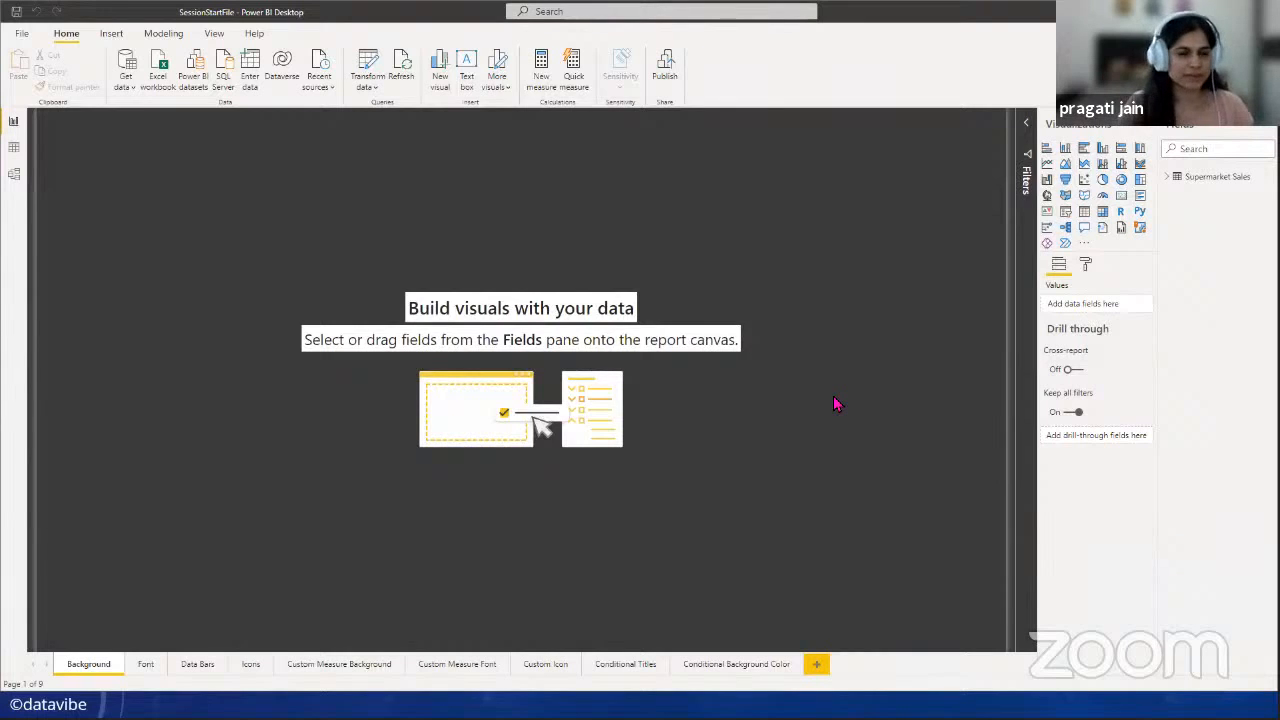
# - Examine the distinct values of the Branch, City, Product line, Payment and Rating columns in the Supermarket Sales data table
pyautogui.click(15, 150)
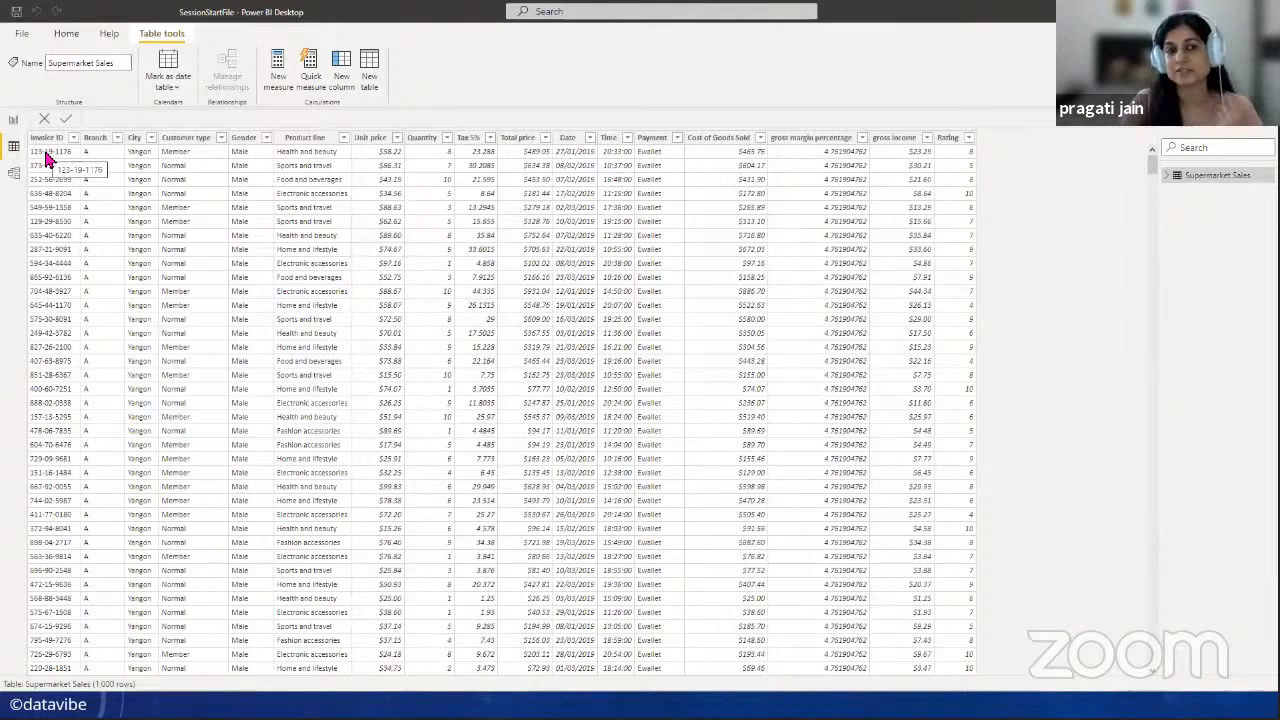
pyautogui.click(119, 140)
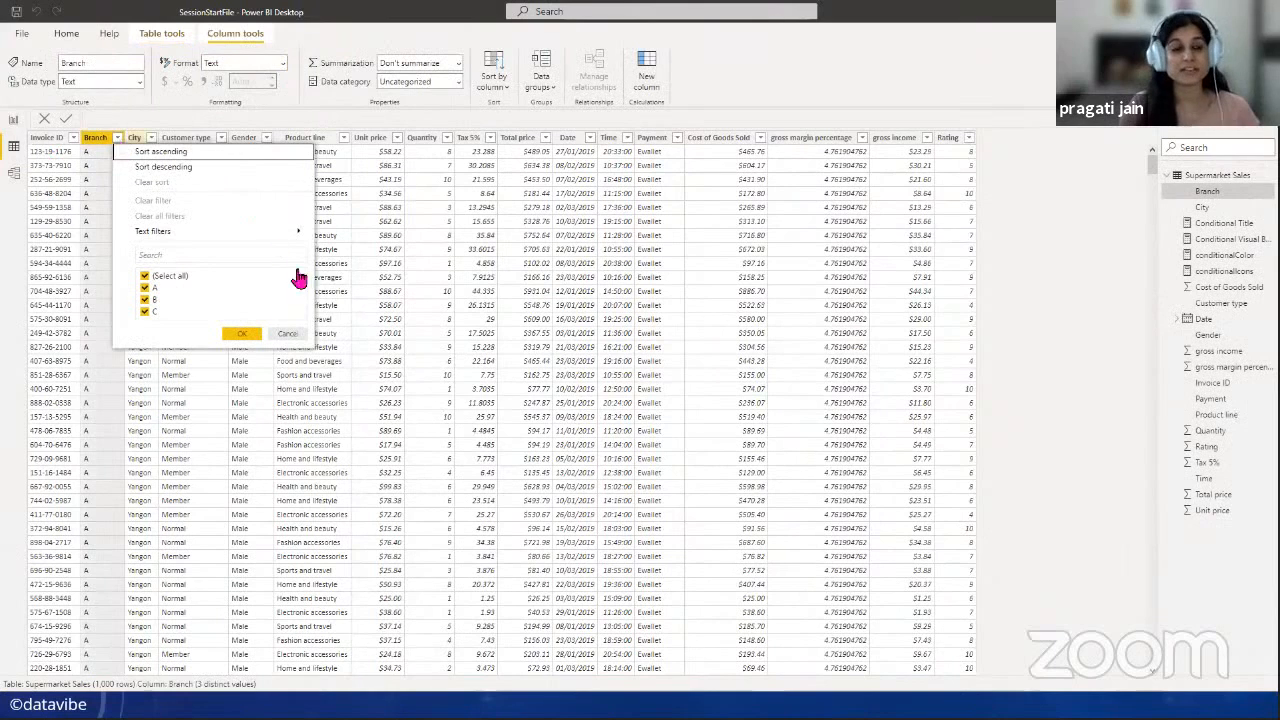
pyautogui.click(287, 334)
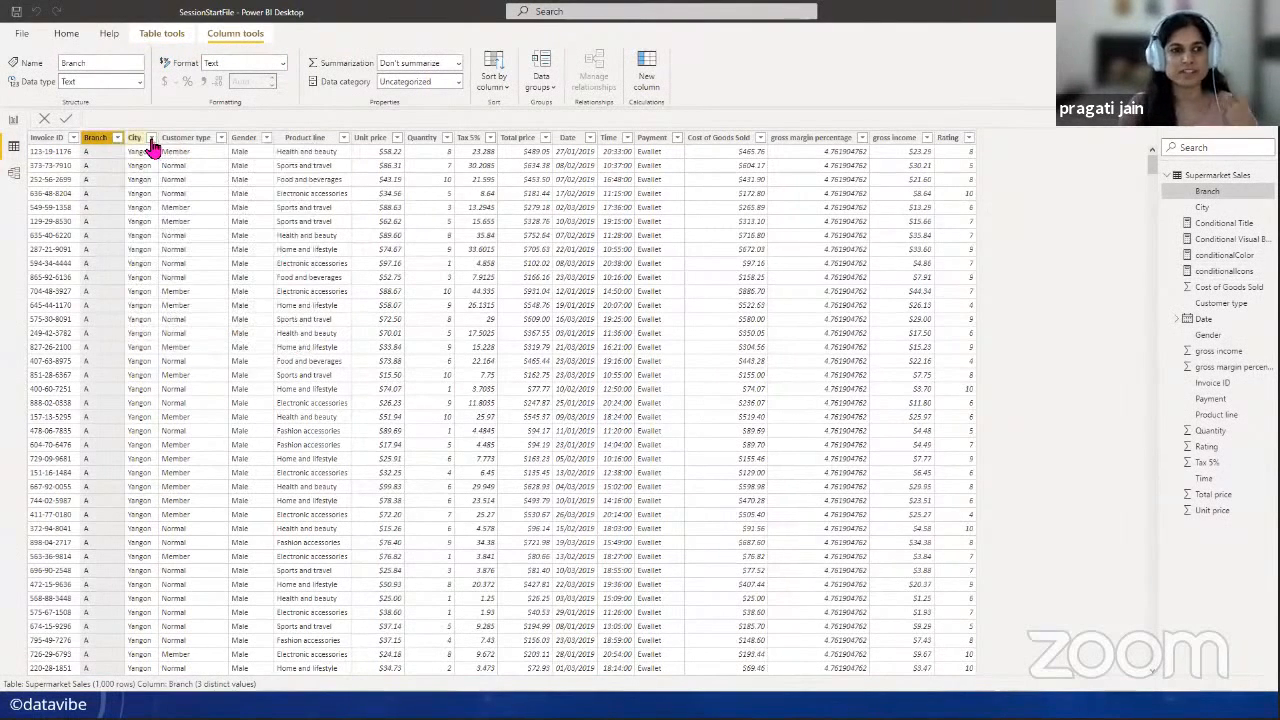
pyautogui.click(151, 139)
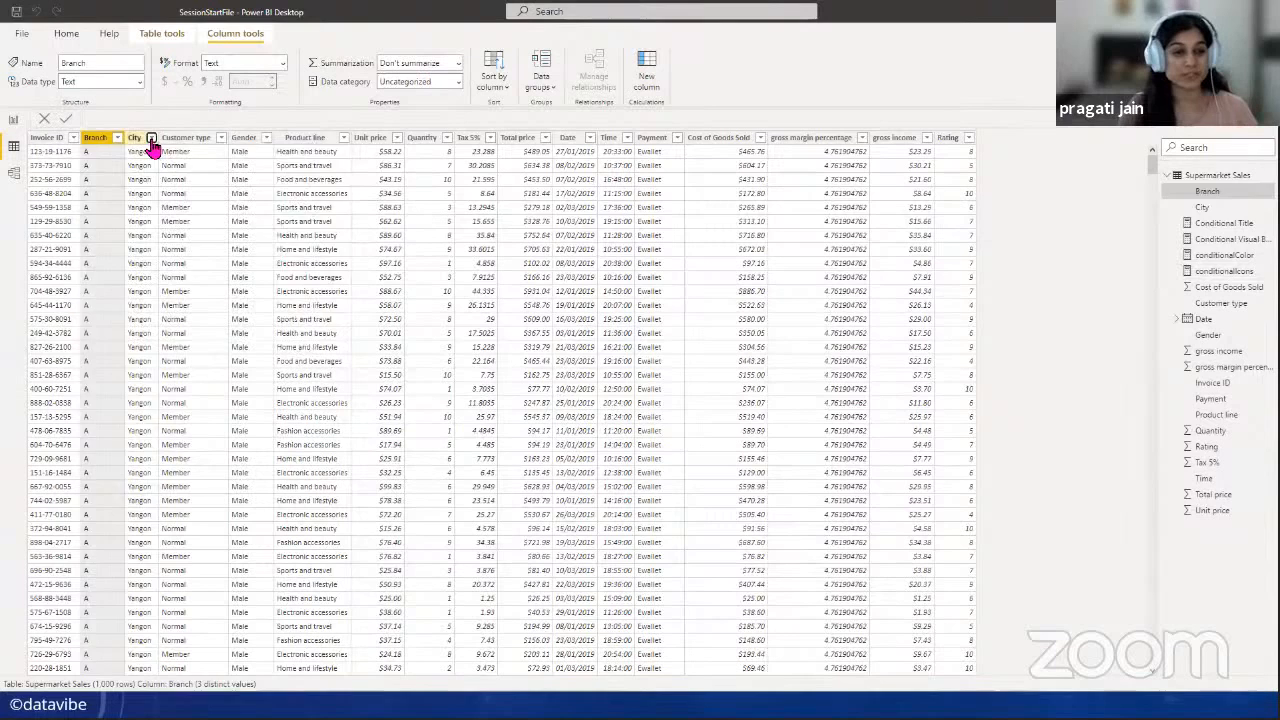
pyautogui.click(372, 290)
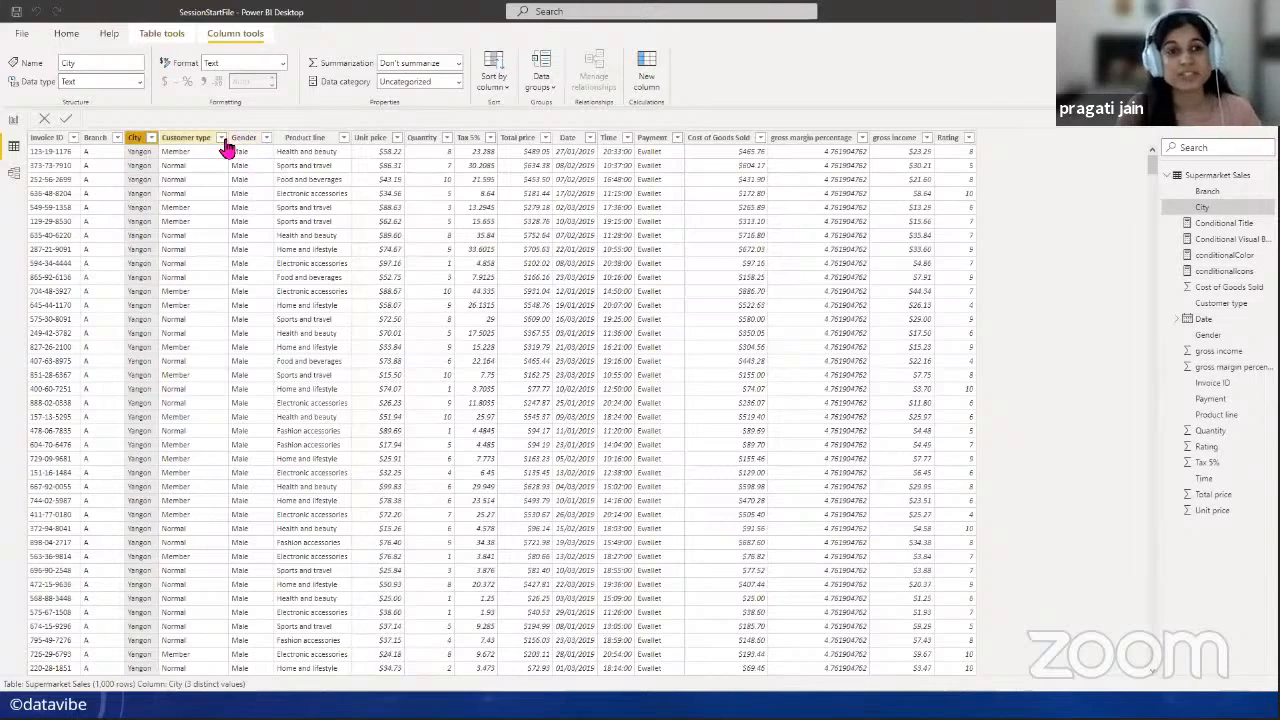
pyautogui.click(345, 140)
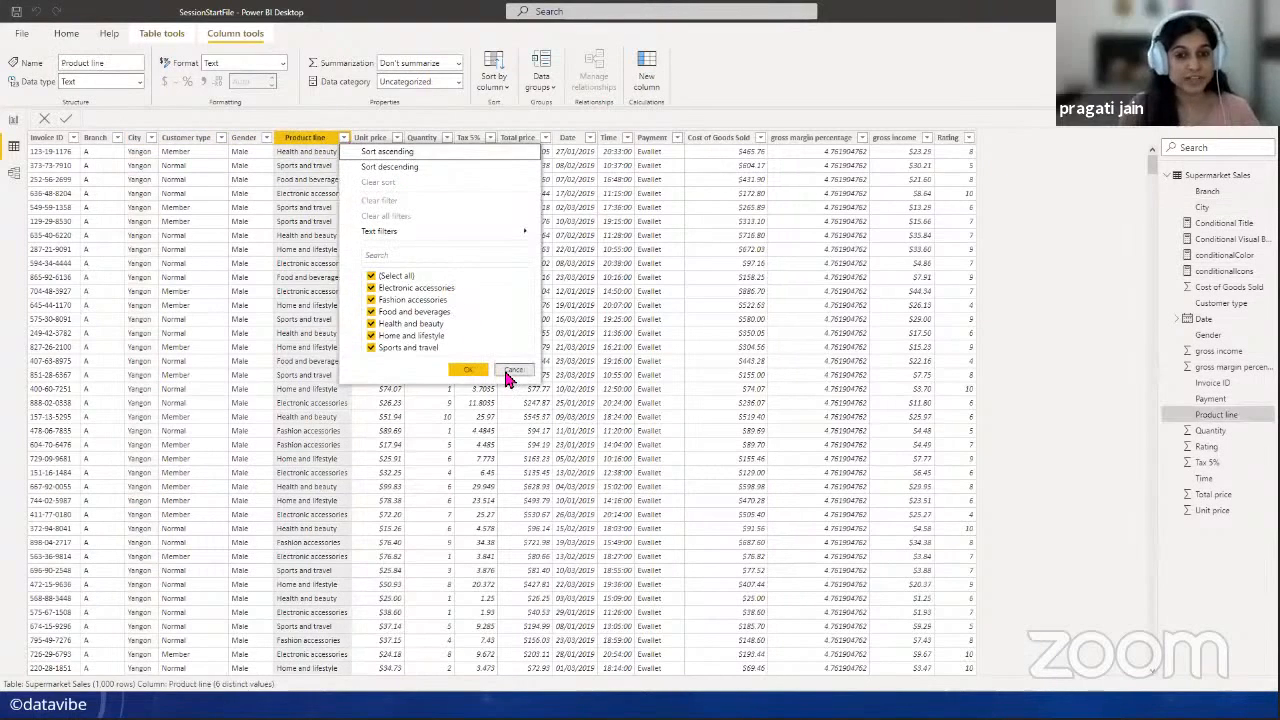
pyautogui.click(508, 371)
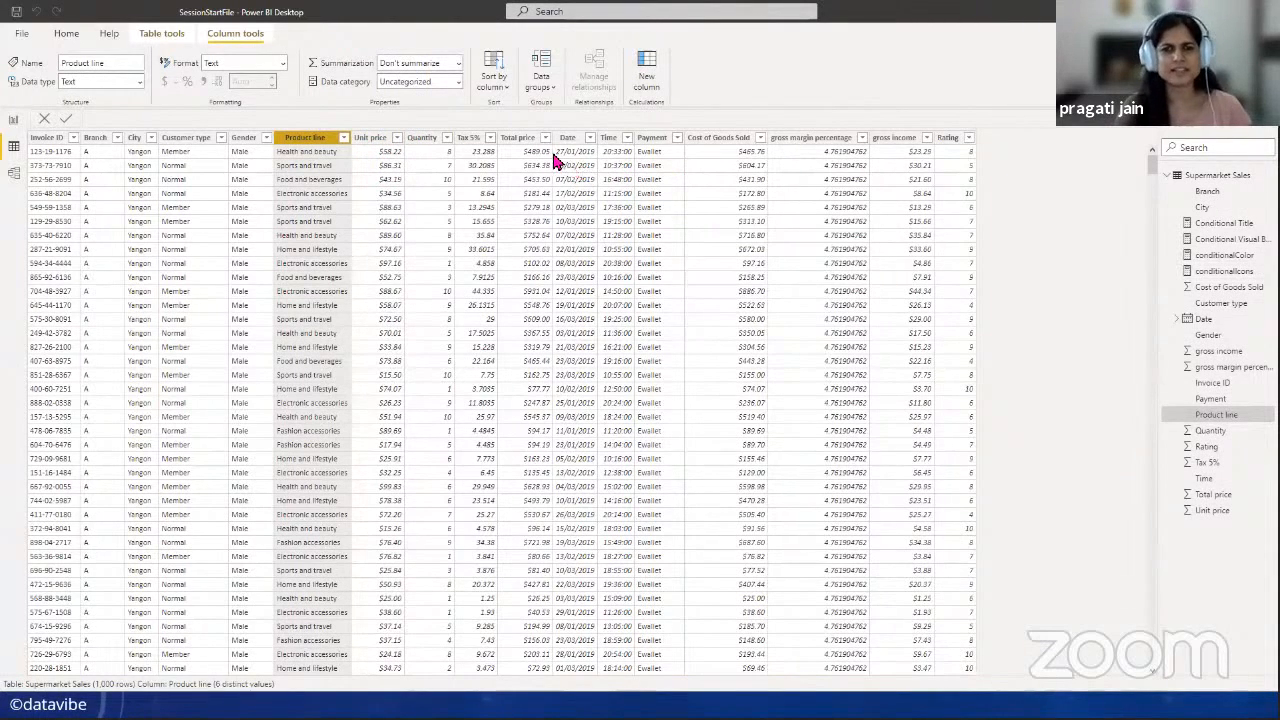
pyautogui.click(680, 140)
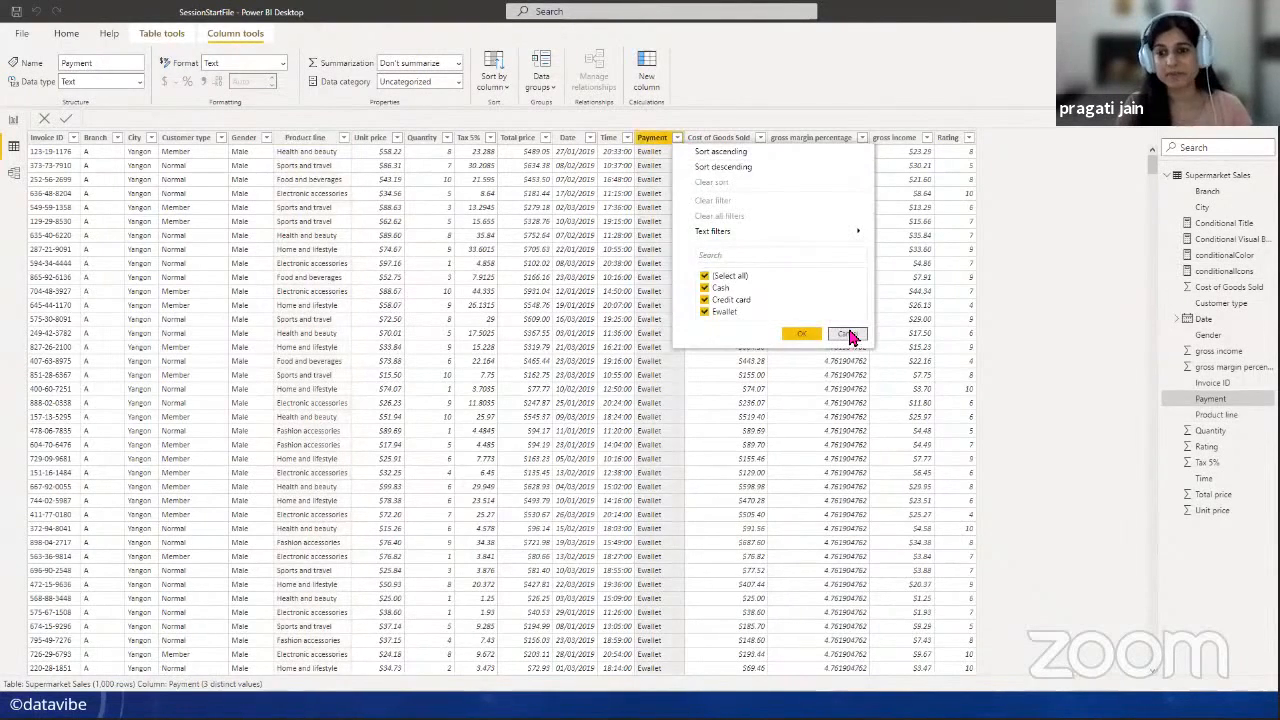
pyautogui.click(849, 337)
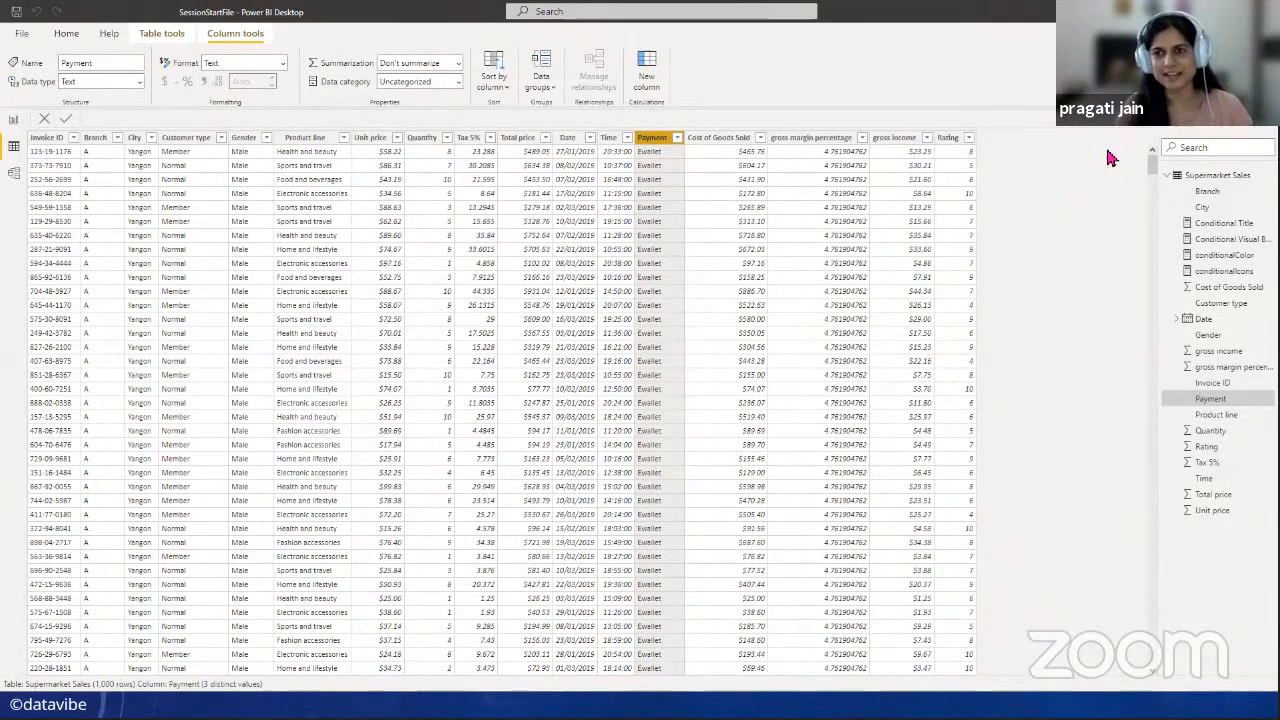
pyautogui.click(967, 142)
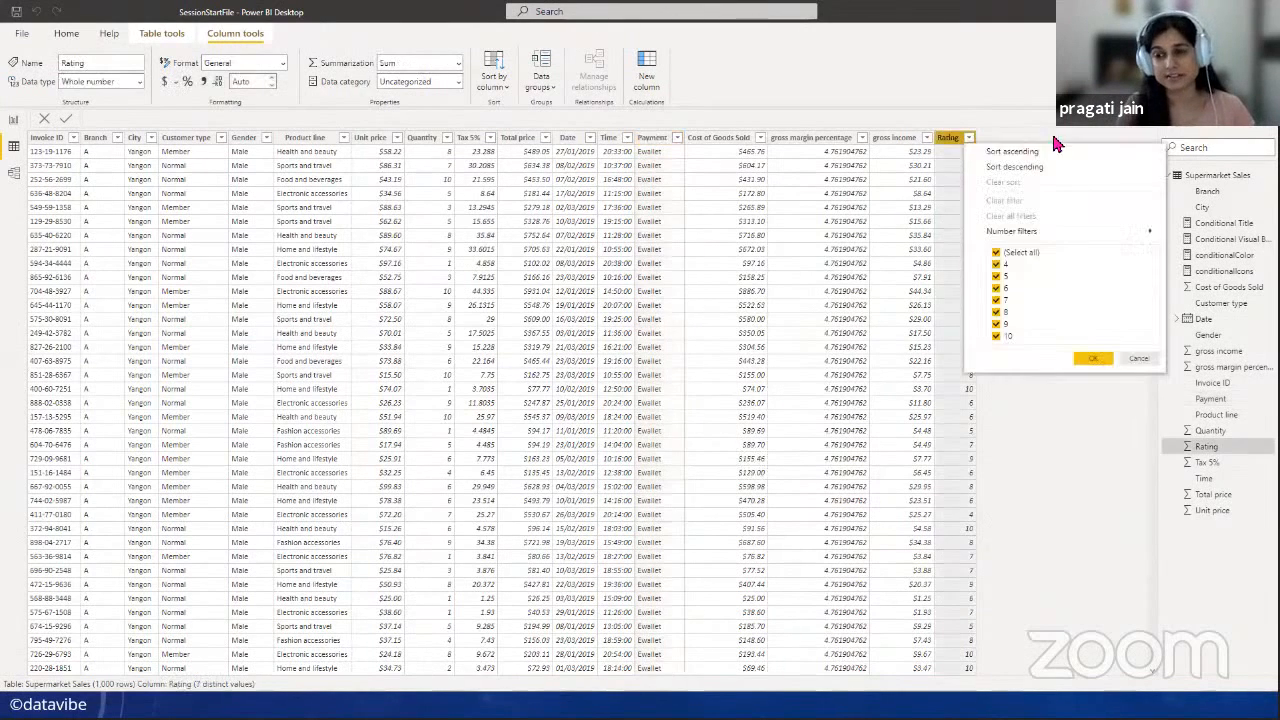
pyautogui.click(1133, 359)
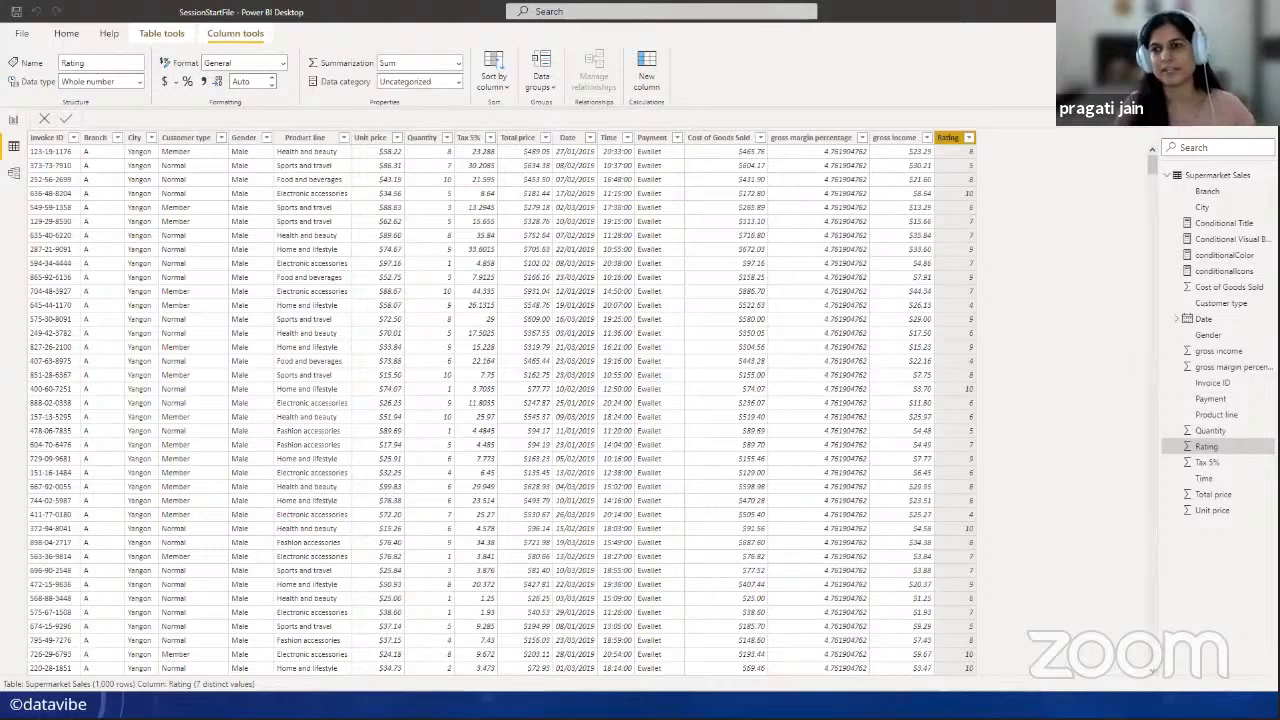
# - Add a table visual to the Background report page, reposition it and enlarge it to cover most of the canvas
pyautogui.click(13, 121)
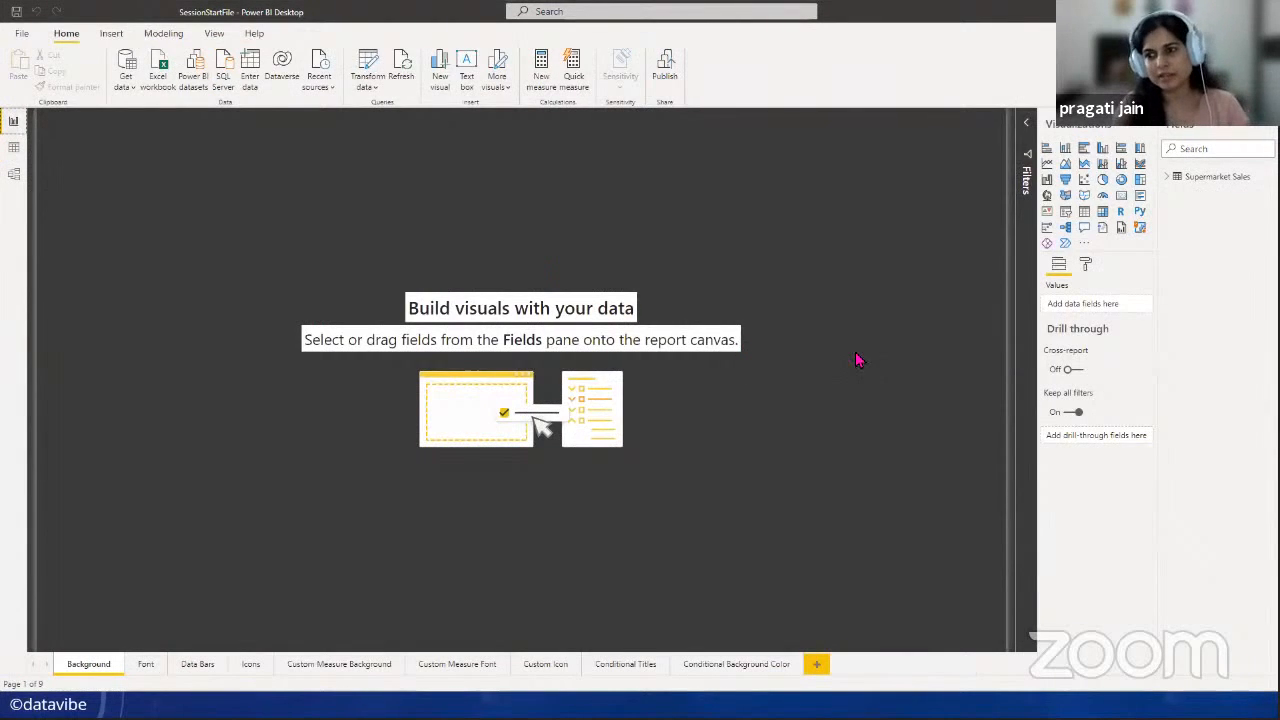
pyautogui.click(1084, 211)
pyautogui.moveTo(134, 318); pyautogui.dragTo(216, 352)
pyautogui.moveTo(333, 355); pyautogui.dragTo(746, 571)
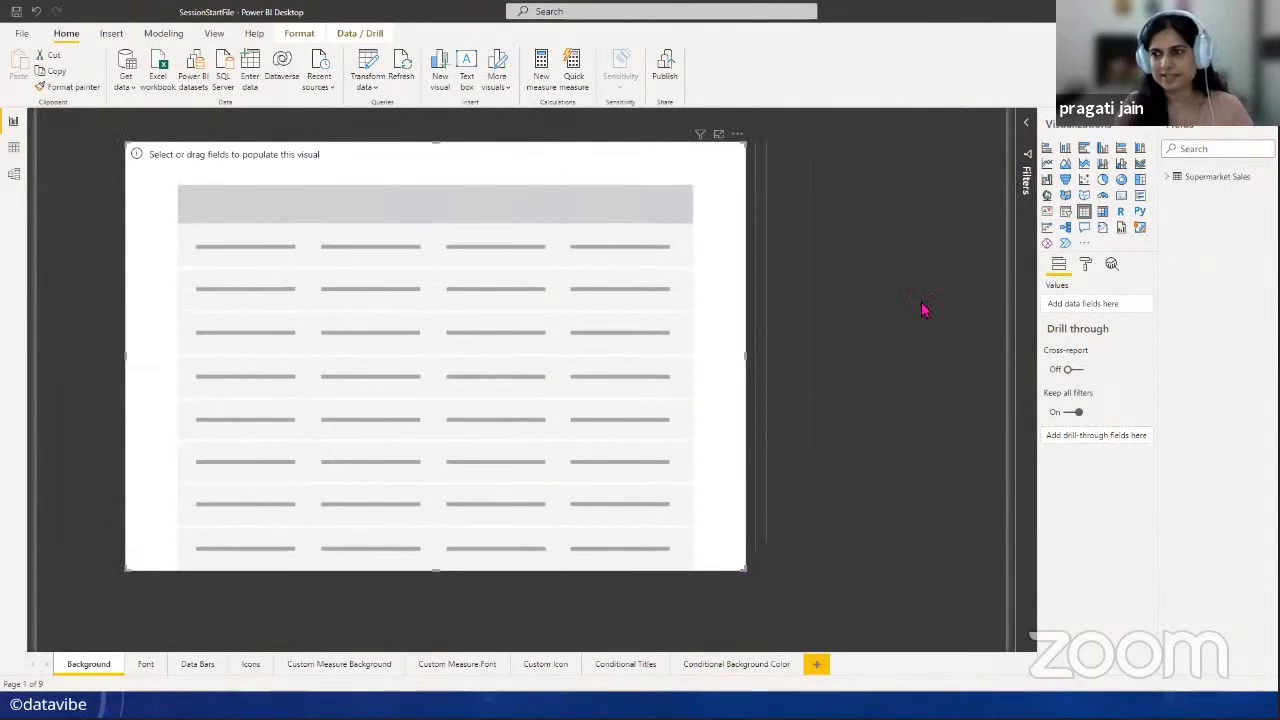
# - Populate the table visual with Date as a plain date instead of a hierarchy, Product line and Total price
pyautogui.click(1167, 178)
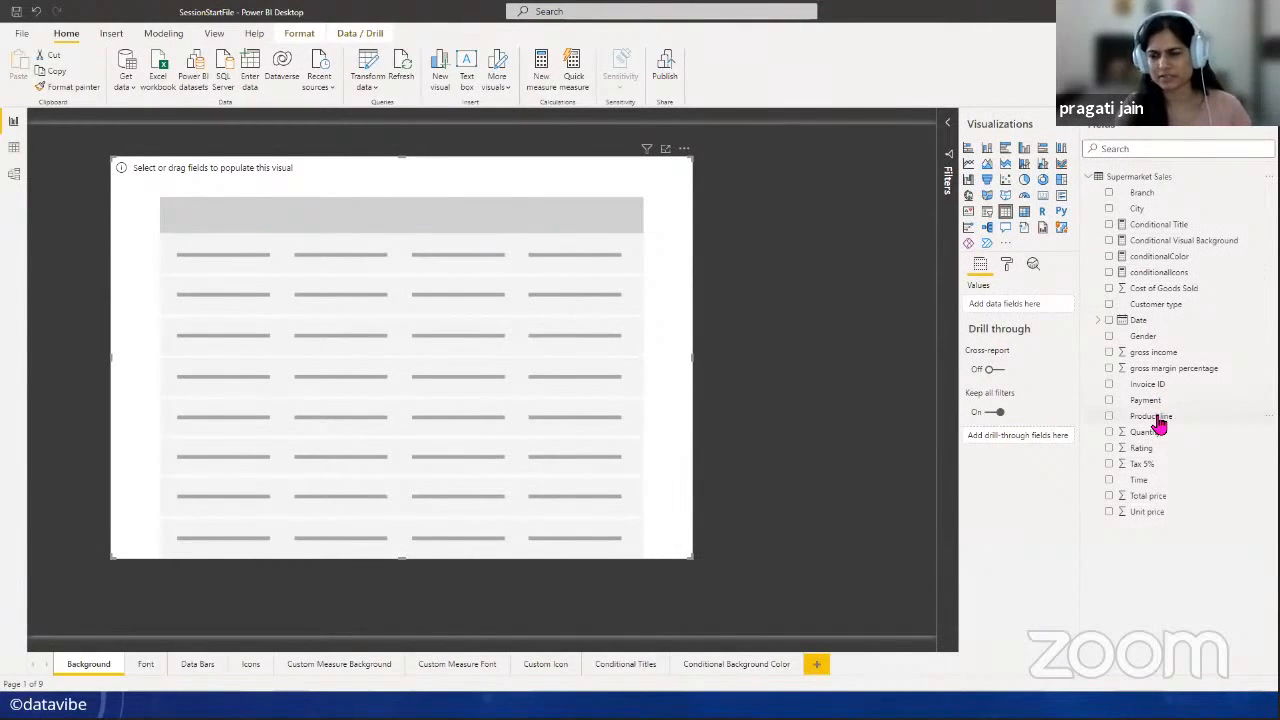
pyautogui.moveTo(1123, 322); pyautogui.dragTo(1057, 316)
pyautogui.click(1056, 306)
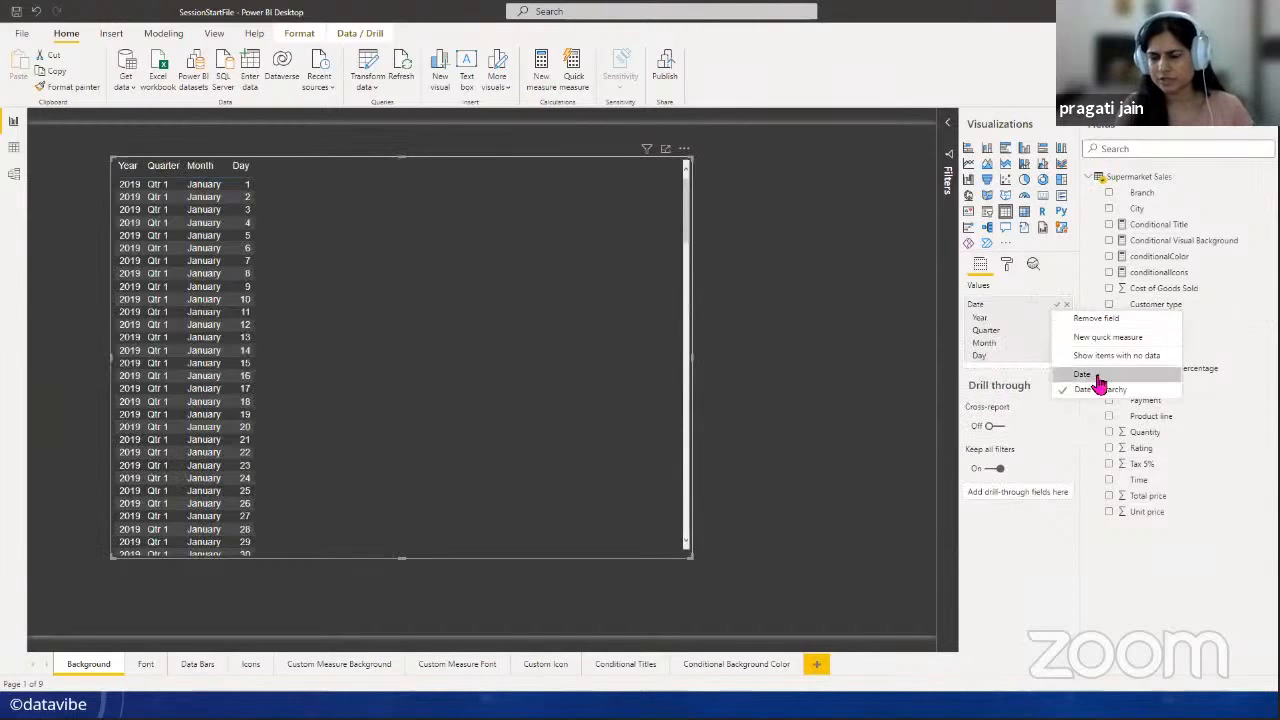
pyautogui.click(1091, 373)
pyautogui.moveTo(1165, 418); pyautogui.dragTo(1040, 341)
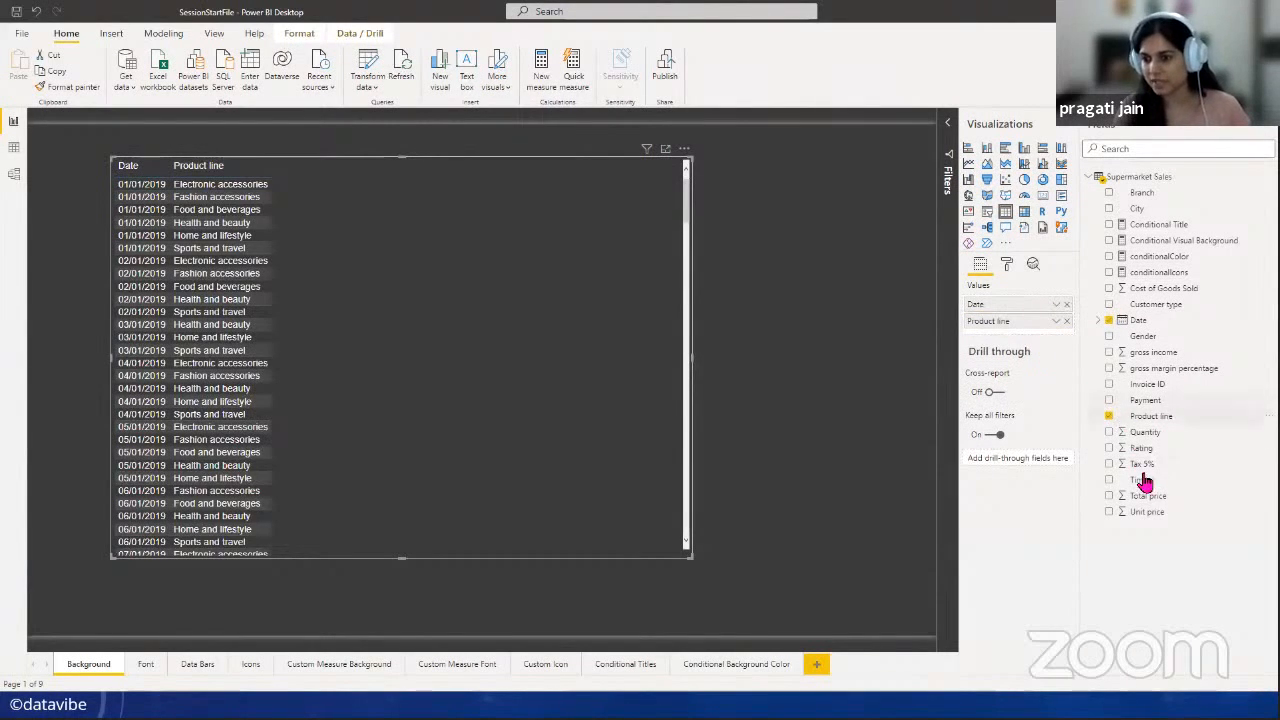
pyautogui.moveTo(1148, 497); pyautogui.dragTo(1020, 334)
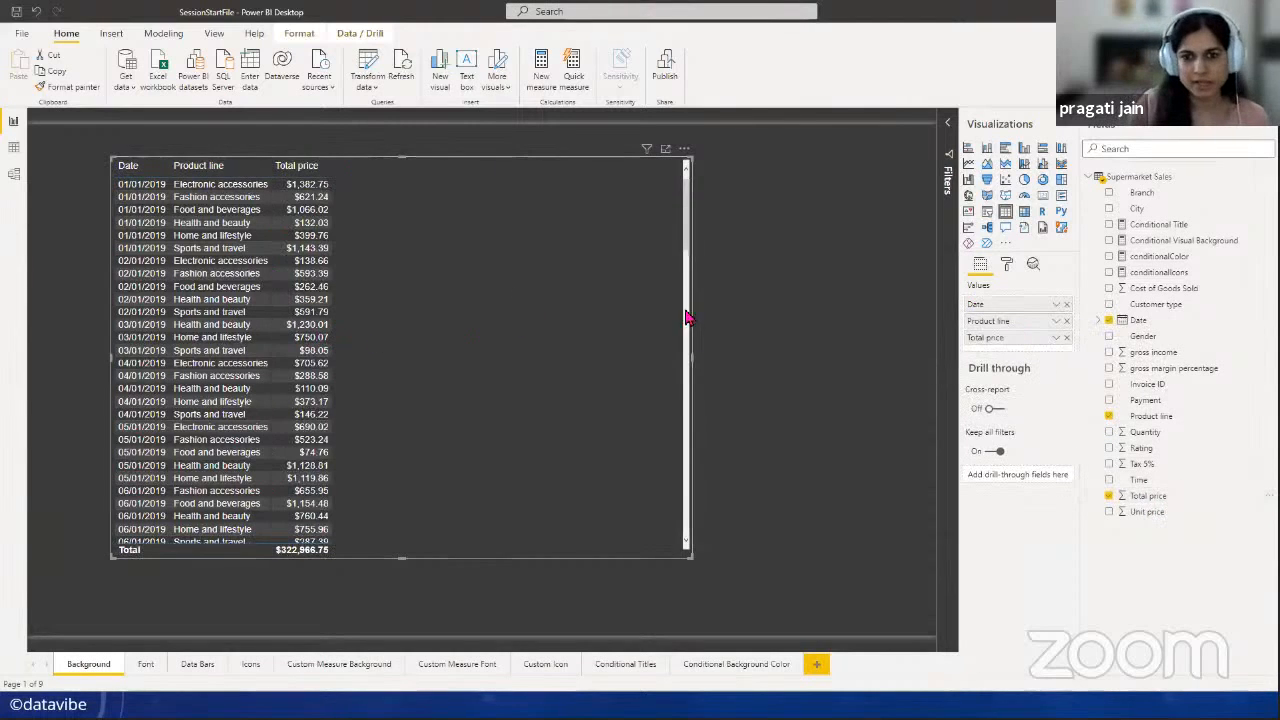
# - Narrow the table visual to fit its three columns and give it a white border
pyautogui.moveTo(689, 357); pyautogui.dragTo(369, 366)
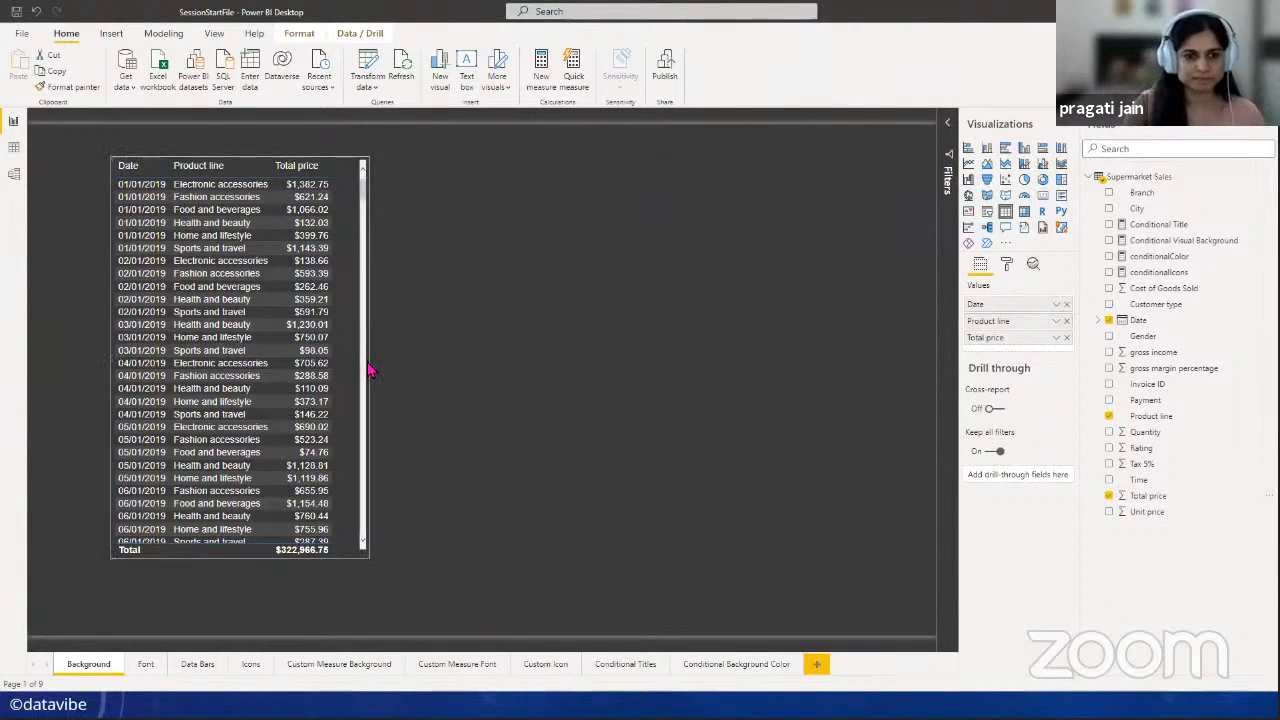
pyautogui.click(553, 362)
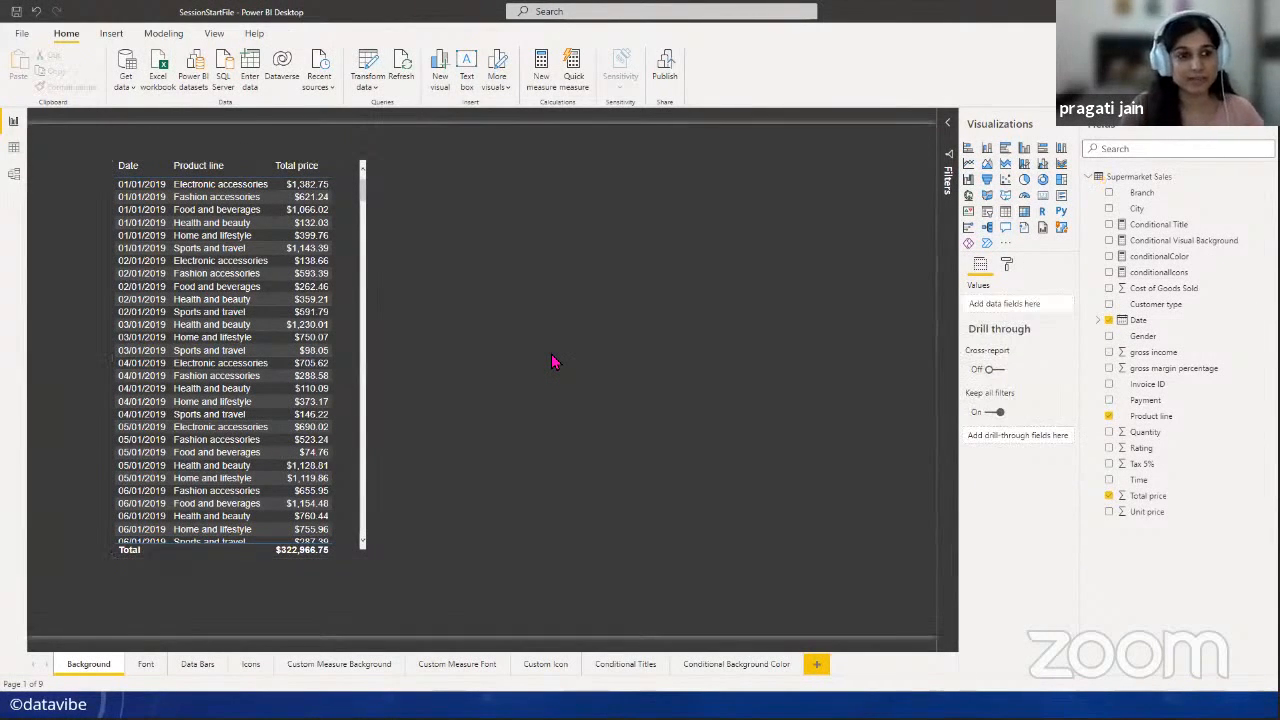
pyautogui.click(1006, 265)
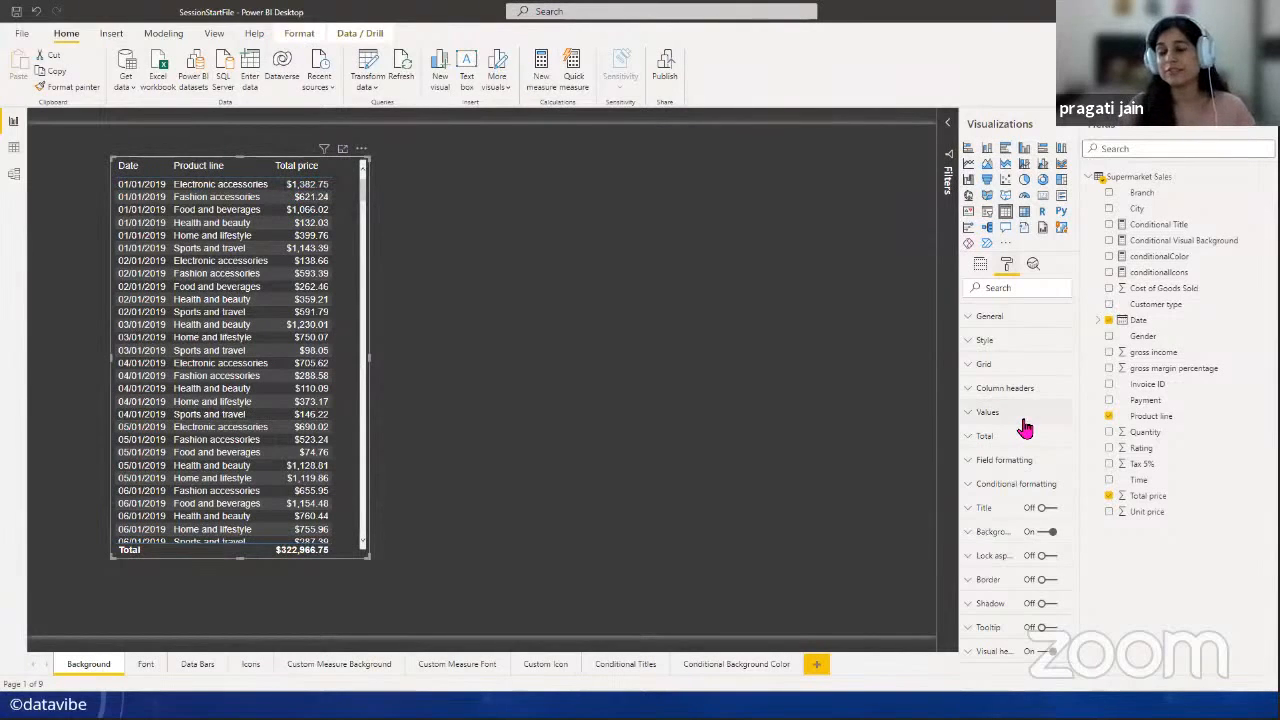
pyautogui.click(1046, 580)
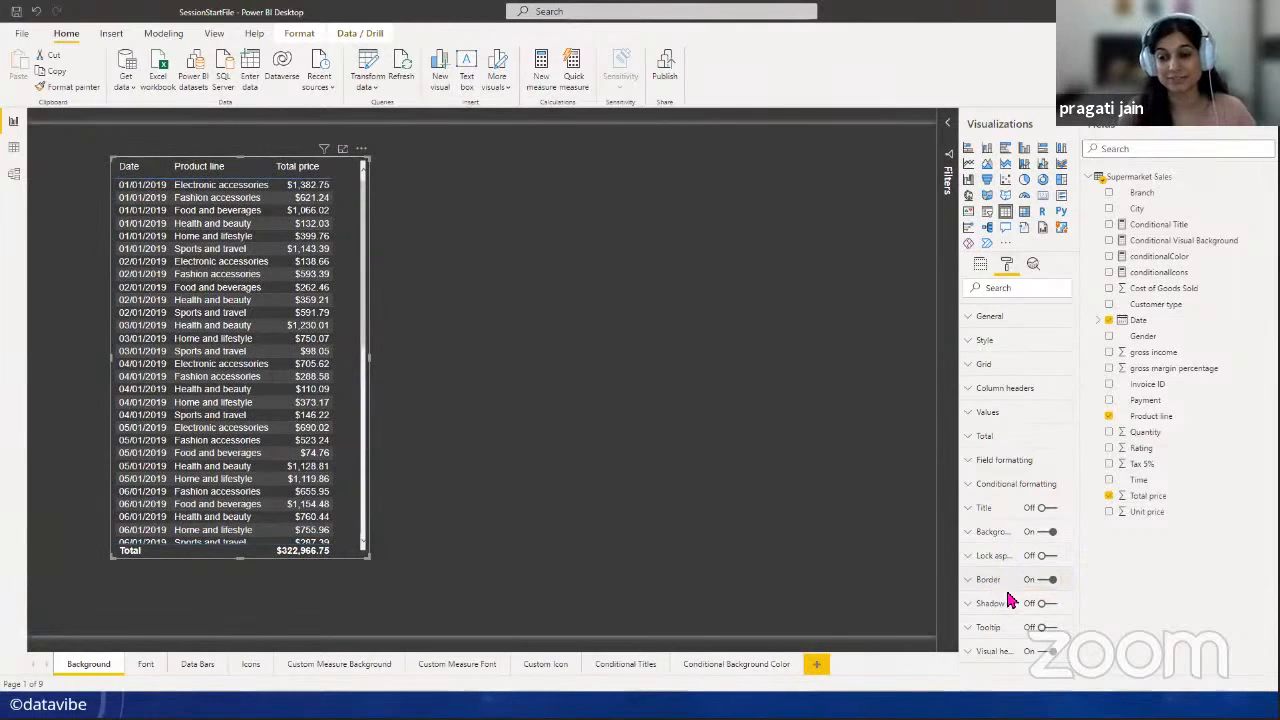
pyautogui.click(995, 580)
pyautogui.click(992, 513)
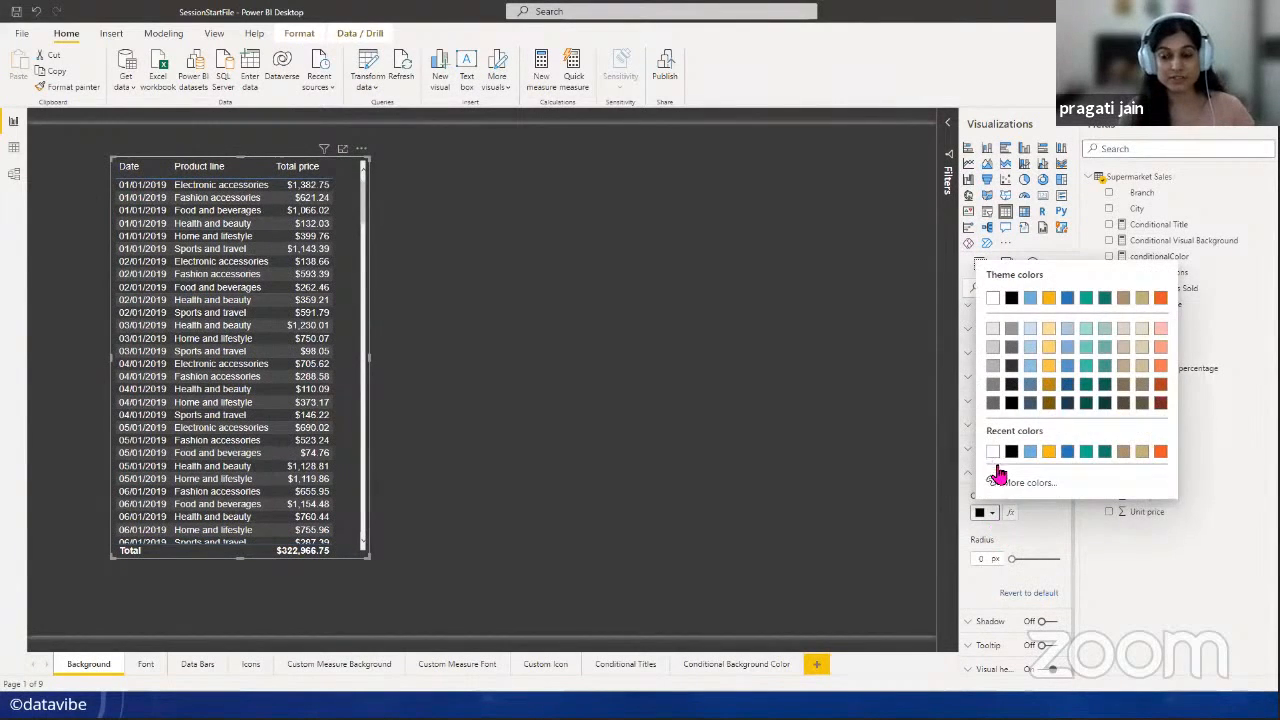
pyautogui.click(668, 478)
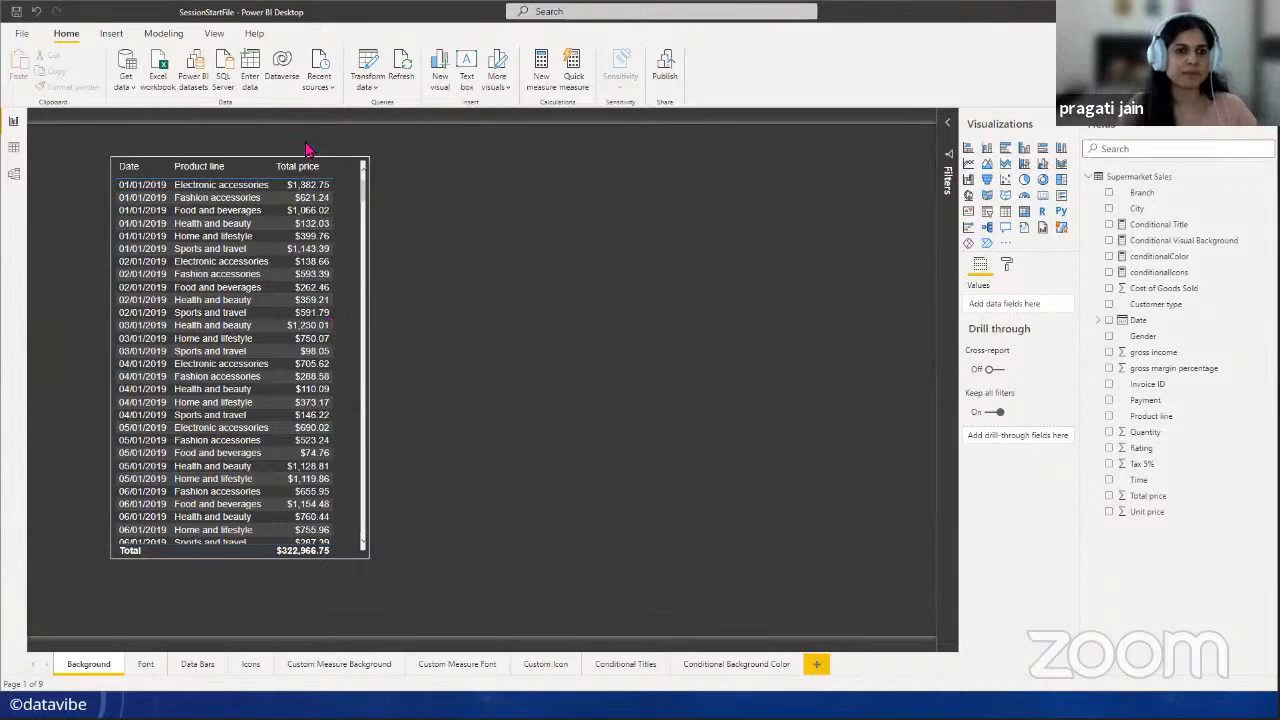
# - Turn on conditional background color formatting for the table's Total price column
pyautogui.click(250, 168)
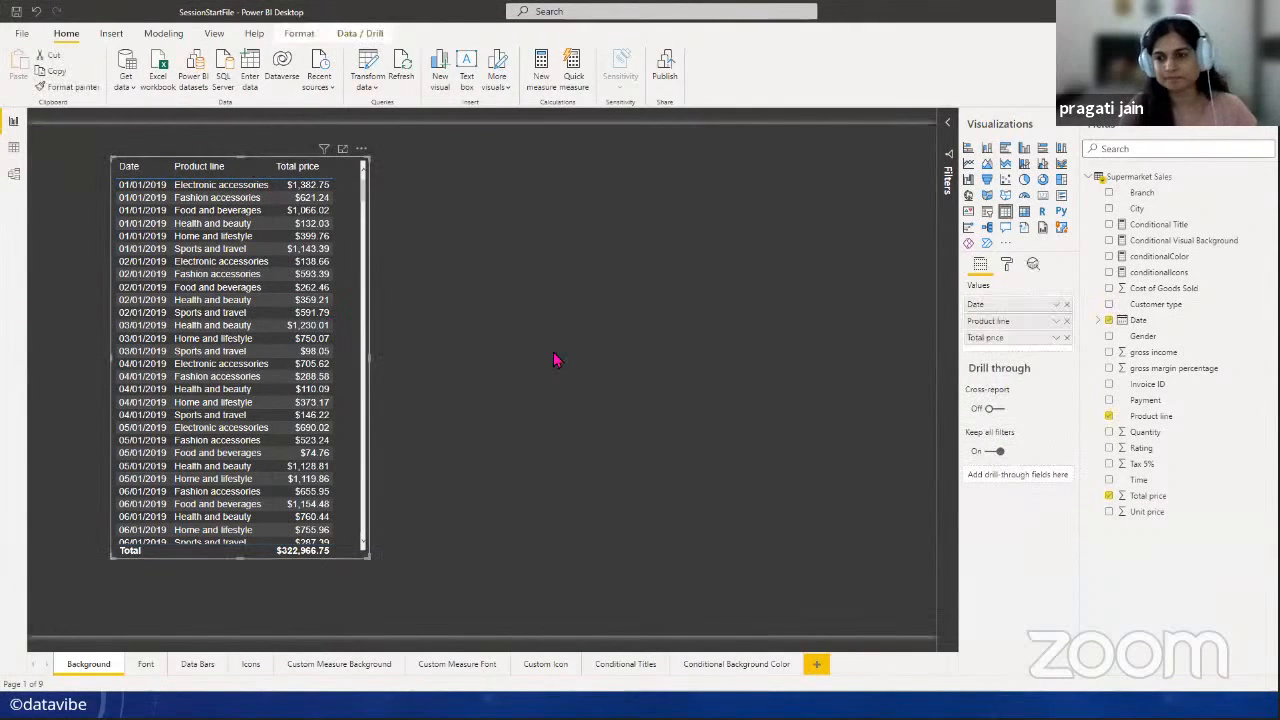
pyautogui.click(1007, 272)
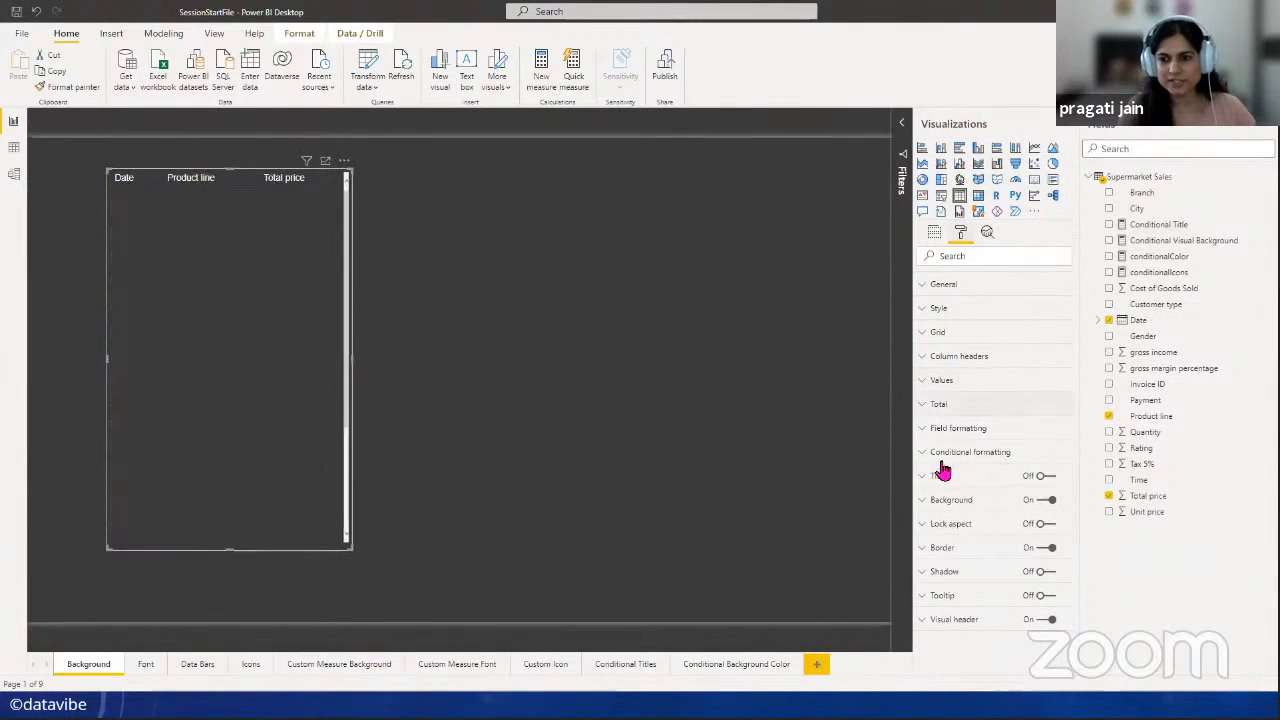
pyautogui.click(927, 458)
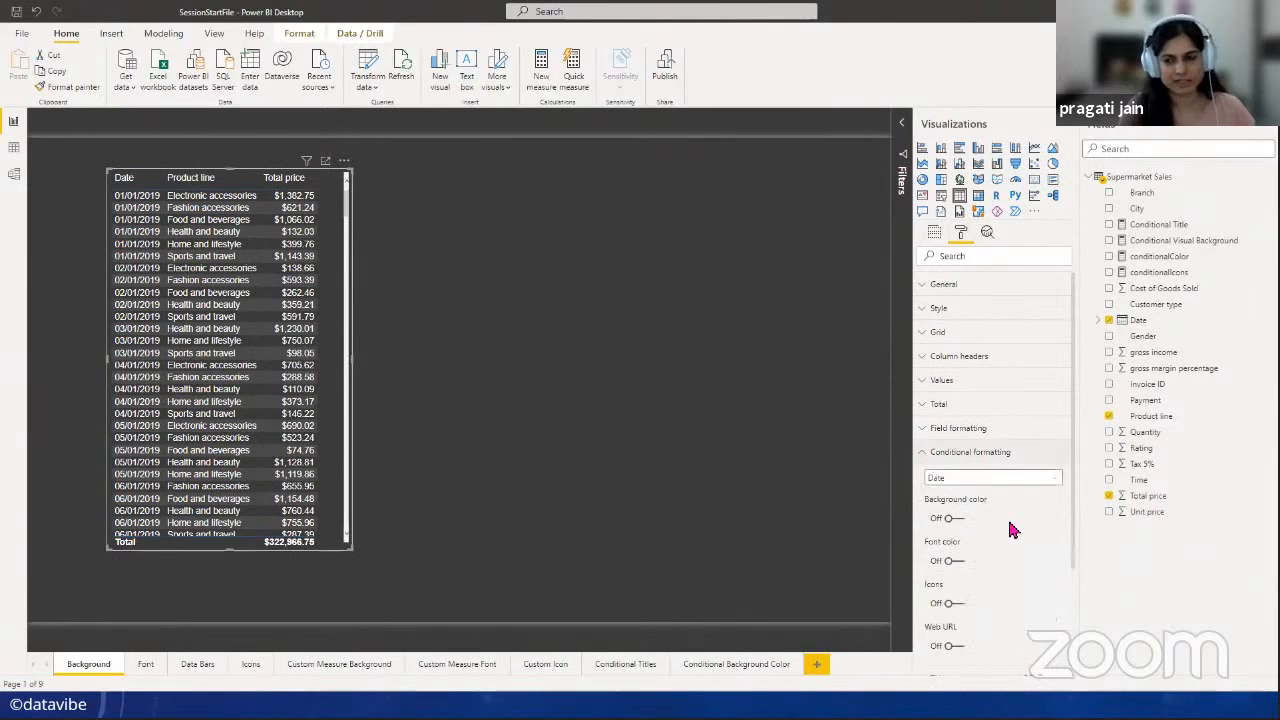
pyautogui.scroll(-3, 1013, 535)
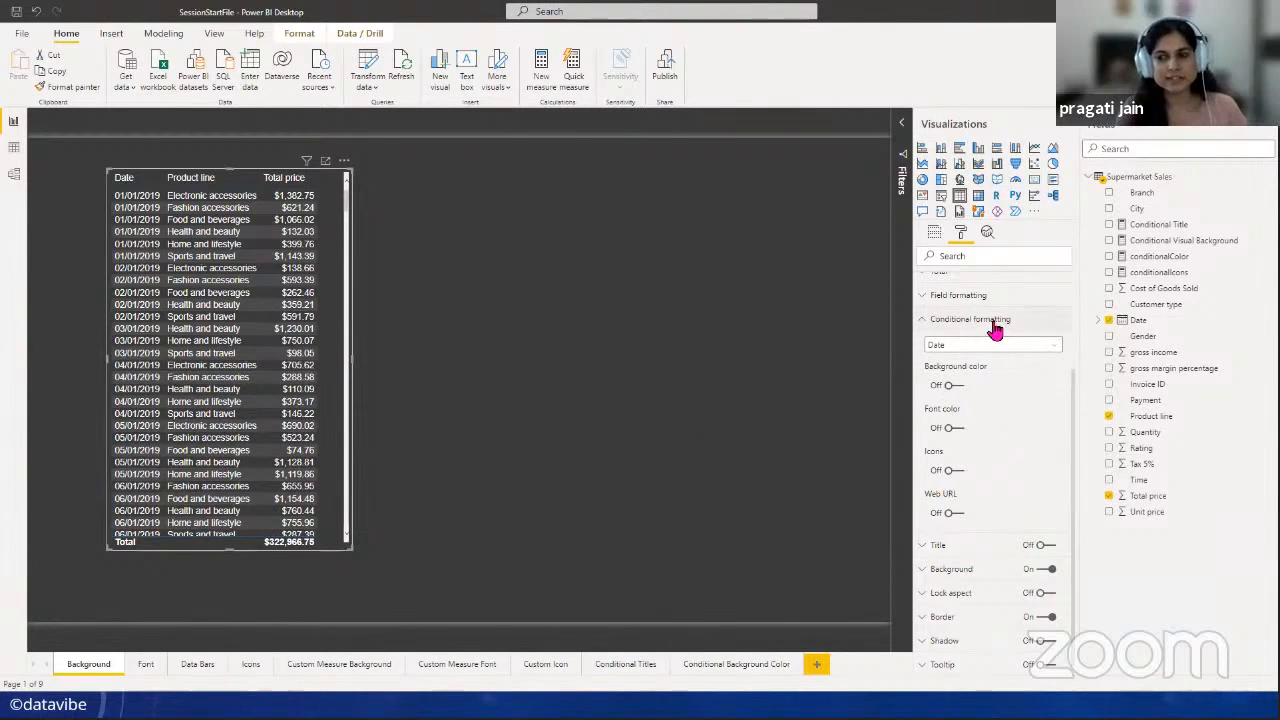
pyautogui.click(1058, 349)
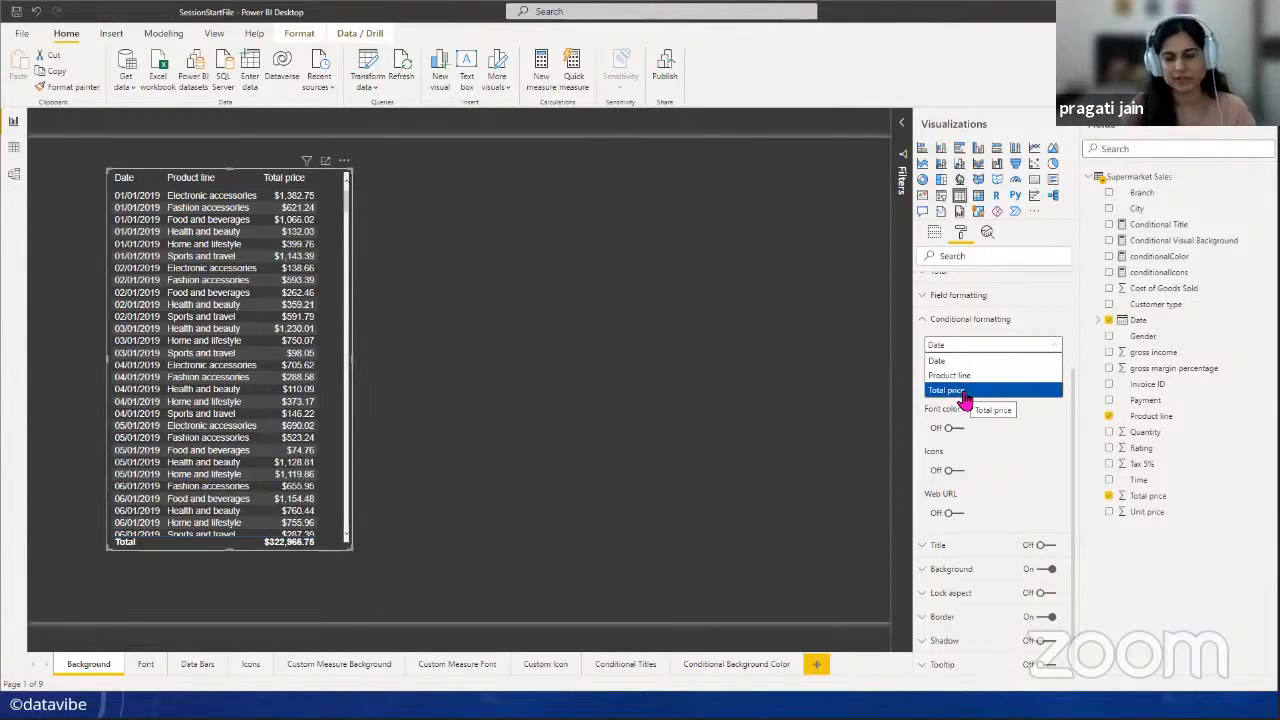
pyautogui.click(1040, 424)
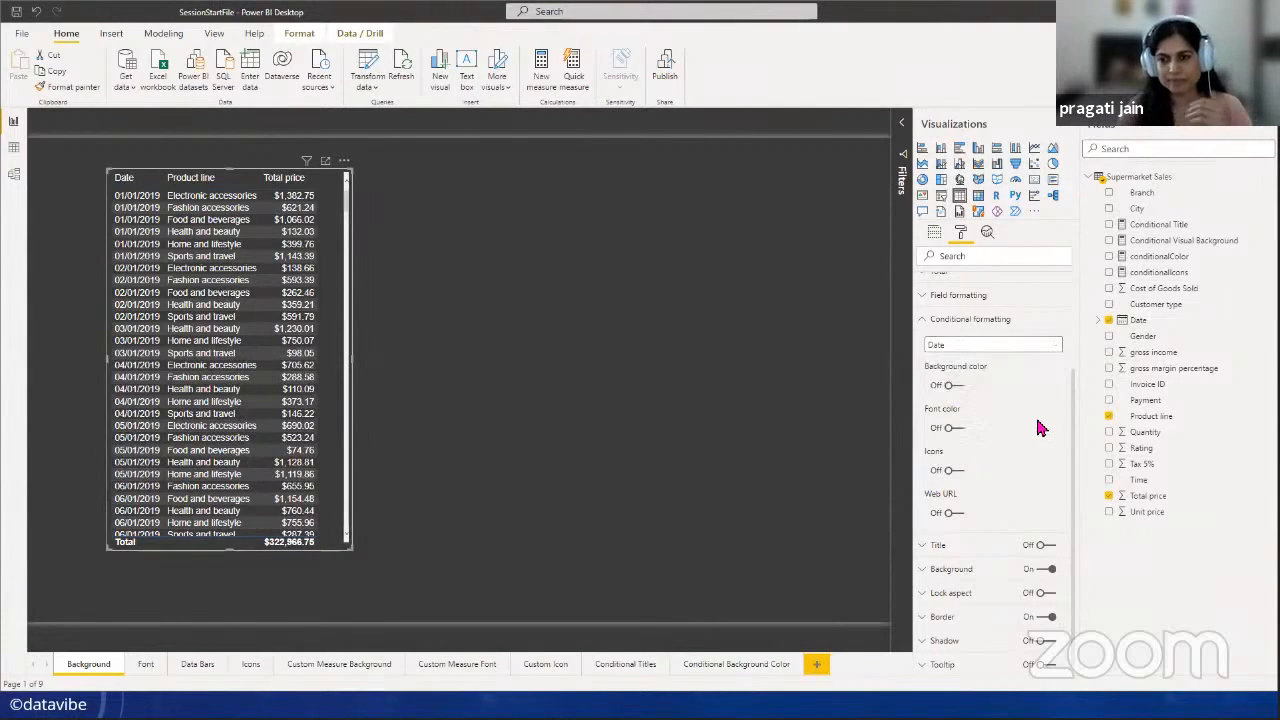
pyautogui.click(1055, 350)
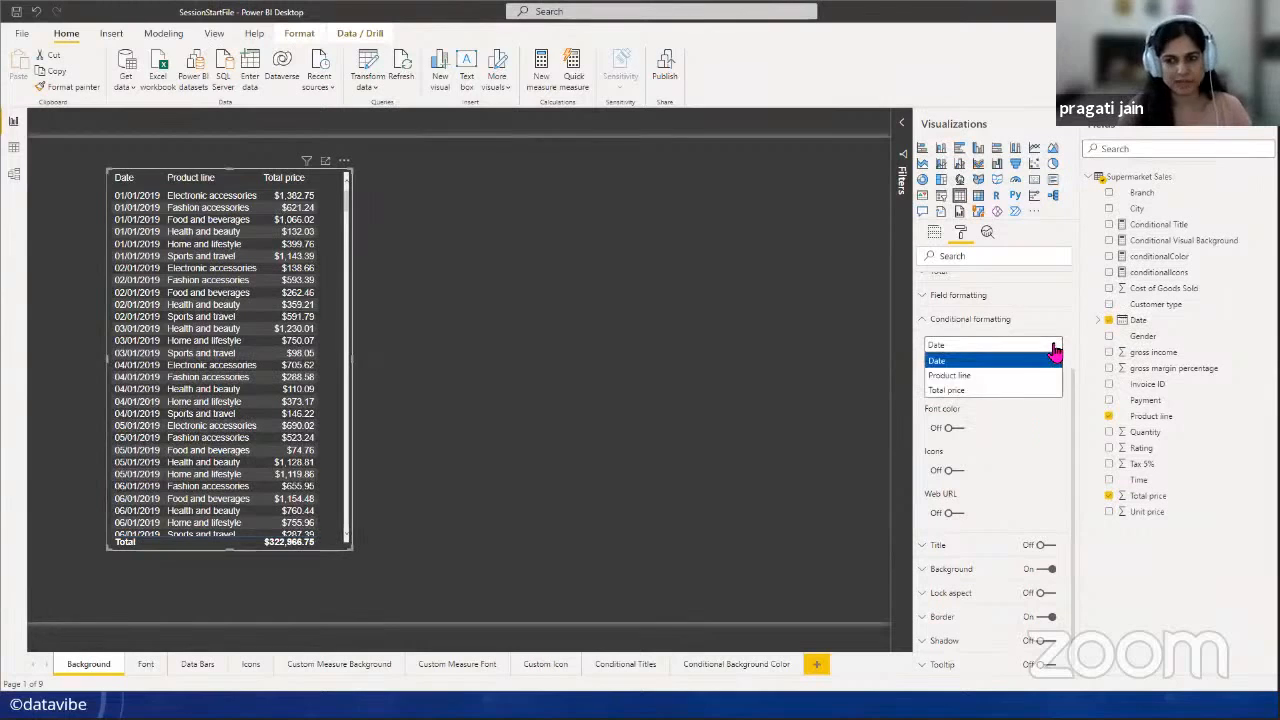
pyautogui.click(1007, 392)
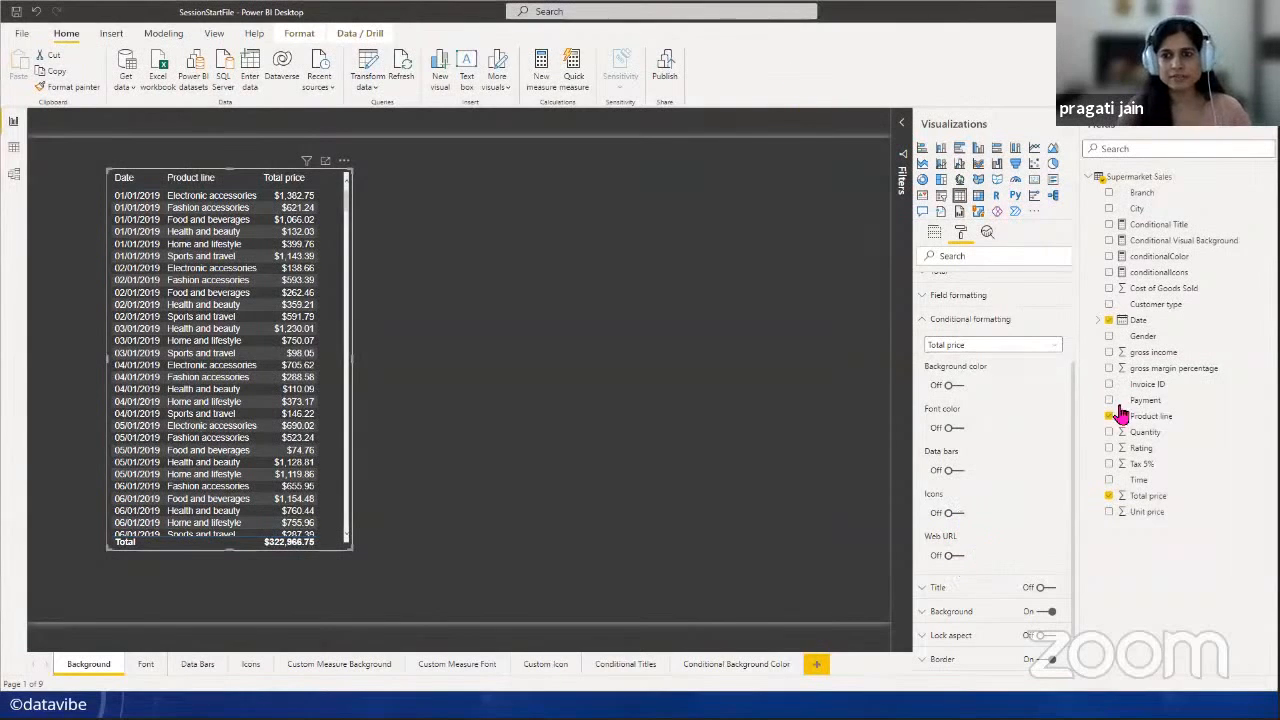
pyautogui.click(961, 391)
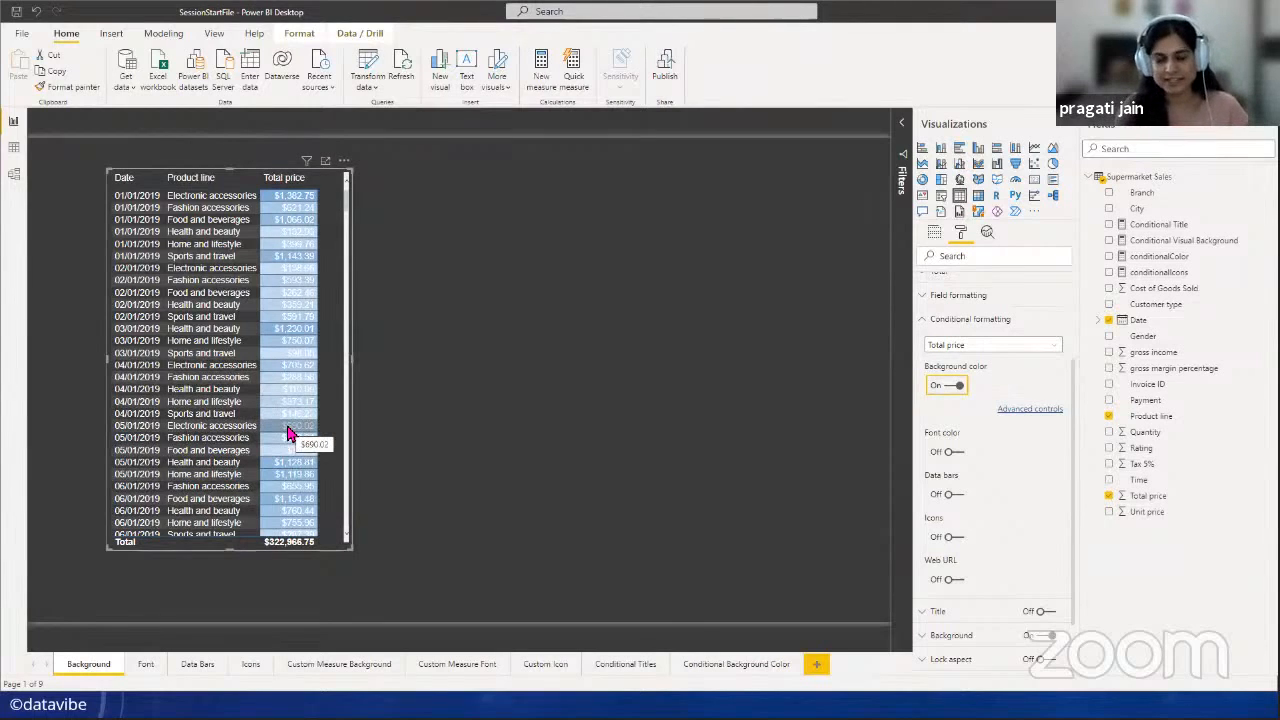
# - Open the advanced background color settings for Total price and review the format style, apply-to, base field, summarization and default formatting options
pyautogui.click(1031, 410)
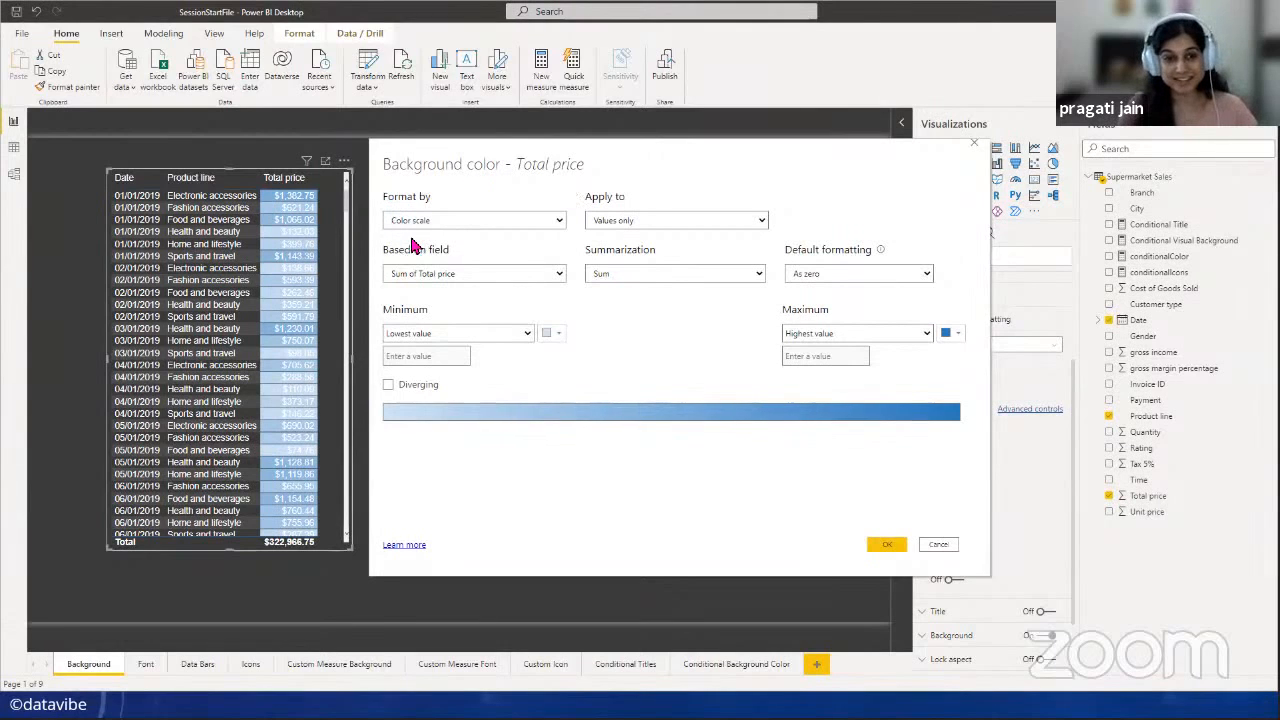
pyautogui.click(559, 222)
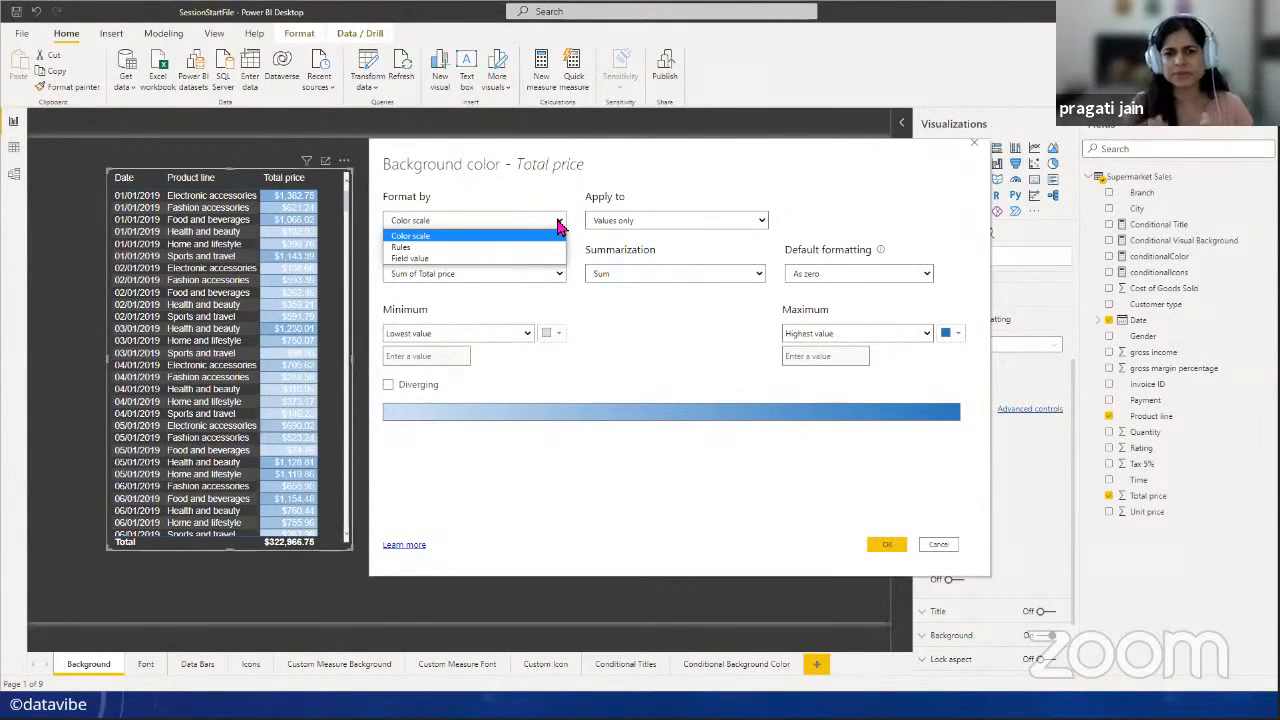
pyautogui.click(645, 187)
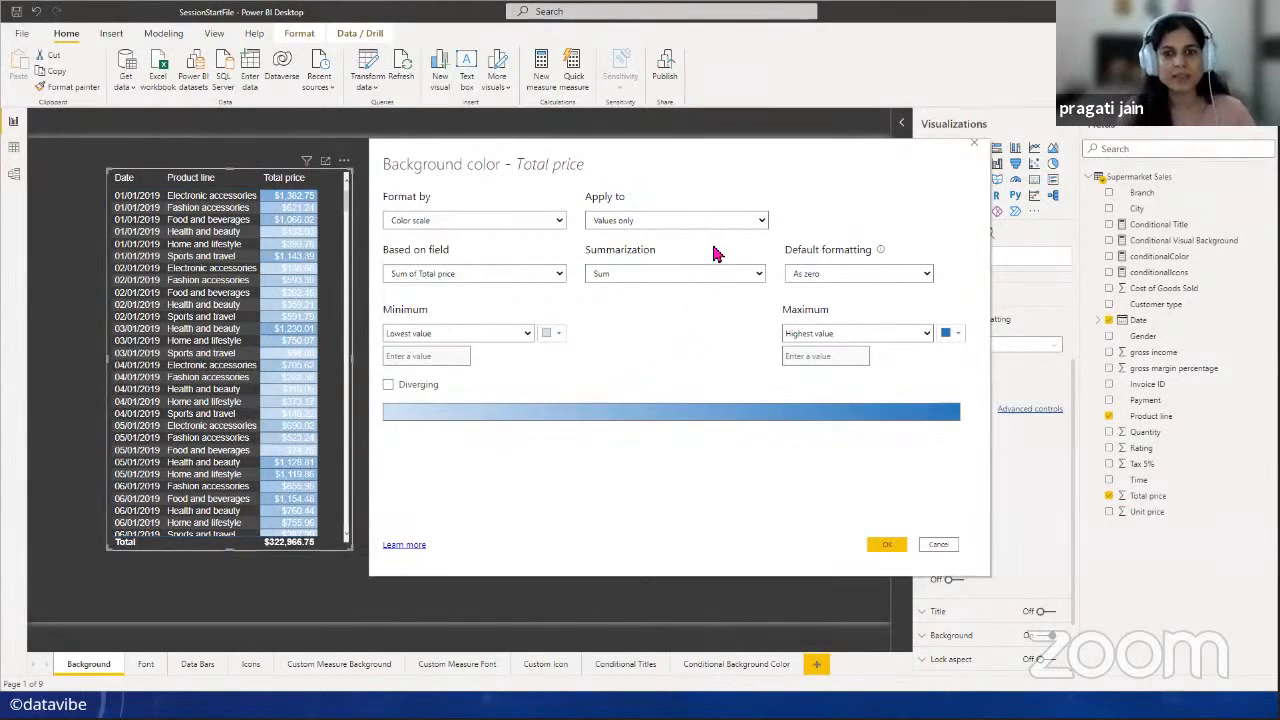
pyautogui.click(760, 221)
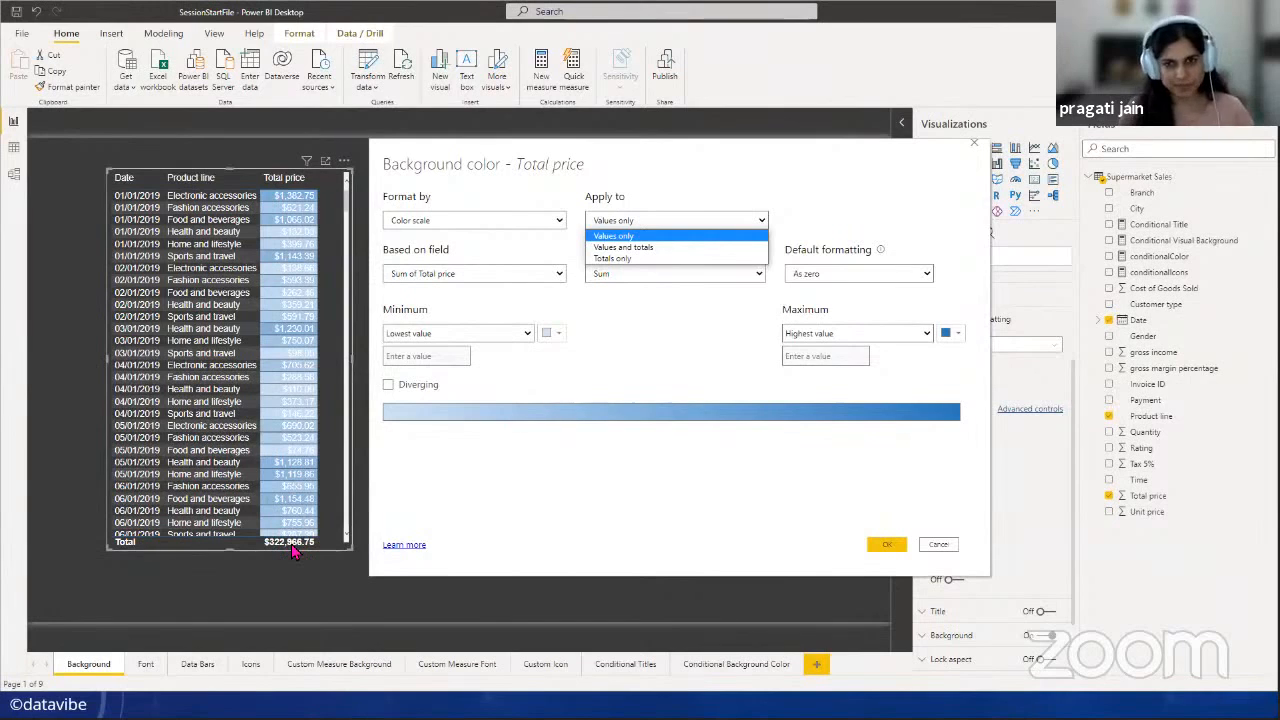
pyautogui.click(626, 240)
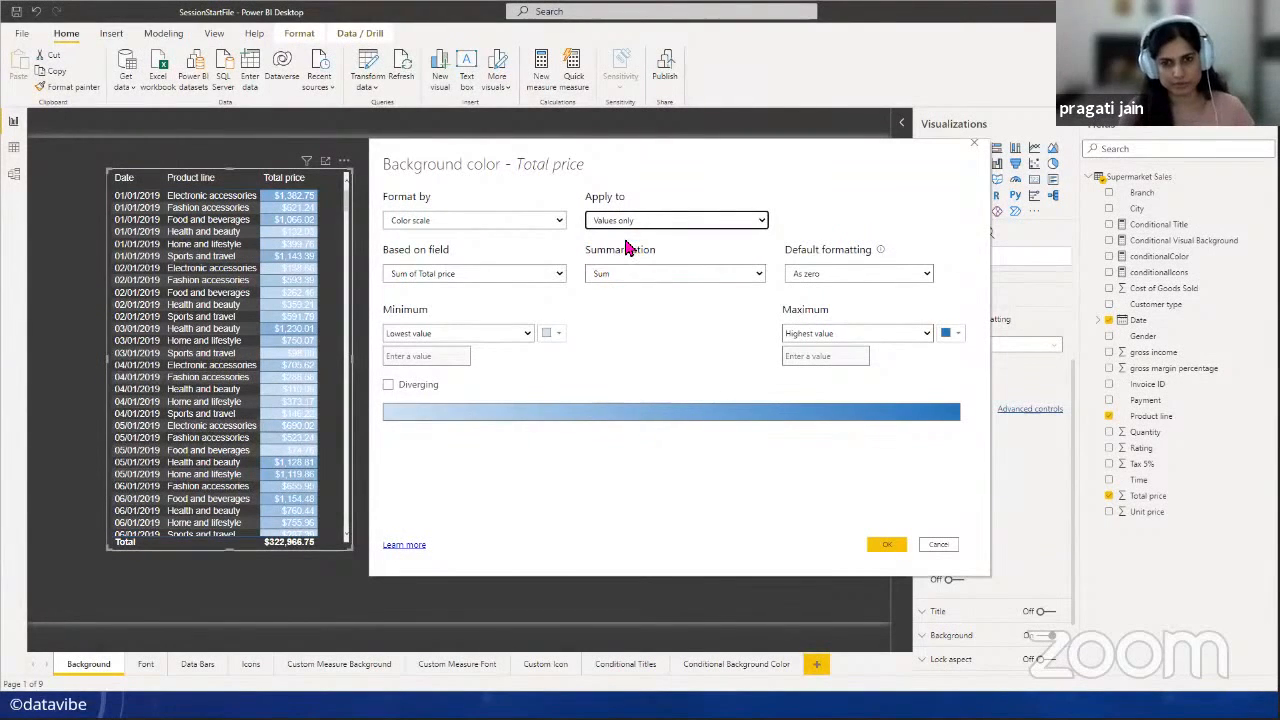
pyautogui.click(652, 307)
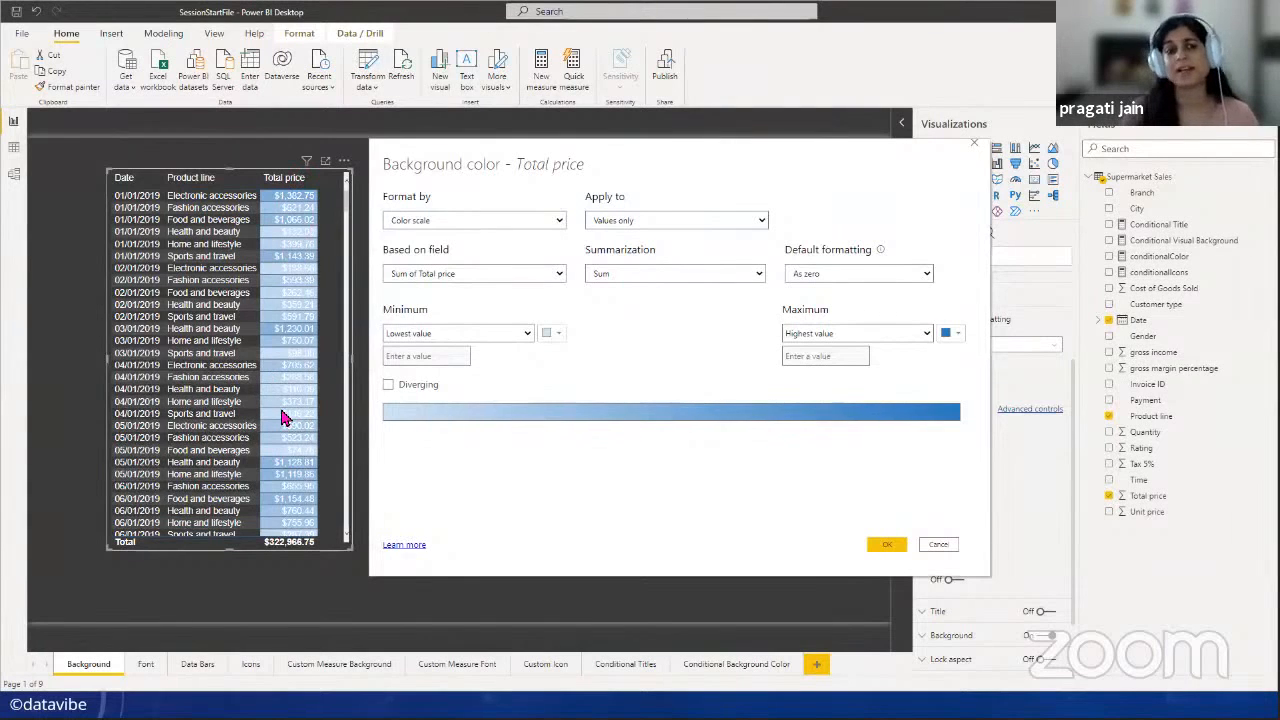
pyautogui.click(560, 274)
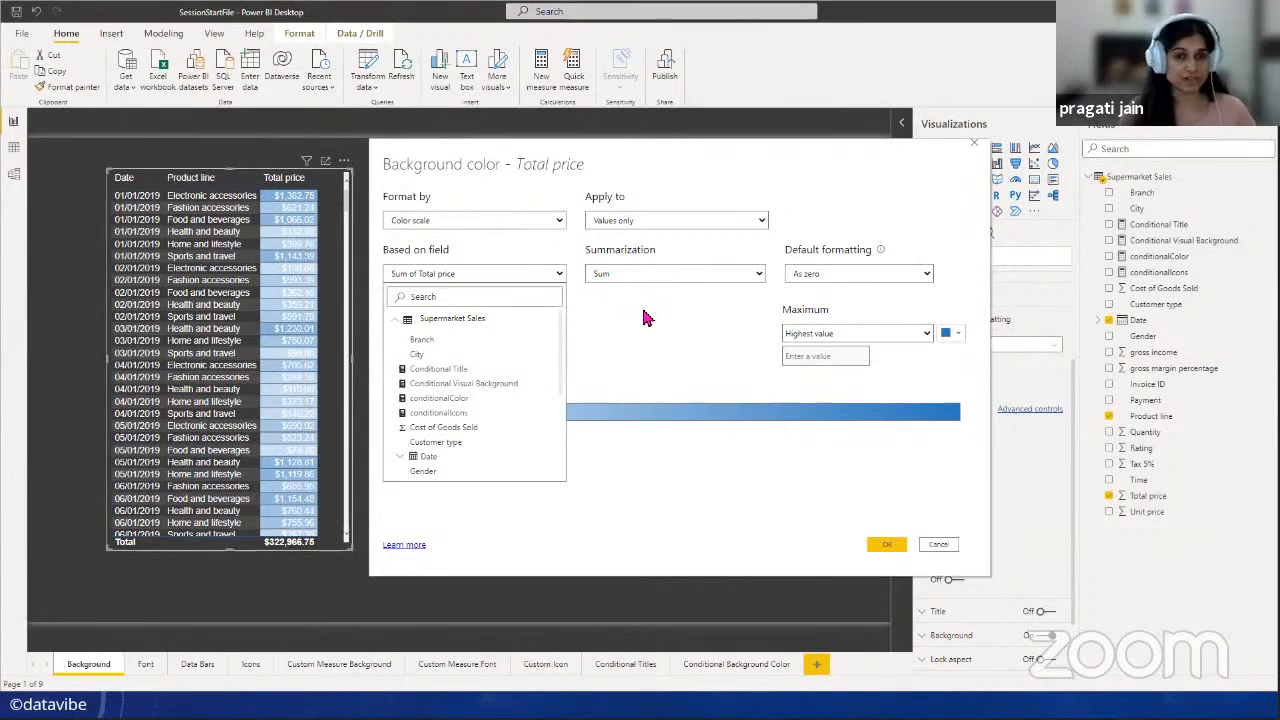
pyautogui.click(560, 274)
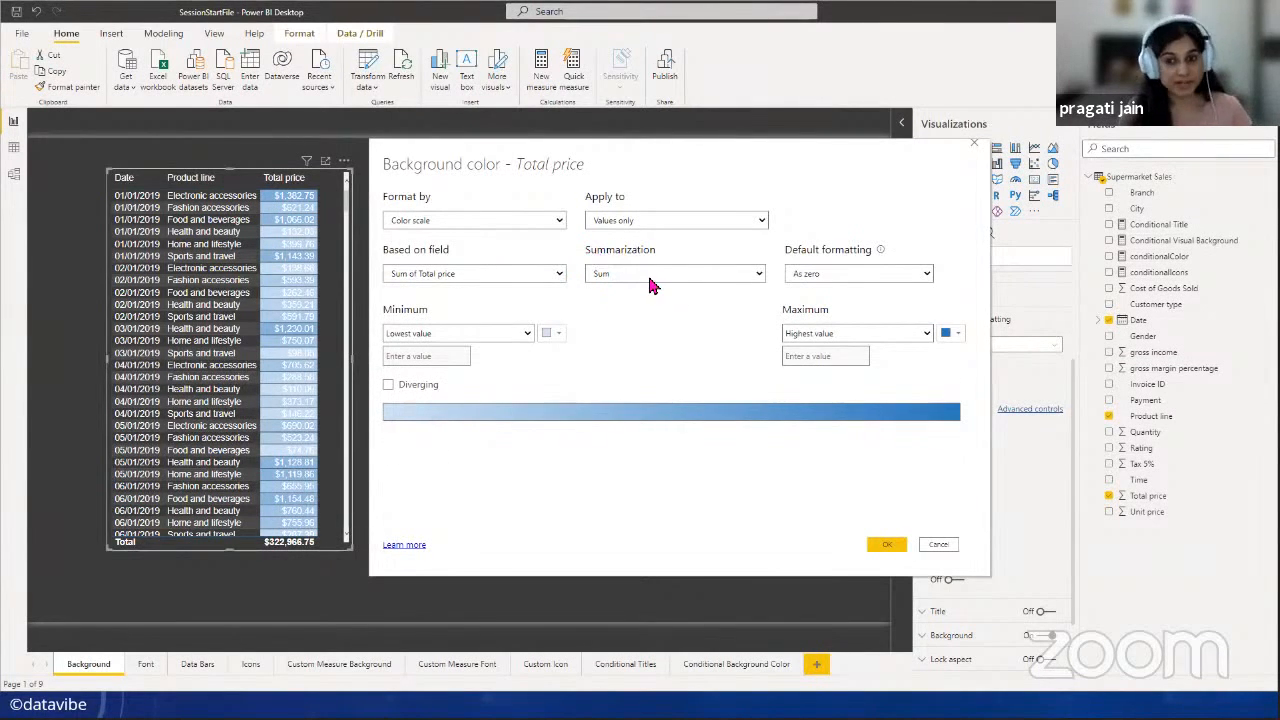
pyautogui.click(760, 276)
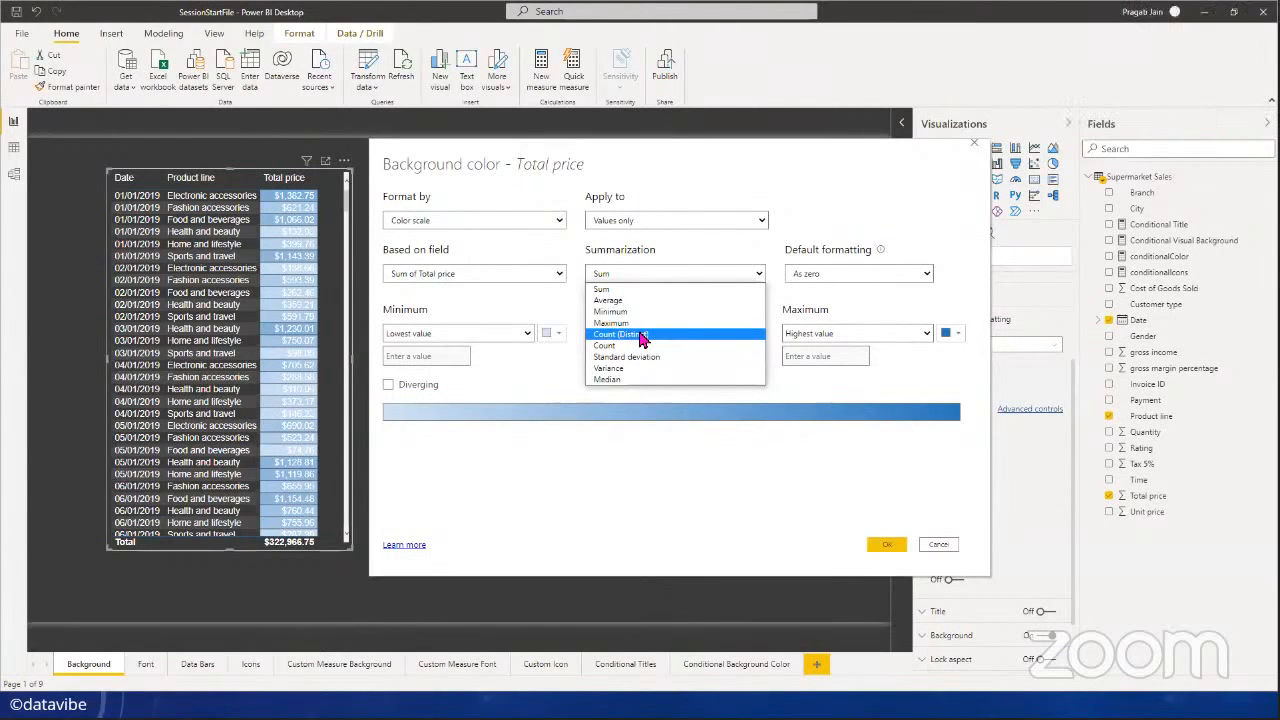
pyautogui.click(563, 305)
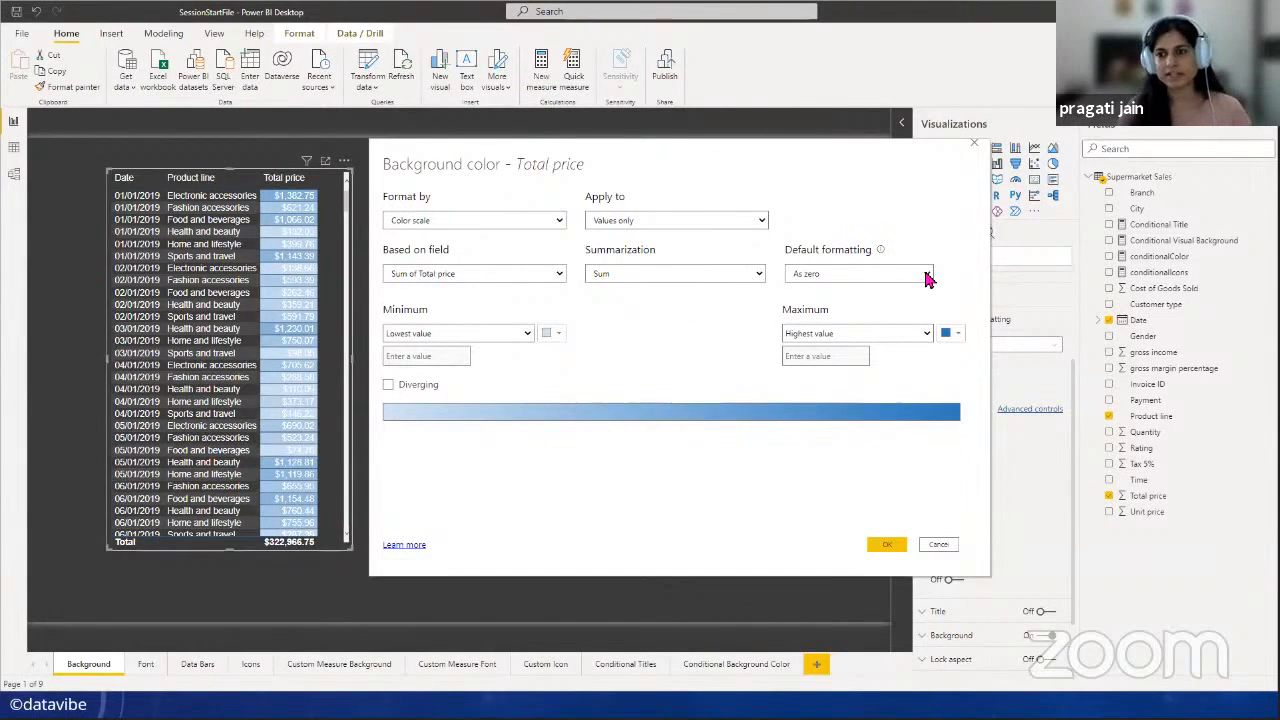
pyautogui.click(925, 276)
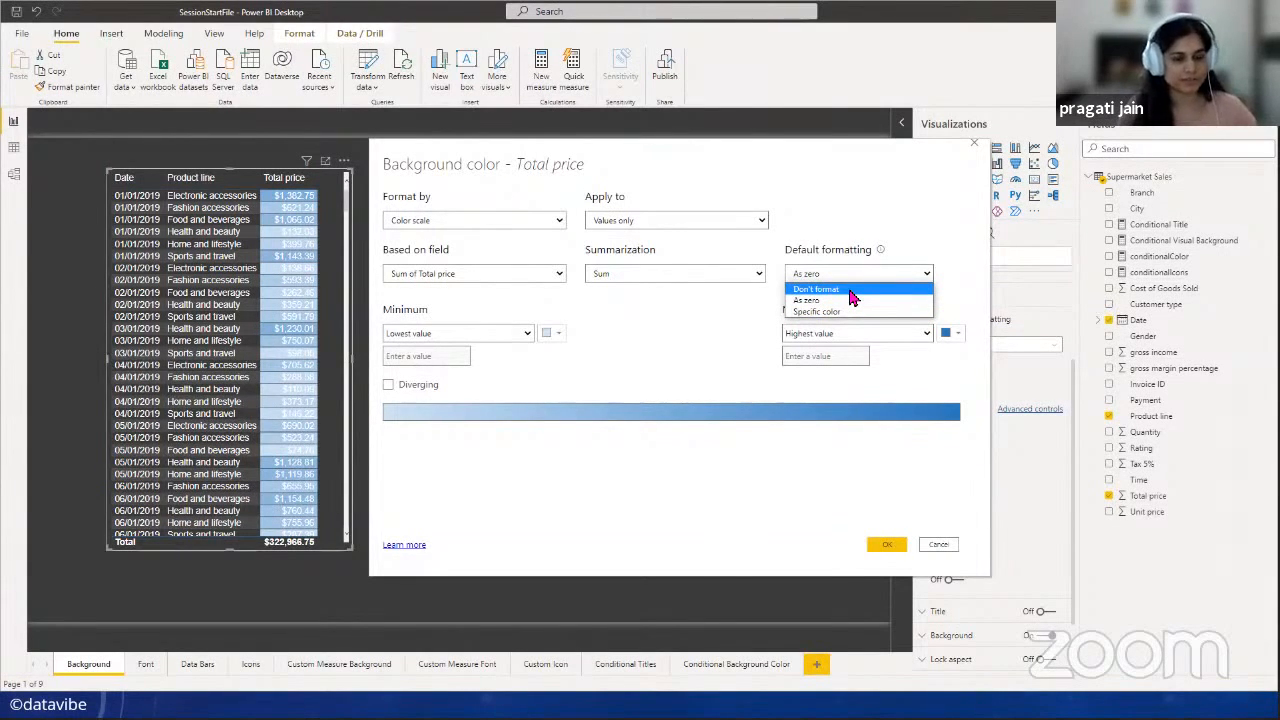
pyautogui.click(955, 273)
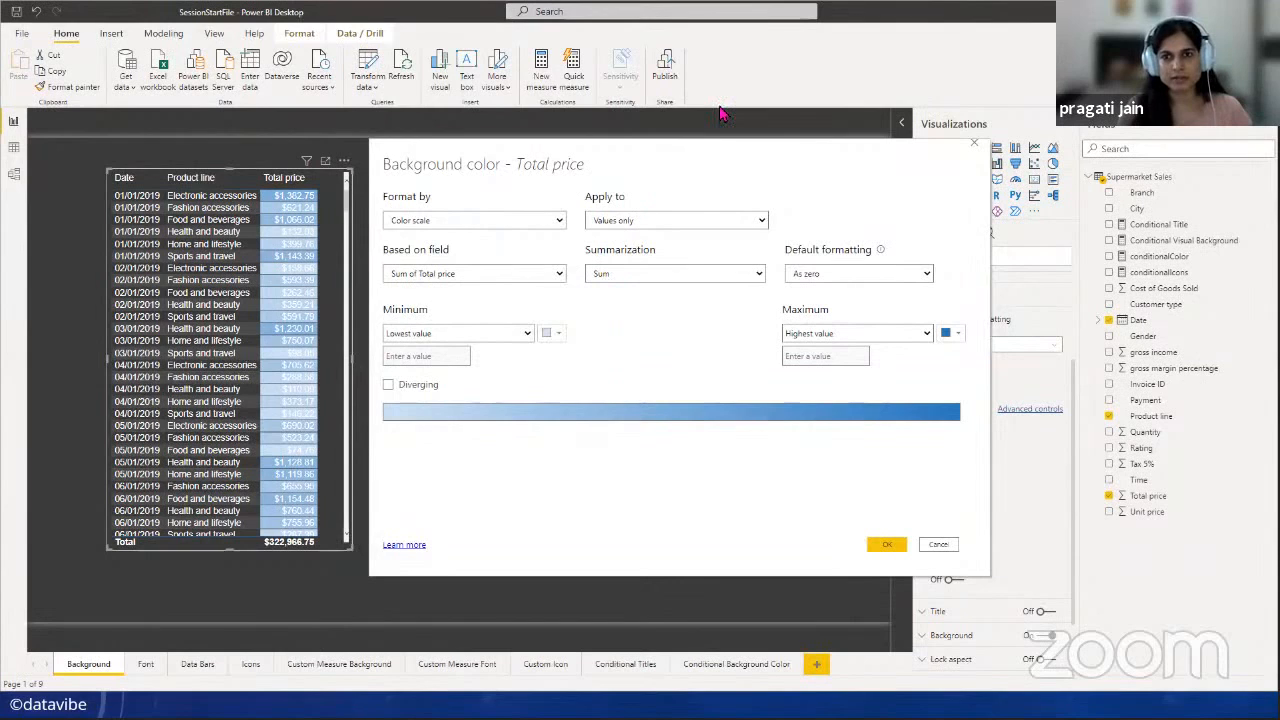
# - Apply a diverging background color scale to Total price, with dark orange-red for the lowest value and dark green for the highest
pyautogui.click(388, 386)
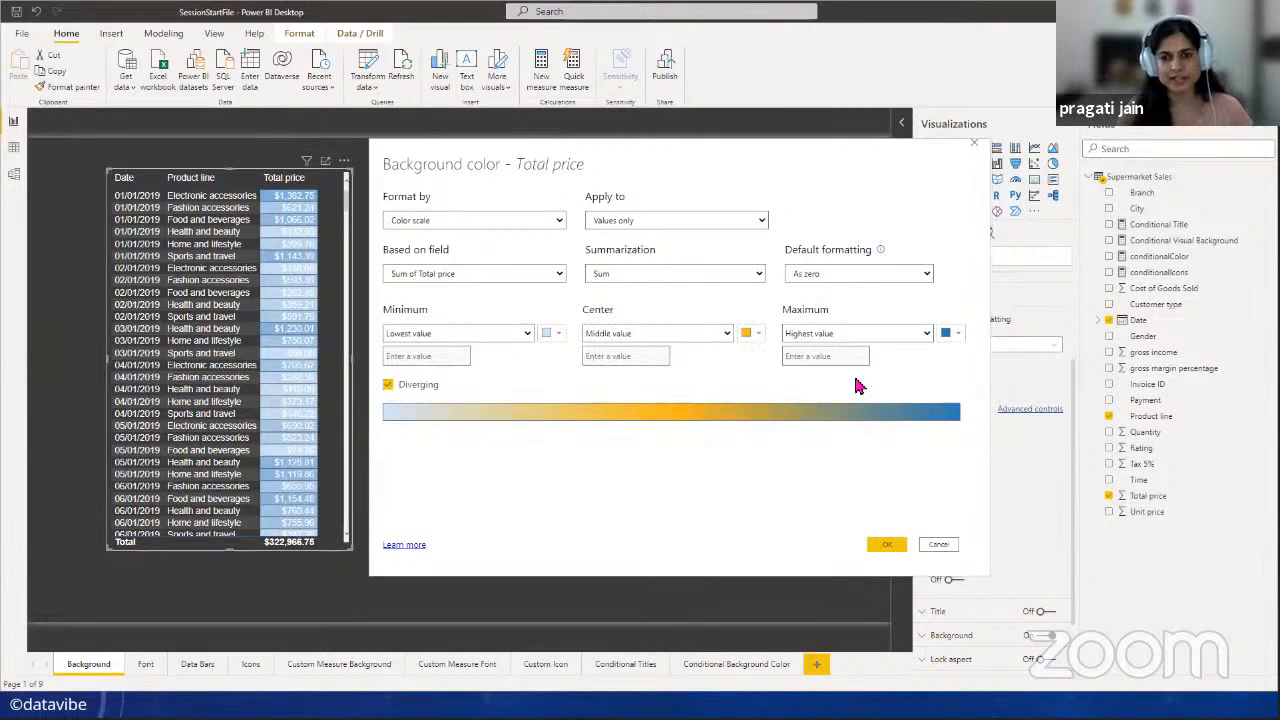
pyautogui.click(556, 334)
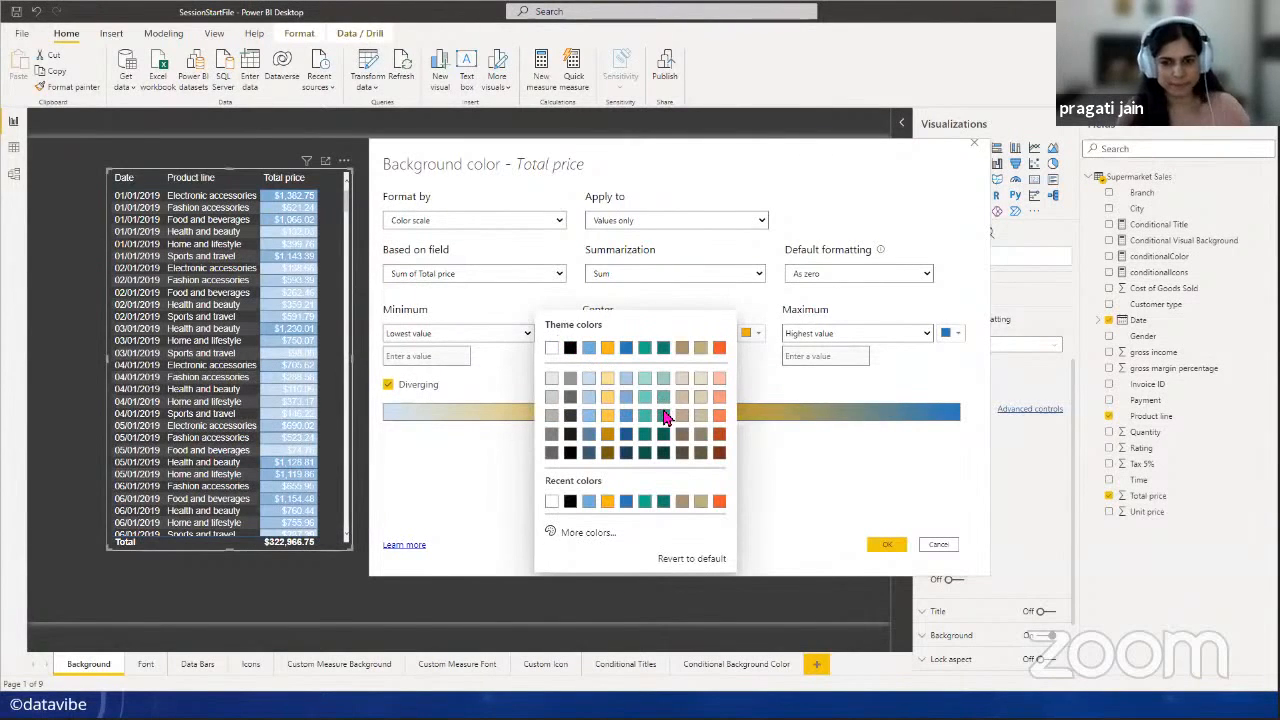
pyautogui.click(719, 434)
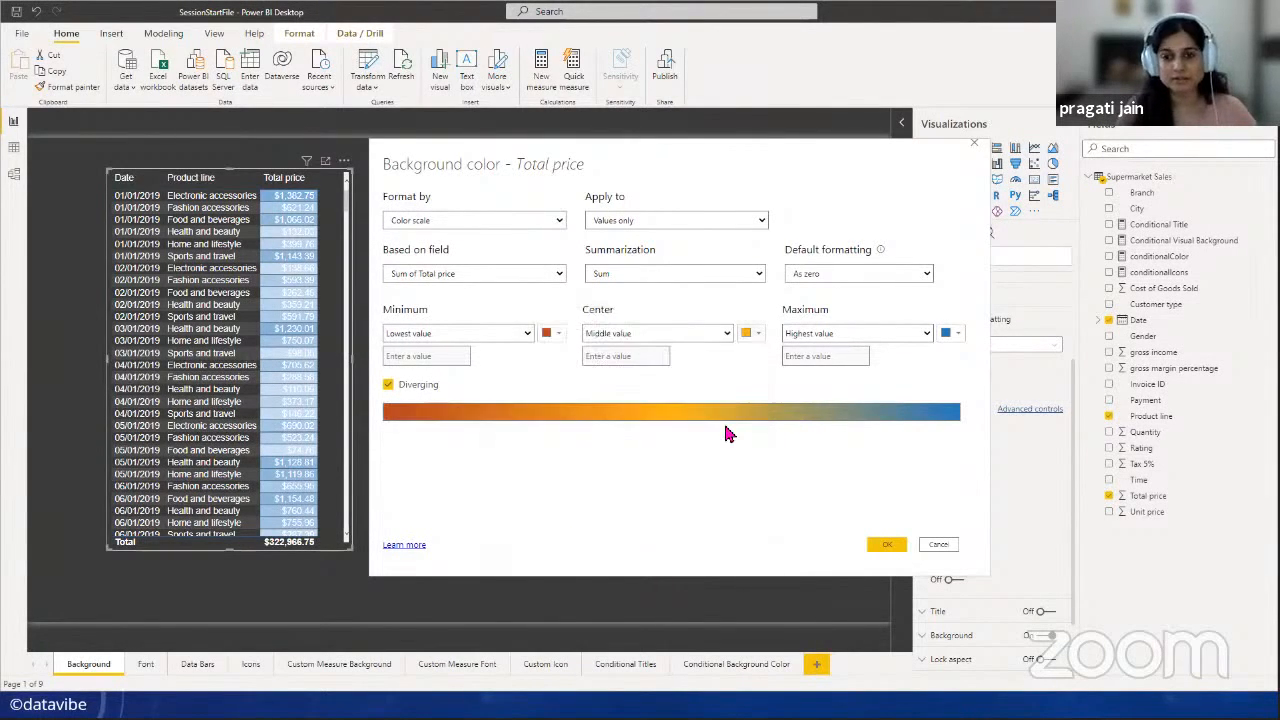
pyautogui.click(757, 334)
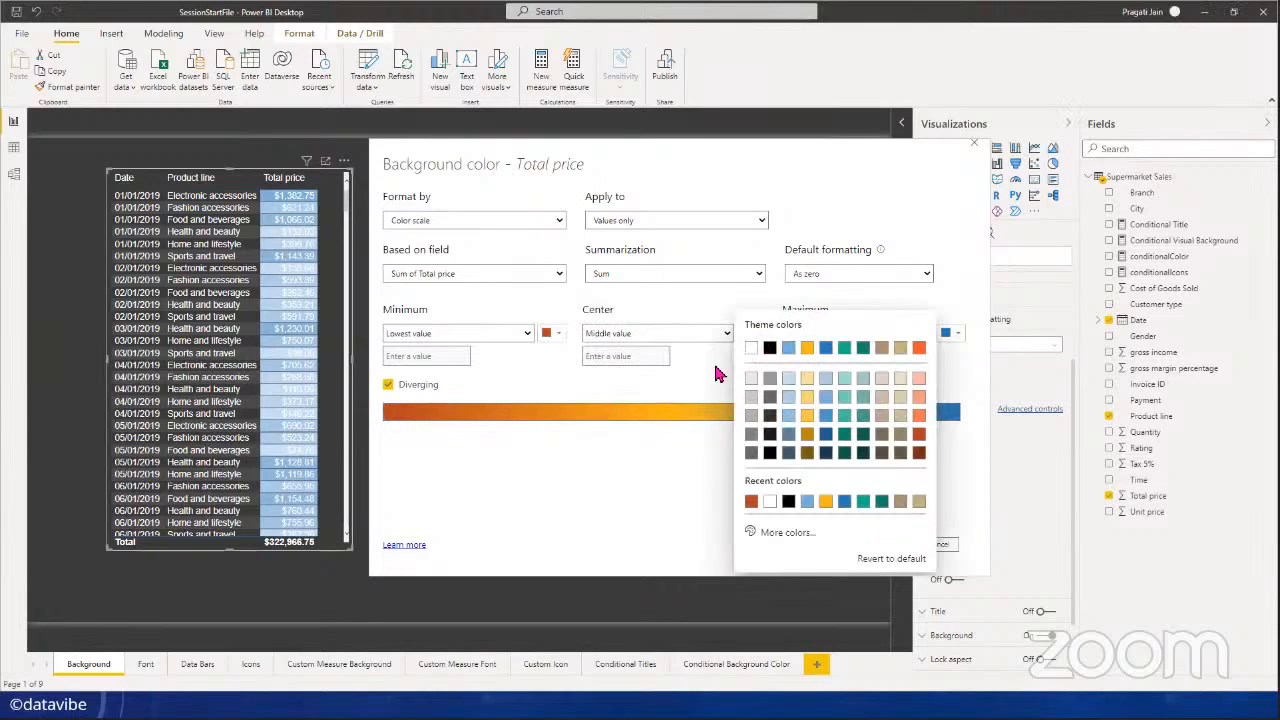
pyautogui.click(716, 374)
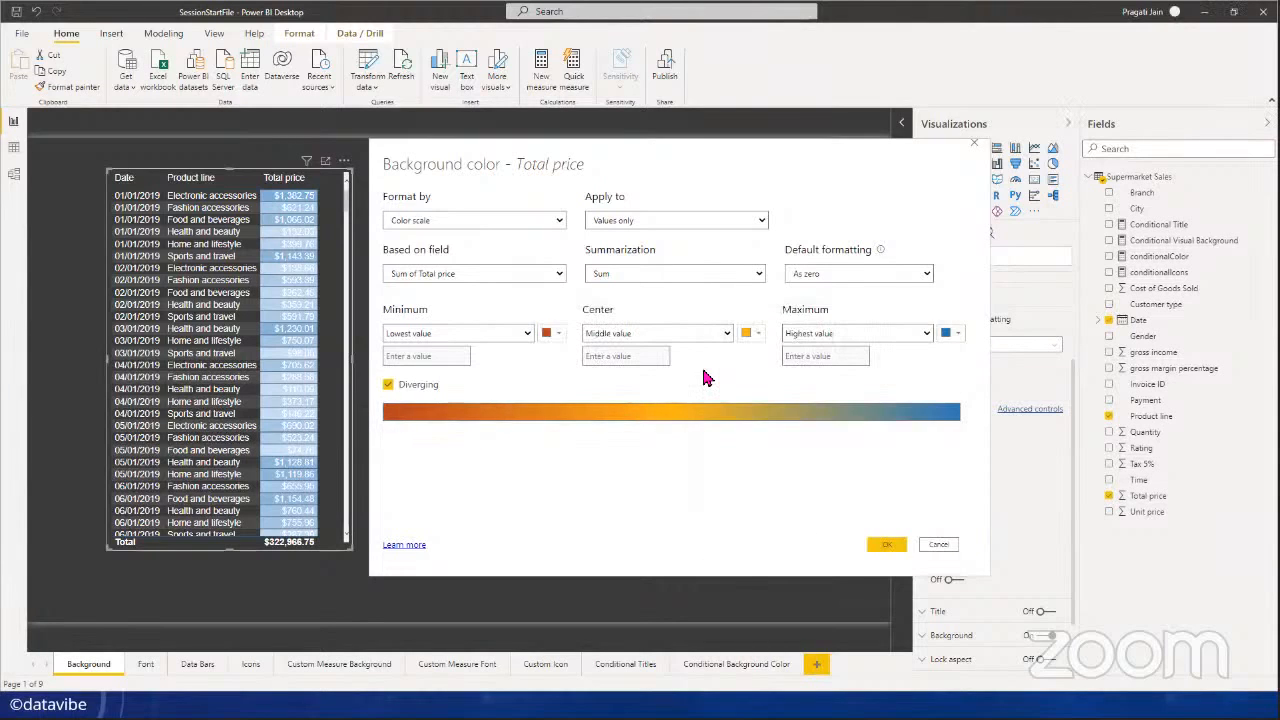
pyautogui.click(955, 336)
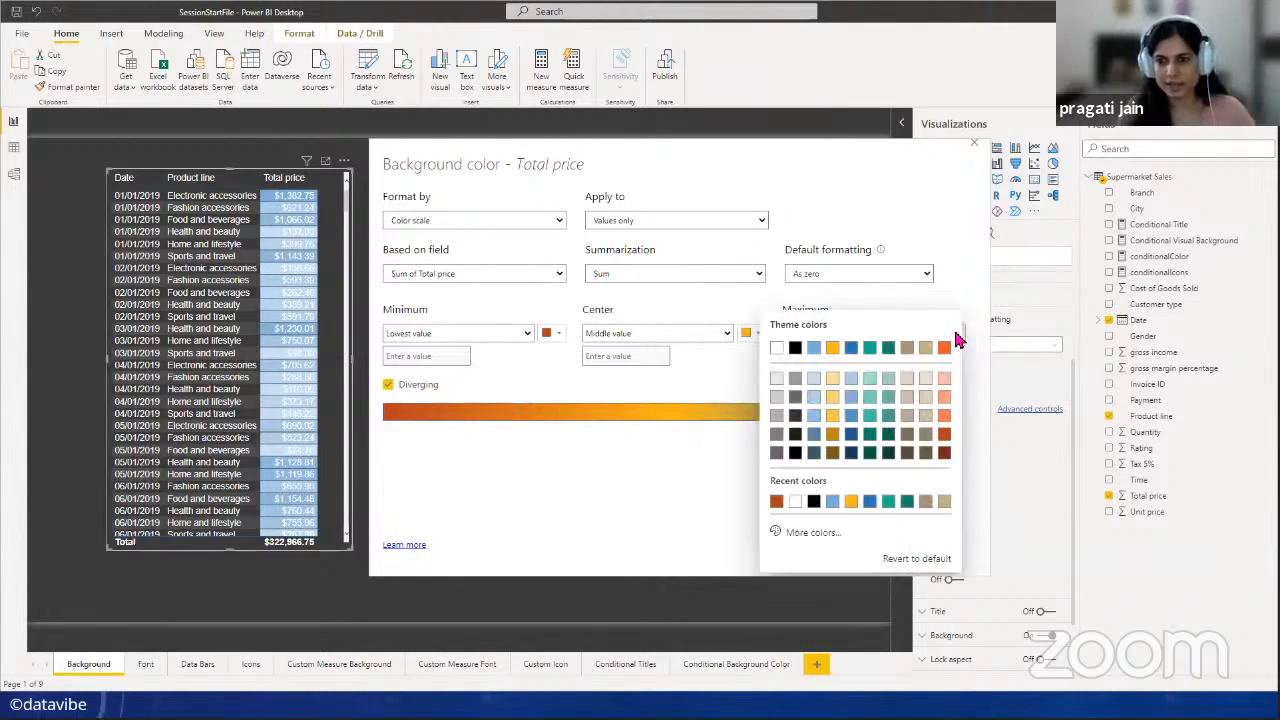
pyautogui.click(870, 434)
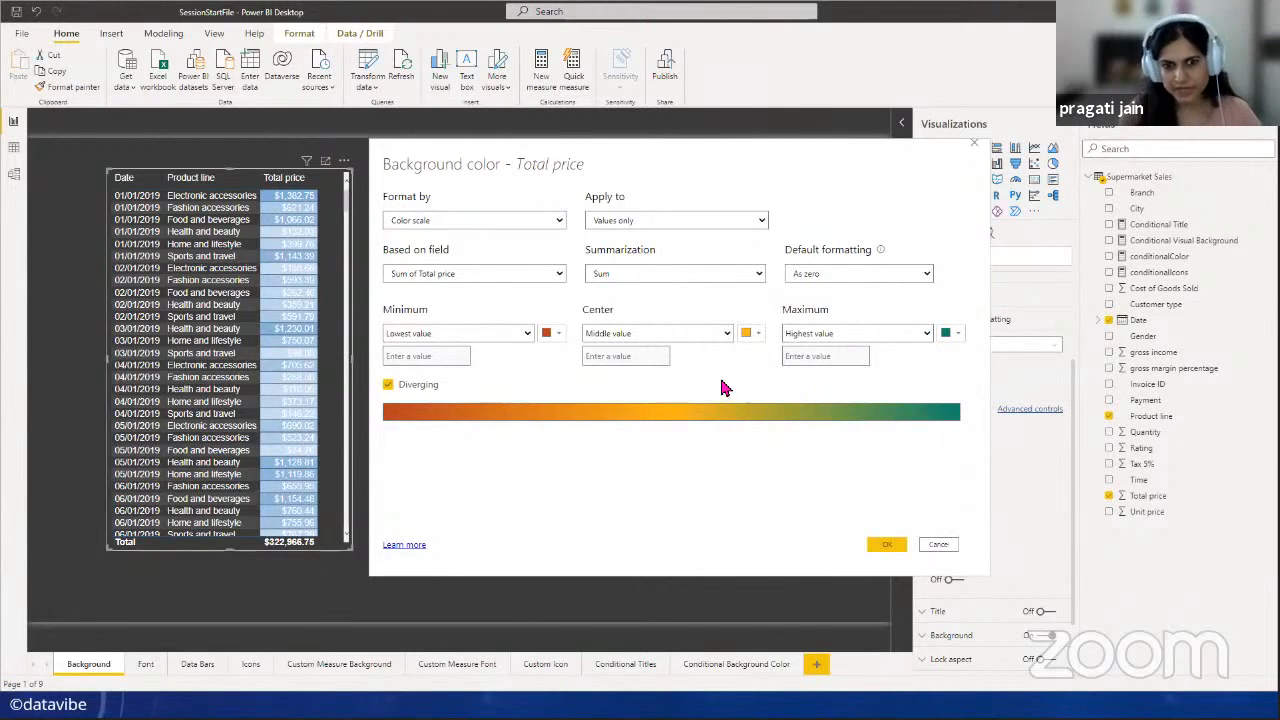
pyautogui.click(887, 547)
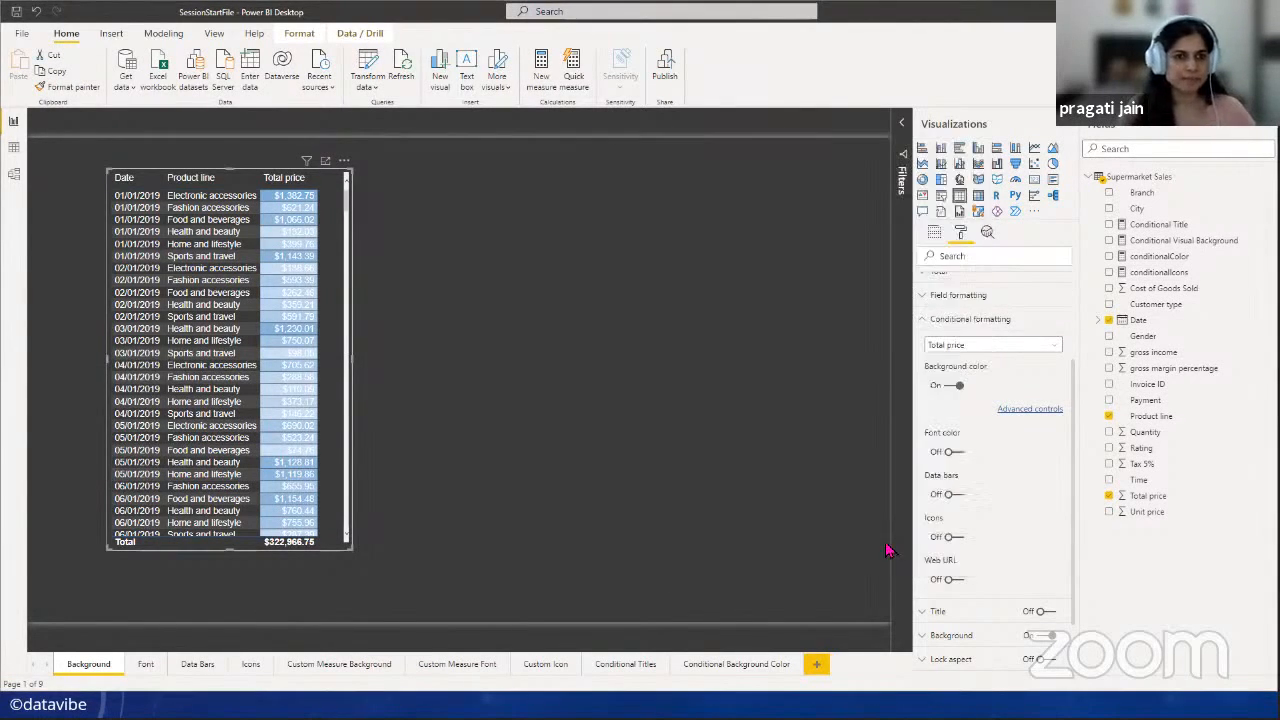
# - Sort the table by Total price in descending order in focus mode, examine the color gradient across its rows, and return to the report
pyautogui.click(326, 161)
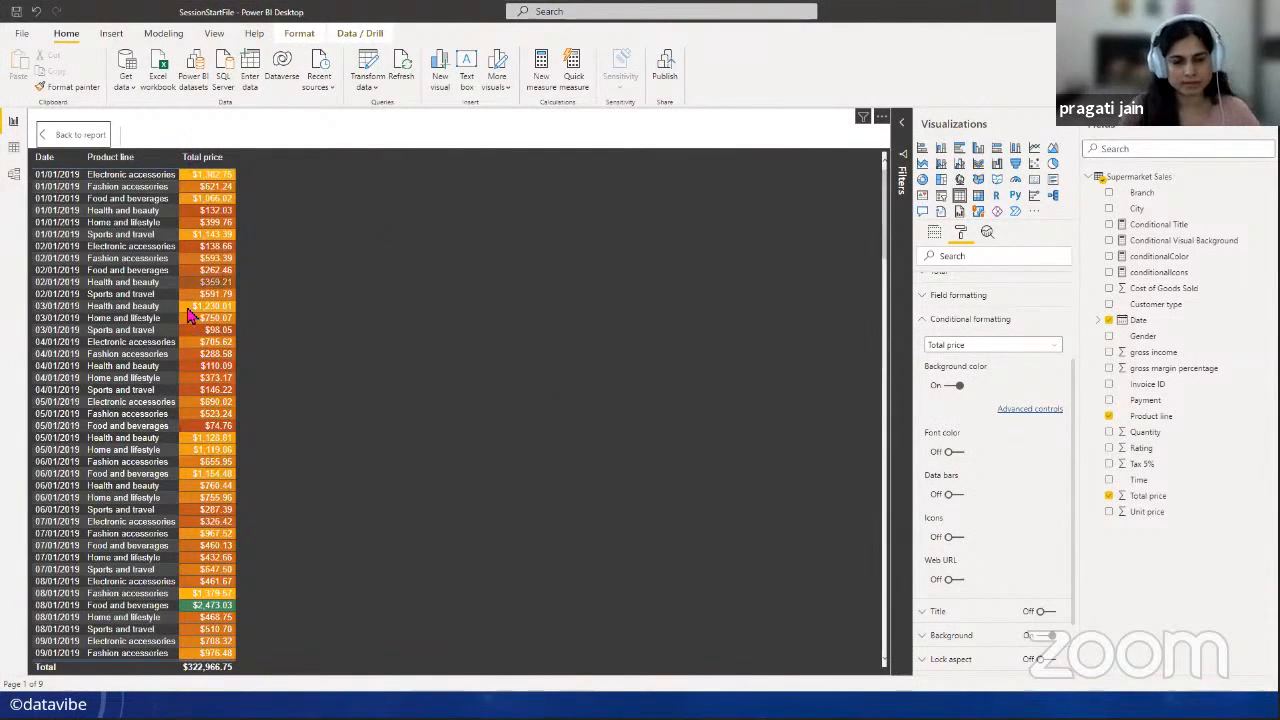
pyautogui.click(194, 160)
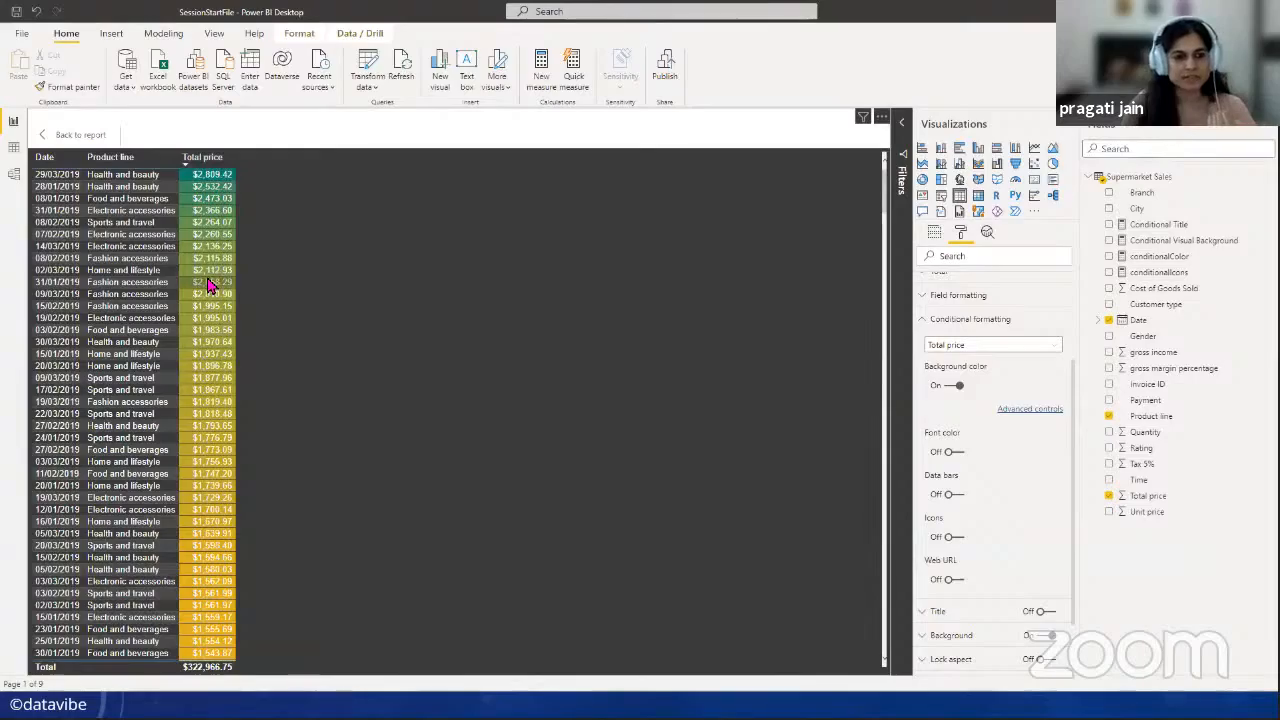
pyautogui.scroll(-10, 209, 286)
pyautogui.scroll(-15, 209, 286)
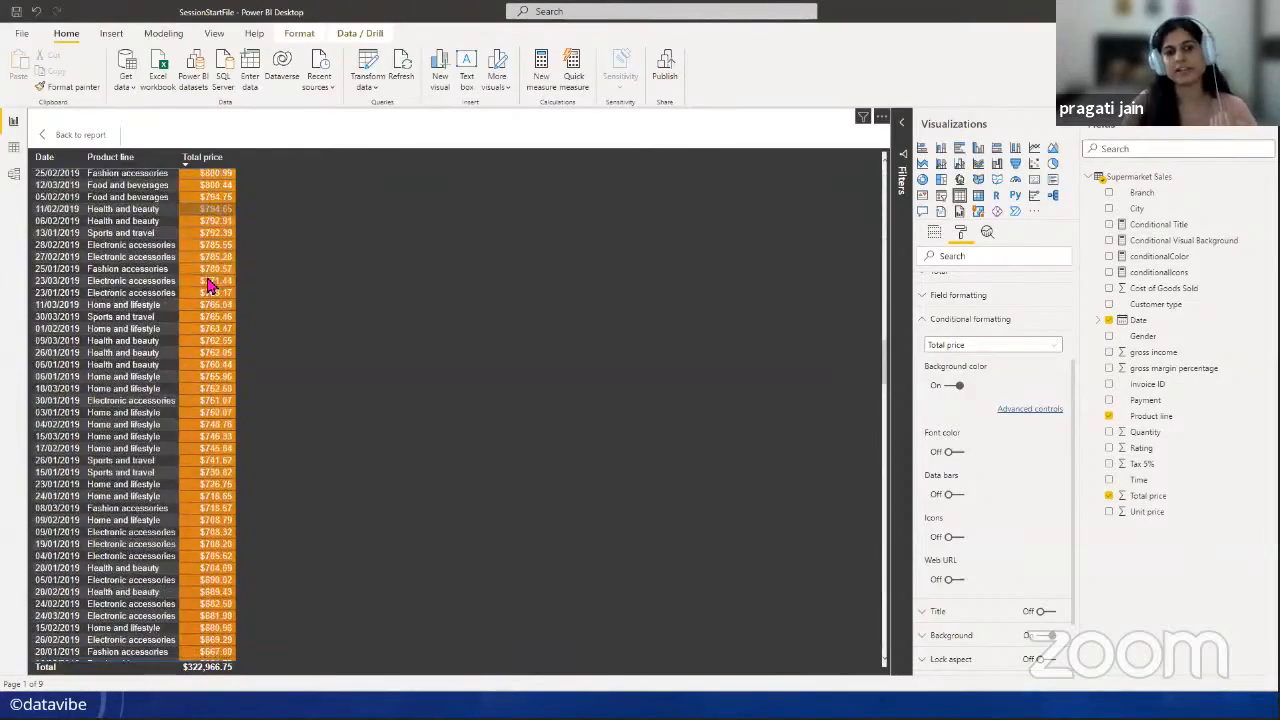
pyautogui.scroll(-10, 209, 286)
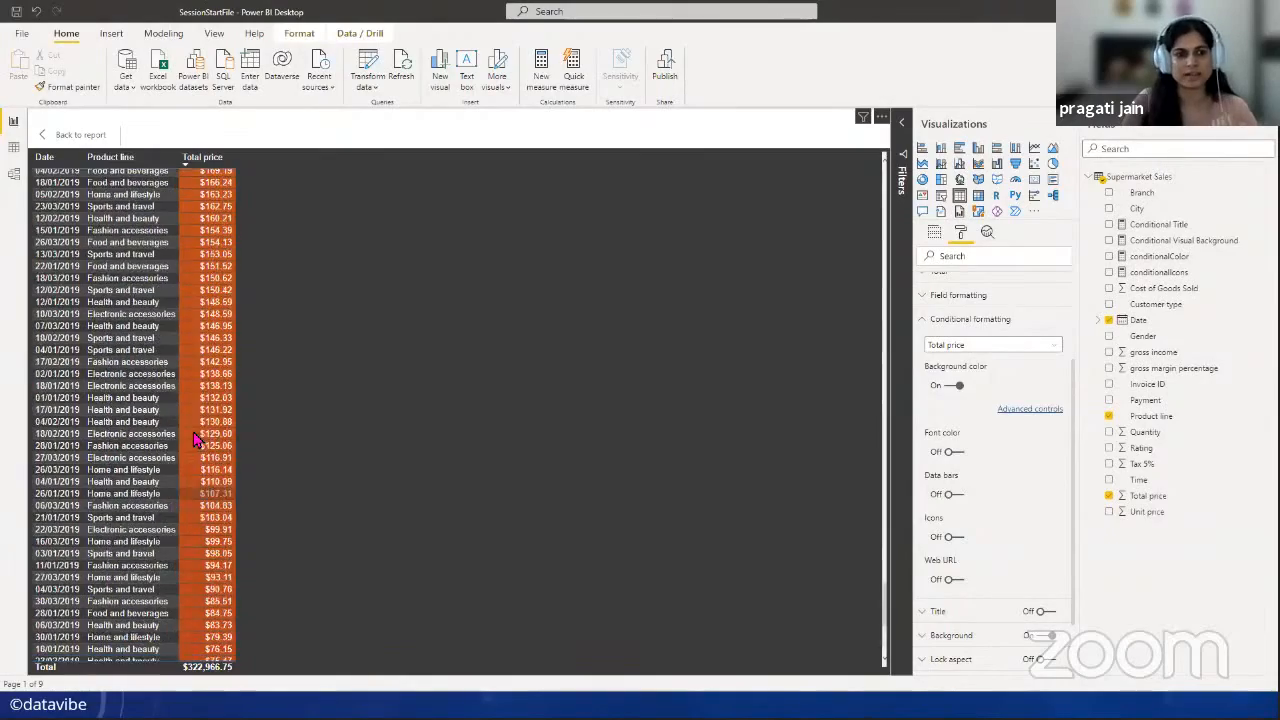
pyautogui.scroll(12, 196, 438)
pyautogui.scroll(15, 194, 438)
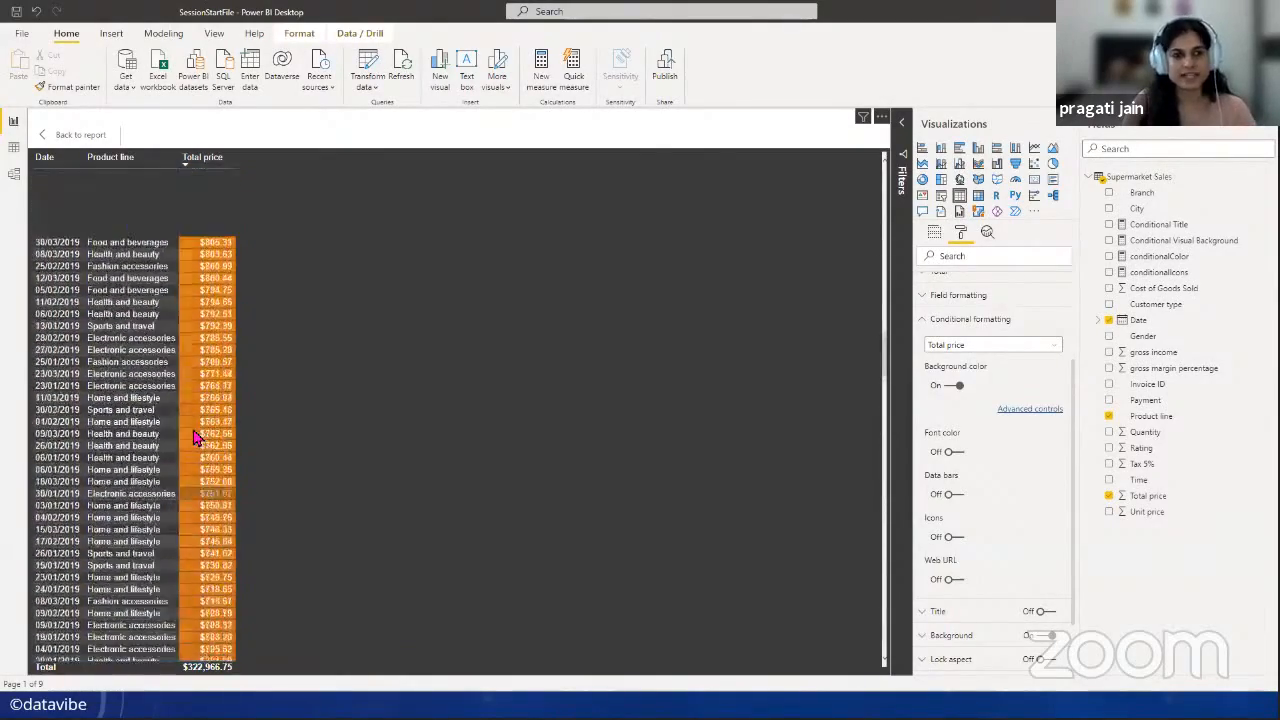
pyautogui.scroll(10, 191, 438)
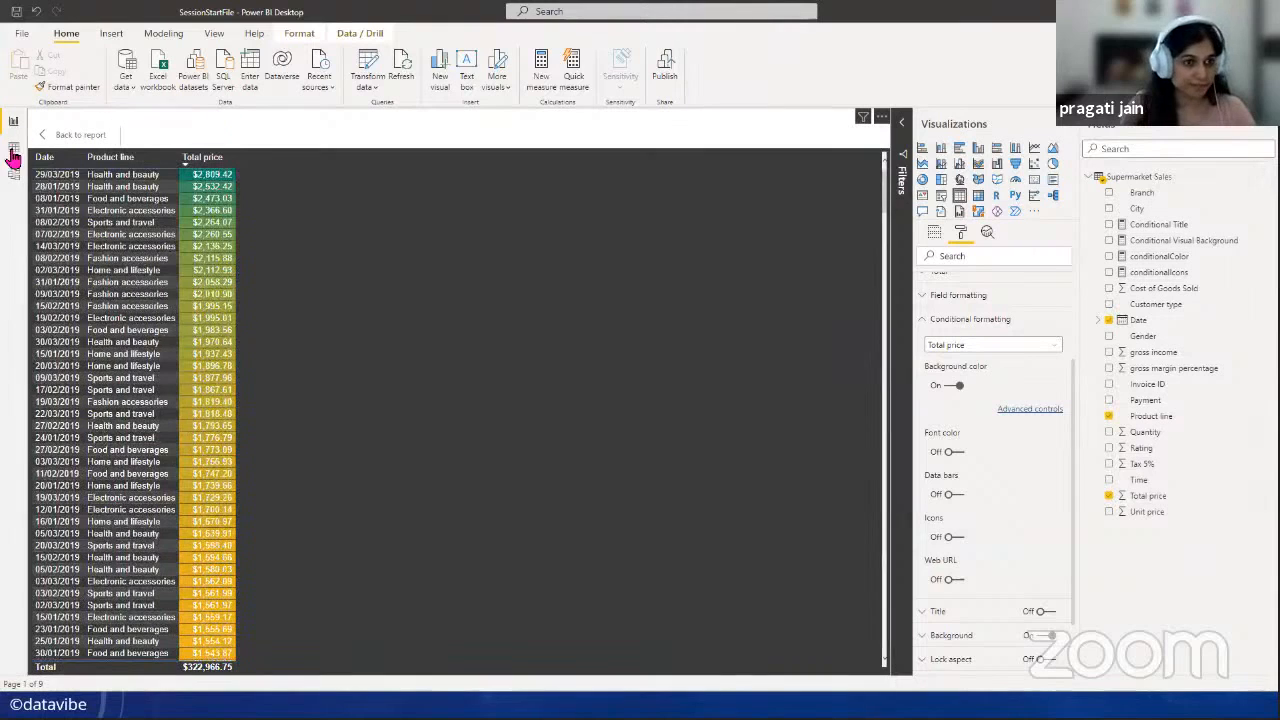
pyautogui.click(60, 136)
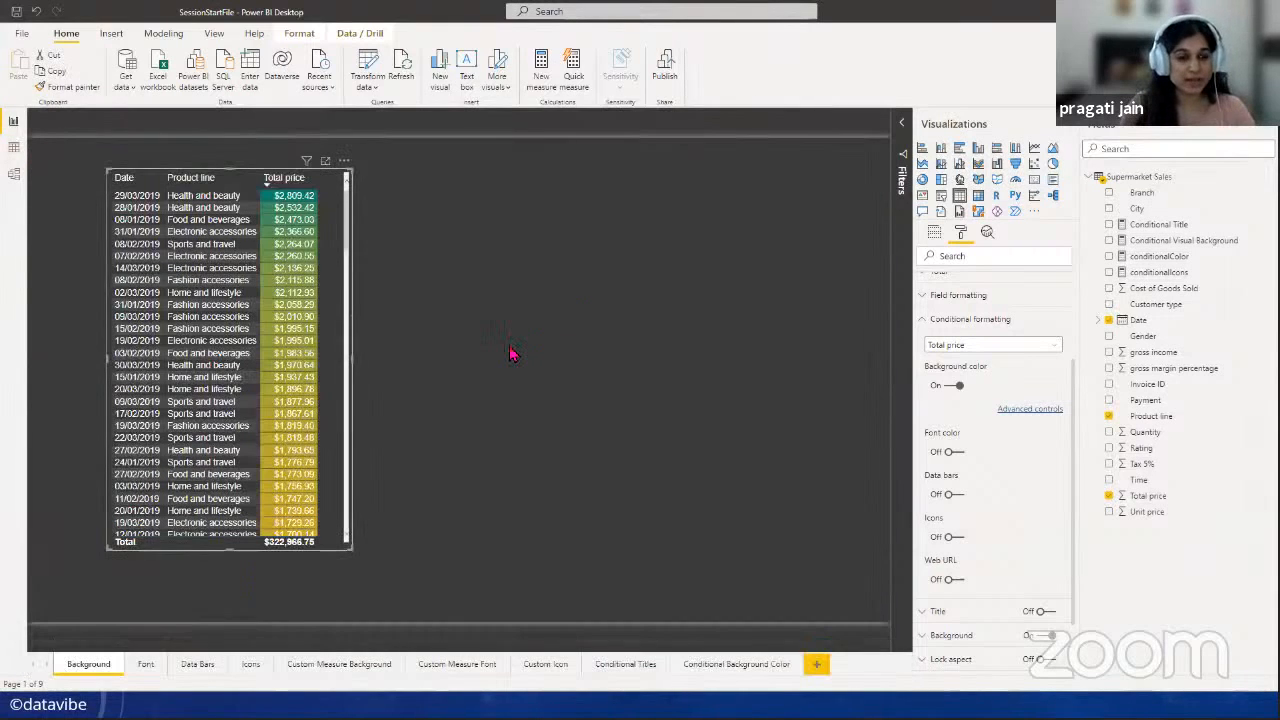
# - Turn on the table visual's title and set its text to "Background Color Formatting"
pyautogui.click(340, 355)
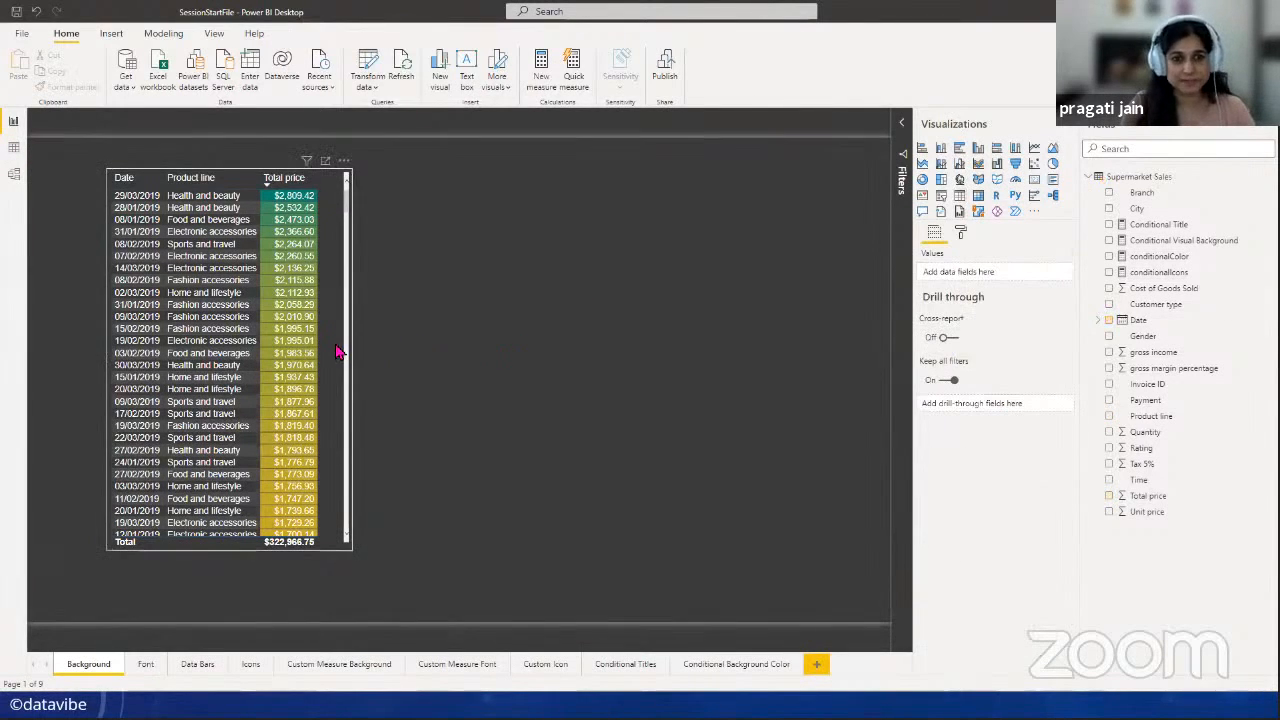
pyautogui.click(963, 234)
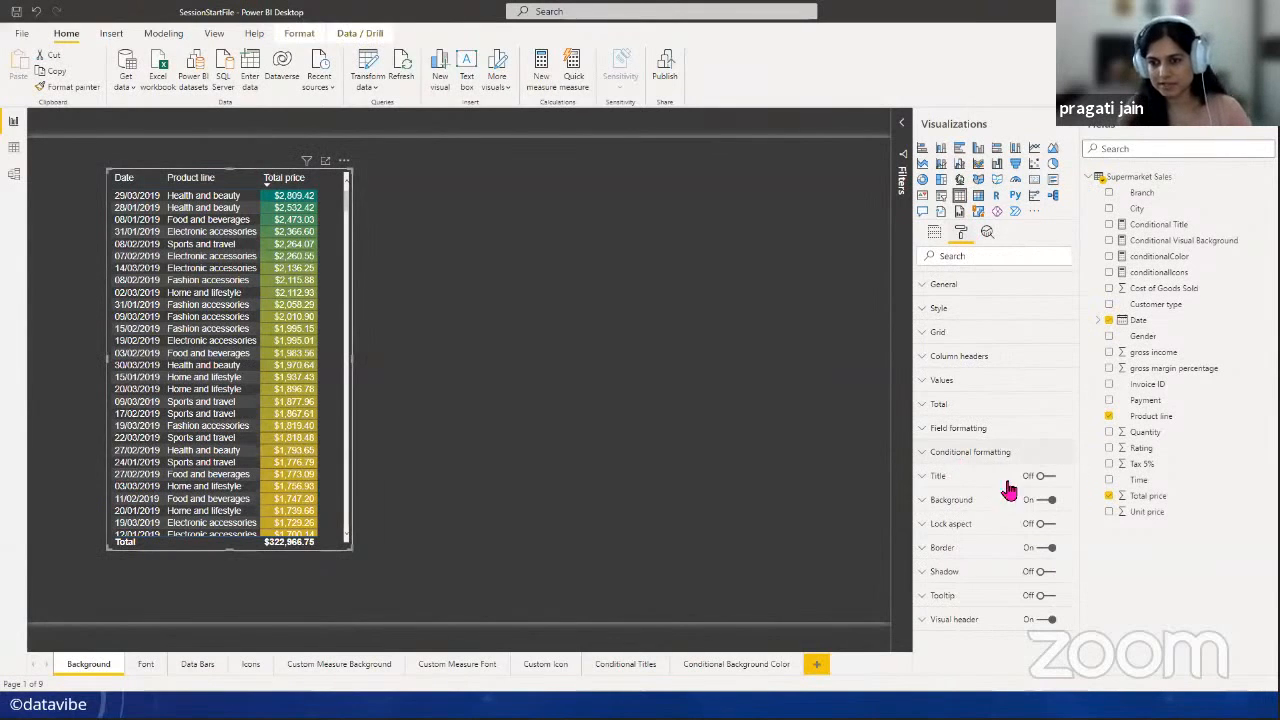
pyautogui.click(1047, 476)
pyautogui.click(932, 476)
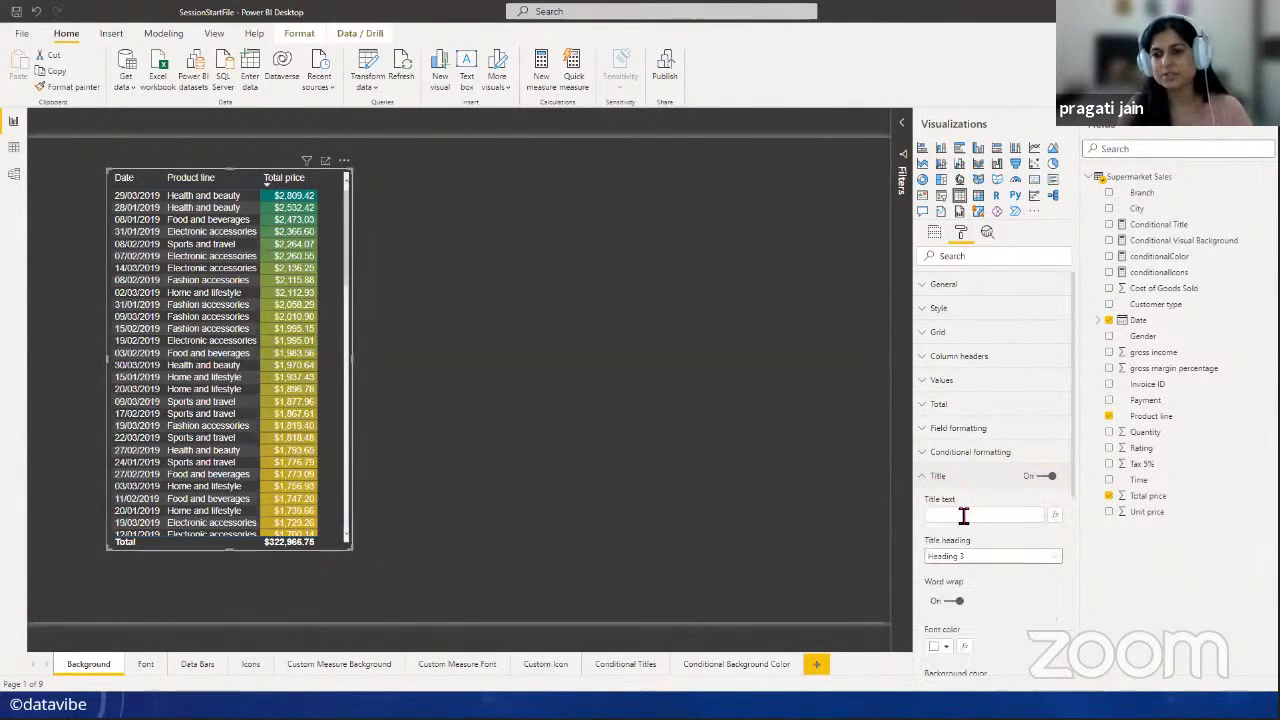
pyautogui.click(963, 515)
pyautogui.write('Bav')
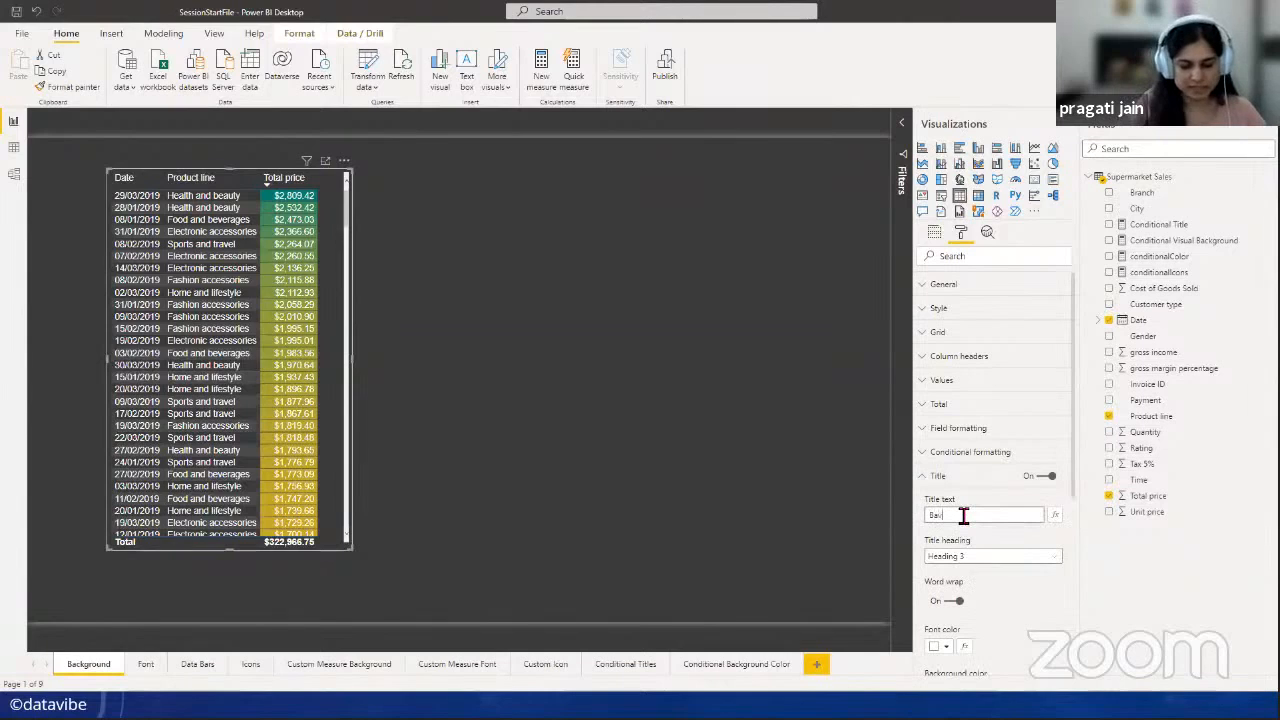
pyautogui.press('BackSpace')
pyautogui.write('ckground')
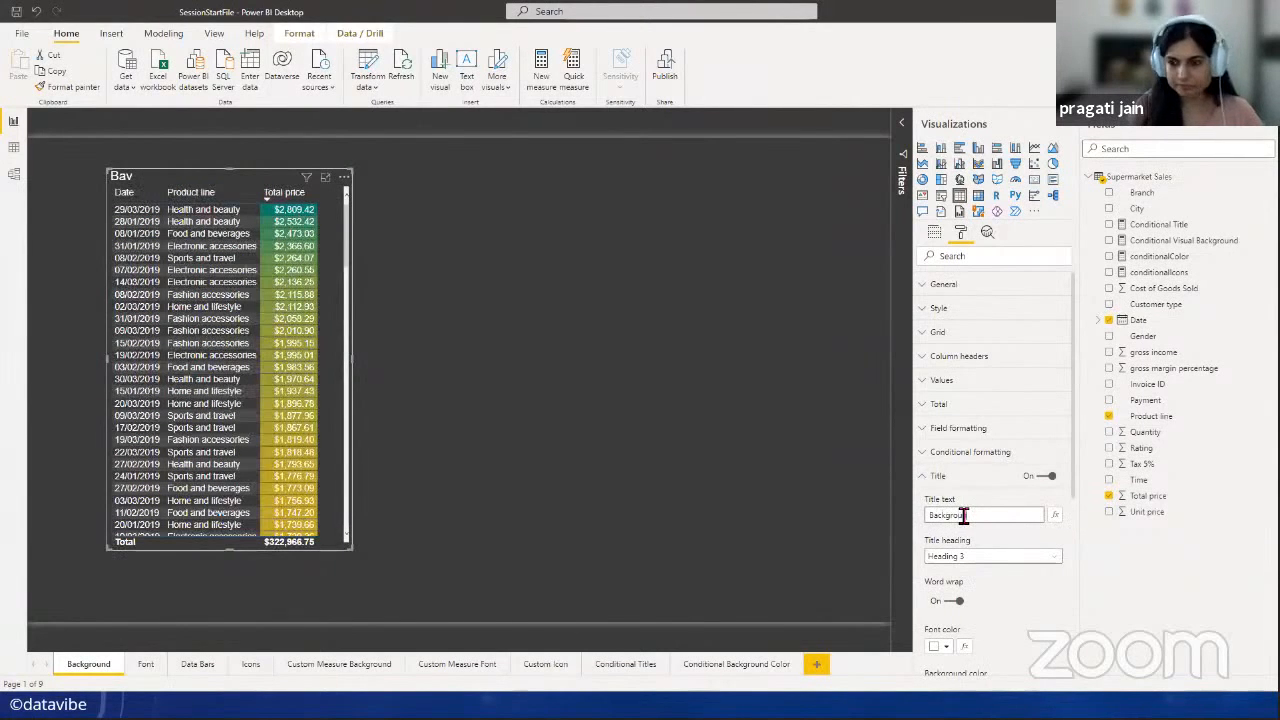
pyautogui.write(' Color')
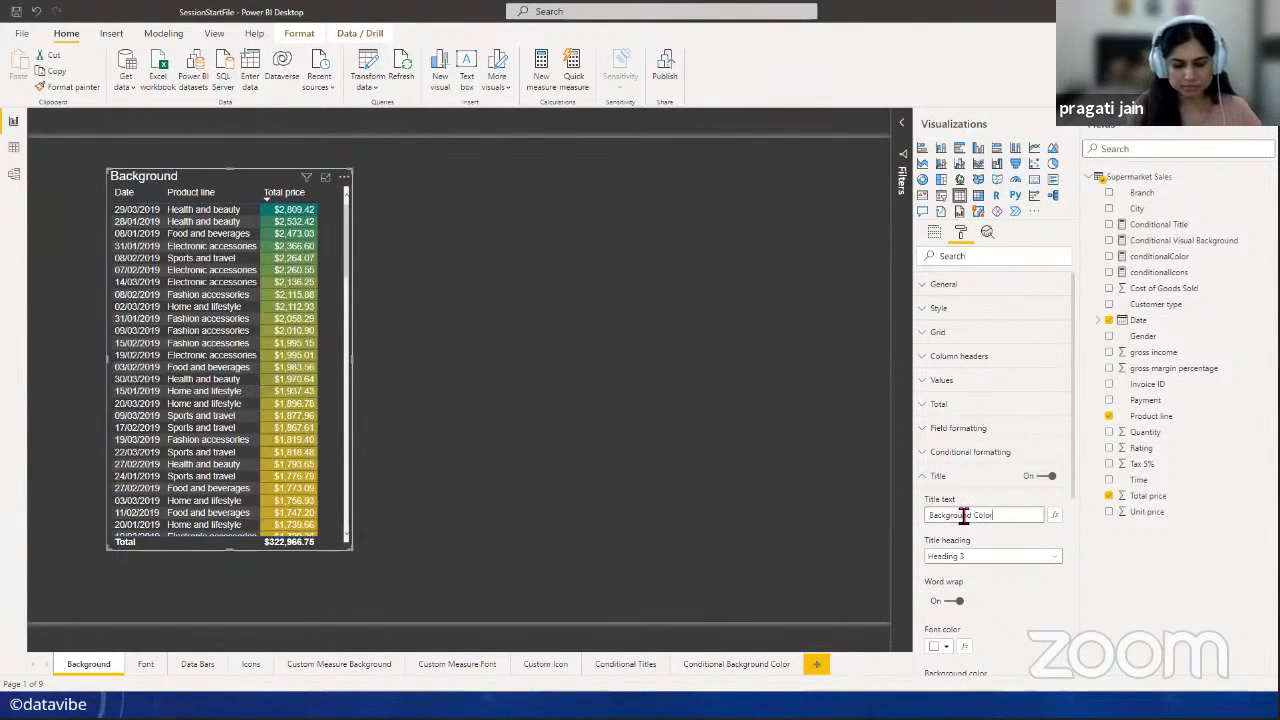
pyautogui.write(' Formatting')
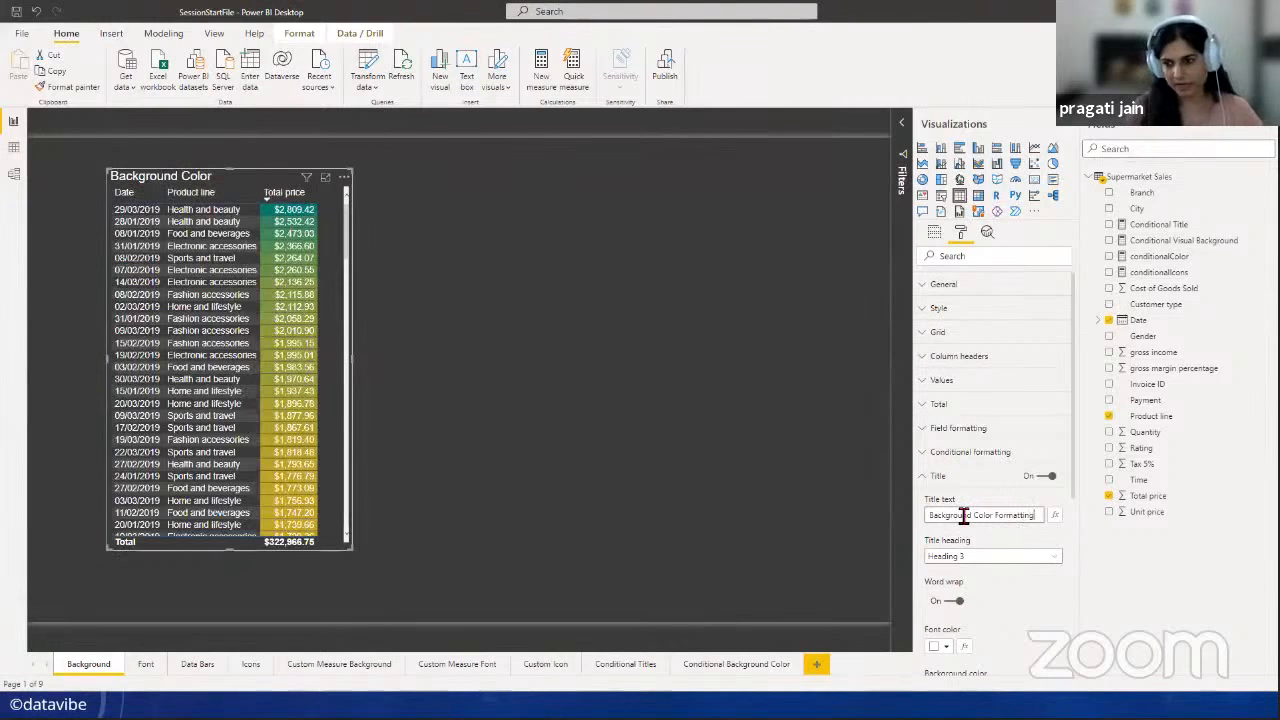
pyautogui.click(604, 453)
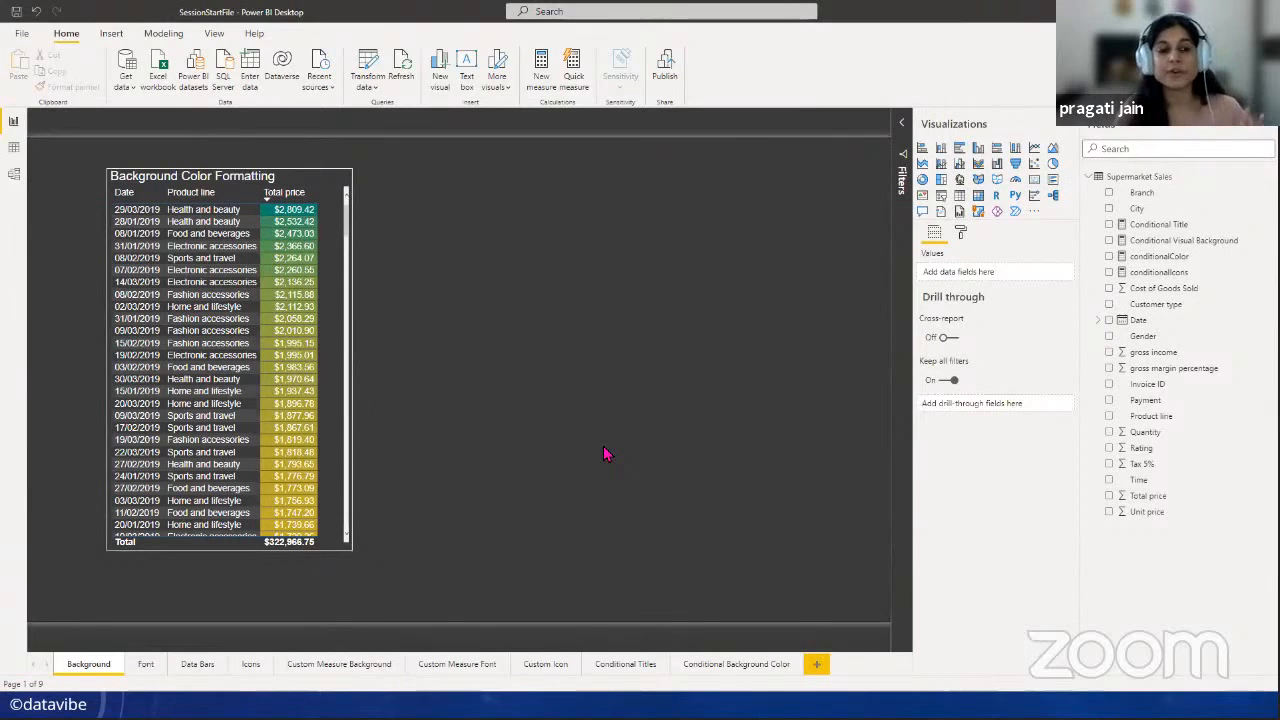
# - Duplicate the Background Color Formatting table and place the copy beside the original, aligned at the same height
pyautogui.click(330, 302)
pyautogui.click(589, 322)
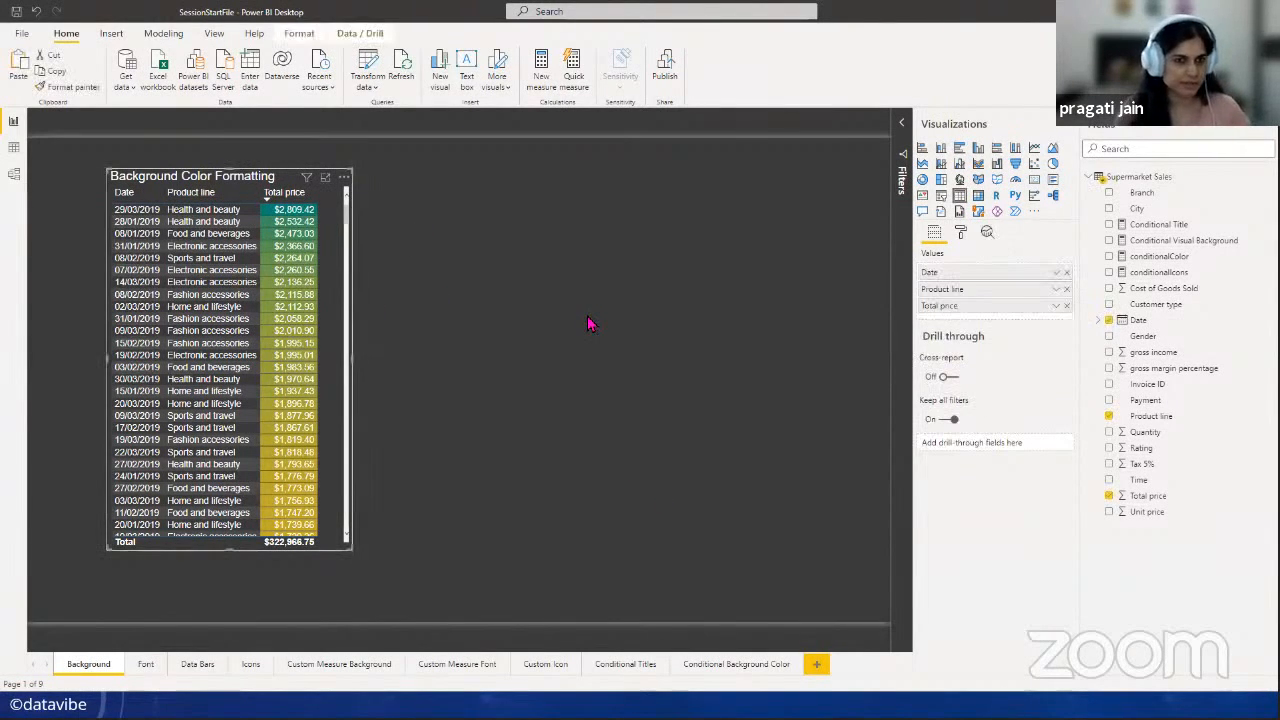
pyautogui.hotkey('ctrl', 'v')
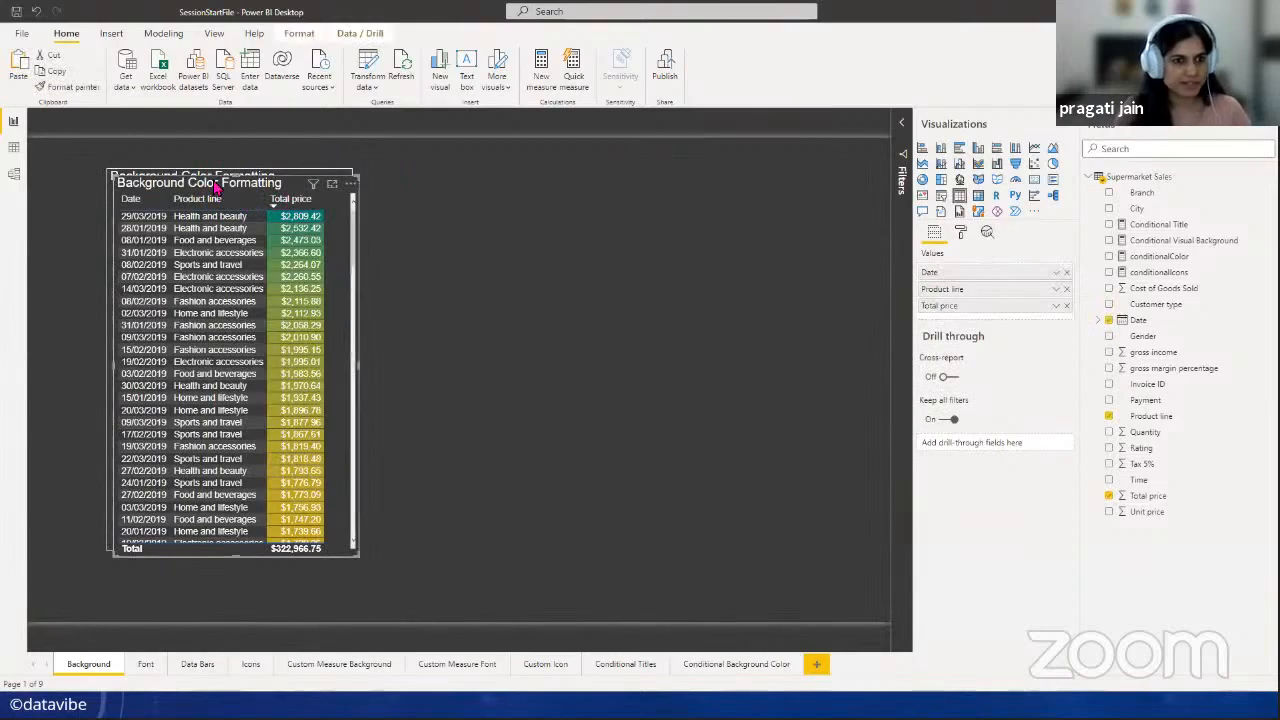
pyautogui.moveTo(222, 185); pyautogui.dragTo(507, 186)
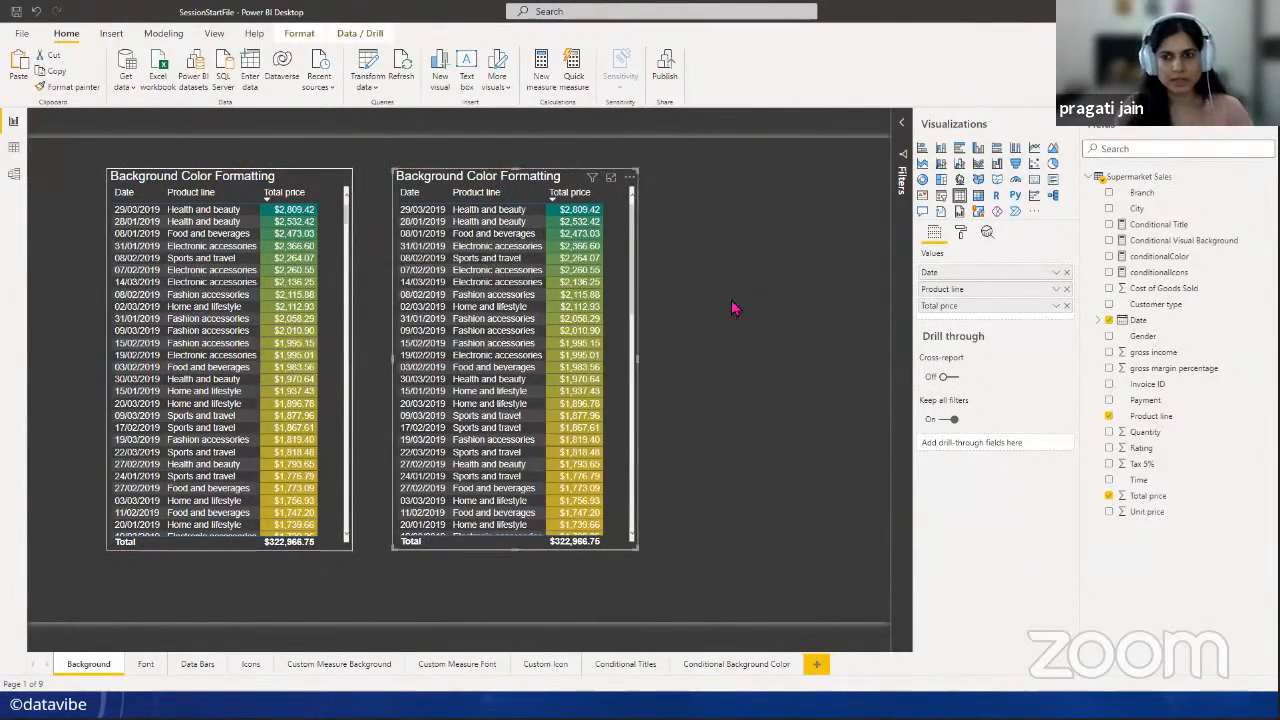
# - Open the copied table's conditional formatting options and choose Product line as the column to format
pyautogui.click(960, 232)
pyautogui.click(955, 454)
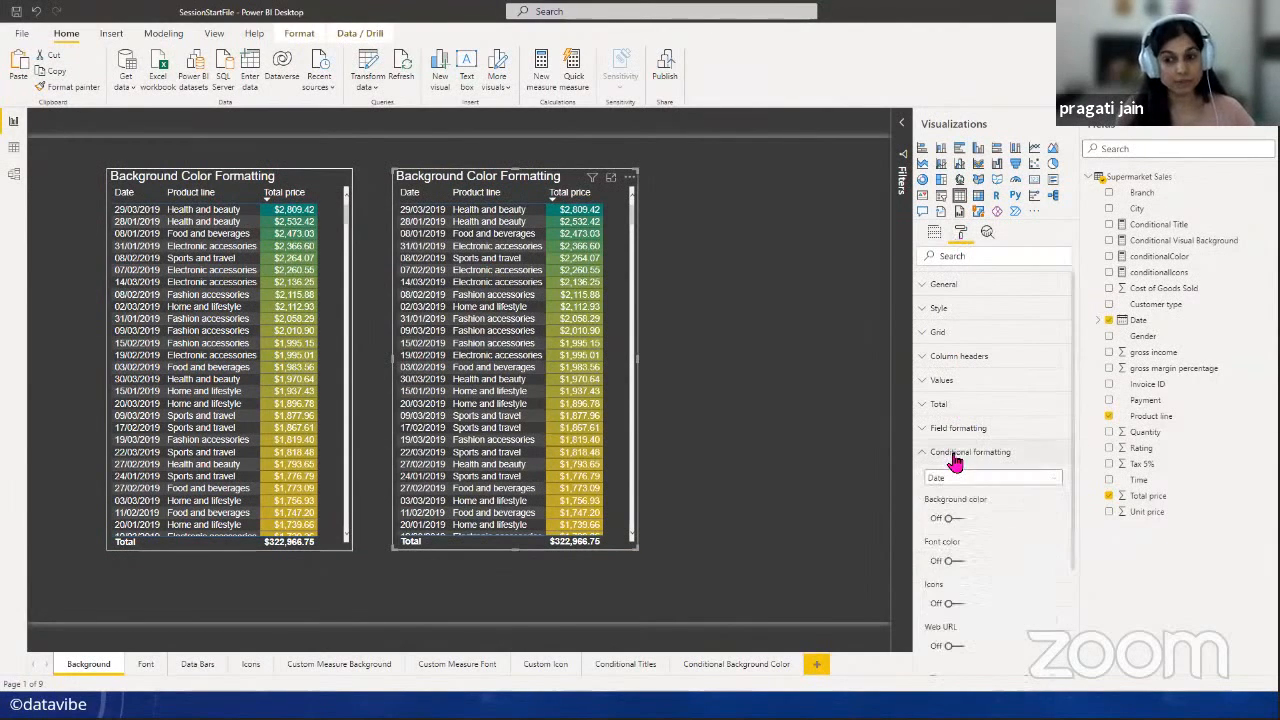
pyautogui.scroll(-3, 1004, 537)
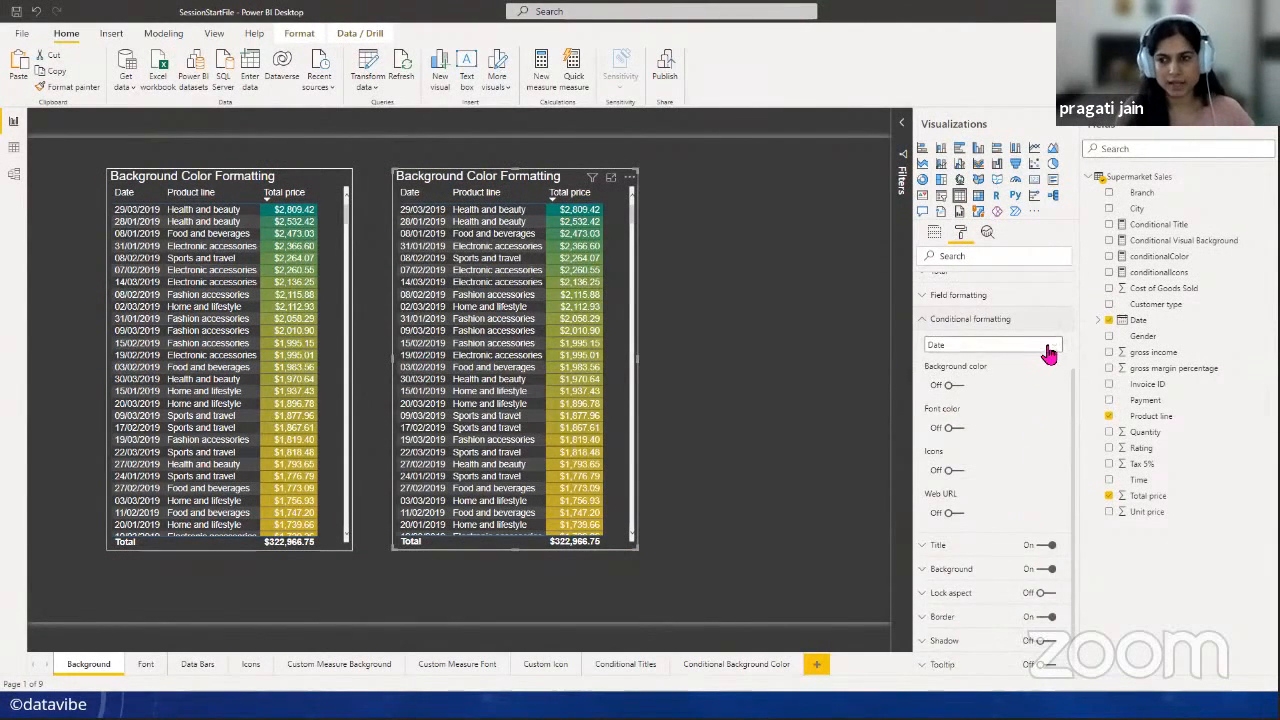
pyautogui.click(1046, 345)
pyautogui.click(980, 390)
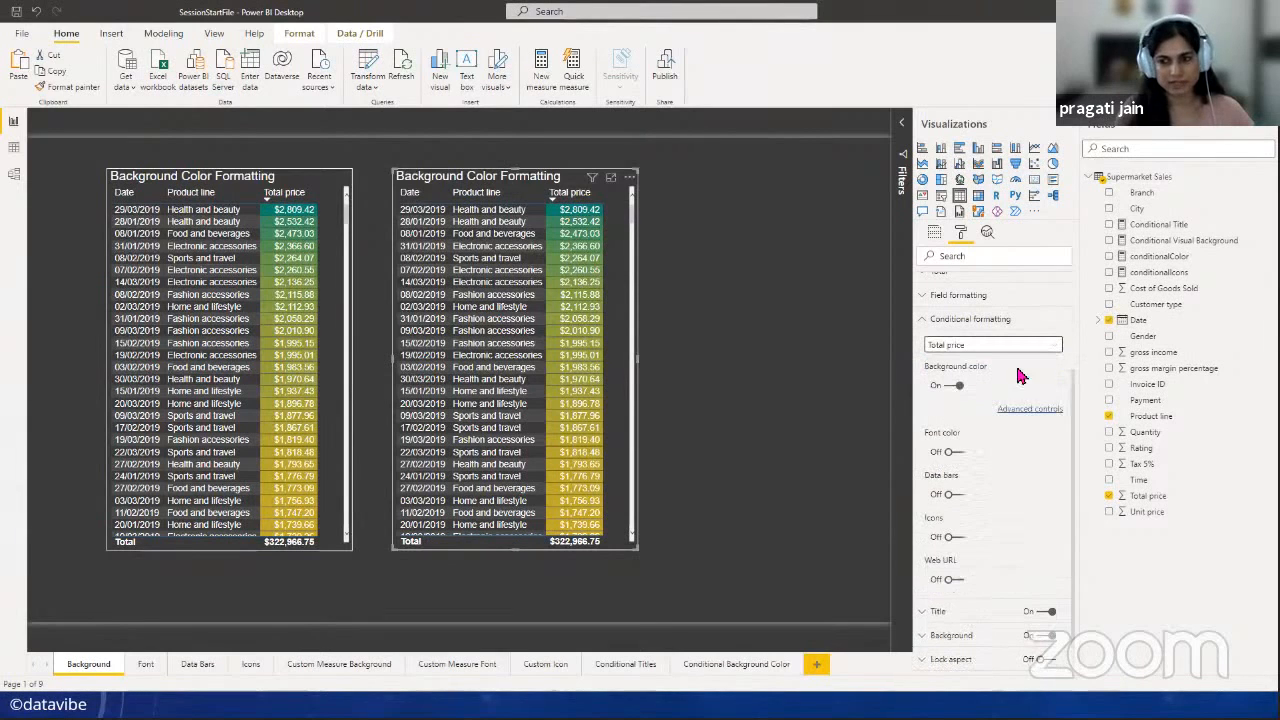
pyautogui.click(1055, 347)
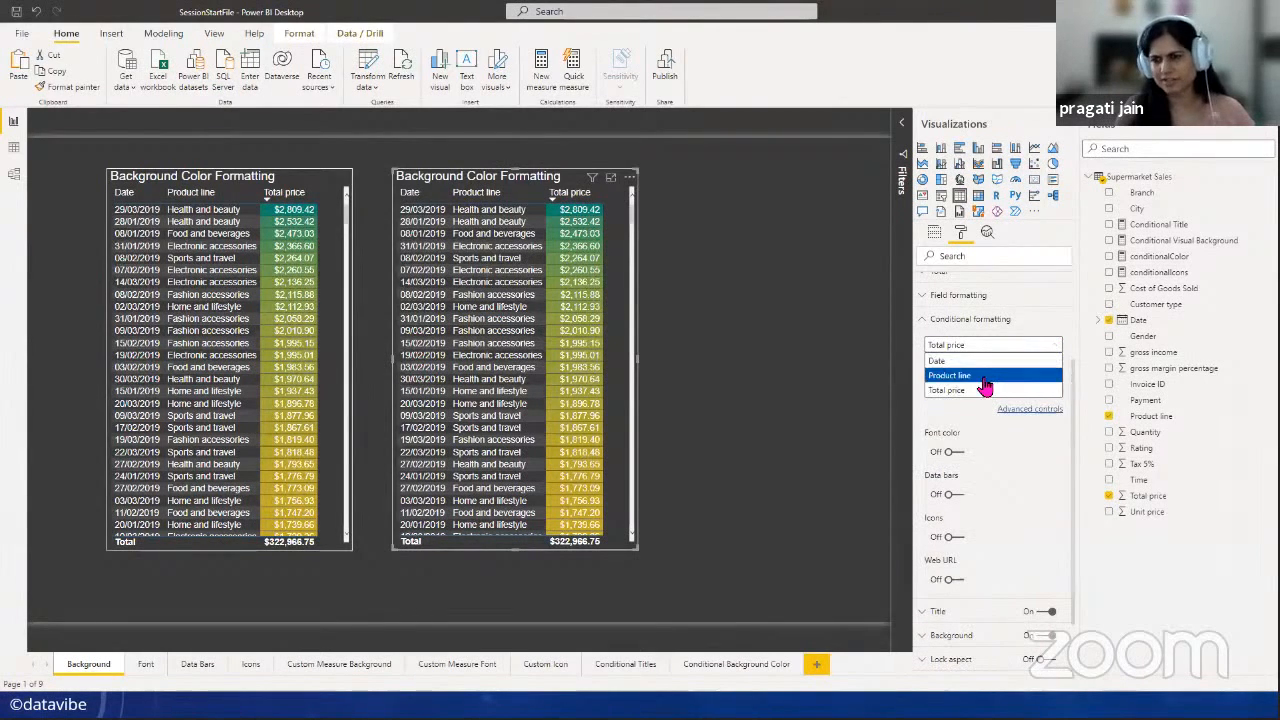
pyautogui.click(982, 376)
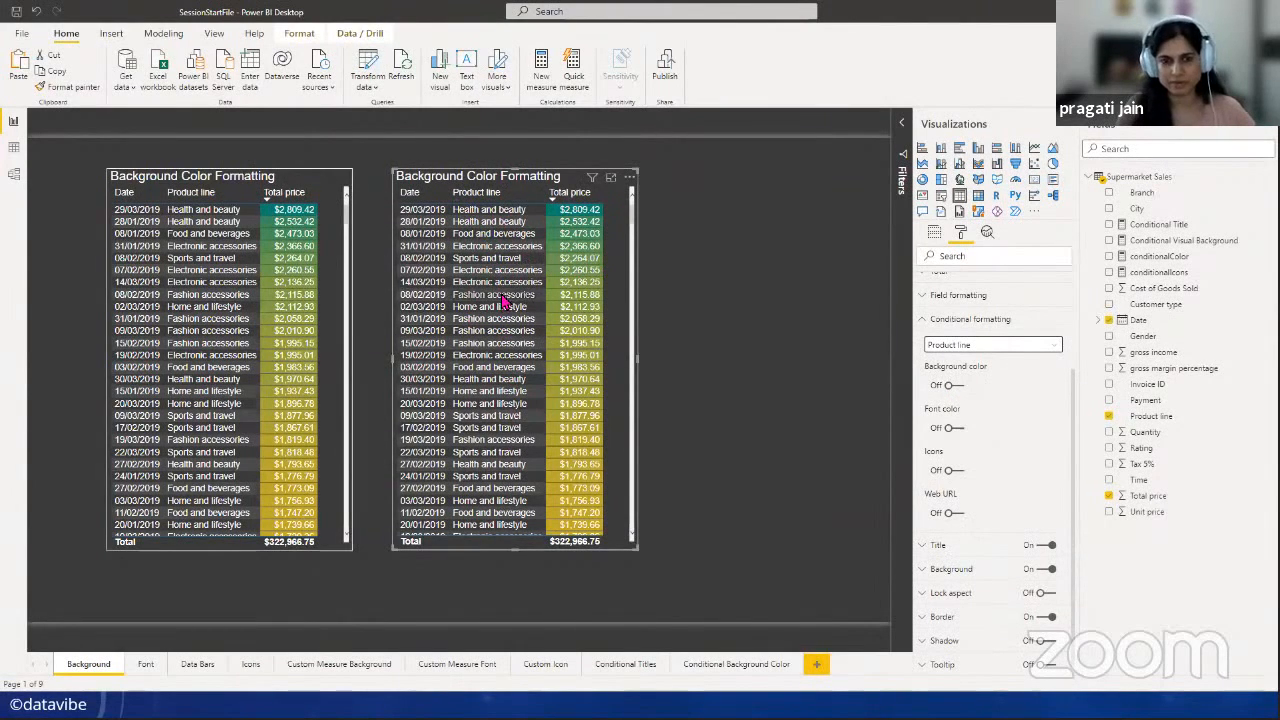
pyautogui.click(960, 388)
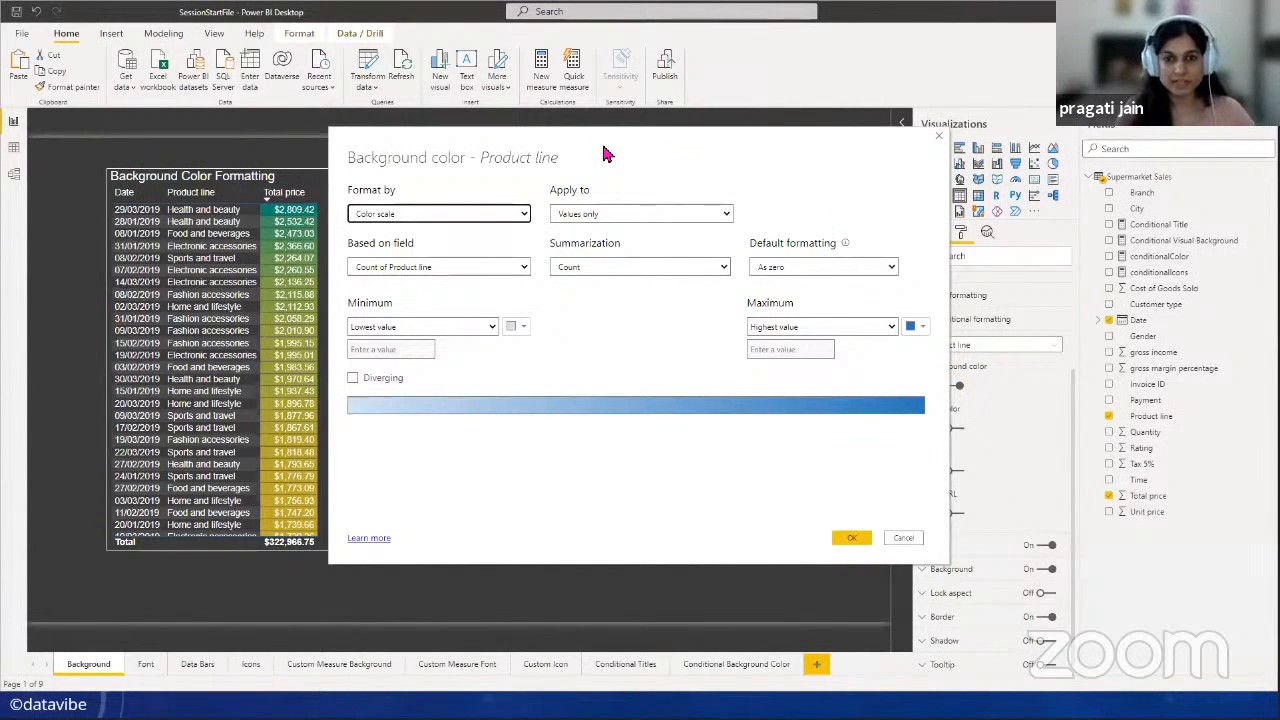
pyautogui.moveTo(605, 153); pyautogui.dragTo(925, 162)
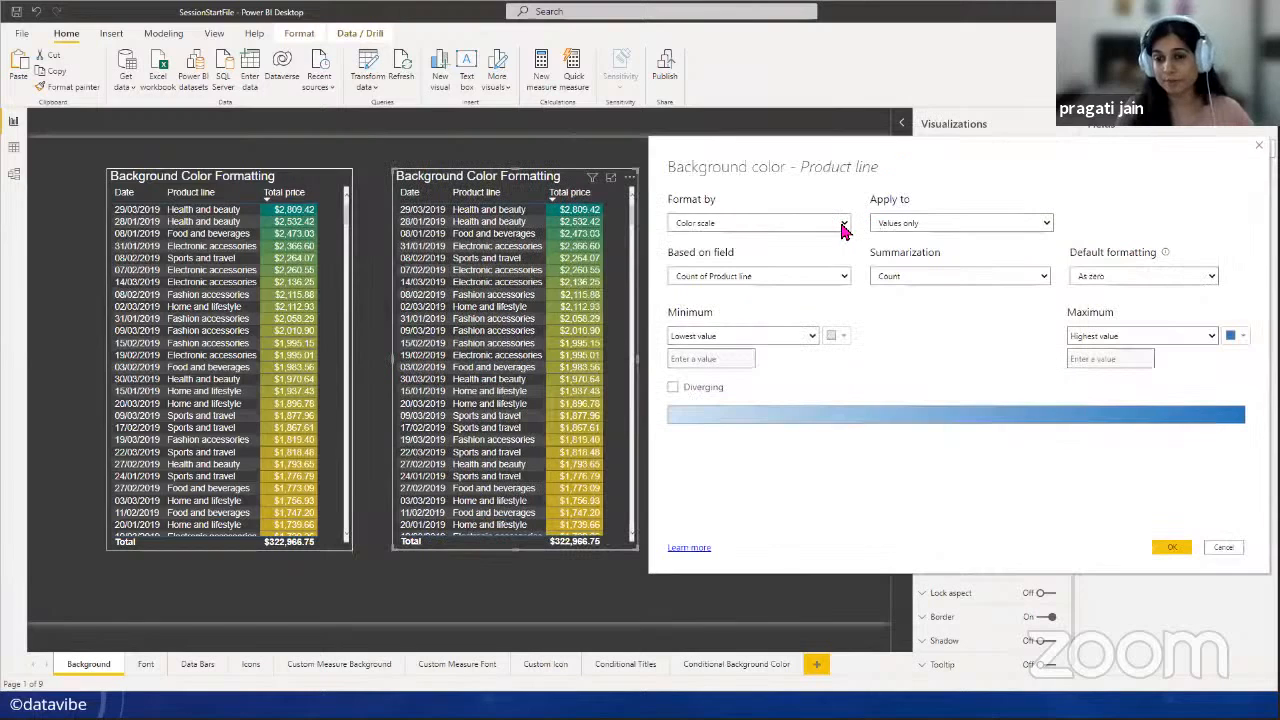
pyautogui.click(842, 224)
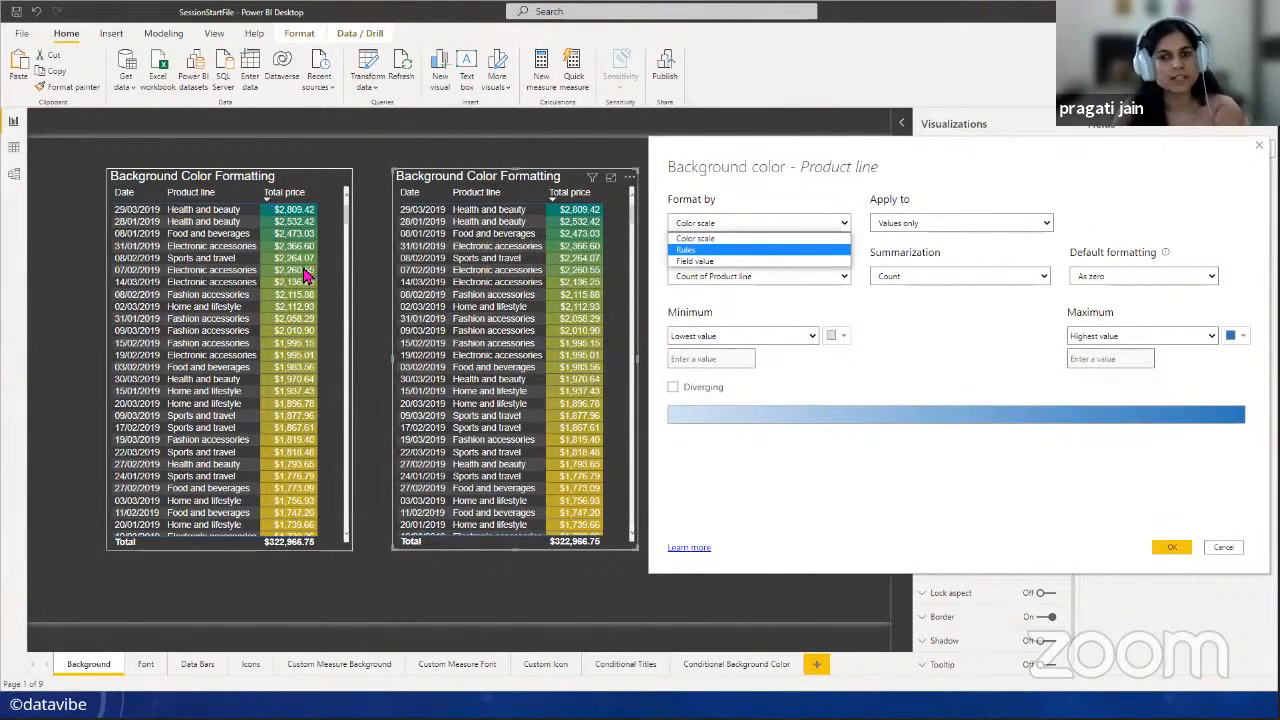
pyautogui.click(758, 252)
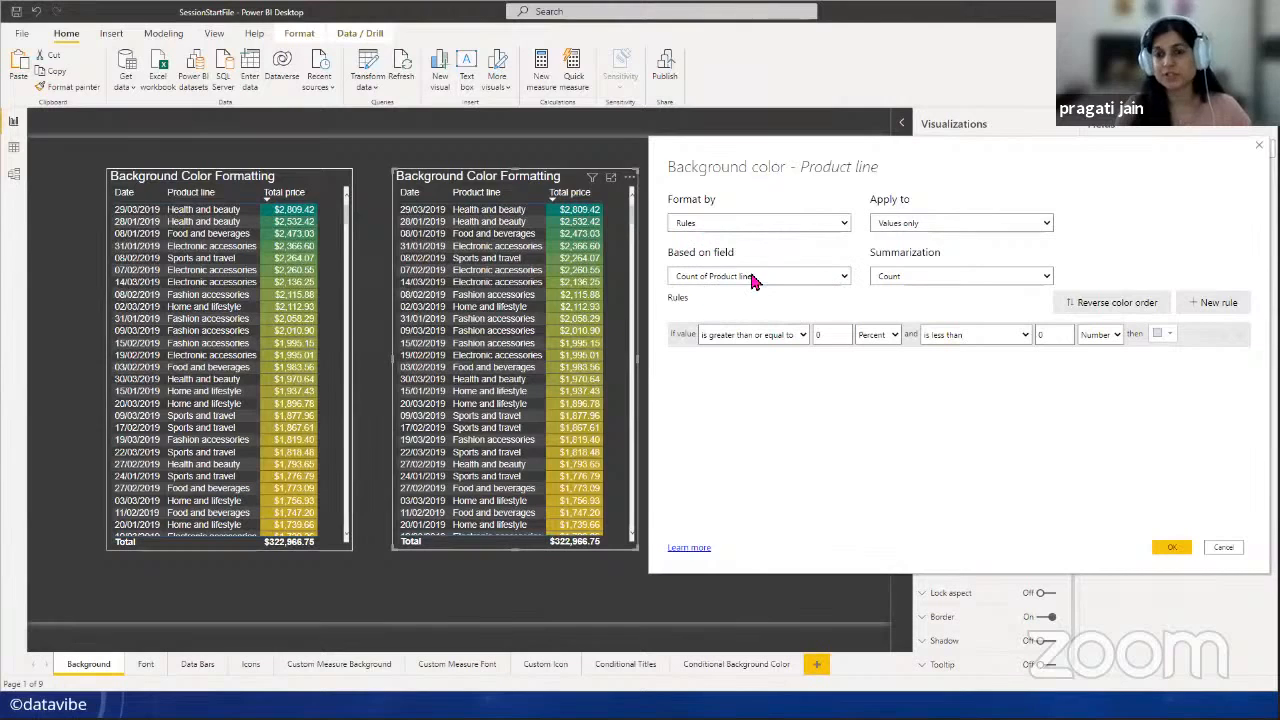
pyautogui.click(841, 280)
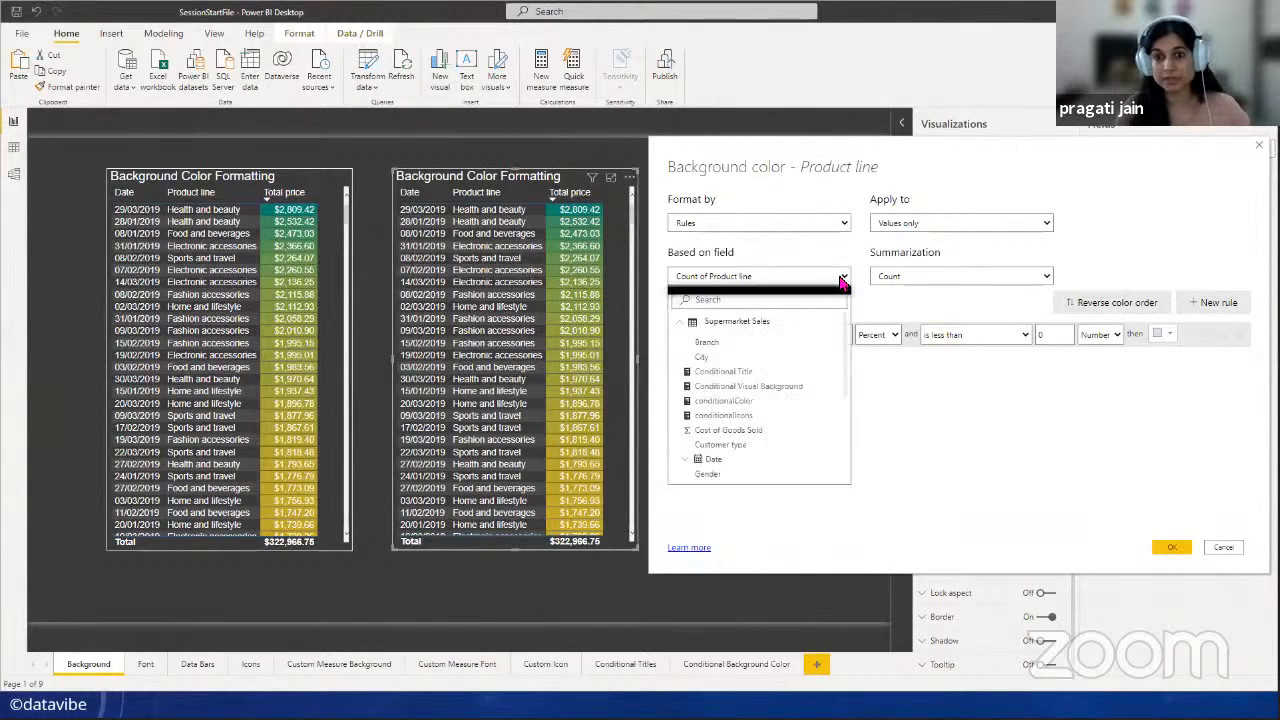
pyautogui.write('total')
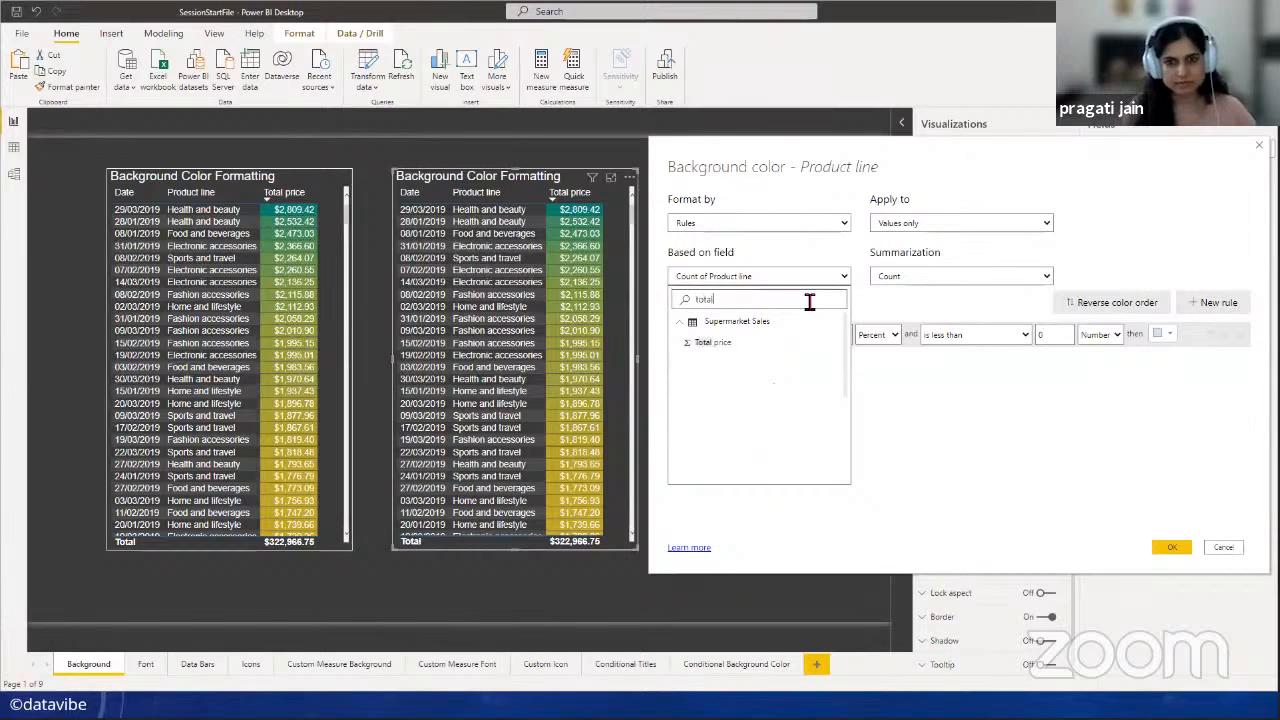
pyautogui.click(753, 338)
pyautogui.click(1045, 277)
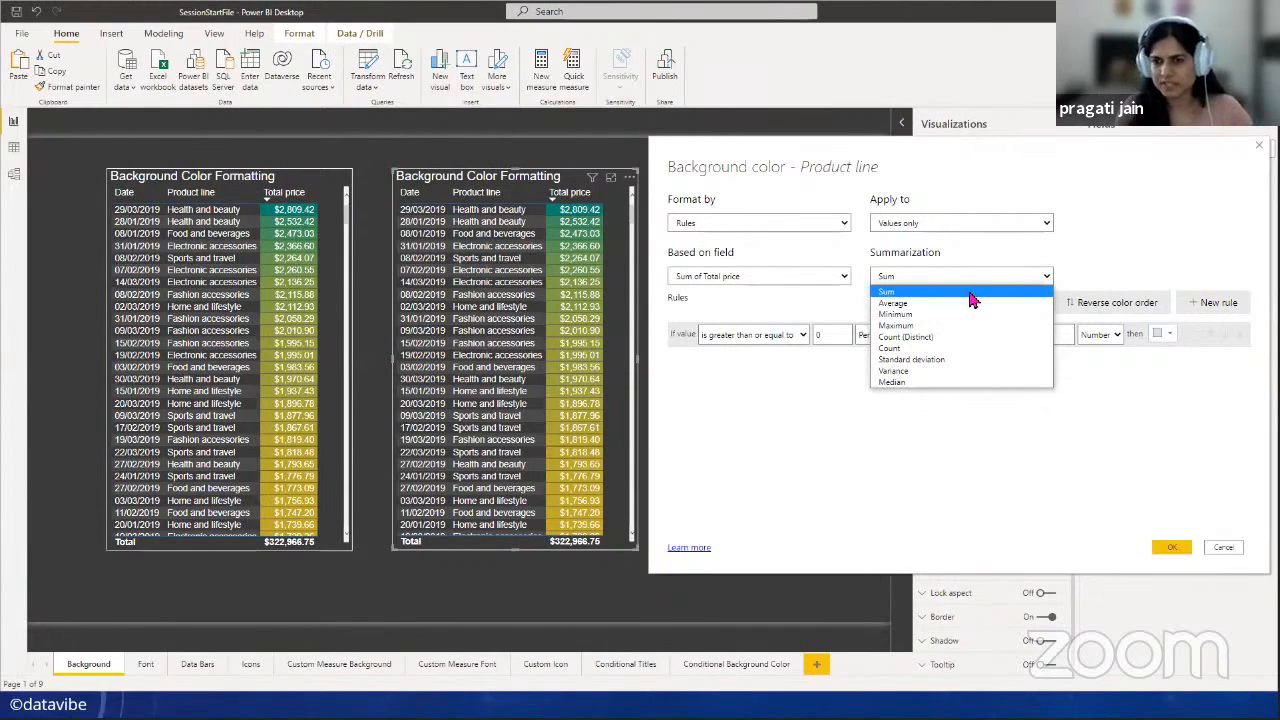
pyautogui.click(1095, 258)
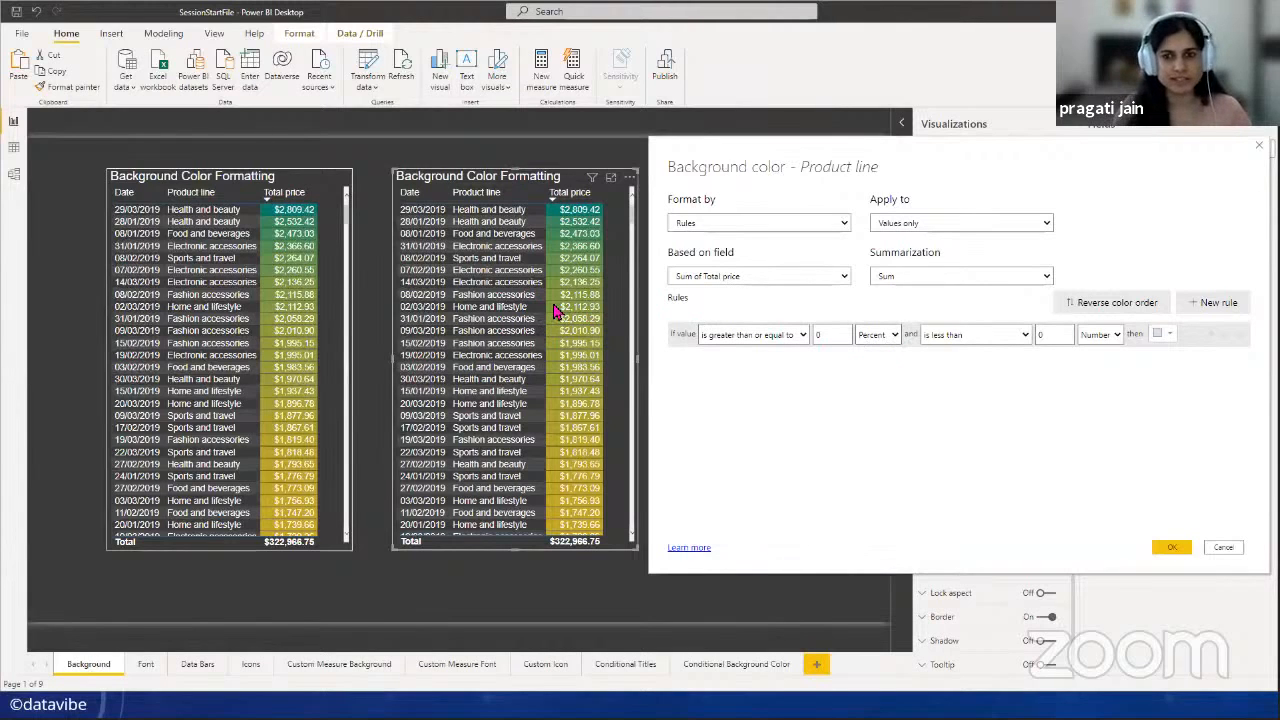
pyautogui.click(1224, 549)
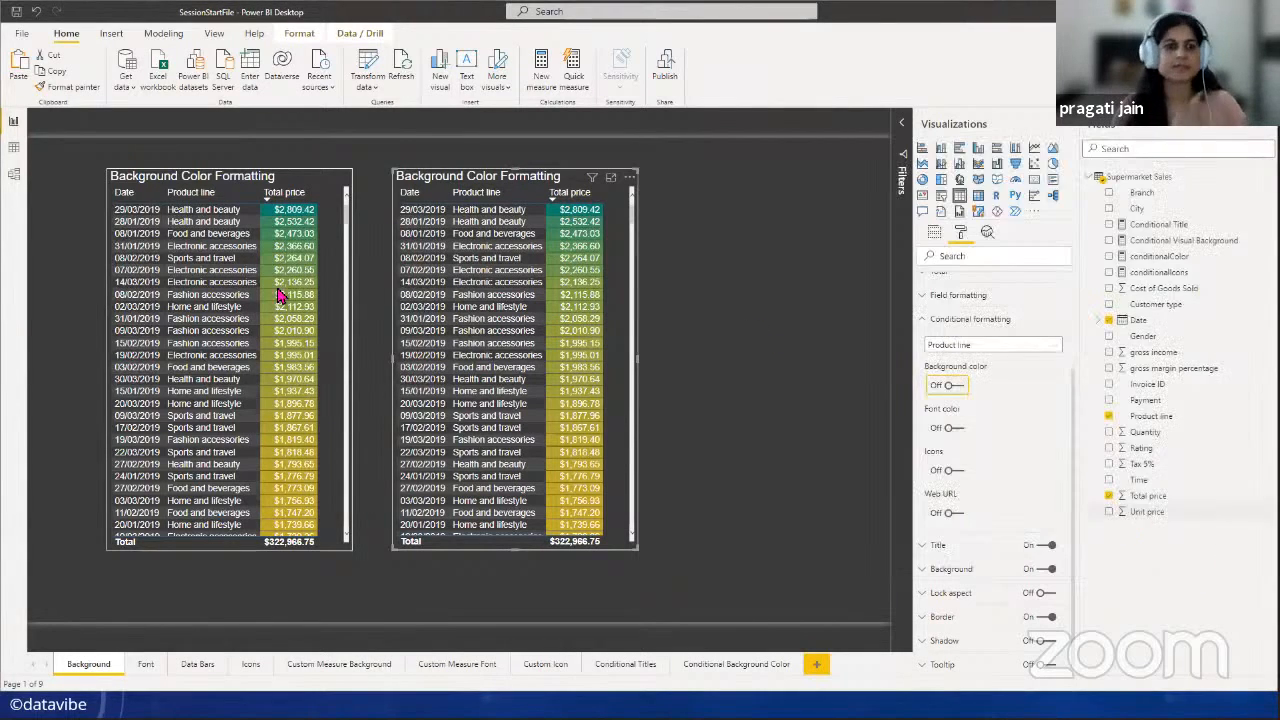
# - Examine the range of Total price values from highest to lowest in focus mode, and return to the report
pyautogui.click(327, 181)
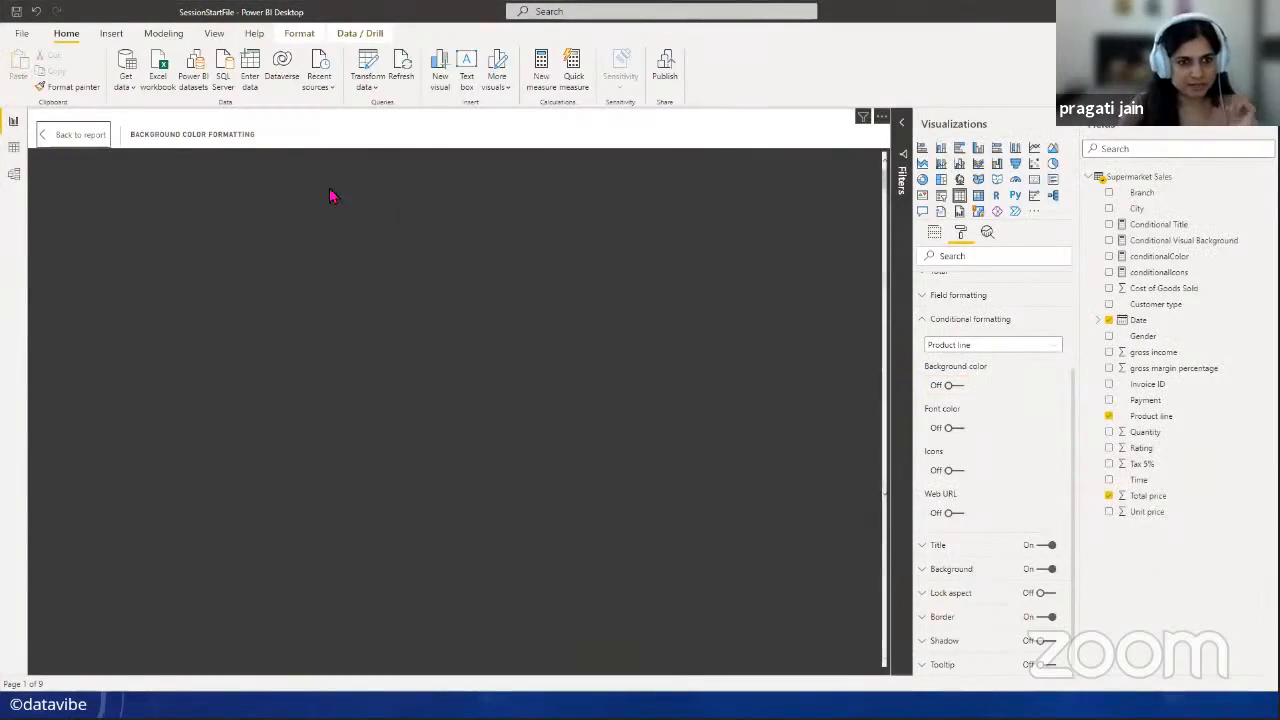
pyautogui.scroll(-10, 229, 390)
pyautogui.scroll(-12, 229, 390)
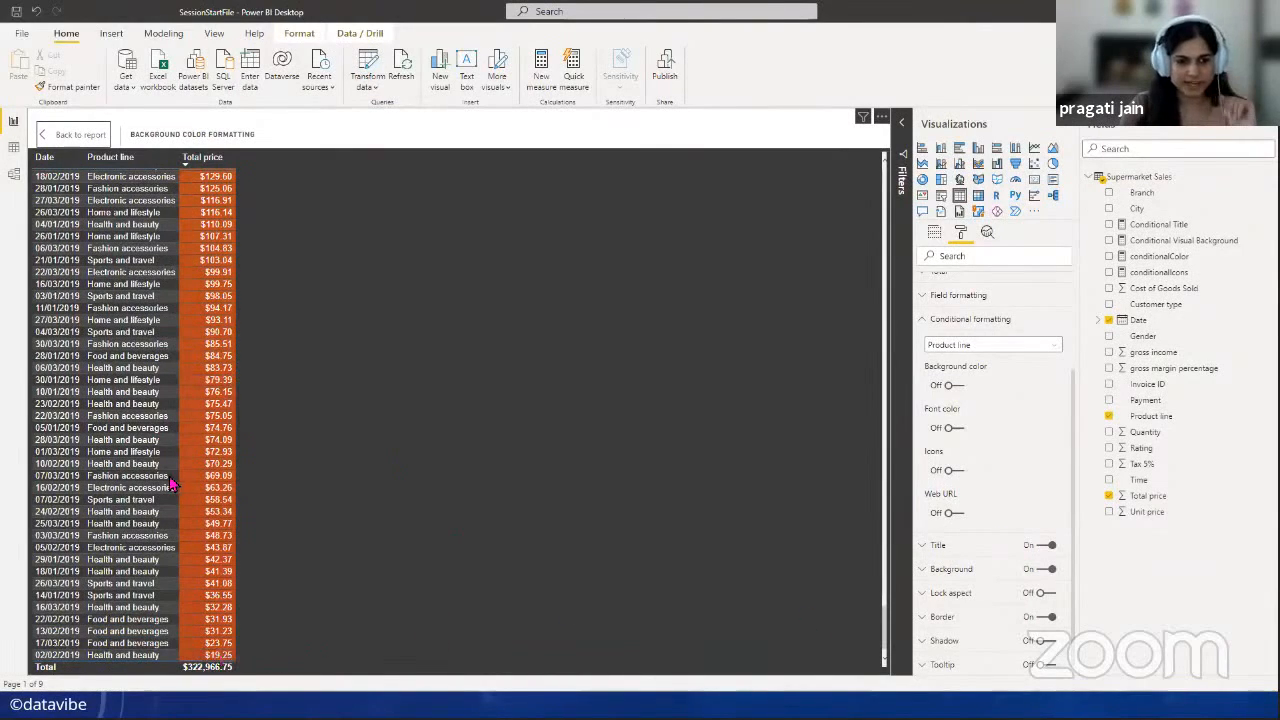
pyautogui.scroll(15, 208, 466)
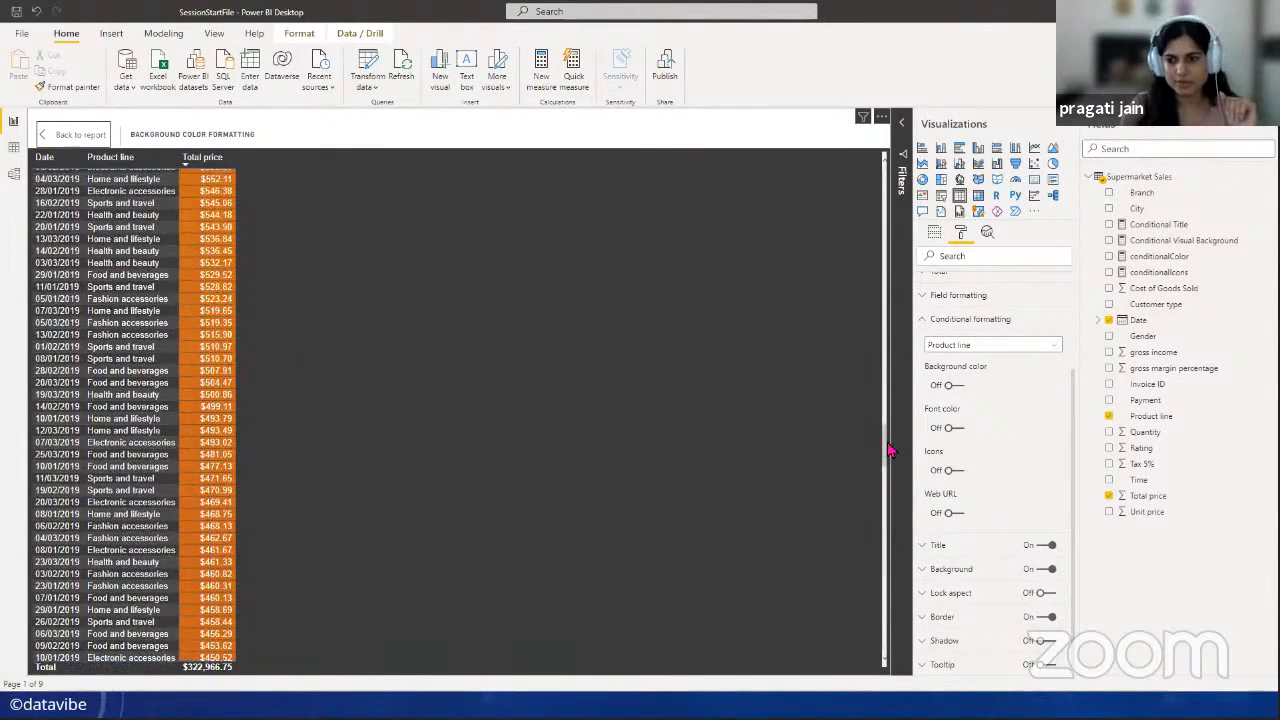
pyautogui.moveTo(886, 445); pyautogui.dragTo(884, 150)
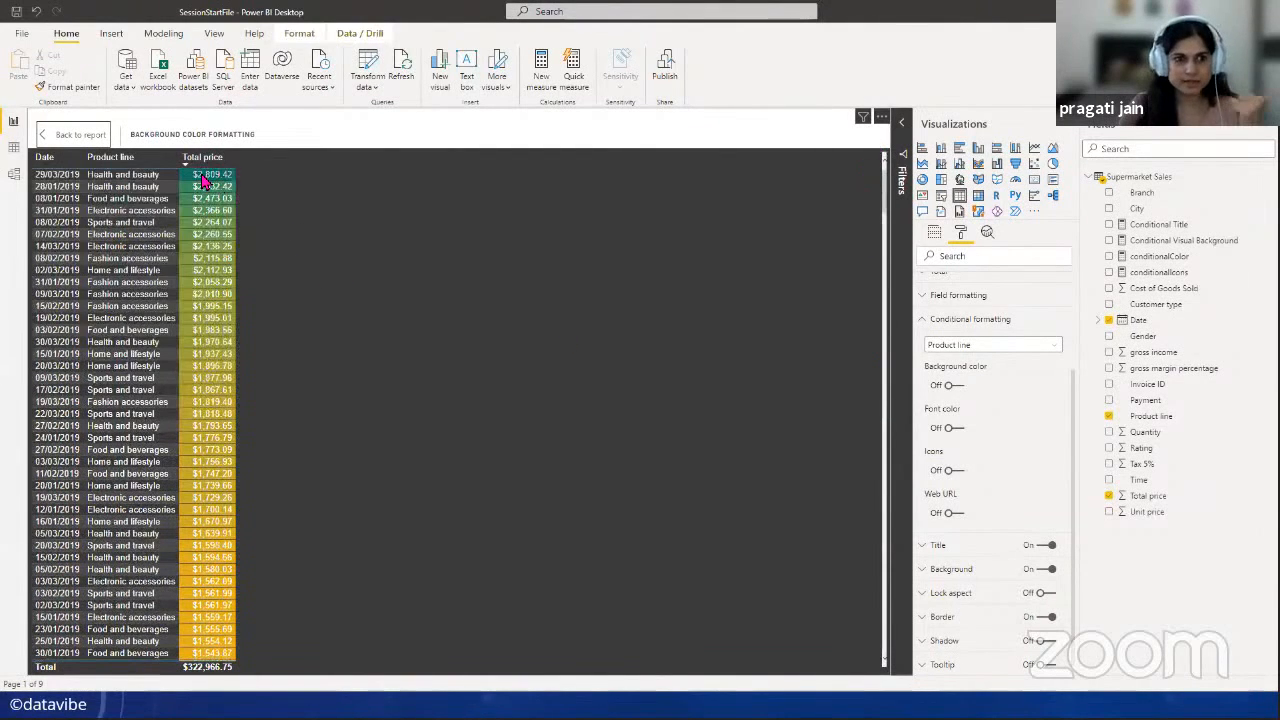
pyautogui.click(64, 134)
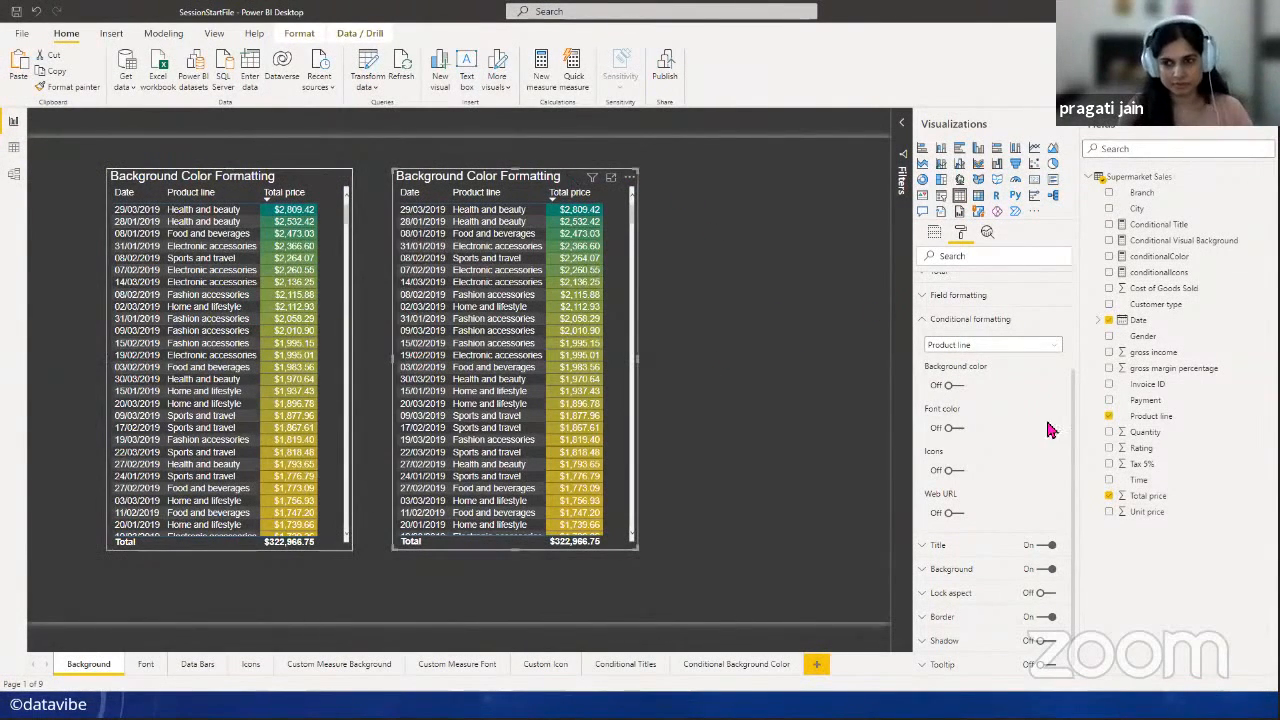
# - Turn on background color for Product line, formatted by rules and based on the sum of Total price
pyautogui.click(958, 386)
pyautogui.click(990, 398)
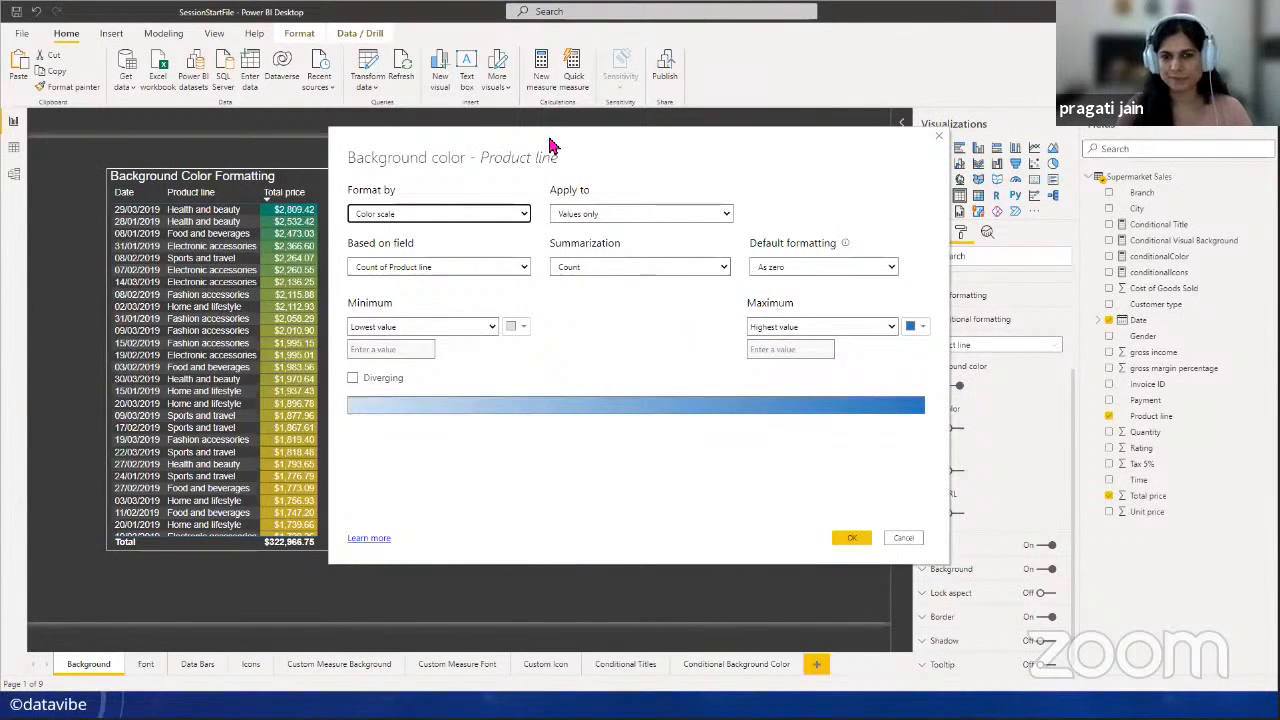
pyautogui.moveTo(548, 147); pyautogui.dragTo(866, 170)
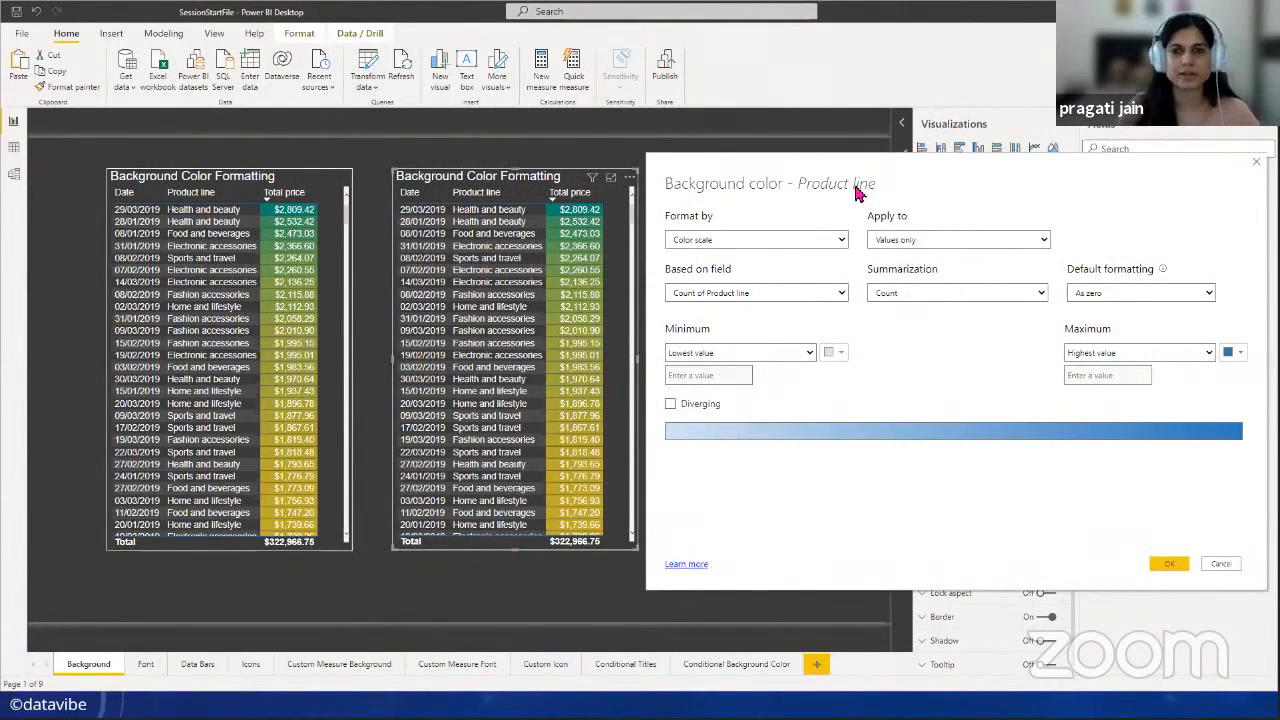
pyautogui.click(842, 242)
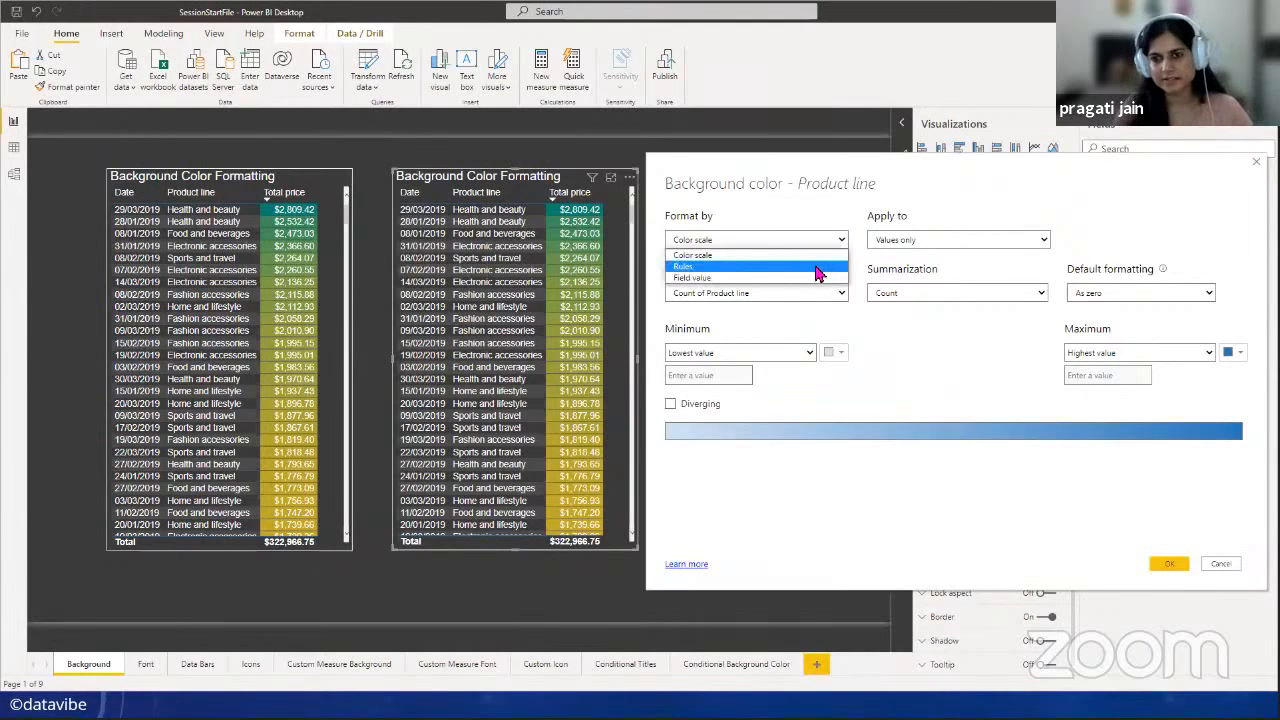
pyautogui.click(818, 266)
pyautogui.click(840, 293)
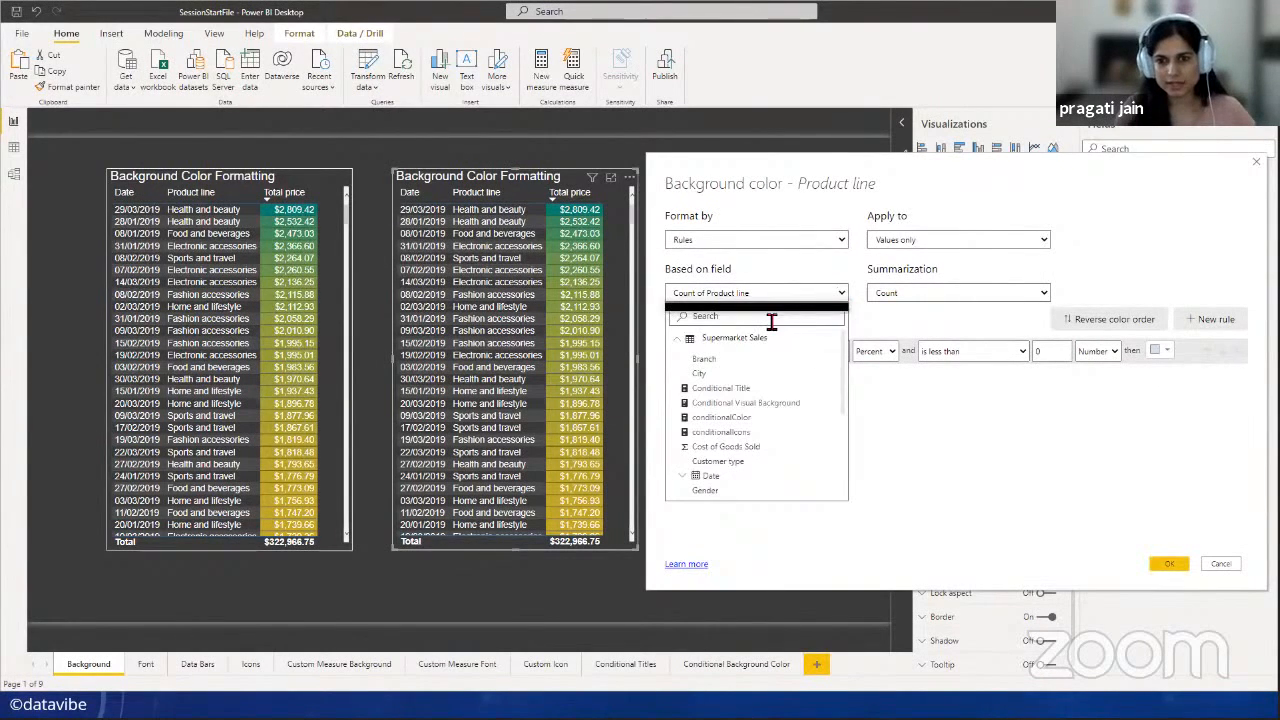
pyautogui.scroll(-5, 760, 432)
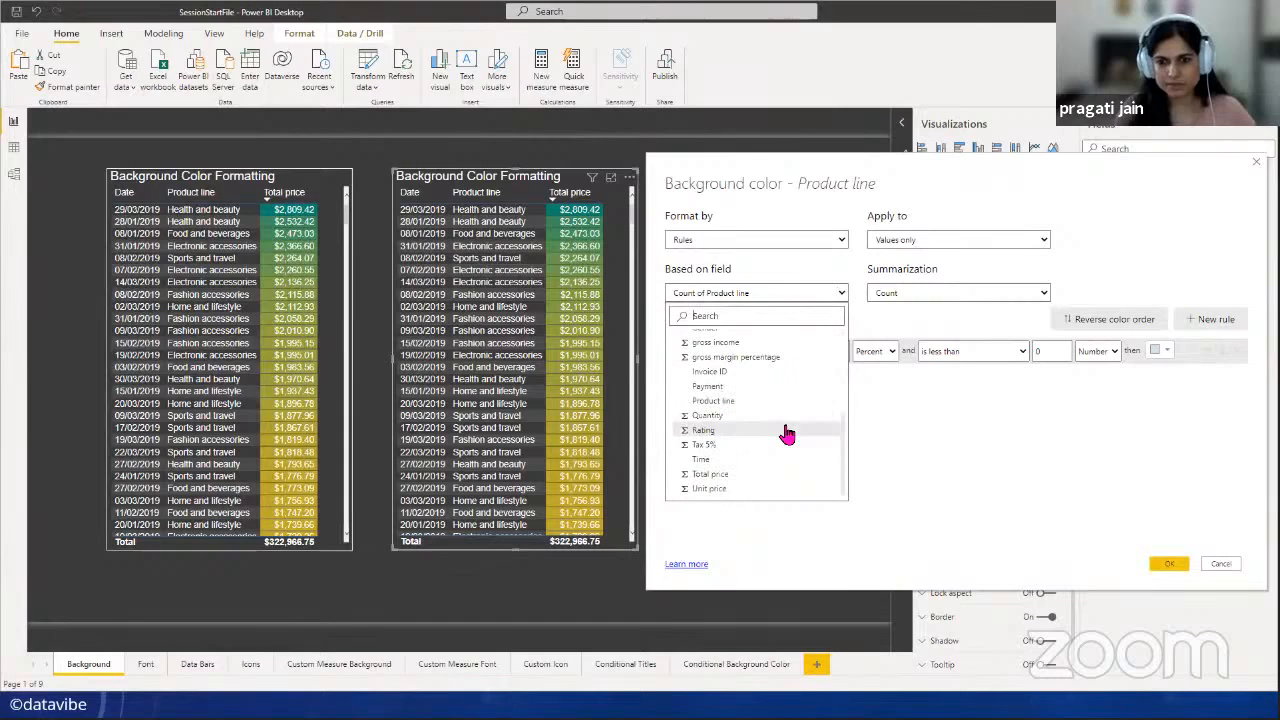
pyautogui.click(735, 472)
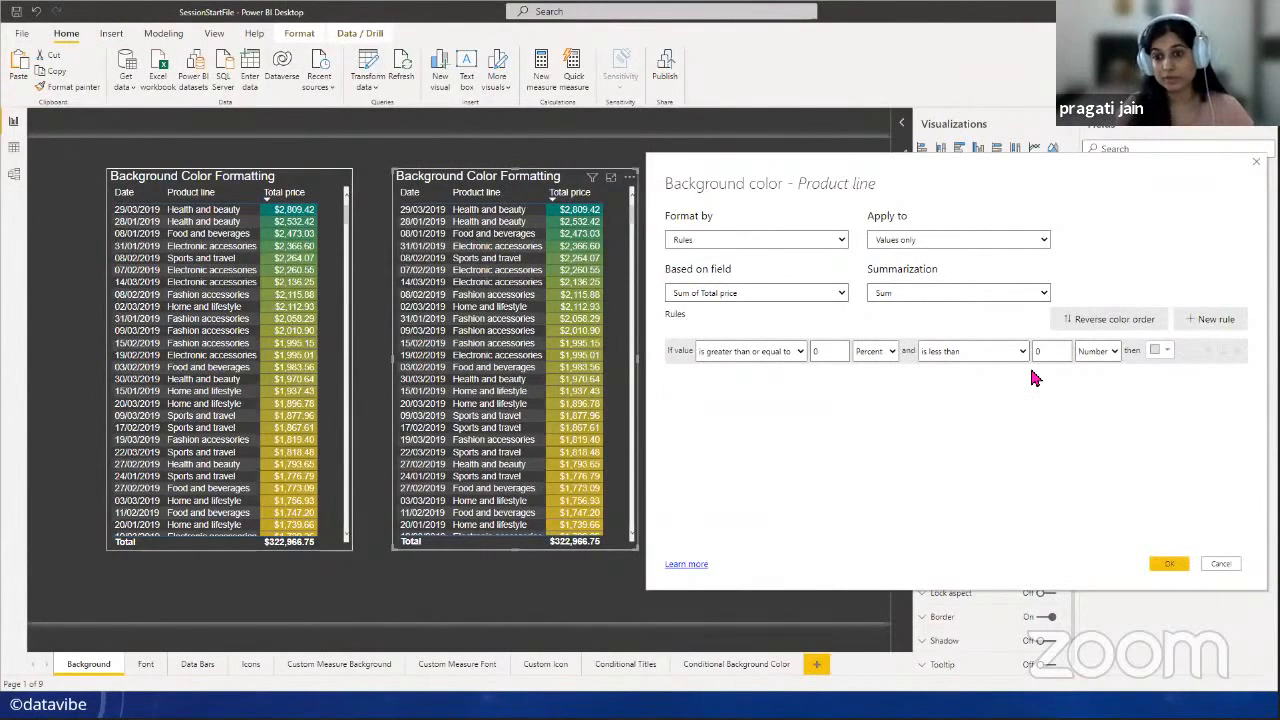
# - Set the first rule's lower limit to greater than or equal to 10, compared as a number
pyautogui.click(887, 352)
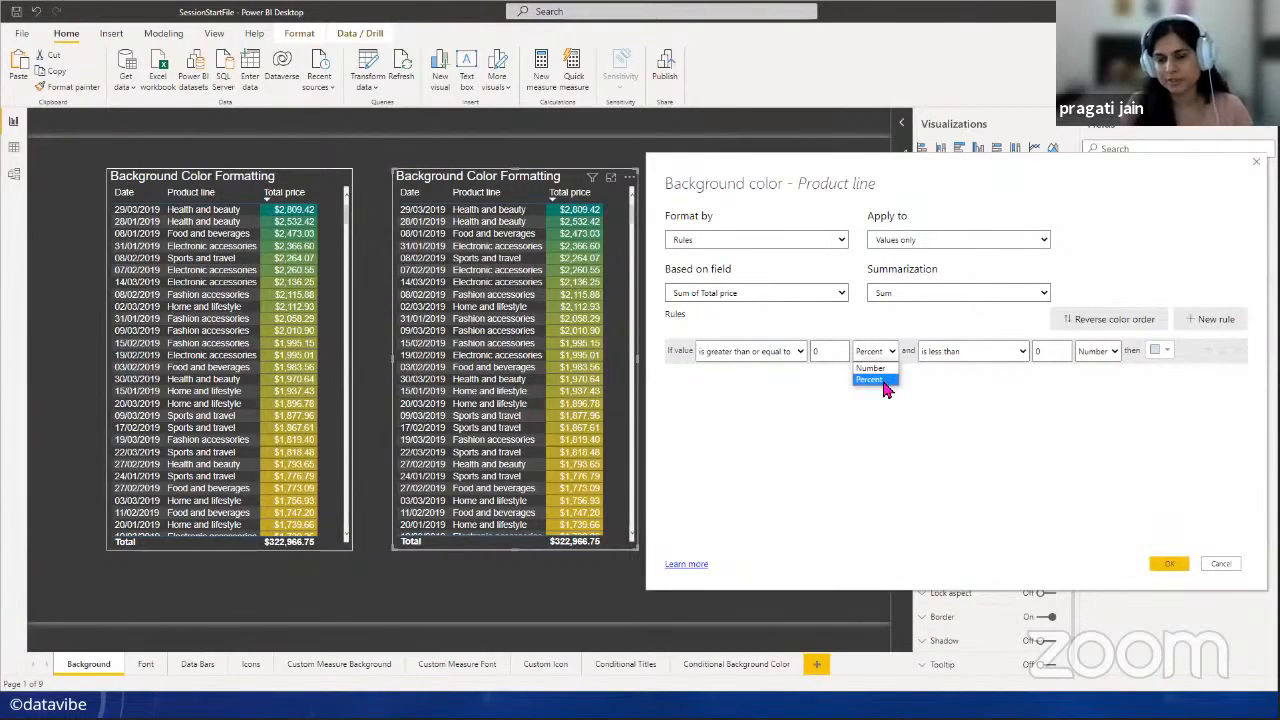
pyautogui.click(872, 368)
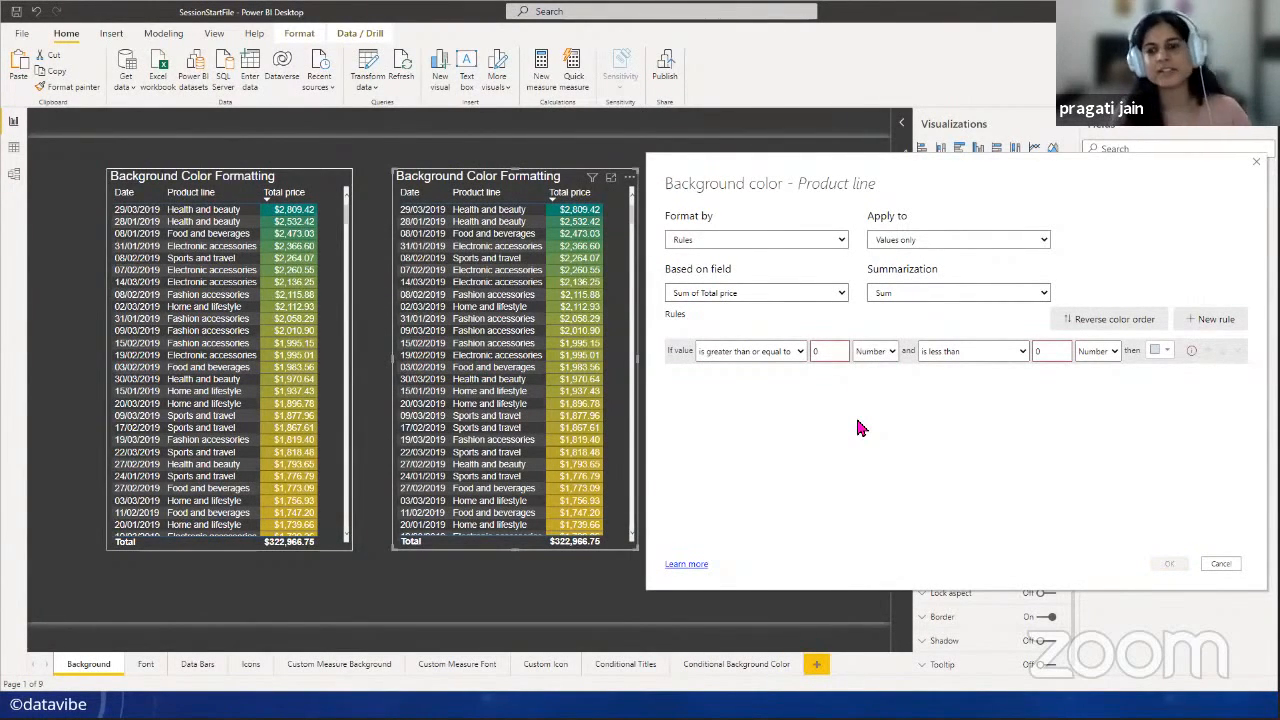
pyautogui.click(835, 351)
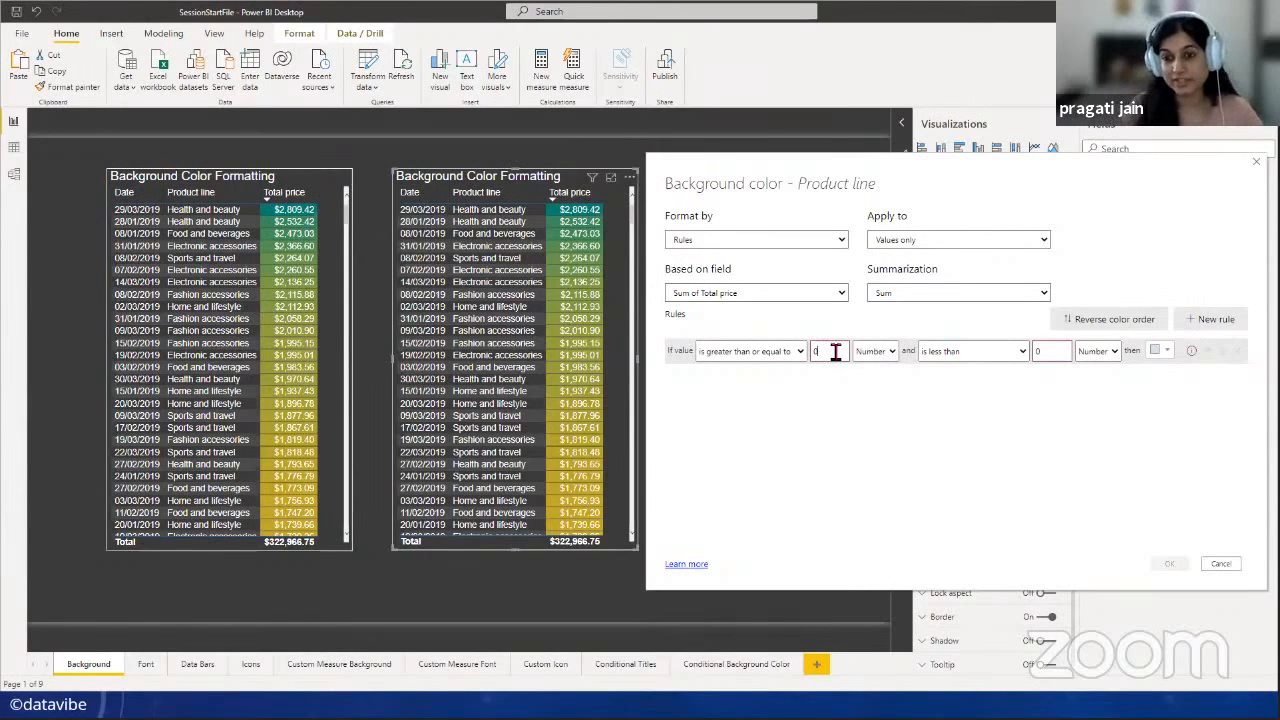
pyautogui.press('BackSpace')
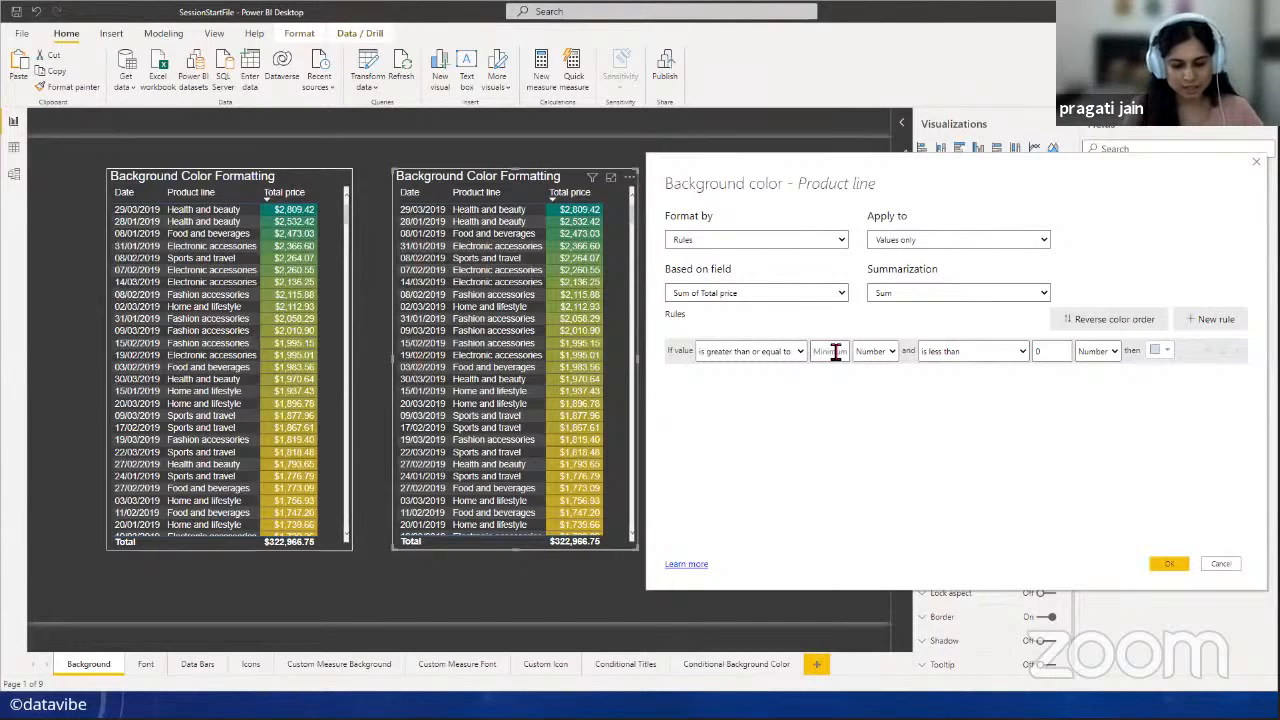
pyautogui.write('10')
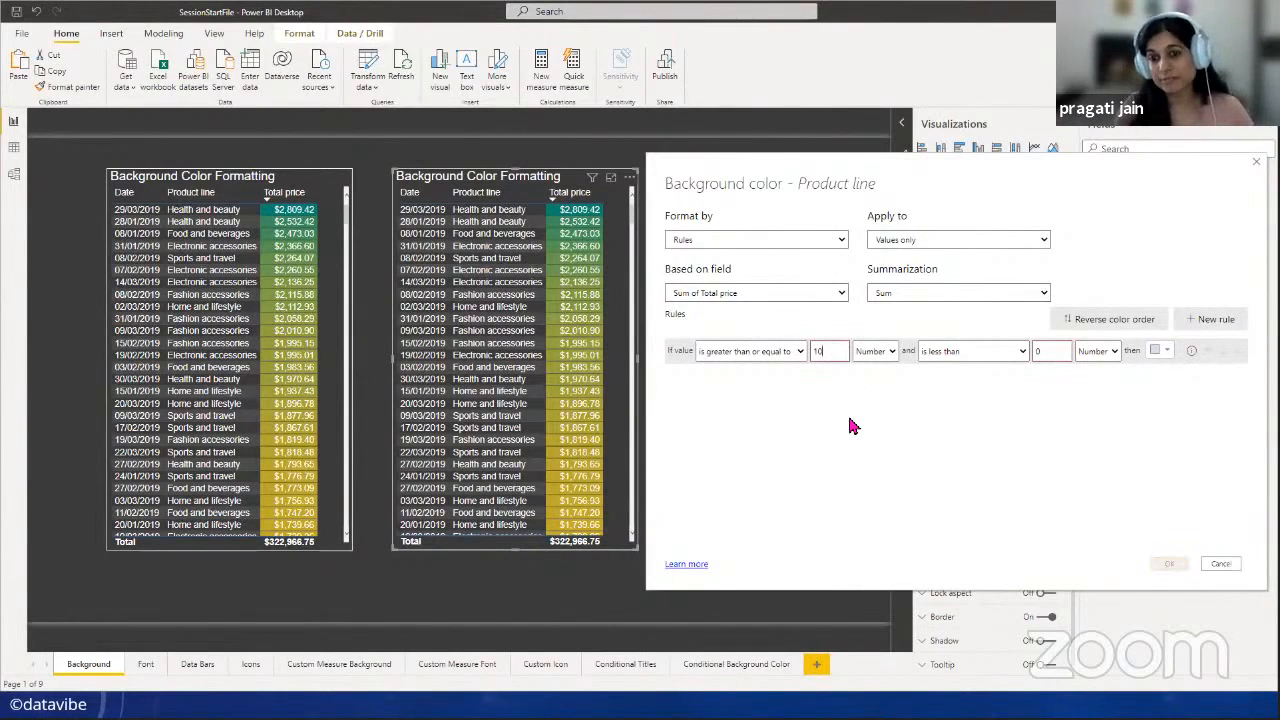
# - Complete the first rule with an upper limit of less than or equal to 250 and a dark orange-red color
pyautogui.click(1021, 354)
pyautogui.click(1002, 379)
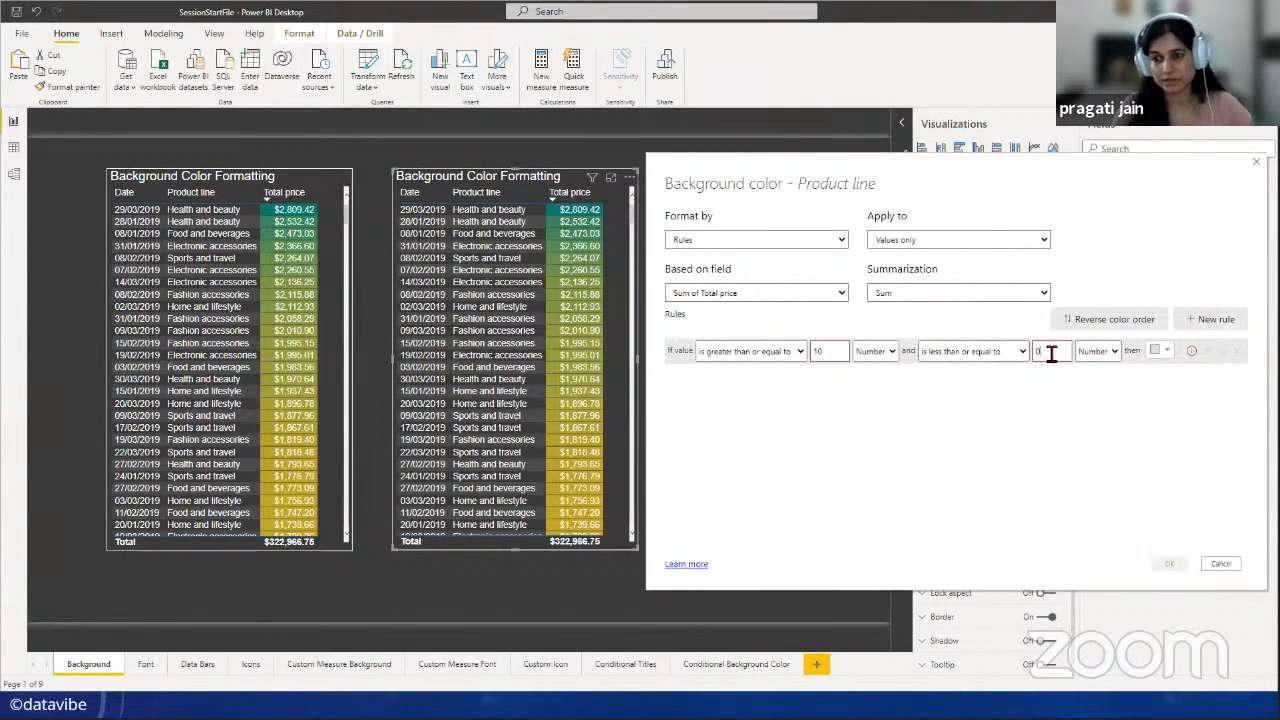
pyautogui.press('BackSpace')
pyautogui.write('25')
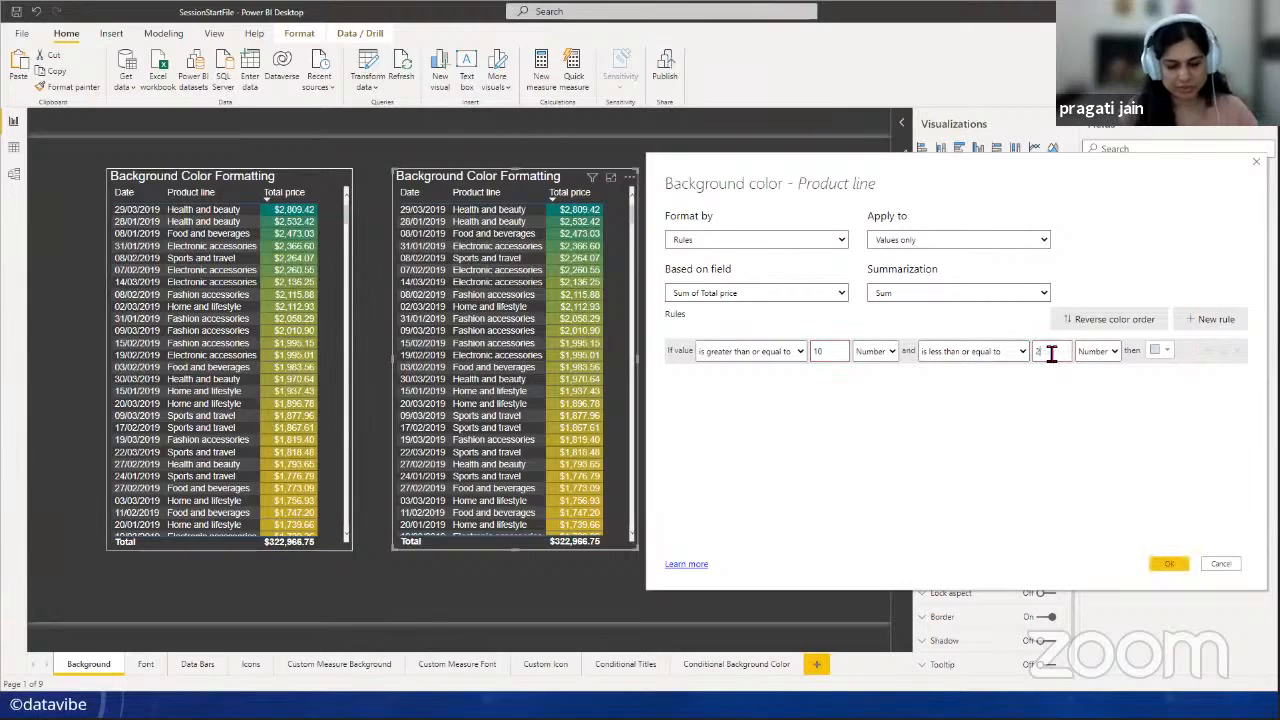
pyautogui.click(1163, 351)
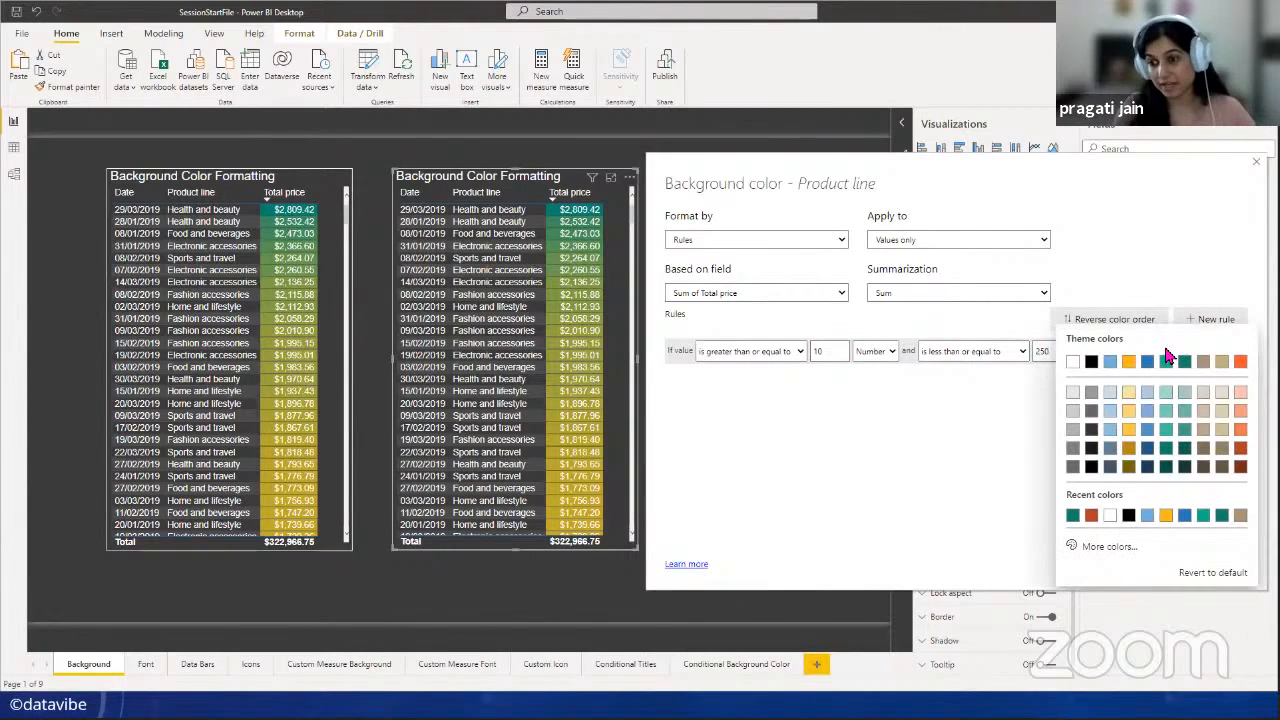
pyautogui.click(1241, 449)
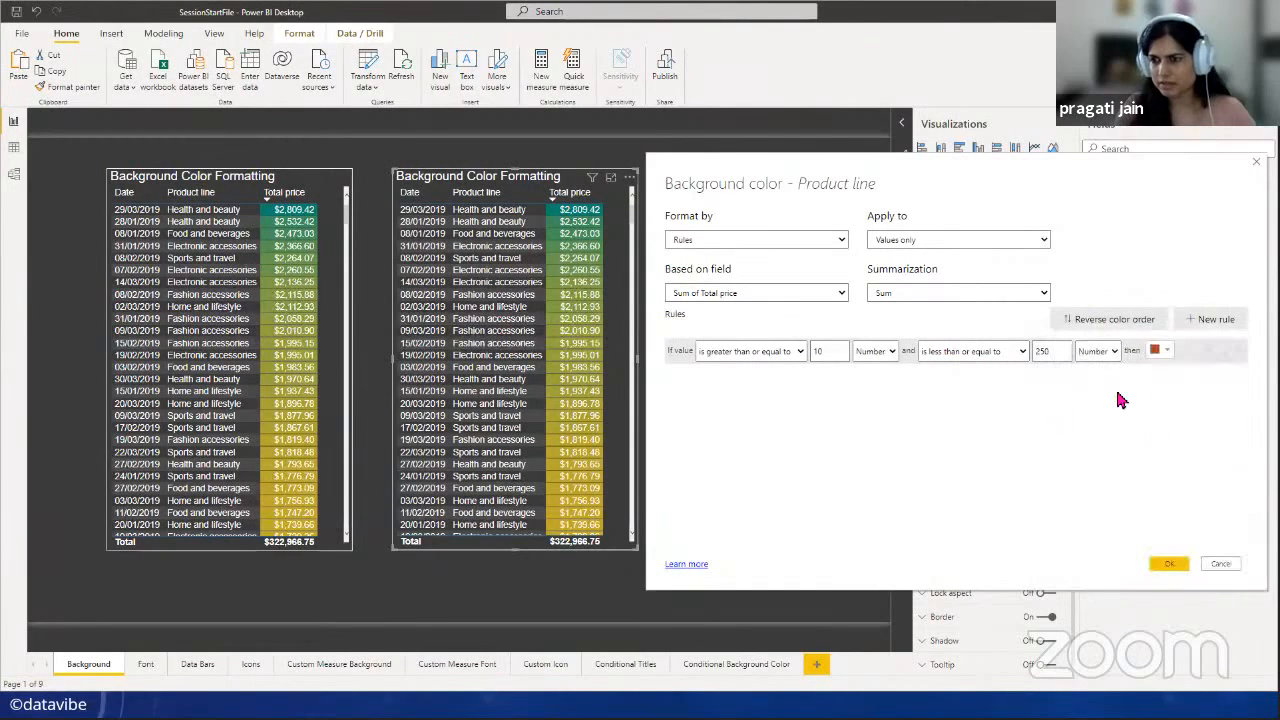
# - Add a second rule whose lower limit is greater than 250, compared as a number
pyautogui.click(1199, 333)
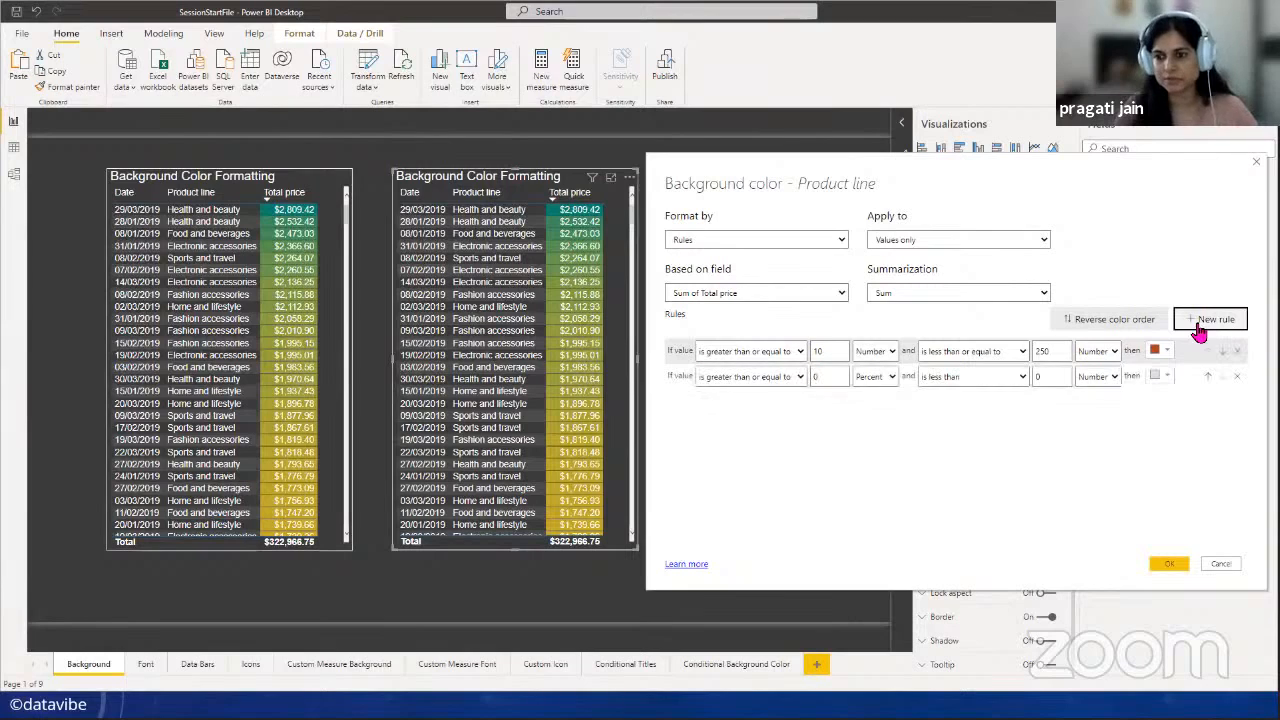
pyautogui.click(800, 377)
pyautogui.click(770, 391)
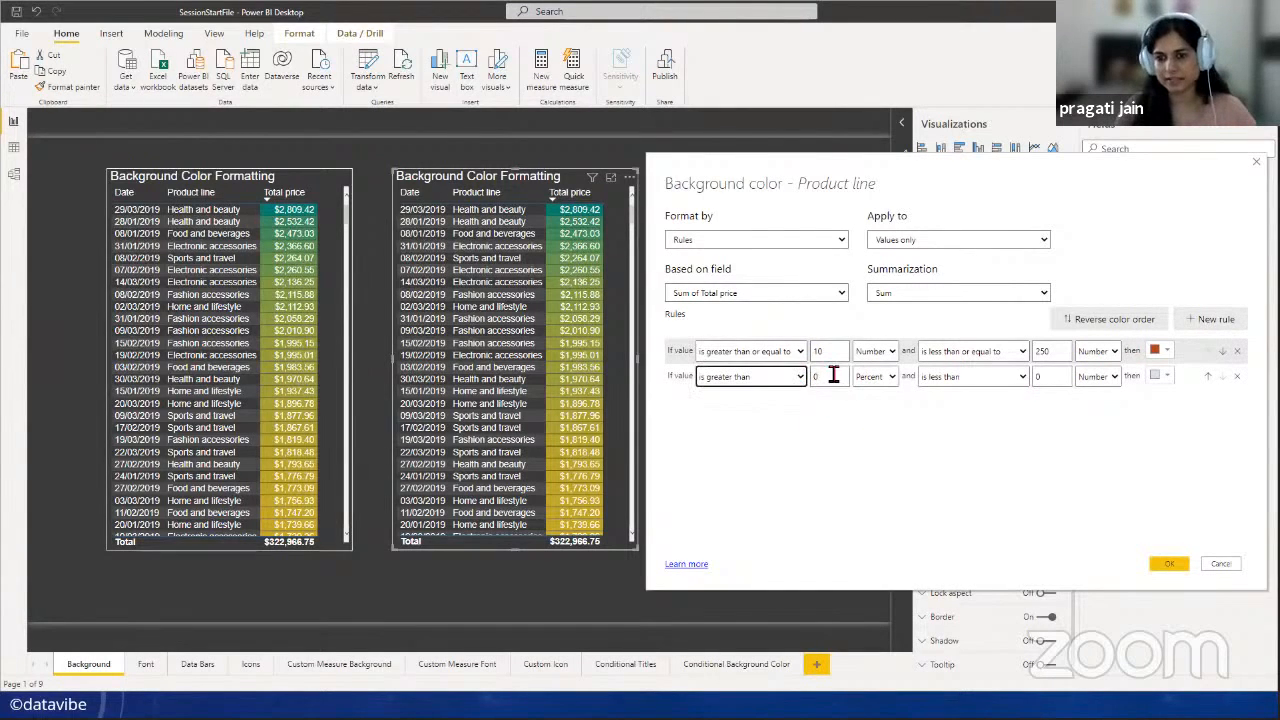
pyautogui.click(833, 376)
pyautogui.press('BackSpace')
pyautogui.write('250')
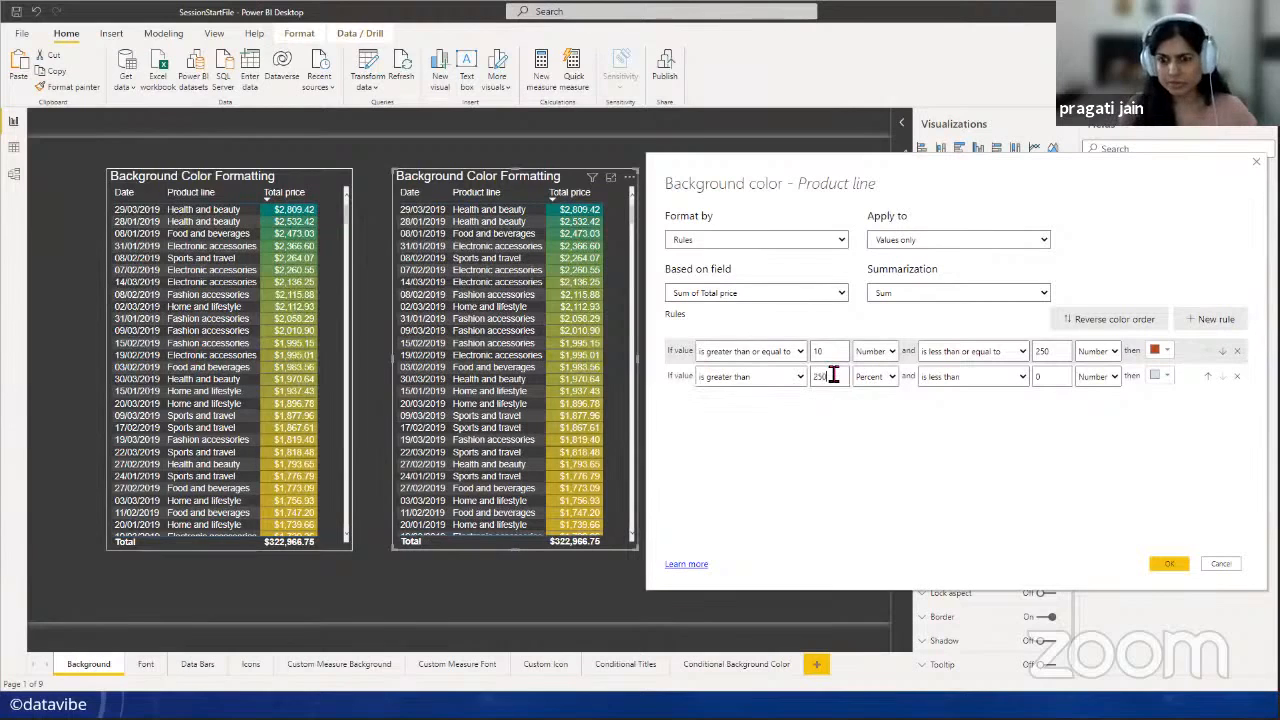
pyautogui.click(887, 379)
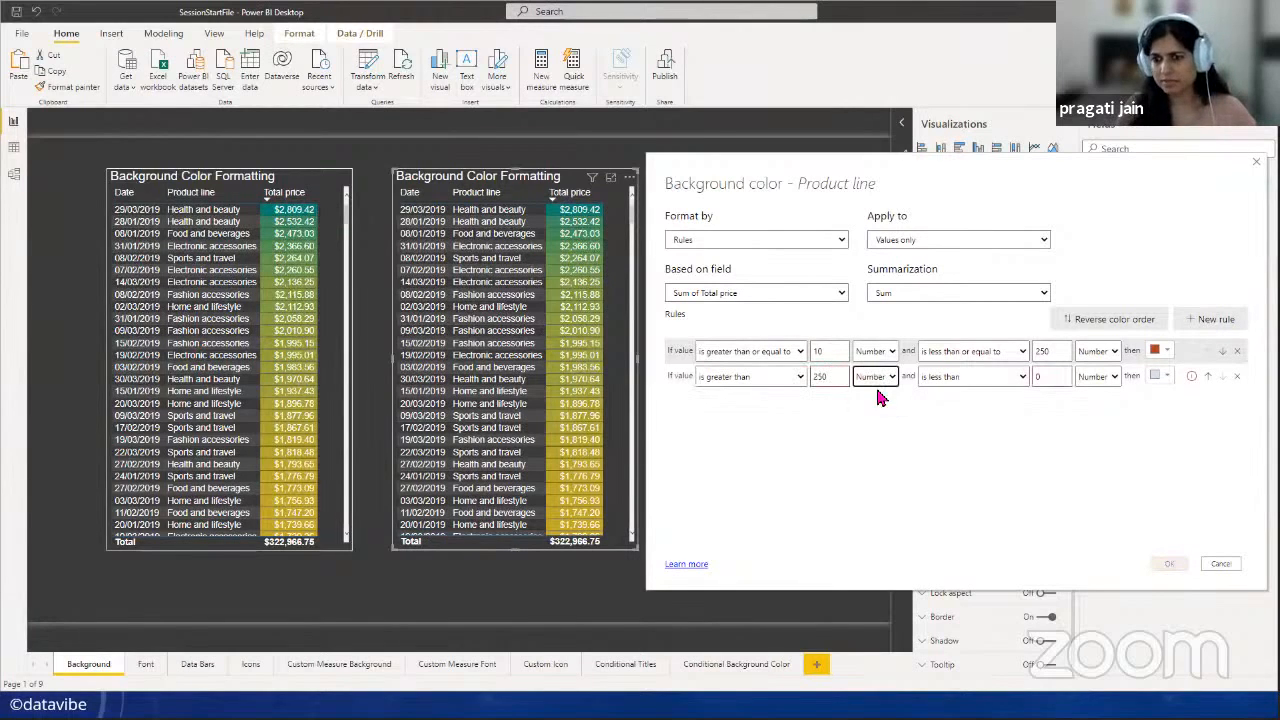
# - Complete the second rule with an upper limit of less than or equal to 575 and a light amber color
pyautogui.click(1019, 381)
pyautogui.click(965, 405)
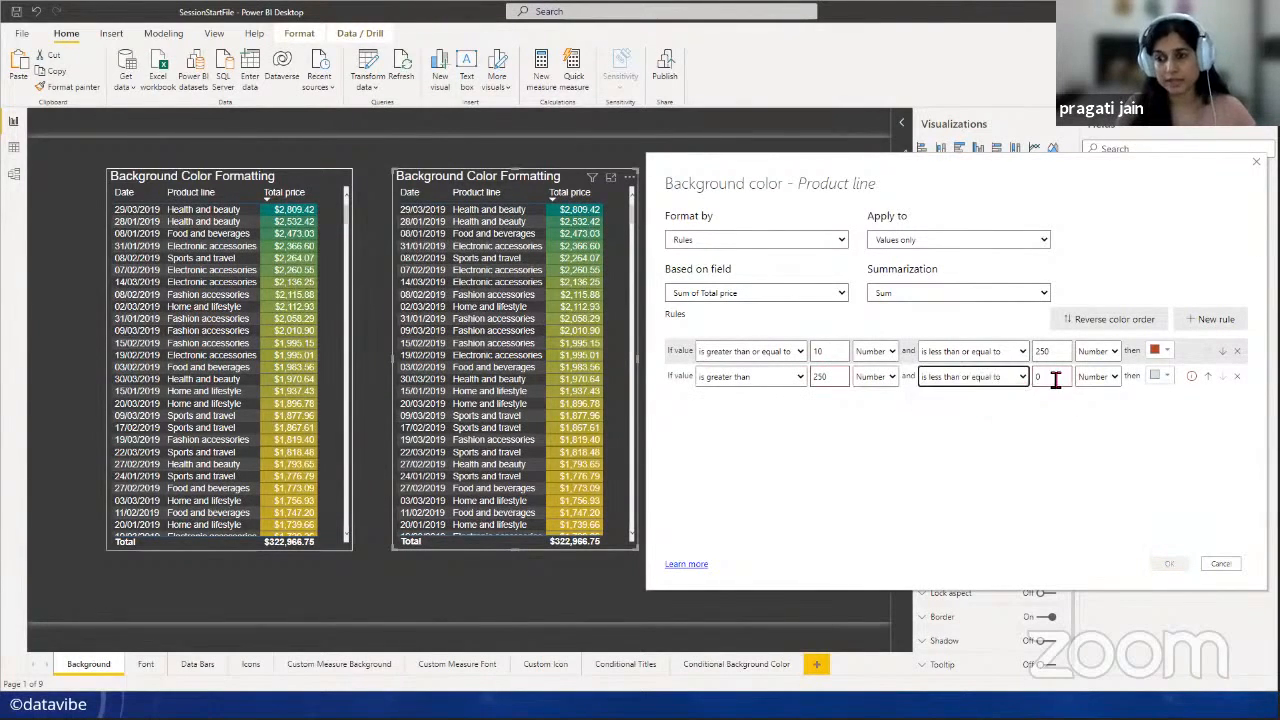
pyautogui.doubleClick(1055, 376)
pyautogui.write('5')
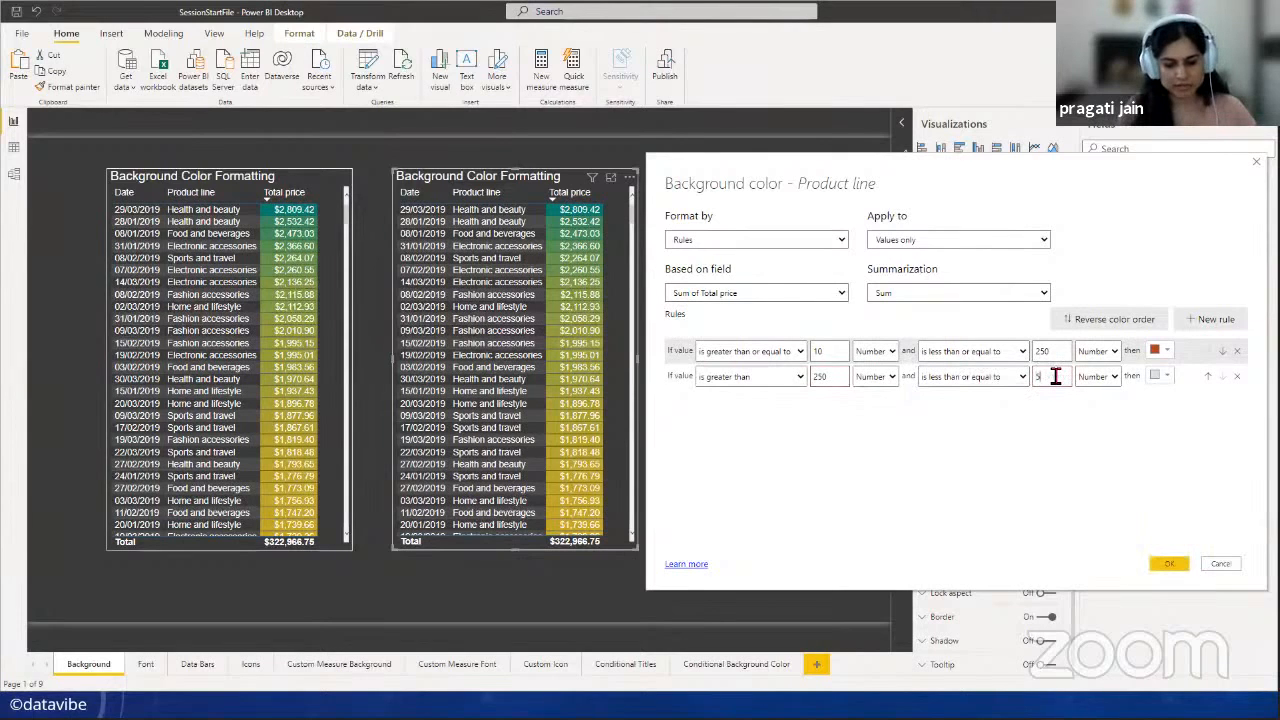
pyautogui.write('7')
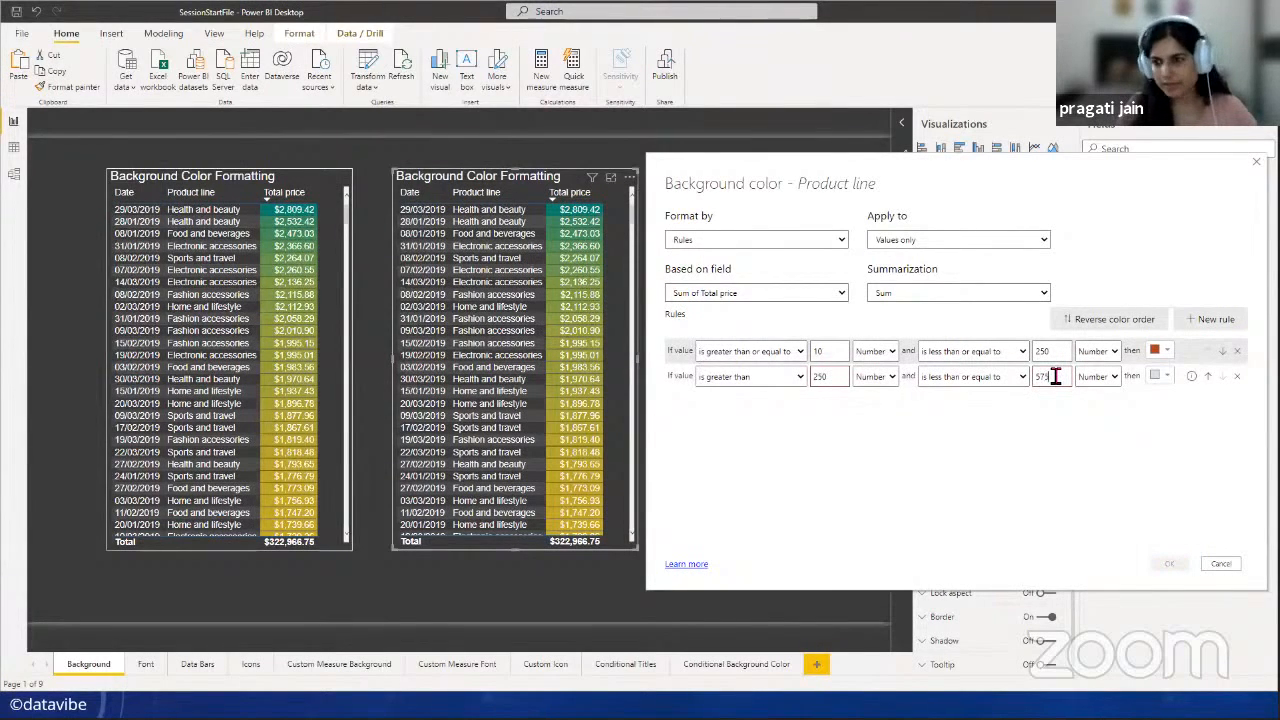
pyautogui.write('5')
pyautogui.click(1165, 377)
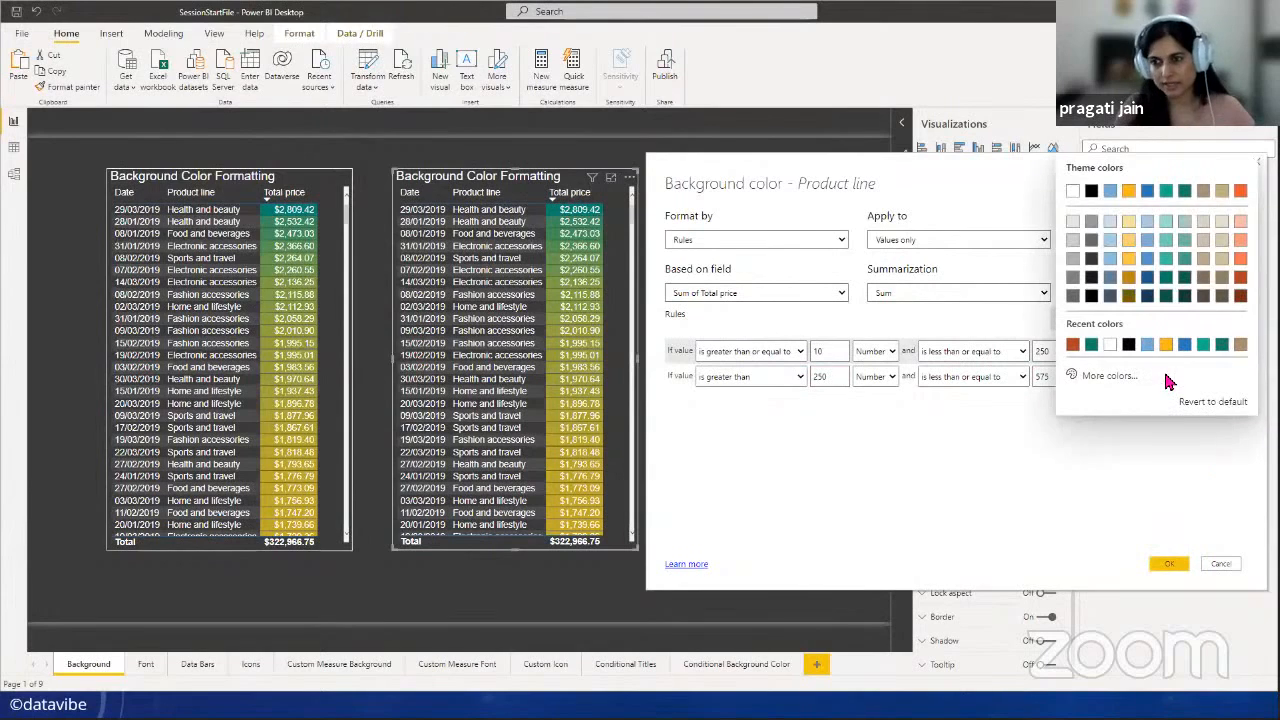
pyautogui.click(1129, 260)
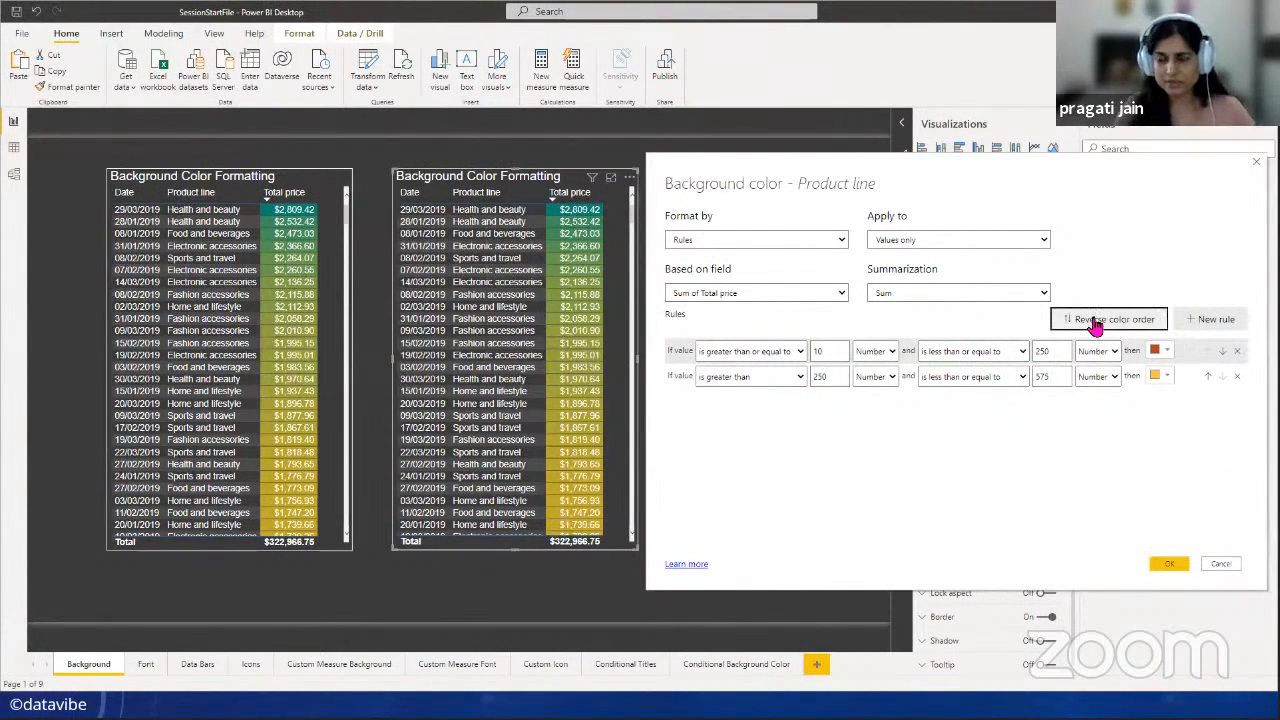
# - Add a third rule whose lower limit is greater than 575, compared as a number
pyautogui.click(1210, 321)
pyautogui.click(800, 402)
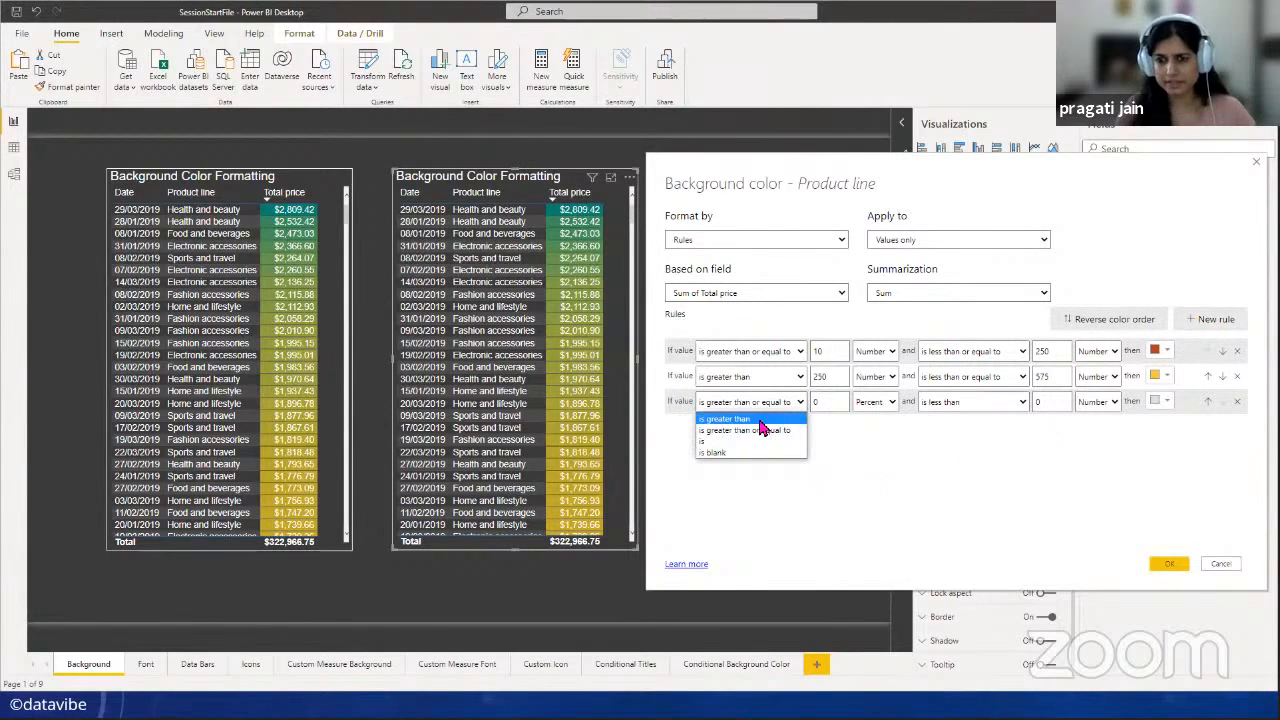
pyautogui.click(762, 428)
pyautogui.click(831, 404)
pyautogui.write('575')
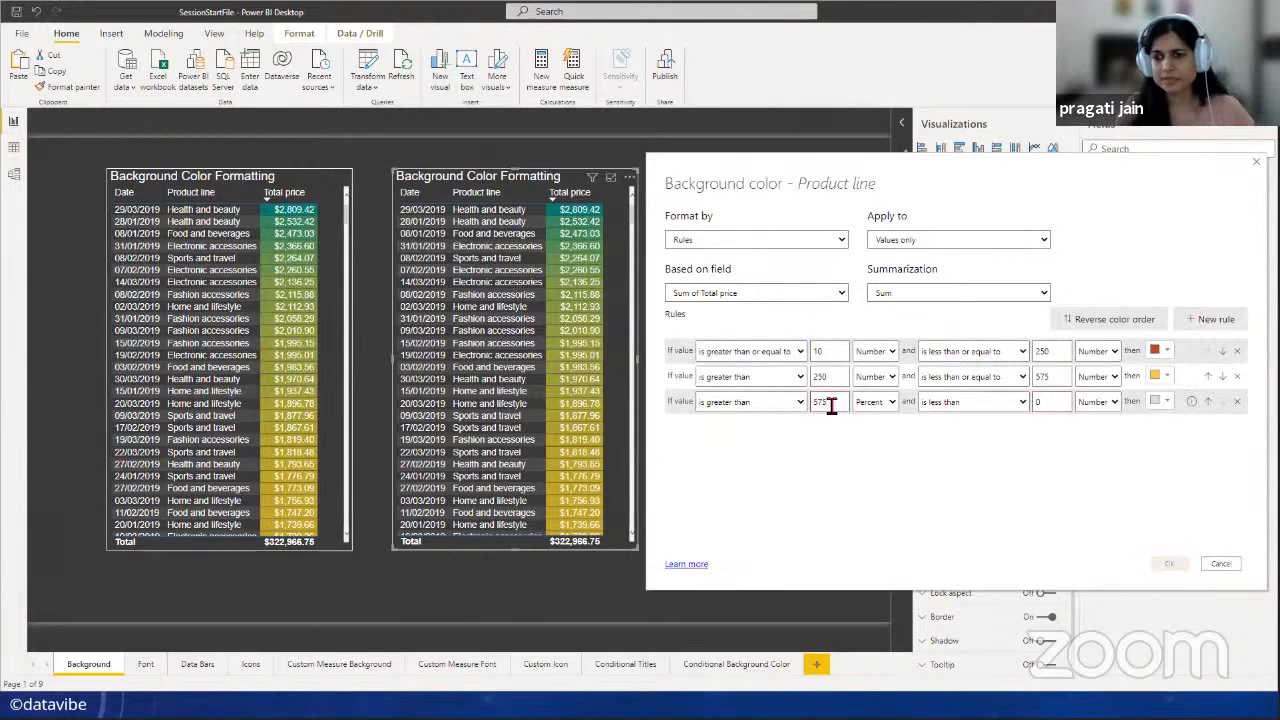
pyautogui.click(892, 403)
pyautogui.click(890, 425)
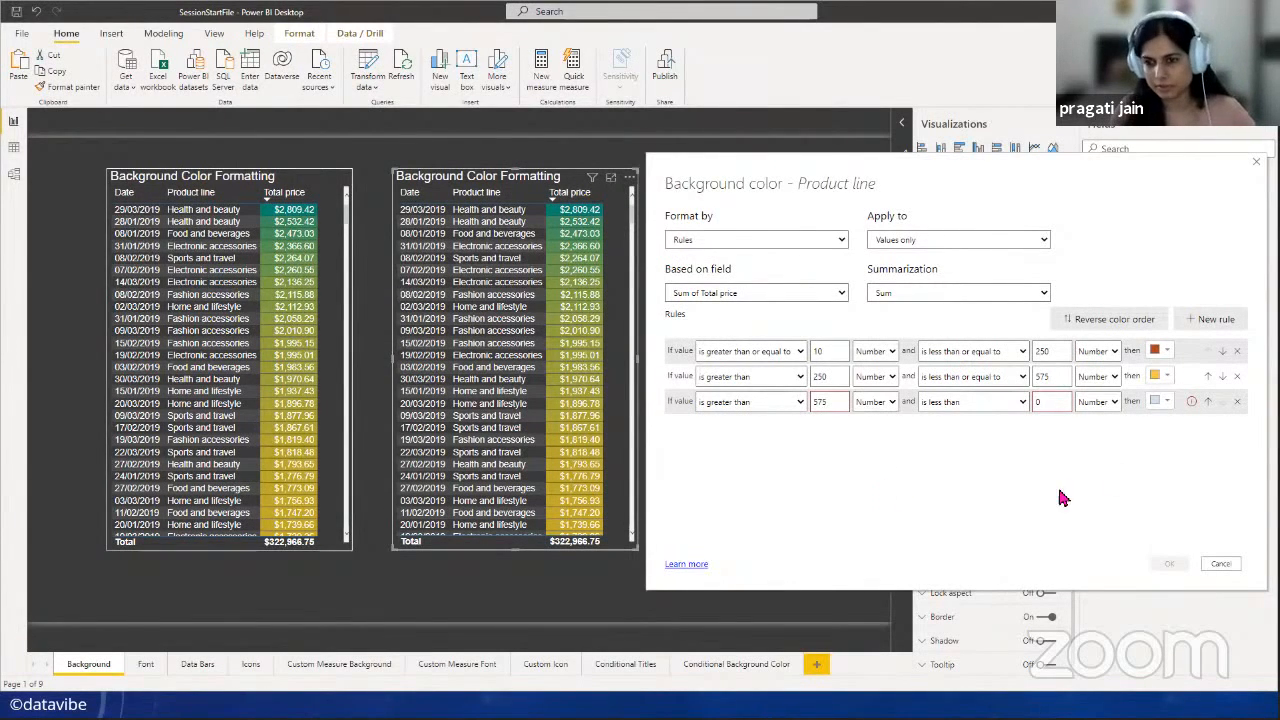
# - Complete the third rule with less than or equal to 3000 and a dark teal green color, and apply the rules to Product line
pyautogui.click(1022, 402)
pyautogui.click(985, 432)
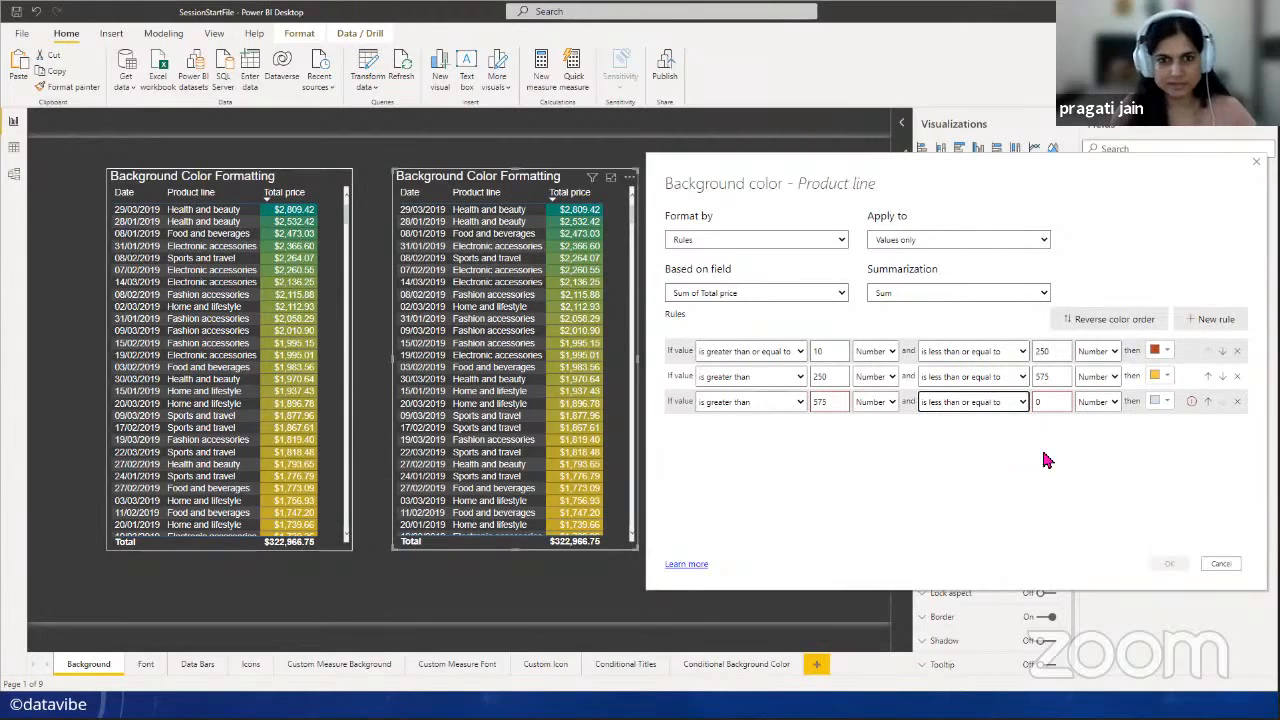
pyautogui.click(1062, 405)
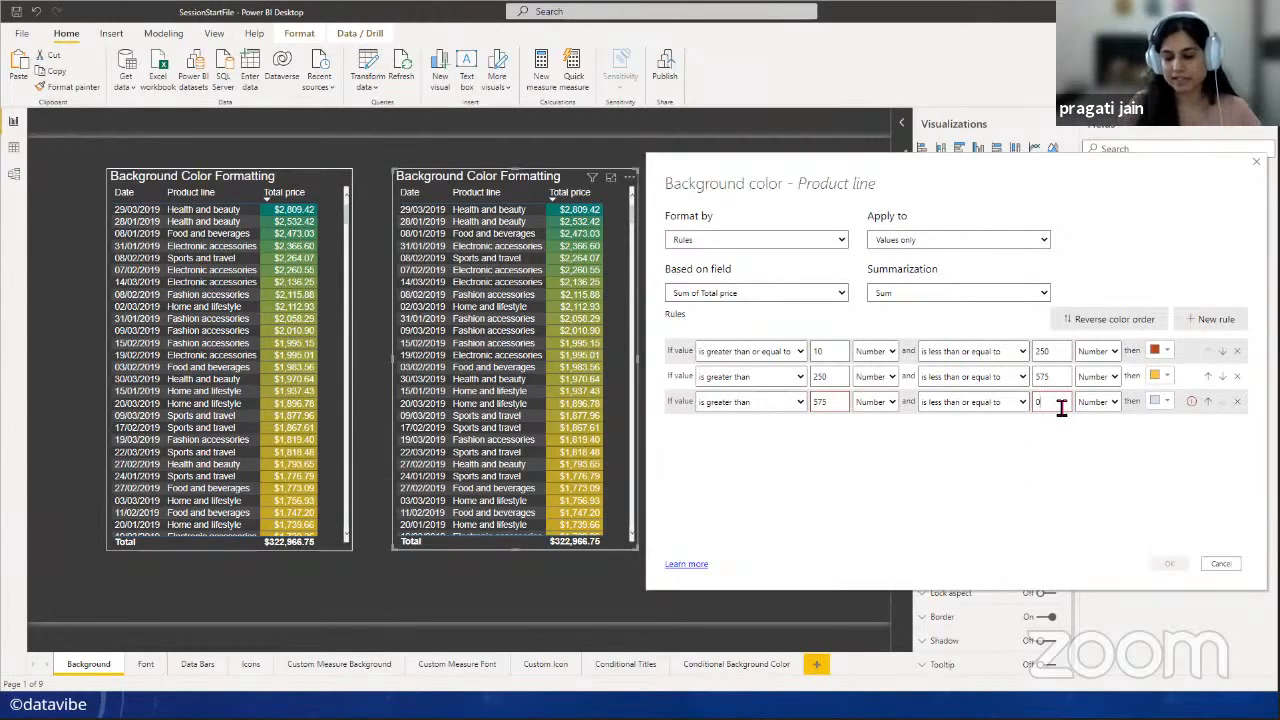
pyautogui.press('BackSpace')
pyautogui.write('3')
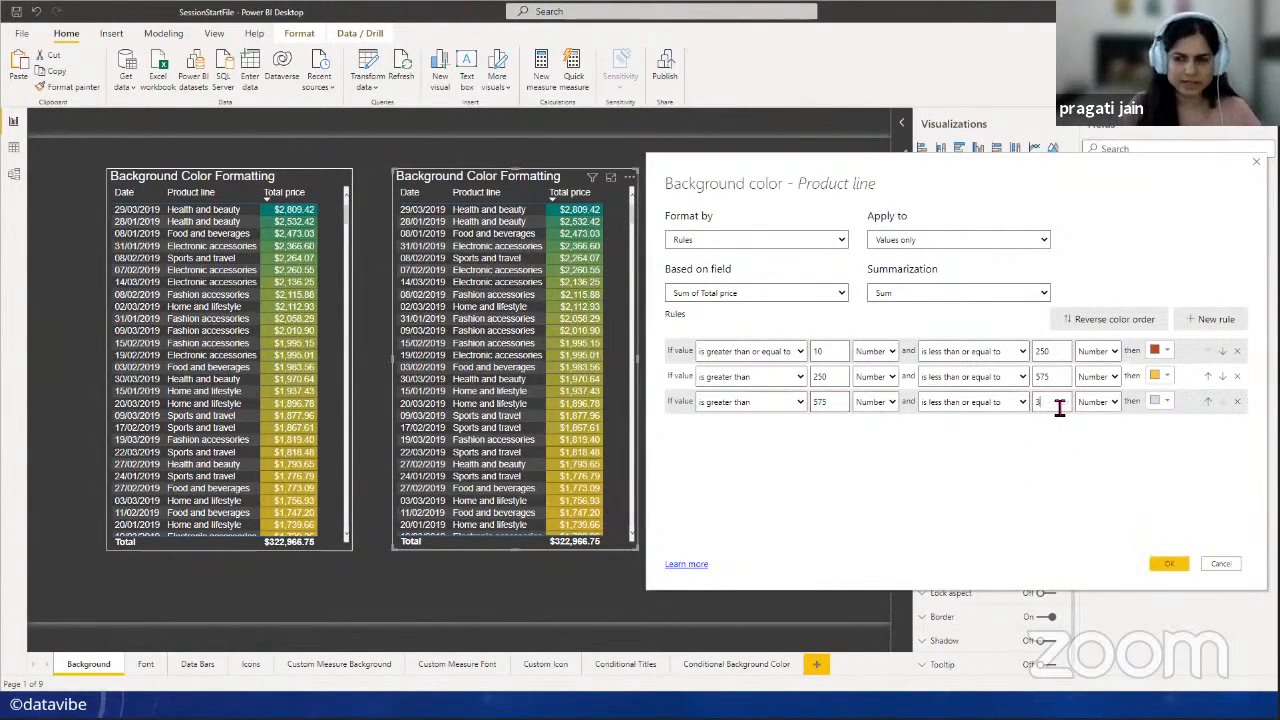
pyautogui.write('000')
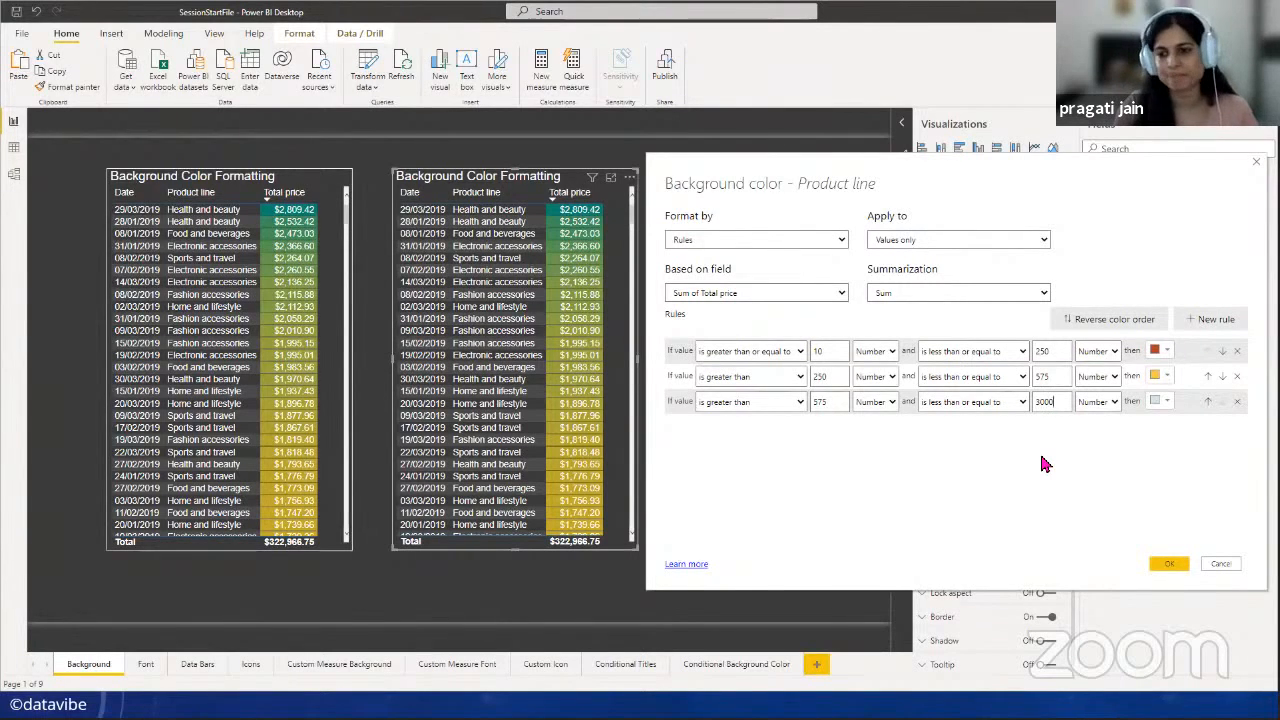
pyautogui.click(1169, 404)
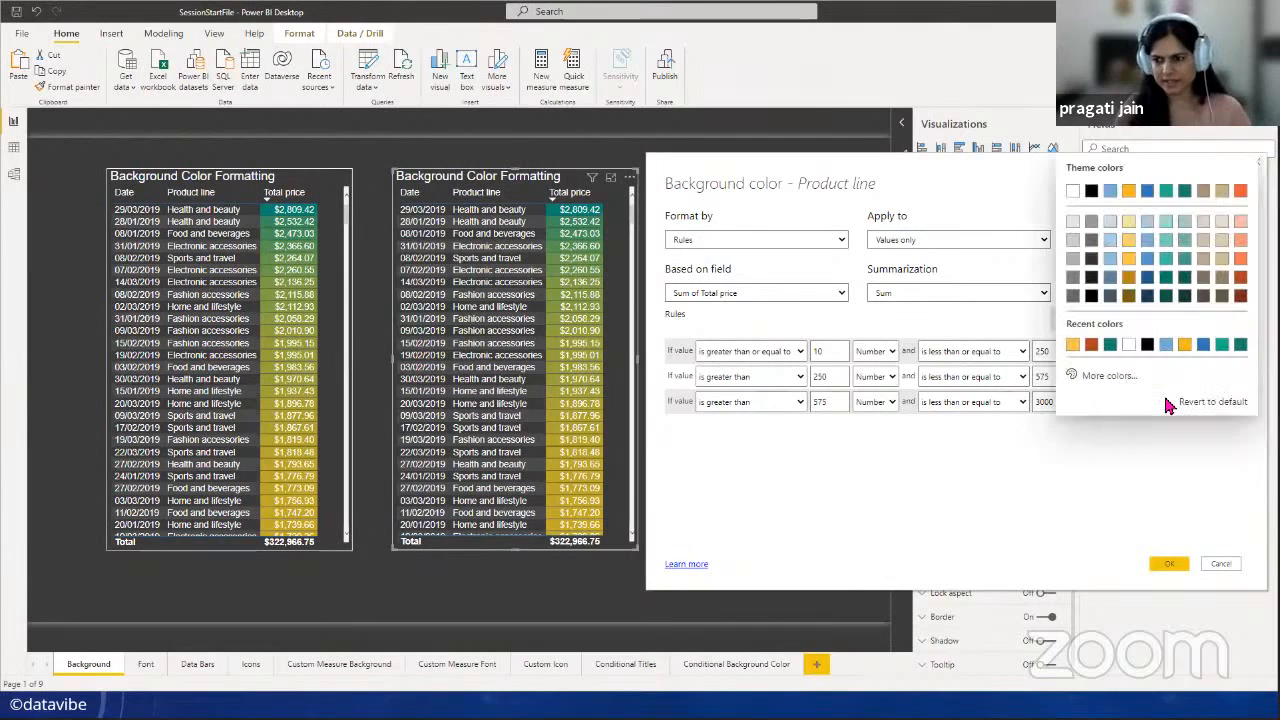
pyautogui.click(1168, 285)
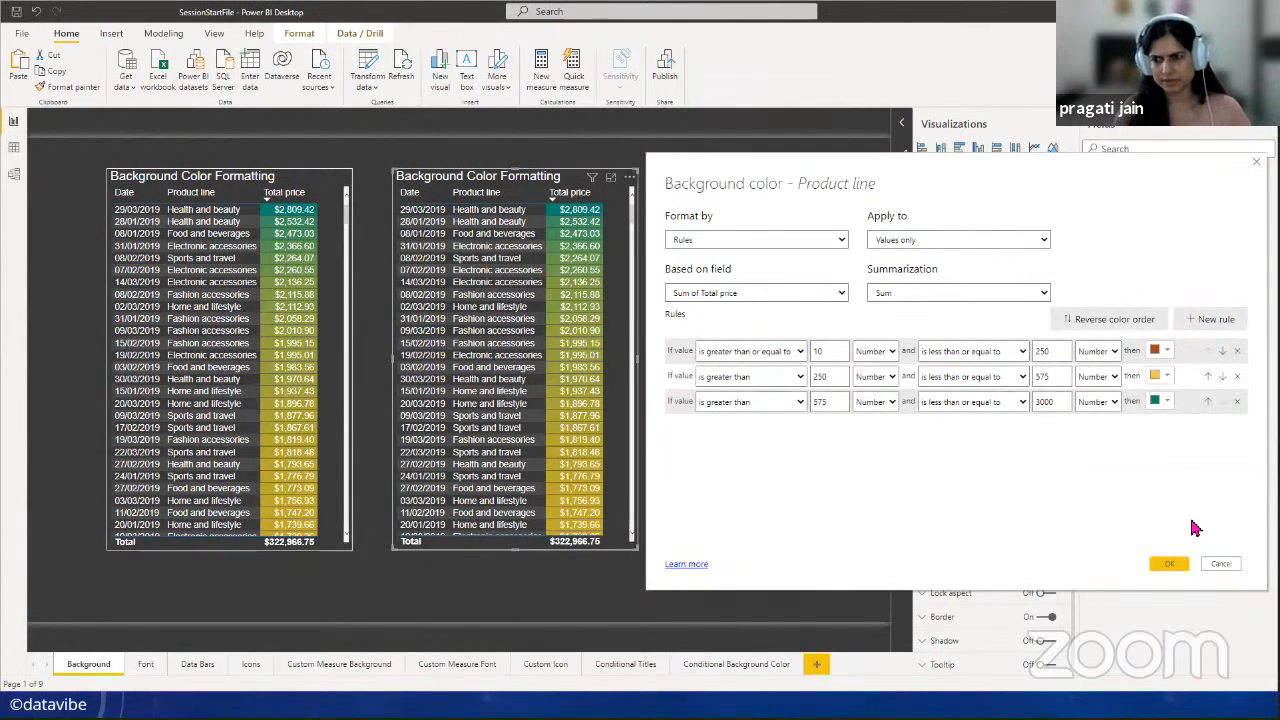
pyautogui.click(1169, 565)
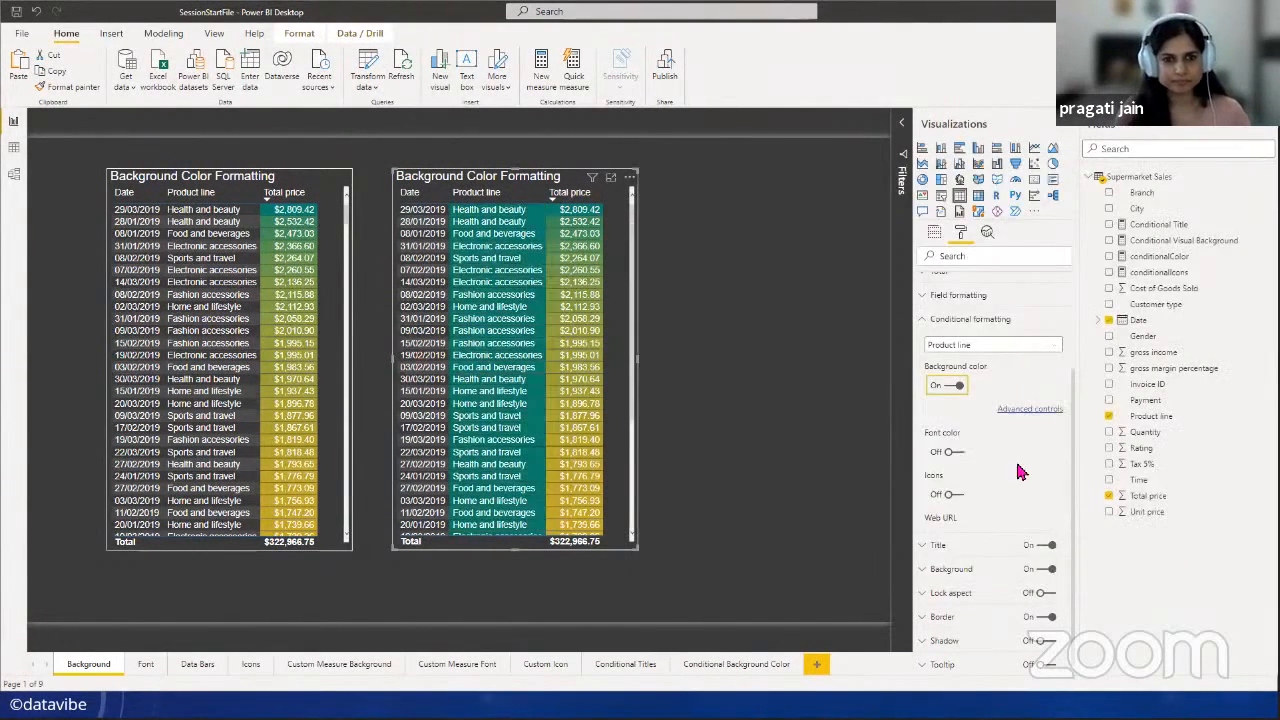
# - Examine the Product line colors against Total price in focus mode, checking the rows around 250 and 575 and both ends of the table
pyautogui.click(611, 179)
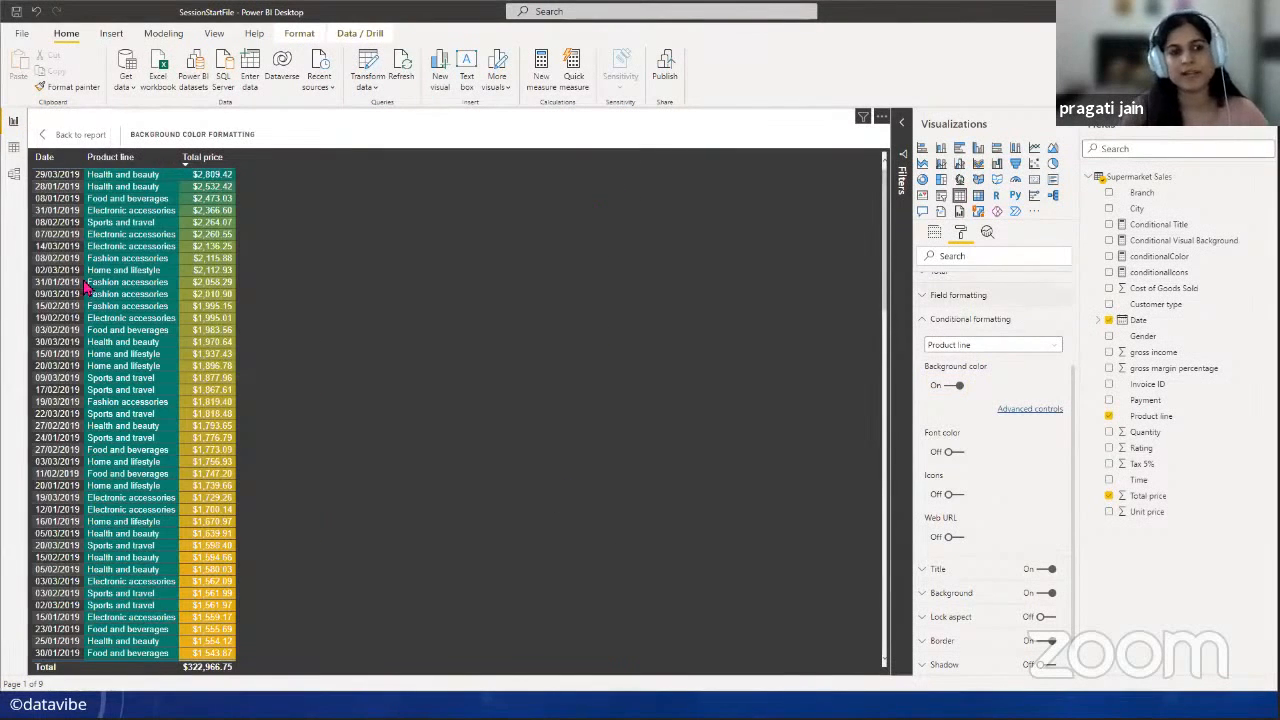
pyautogui.scroll(-15, 180, 475)
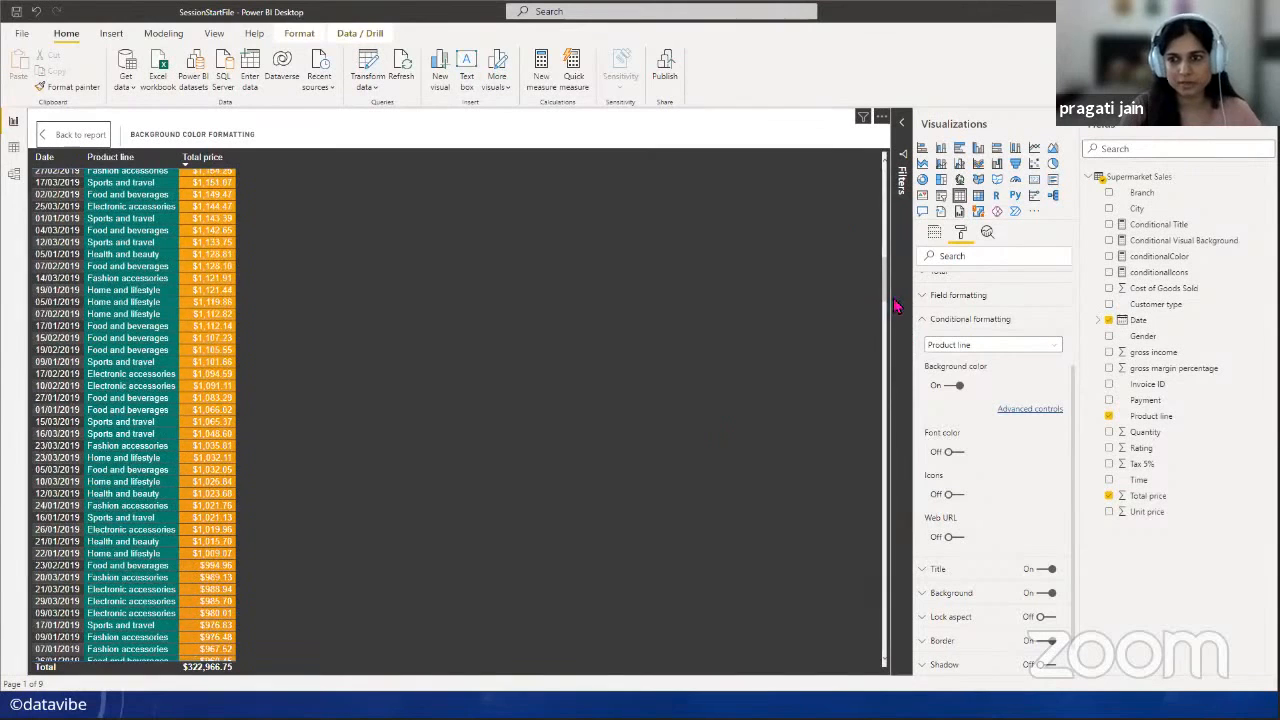
pyautogui.moveTo(886, 294); pyautogui.dragTo(874, 666)
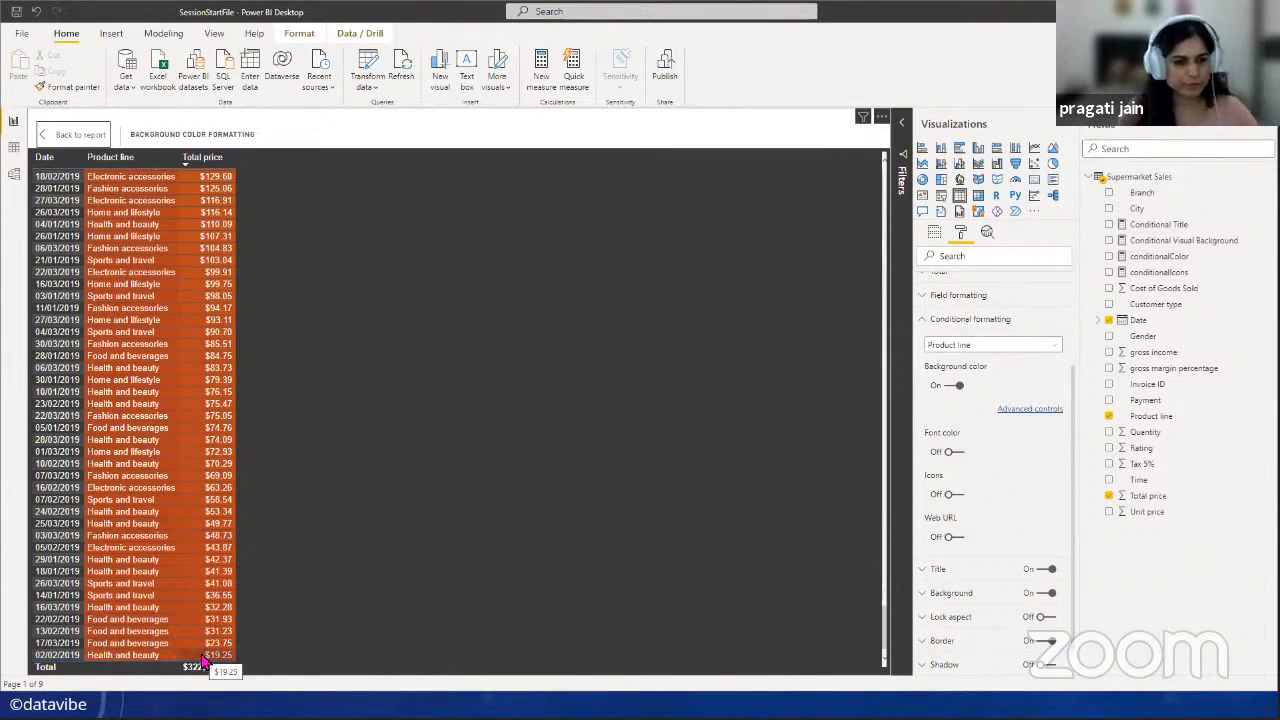
pyautogui.scroll(10, 222, 560)
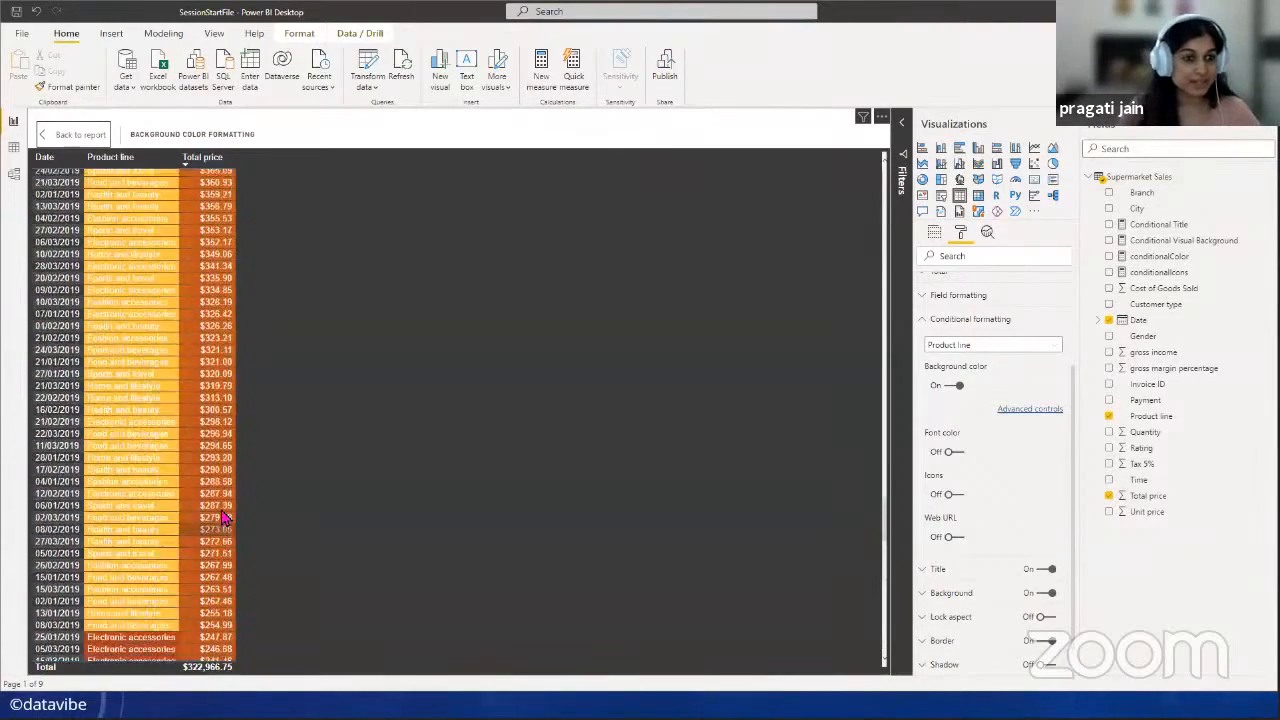
pyautogui.scroll(-2, 225, 515)
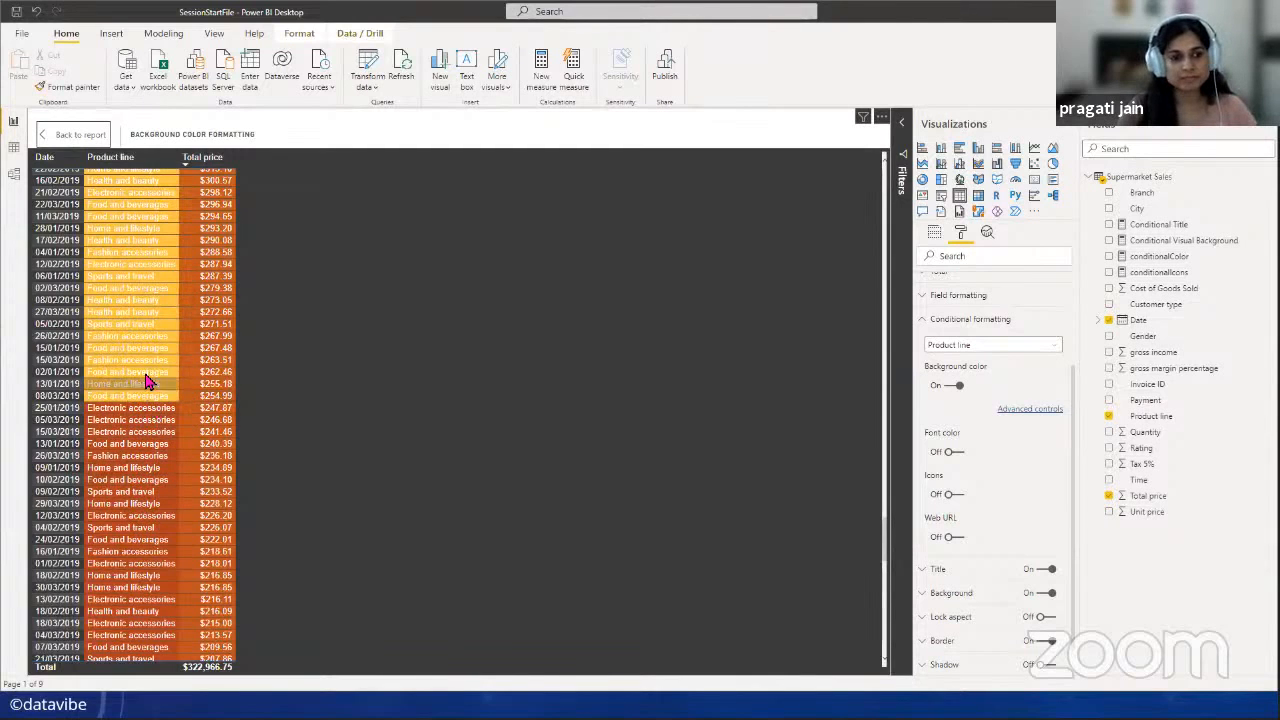
pyautogui.scroll(10, 150, 323)
pyautogui.scroll(5, 157, 323)
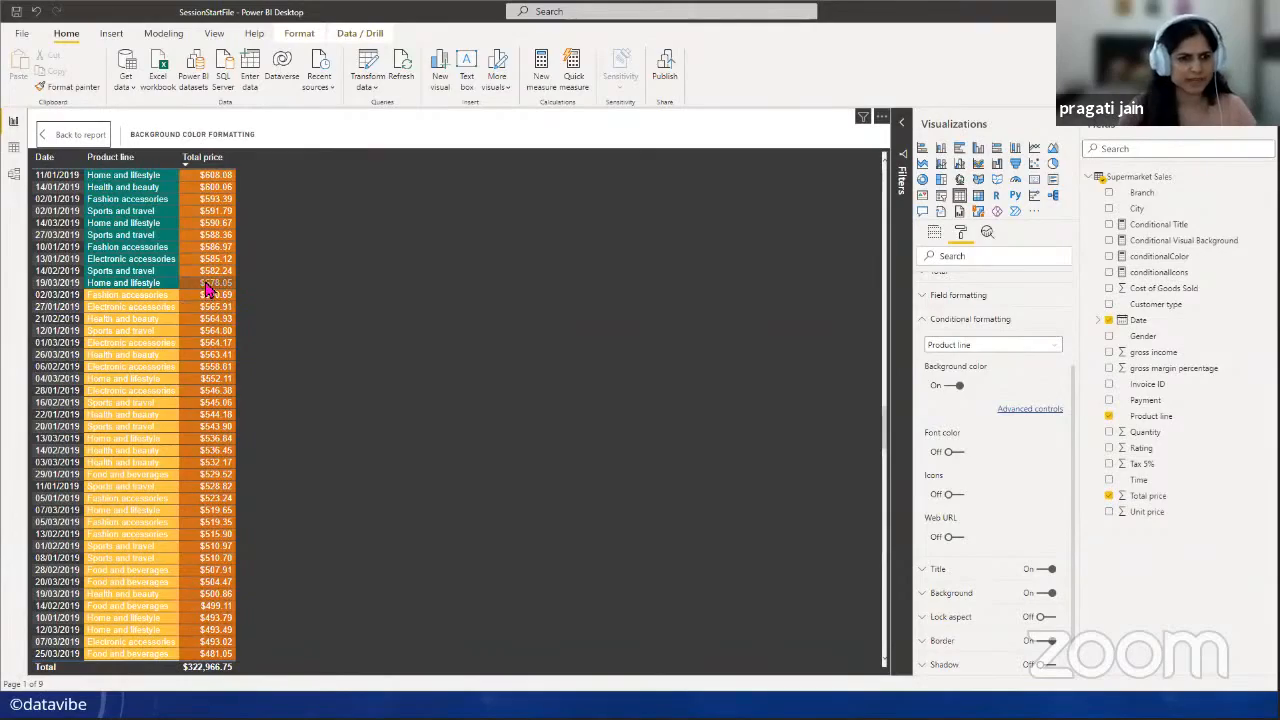
pyautogui.scroll(10, 222, 323)
pyautogui.scroll(15, 222, 323)
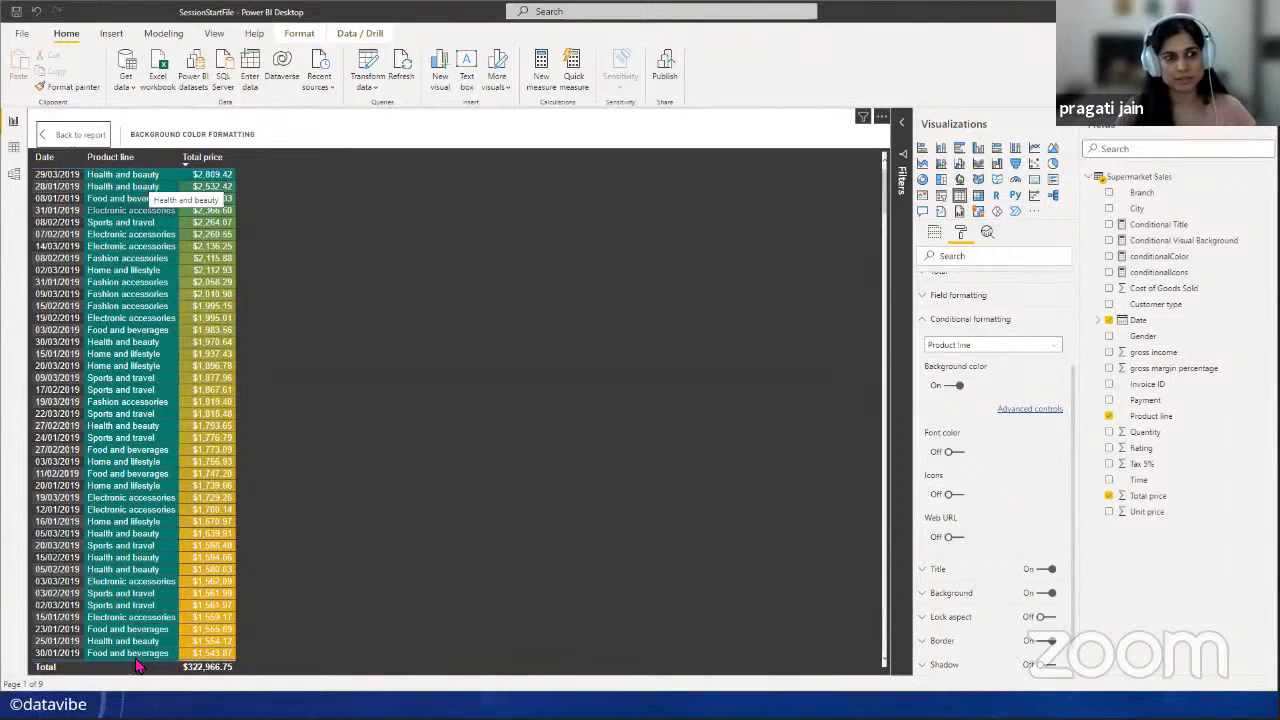
# - Return to the report page and move the rule-formatted table copy closer to the original table
pyautogui.click(64, 134)
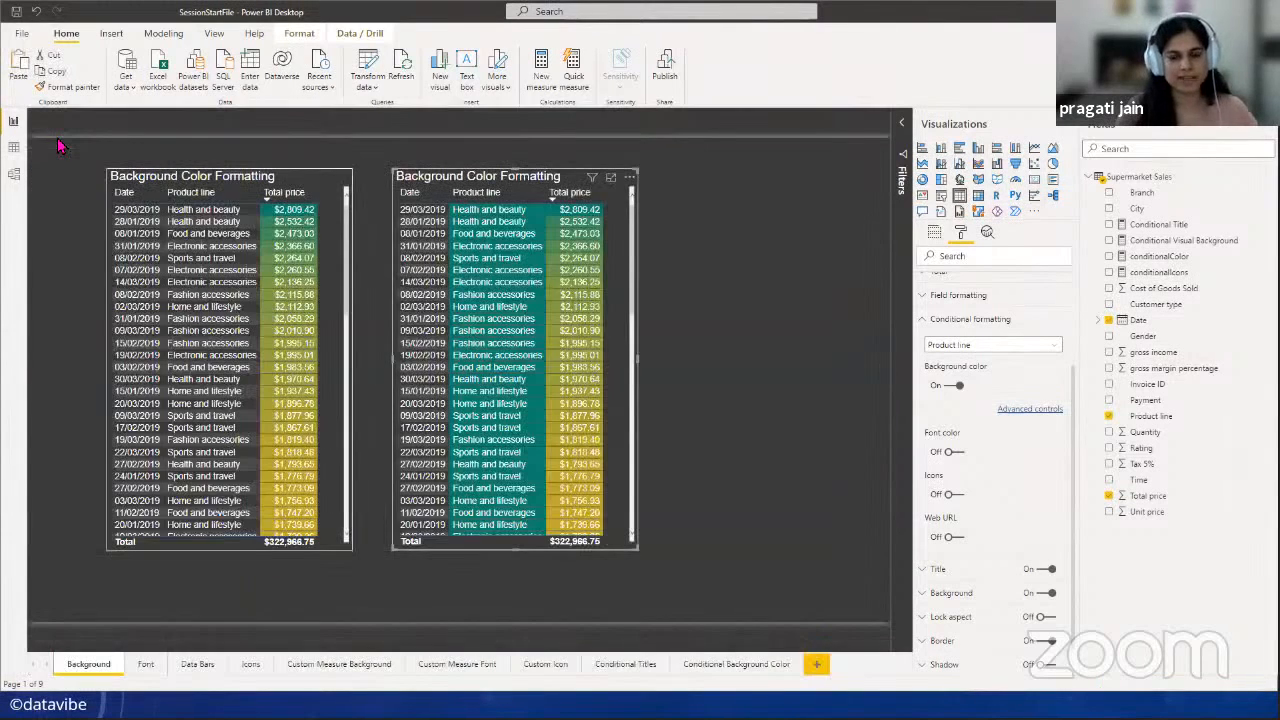
pyautogui.moveTo(430, 180); pyautogui.dragTo(410, 180)
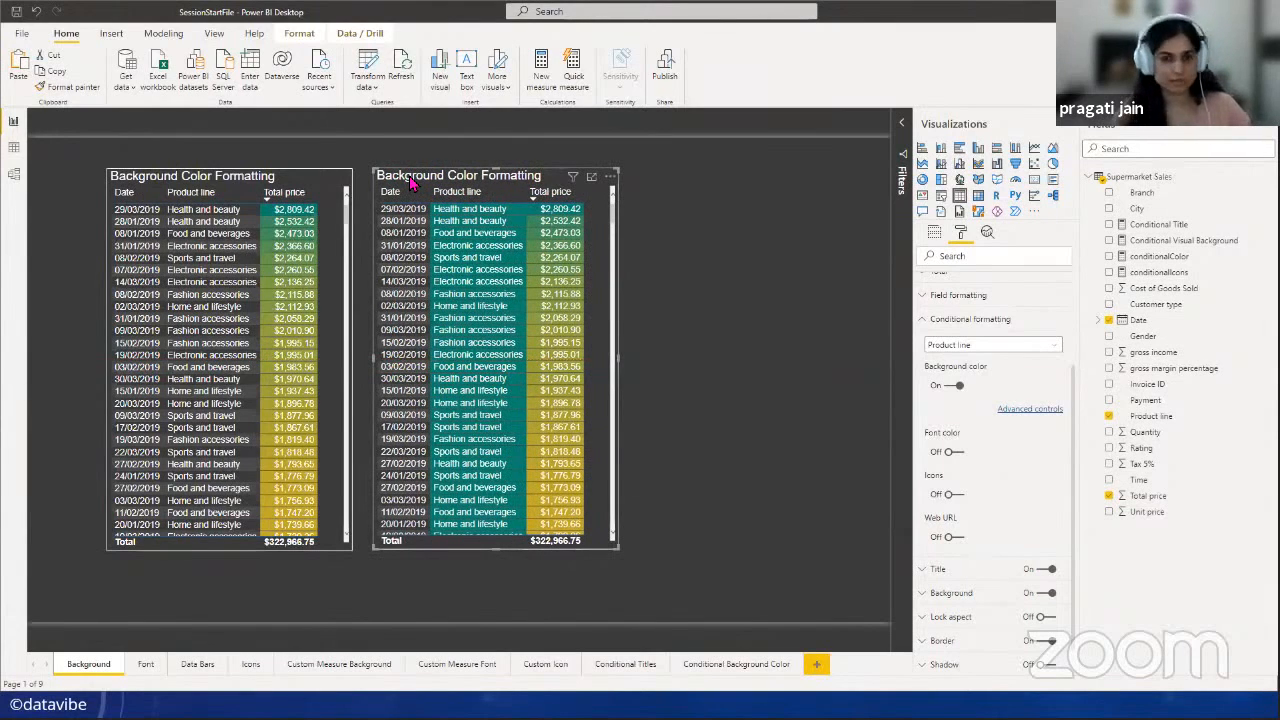
# - Change the title of the rule-formatted table to "Rules Formatting"
pyautogui.click(924, 322)
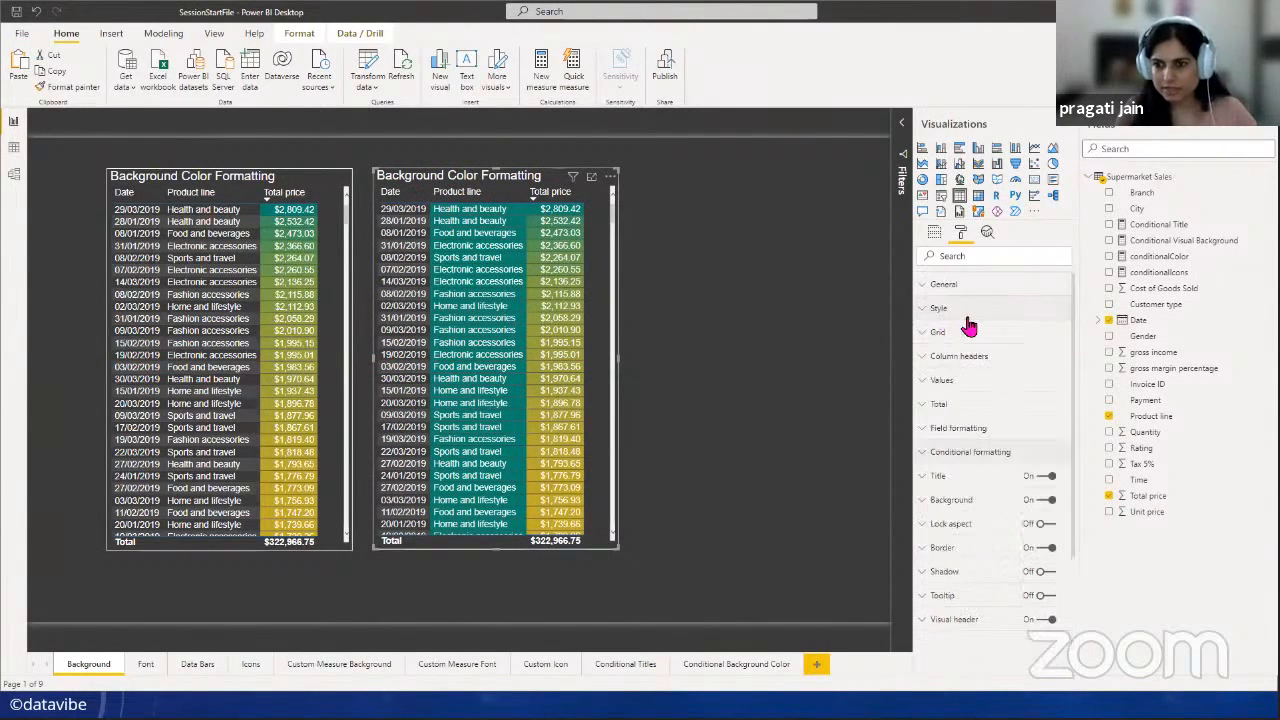
pyautogui.click(938, 477)
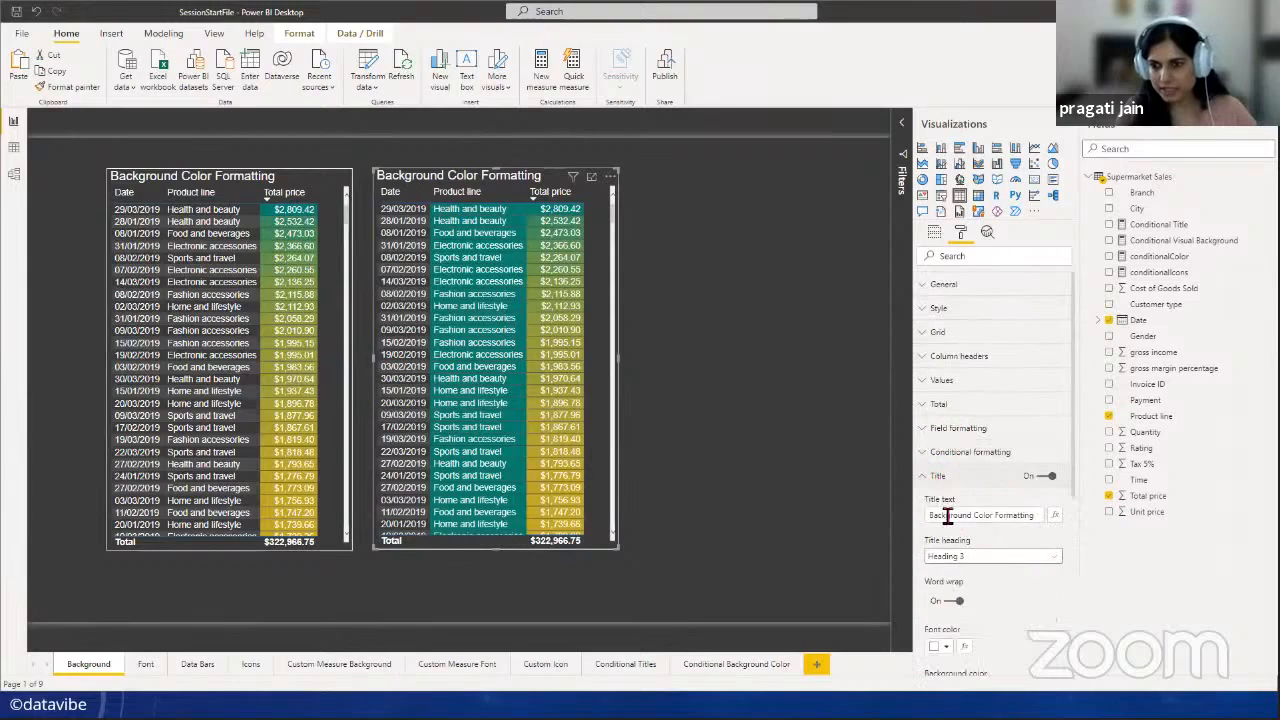
pyautogui.moveTo(934, 520); pyautogui.dragTo(993, 520)
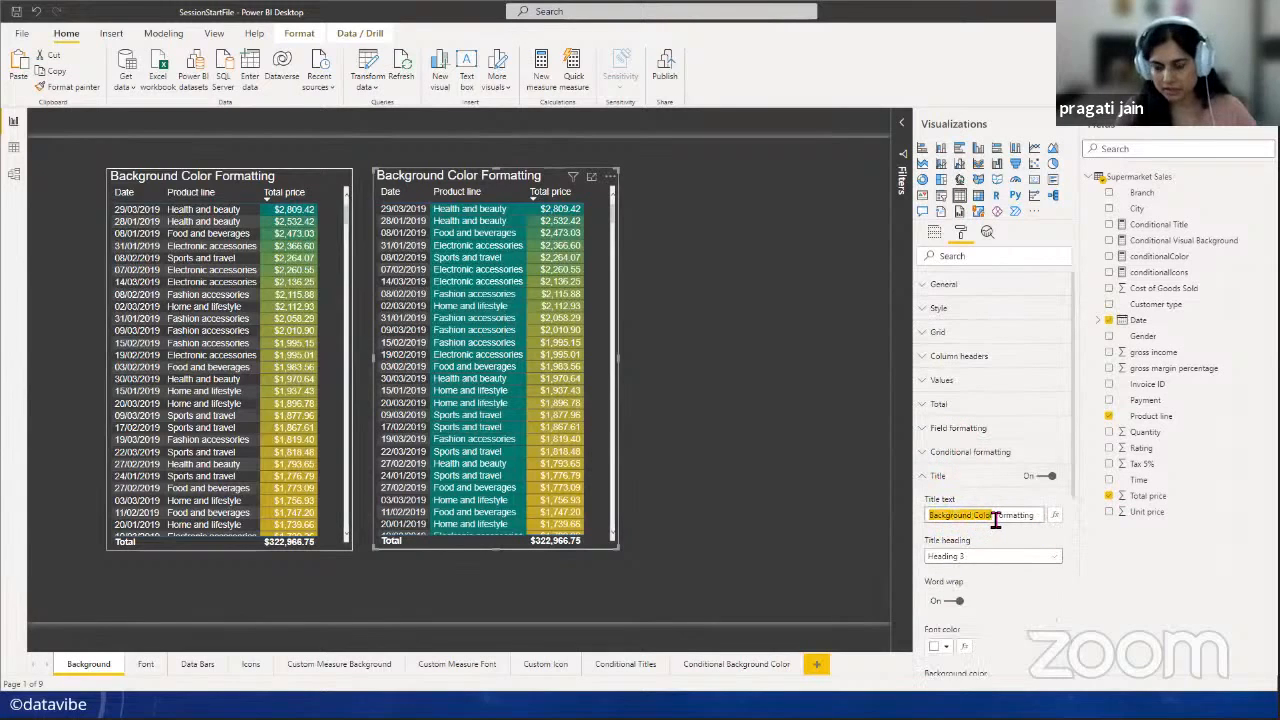
pyautogui.write('Rules')
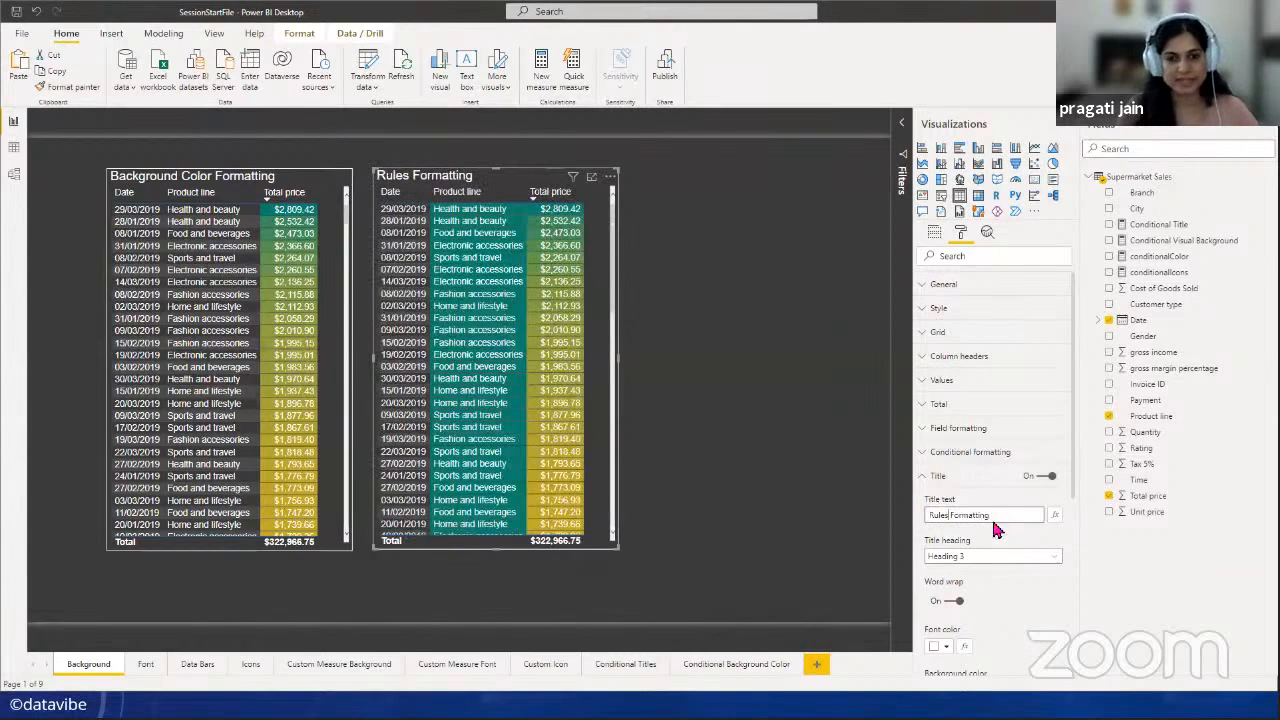
pyautogui.click(755, 404)
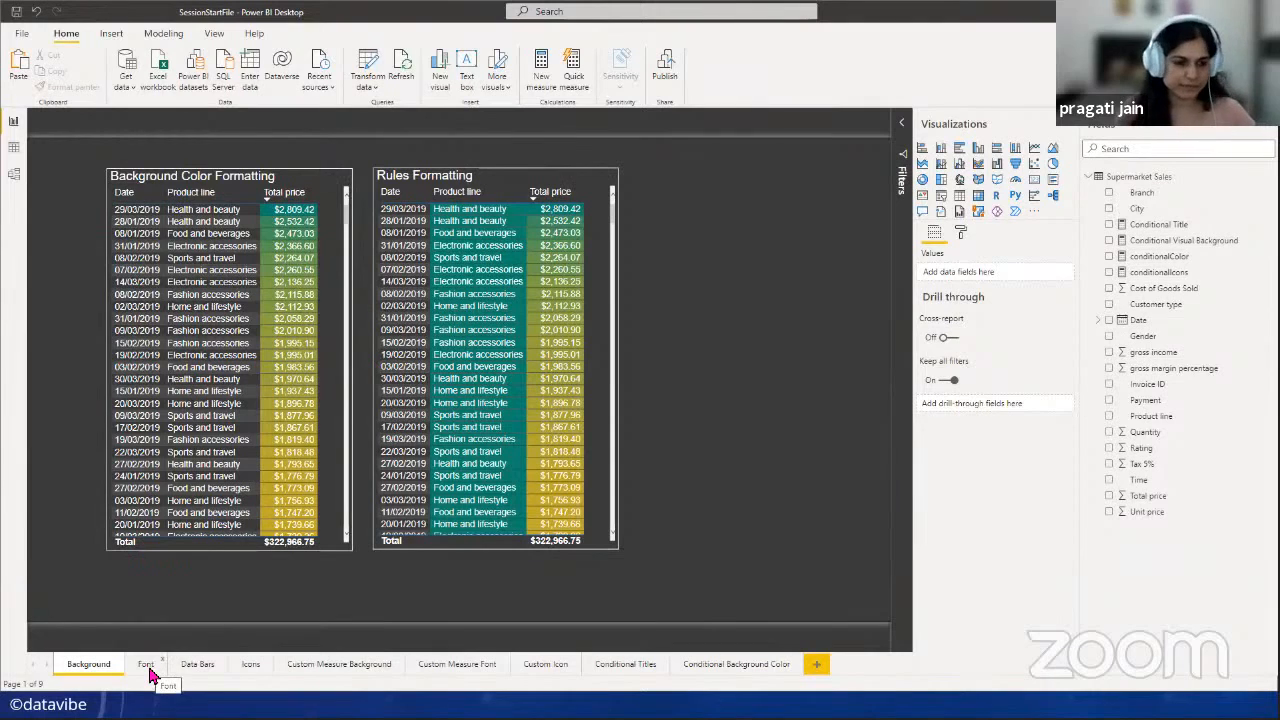
# - Copy the Rules Formatting table onto the Font page
pyautogui.click(497, 175)
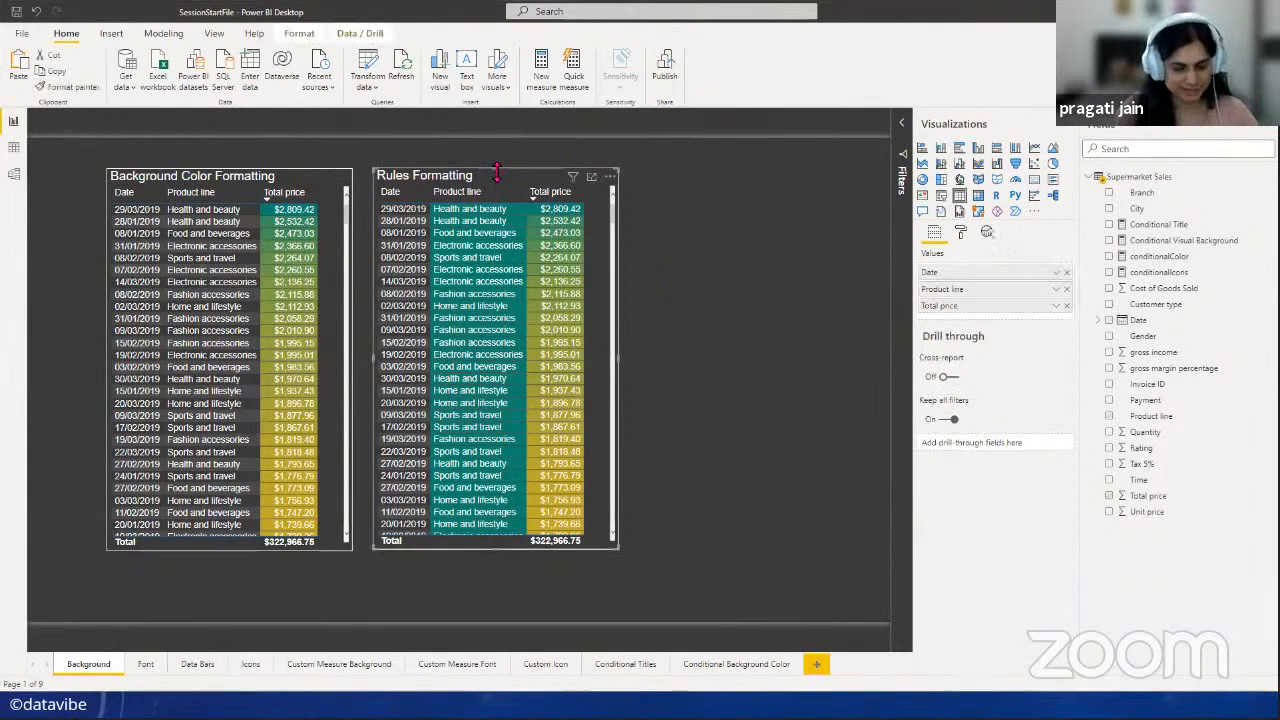
pyautogui.click(223, 590)
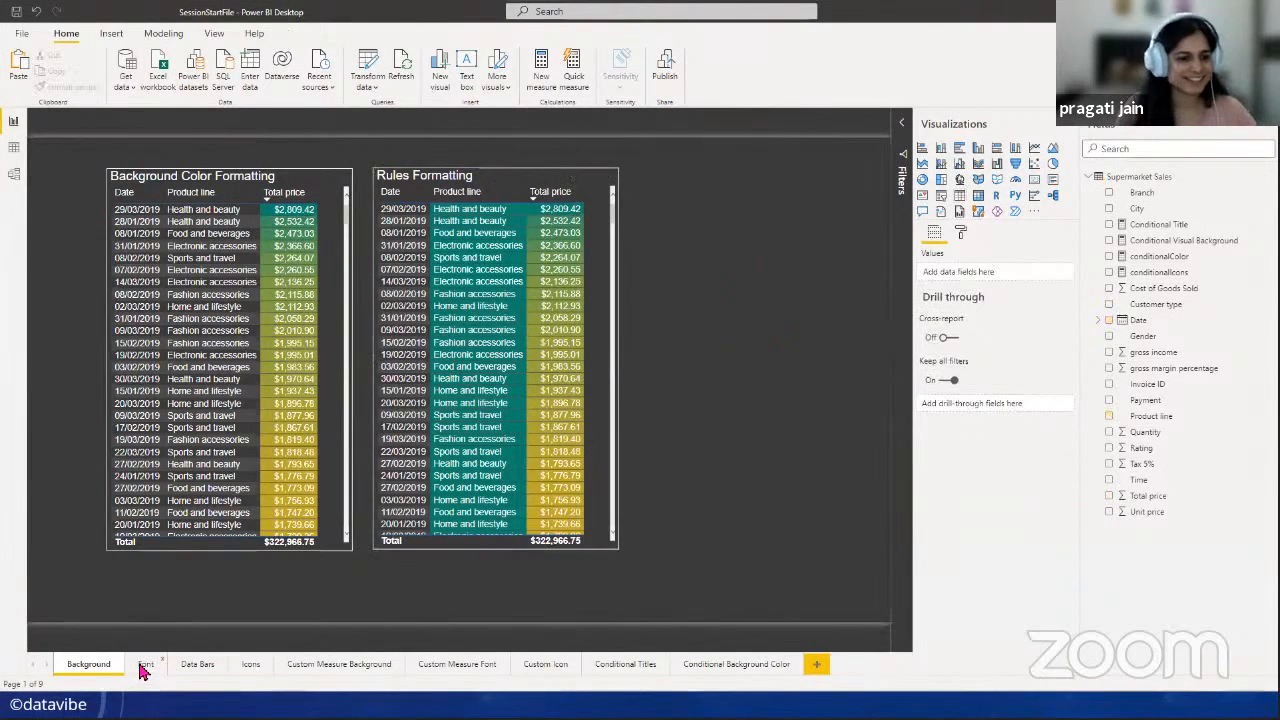
pyautogui.click(145, 664)
pyautogui.click(151, 291)
pyautogui.hotkey('ctrl', 'v')
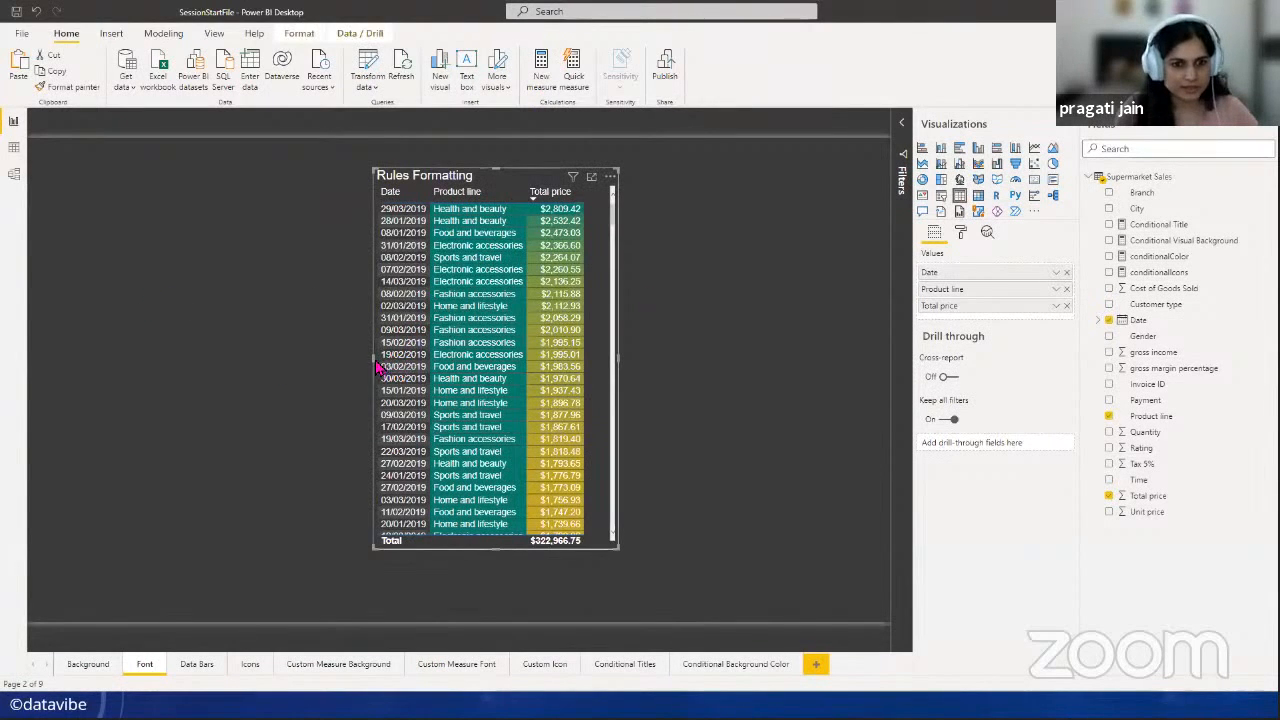
# - Widen the pasted table toward the page's left side and widen its Product line column
pyautogui.moveTo(372, 367); pyautogui.dragTo(258, 364)
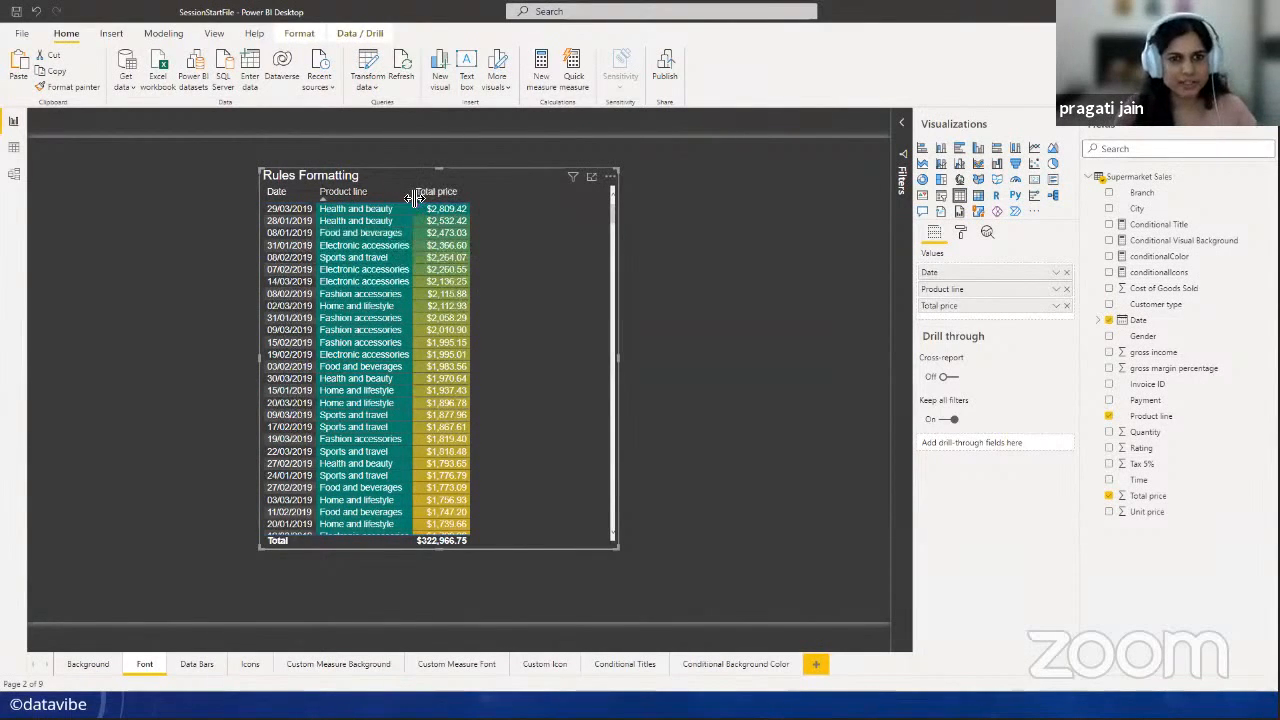
pyautogui.moveTo(413, 192); pyautogui.dragTo(448, 203)
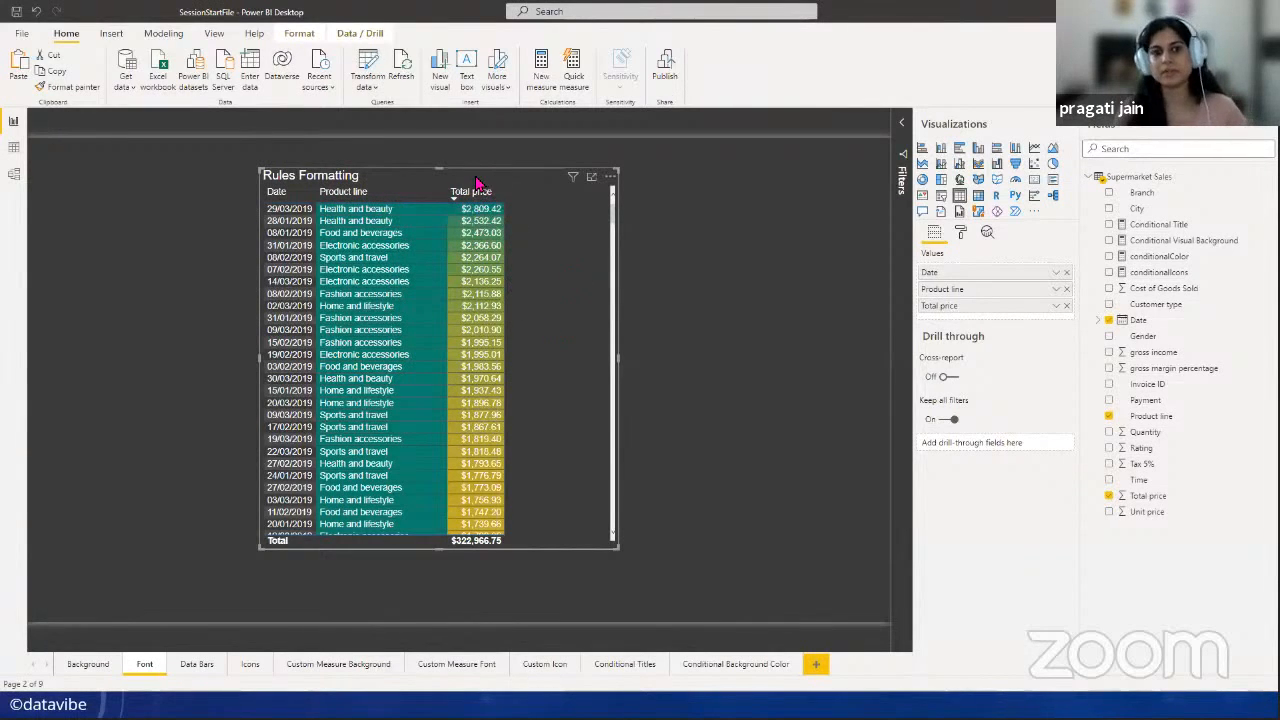
# - Turn off the conditional background color for Product line in the table on the Font page
pyautogui.click(960, 234)
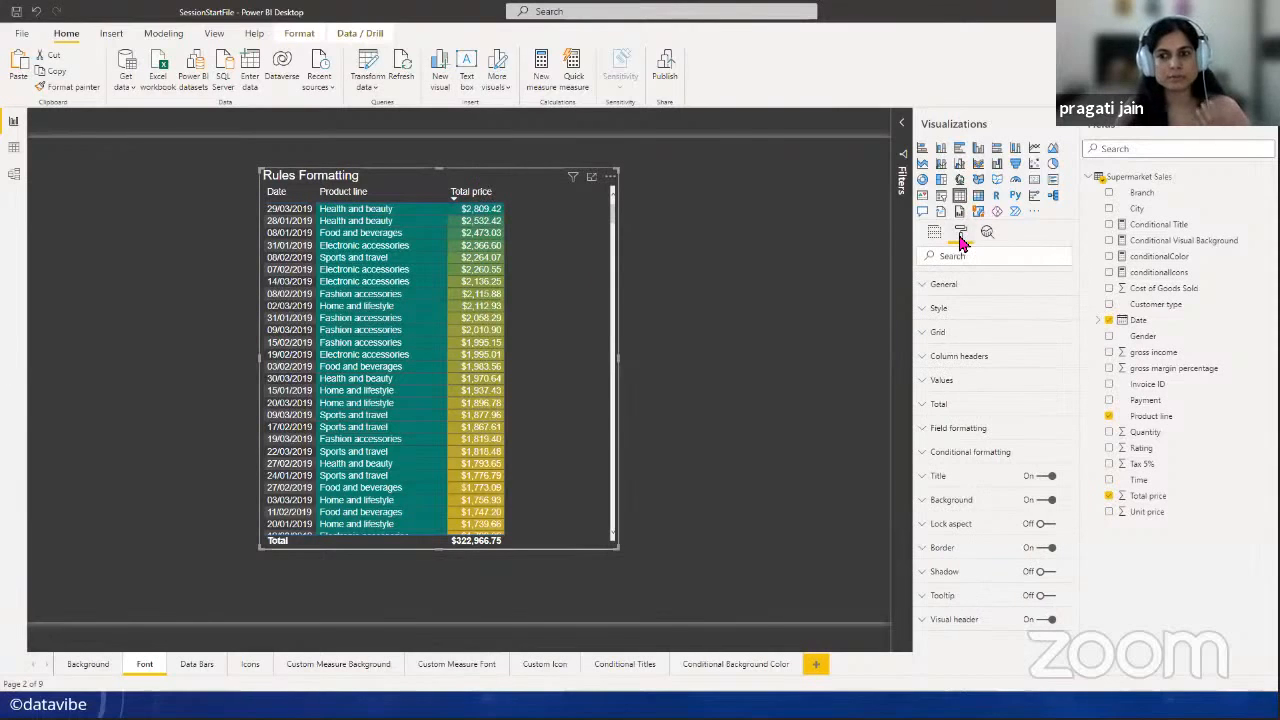
pyautogui.click(963, 452)
pyautogui.scroll(-1, 1030, 560)
pyautogui.scroll(-1, 1035, 500)
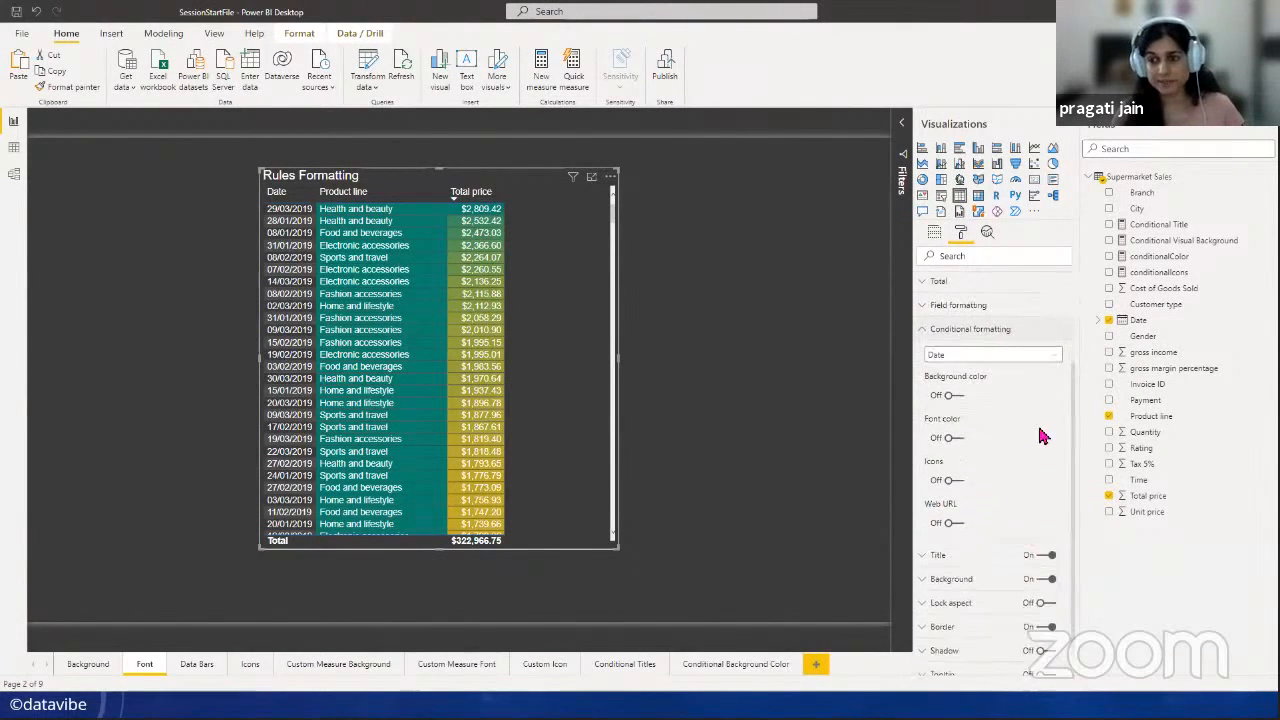
pyautogui.click(1055, 345)
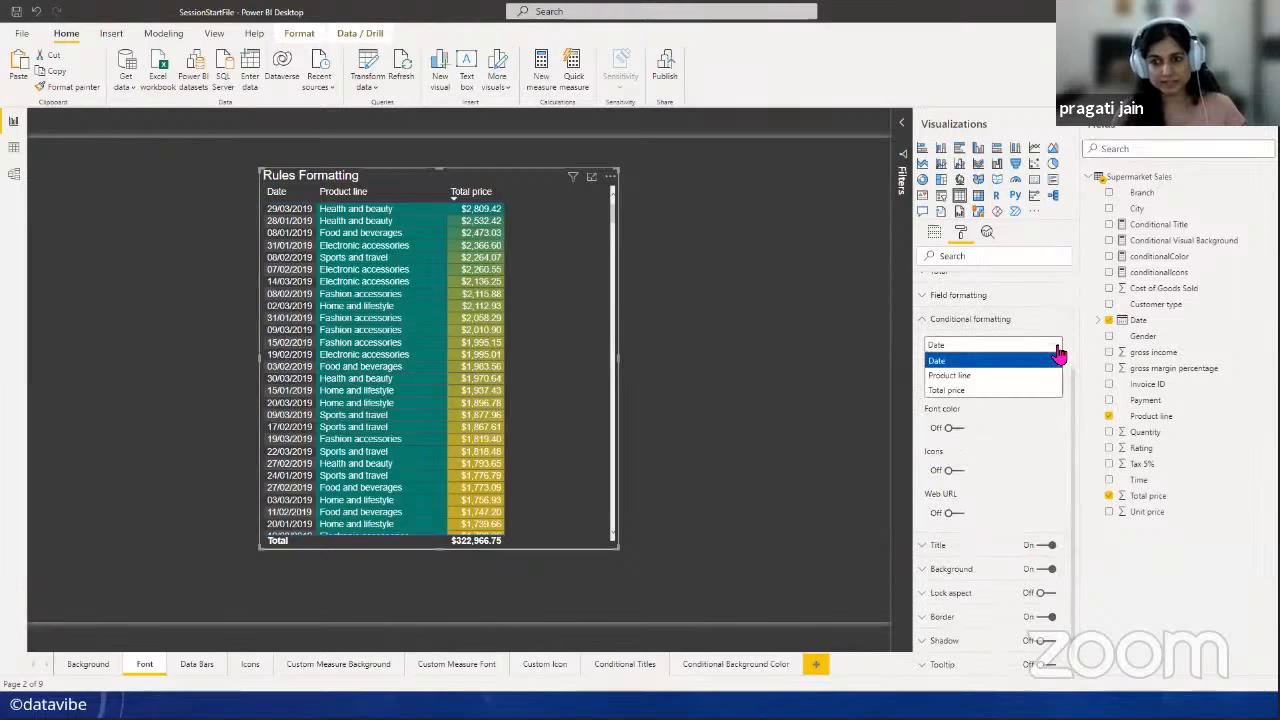
pyautogui.click(972, 375)
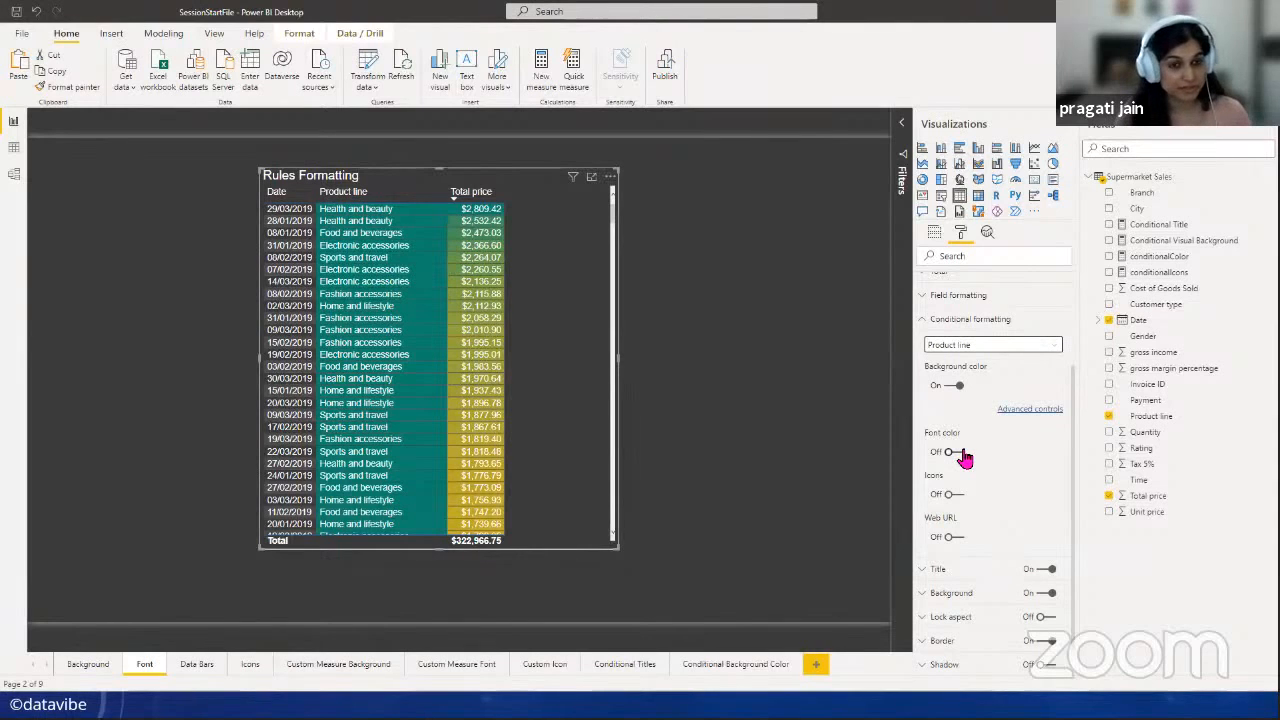
pyautogui.click(948, 387)
pyautogui.click(948, 387)
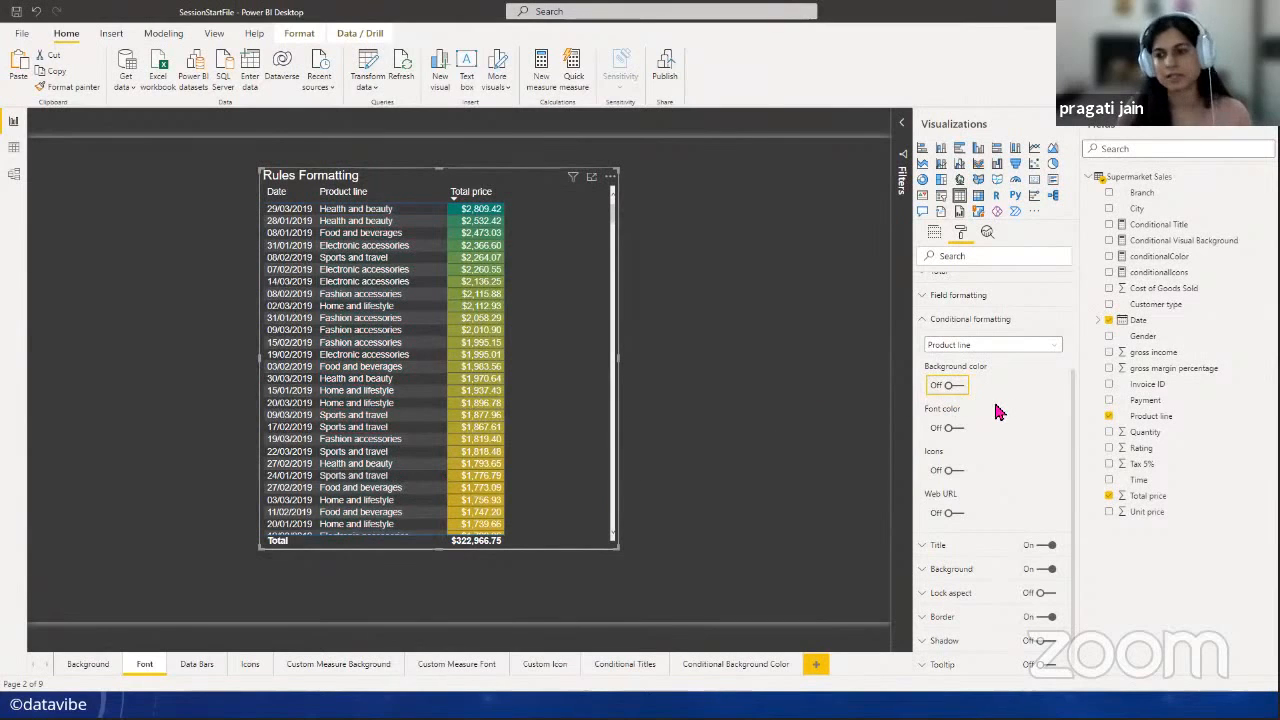
# - Turn on conditional font color for Product line and base its color scale on the sum of Total price
pyautogui.click(960, 429)
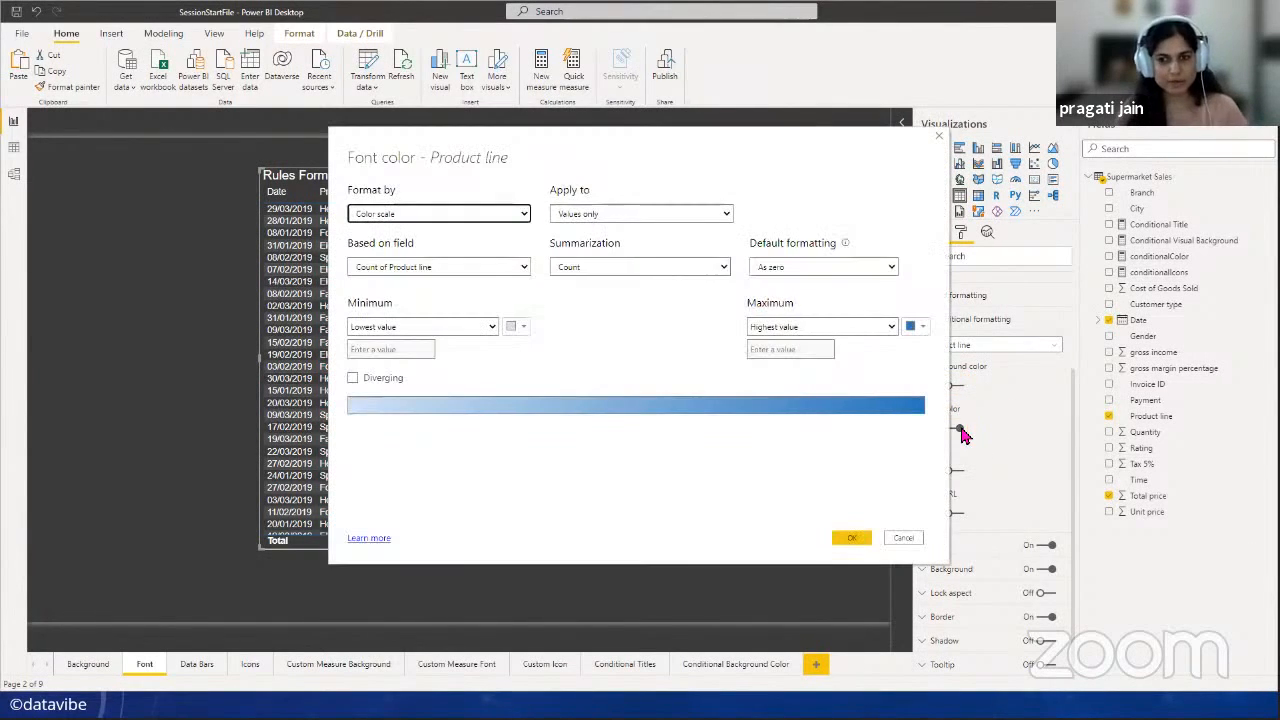
pyautogui.click(575, 134)
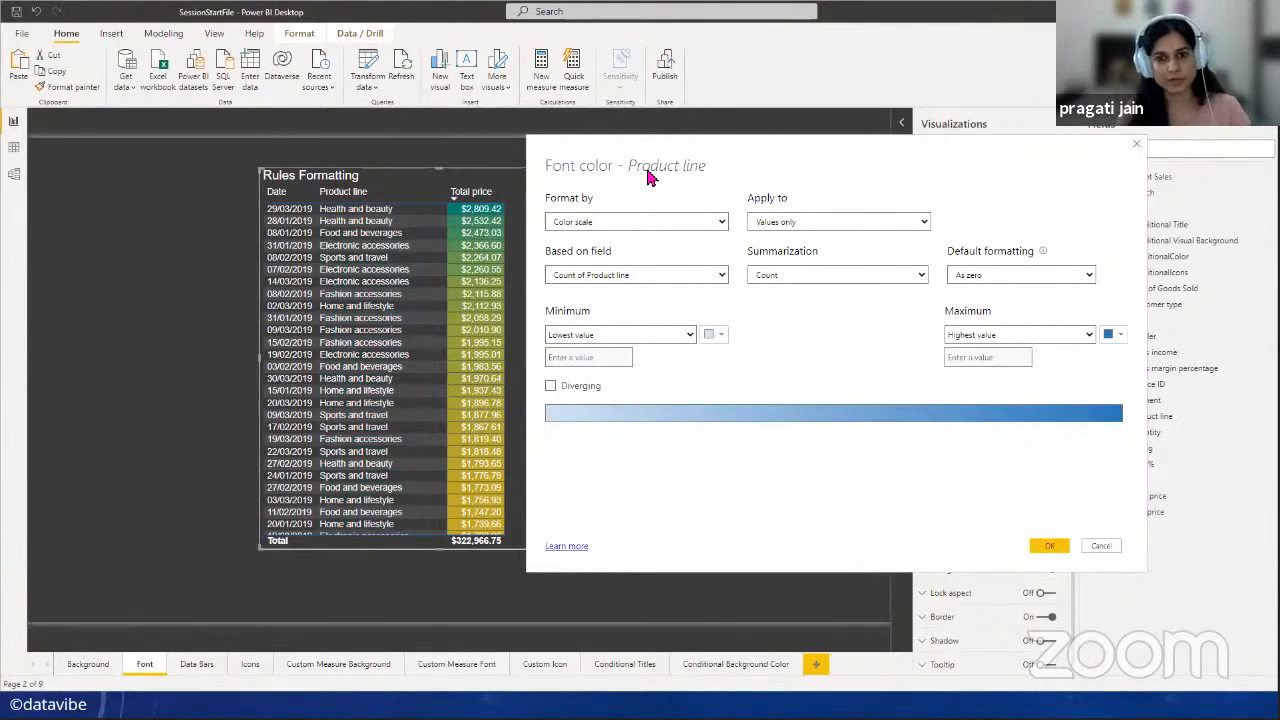
pyautogui.click(717, 222)
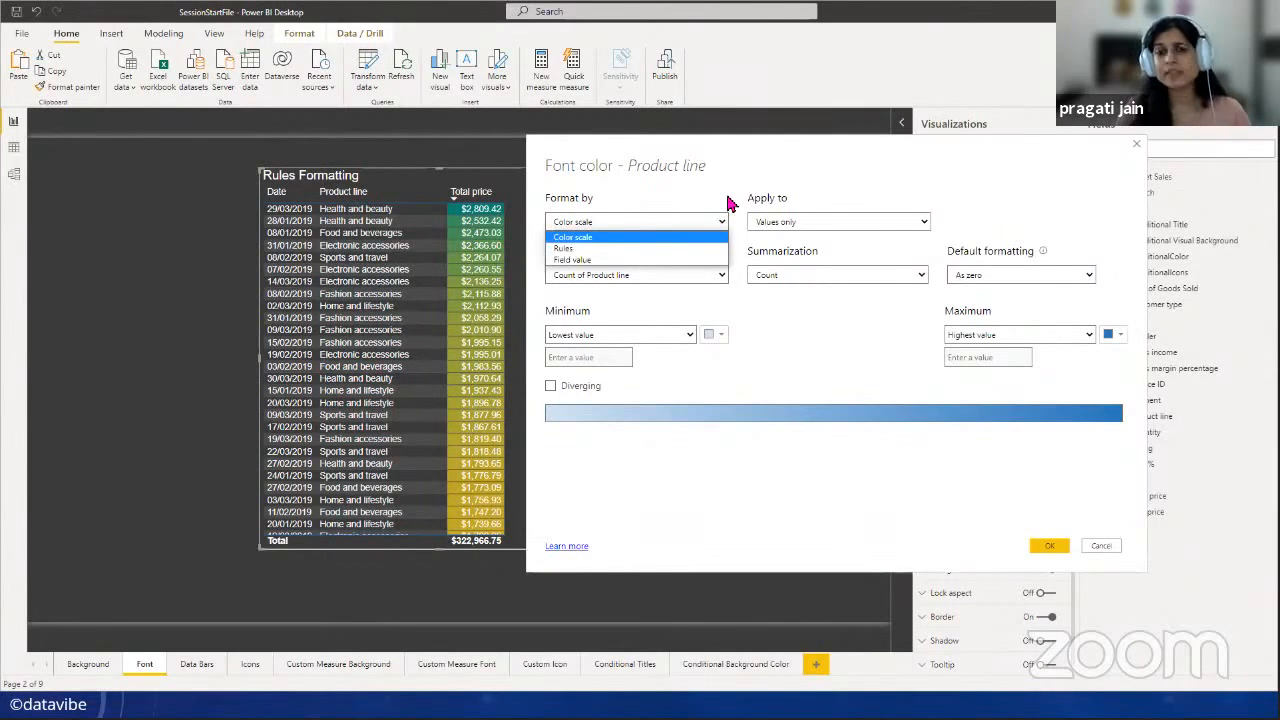
pyautogui.click(730, 203)
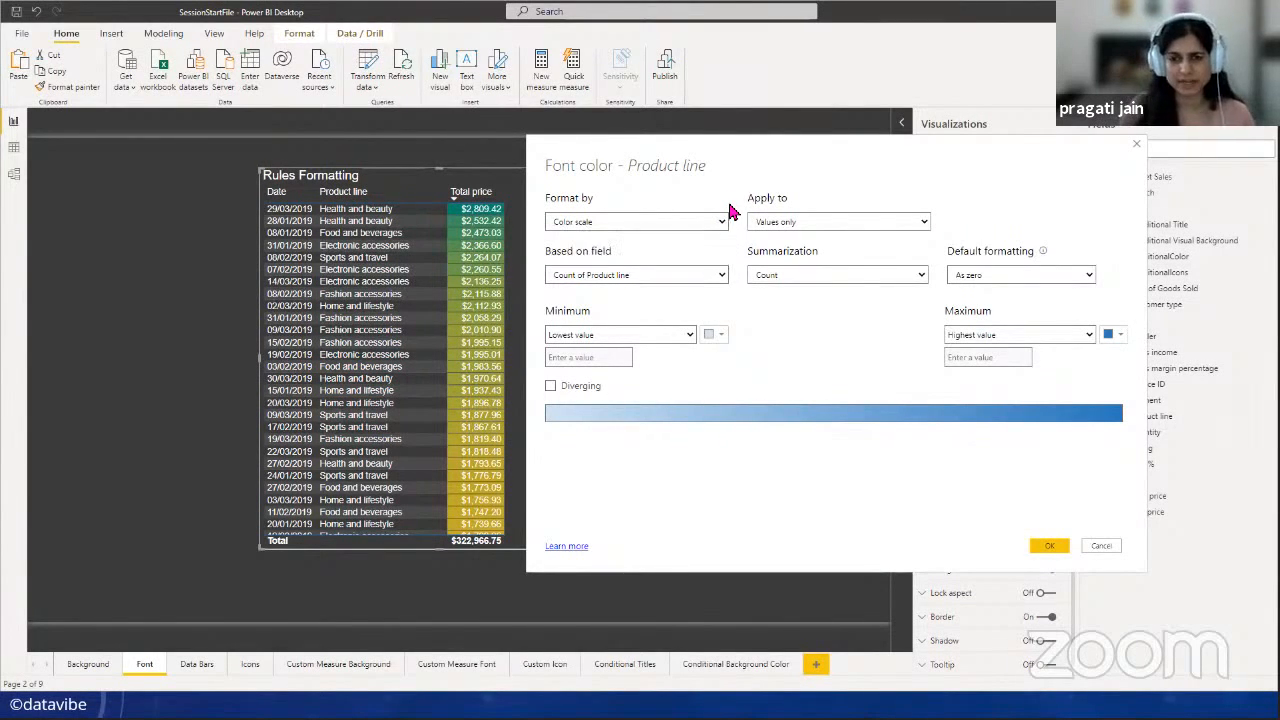
pyautogui.click(924, 223)
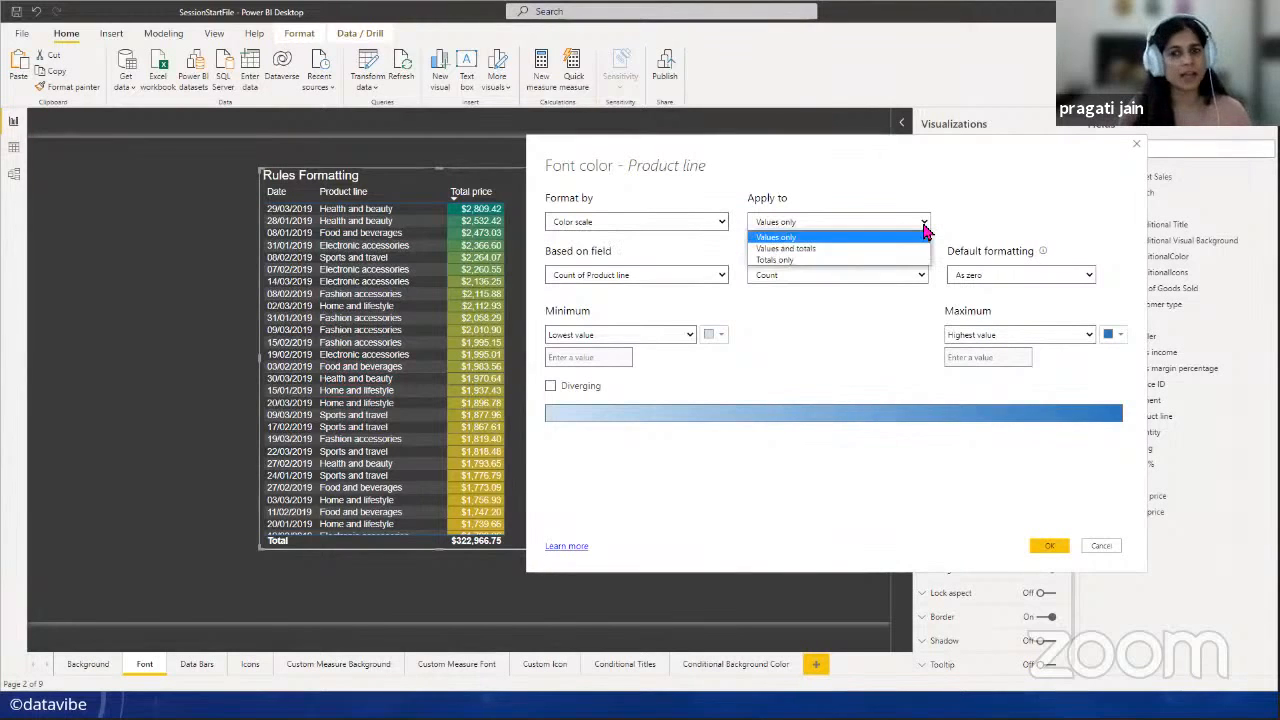
pyautogui.click(963, 218)
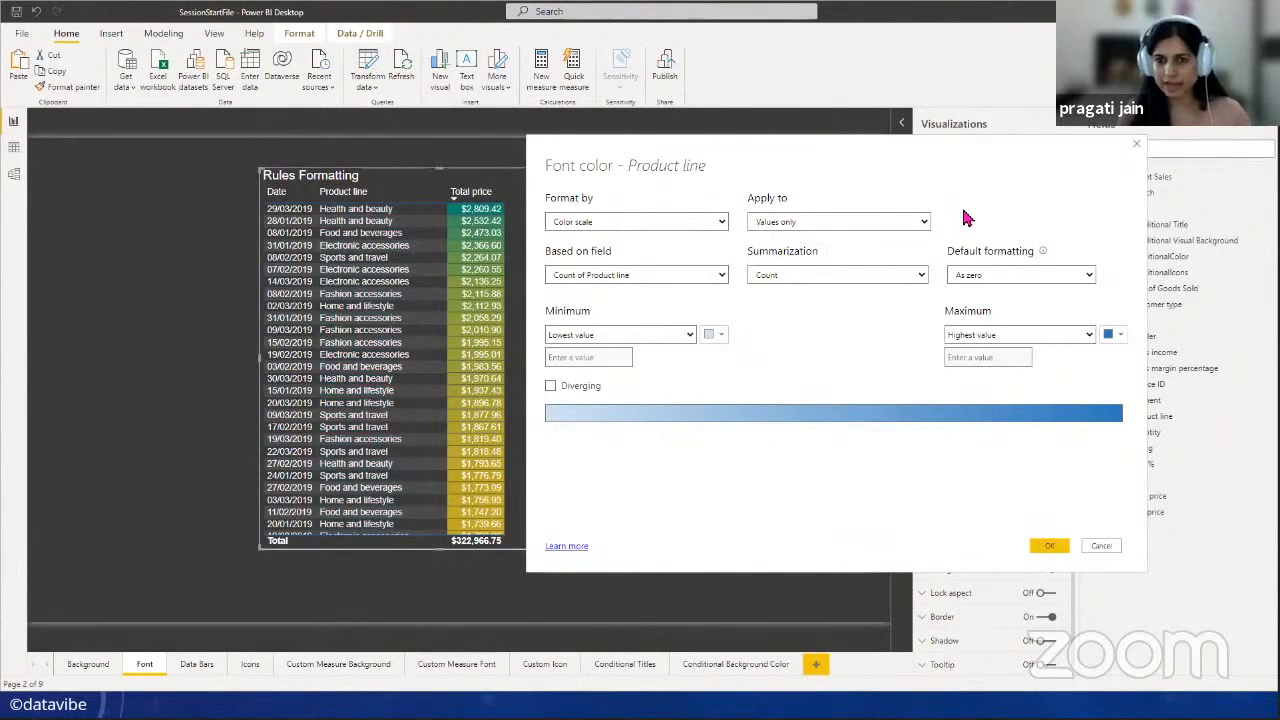
pyautogui.click(721, 277)
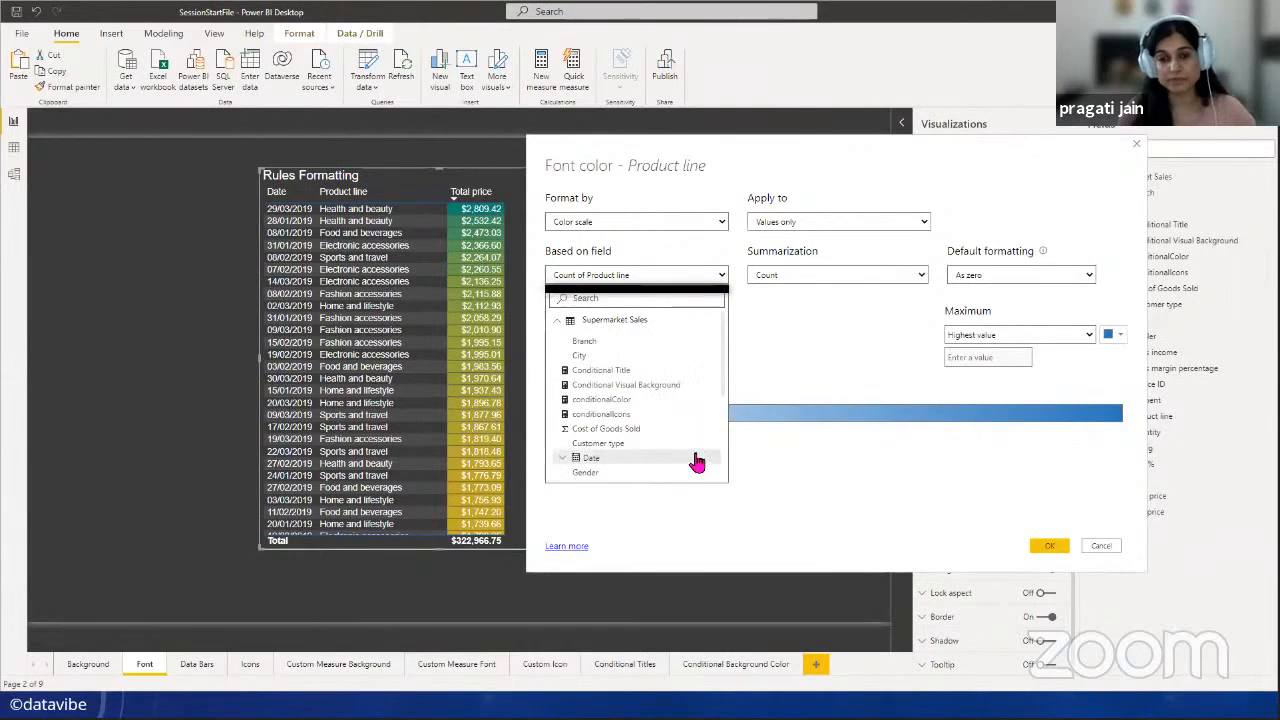
pyautogui.scroll(-3, 700, 420)
pyautogui.click(630, 460)
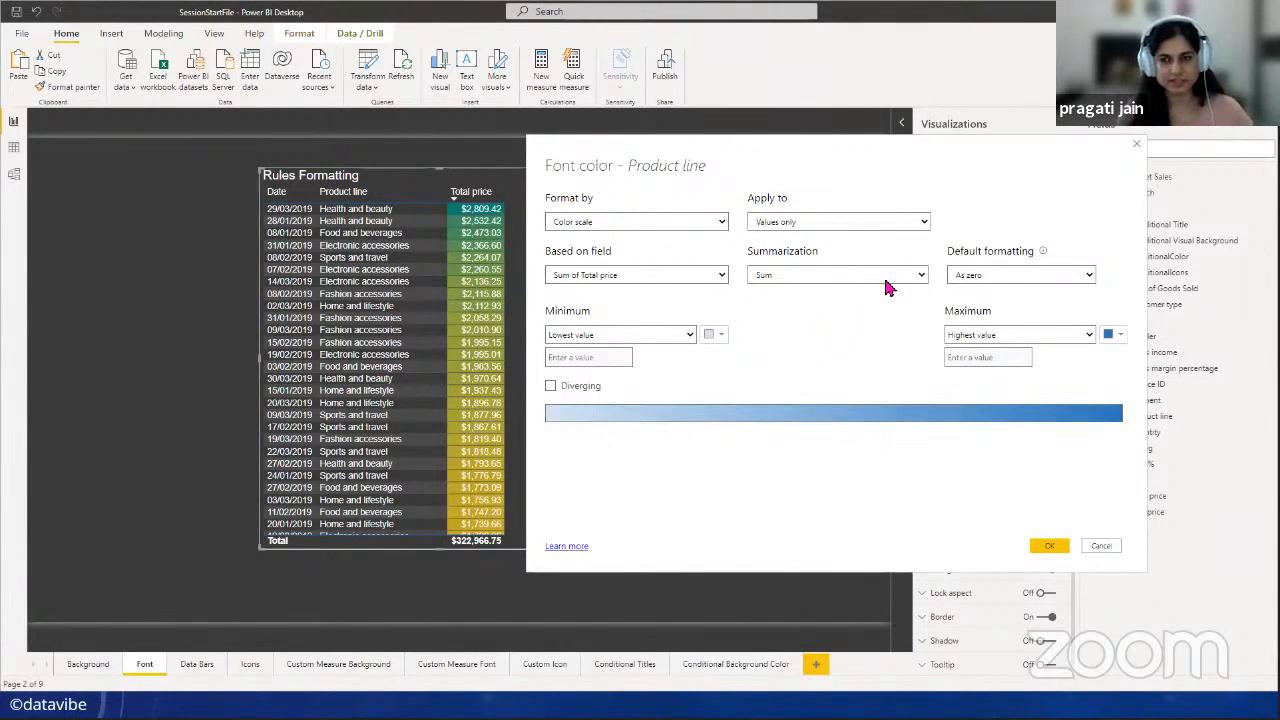
pyautogui.click(1005, 276)
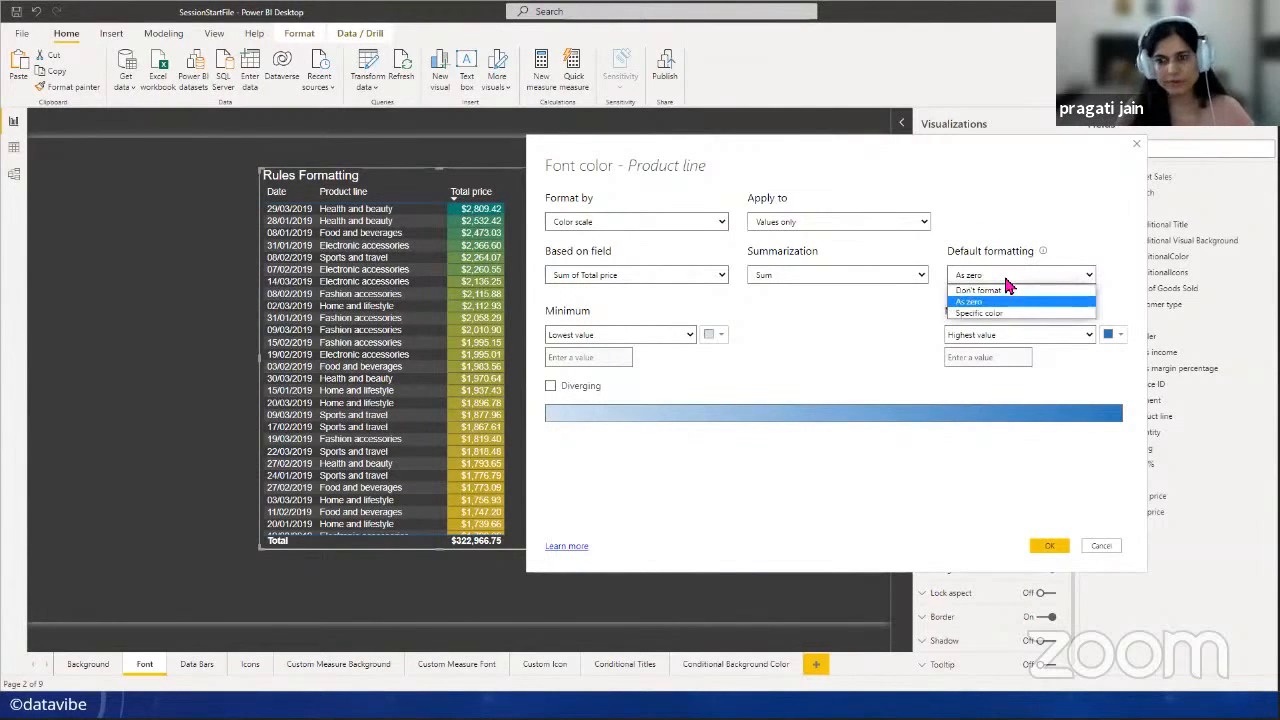
pyautogui.click(1095, 242)
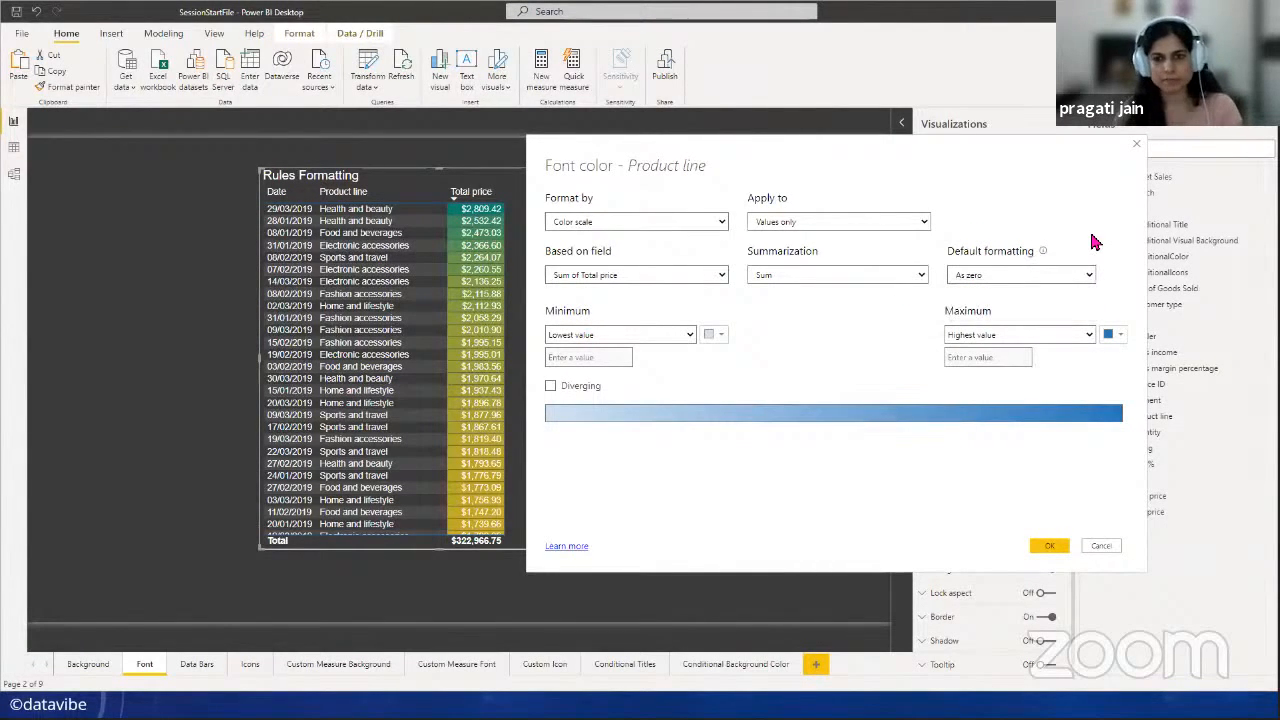
# - Make the font color scale diverging with a dark orange minimum and a dark teal green maximum, and apply it to Product line
pyautogui.click(550, 388)
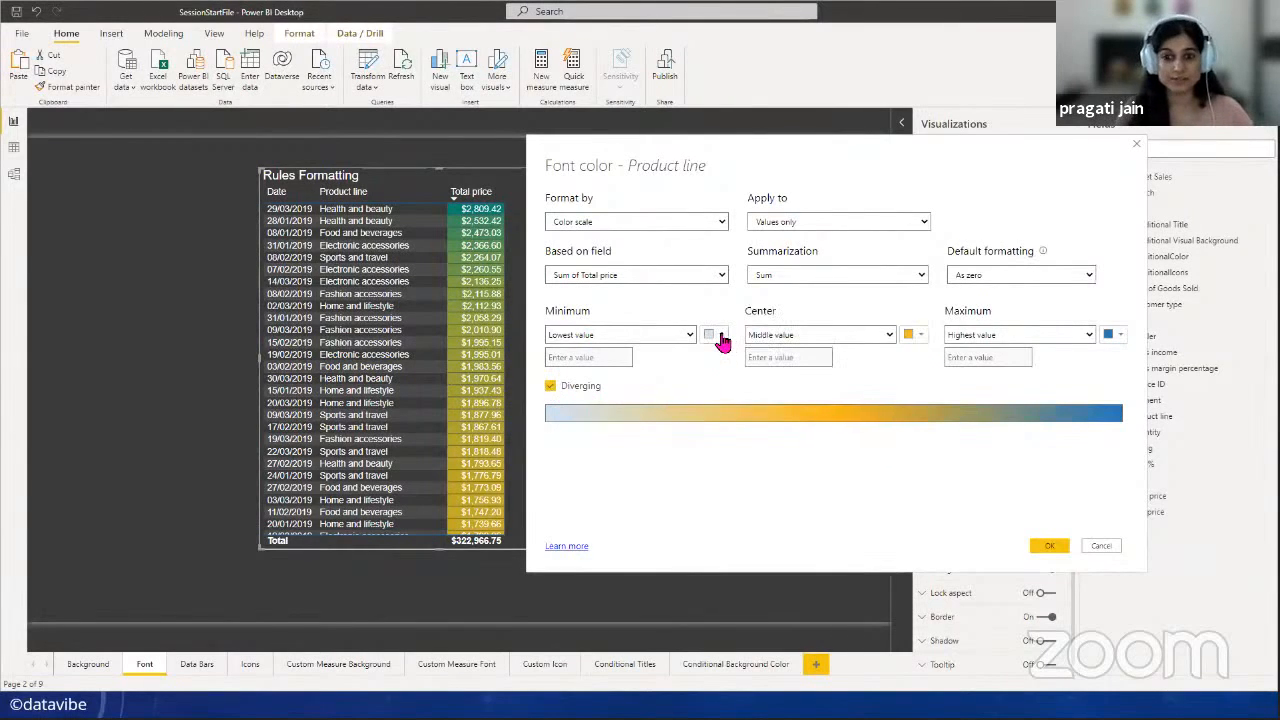
pyautogui.click(721, 338)
pyautogui.click(879, 443)
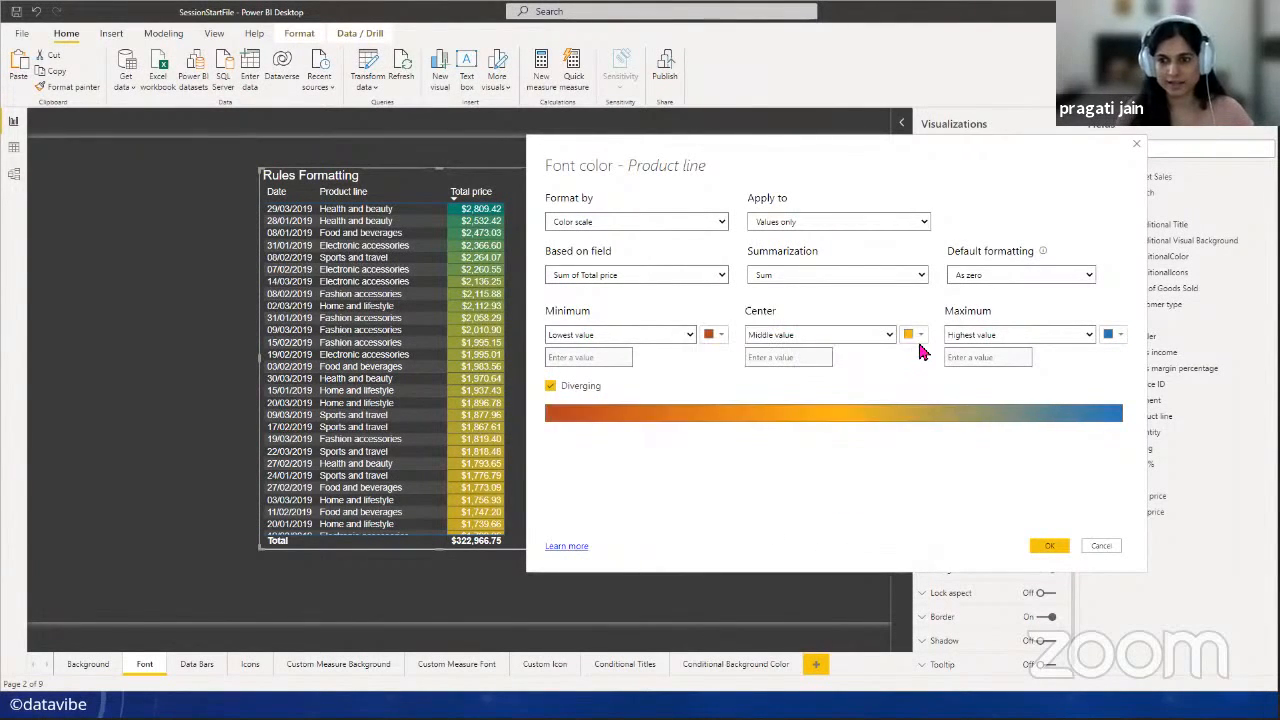
pyautogui.click(1120, 338)
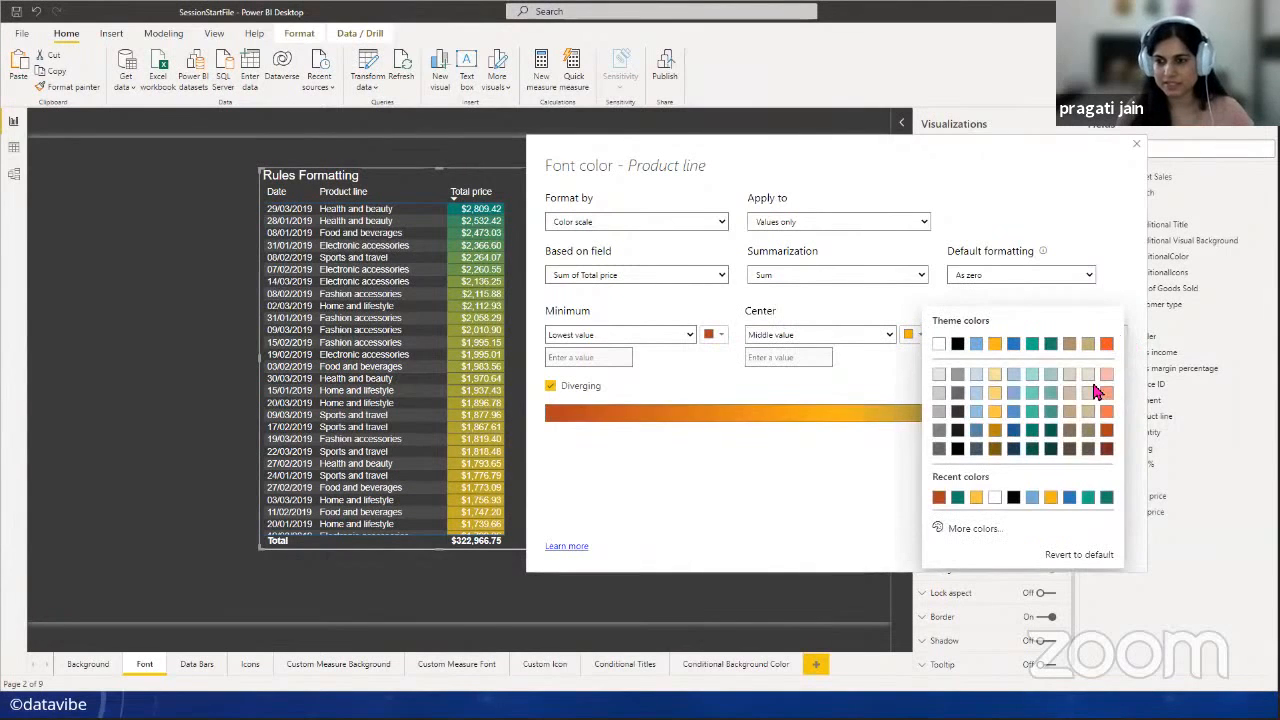
pyautogui.click(1050, 431)
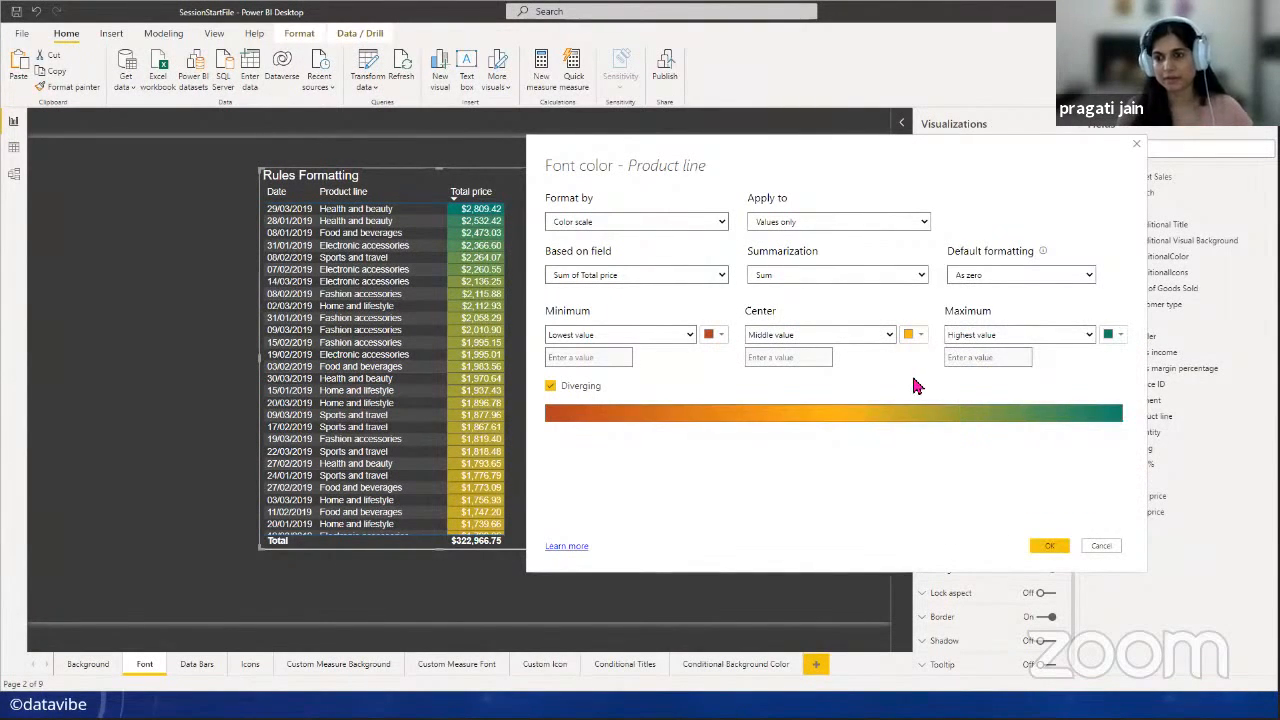
pyautogui.click(1049, 545)
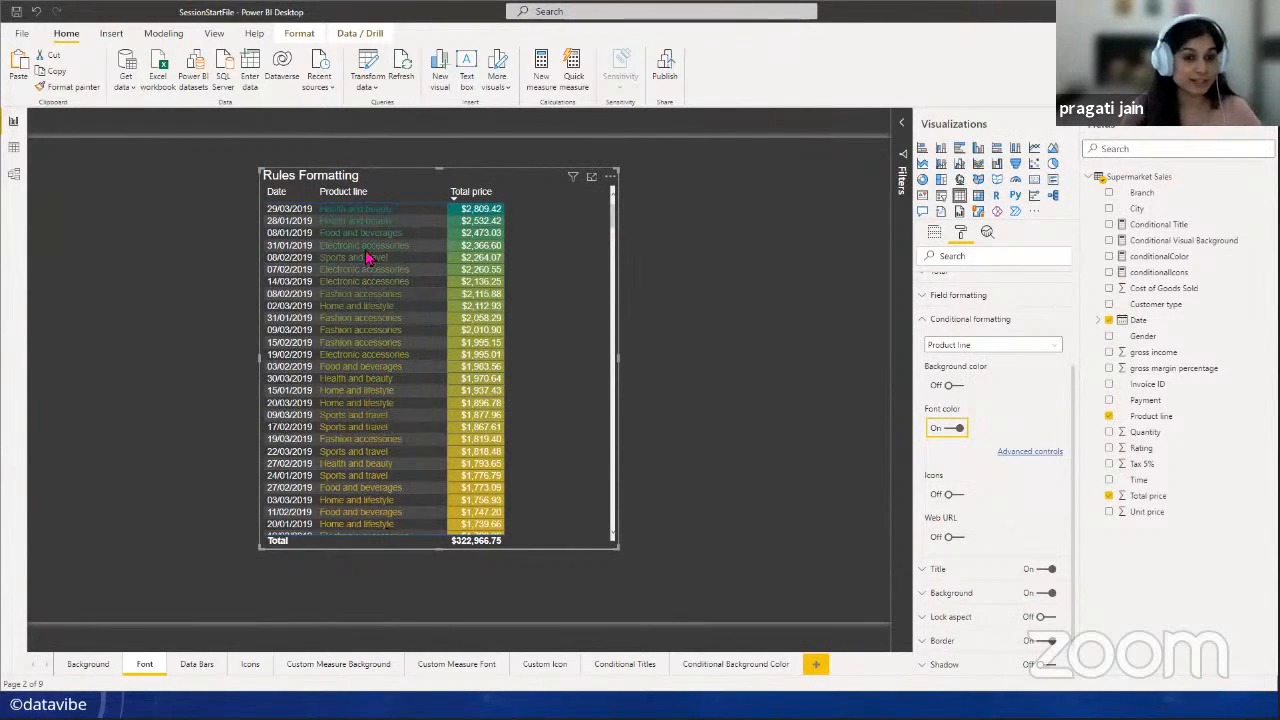
pyautogui.scroll(-20, 357, 342)
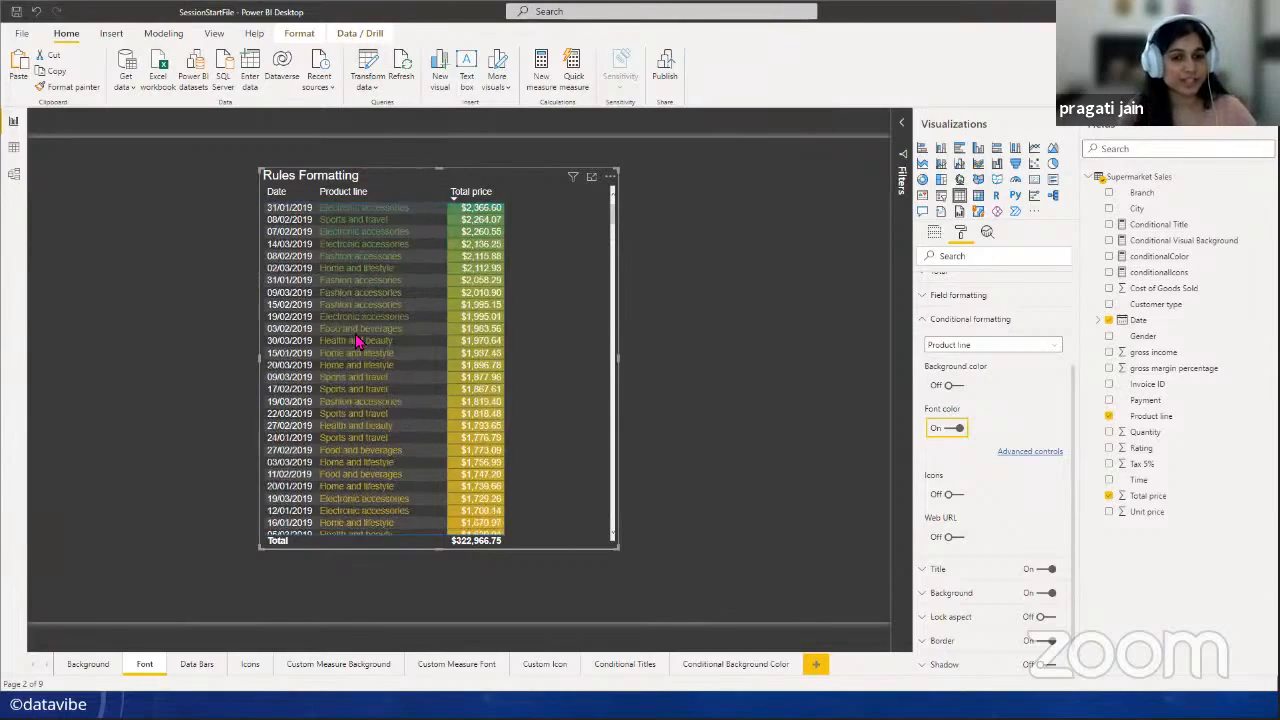
pyautogui.scroll(-20, 357, 342)
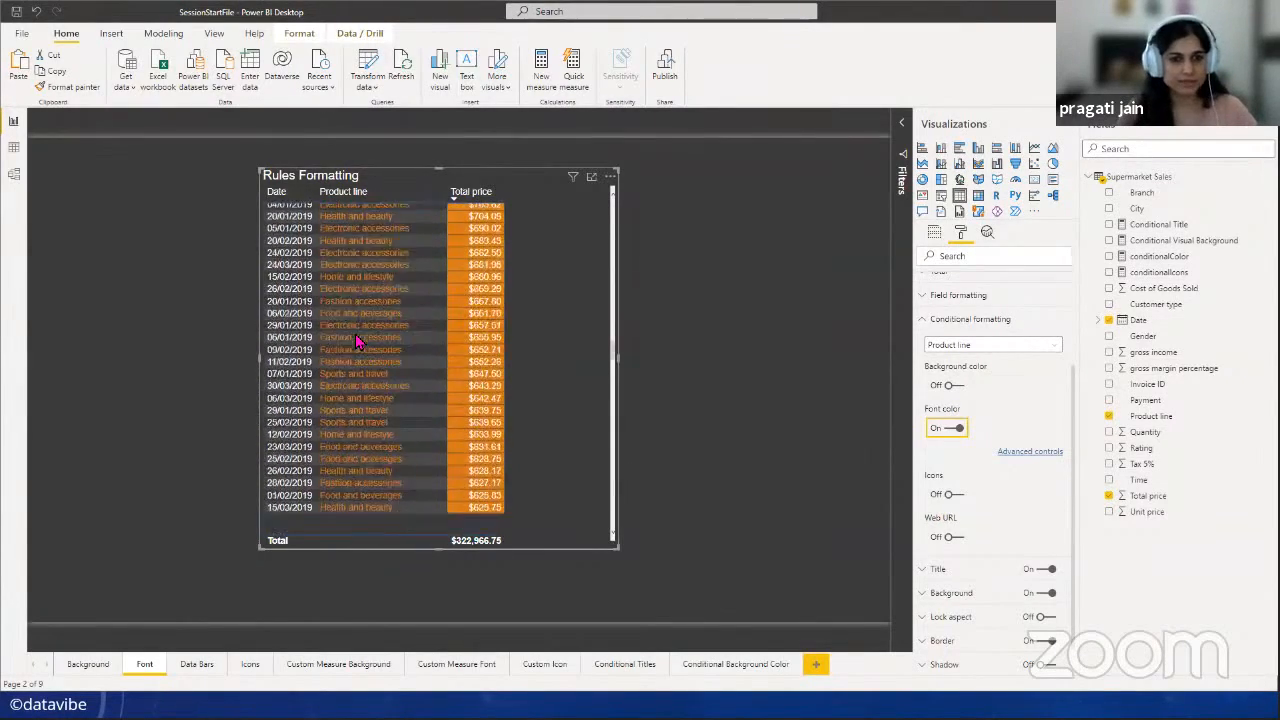
pyautogui.scroll(20, 357, 342)
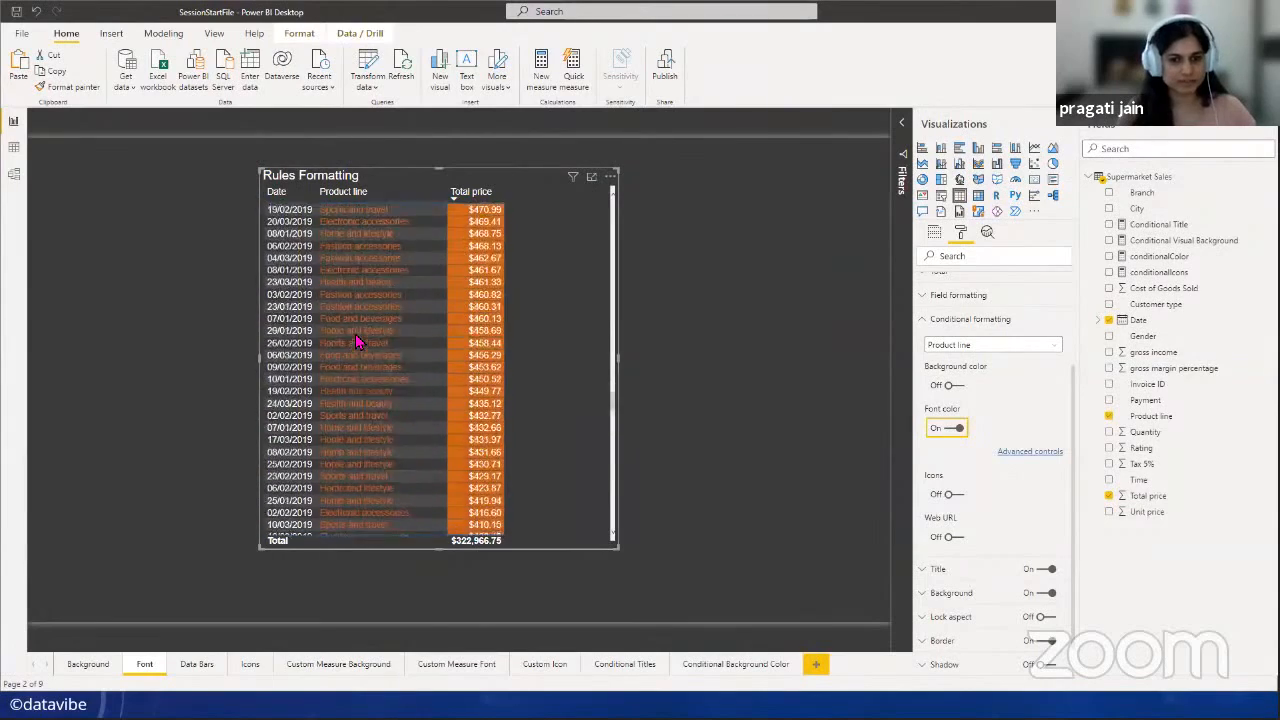
# - Narrow the Rules Formatting table to remove its empty space and move it to the page's upper-left area
pyautogui.scroll(15, 357, 342)
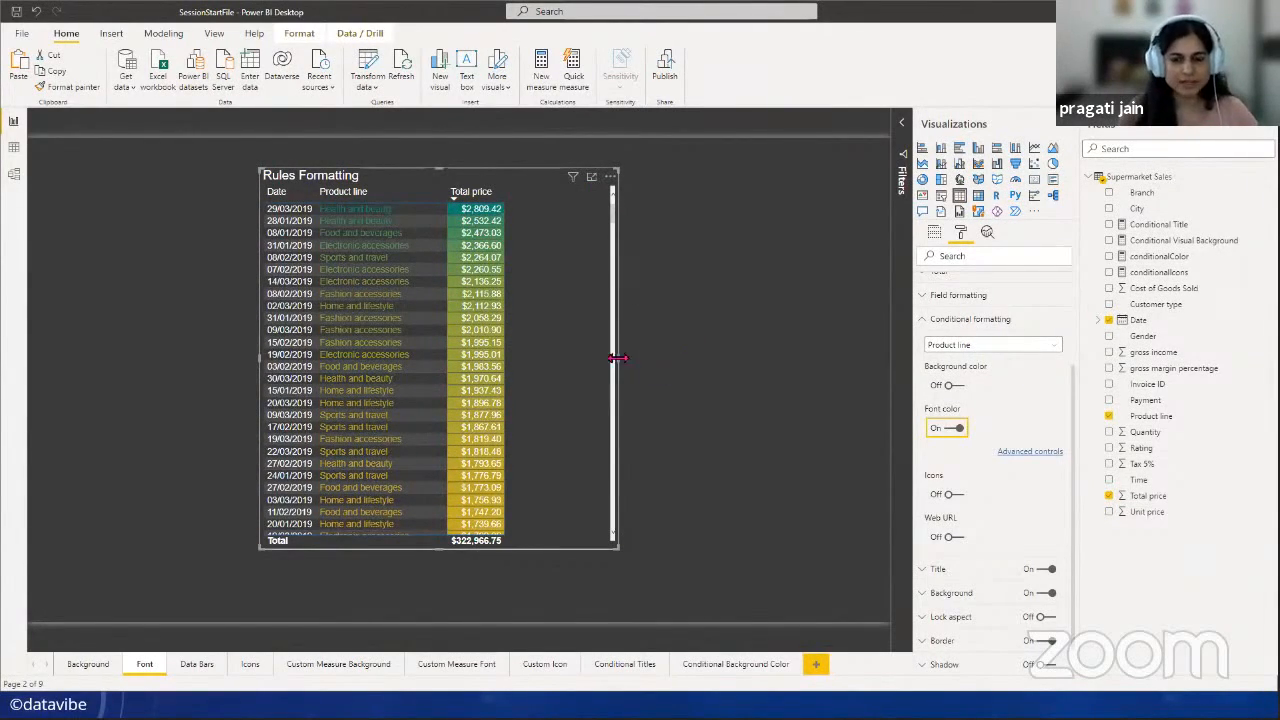
pyautogui.moveTo(612, 362); pyautogui.dragTo(546, 363)
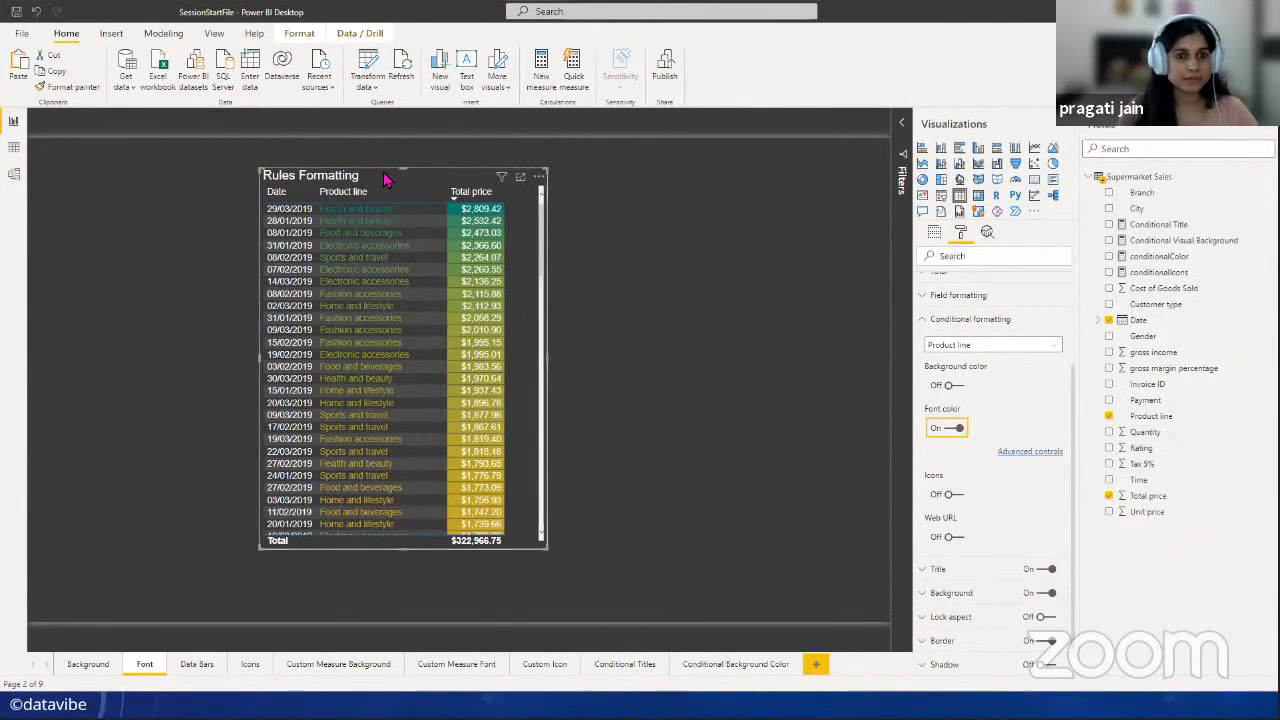
pyautogui.moveTo(383, 180); pyautogui.dragTo(171, 169)
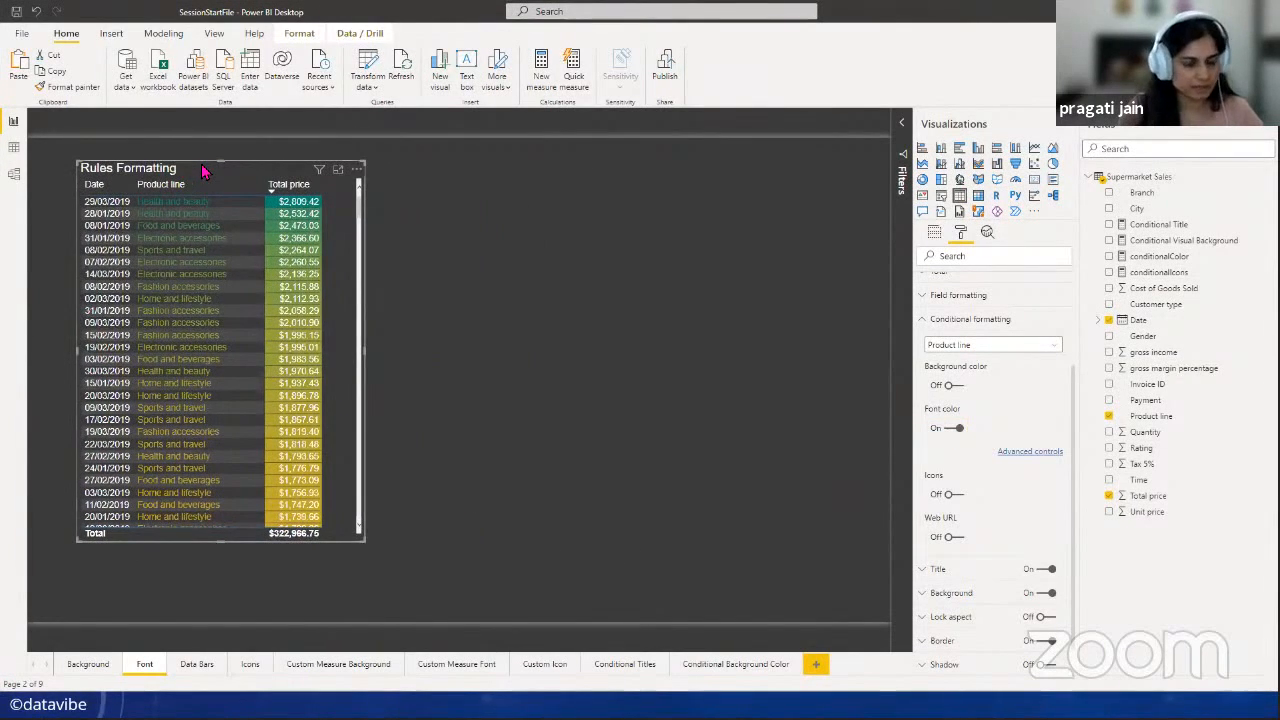
# - Change the table's title text to "Font Color Formatting"
pyautogui.click(924, 321)
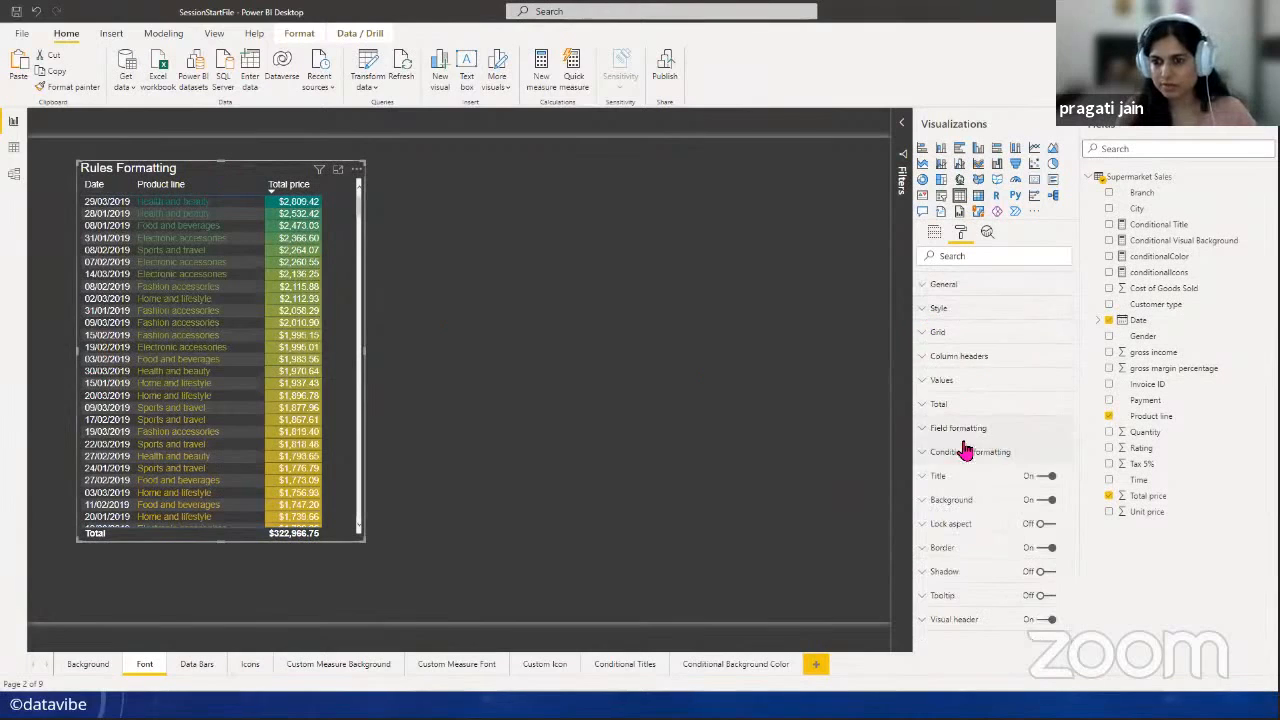
pyautogui.click(933, 478)
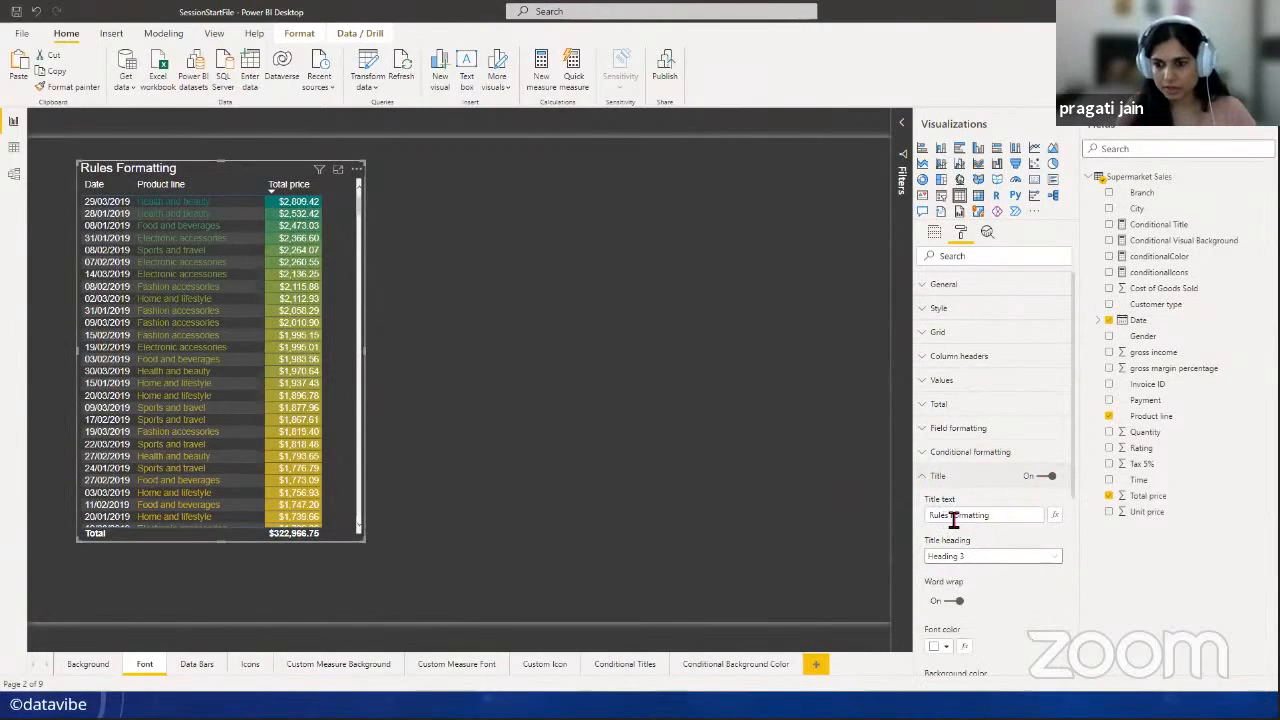
pyautogui.moveTo(951, 516); pyautogui.dragTo(928, 518)
pyautogui.write('Font Co')
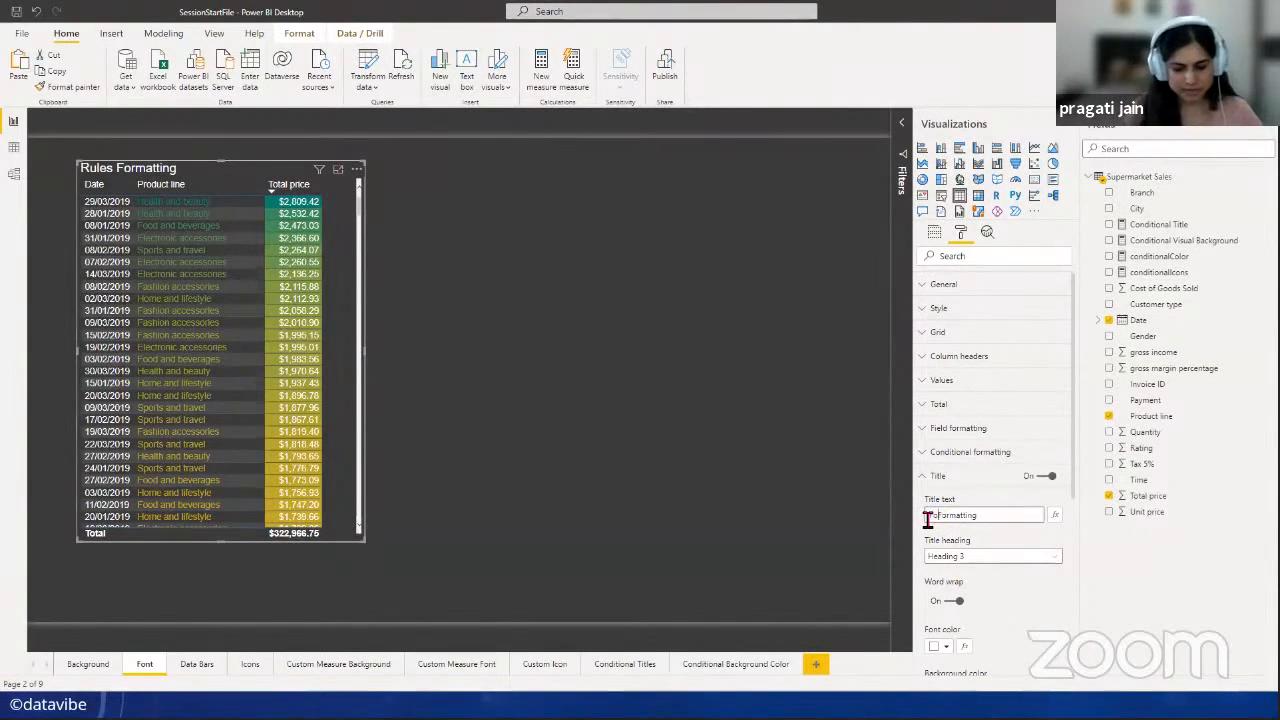
pyautogui.write('lor')
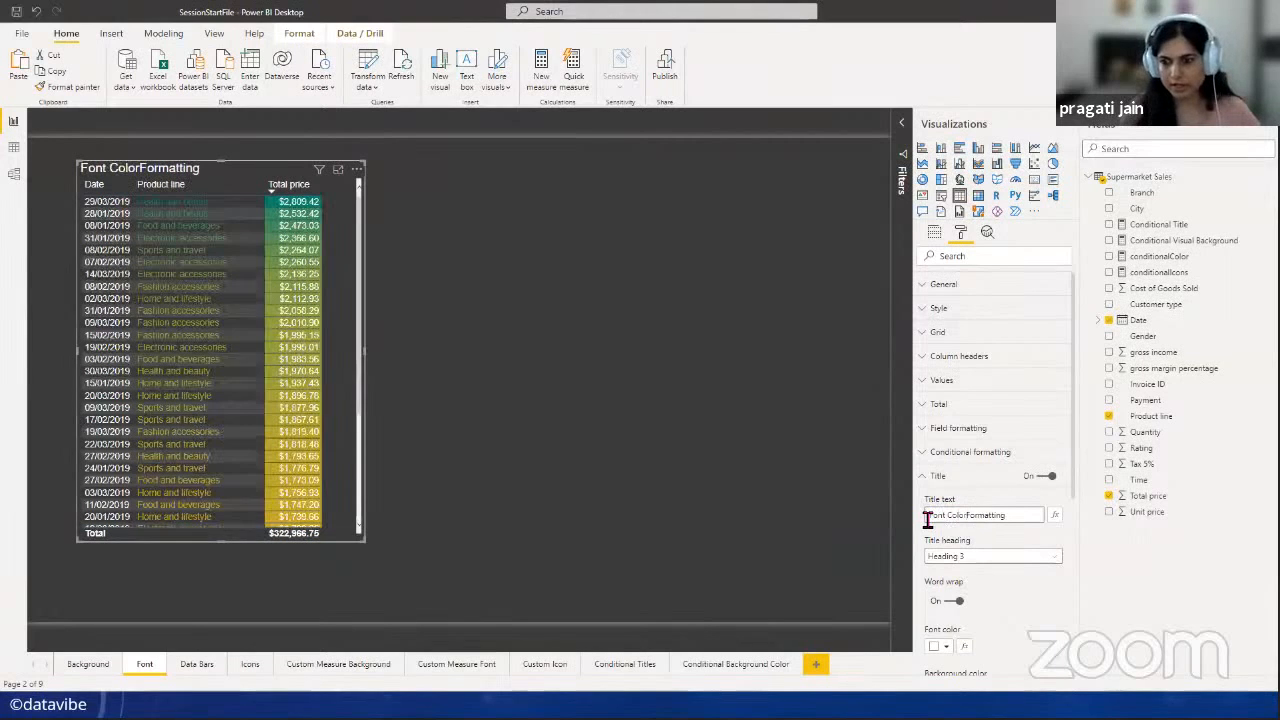
pyautogui.click(642, 441)
# - Duplicate the Font Color Formatting table and place the copy beside the original, aligned along its top edge
pyautogui.click(236, 173)
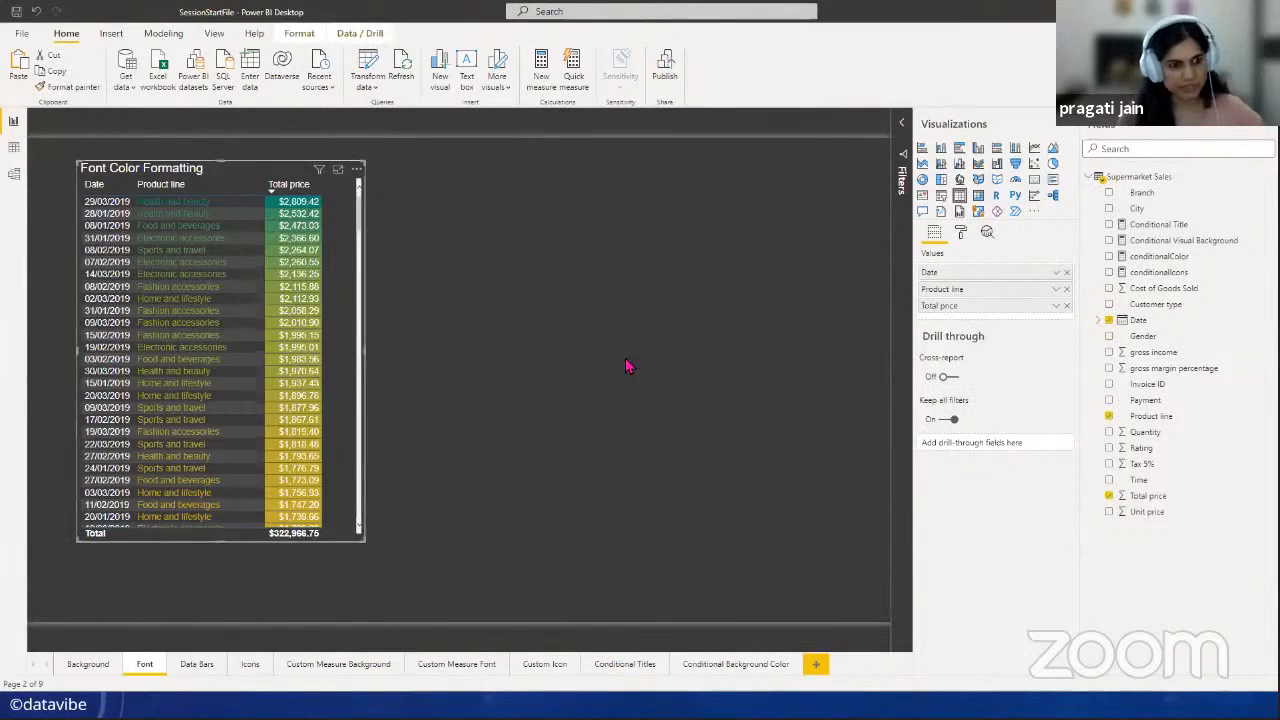
pyautogui.moveTo(210, 169); pyautogui.dragTo(217, 176)
pyautogui.hotkey('ctrl', 'c')
pyautogui.hotkey('ctrl', 'v')
pyautogui.moveTo(269, 224); pyautogui.dragTo(523, 166)
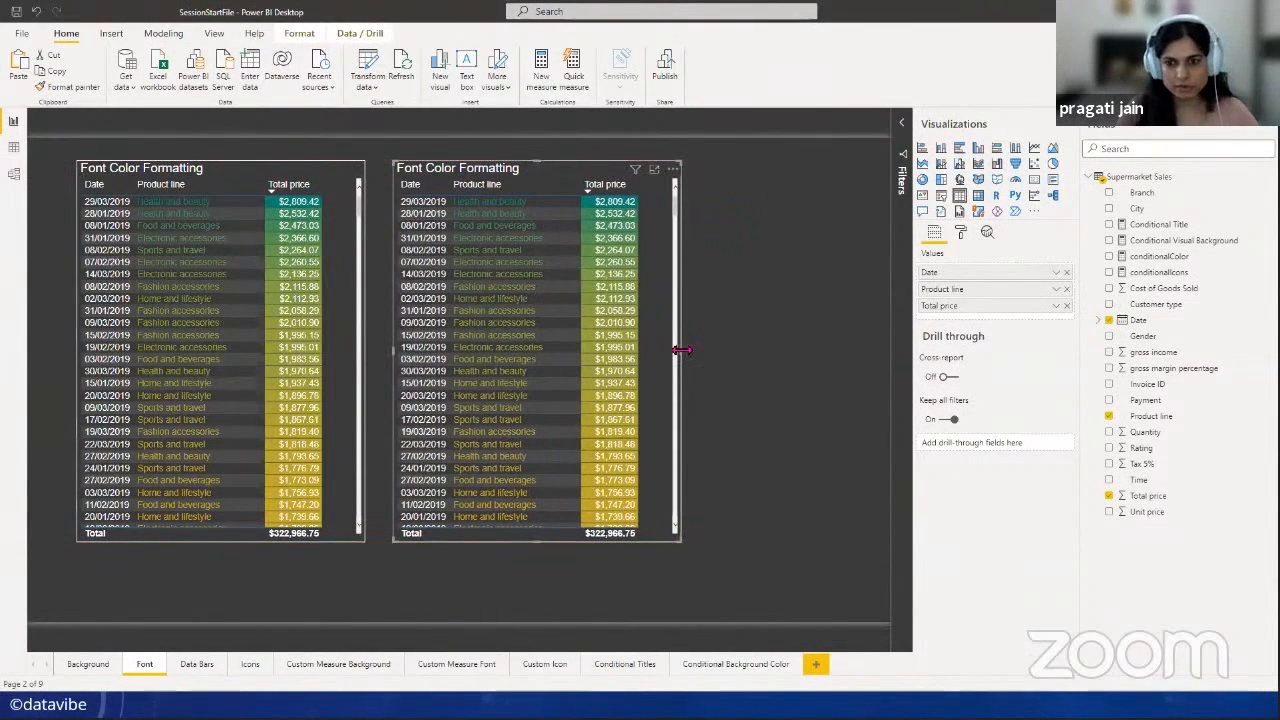
# - Widen the duplicated table and add Quantity as its last column
pyautogui.moveTo(677, 354); pyautogui.dragTo(763, 349)
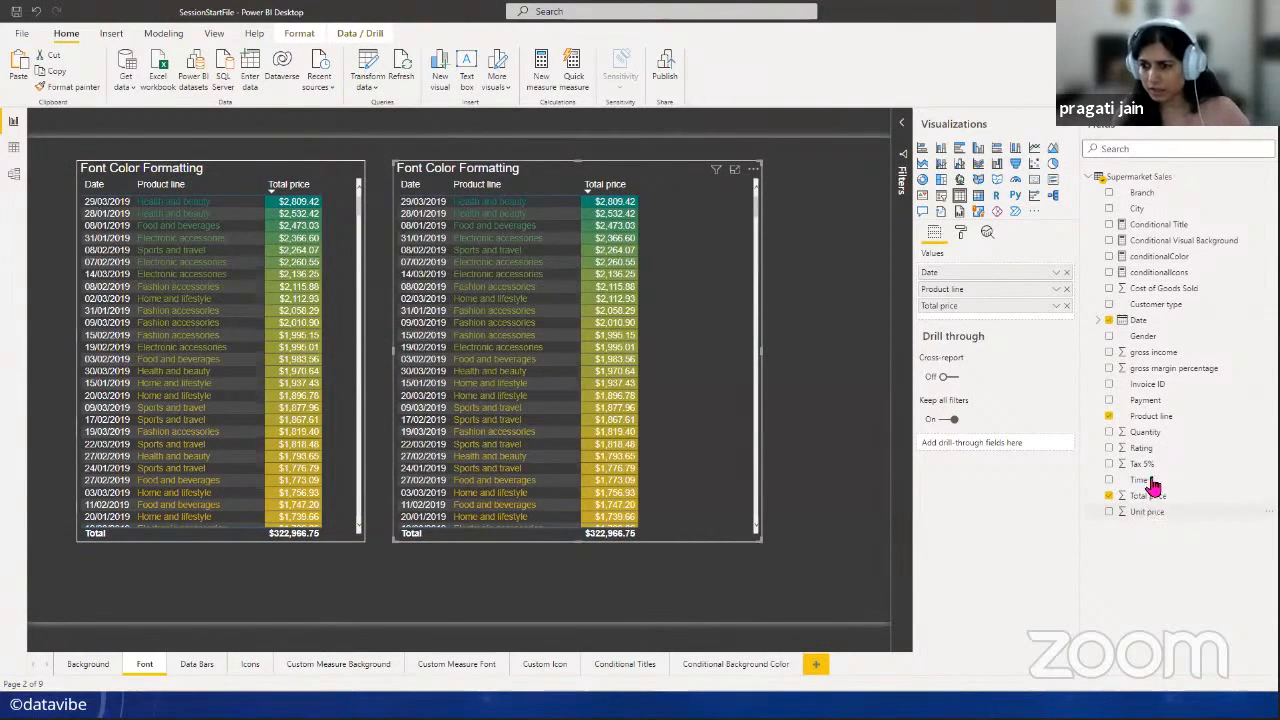
pyautogui.moveTo(1142, 436); pyautogui.dragTo(1055, 370)
pyautogui.moveTo(980, 320); pyautogui.dragTo(988, 330)
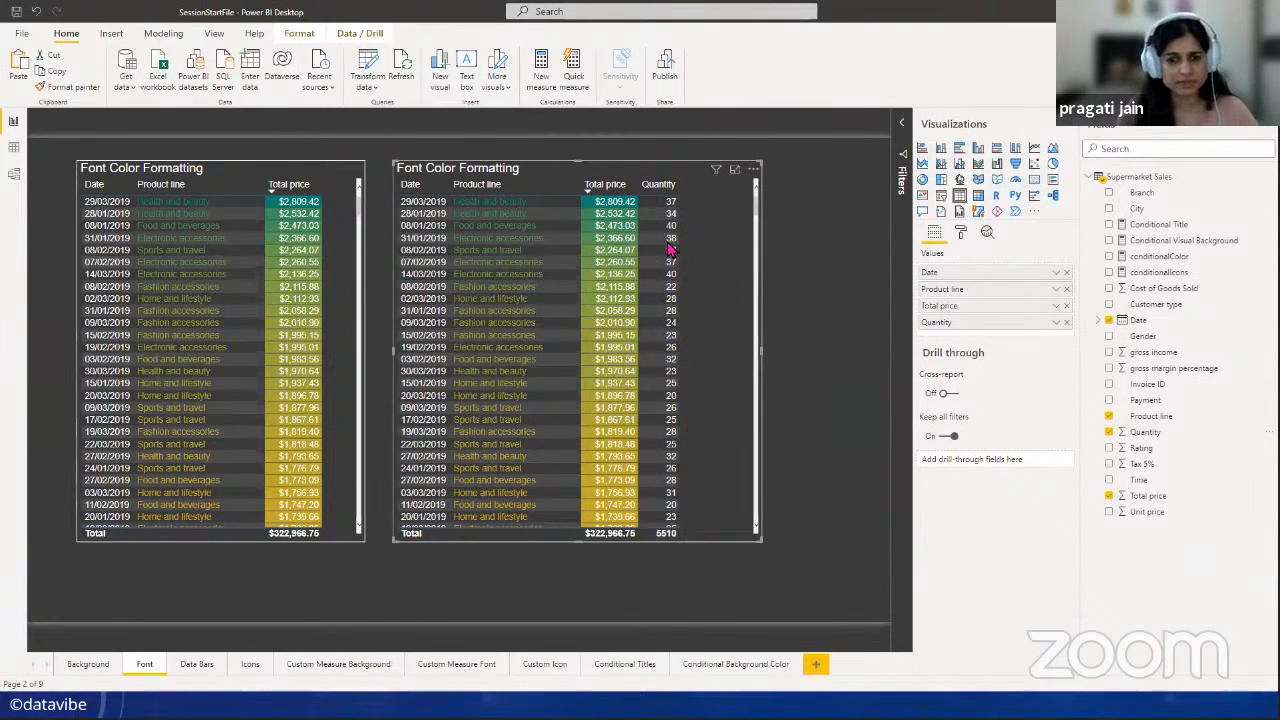
# - Sort the duplicated table by Quantity in descending and ascending order, and finally by Date with the newest first
pyautogui.click(652, 193)
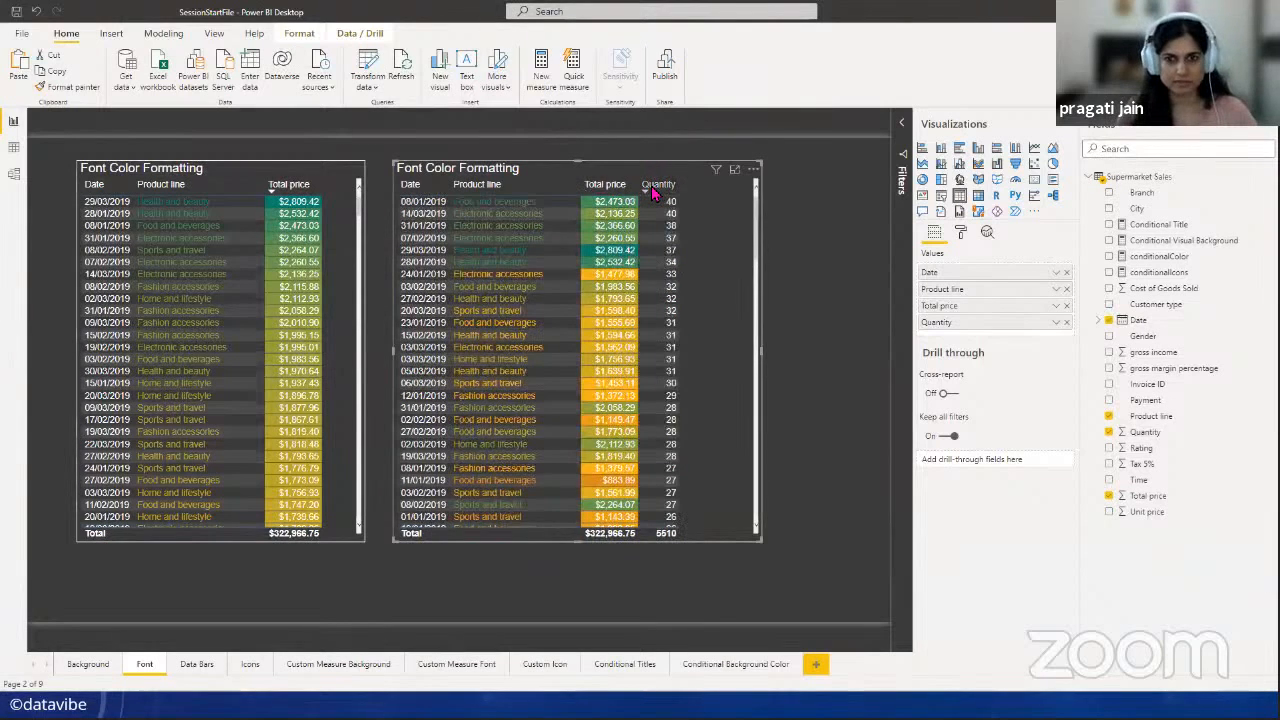
pyautogui.click(652, 193)
pyautogui.click(652, 193)
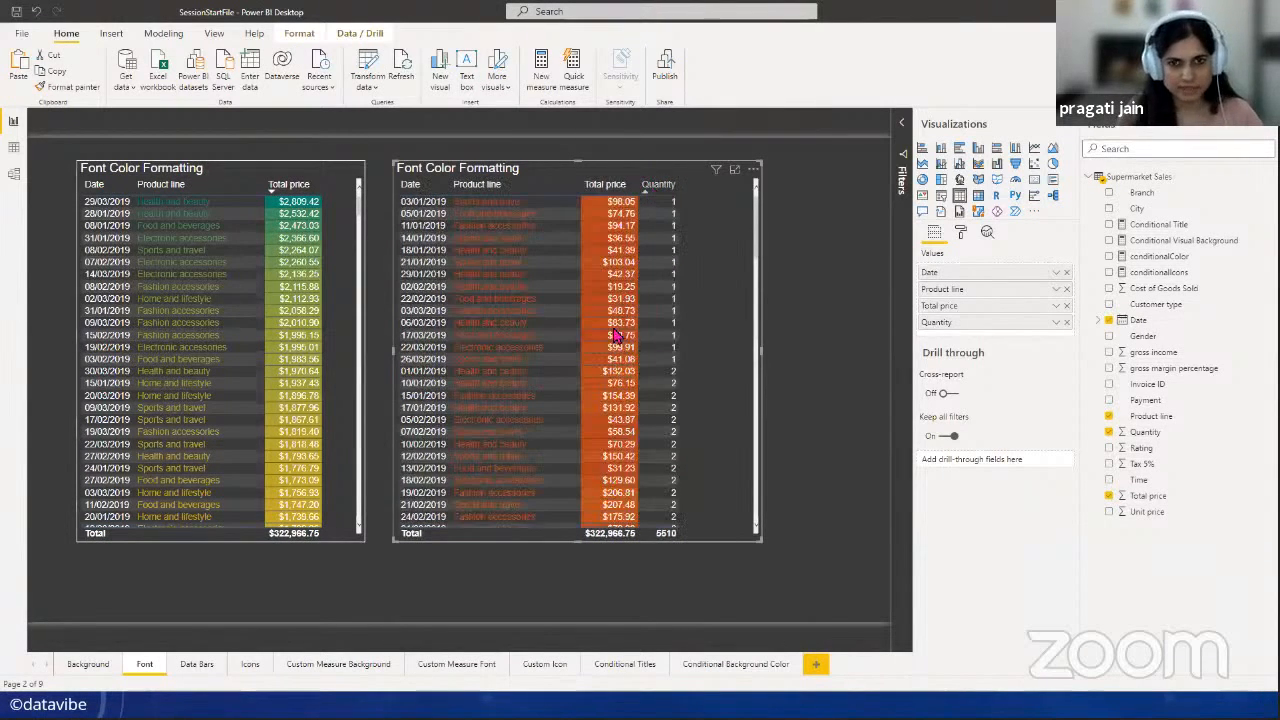
pyautogui.click(417, 189)
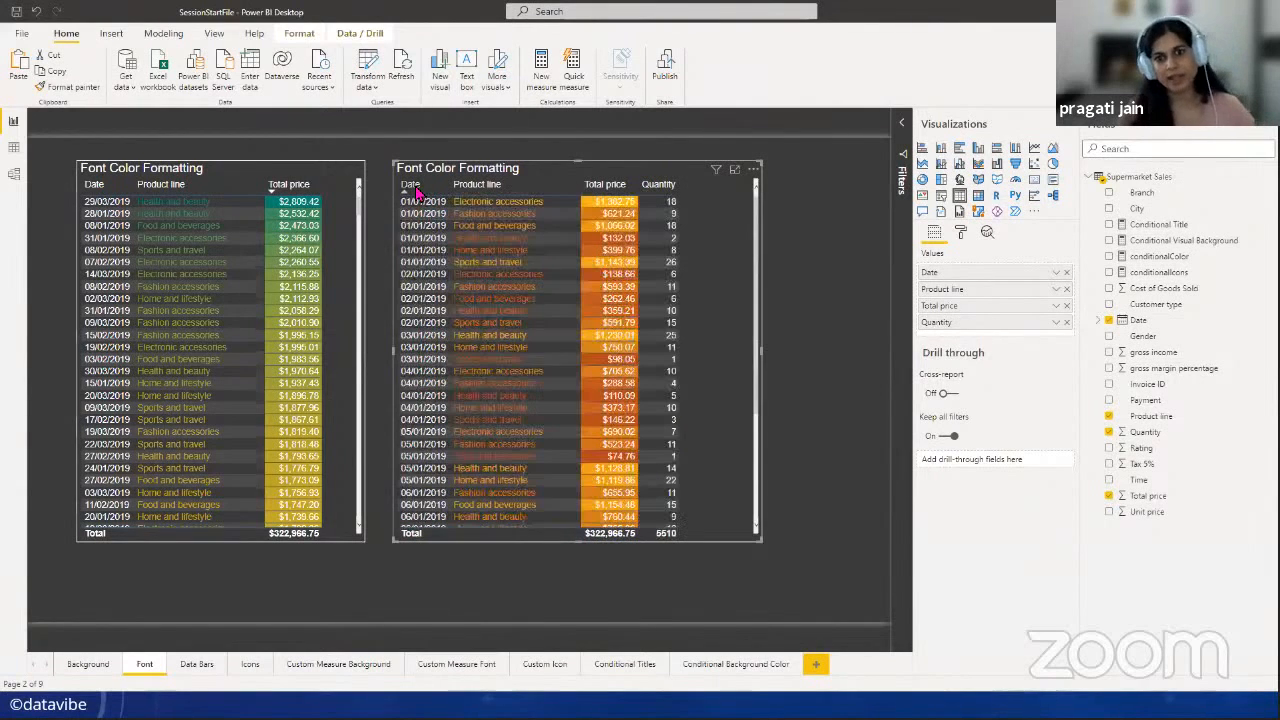
pyautogui.click(415, 188)
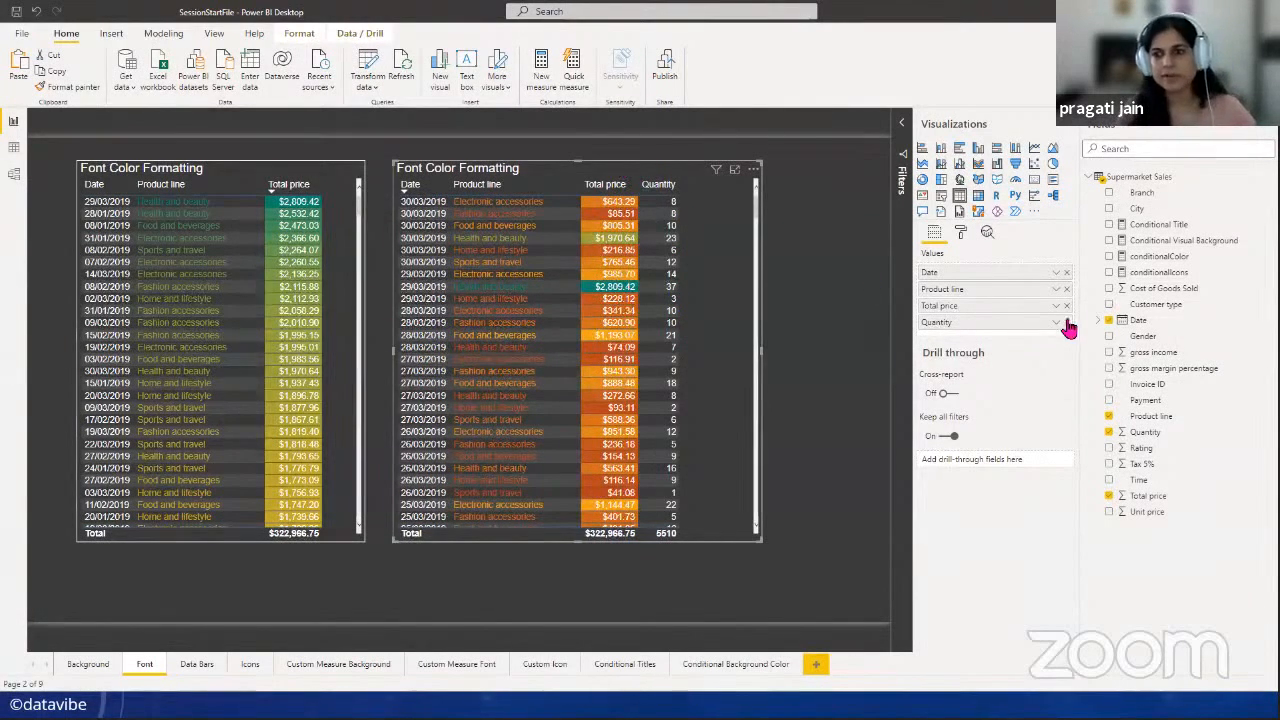
# - Switch the Product line font color formatting of the duplicated table to Rules
pyautogui.click(960, 240)
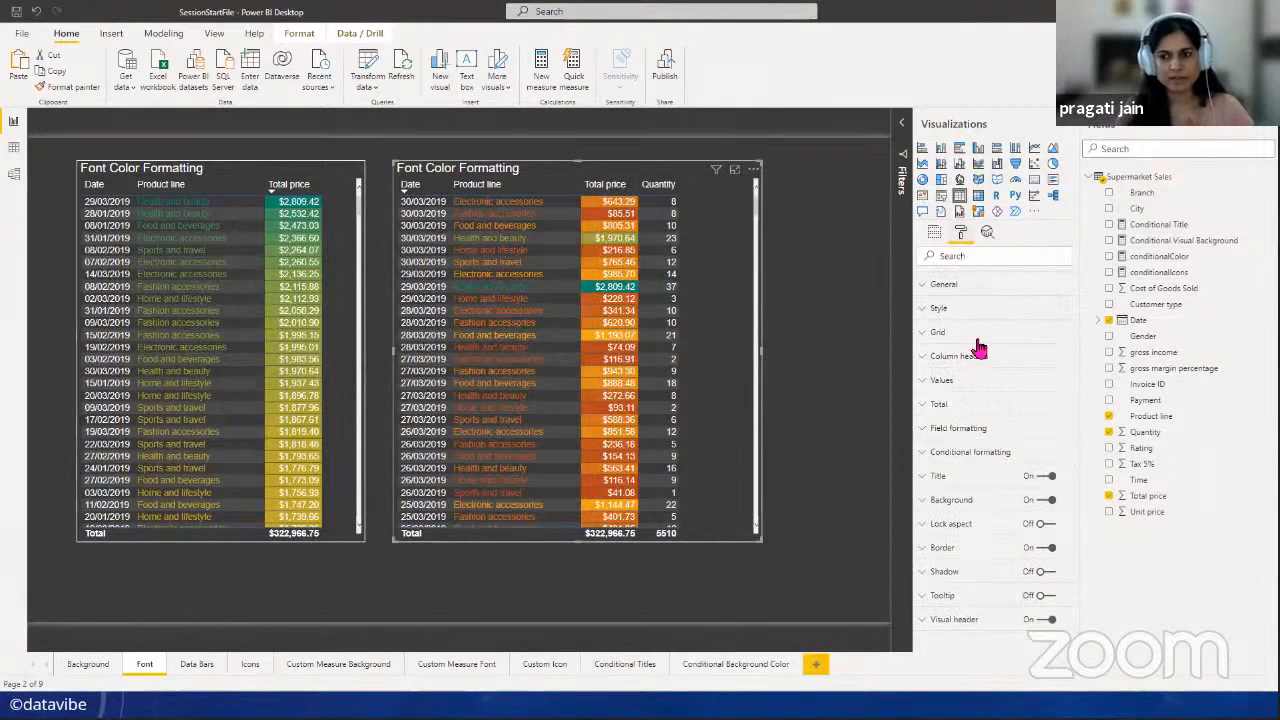
pyautogui.click(967, 460)
pyautogui.scroll(-3, 1003, 530)
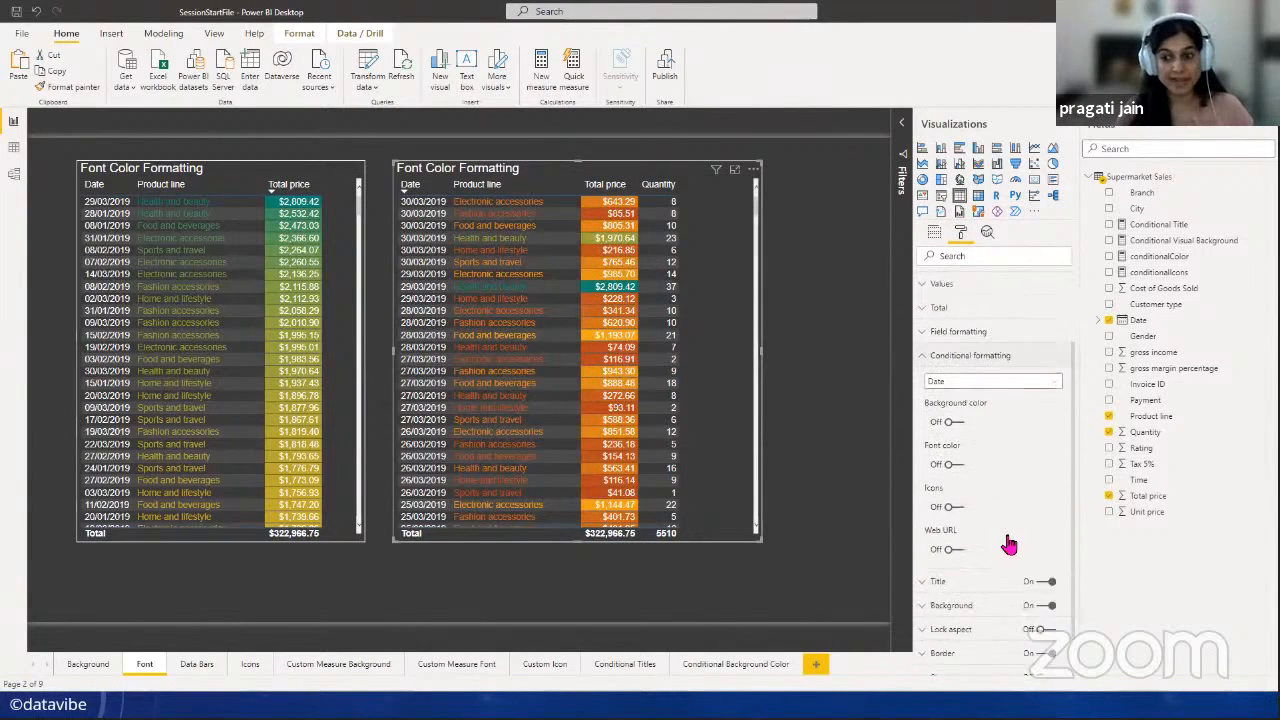
pyautogui.click(1049, 350)
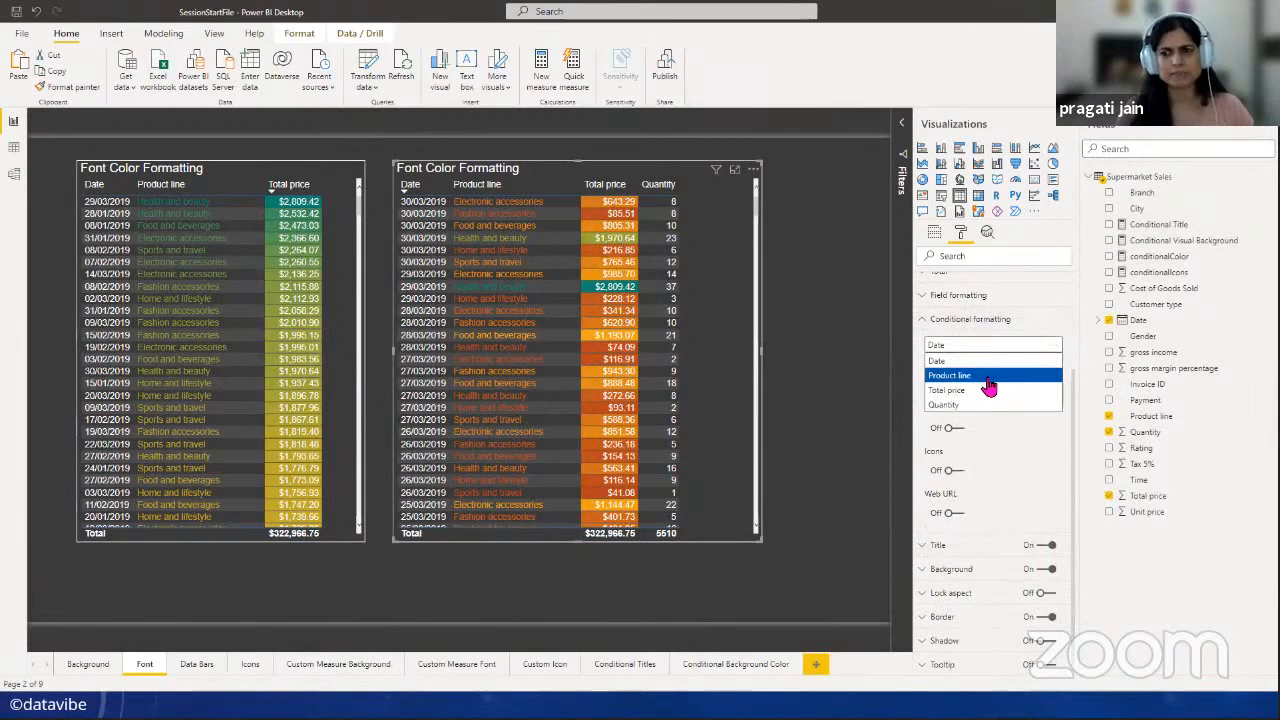
pyautogui.click(987, 375)
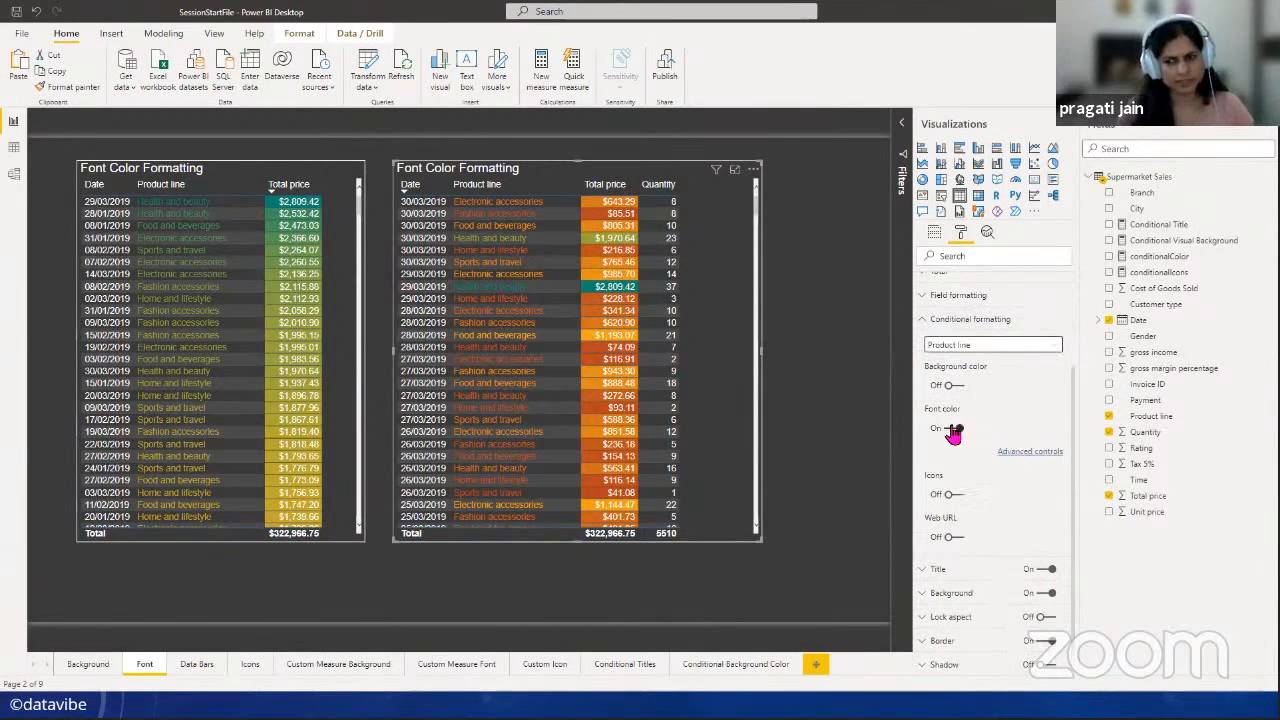
pyautogui.click(1020, 455)
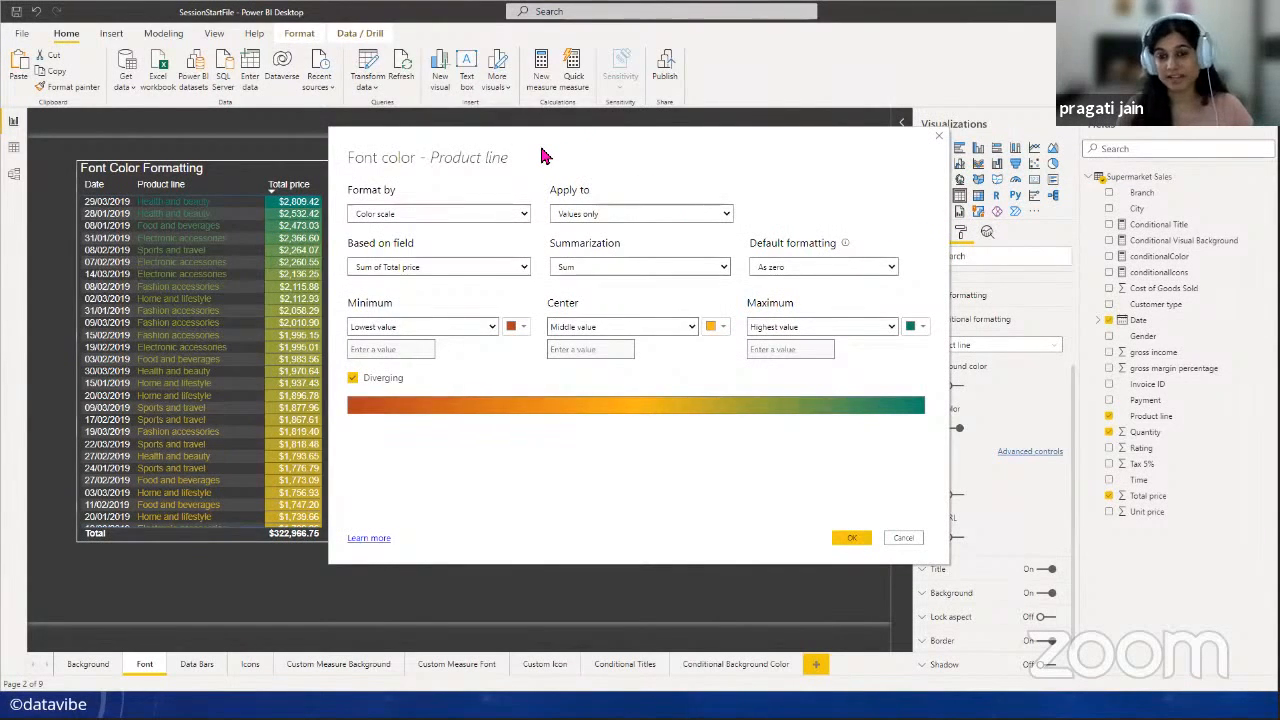
pyautogui.moveTo(543, 157); pyautogui.dragTo(900, 143)
pyautogui.click(876, 204)
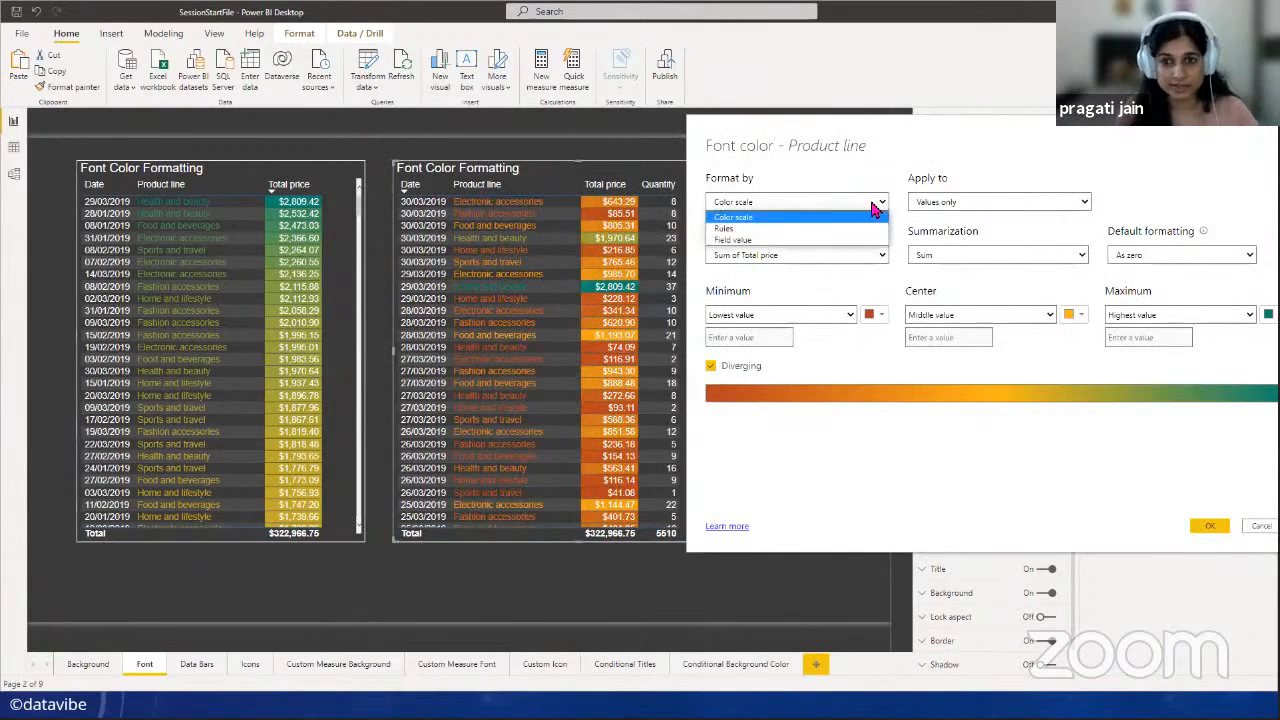
pyautogui.click(835, 229)
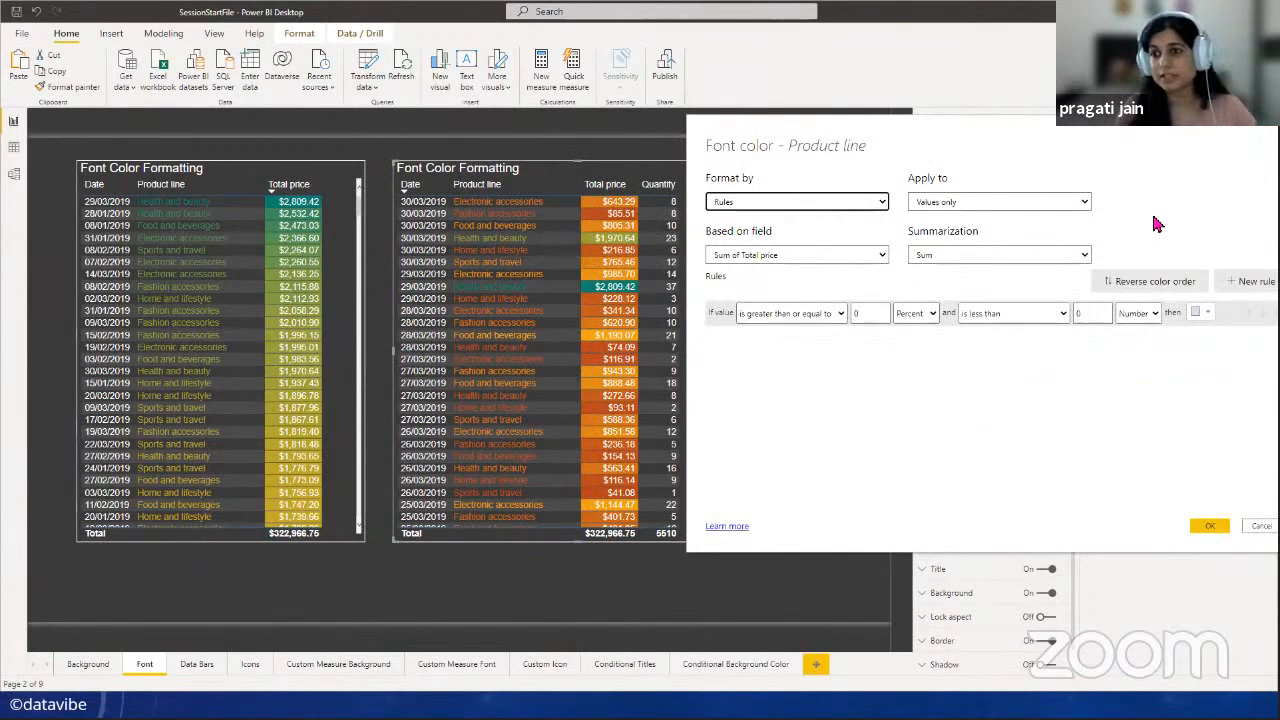
# - Try Count as the summarization of Total price for the font color rules, and return it to Sum
pyautogui.click(881, 256)
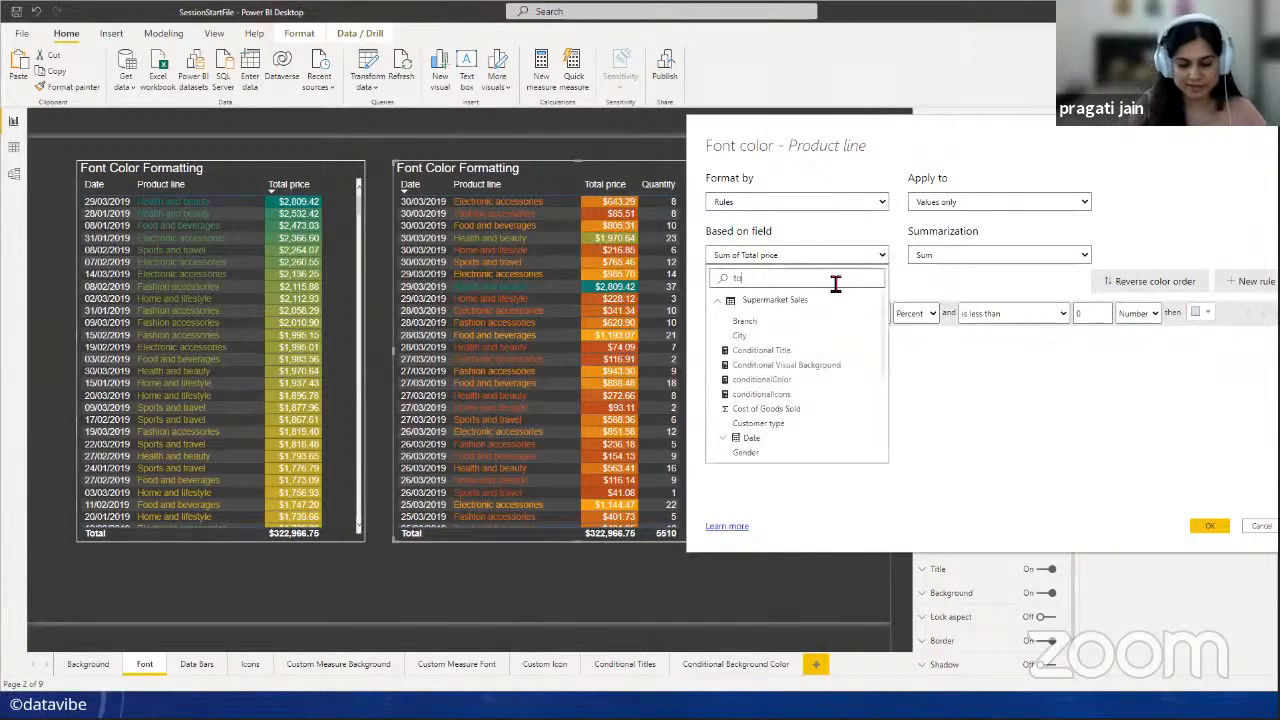
pyautogui.click(820, 314)
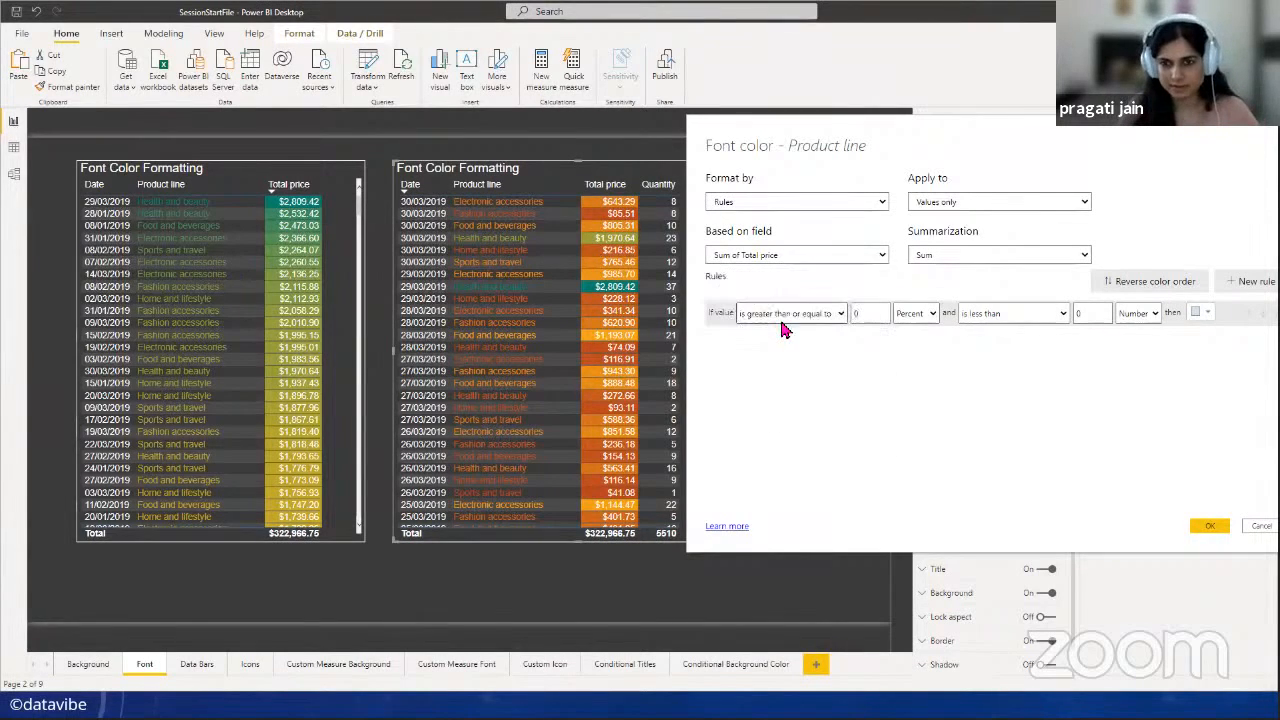
pyautogui.click(1083, 258)
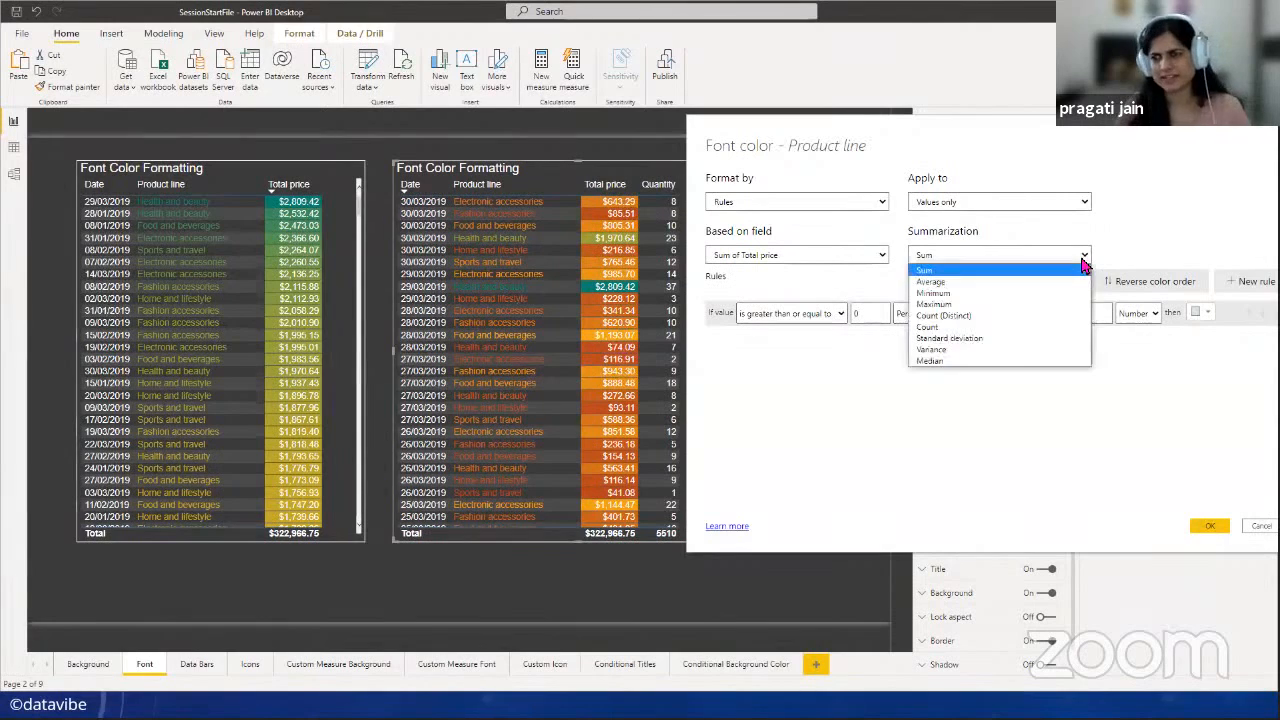
pyautogui.click(958, 330)
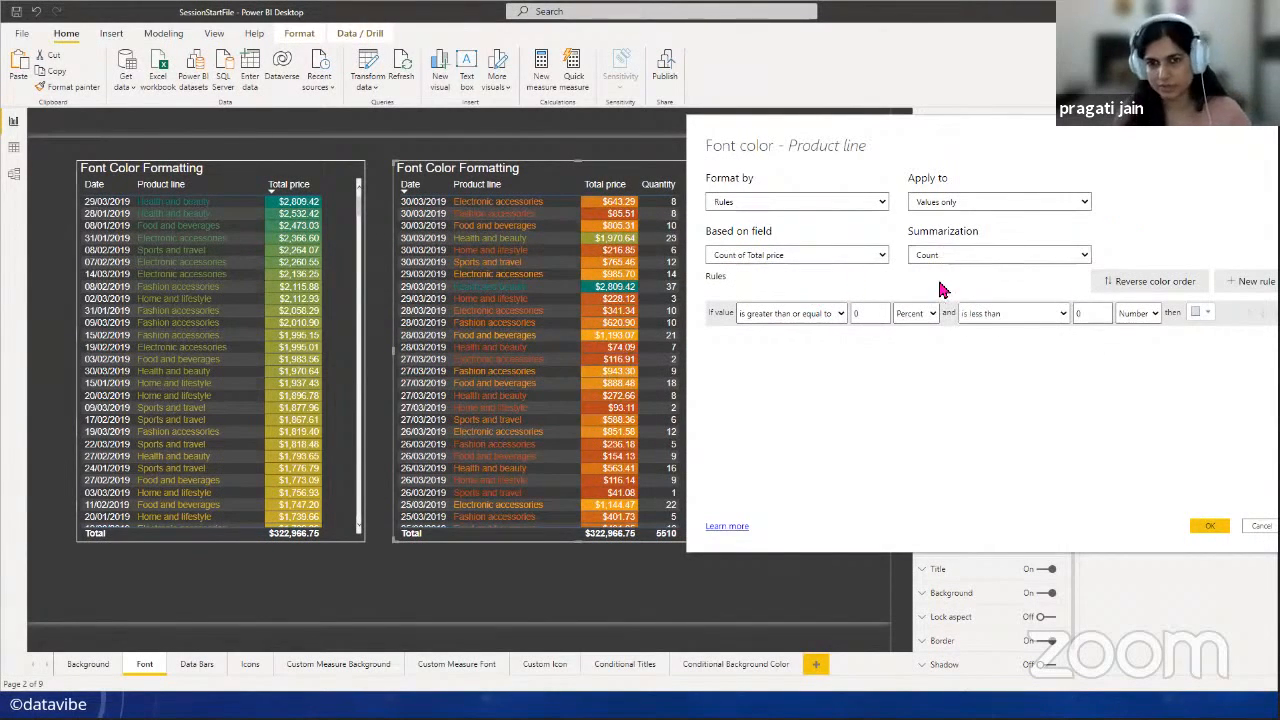
pyautogui.click(1083, 258)
pyautogui.click(1017, 276)
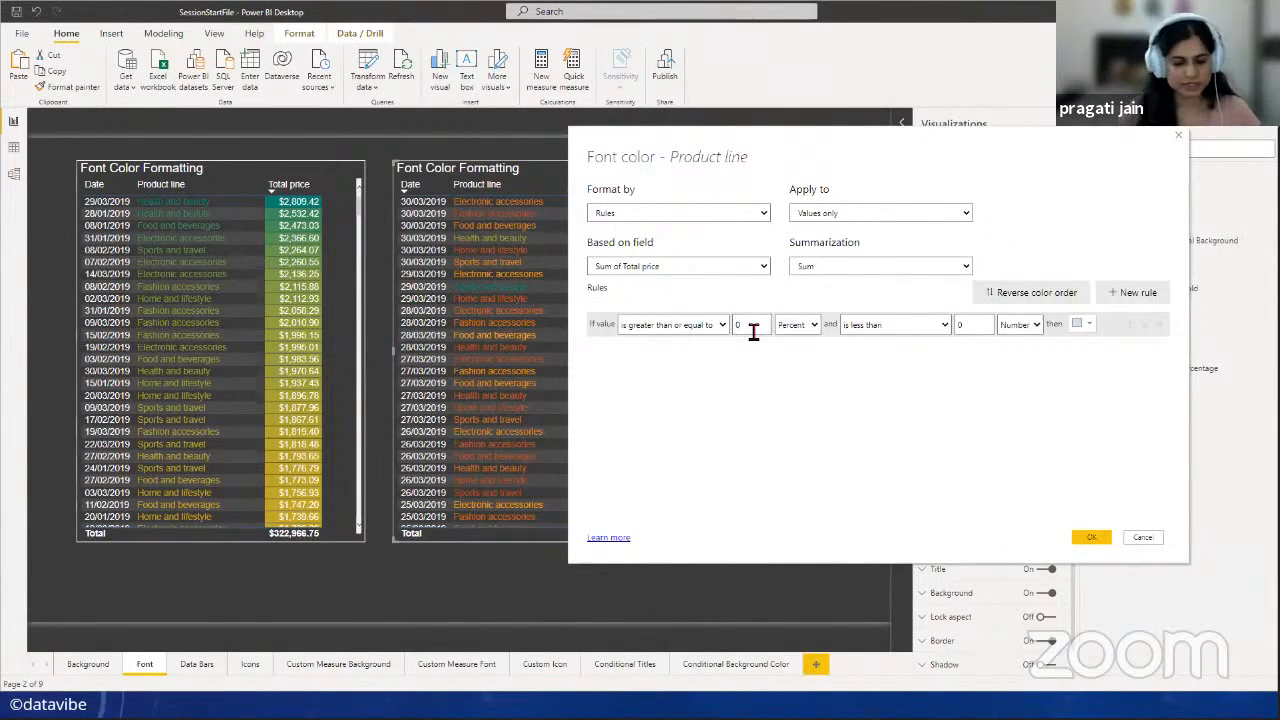
# - Define the first font color rule as greater than or equal to 0 and less than or equal to 25, as numbers, in dark blue
pyautogui.write('0')
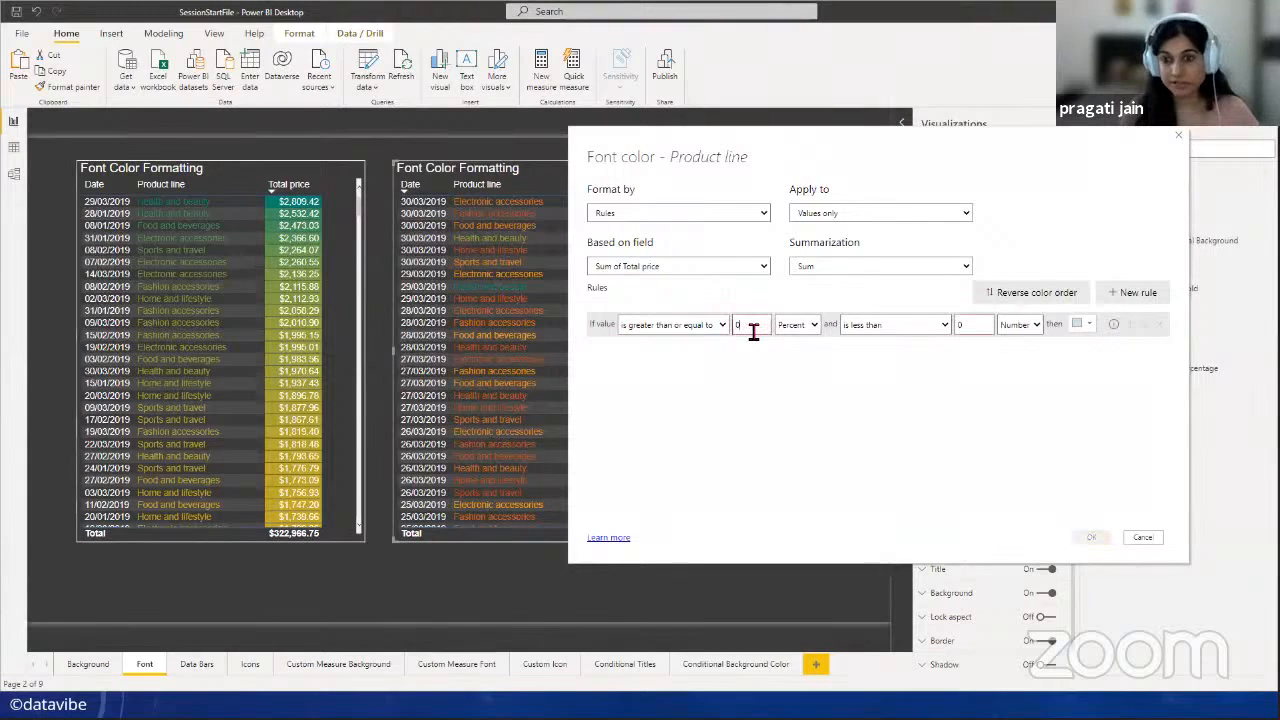
pyautogui.click(815, 327)
pyautogui.click(823, 353)
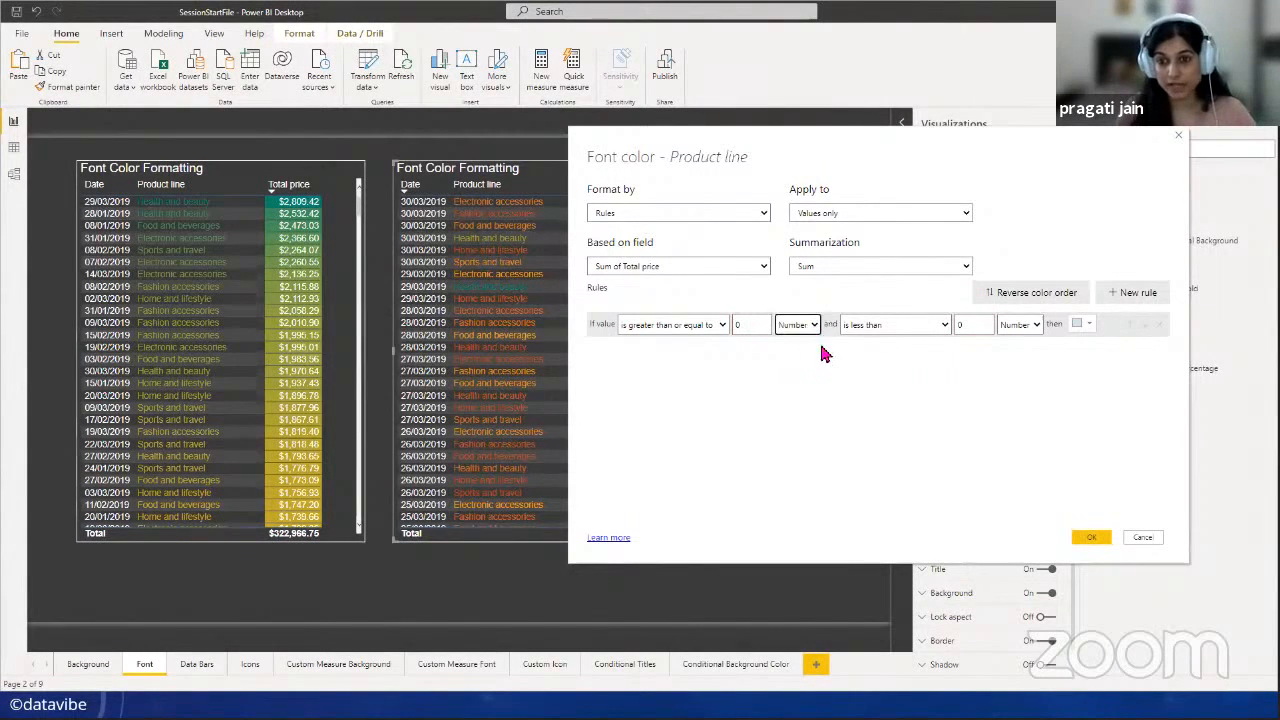
pyautogui.click(942, 328)
pyautogui.click(905, 353)
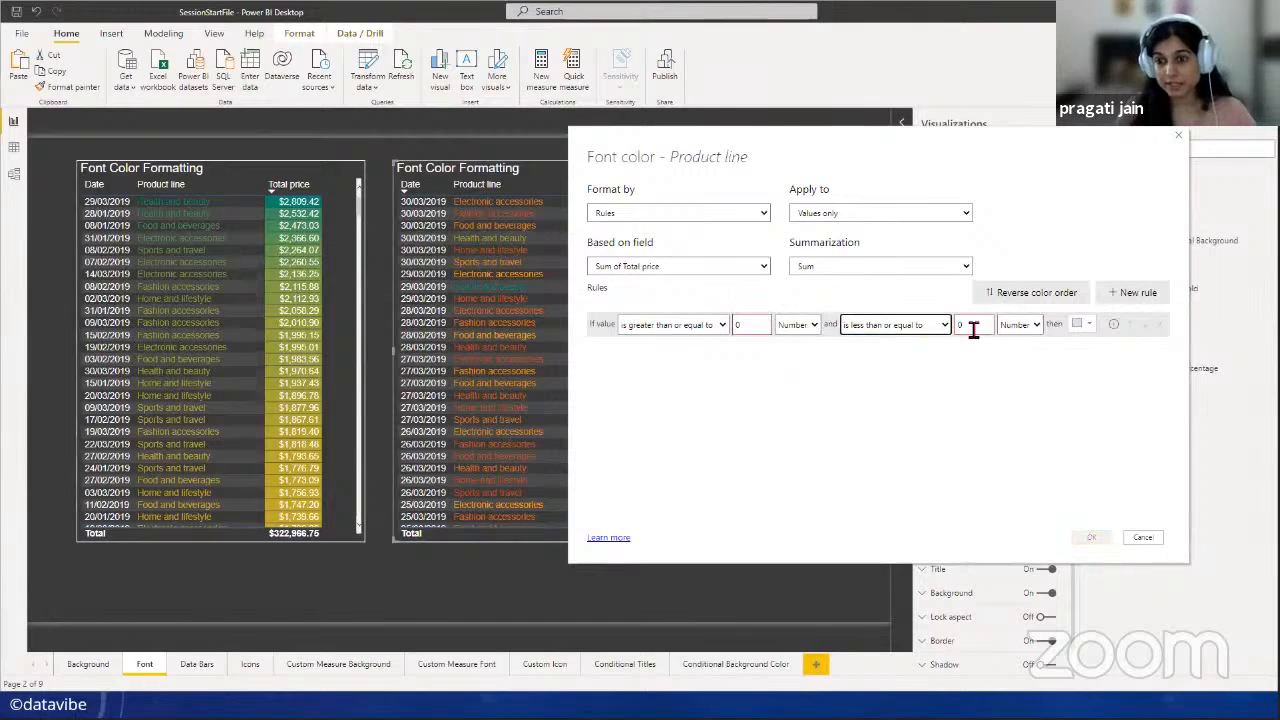
pyautogui.click(973, 330)
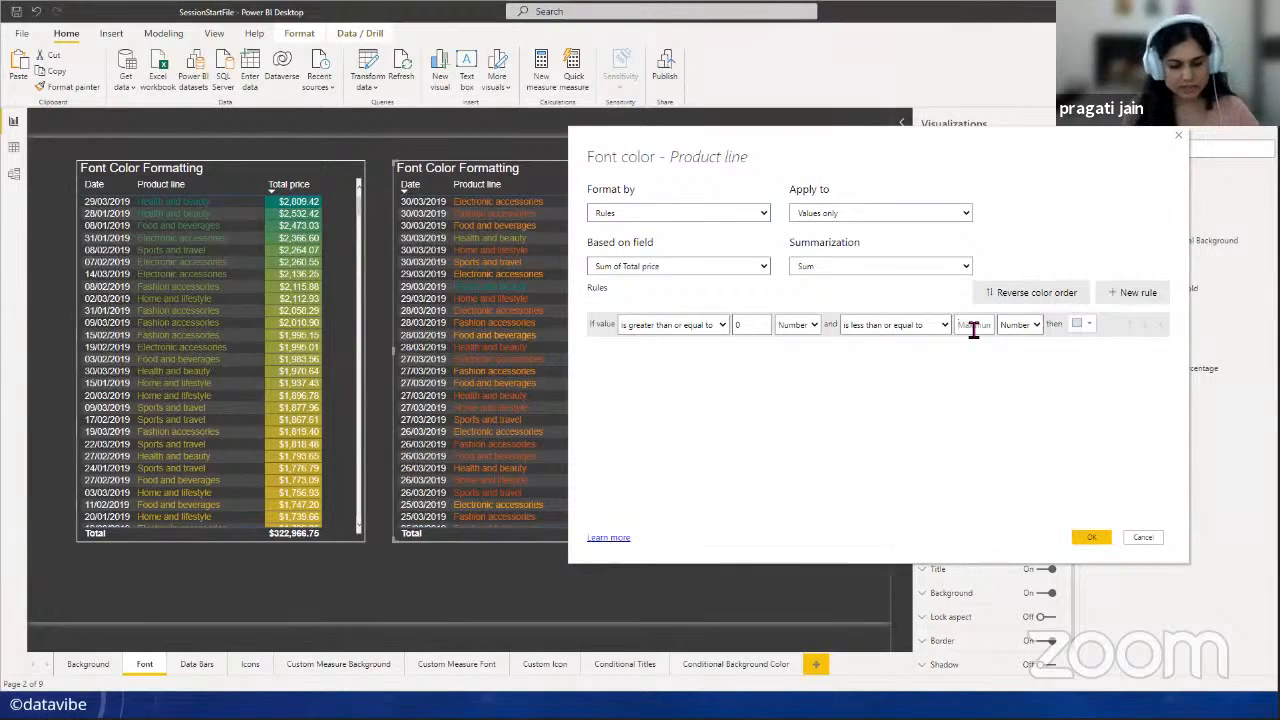
pyautogui.write('25')
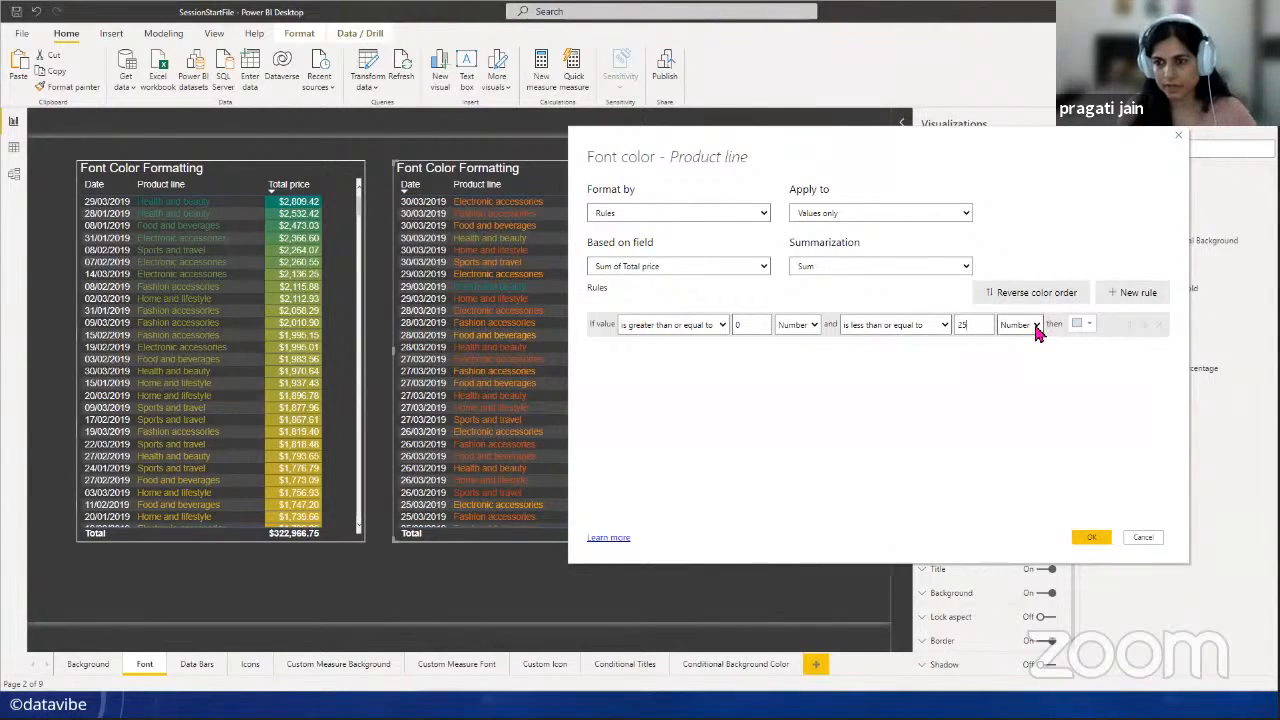
pyautogui.click(1020, 324)
pyautogui.click(1022, 356)
pyautogui.click(1088, 330)
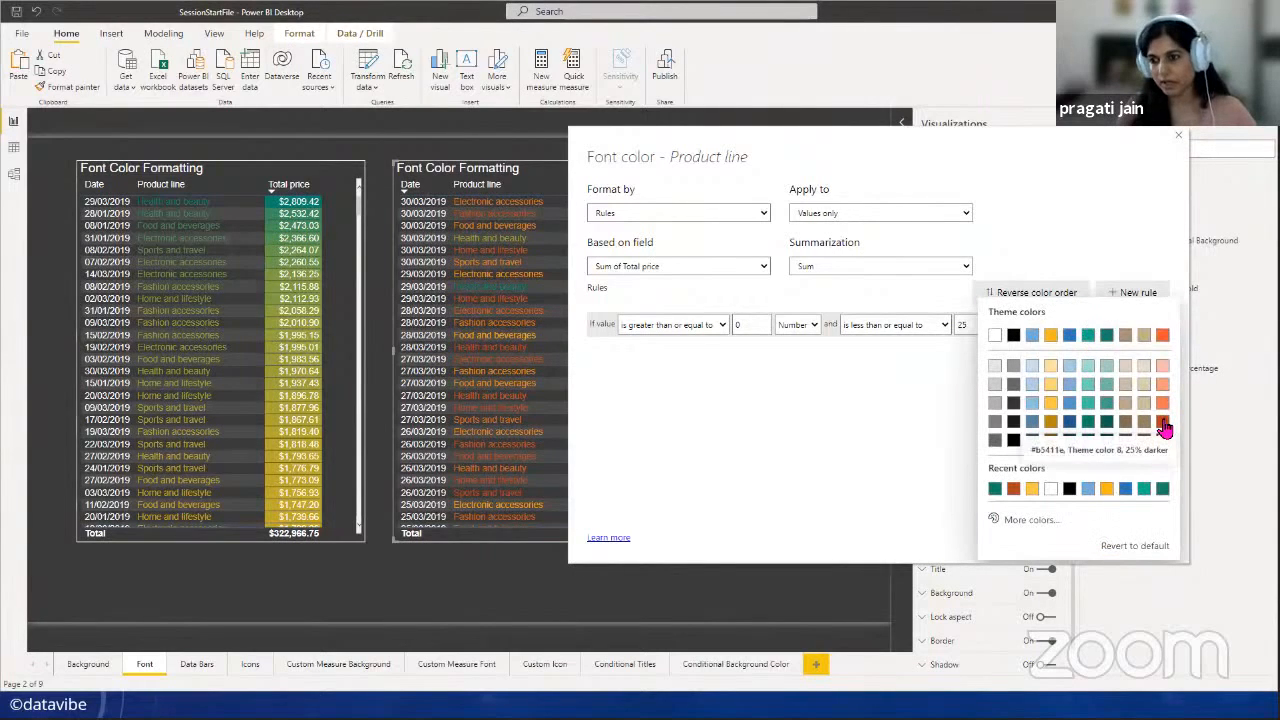
pyautogui.click(1069, 421)
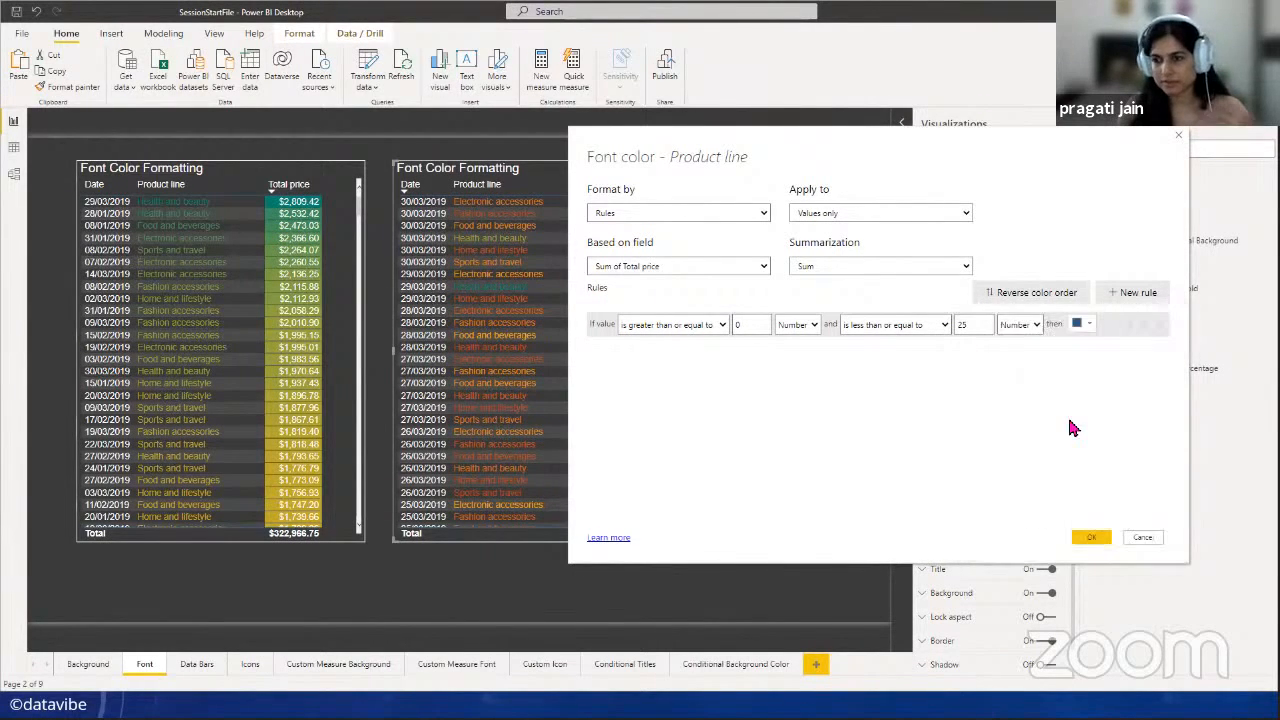
# - Add a second rule for values greater than 15 and less than 30, as numbers, in dark gold, and set the first rule's upper limit to 15
pyautogui.click(1128, 293)
pyautogui.click(720, 350)
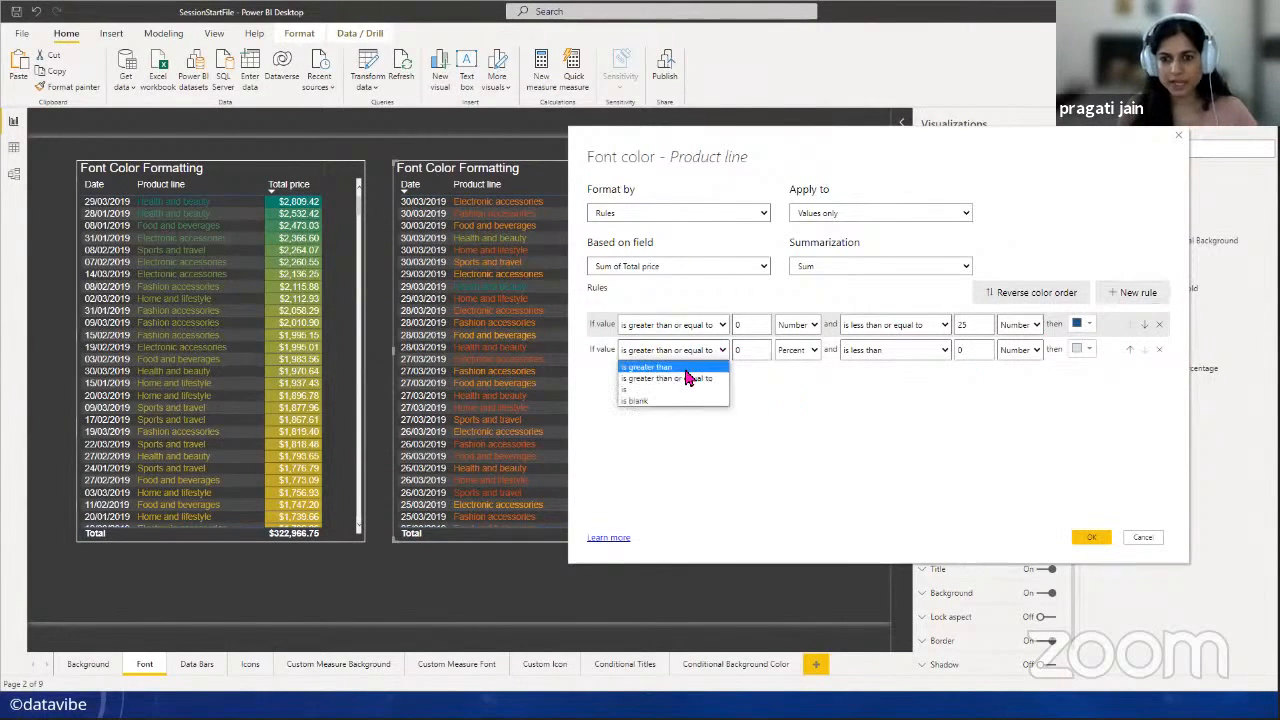
pyautogui.click(668, 366)
pyautogui.click(756, 355)
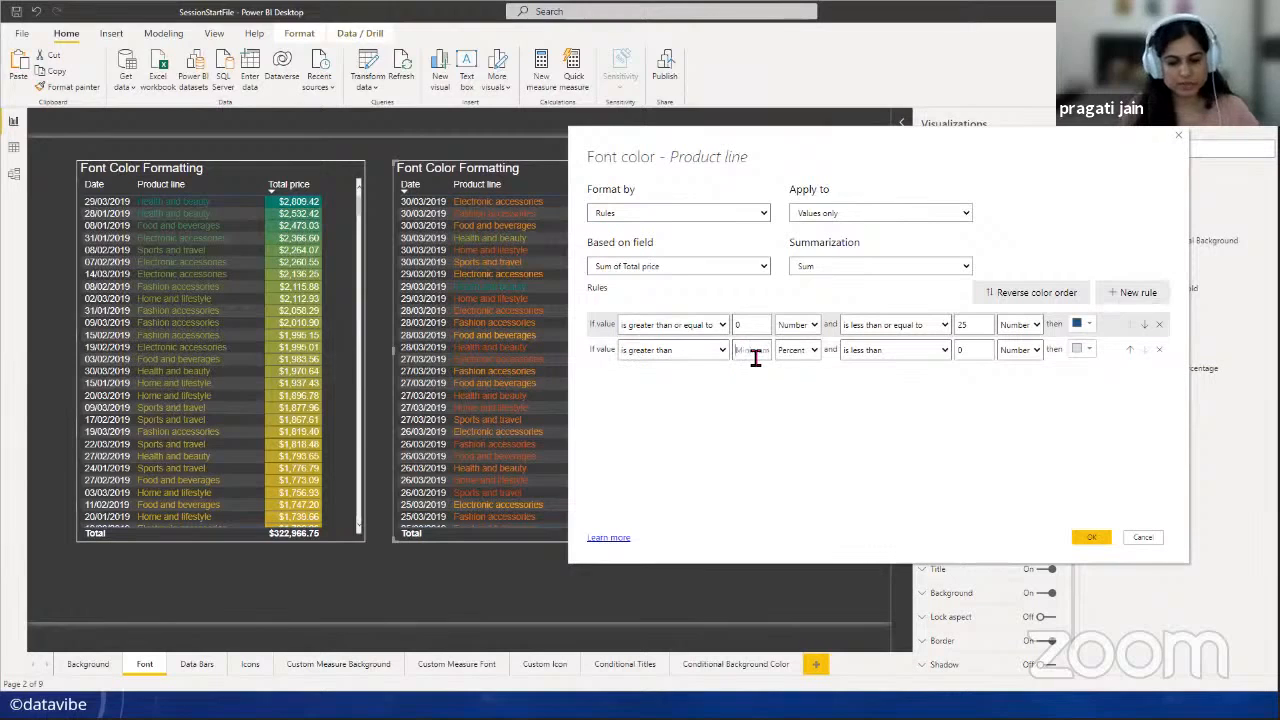
pyautogui.write('25')
pyautogui.click(812, 352)
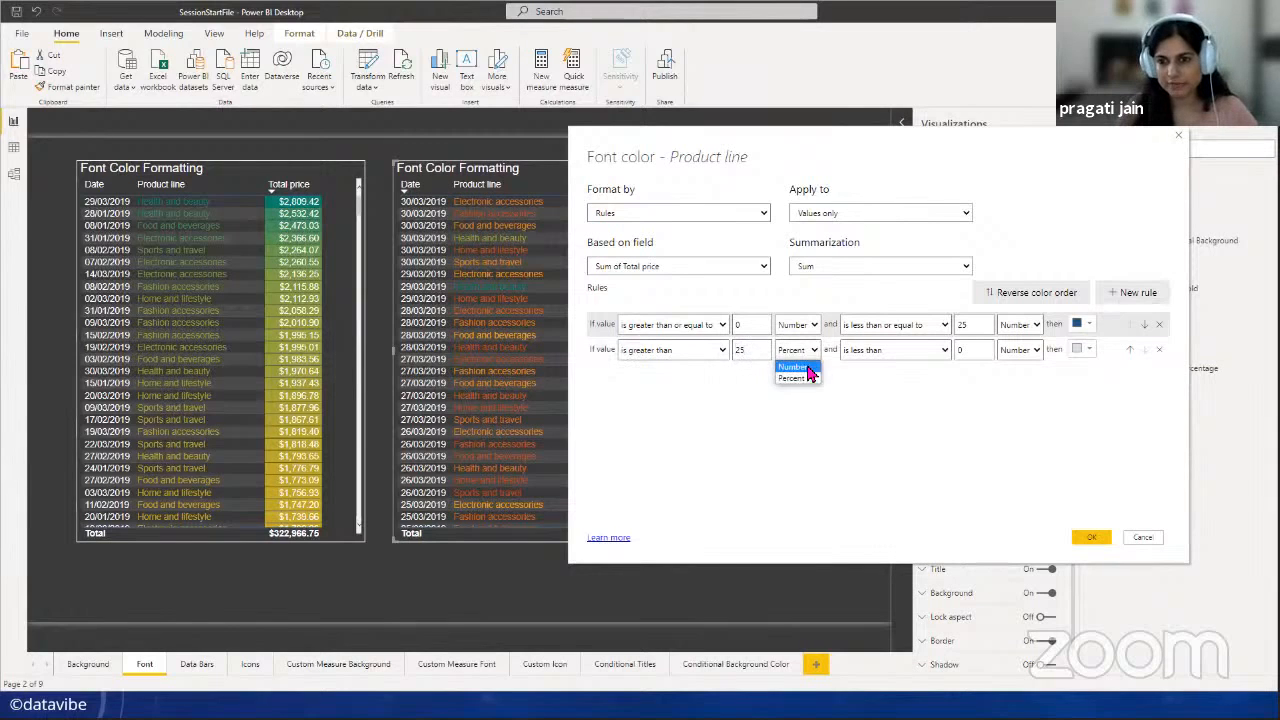
pyautogui.click(798, 366)
pyautogui.click(985, 358)
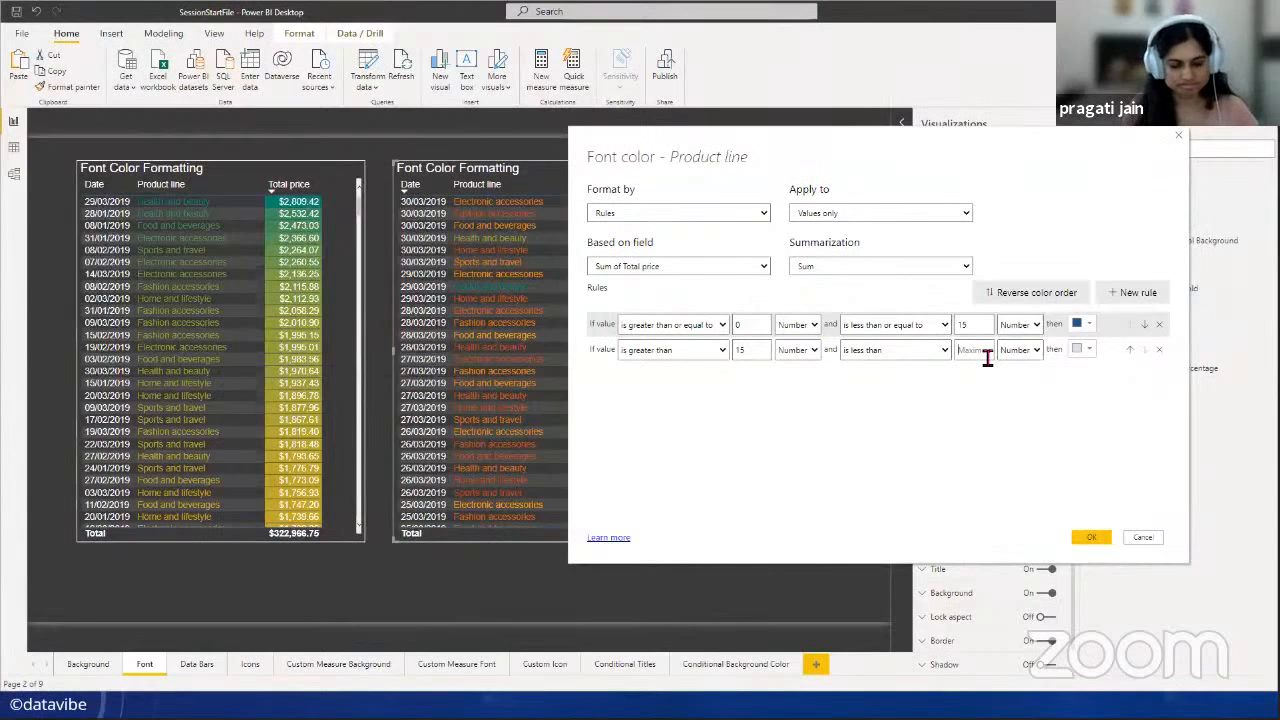
pyautogui.click(1086, 352)
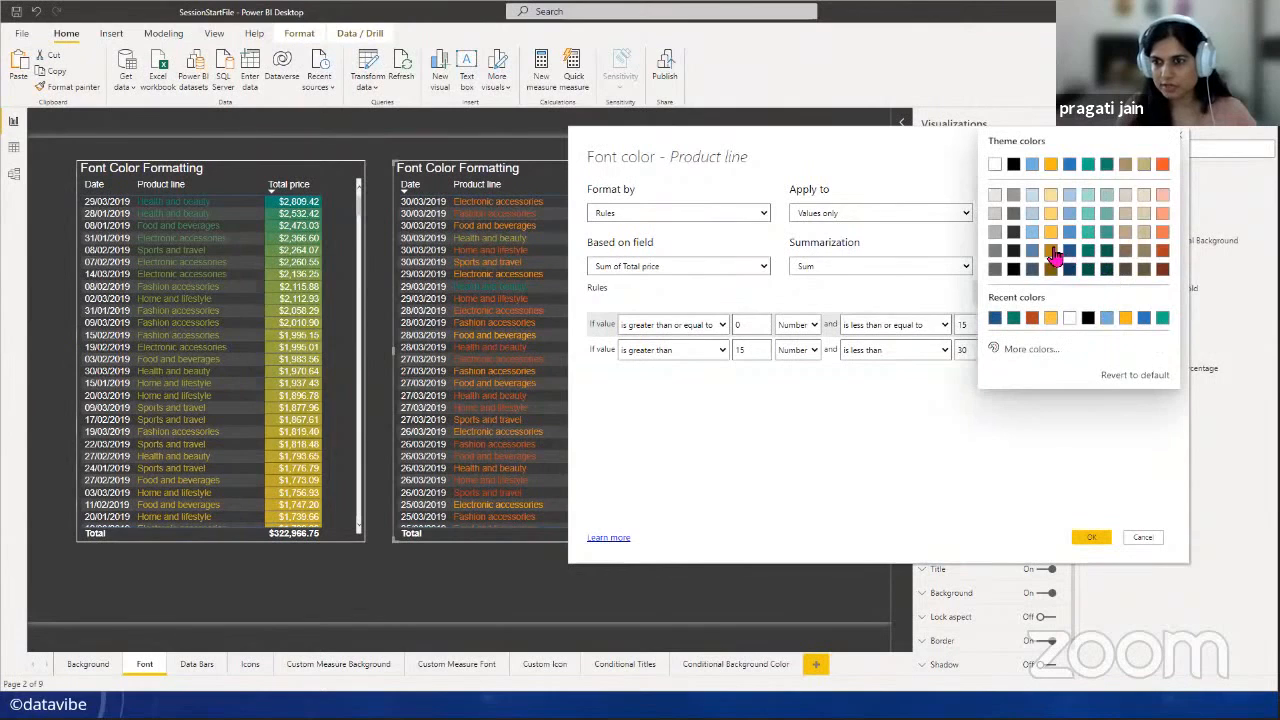
pyautogui.click(1051, 251)
# - Add a third font color rule with a lower bound of greater than 30, as a number
pyautogui.click(1116, 295)
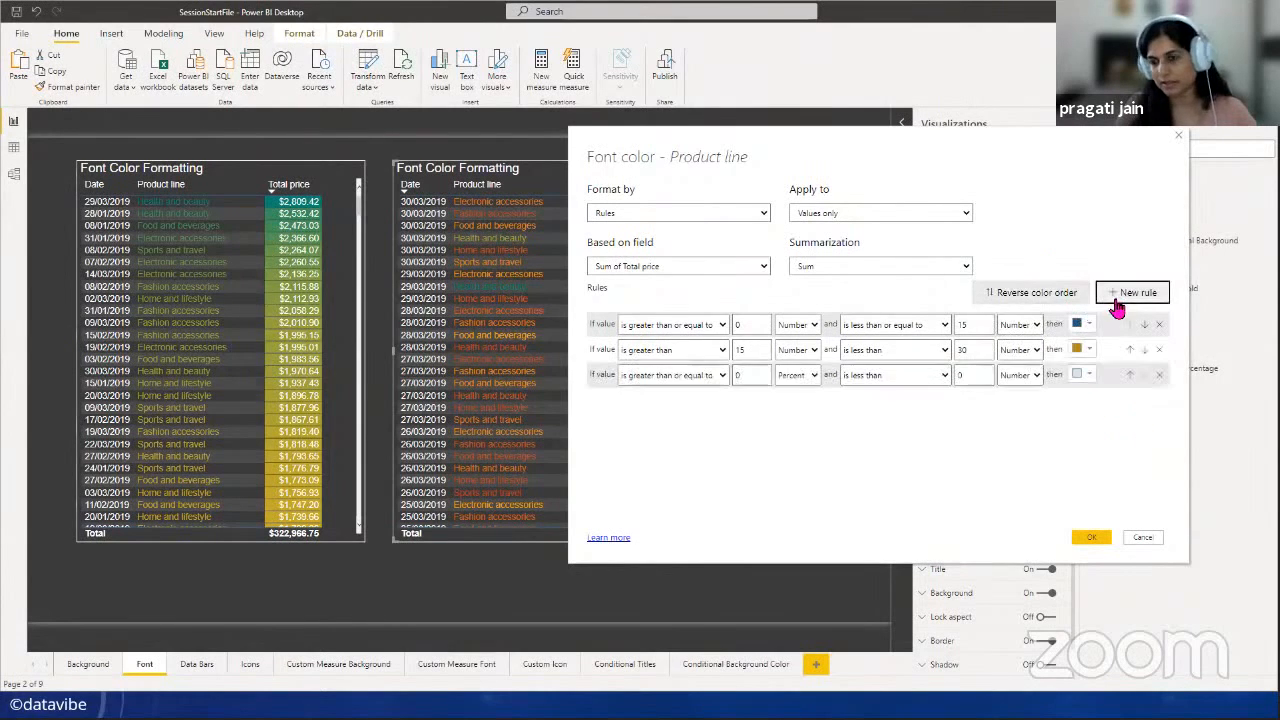
pyautogui.click(722, 375)
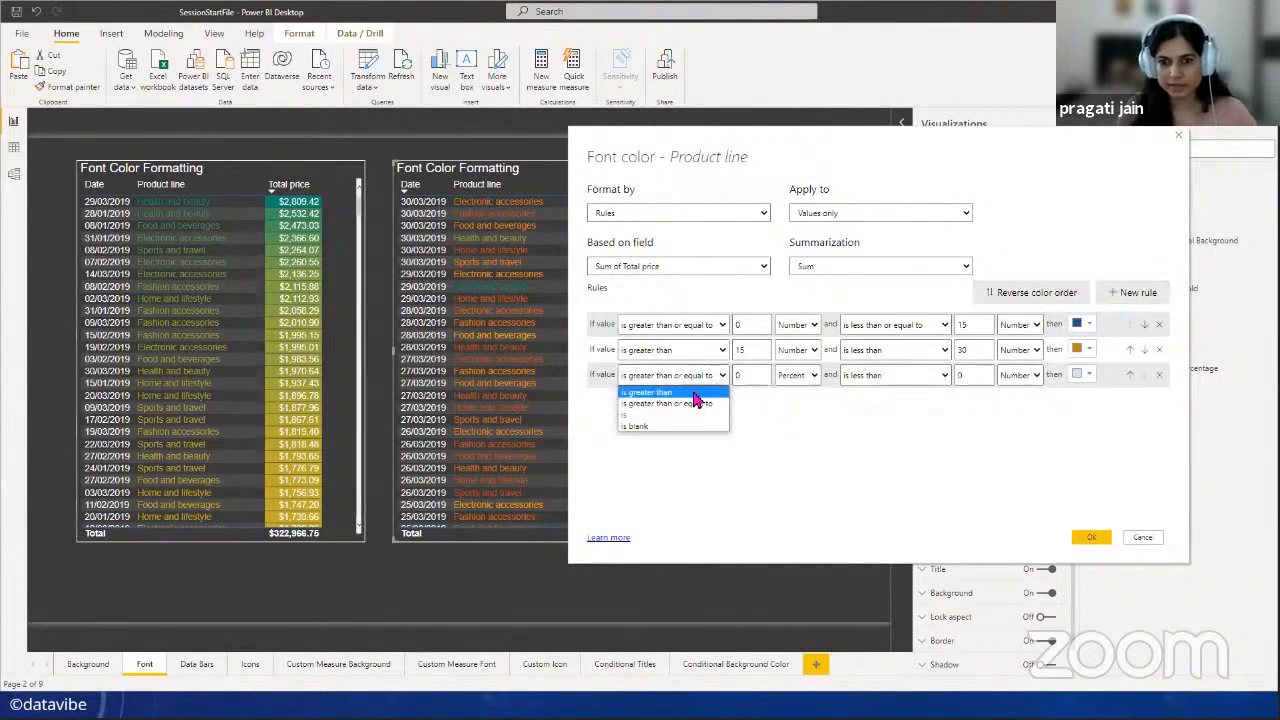
pyautogui.click(694, 403)
pyautogui.click(754, 380)
pyautogui.write('3')
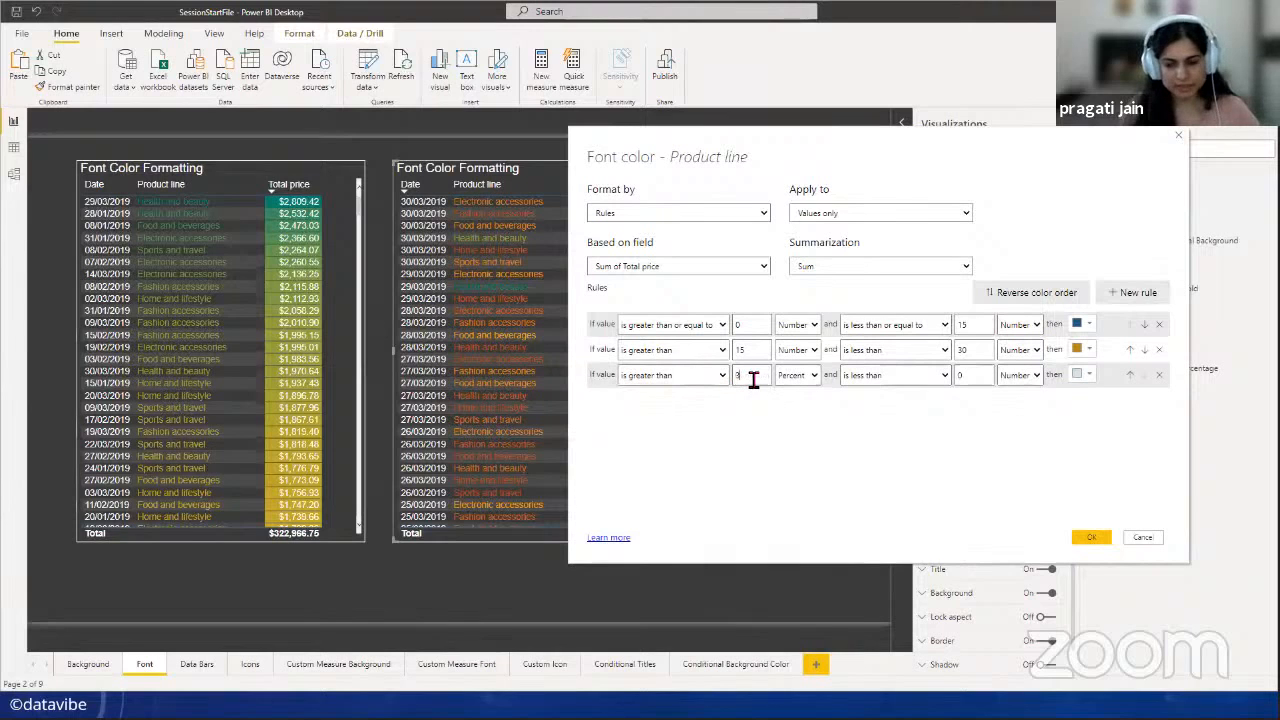
pyautogui.write('0')
pyautogui.click(813, 377)
pyautogui.click(804, 388)
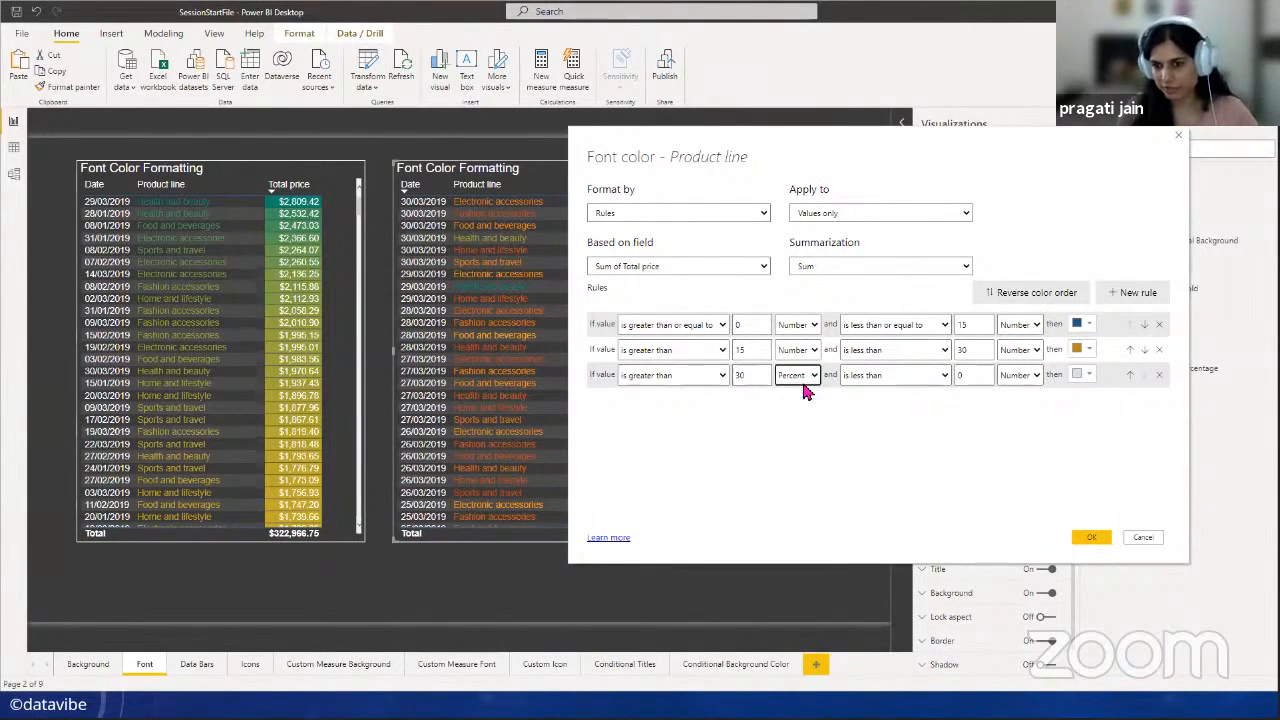
pyautogui.click(814, 377)
pyautogui.click(806, 398)
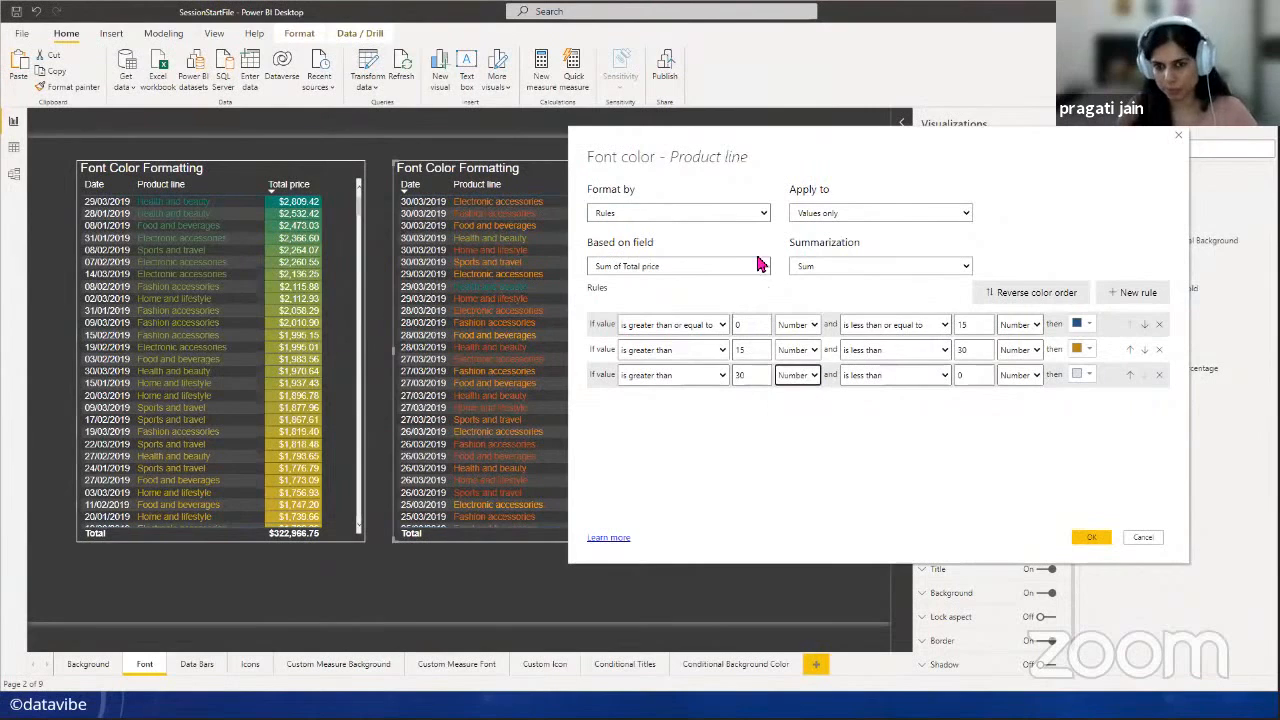
# - Make the upper comparisons of the second and third rules less than or equal to, and set the third rule's upper limit to 50
pyautogui.click(945, 376)
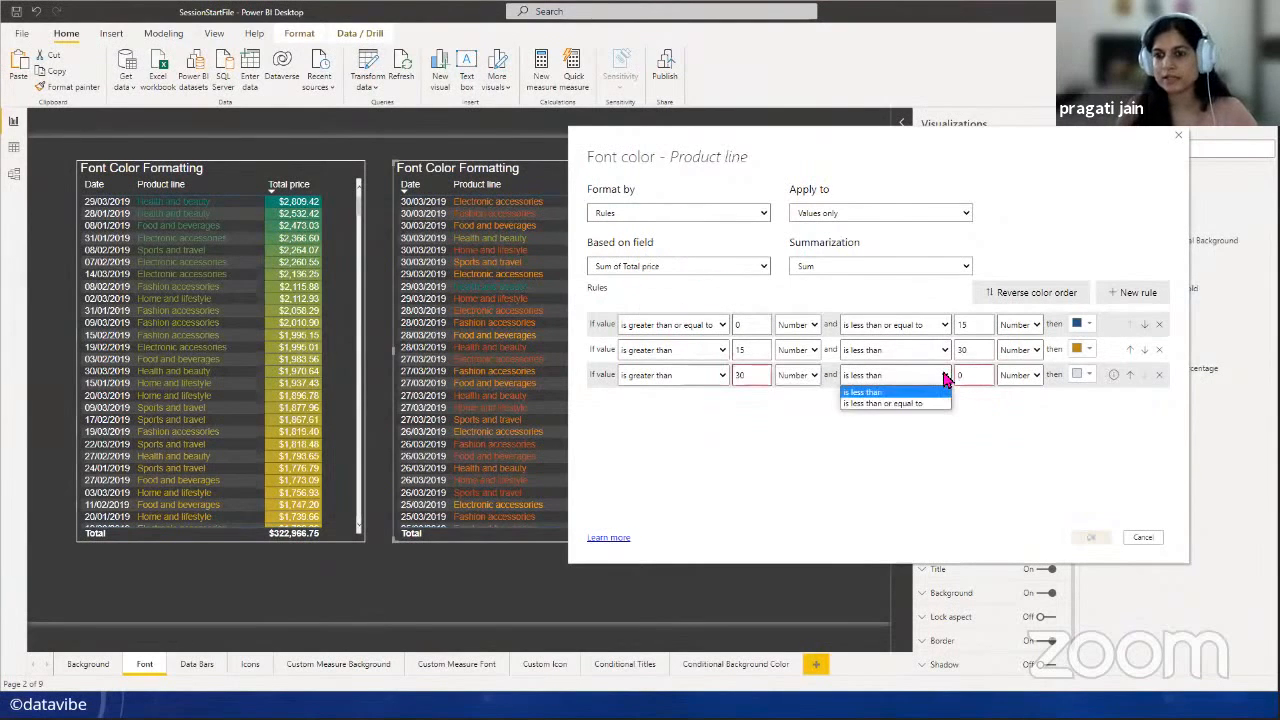
pyautogui.click(915, 403)
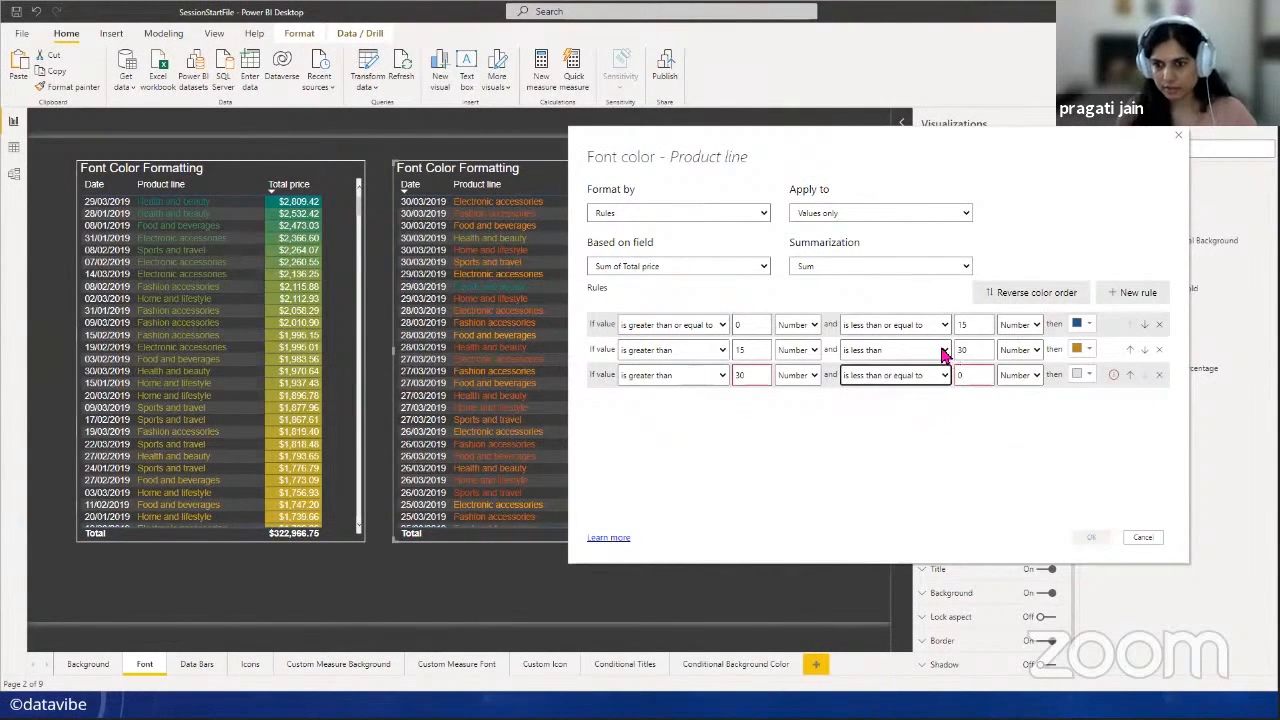
pyautogui.click(945, 352)
pyautogui.click(915, 379)
pyautogui.click(980, 377)
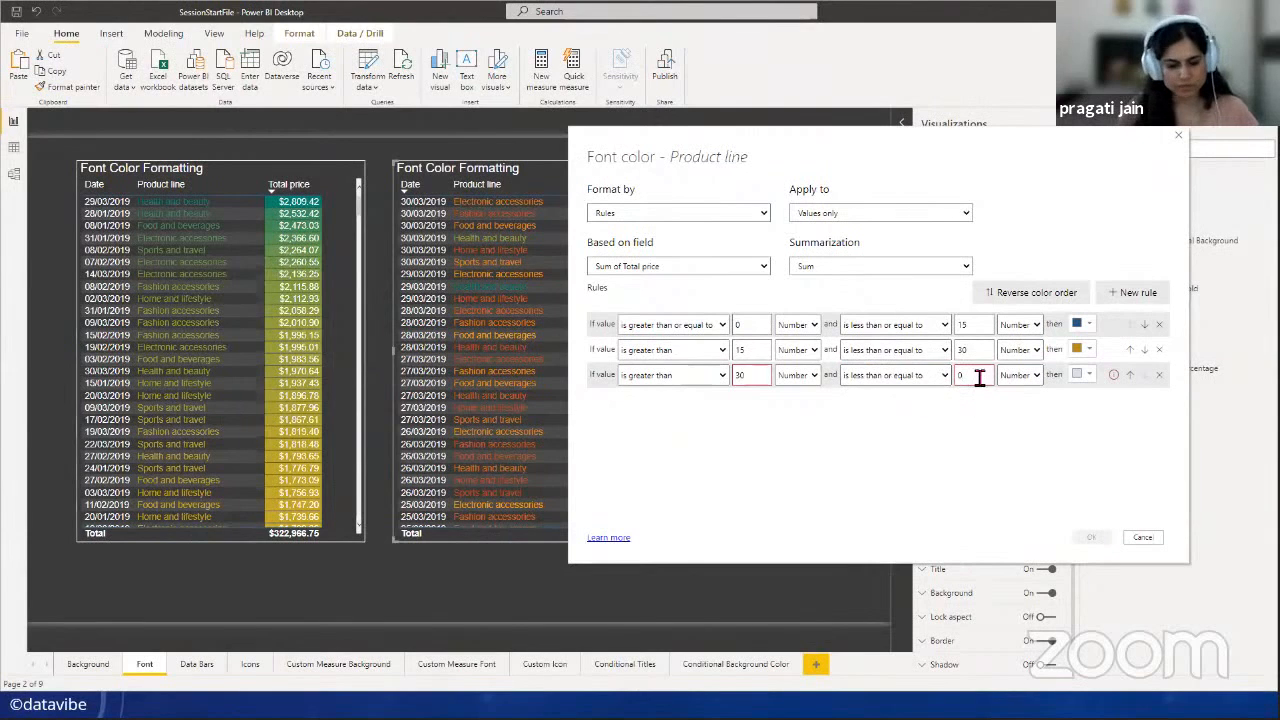
pyautogui.write('50')
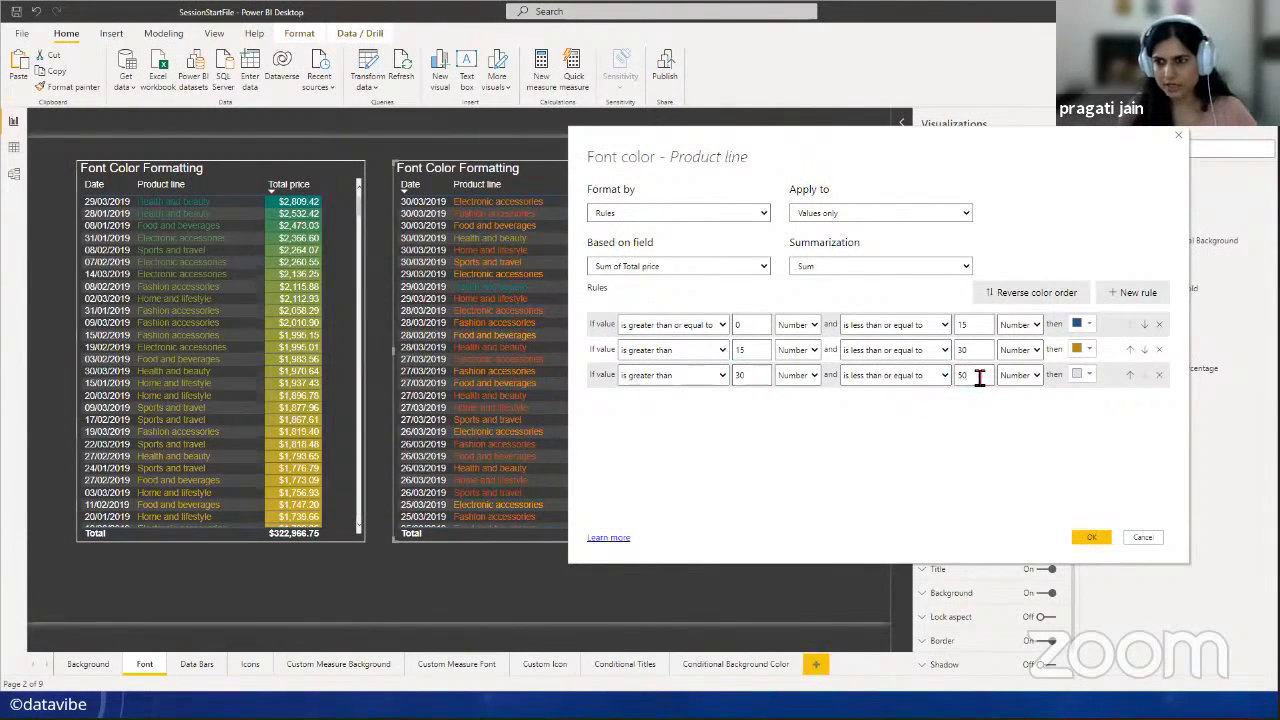
# - Try green for the third rule, settle on dark orange, and apply the font color rules to Product line
pyautogui.click(1085, 376)
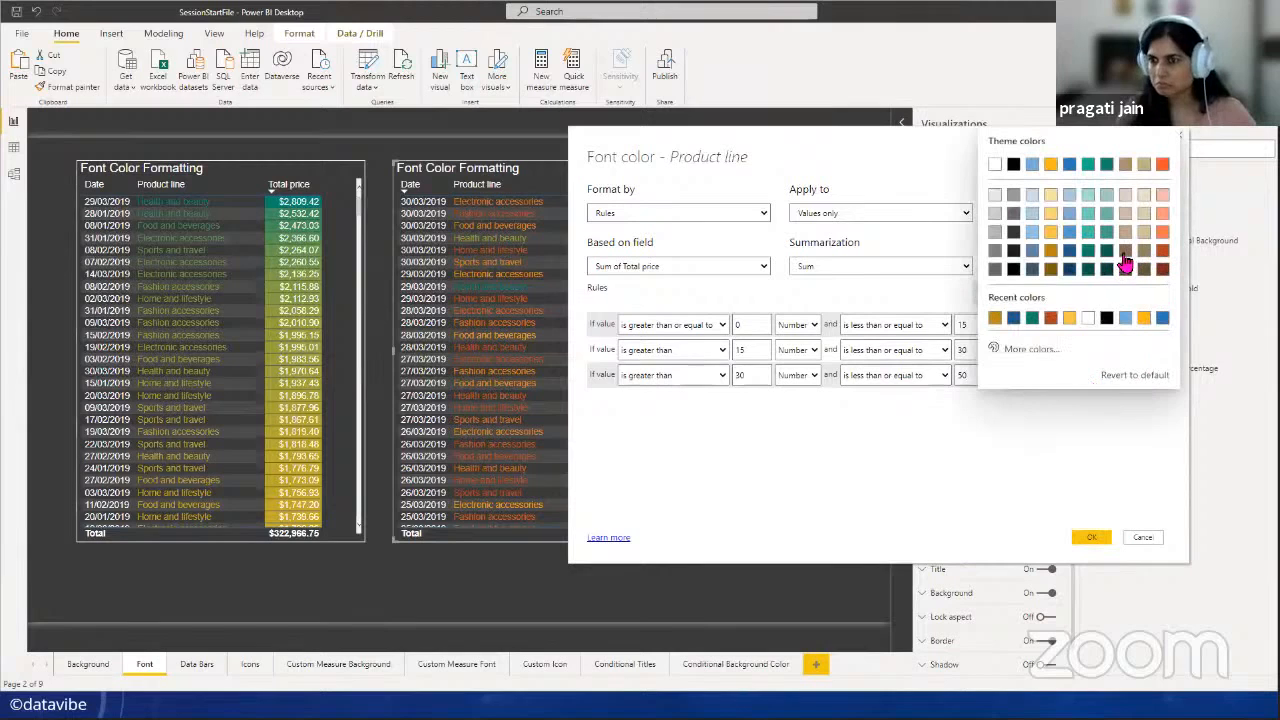
pyautogui.click(1087, 252)
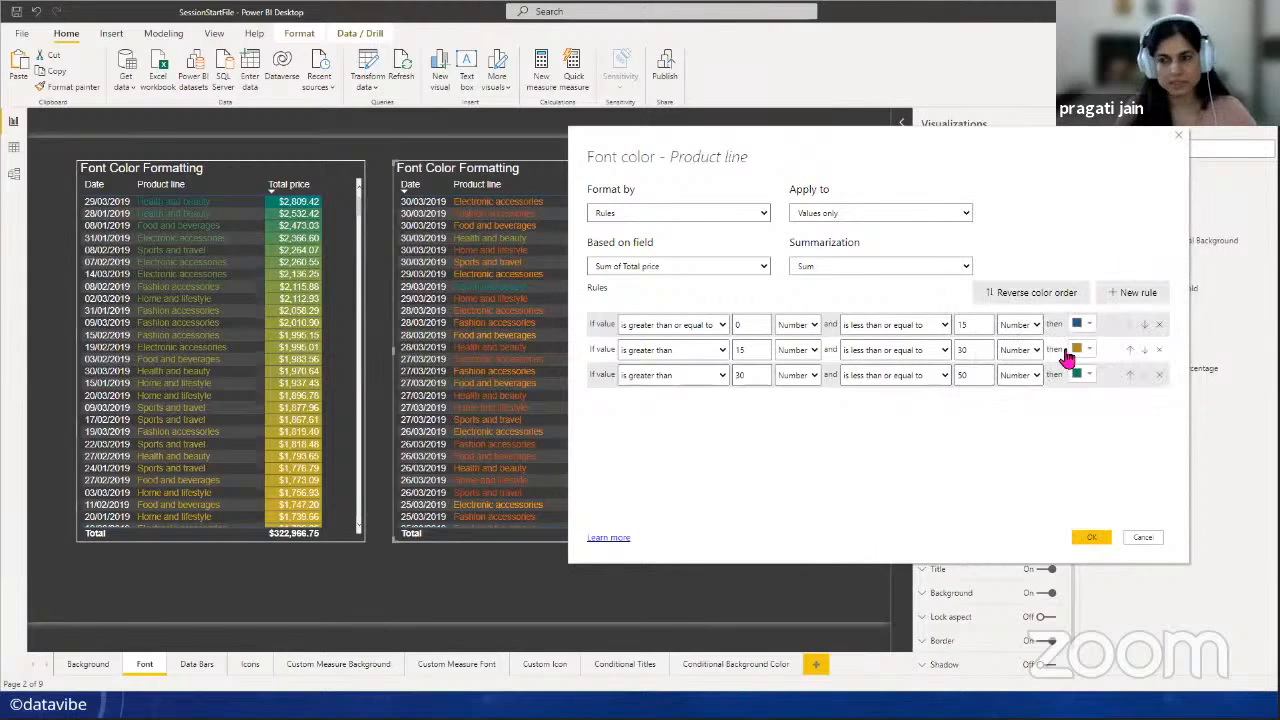
pyautogui.click(1092, 377)
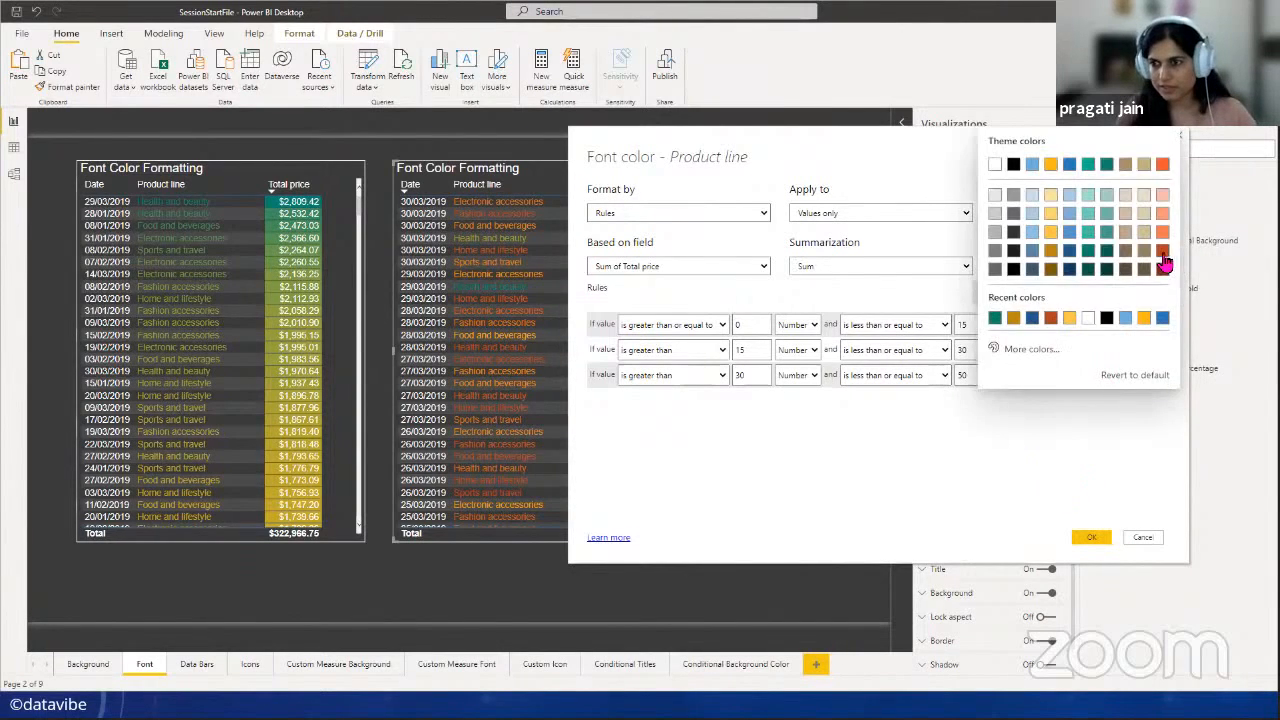
pyautogui.click(1163, 263)
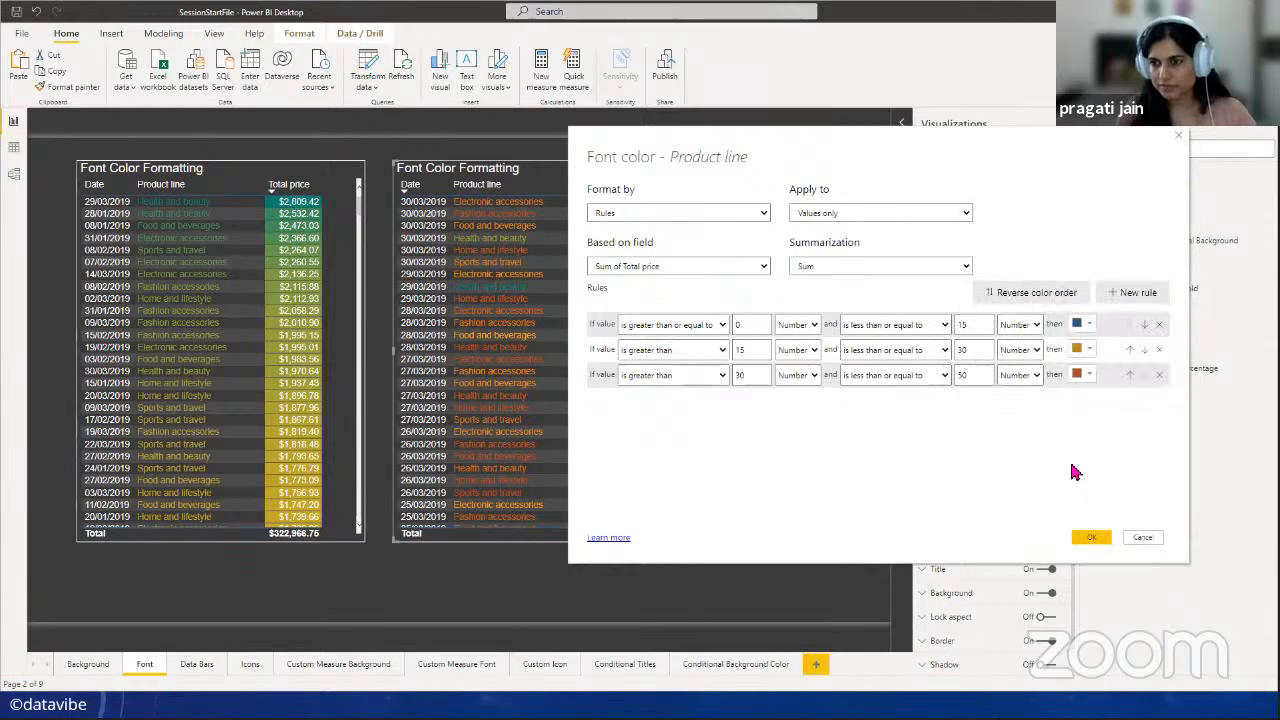
pyautogui.click(1088, 538)
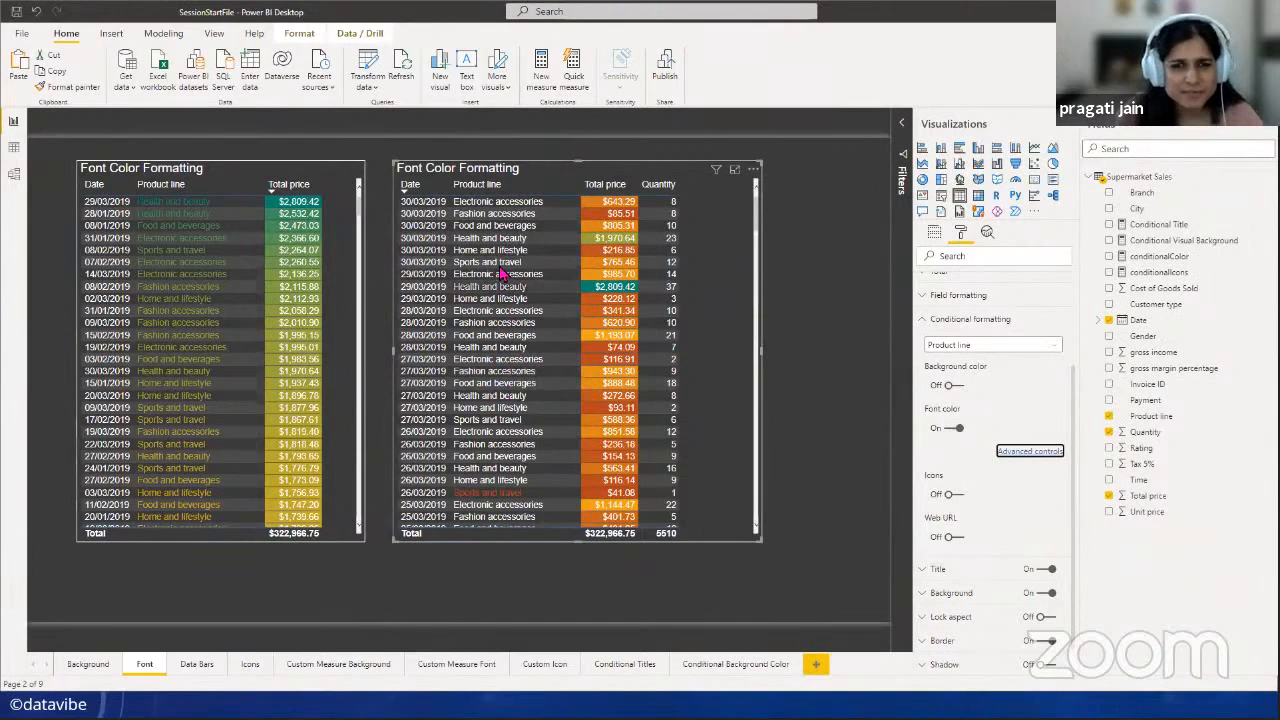
# - Look through the duplicated table and sort it by Quantity in descending, ascending and again descending order
pyautogui.scroll(-5, 500, 388)
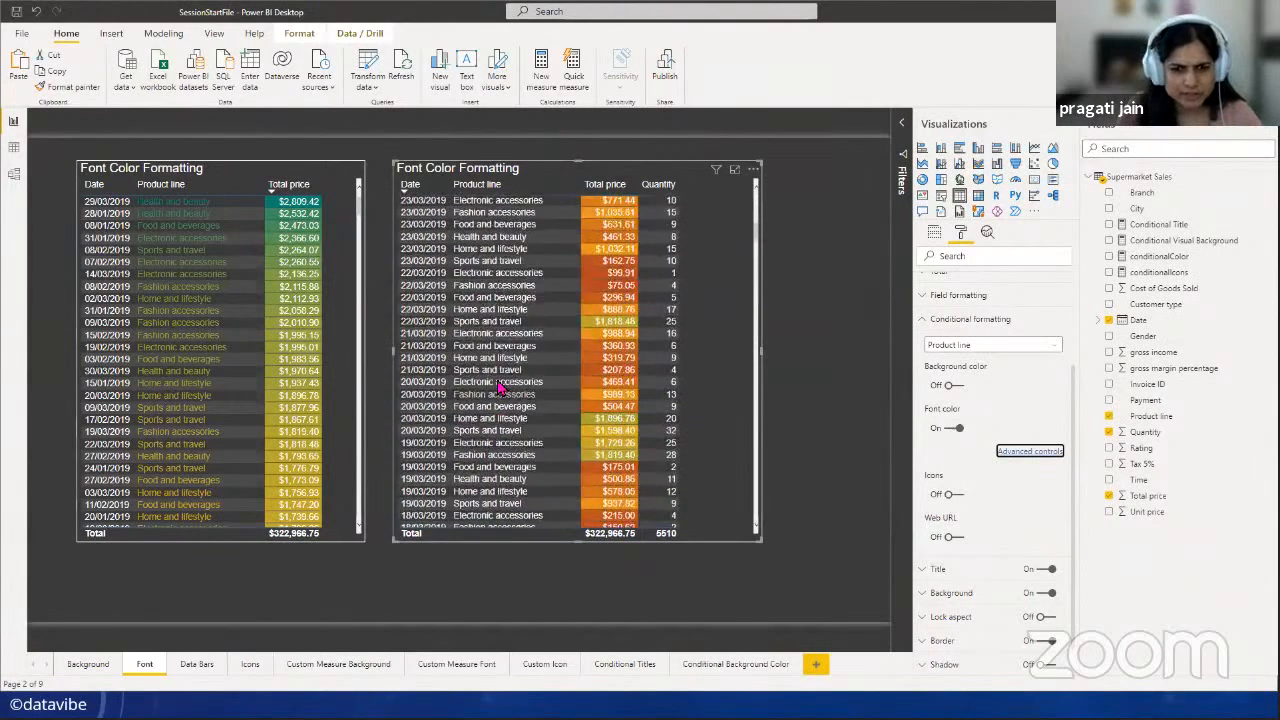
pyautogui.scroll(5, 500, 388)
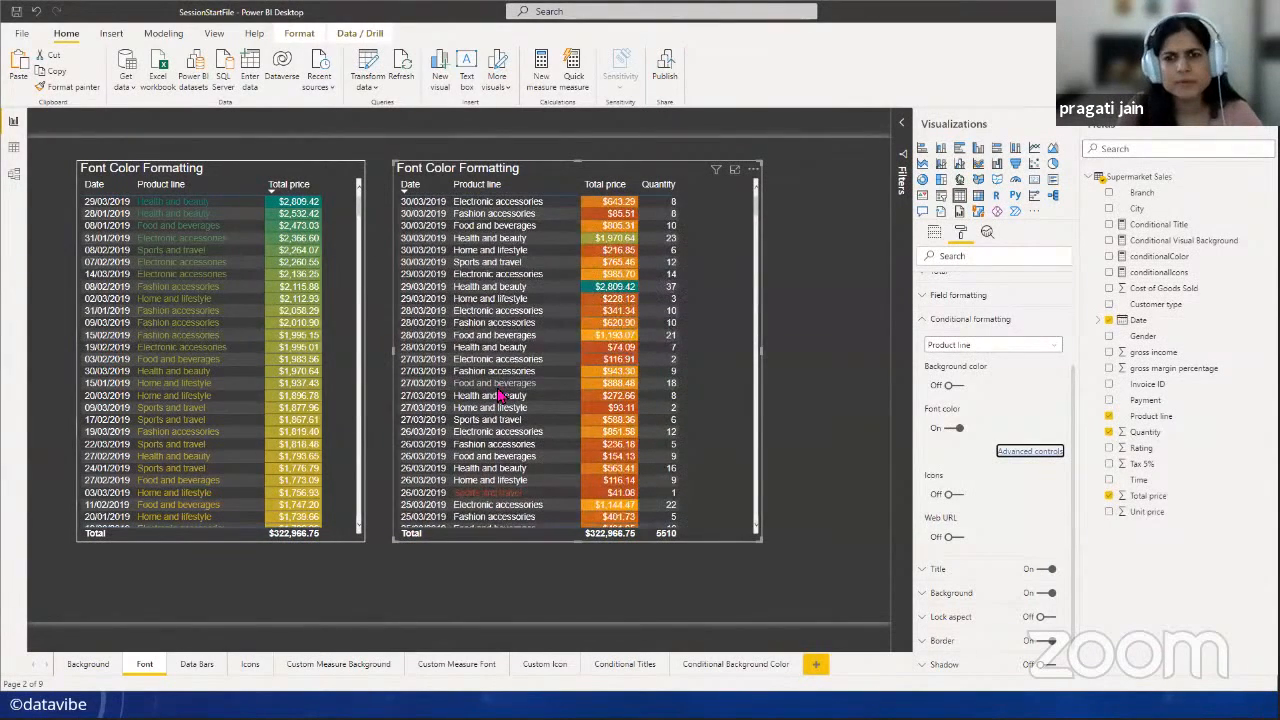
pyautogui.click(656, 186)
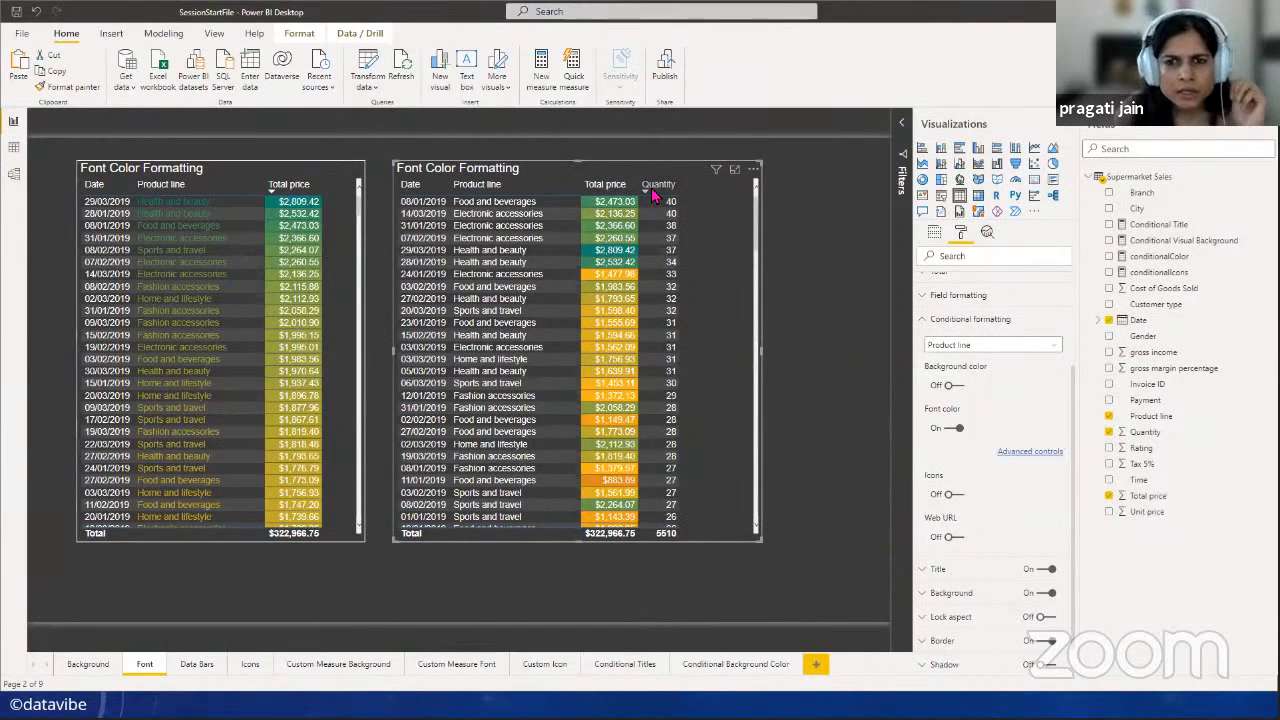
pyautogui.click(656, 186)
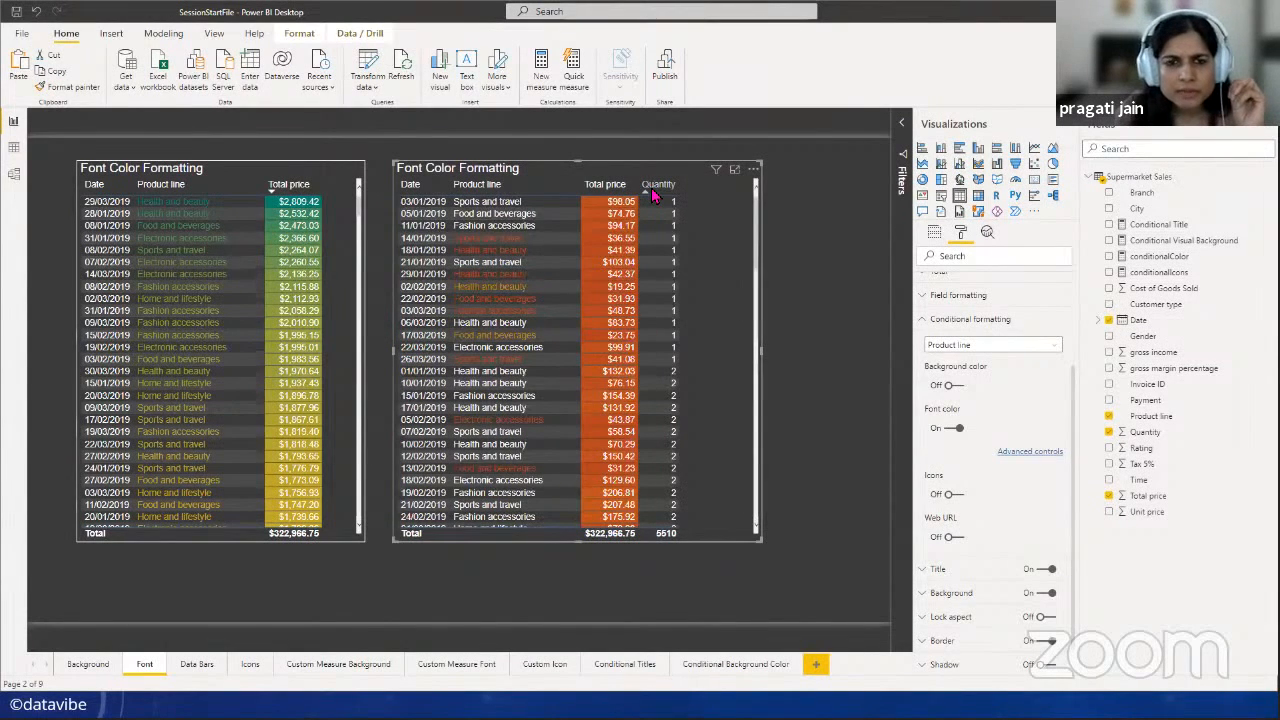
pyautogui.click(651, 190)
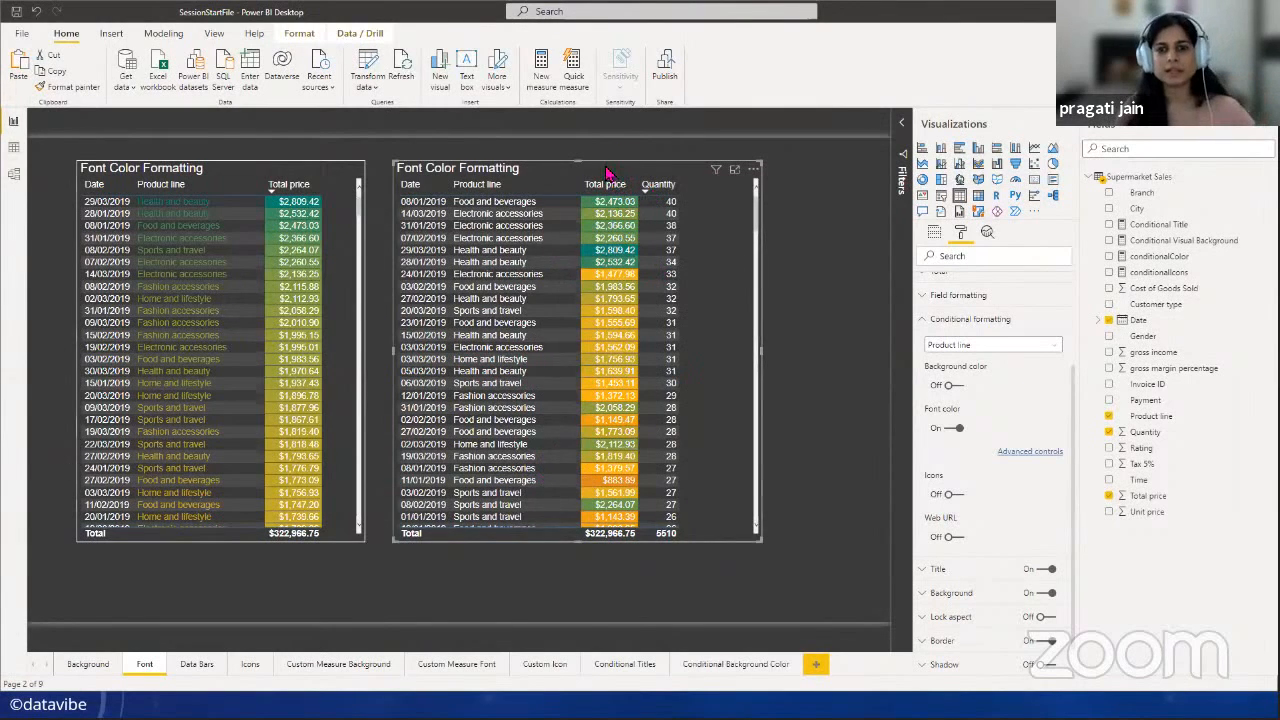
# - Review the Product line font color rules, check the second rule's comparison options, and accept the rules as they are
pyautogui.click(1035, 452)
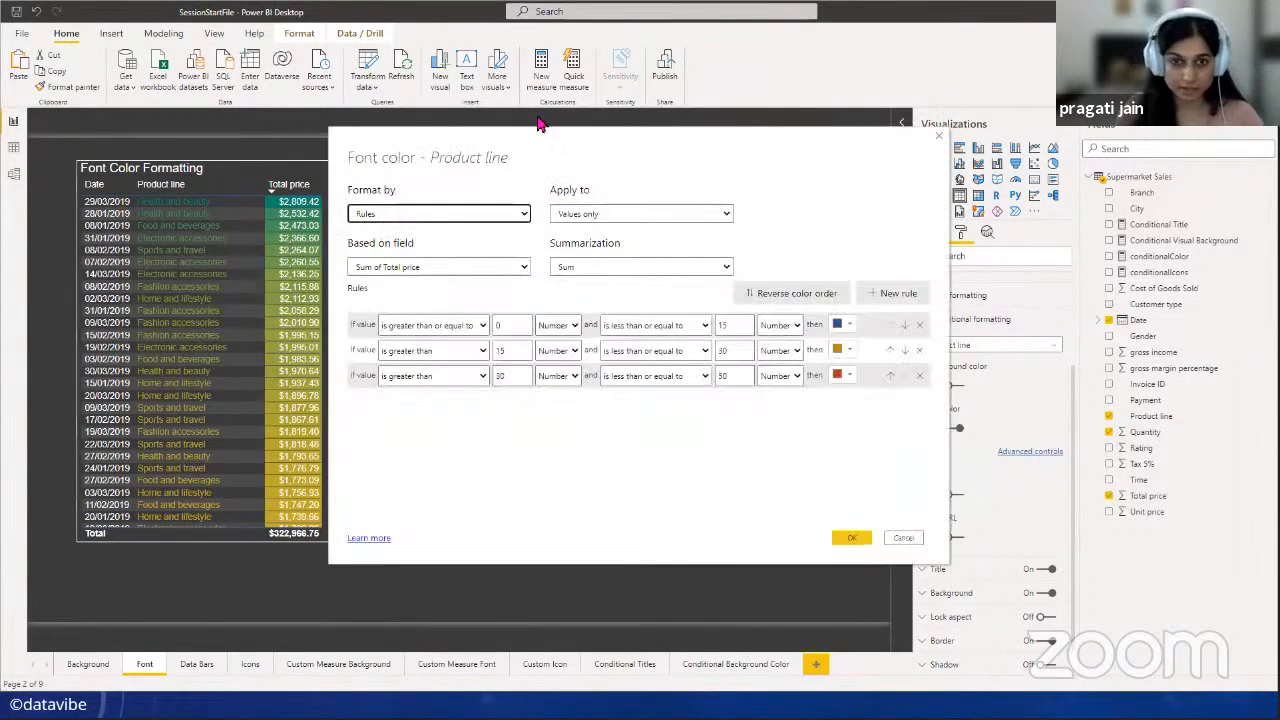
pyautogui.moveTo(529, 153); pyautogui.dragTo(829, 157)
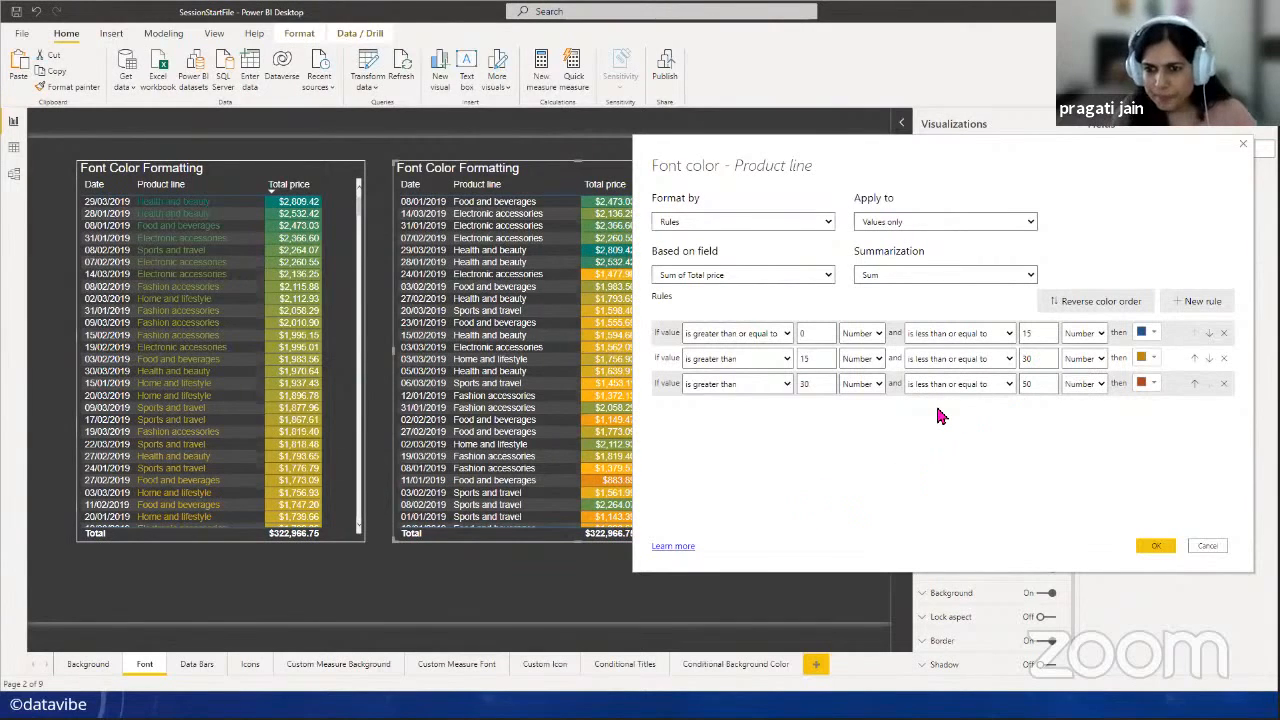
pyautogui.click(786, 359)
pyautogui.click(838, 432)
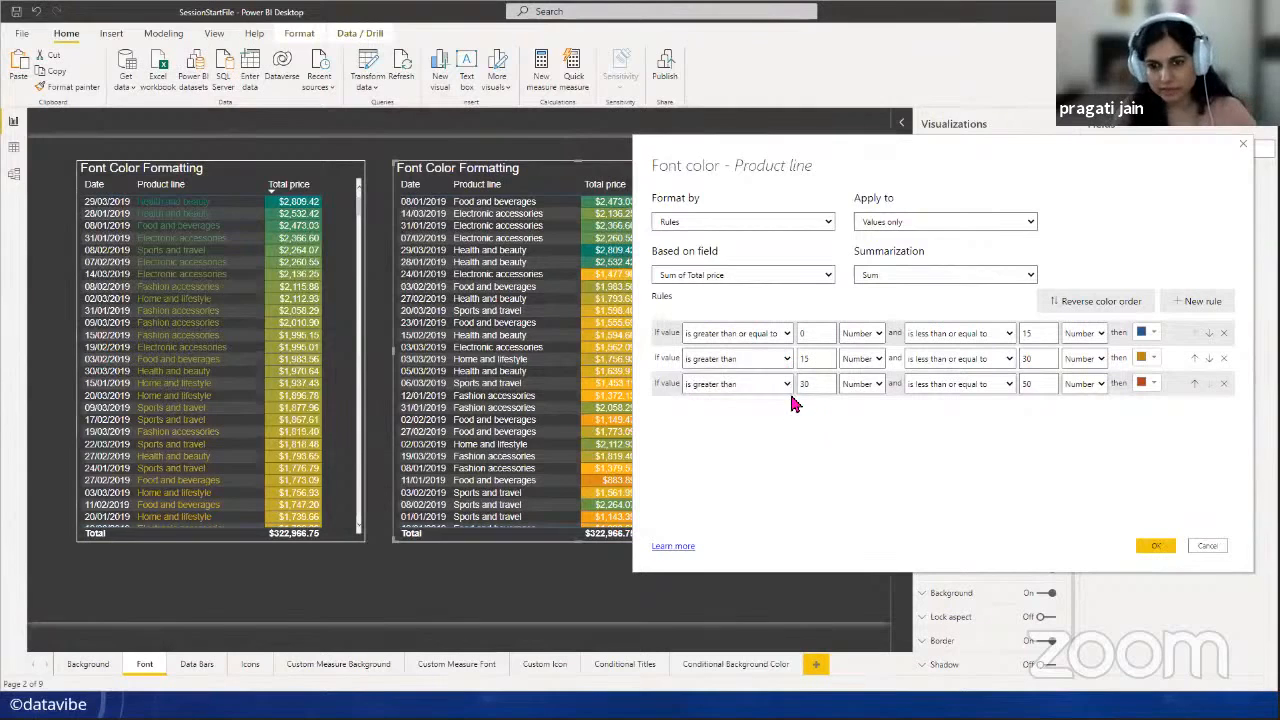
pyautogui.click(1155, 546)
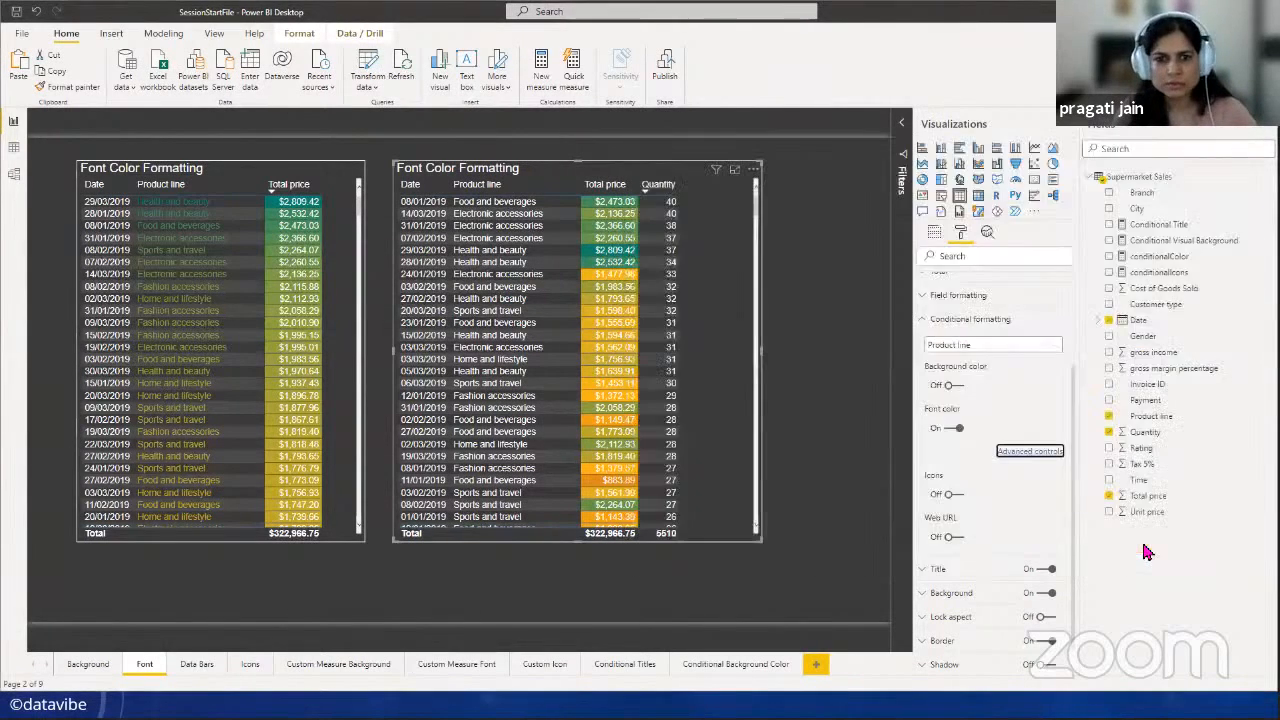
# - Show the duplicated table in focus mode, keeping Product line as the column for conditional formatting
pyautogui.click(734, 171)
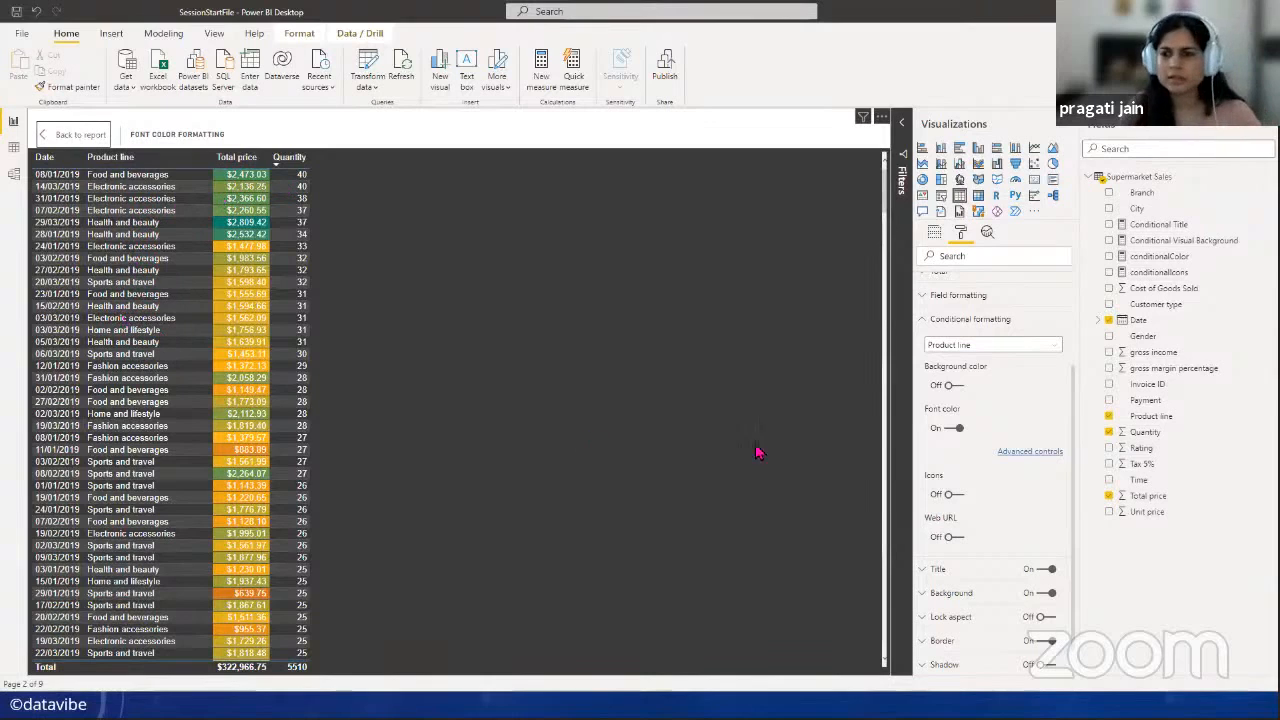
pyautogui.click(1051, 351)
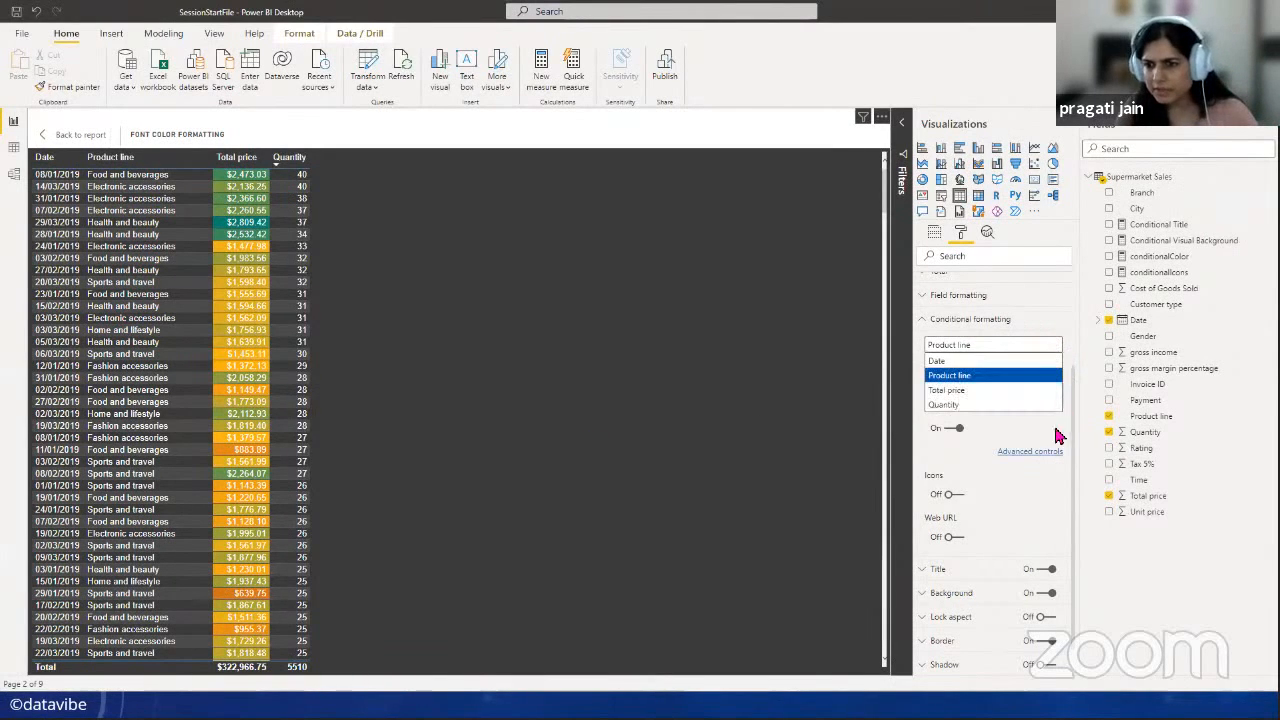
pyautogui.click(995, 428)
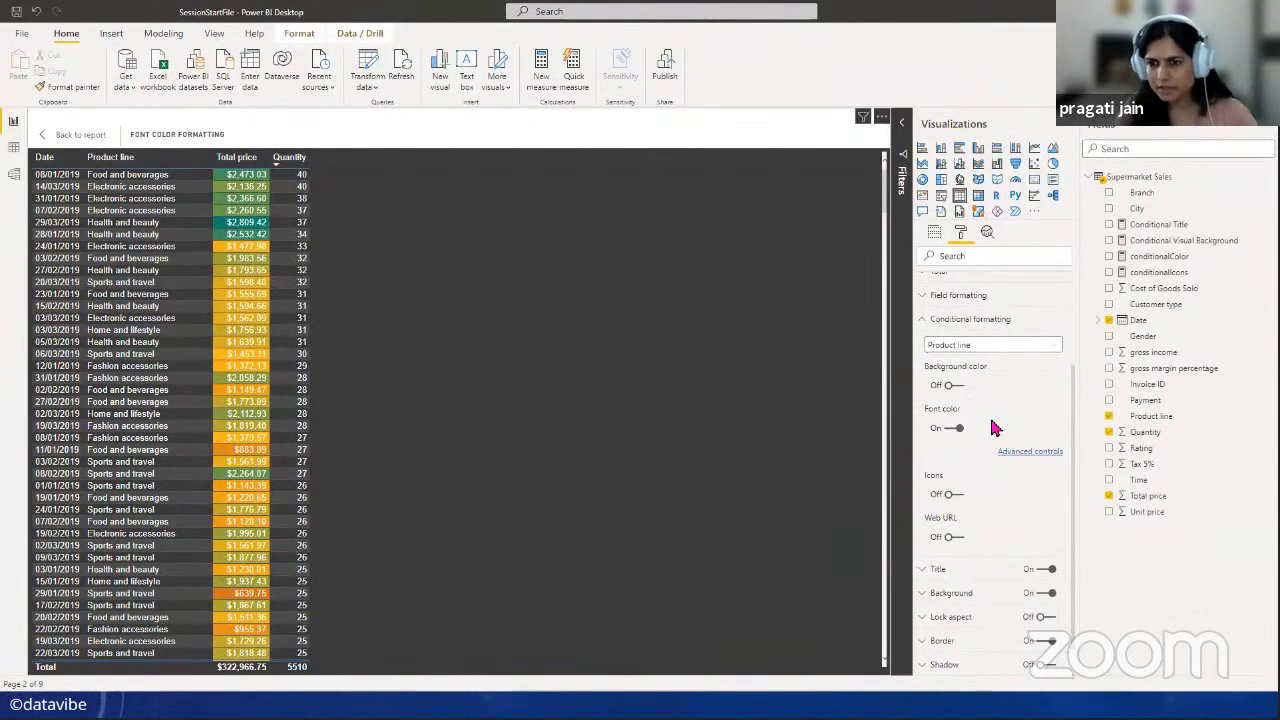
# - Base the Product line font color rules on Sum of Quantity instead of Total price and apply them
pyautogui.click(1033, 455)
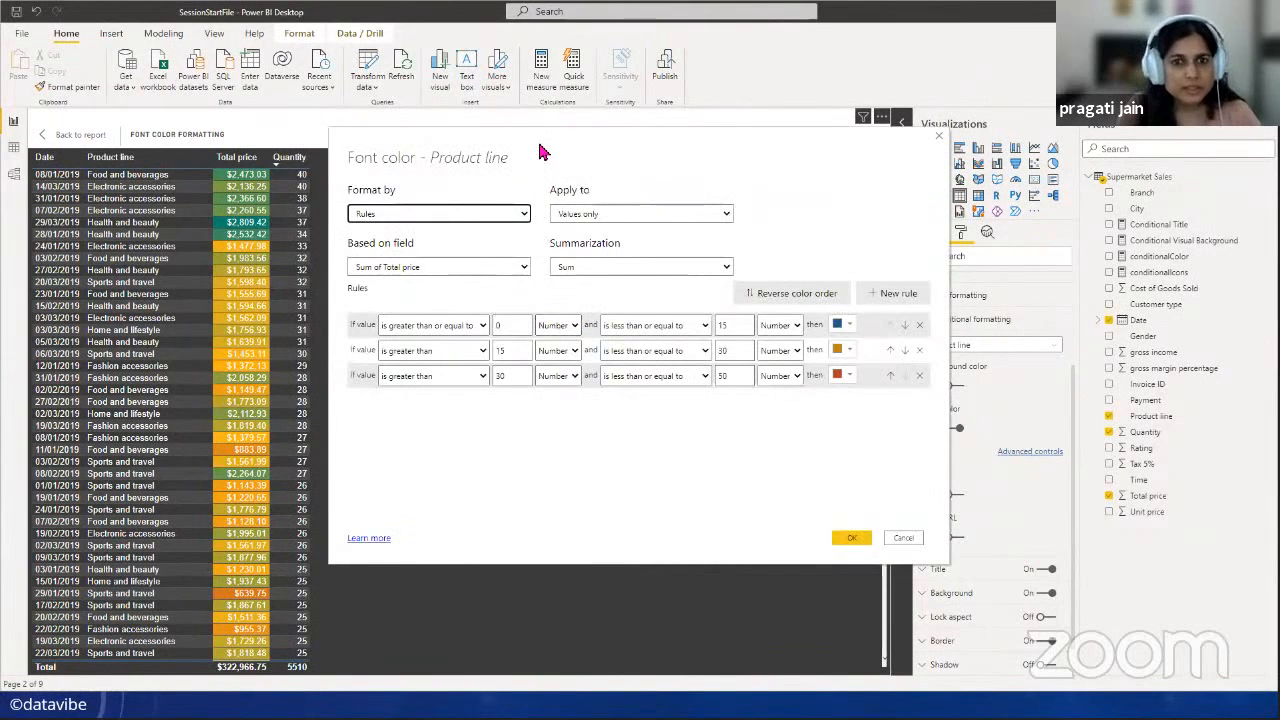
pyautogui.moveTo(540, 152); pyautogui.dragTo(619, 174)
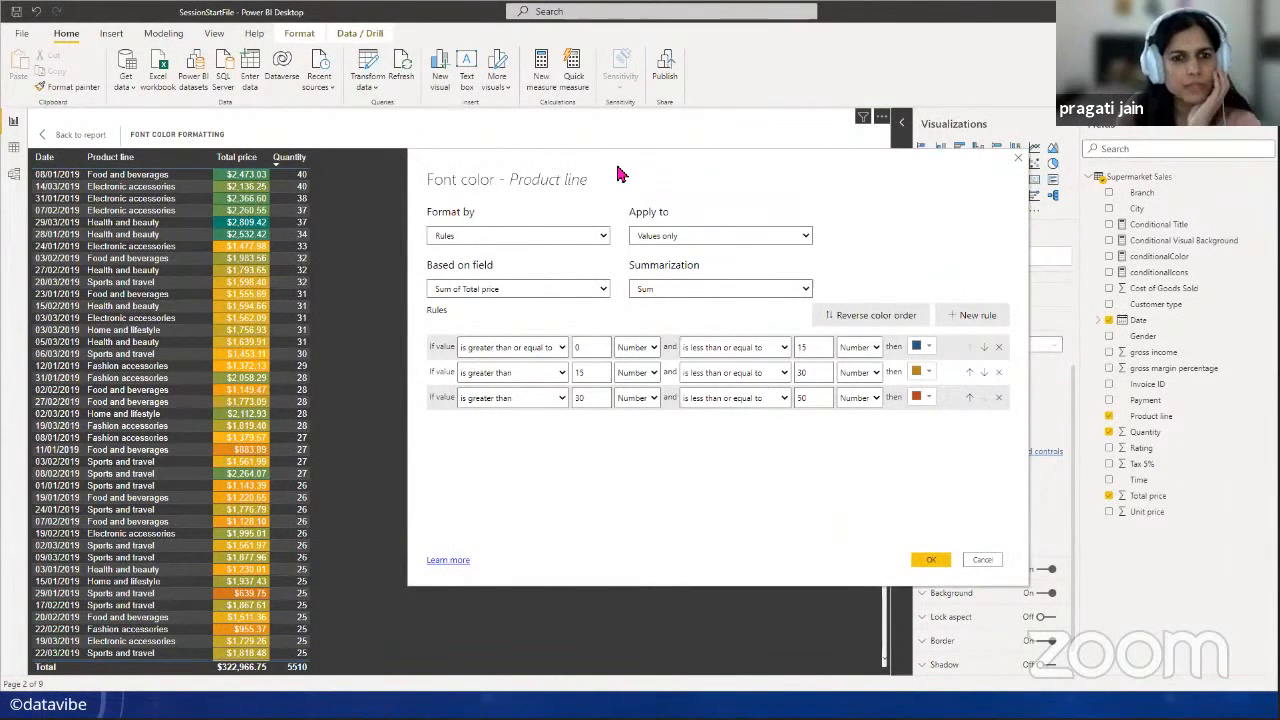
pyautogui.click(603, 290)
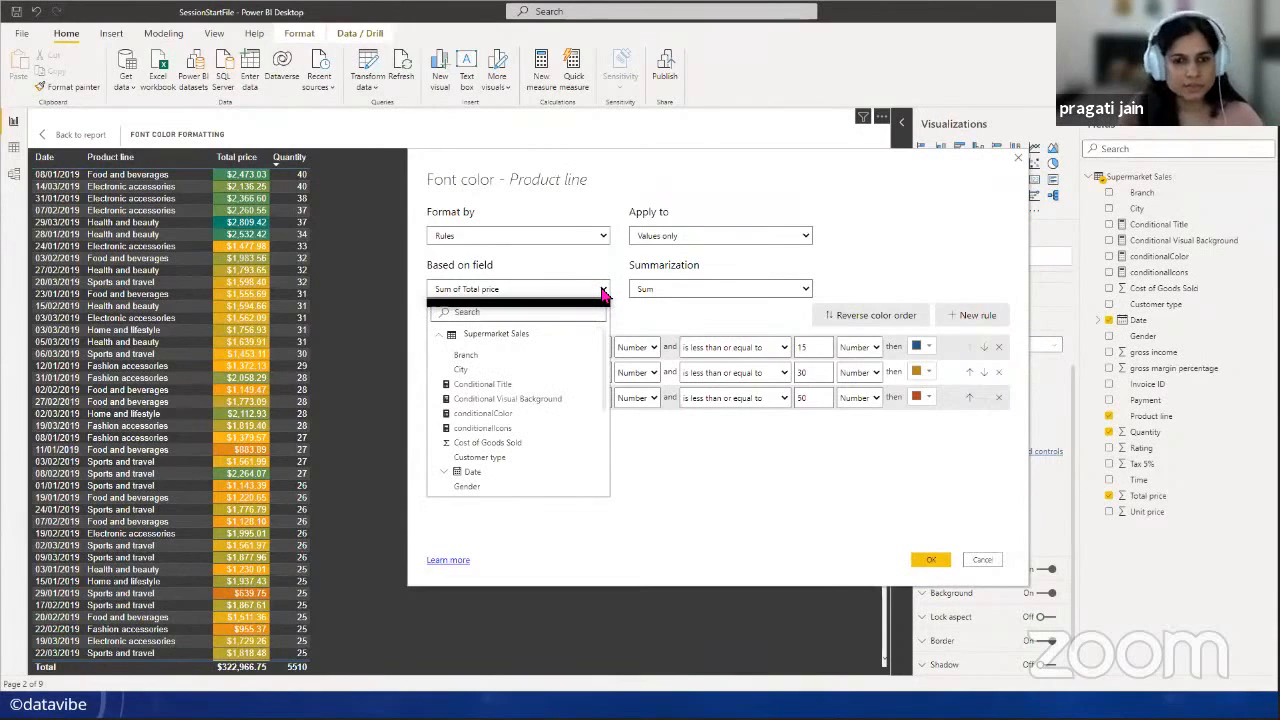
pyautogui.scroll(-1, 512, 465)
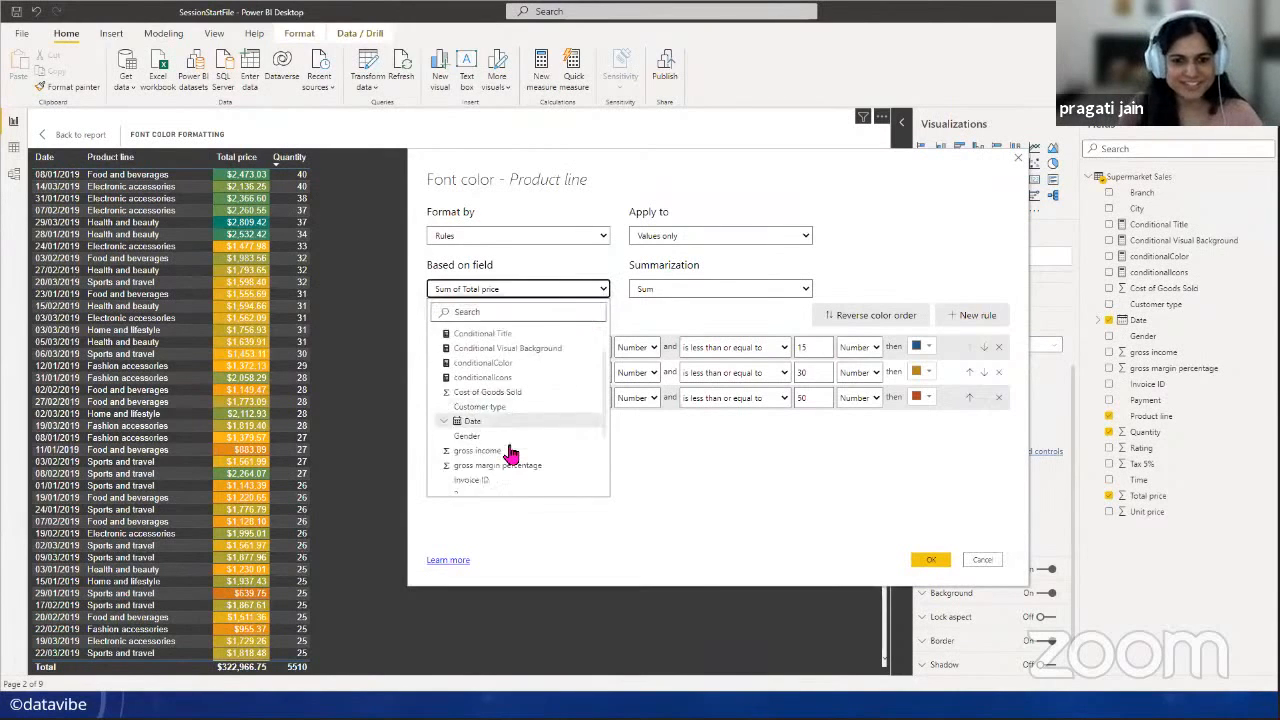
pyautogui.scroll(-2, 508, 460)
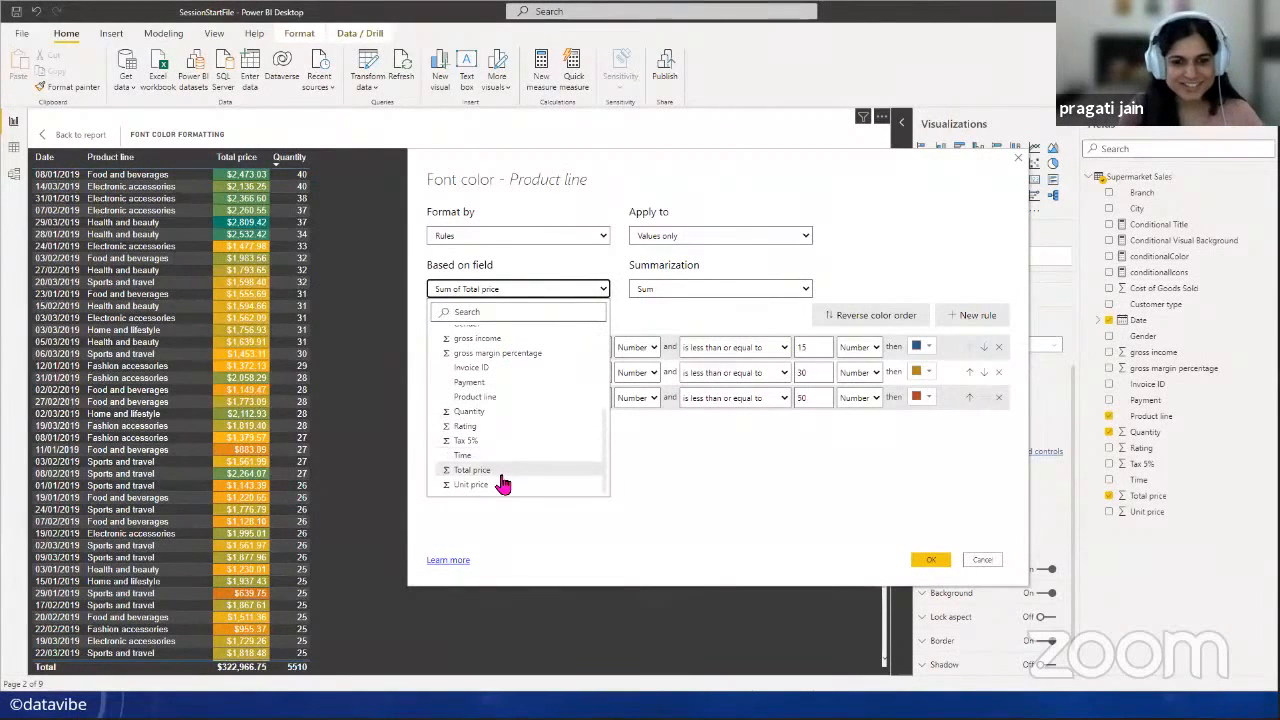
pyautogui.click(470, 412)
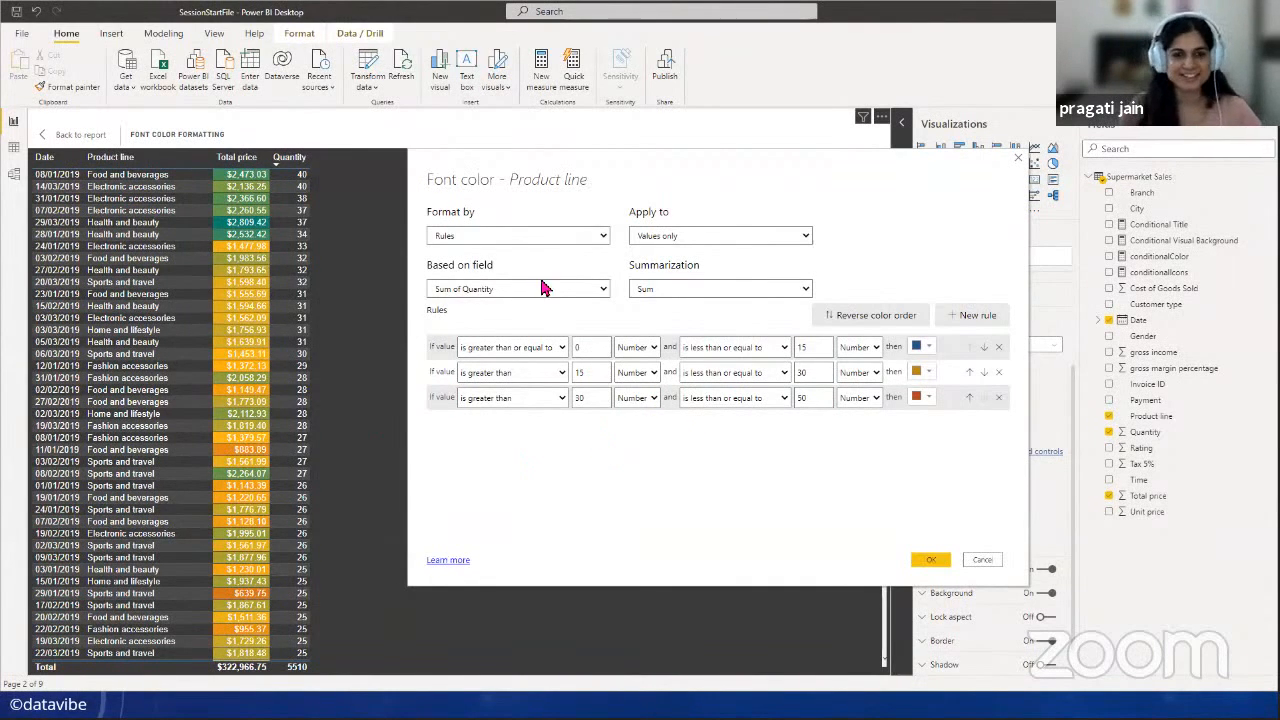
pyautogui.click(940, 561)
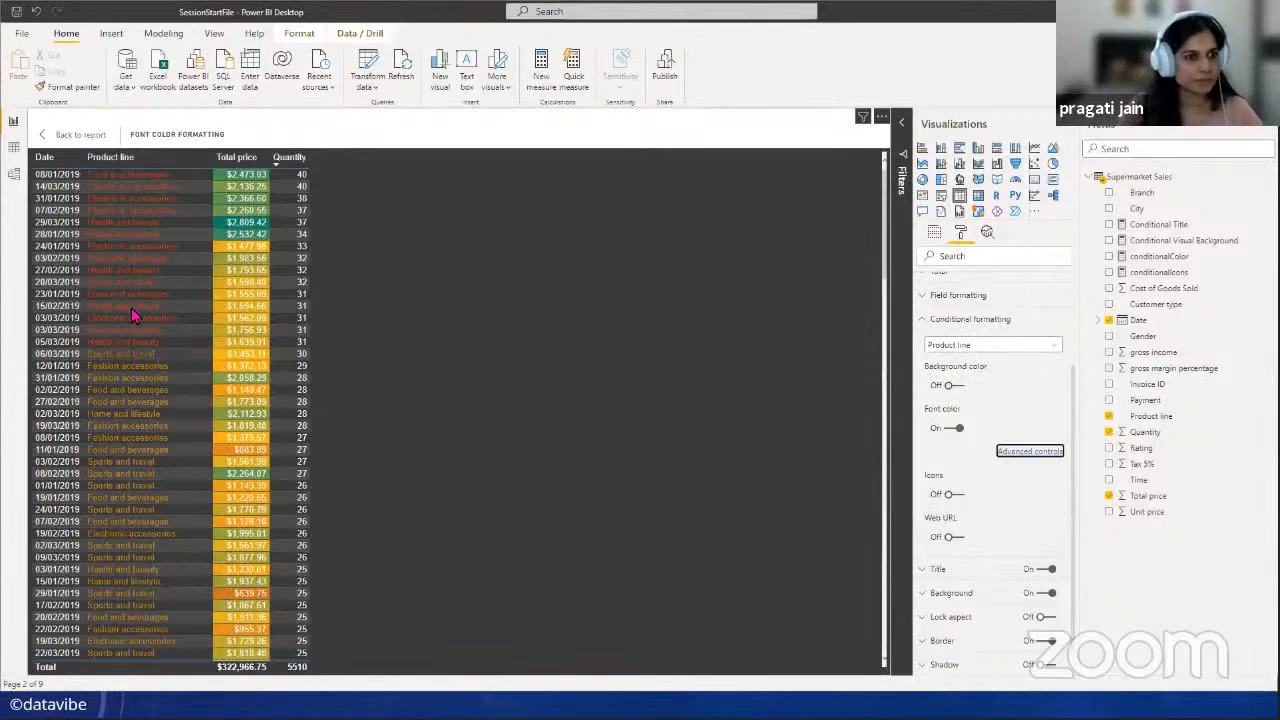
# - Examine the Product line font colors against the Quantity values throughout the table, and return to the report page
pyautogui.scroll(-15, 137, 430)
pyautogui.scroll(15, 137, 430)
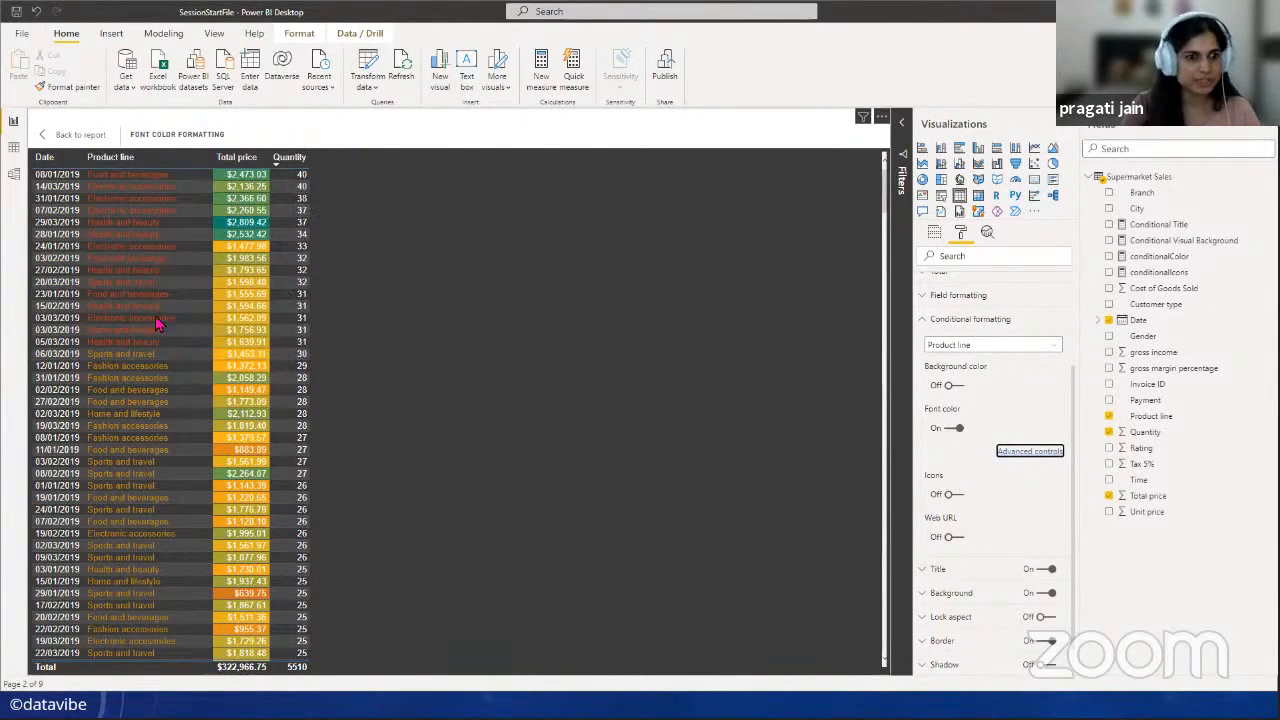
pyautogui.scroll(-7, 158, 418)
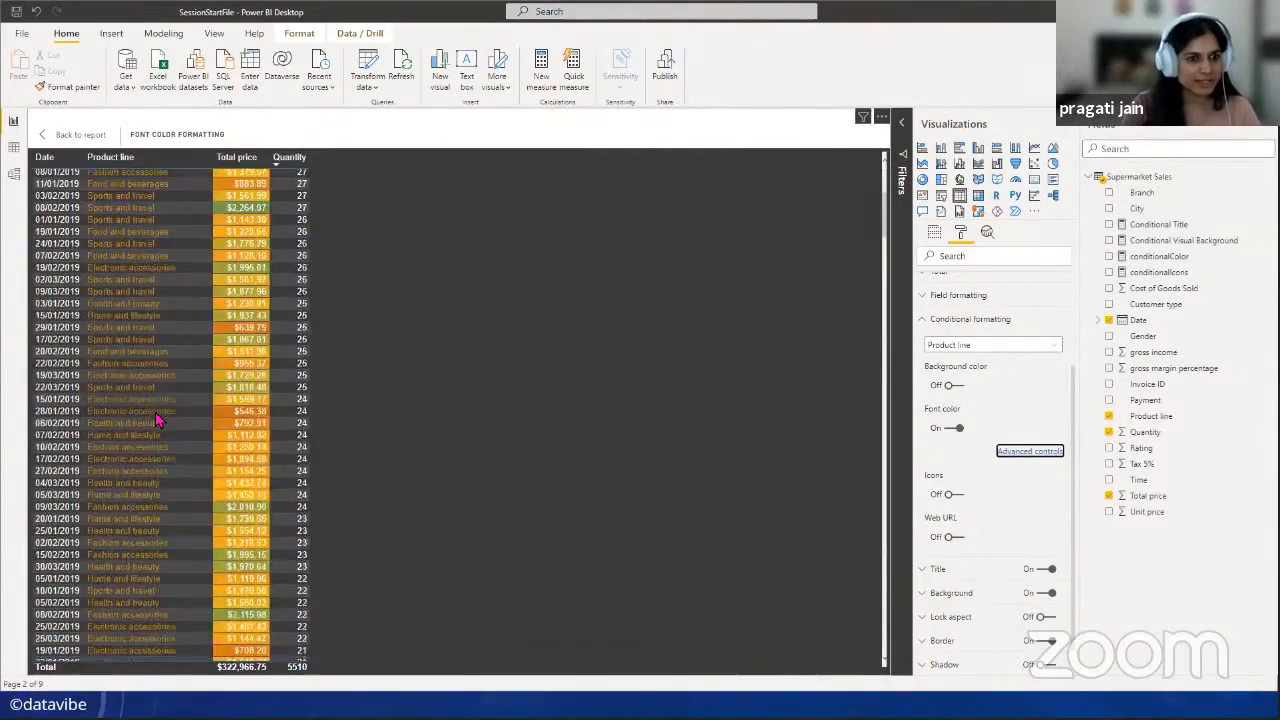
pyautogui.scroll(-13, 158, 420)
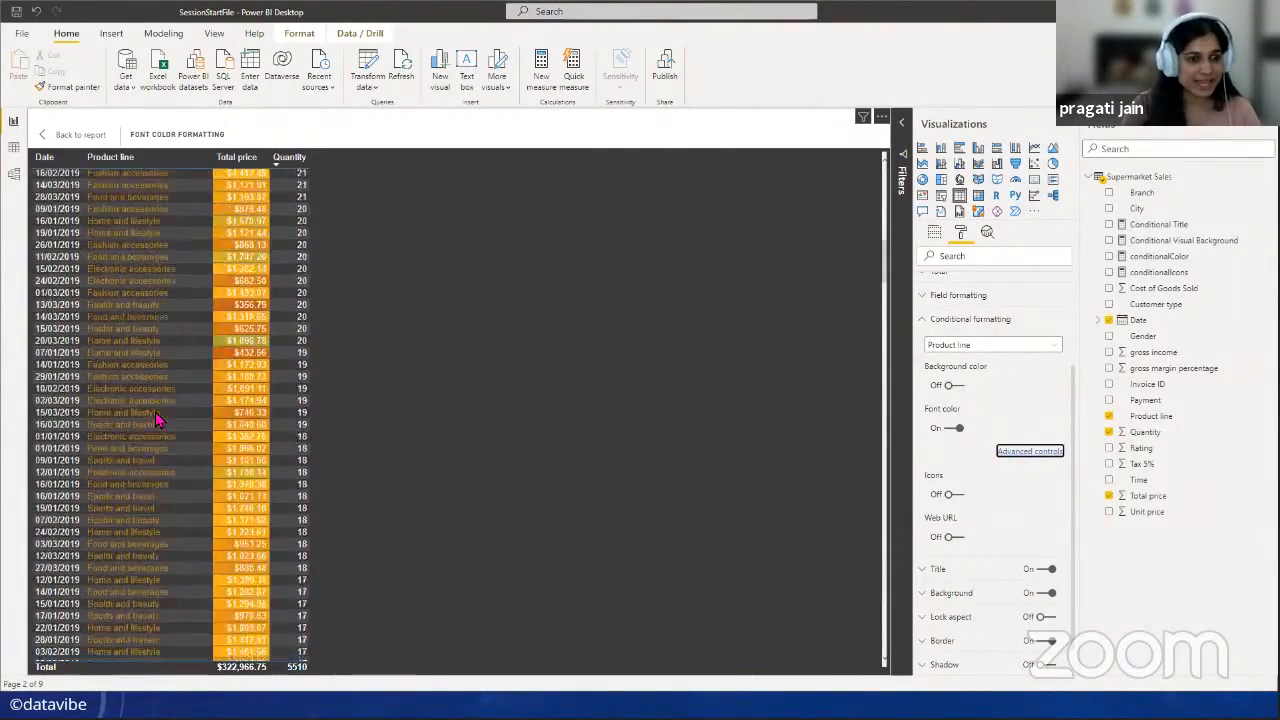
pyautogui.scroll(-13, 158, 420)
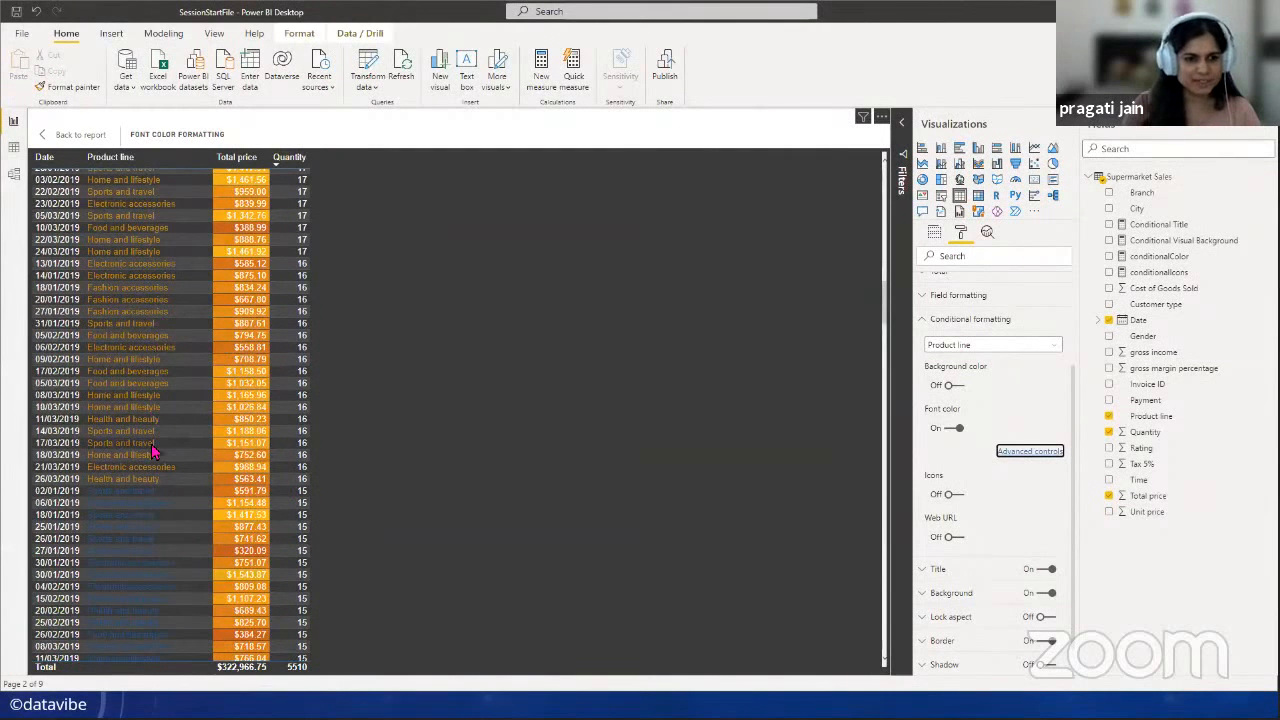
pyautogui.scroll(-11, 152, 452)
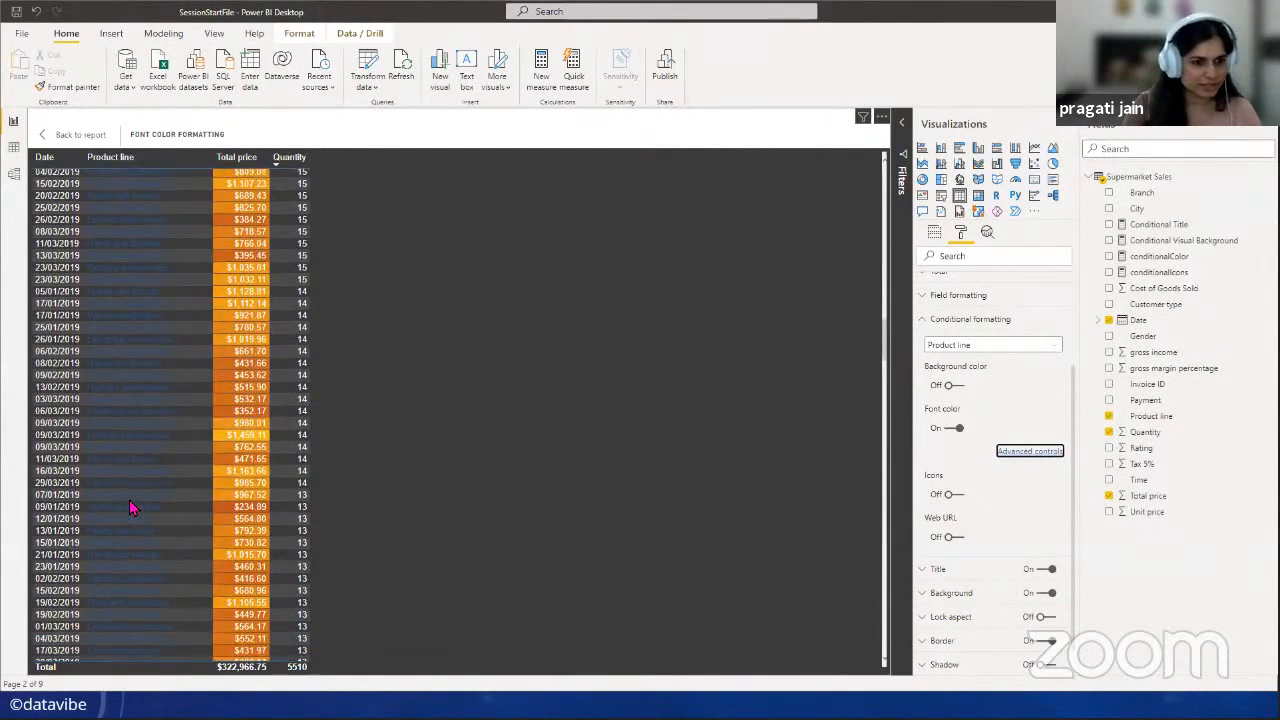
pyautogui.scroll(-20, 130, 508)
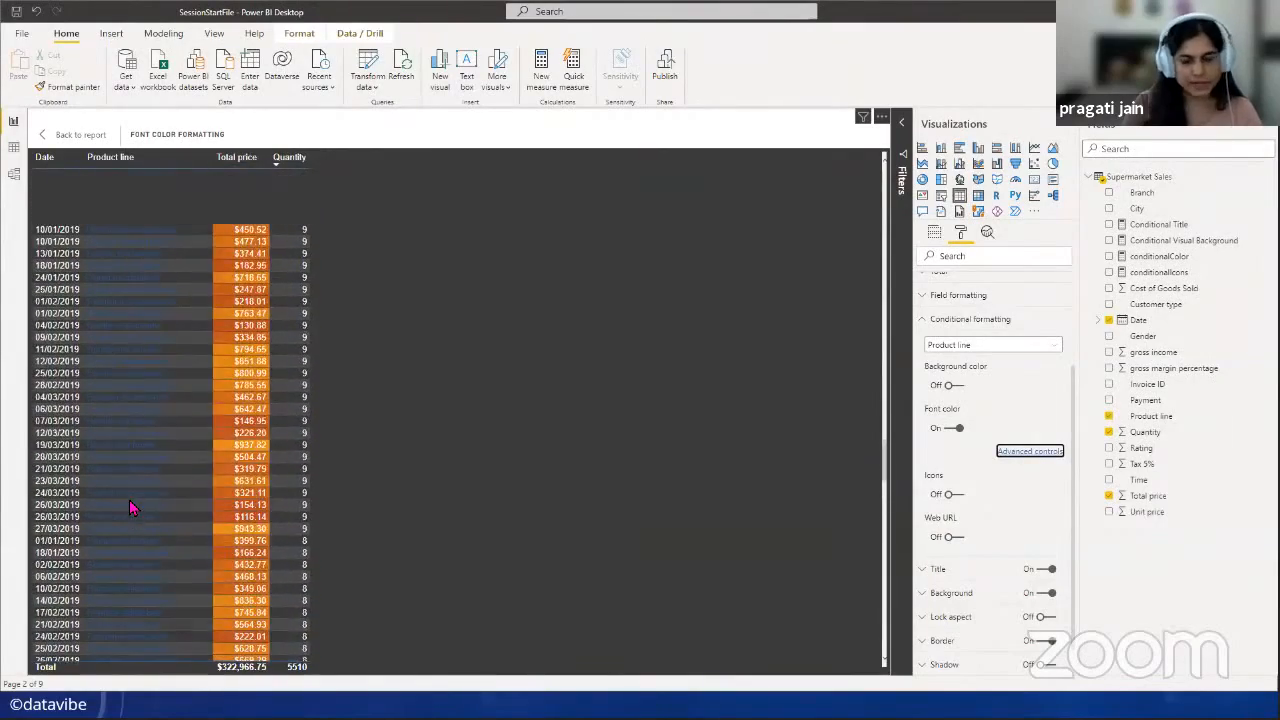
pyautogui.scroll(20, 130, 508)
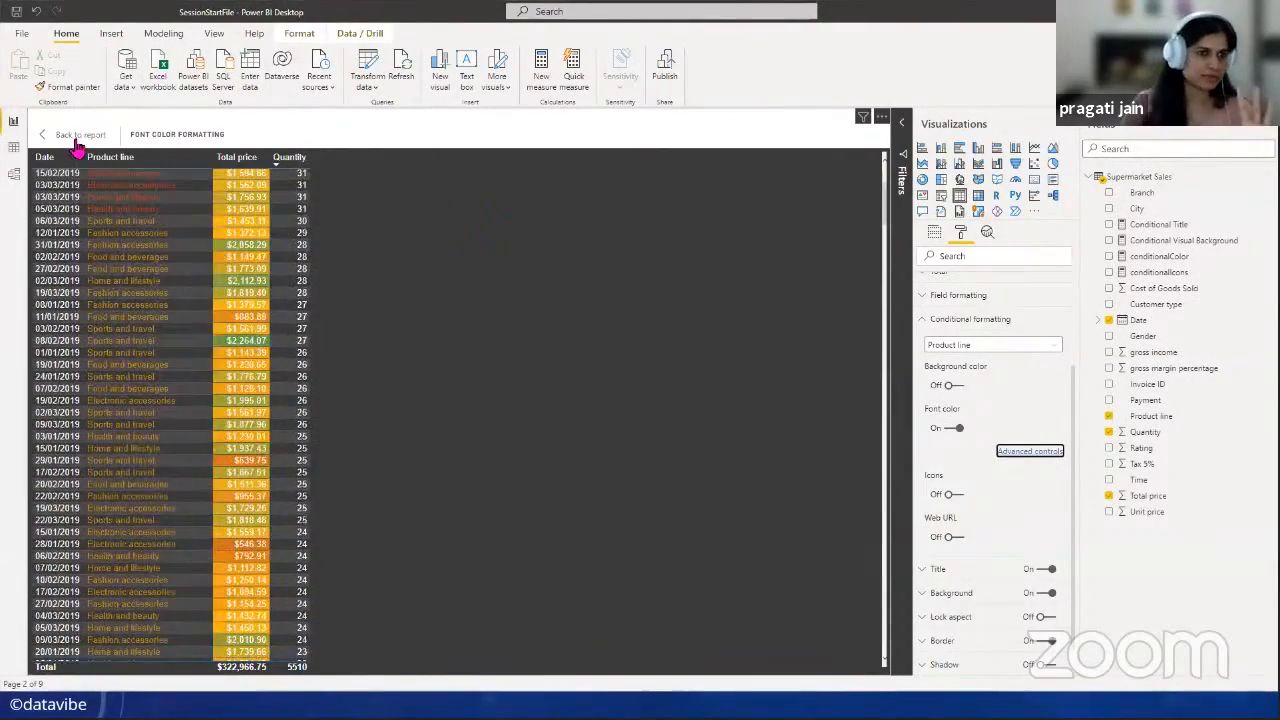
pyautogui.click(79, 136)
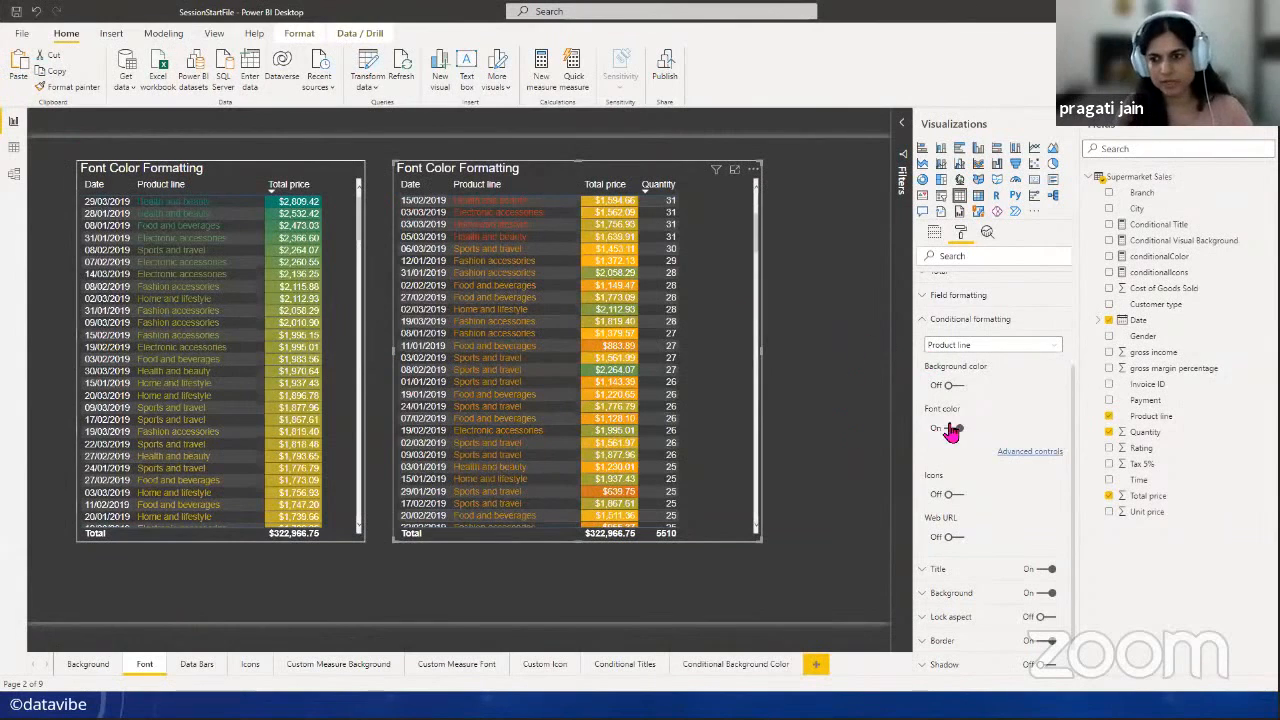
# - Extend the title text of the duplicated table to "Font Color Formatting - Rules"
pyautogui.click(922, 321)
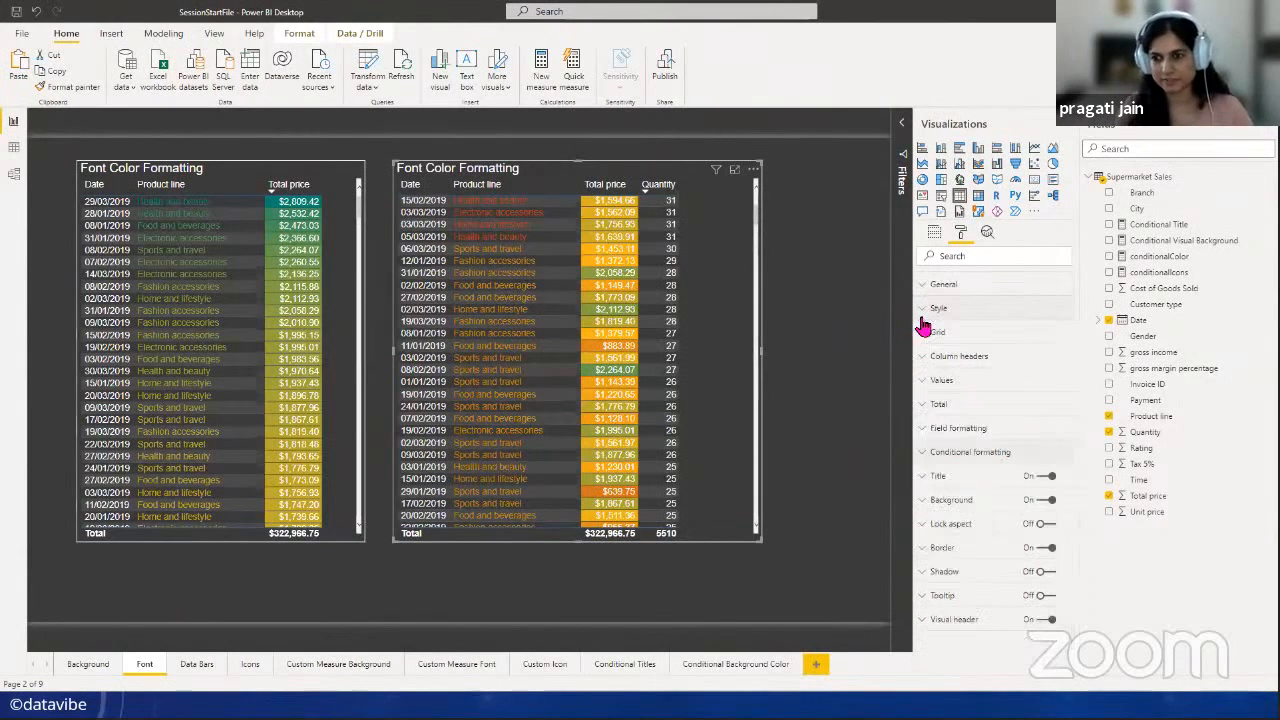
pyautogui.click(942, 479)
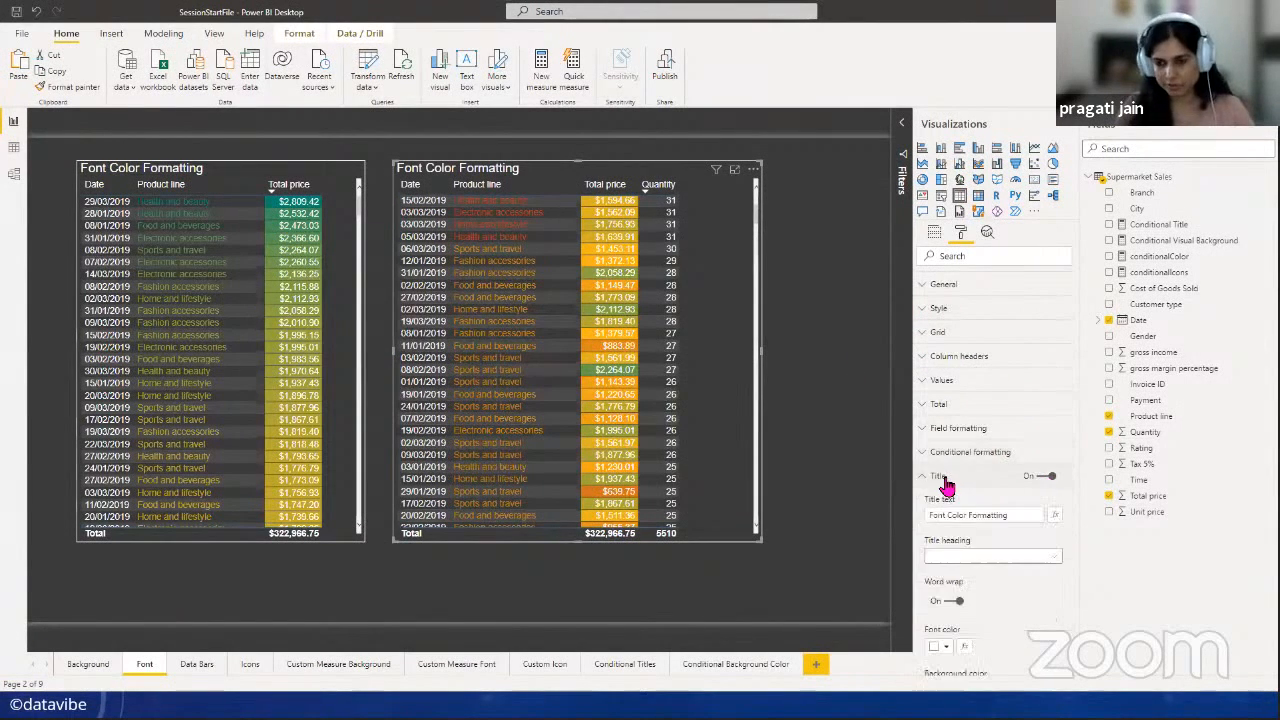
pyautogui.click(1019, 517)
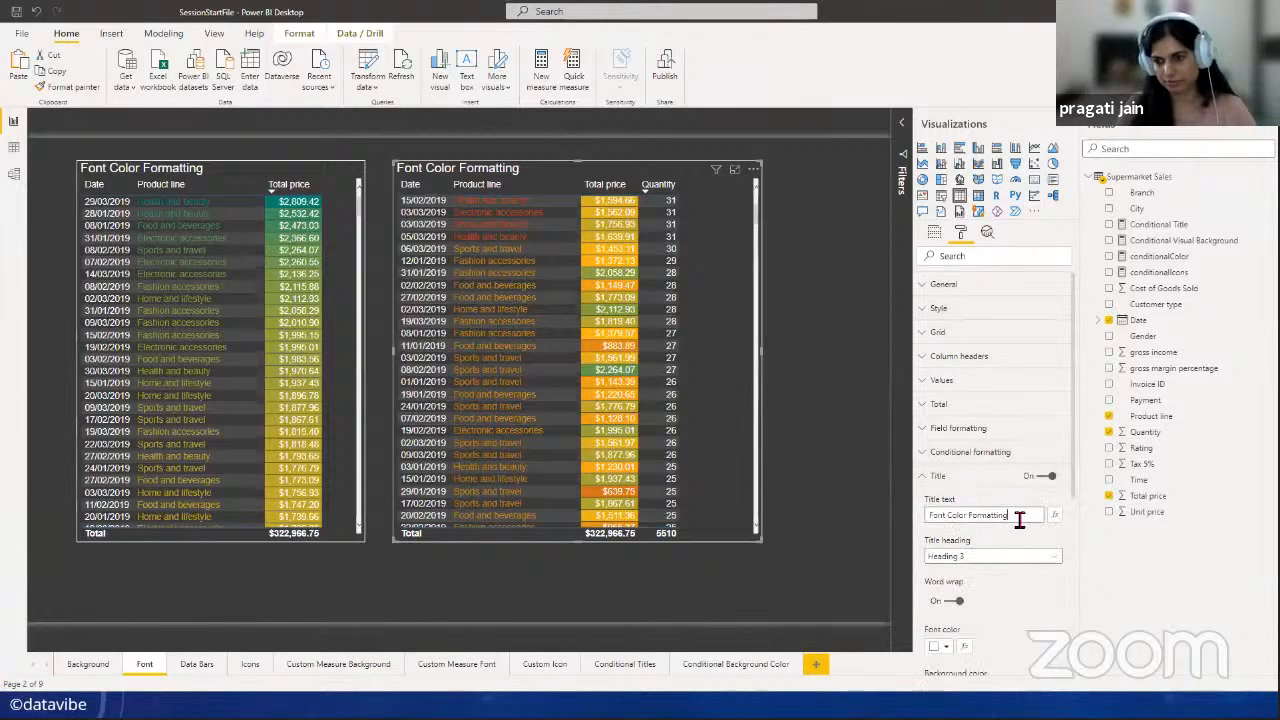
pyautogui.write('- Rules')
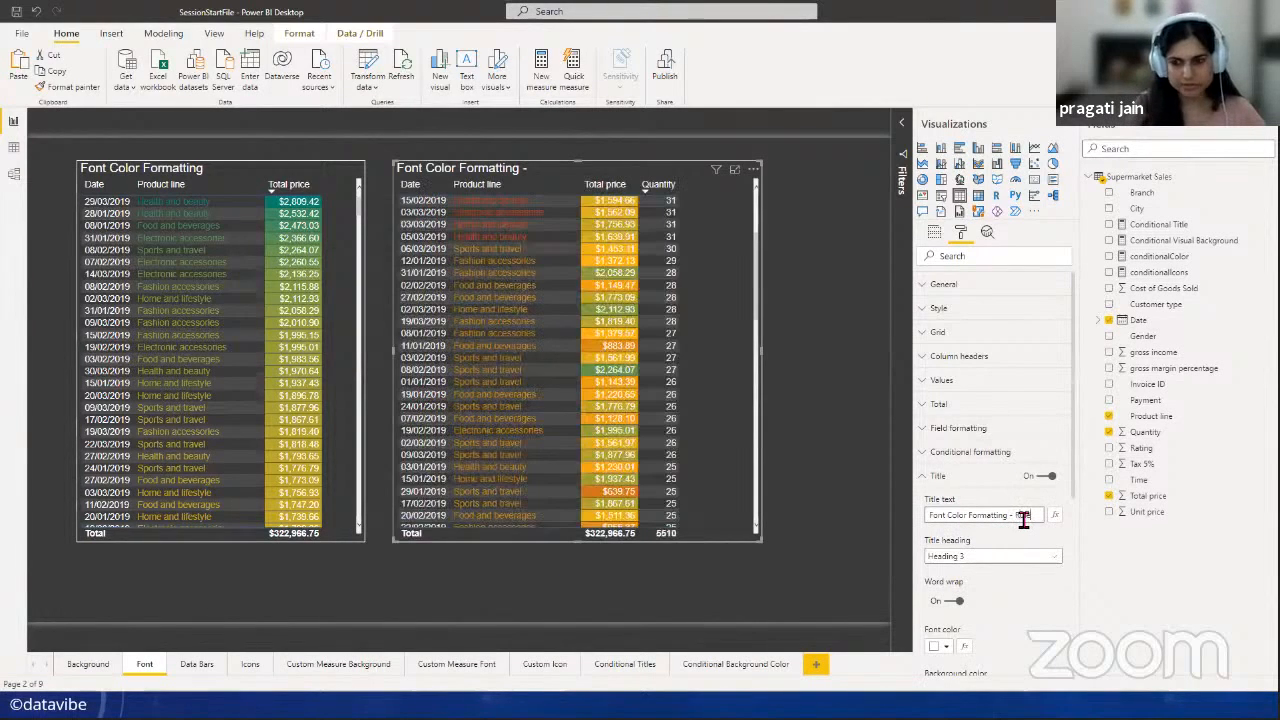
pyautogui.click(826, 486)
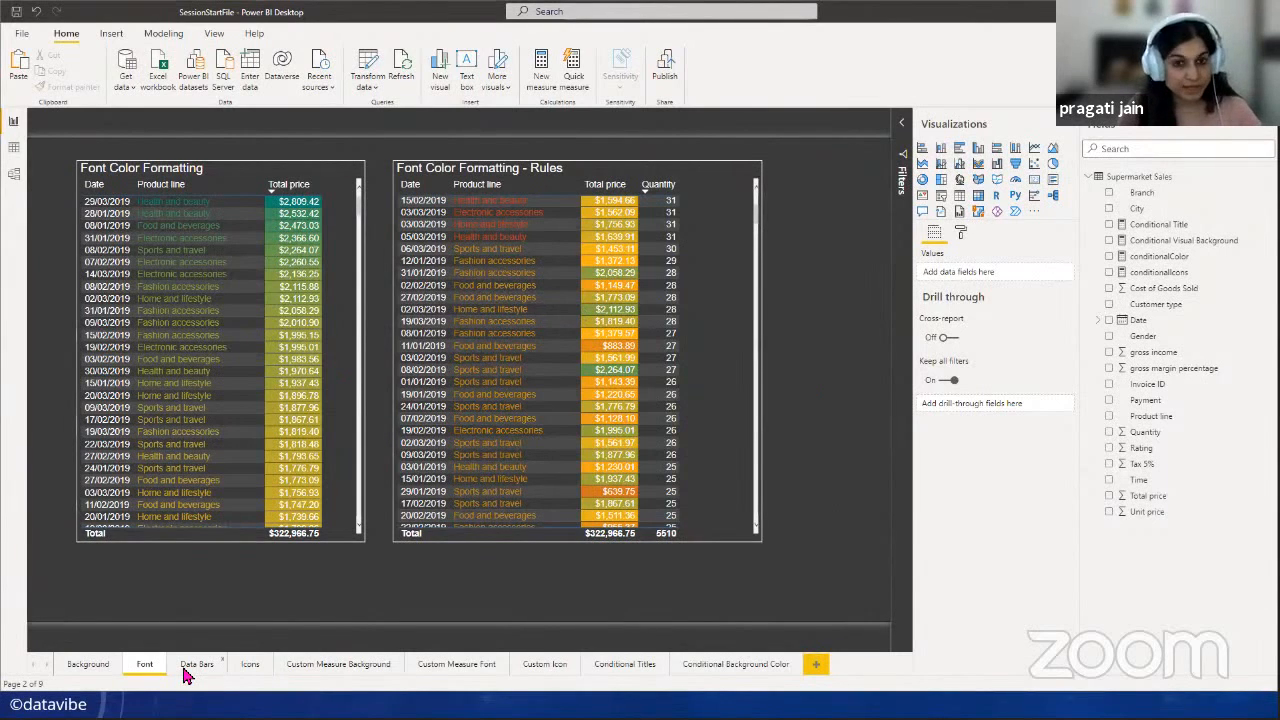
# - Copy the "Font Color Formatting - Rules" table to the Data Bars page and place it in the page's upper-left area
pyautogui.click(652, 176)
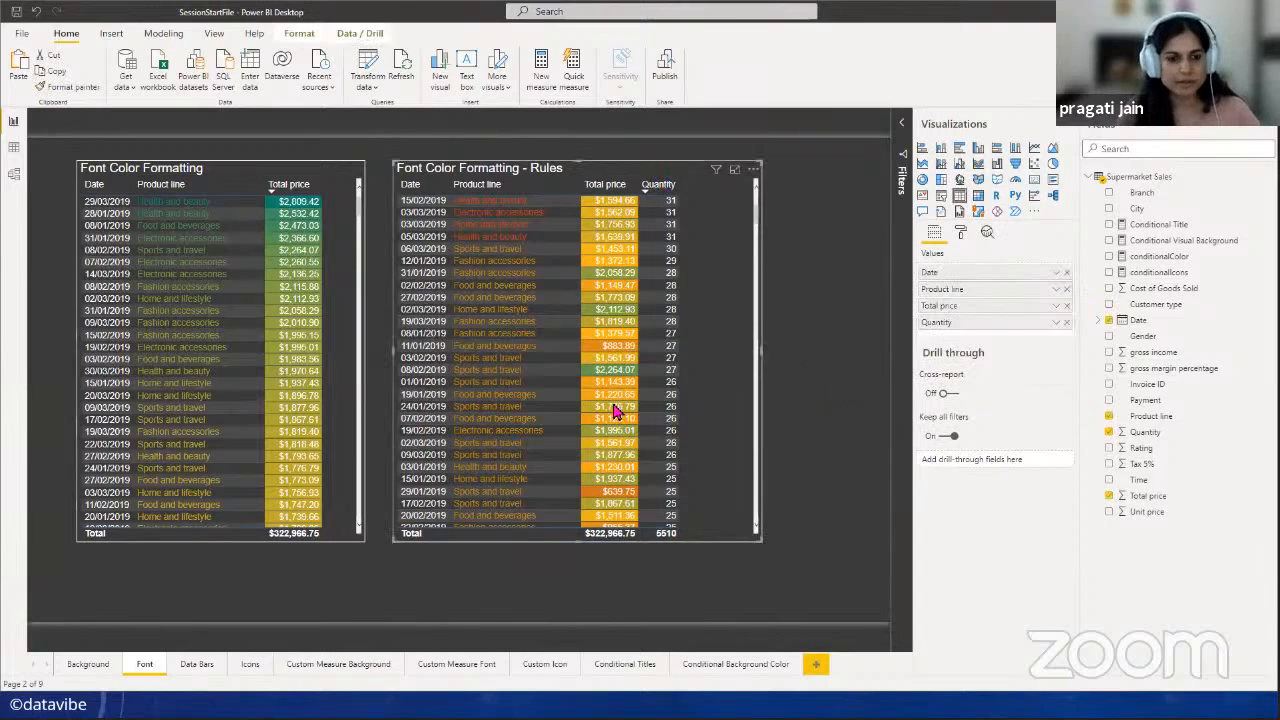
pyautogui.click(192, 664)
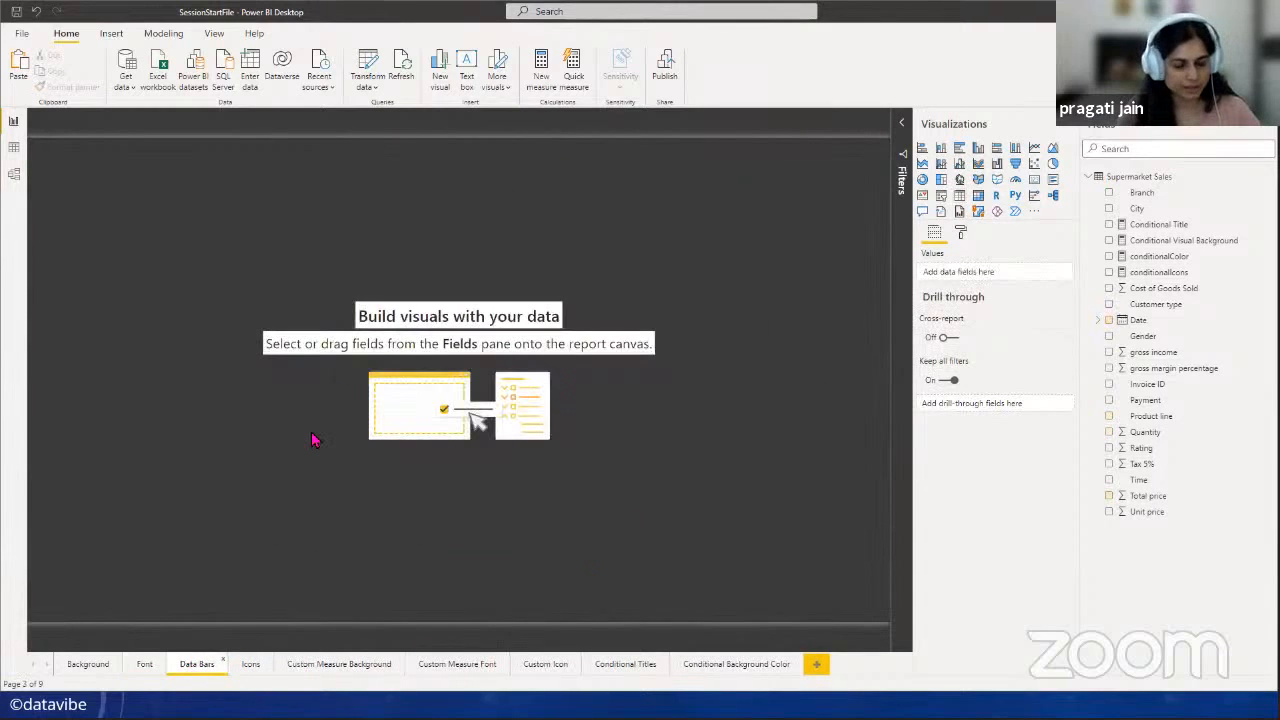
pyautogui.hotkey('ctrl', 'v')
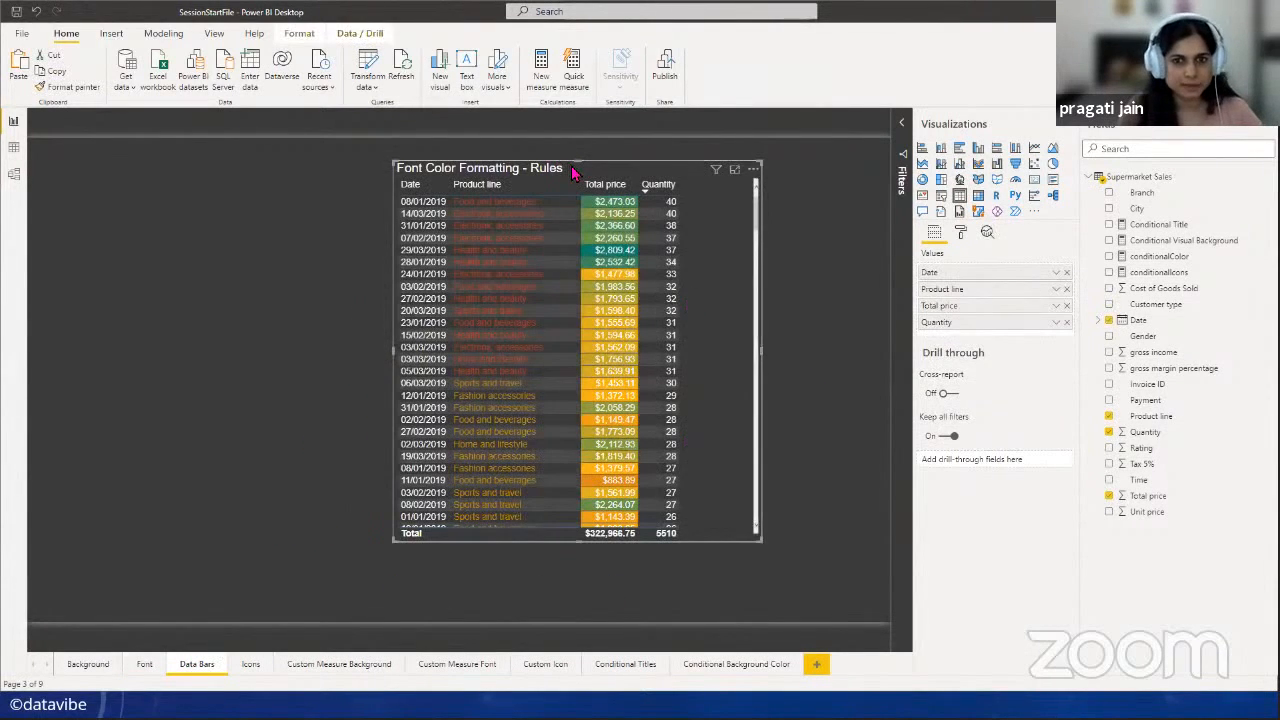
pyautogui.moveTo(571, 165); pyautogui.dragTo(208, 160)
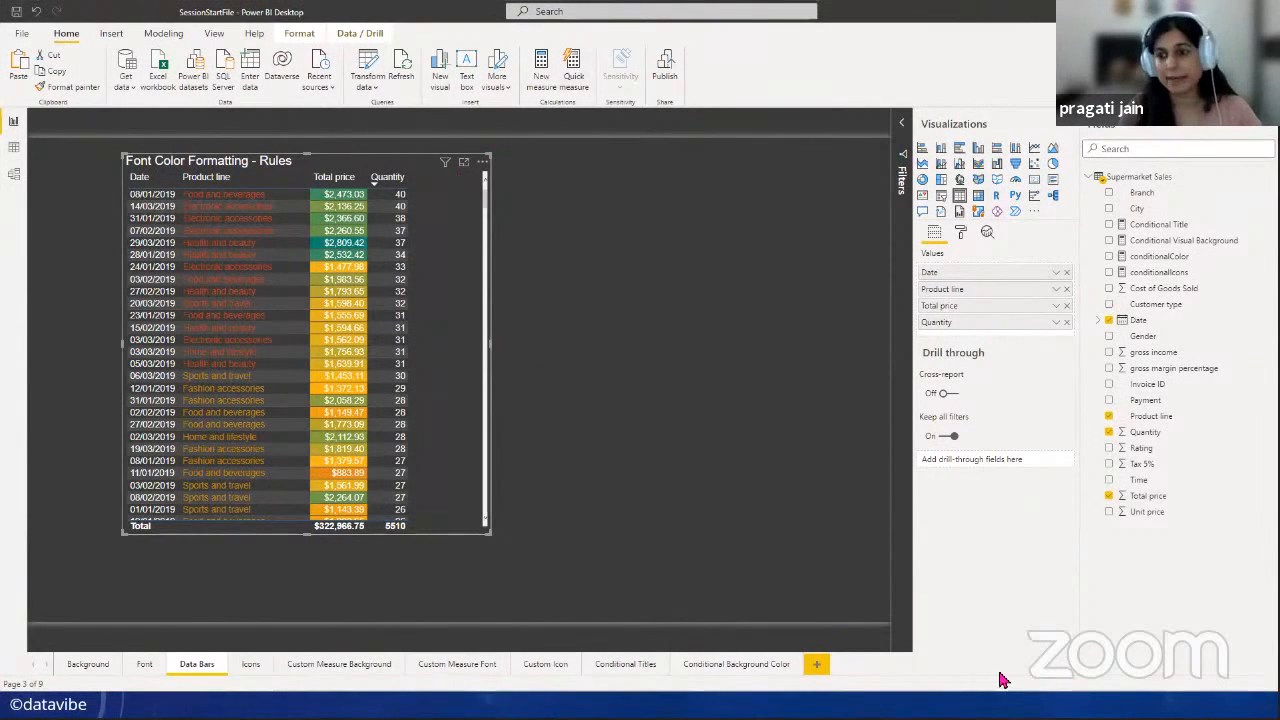
# - Change the title text of the copied table to "Data Bars"
pyautogui.click(960, 243)
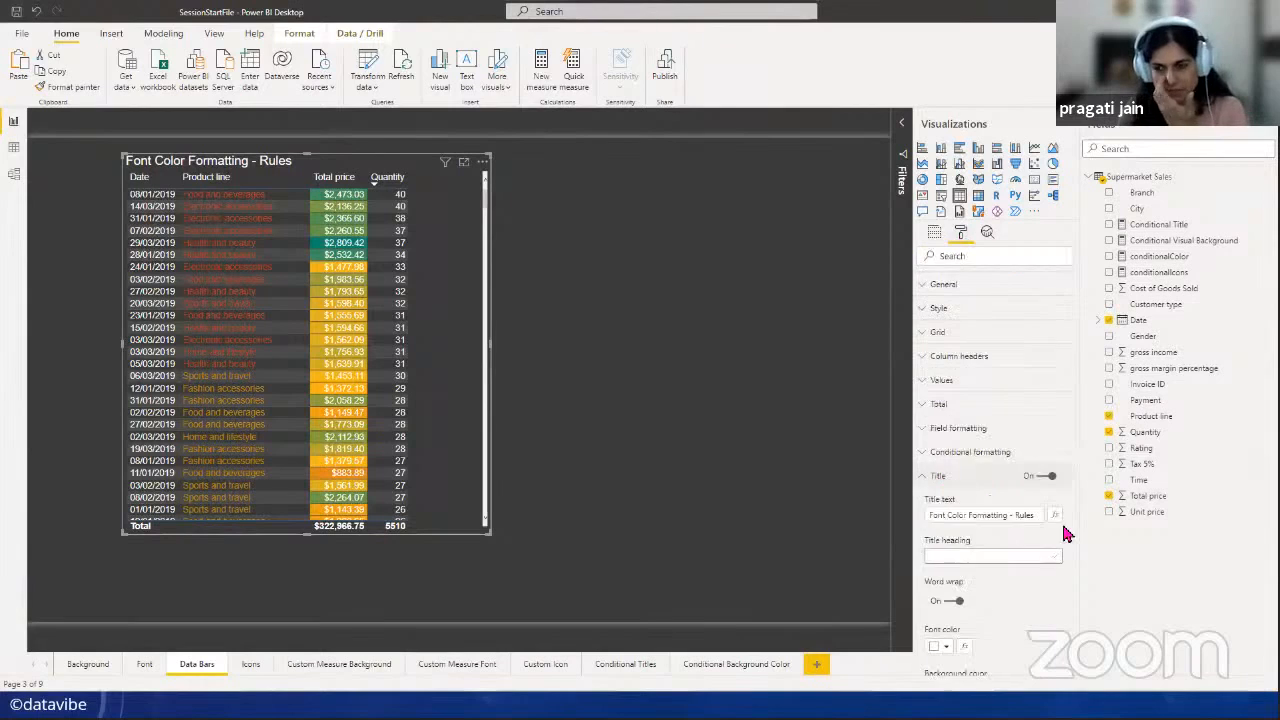
pyautogui.moveTo(929, 516); pyautogui.dragTo(1033, 520)
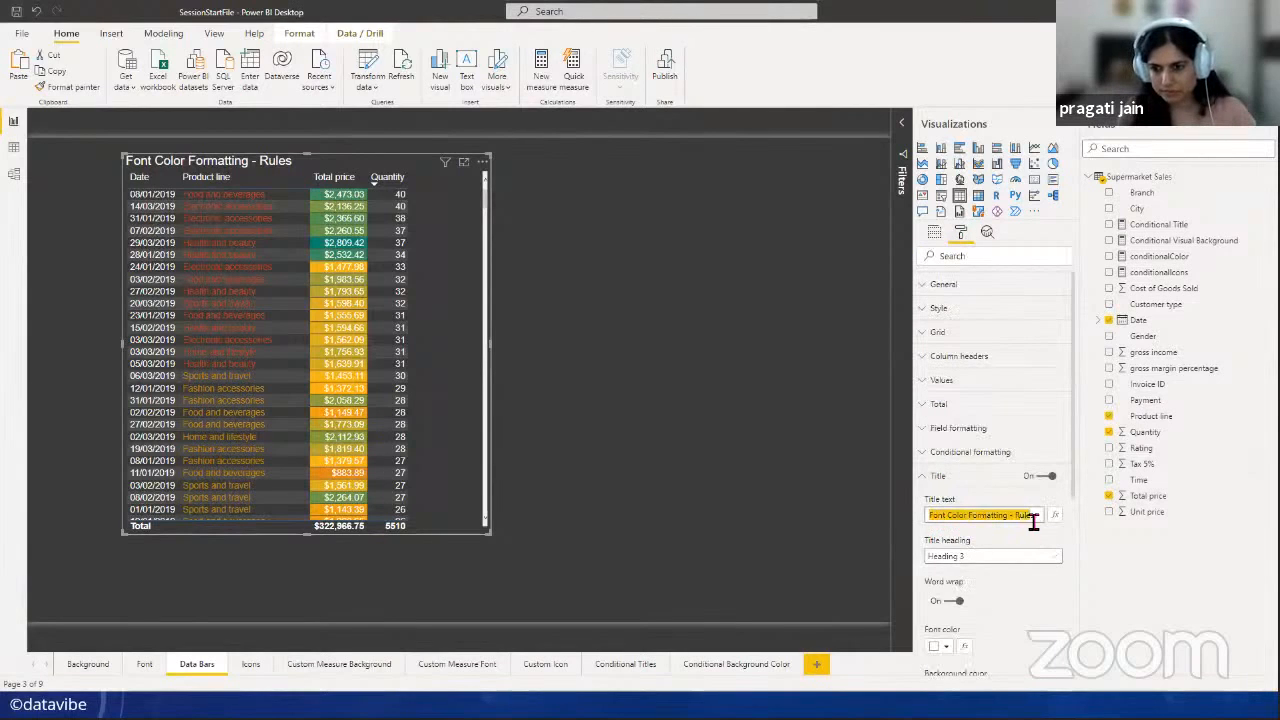
pyautogui.write('Data')
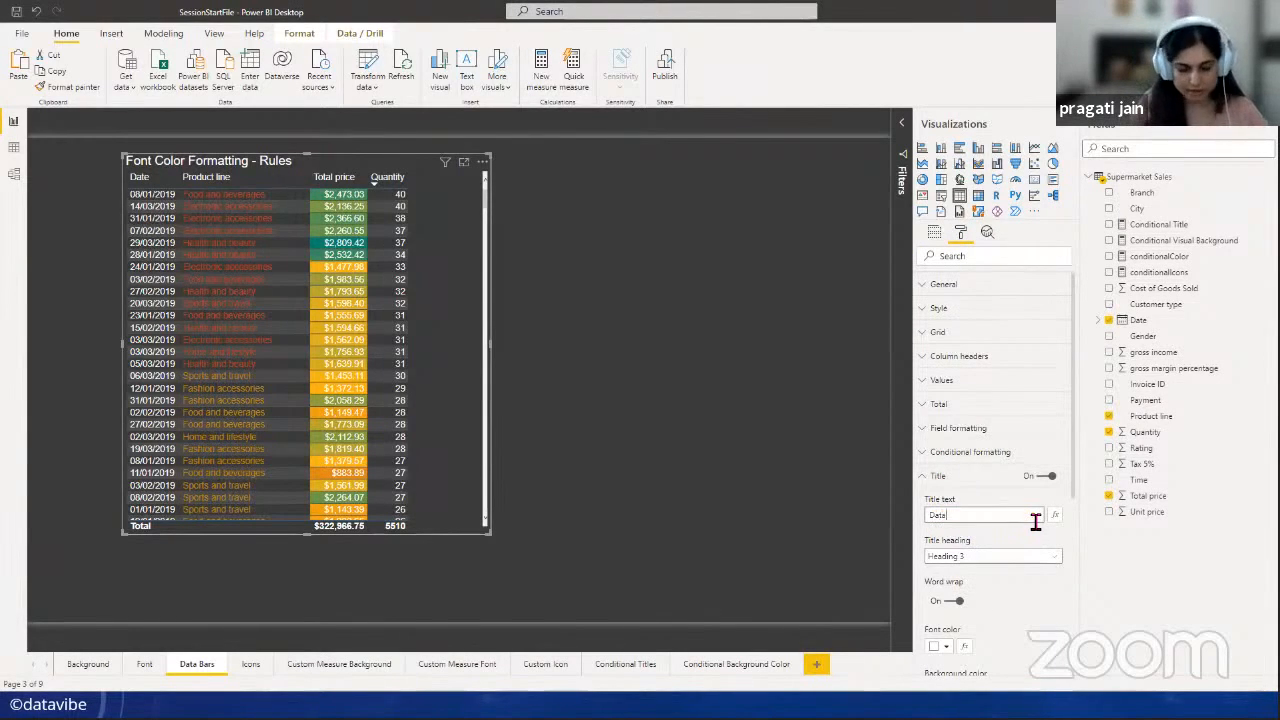
pyautogui.write(' Bars')
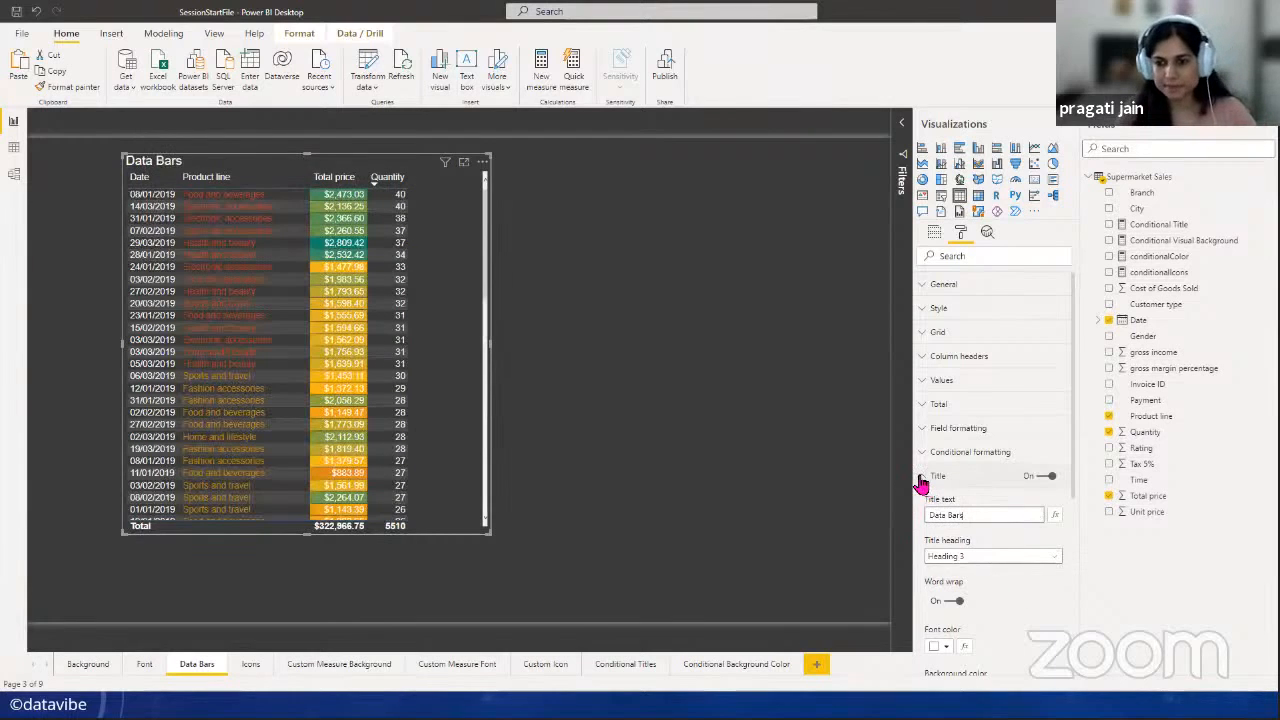
pyautogui.click(921, 478)
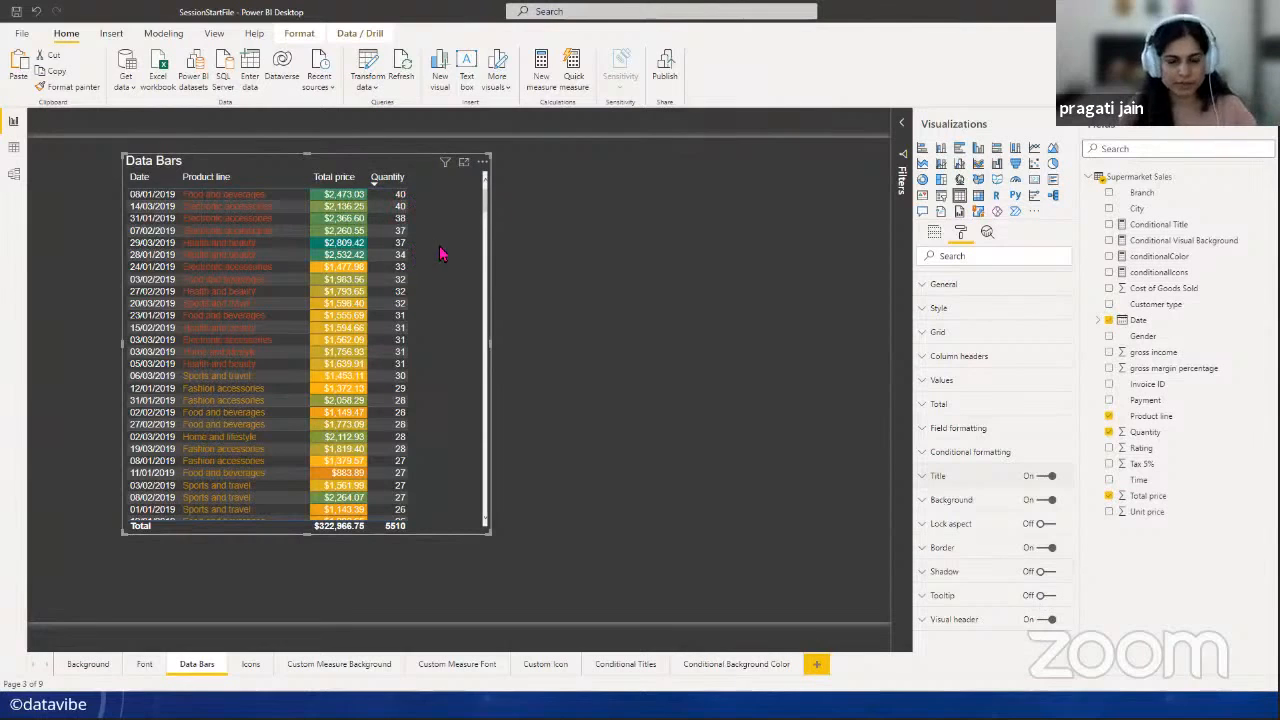
# - Sort the Data Bars table by Date in descending order and widen its Quantity column
pyautogui.click(145, 178)
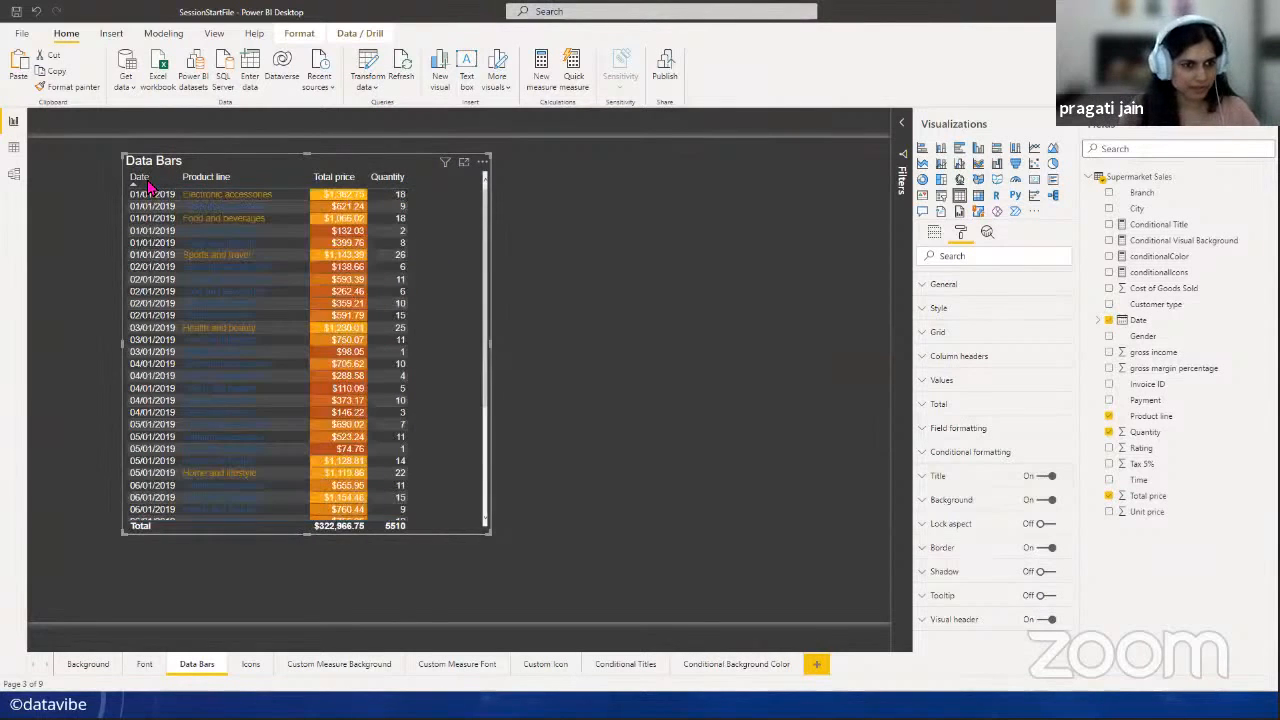
pyautogui.click(147, 181)
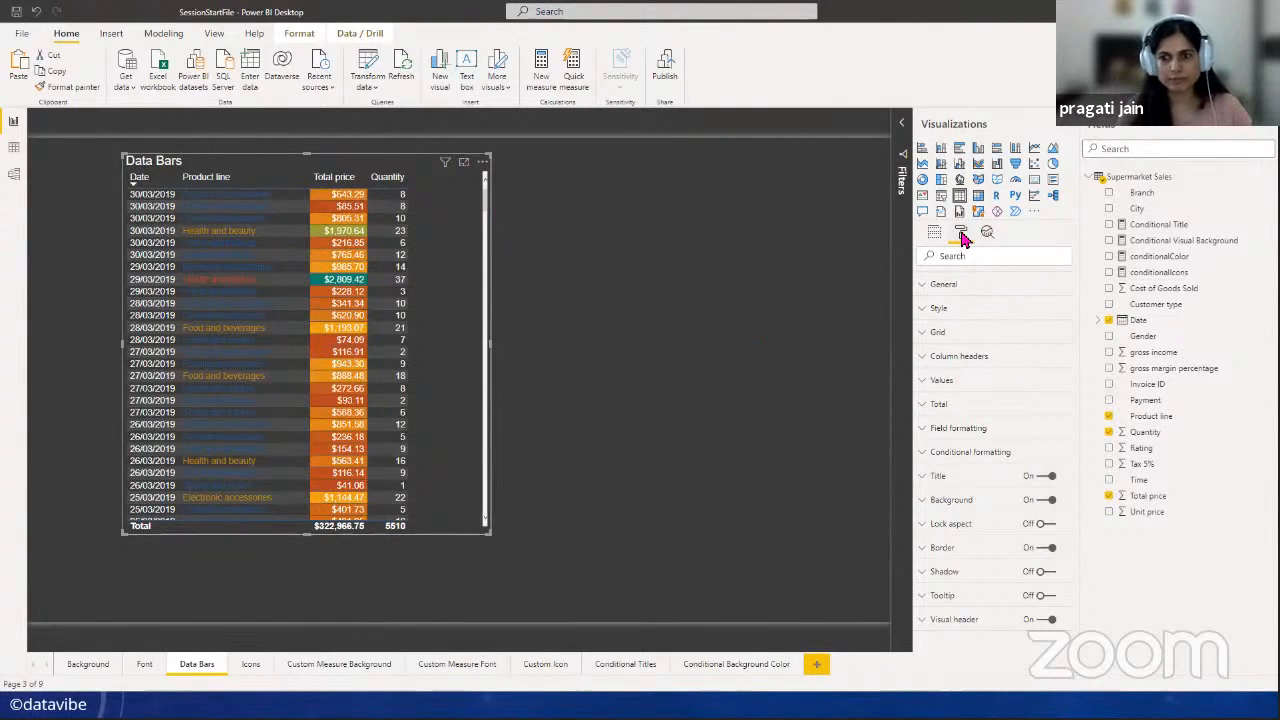
pyautogui.click(968, 452)
pyautogui.scroll(-1, 1008, 563)
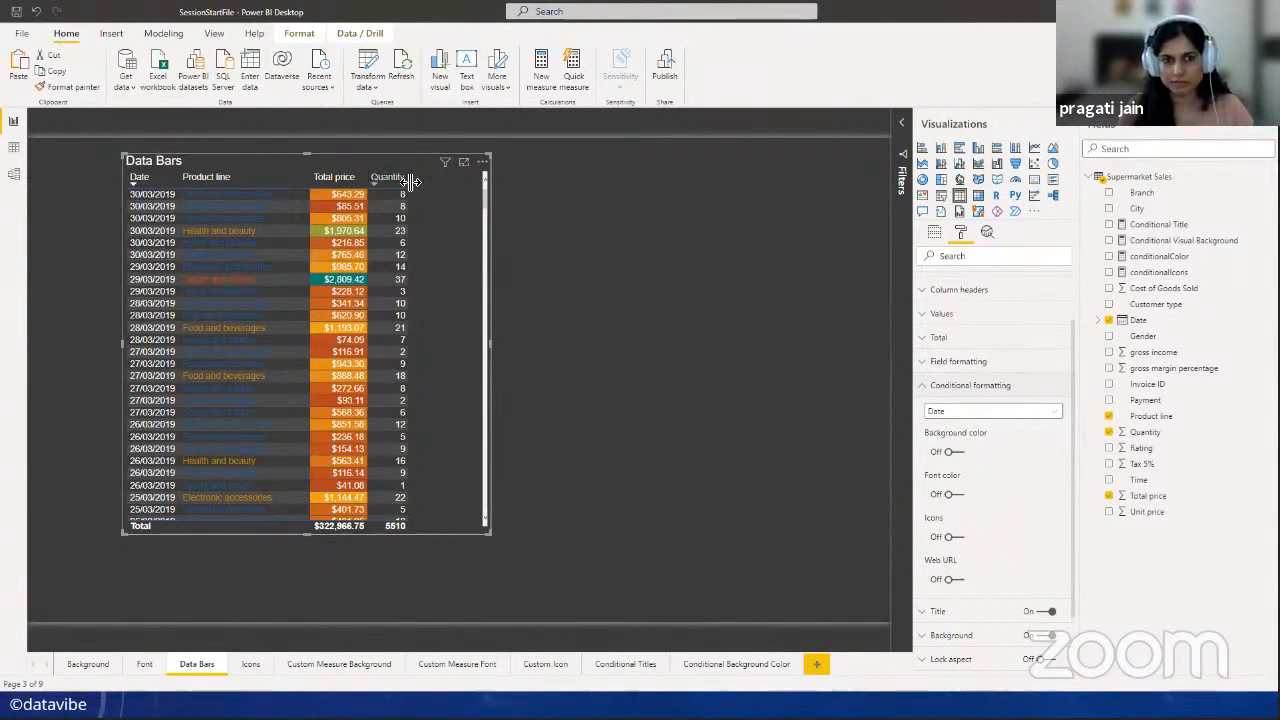
pyautogui.moveTo(438, 186); pyautogui.dragTo(484, 186)
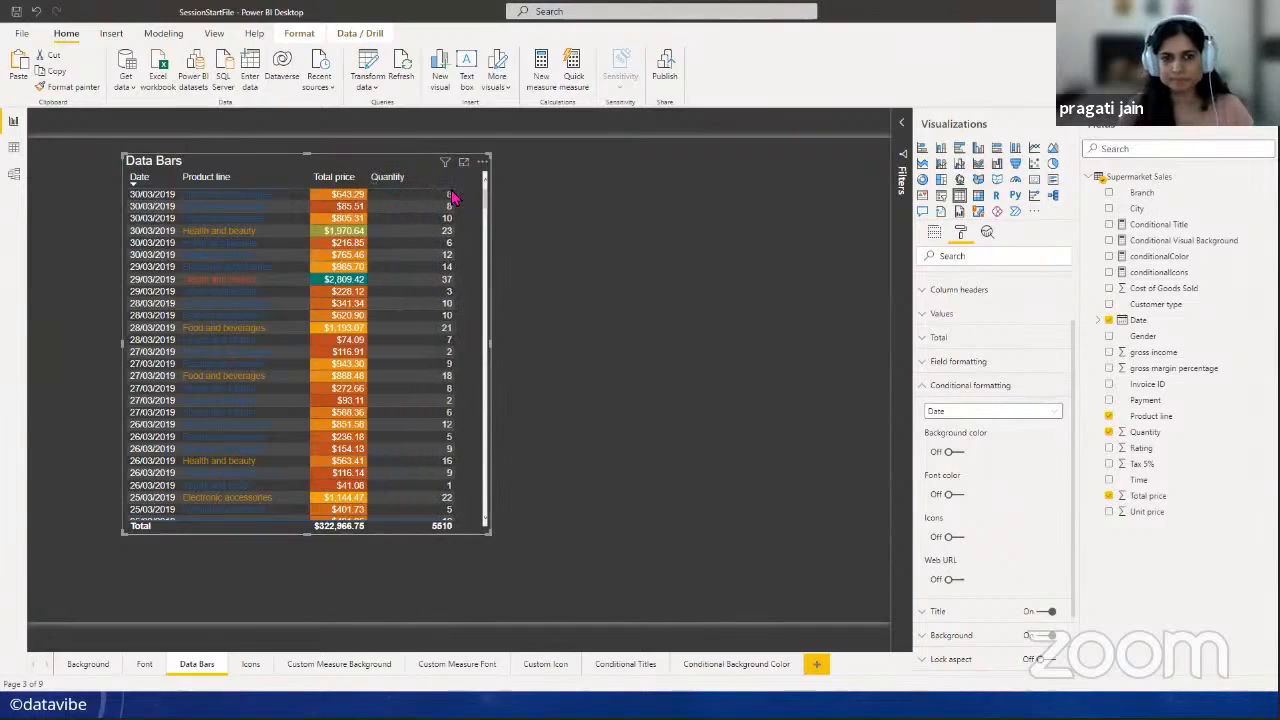
# - Choose Quantity as the column for conditional formatting and turn on its data bars
pyautogui.click(1045, 413)
pyautogui.click(980, 472)
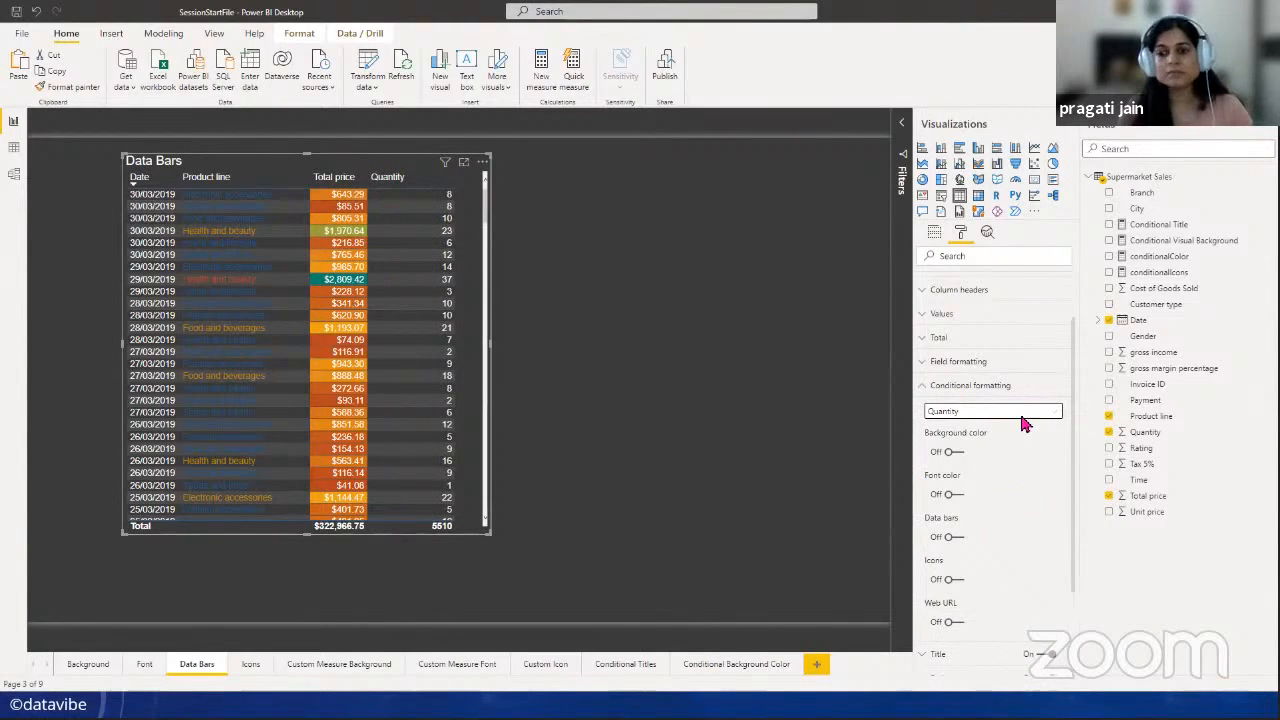
pyautogui.click(958, 541)
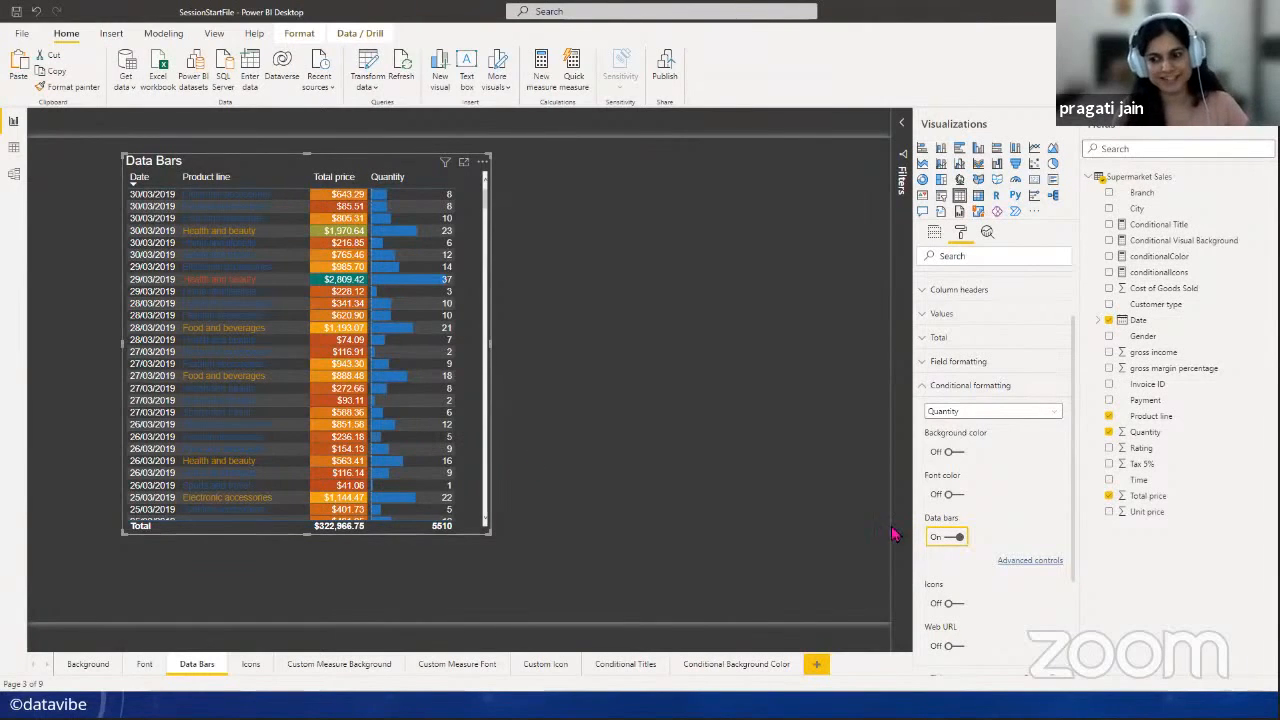
# - Set the Quantity data bars to show the bar only and apply the change
pyautogui.click(1043, 563)
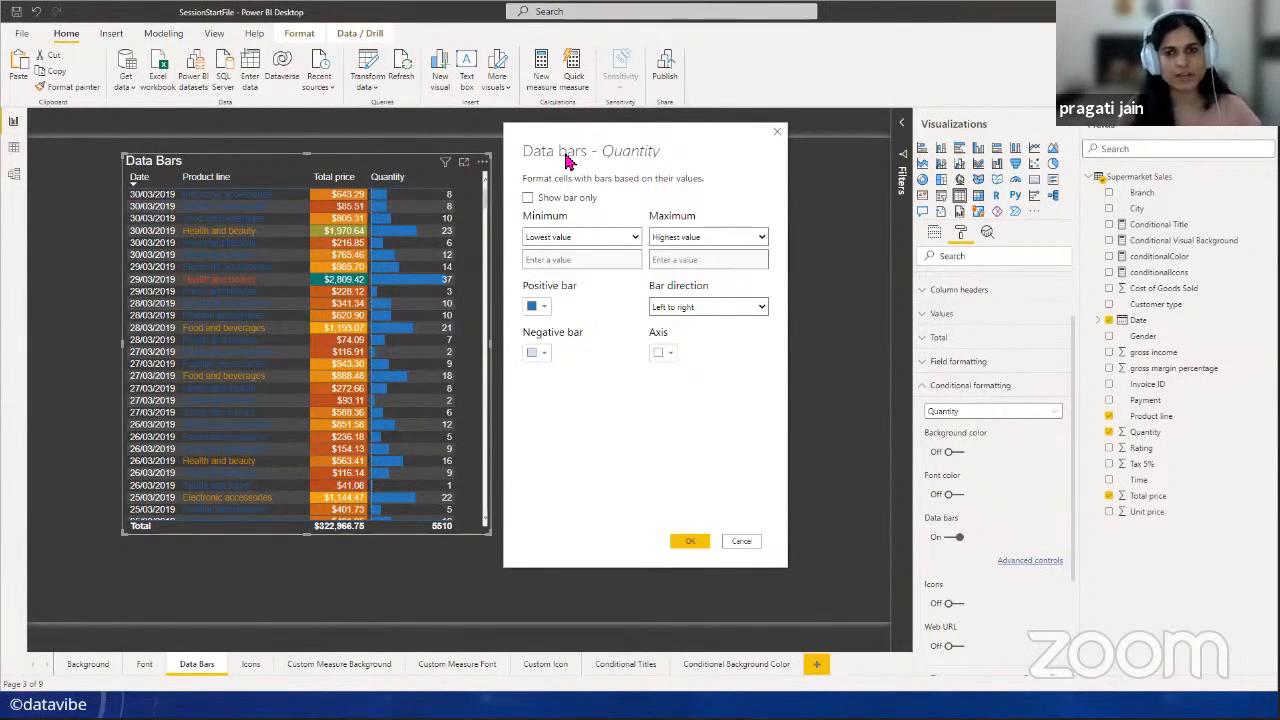
pyautogui.click(528, 199)
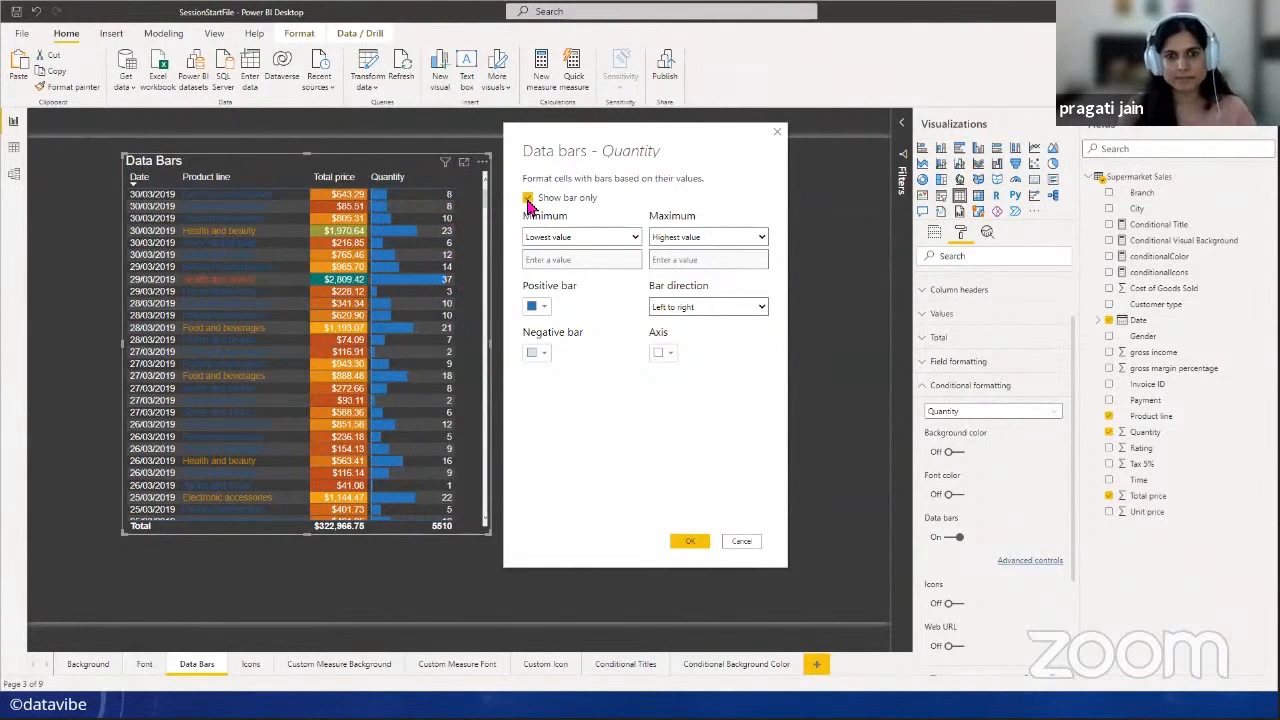
pyautogui.click(692, 542)
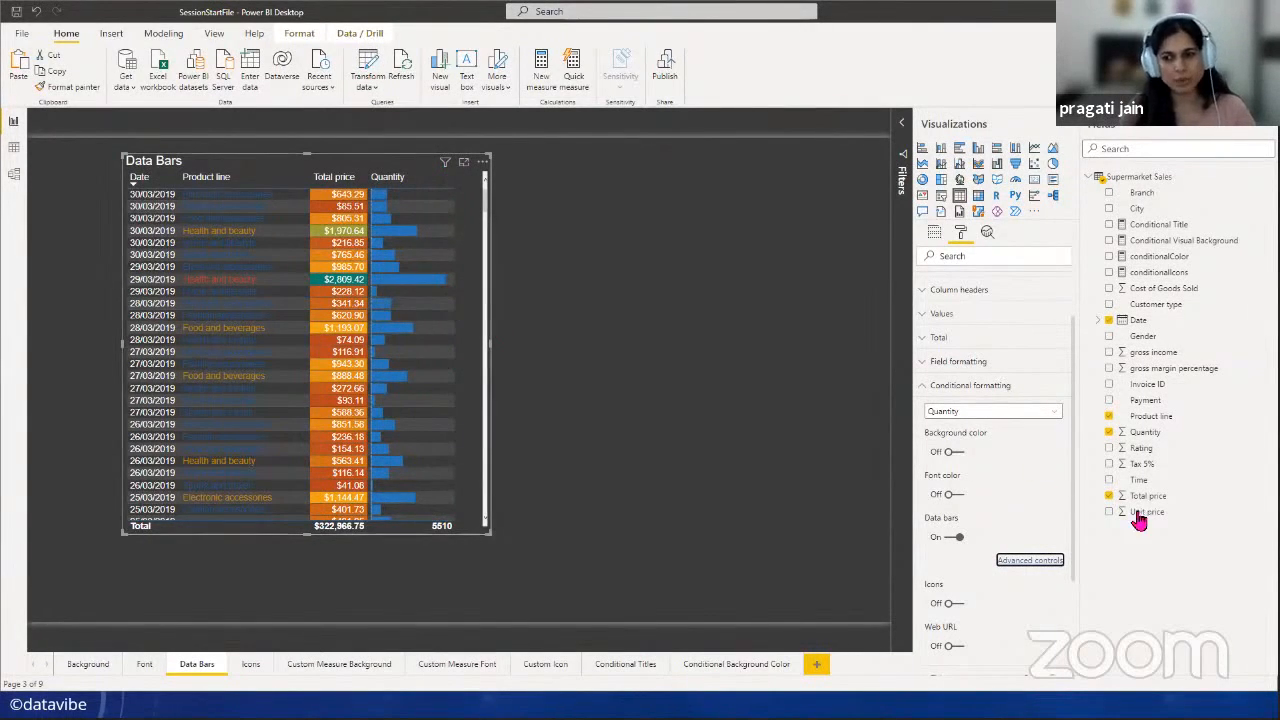
# - Turn off the show-bar-only option for the Quantity data bars and apply the change
pyautogui.click(1037, 566)
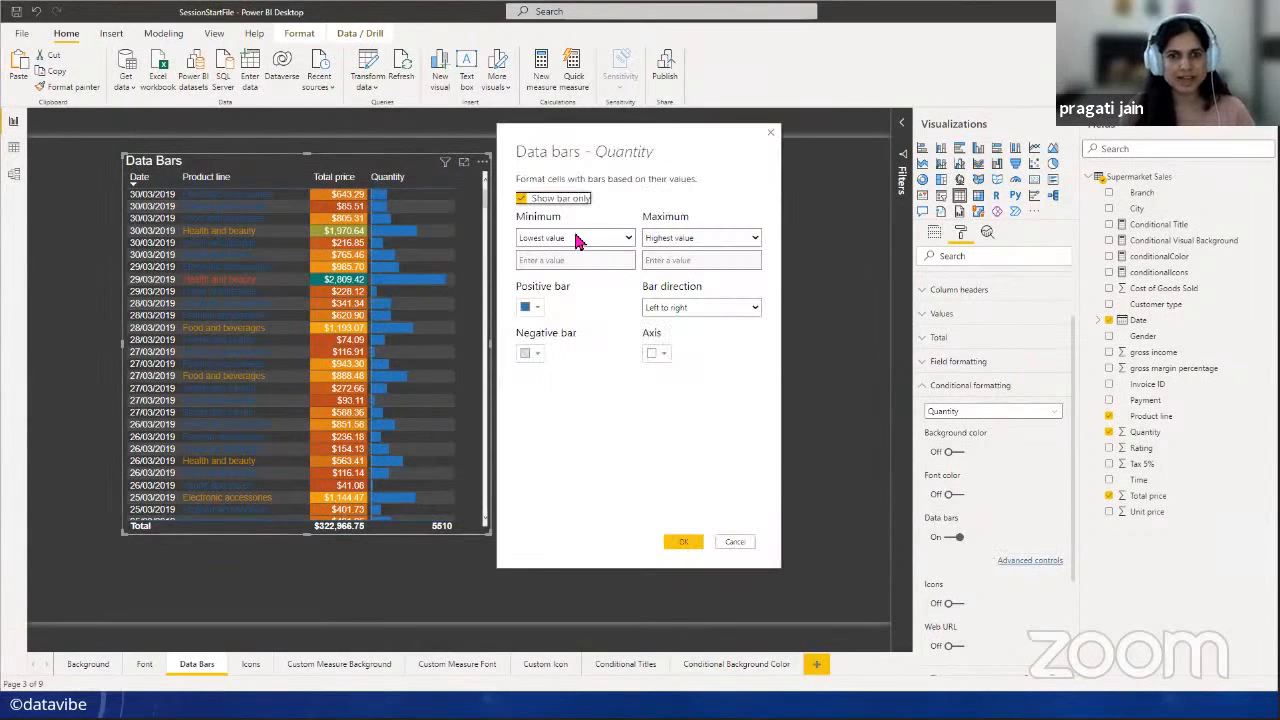
pyautogui.click(521, 199)
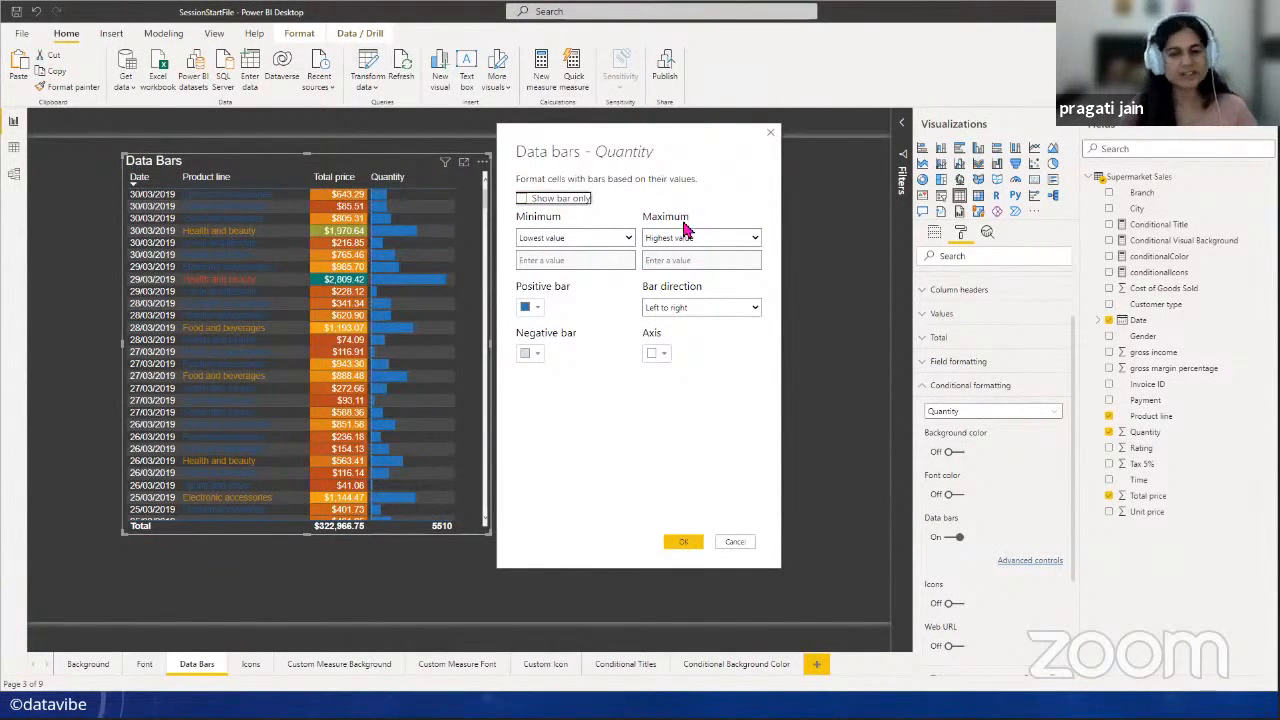
pyautogui.click(670, 543)
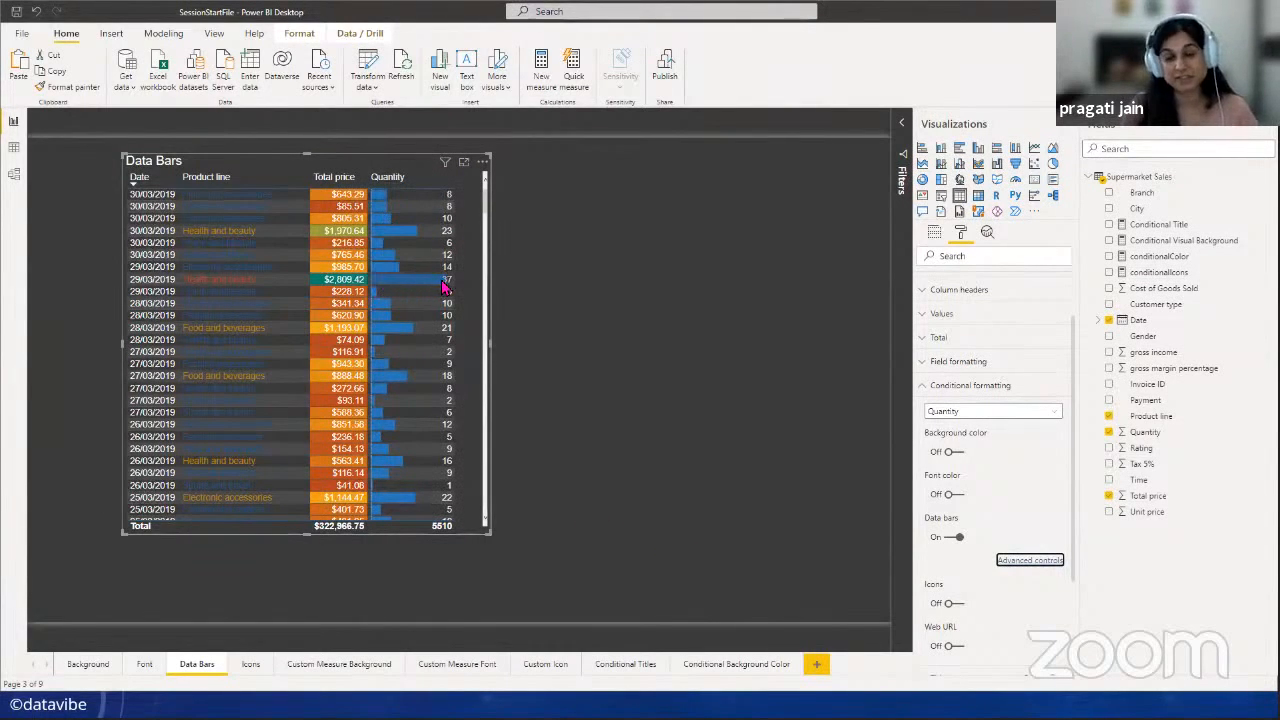
# - Sort the Data Bars table by Quantity in descending order, review the bars, and re-sort it by Date in ascending order
pyautogui.click(402, 183)
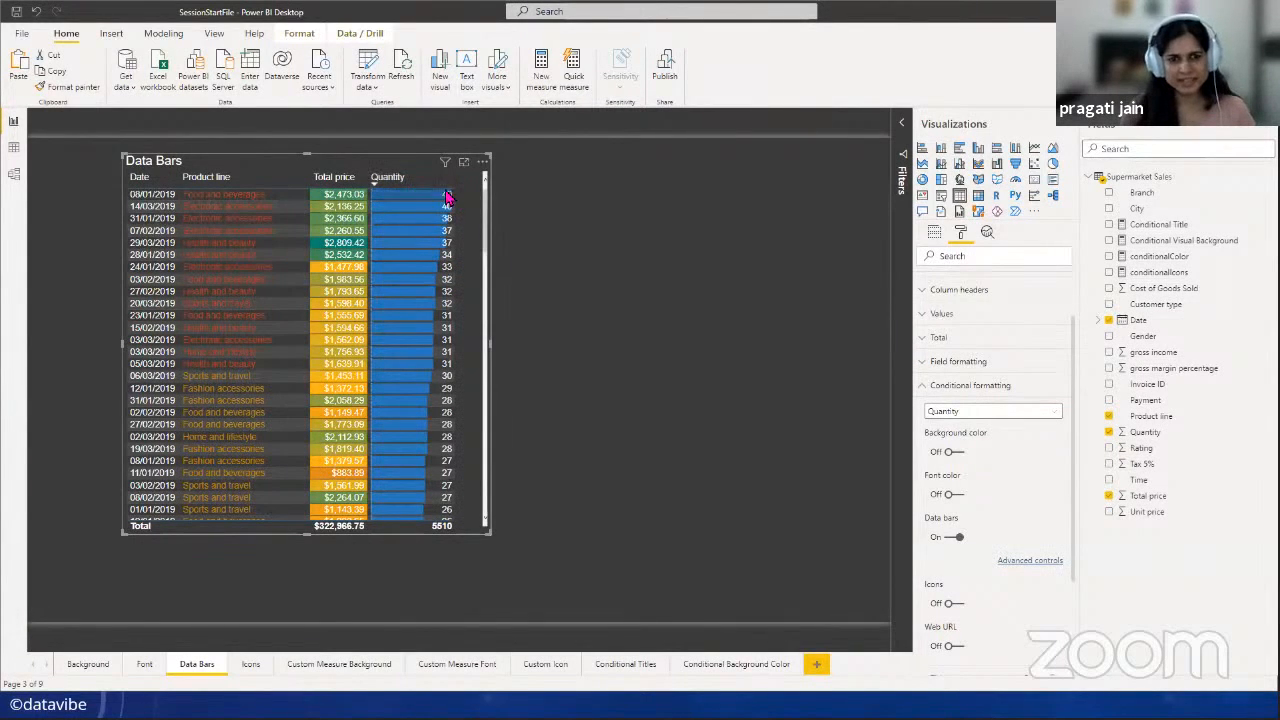
pyautogui.scroll(-20, 412, 352)
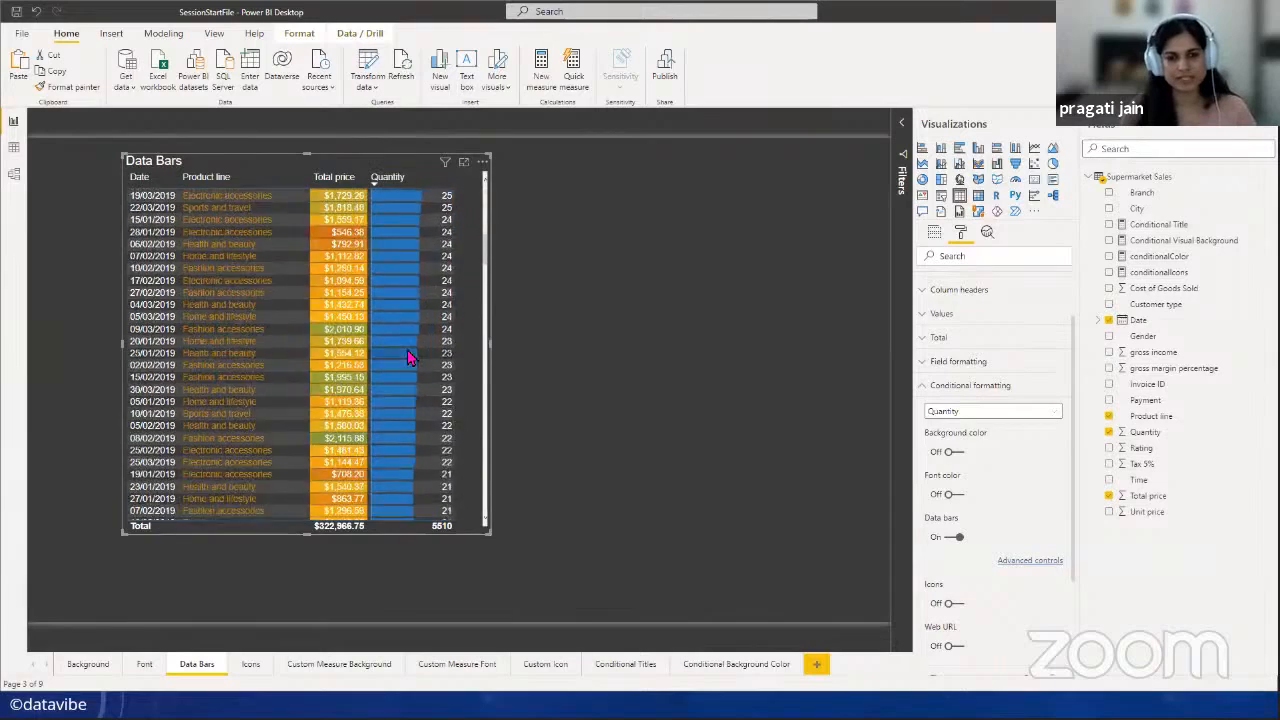
pyautogui.scroll(20, 410, 358)
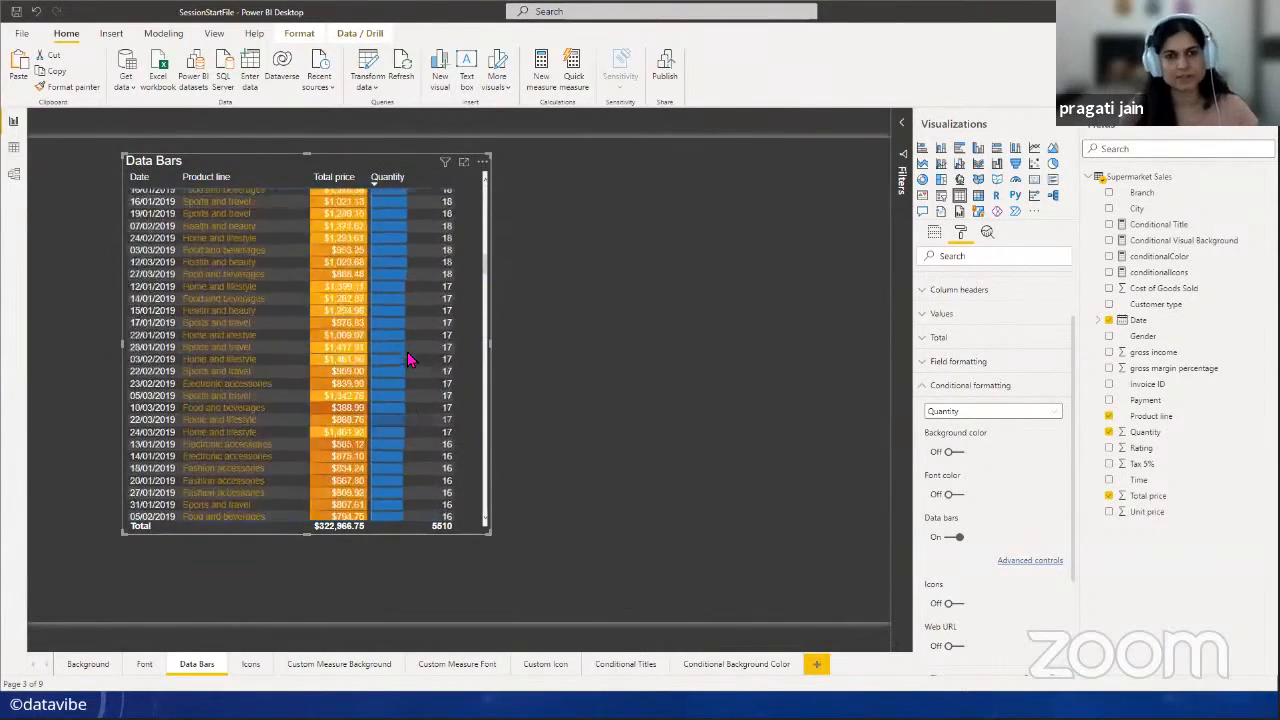
pyautogui.click(150, 180)
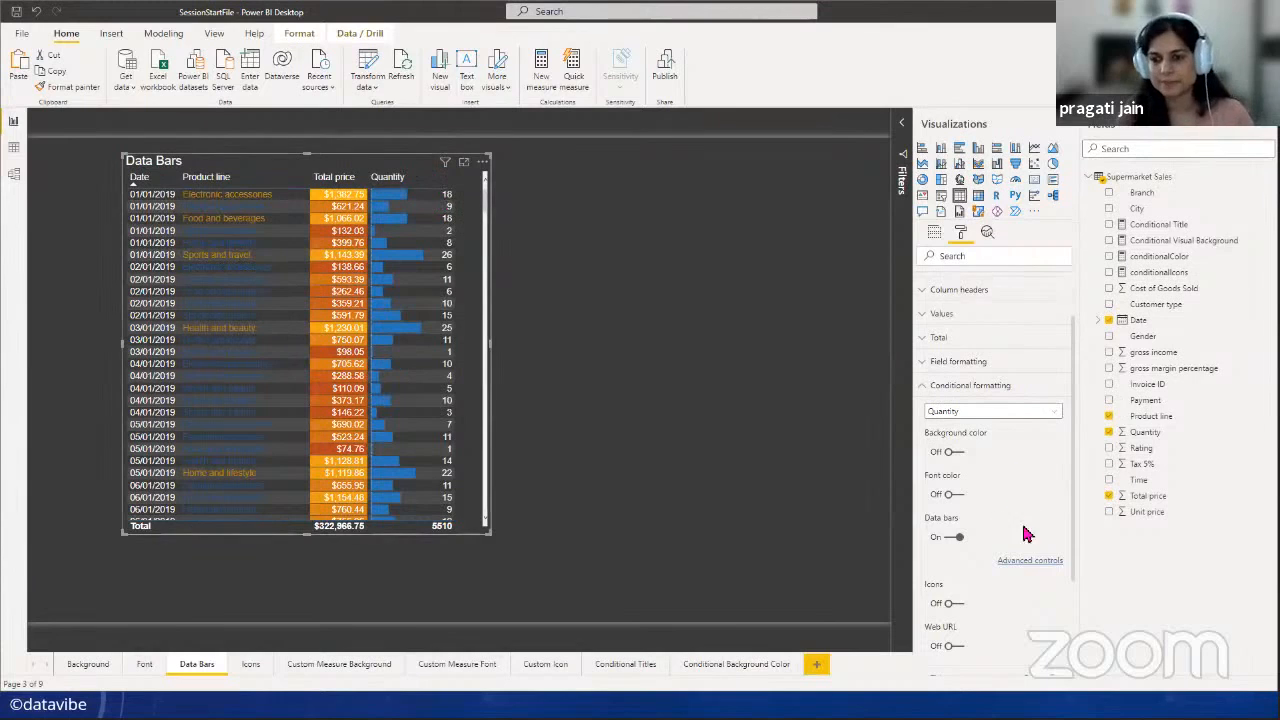
# - Give the Quantity data bars a custom minimum of 10 and a custom maximum of 35
pyautogui.click(1032, 562)
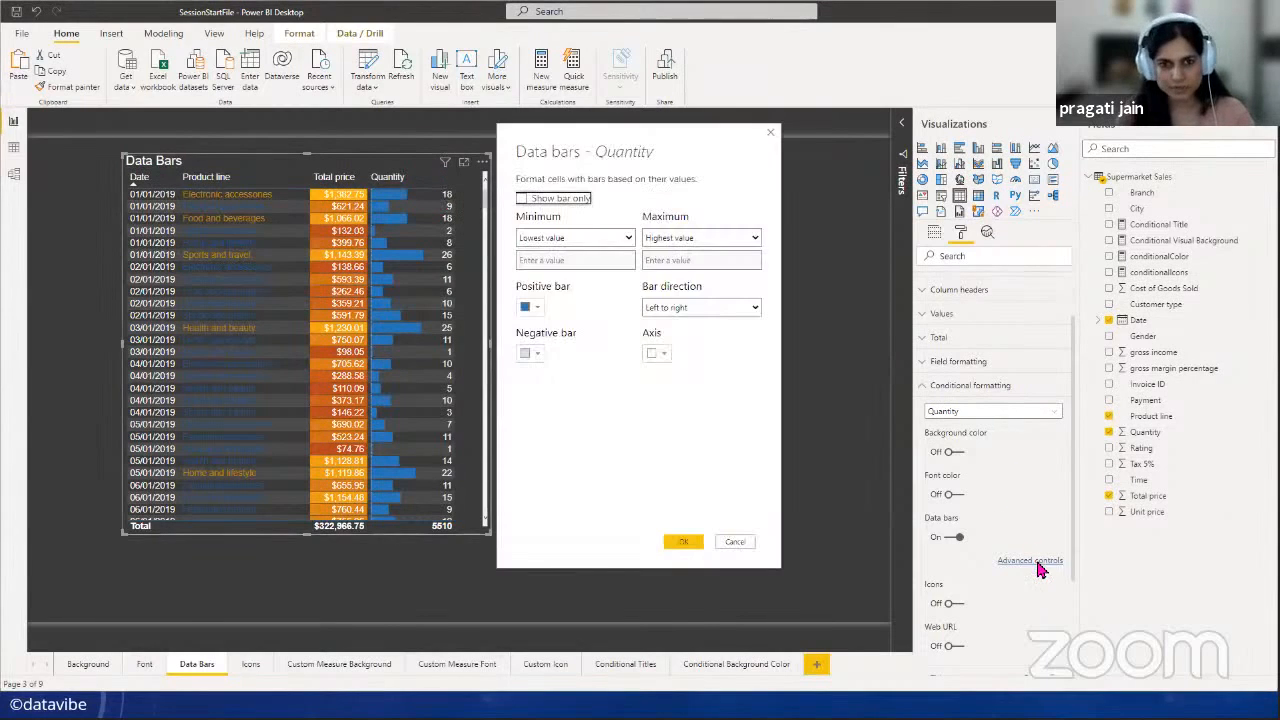
pyautogui.click(612, 453)
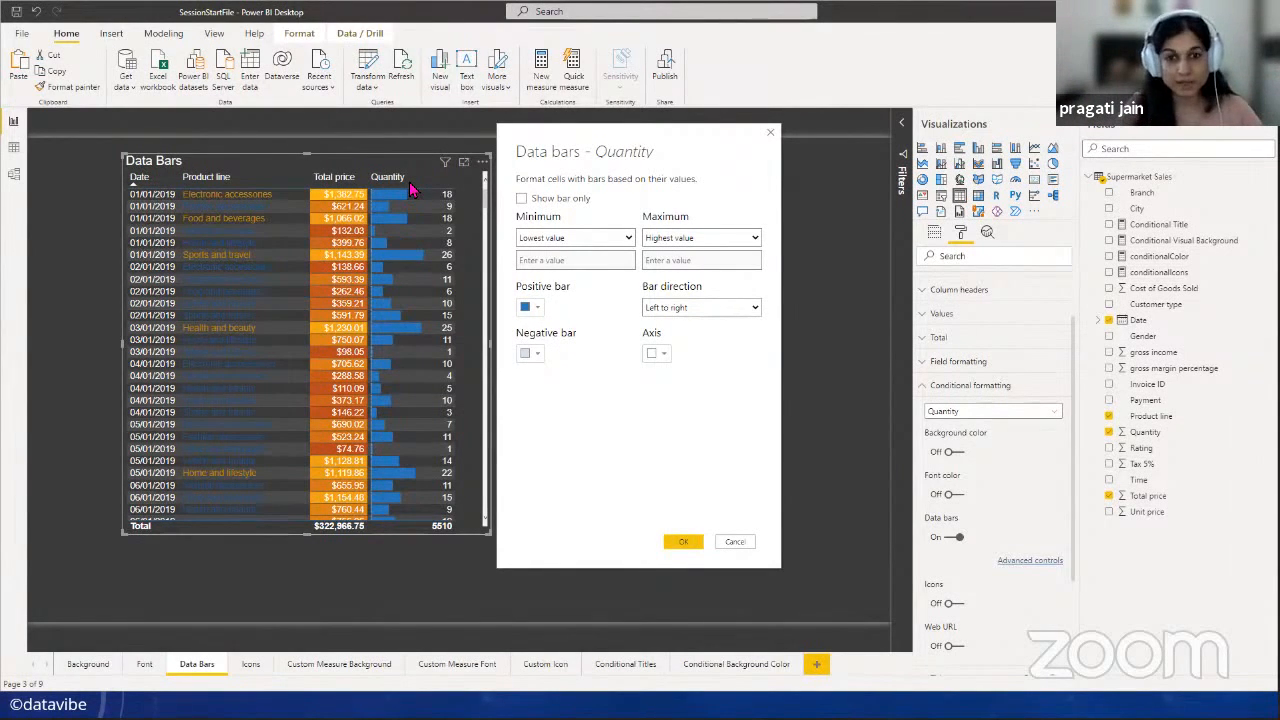
pyautogui.click(628, 240)
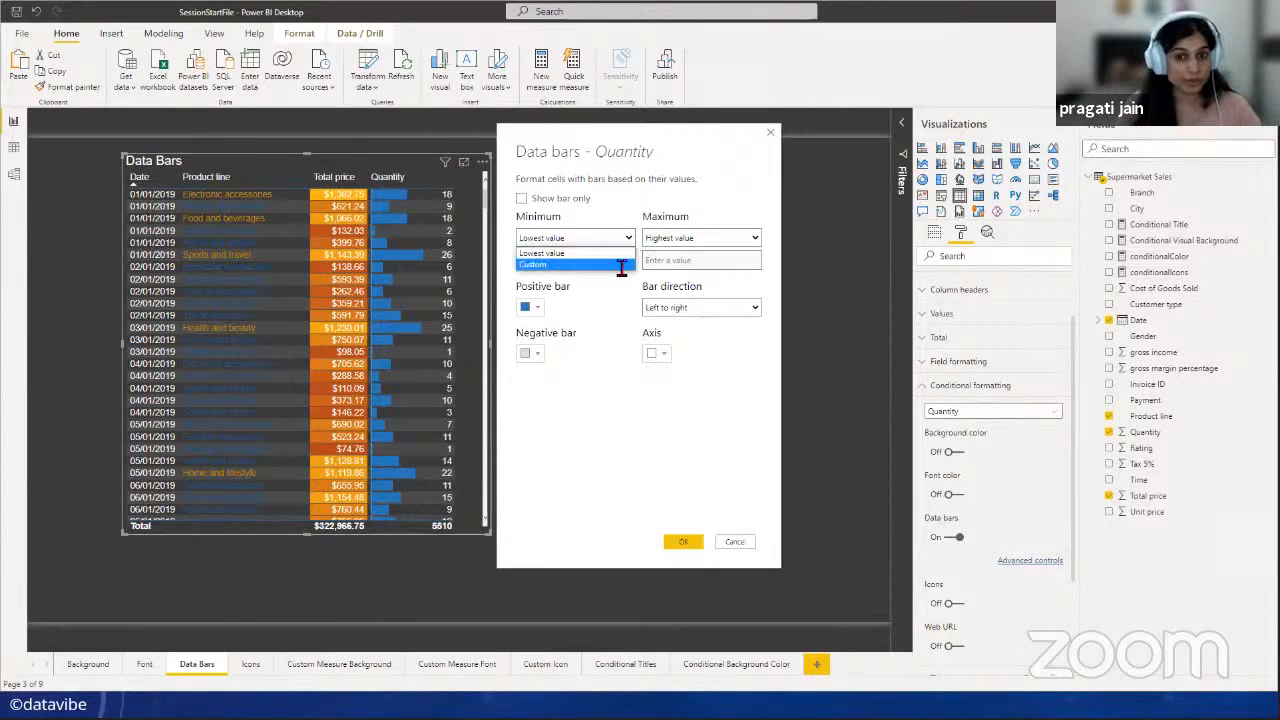
pyautogui.click(621, 266)
pyautogui.click(597, 263)
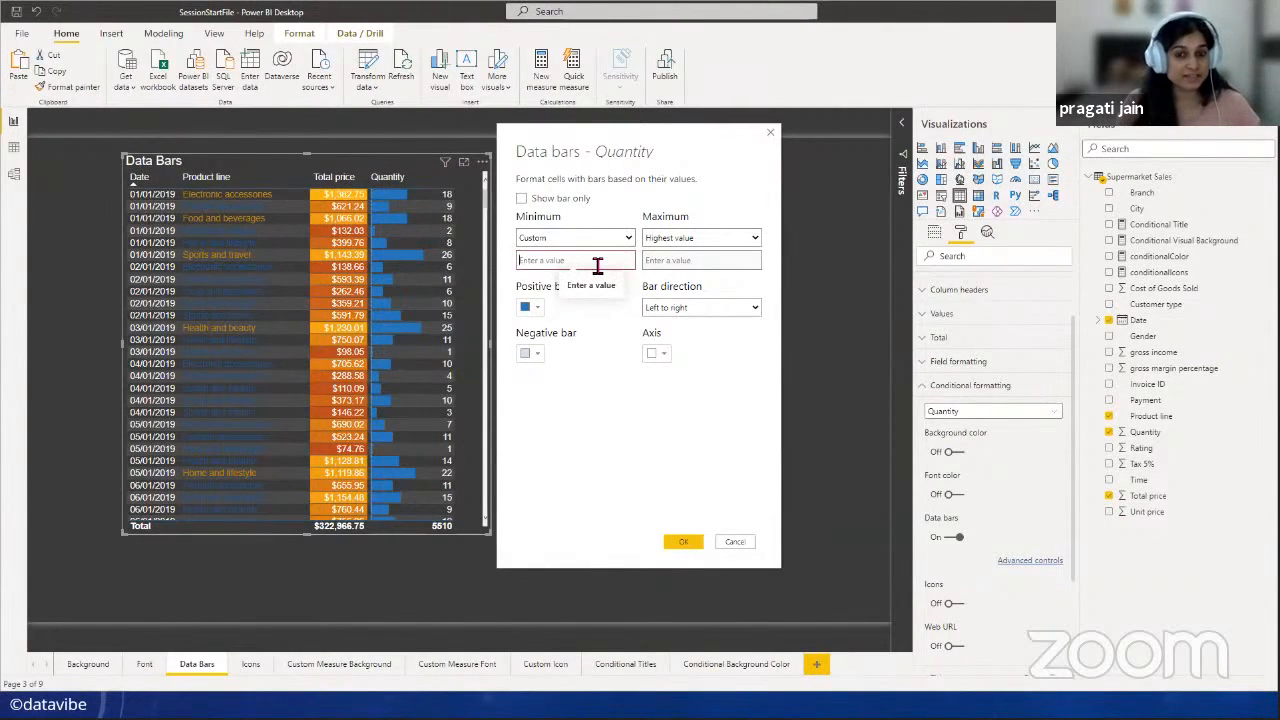
pyautogui.write('10')
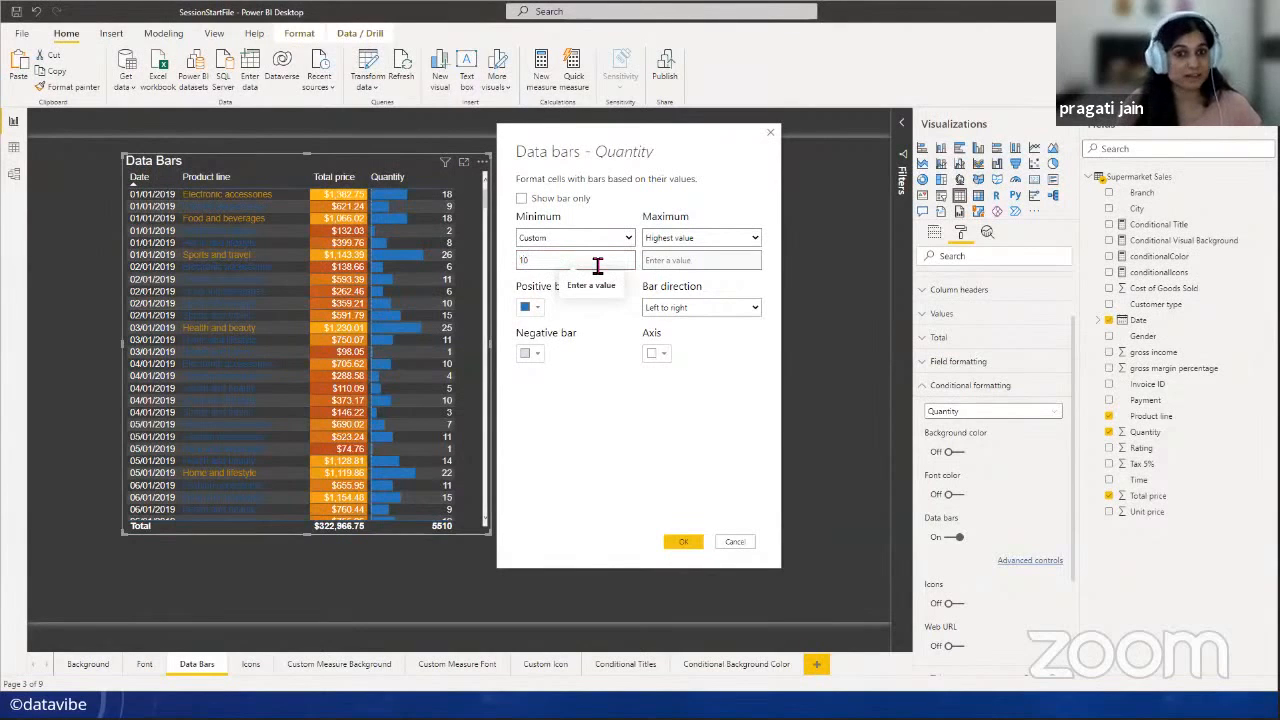
pyautogui.click(754, 247)
pyautogui.click(714, 262)
pyautogui.click(711, 266)
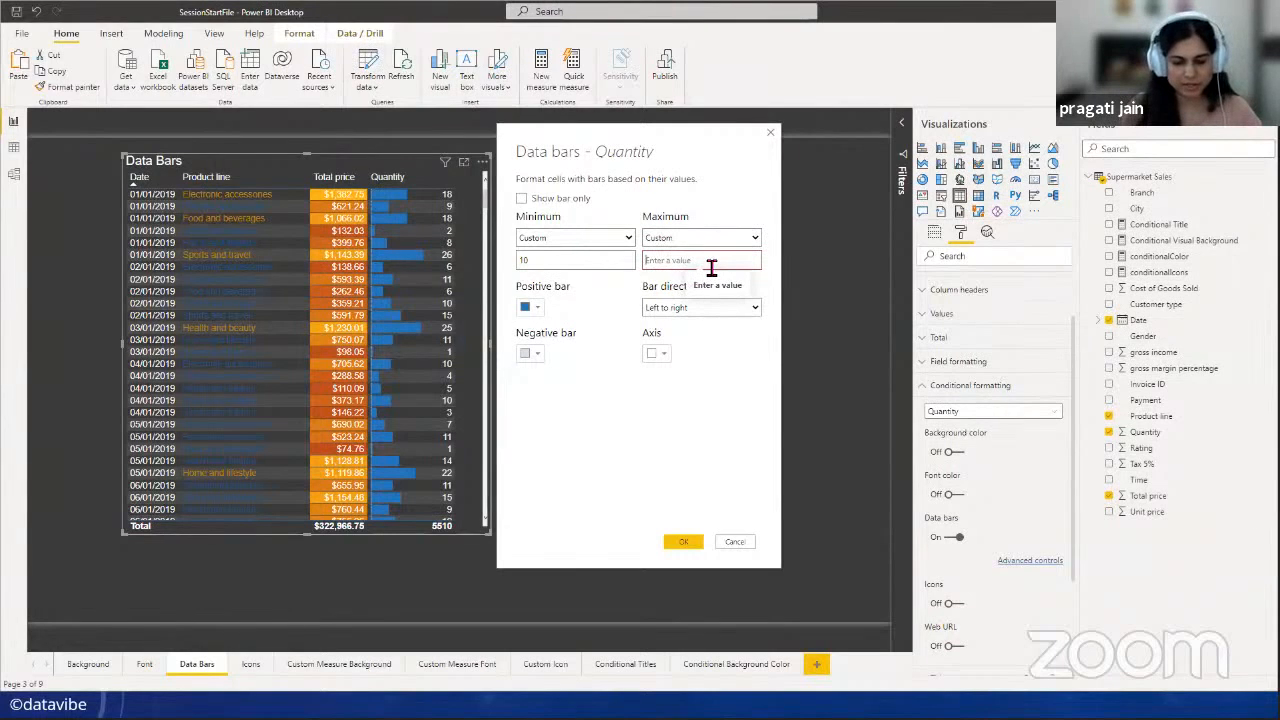
pyautogui.write('35')
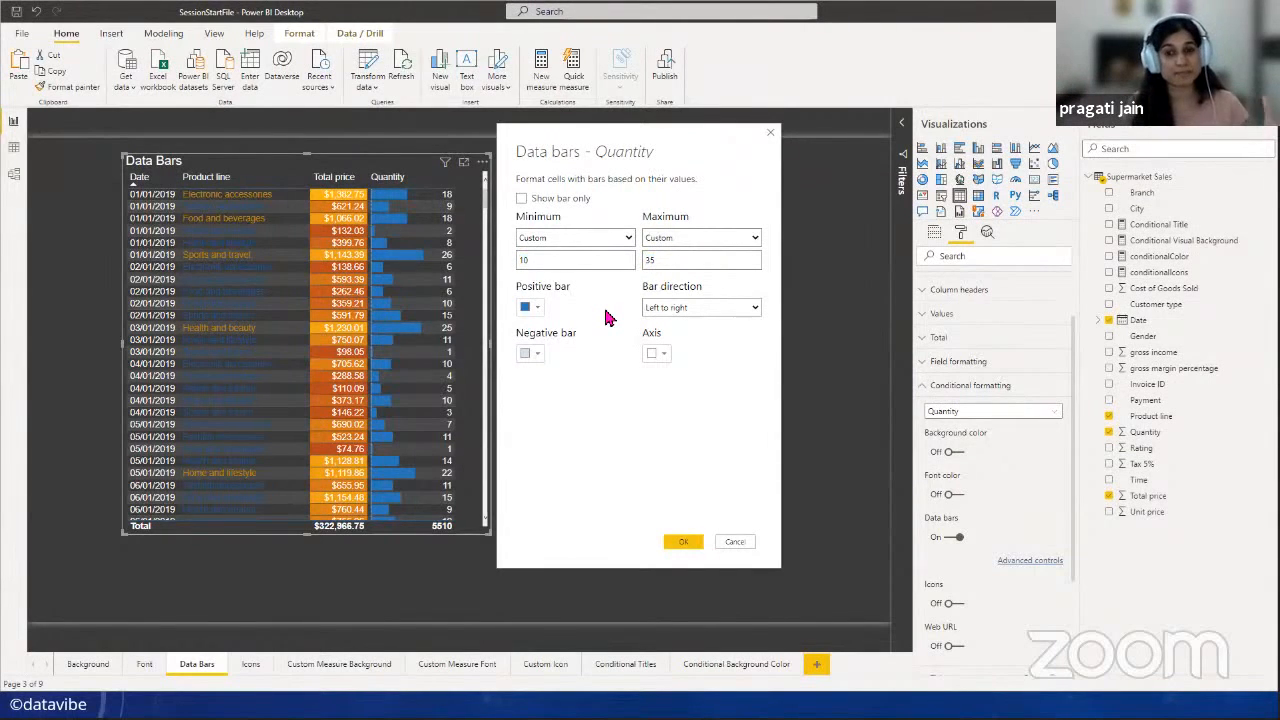
# - Set the negative bar color to the rust red from the recent colors and apply the data bar settings
pyautogui.click(532, 354)
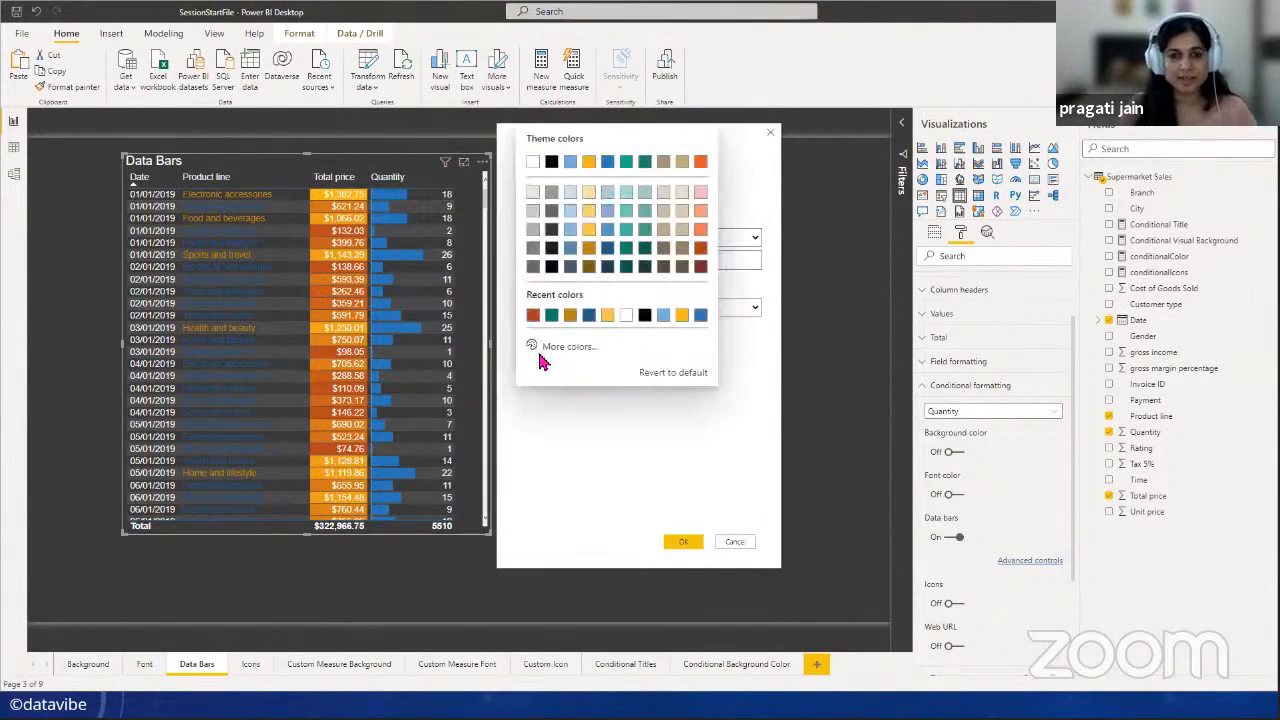
pyautogui.click(533, 317)
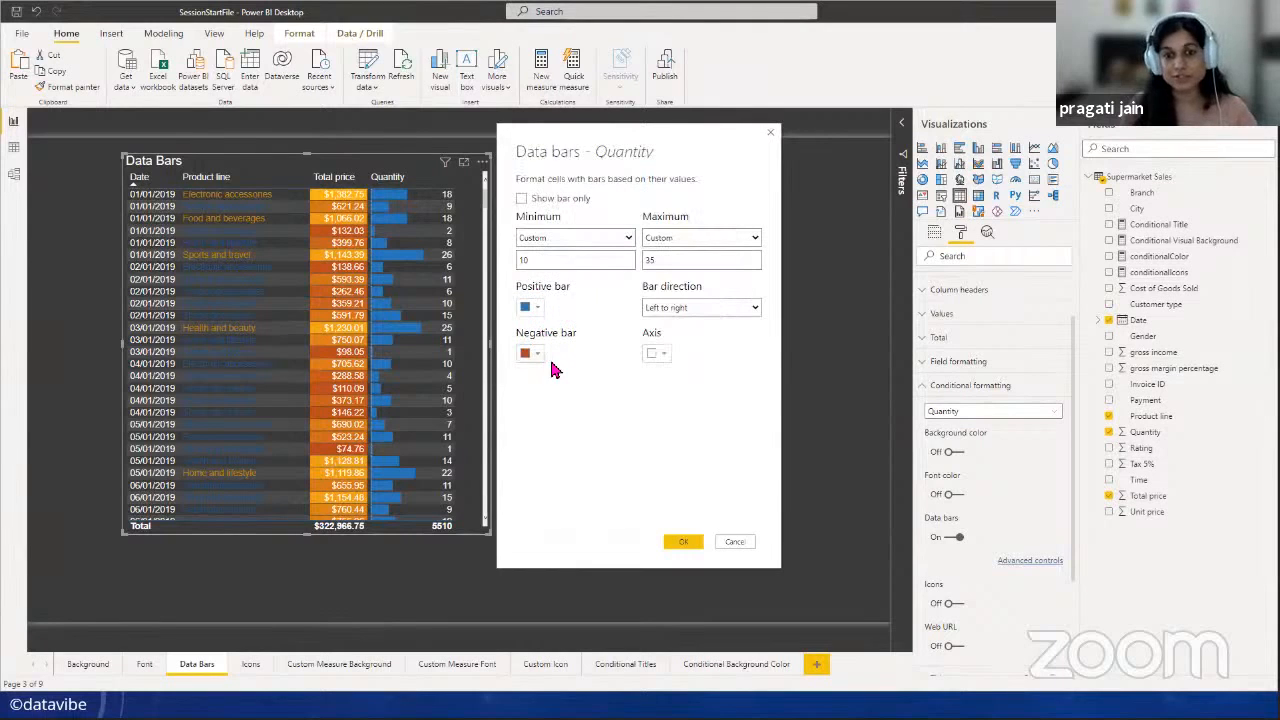
pyautogui.click(685, 542)
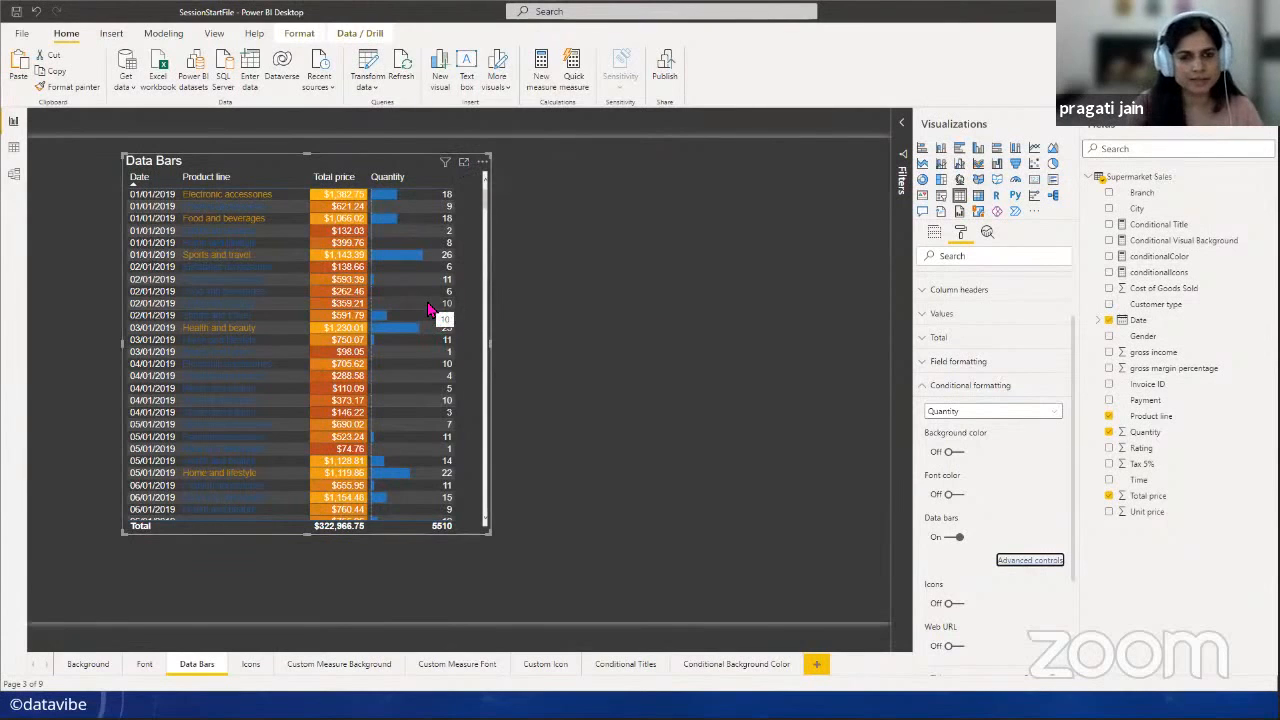
# - Check the Quantity data bar settings without changing them and examine how the bars look across the table's rows
pyautogui.click(1010, 560)
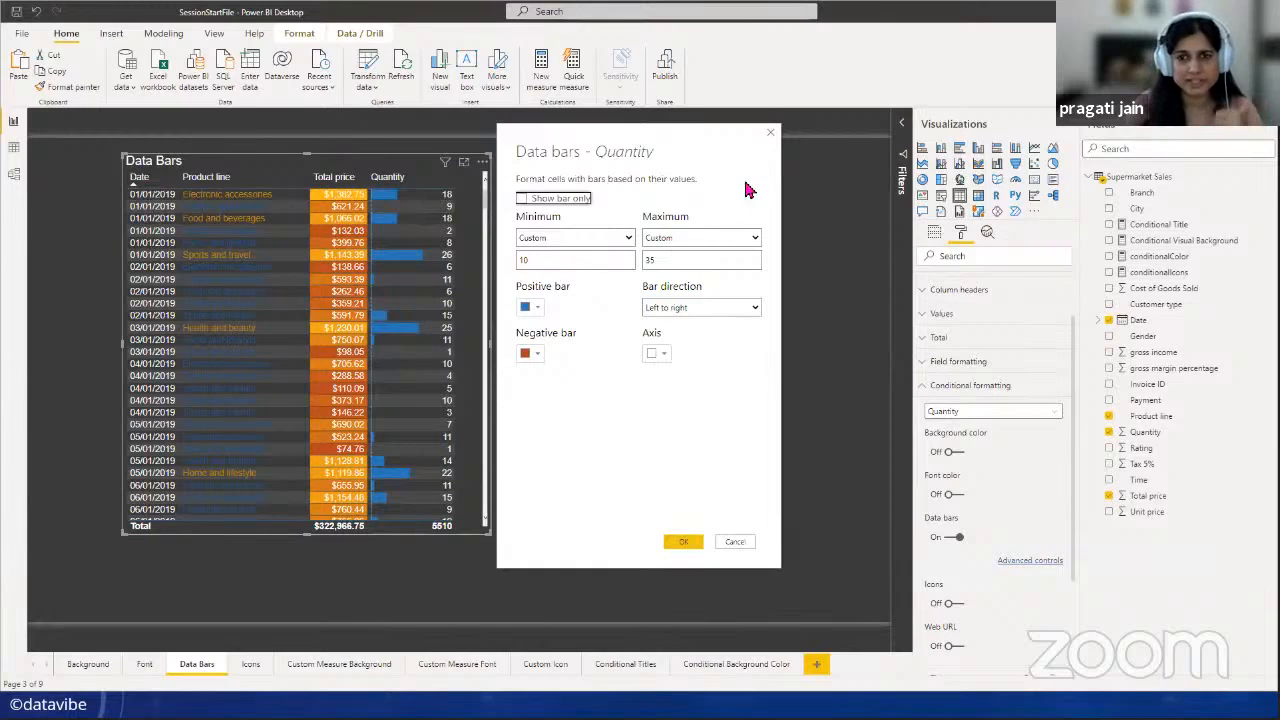
pyautogui.click(769, 133)
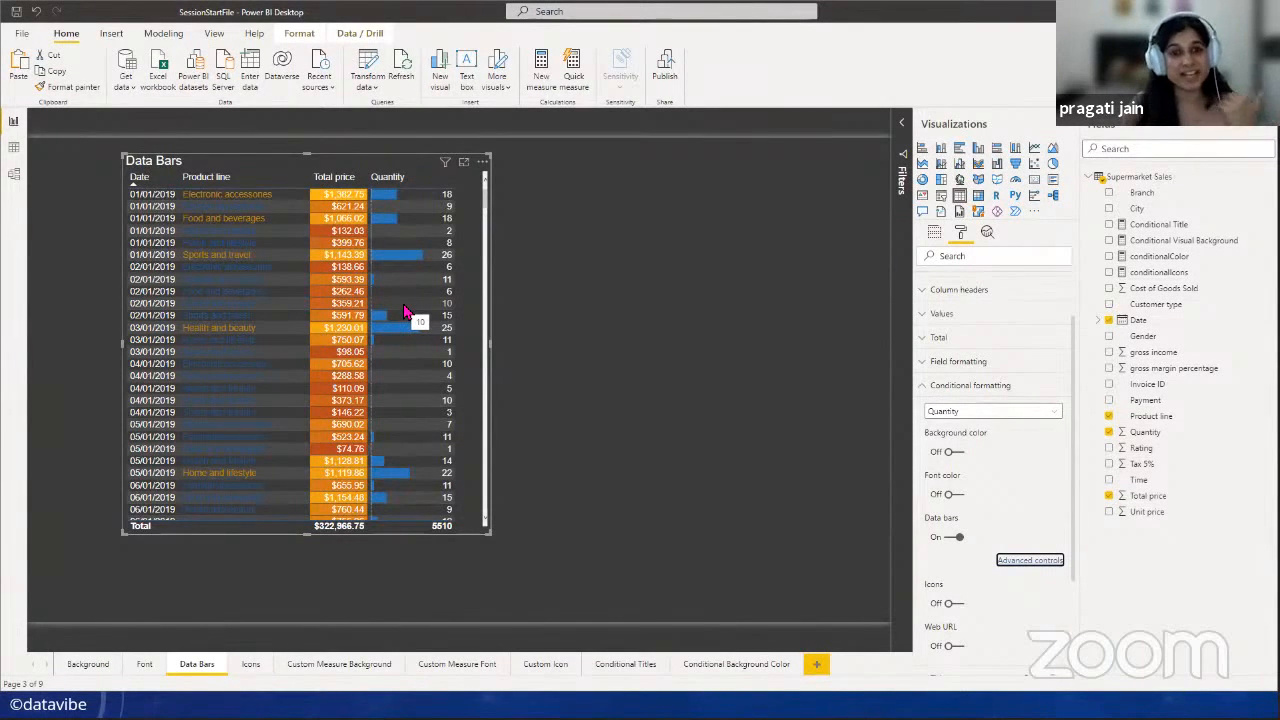
pyautogui.scroll(-5, 408, 314)
pyautogui.scroll(-5, 408, 314)
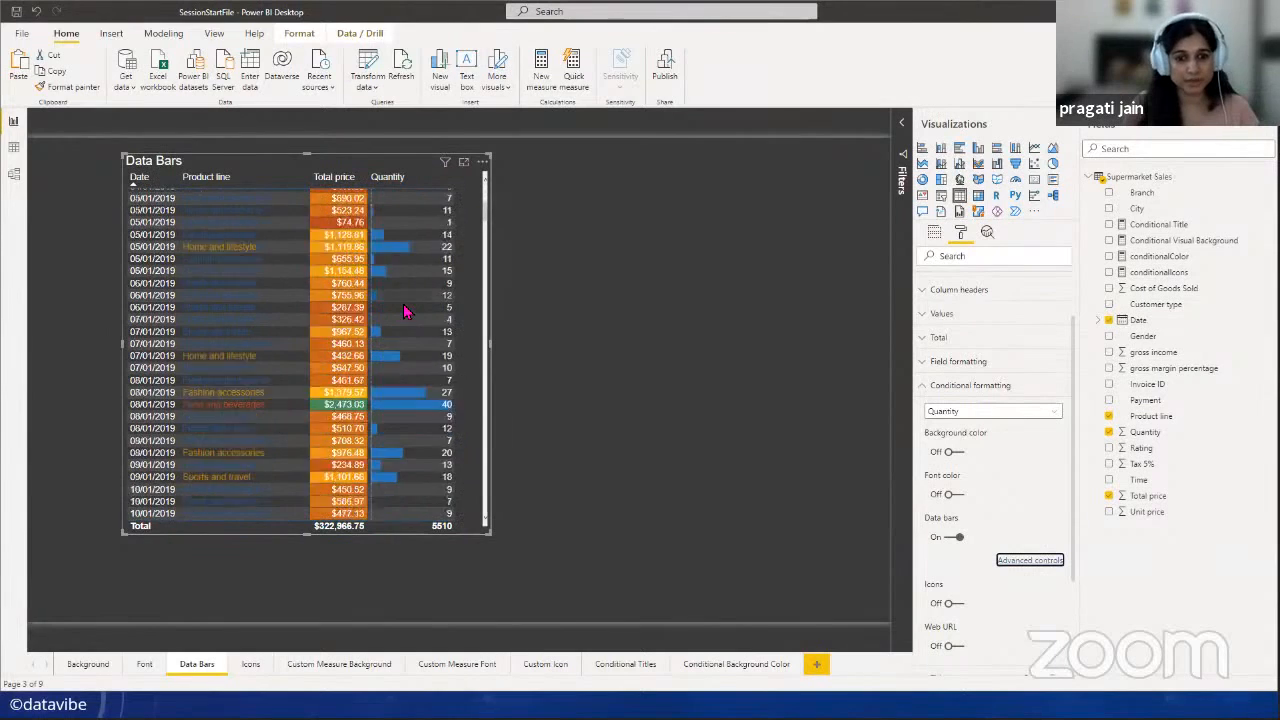
pyautogui.scroll(-4, 422, 441)
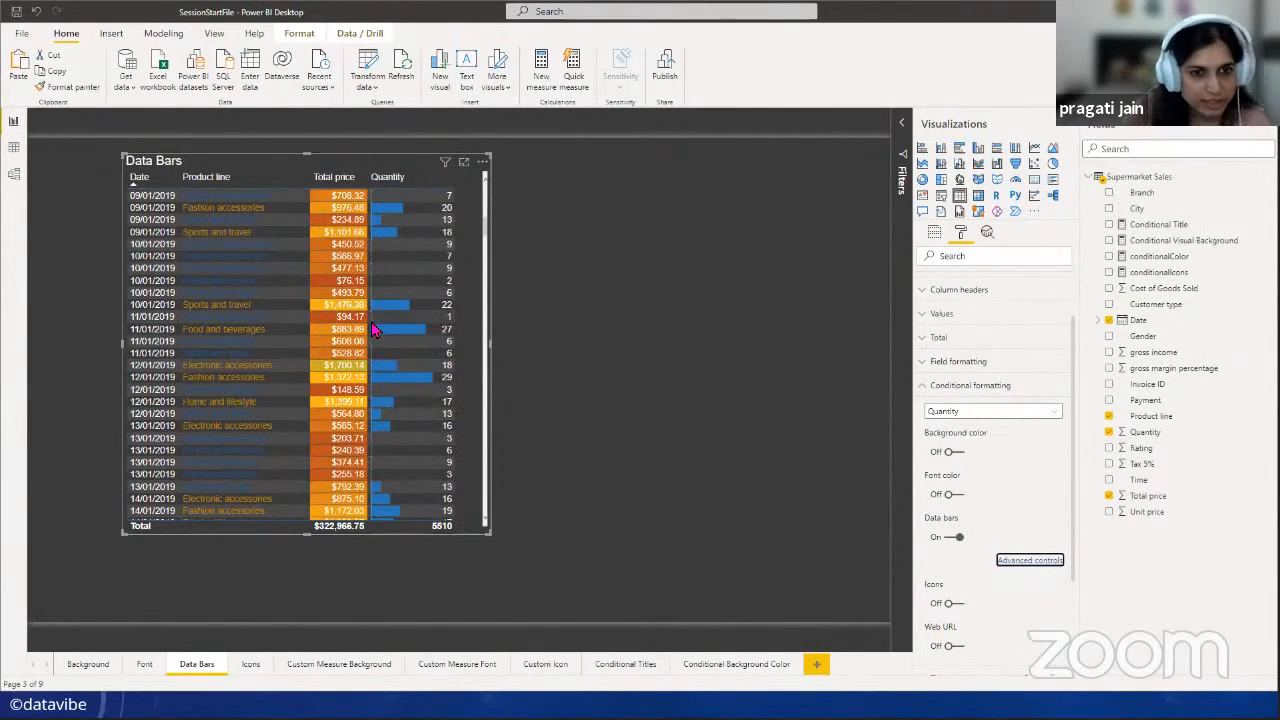
pyautogui.scroll(15, 420, 365)
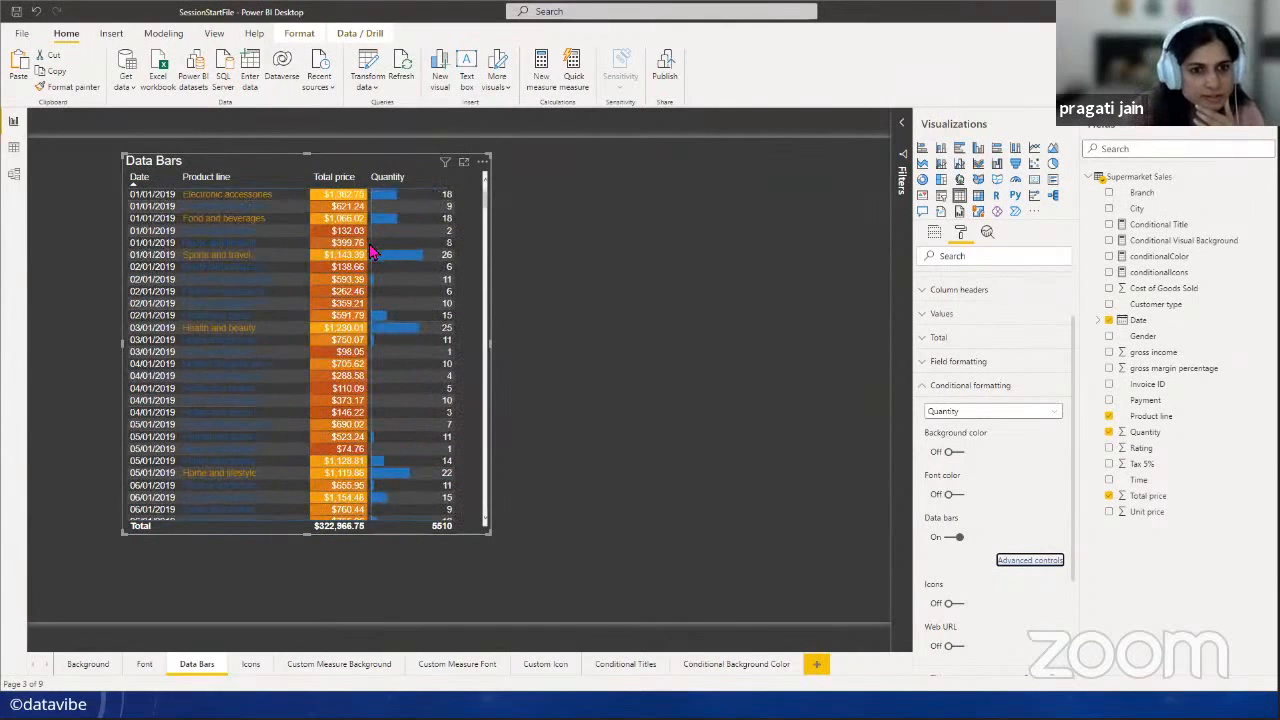
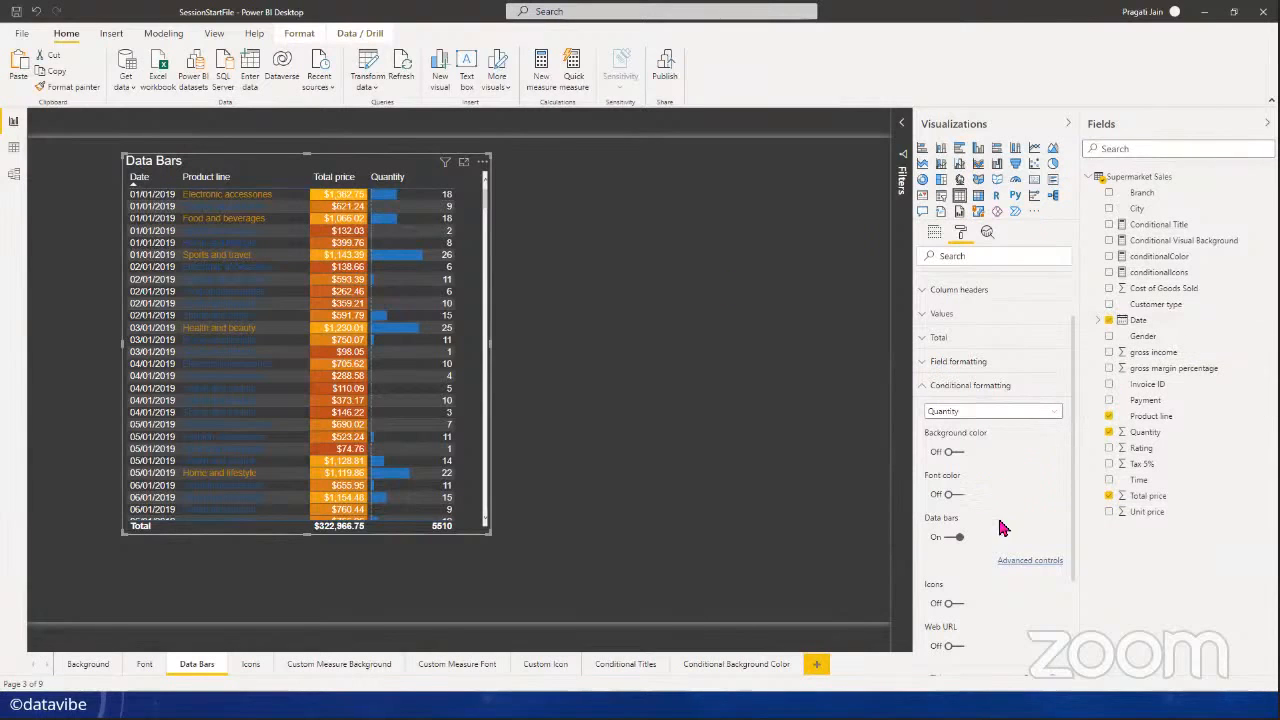
# - Set the custom minimum of the Quantity data bars to -5 and apply it
pyautogui.click(1030, 560)
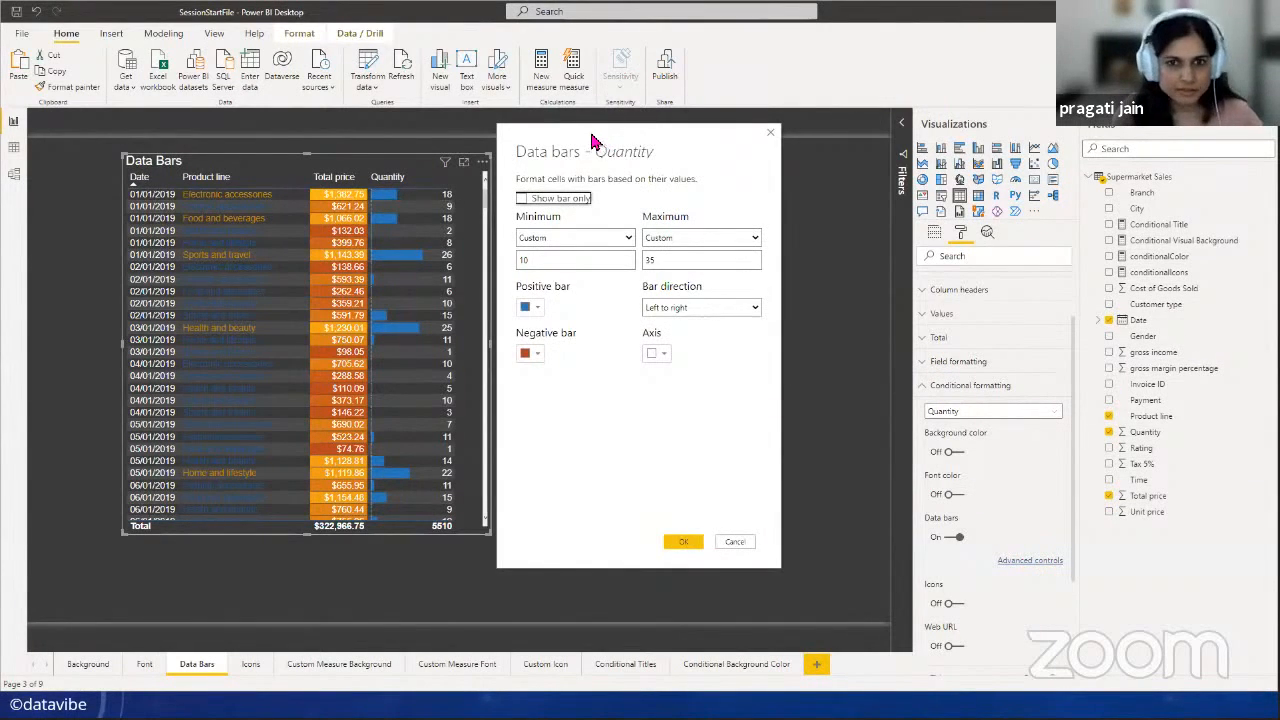
pyautogui.click(661, 253)
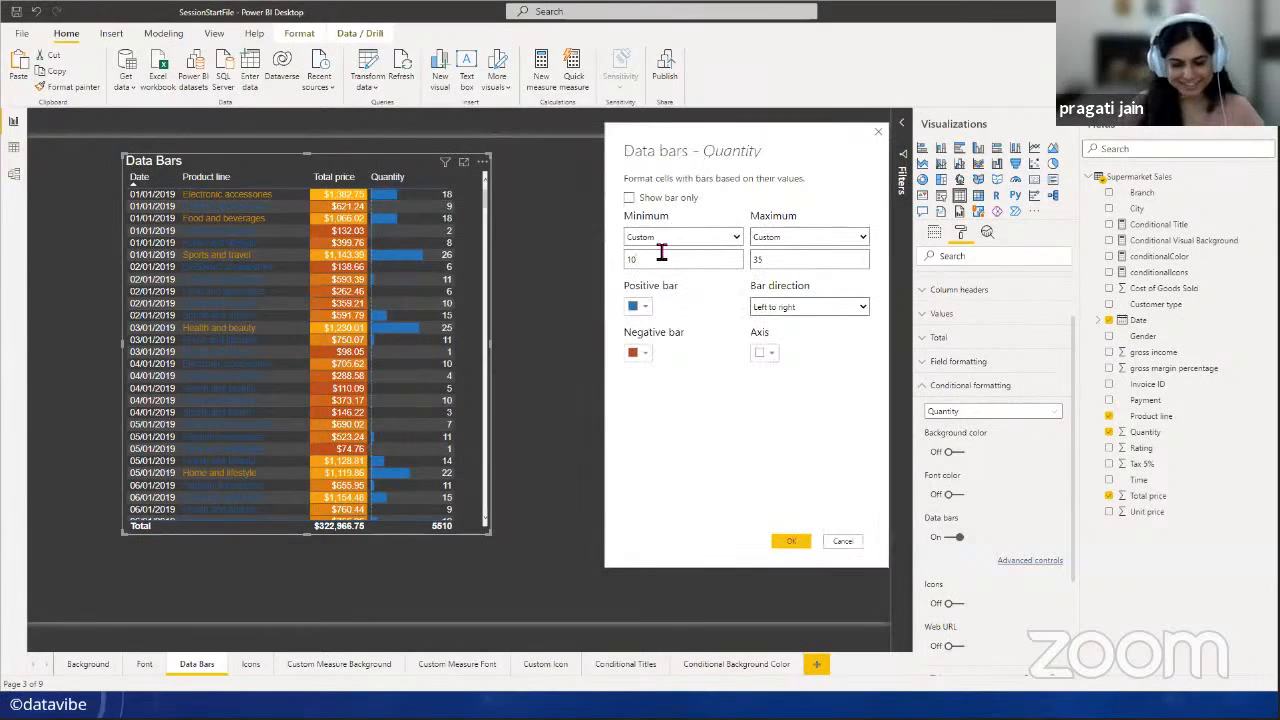
pyautogui.press('BackSpace')
pyautogui.press('BackSpace')
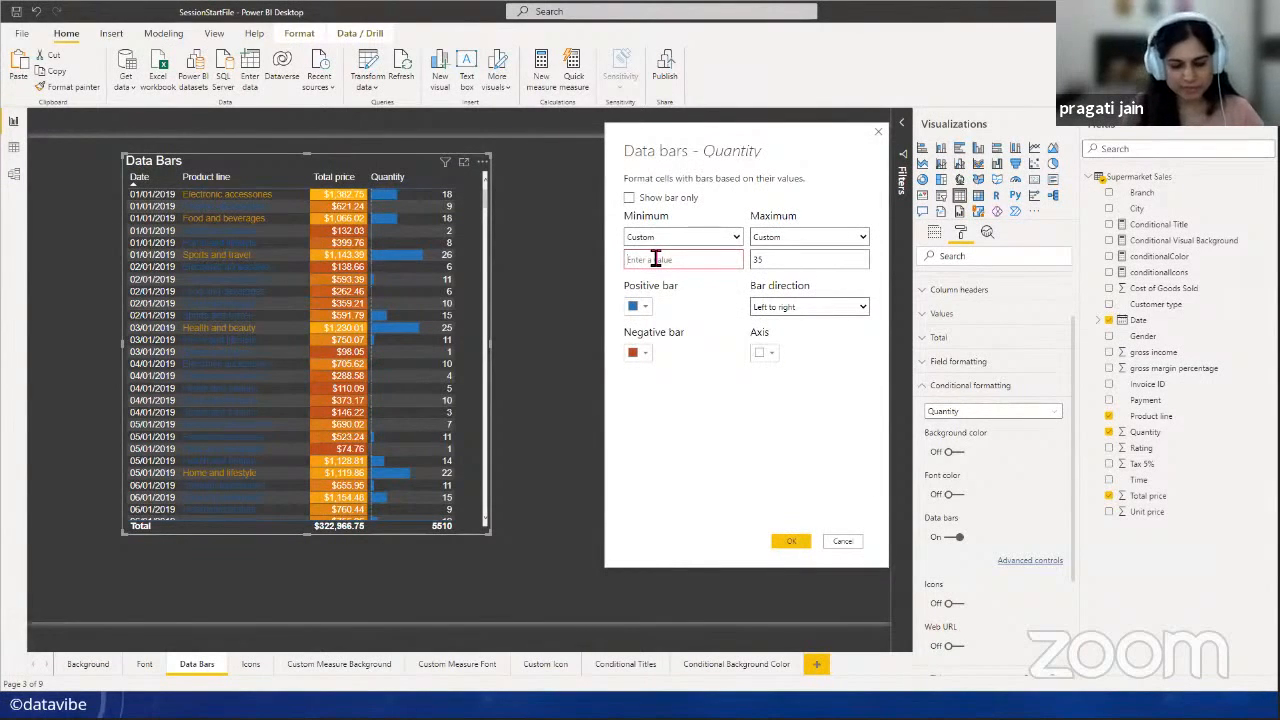
pyautogui.write('-5')
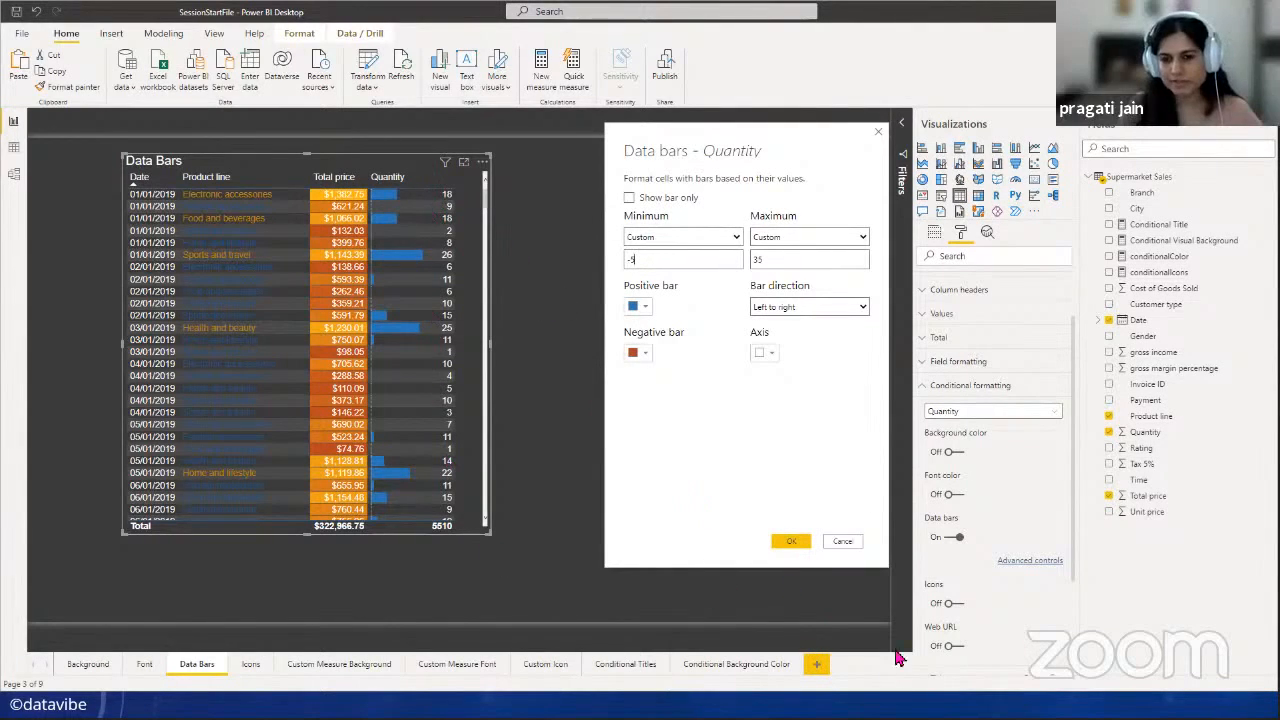
pyautogui.click(793, 543)
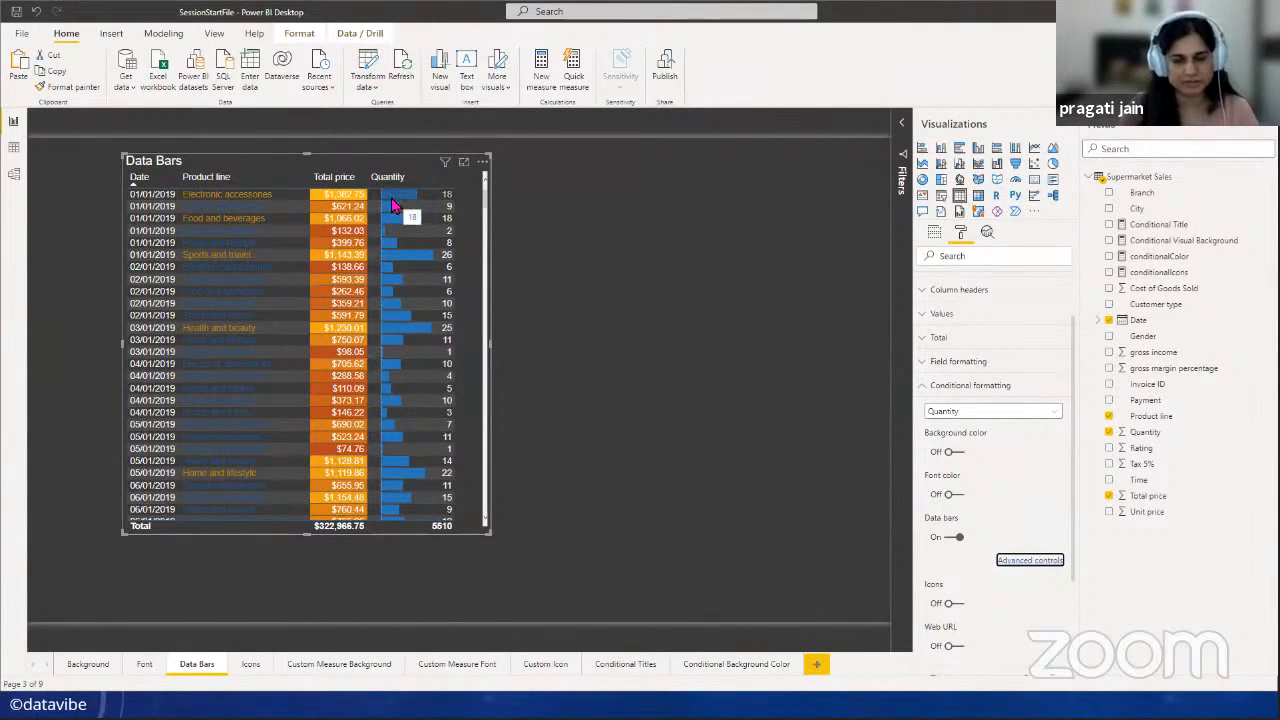
# - Set the custom minimum of the Quantity data bars back to 10 and apply it
pyautogui.click(1030, 560)
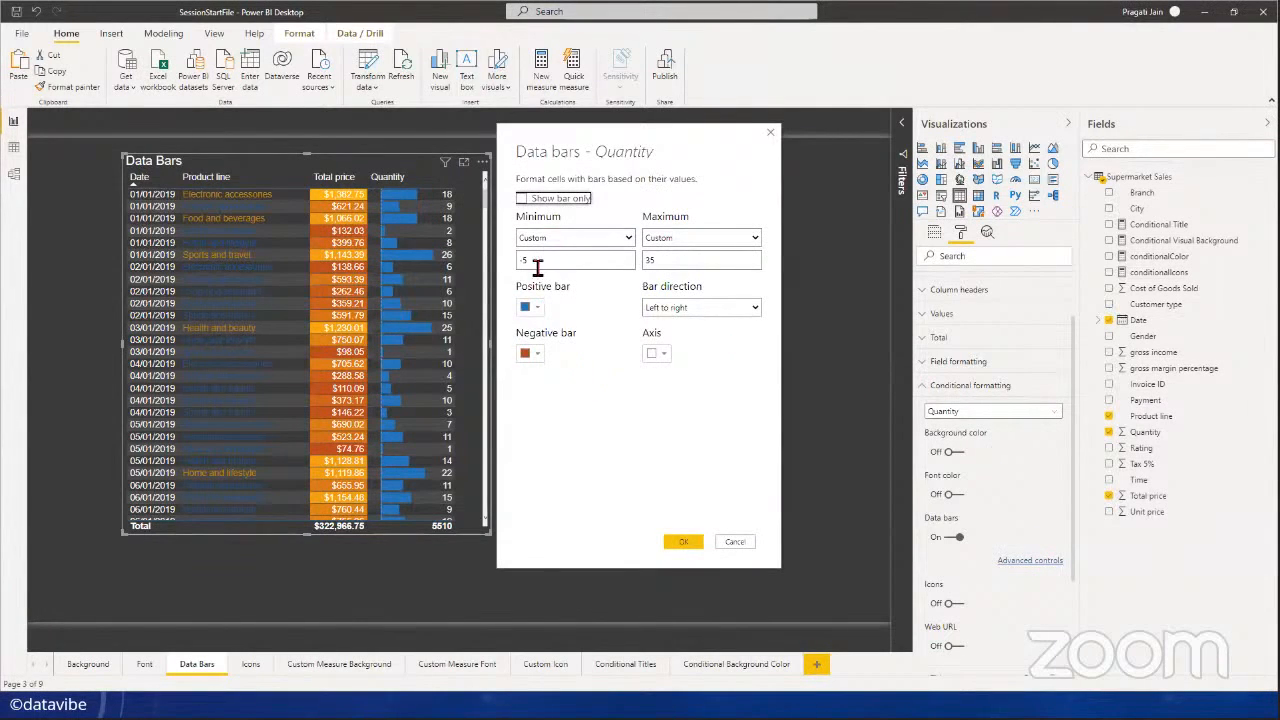
pyautogui.moveTo(536, 263); pyautogui.dragTo(520, 263)
pyautogui.write('10')
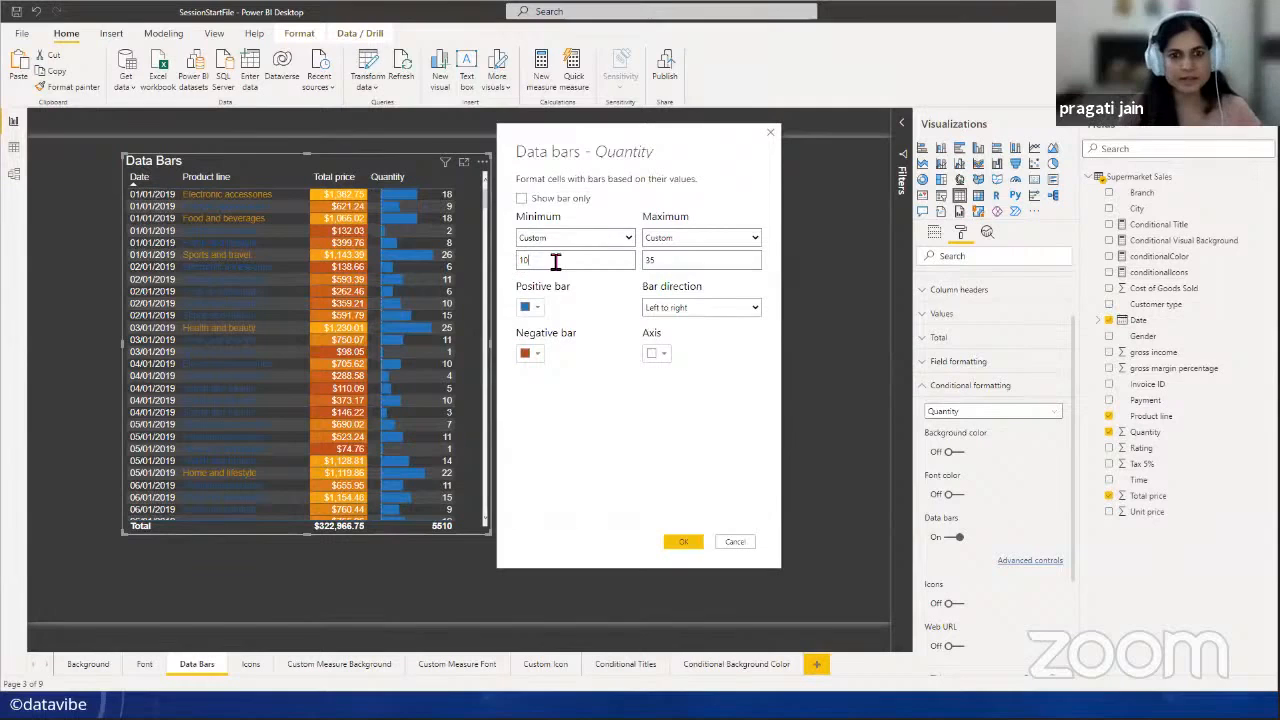
pyautogui.click(683, 541)
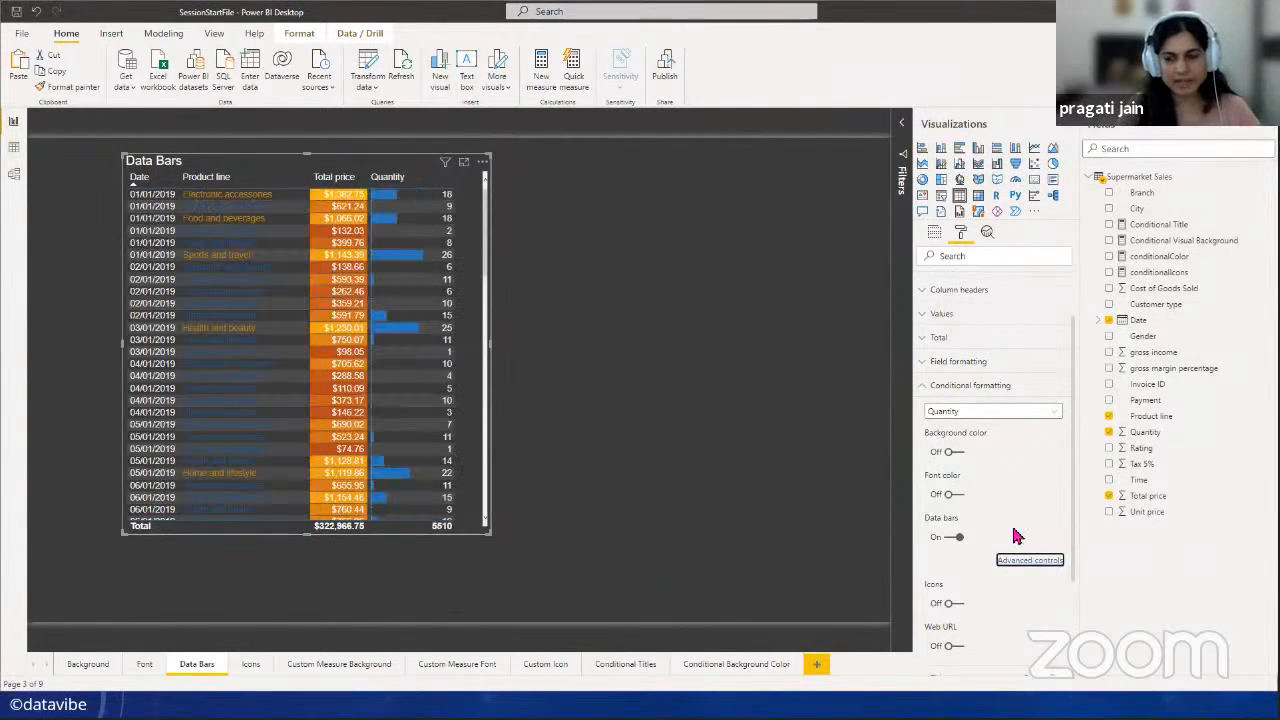
# - Set the custom minimum of the Quantity data bars to -5, apply it and examine the bars across the table's rows
pyautogui.click(1028, 564)
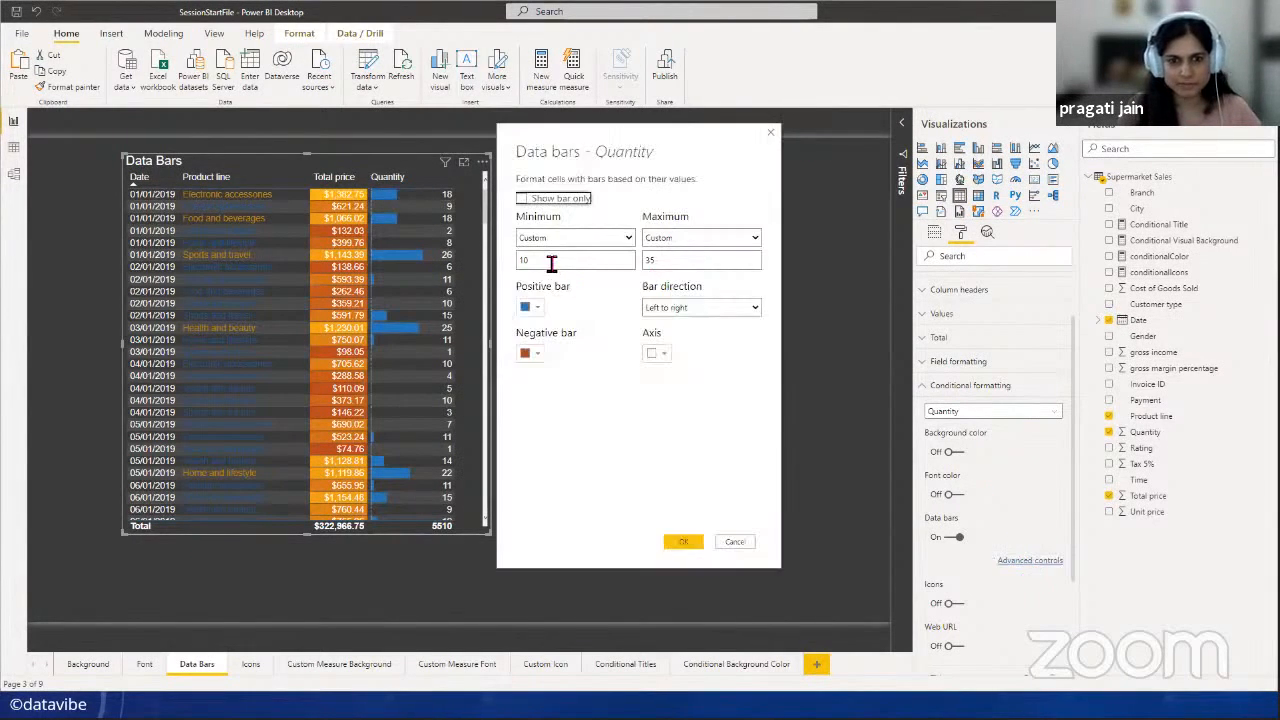
pyautogui.moveTo(536, 262); pyautogui.dragTo(520, 263)
pyautogui.write('-5')
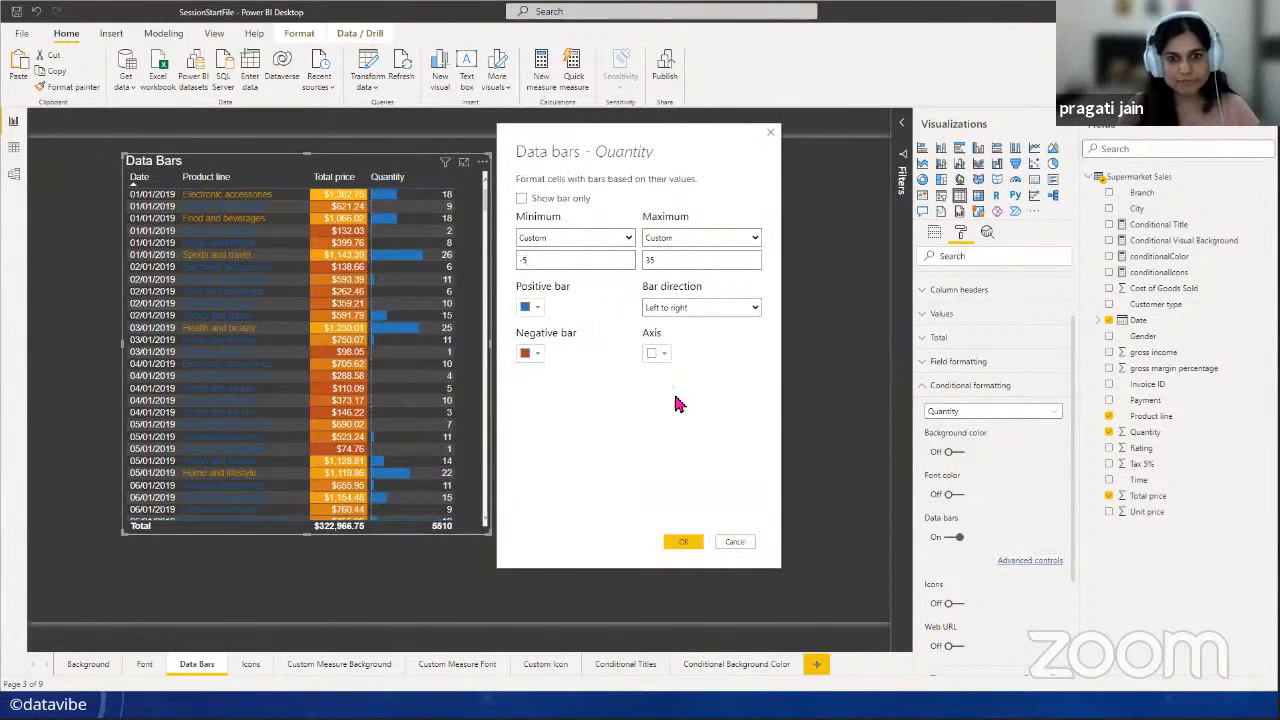
pyautogui.click(684, 542)
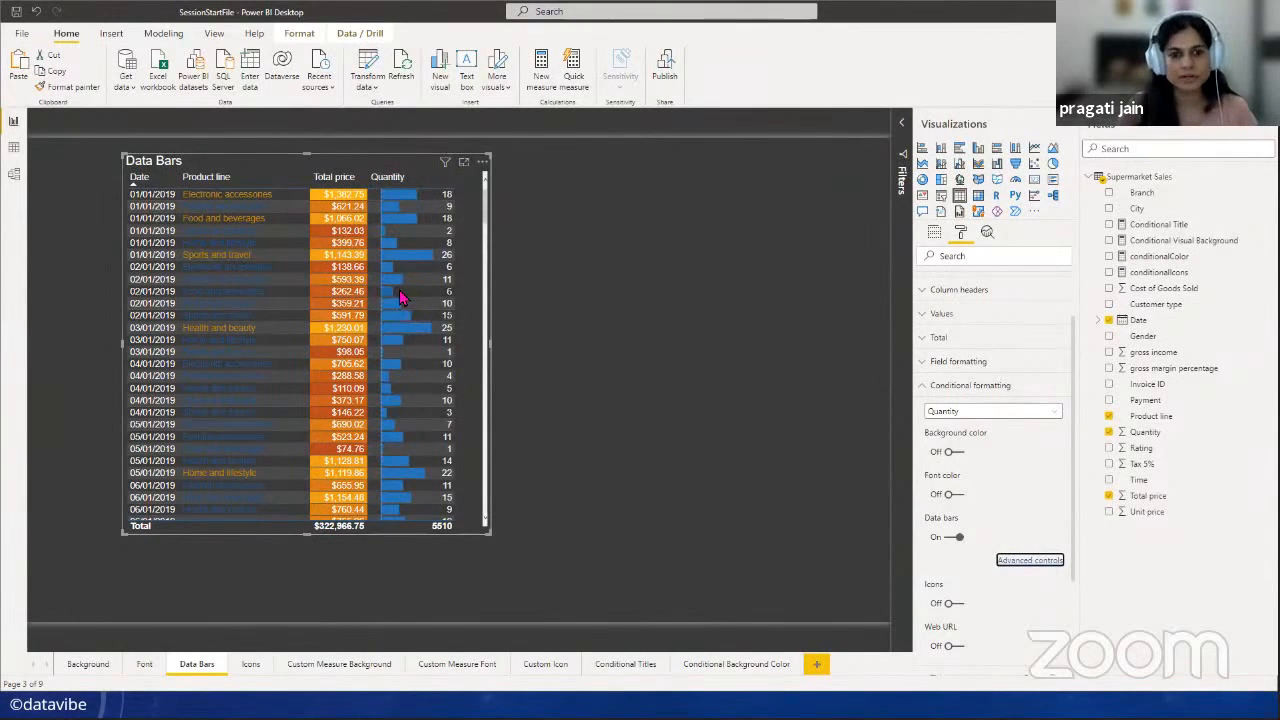
pyautogui.scroll(-10, 400, 295)
pyautogui.scroll(-10, 400, 300)
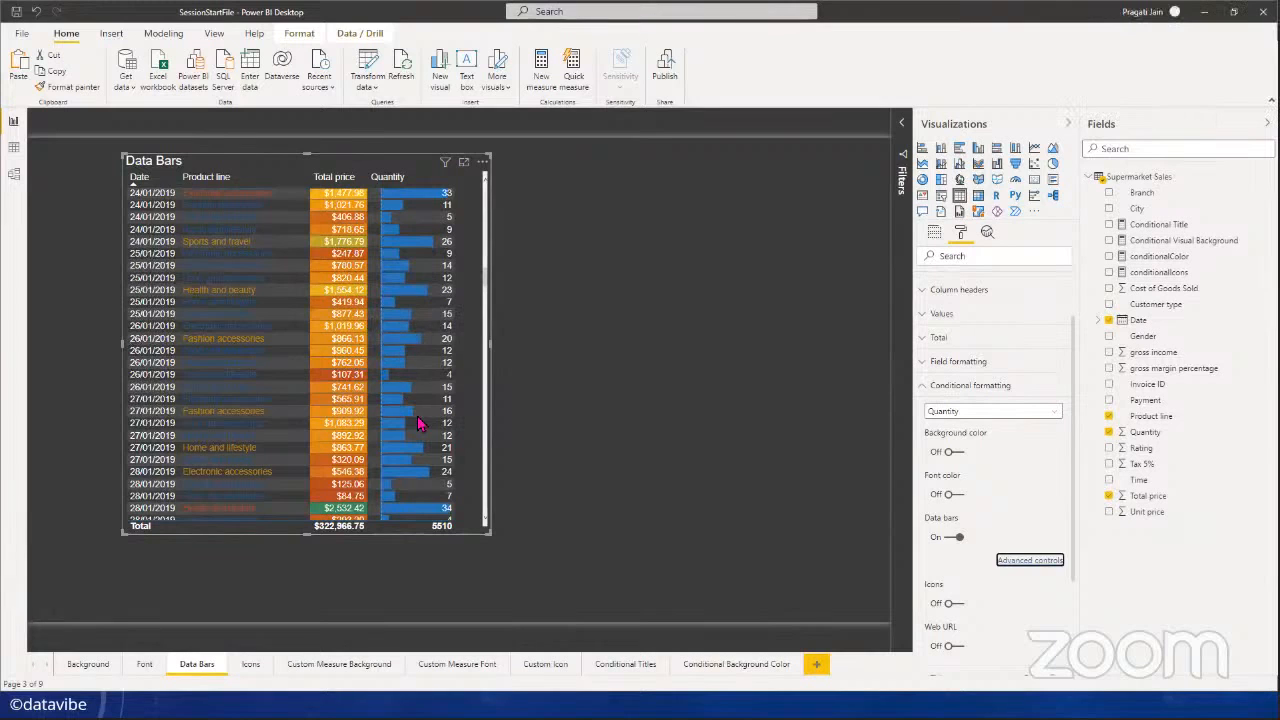
pyautogui.scroll(5, 465, 422)
pyautogui.scroll(15, 467, 418)
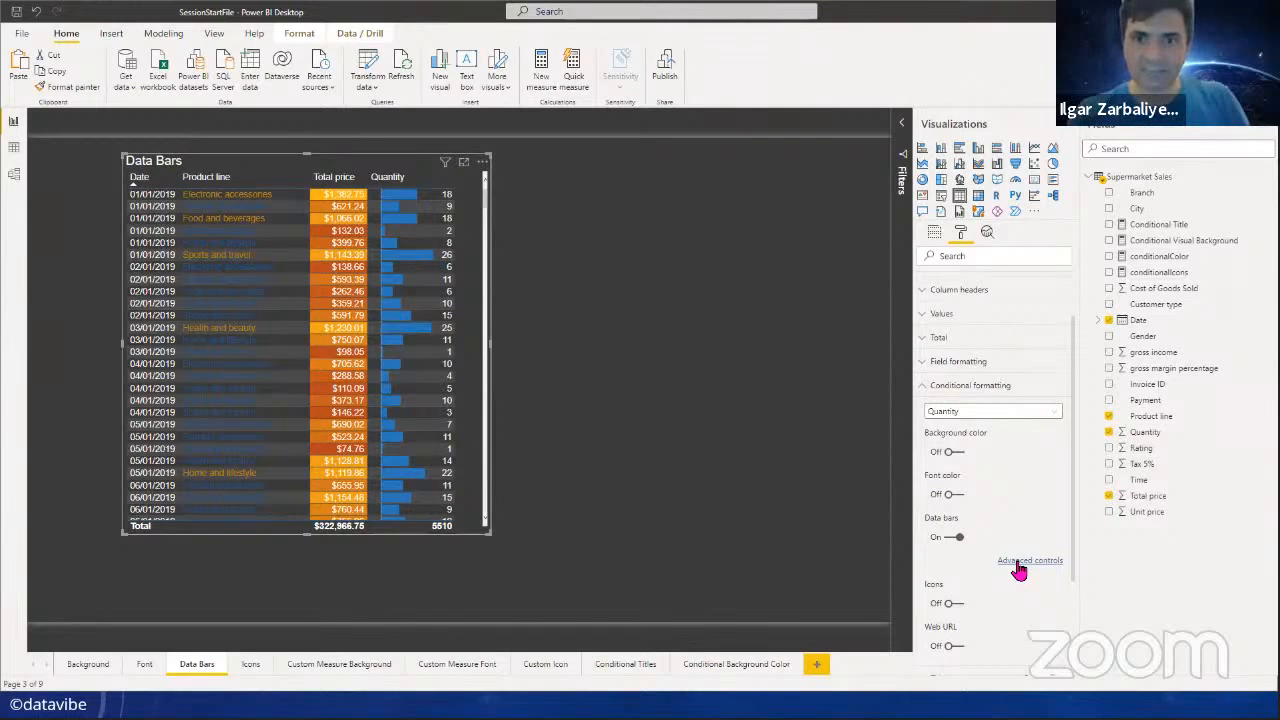
pyautogui.click(1019, 566)
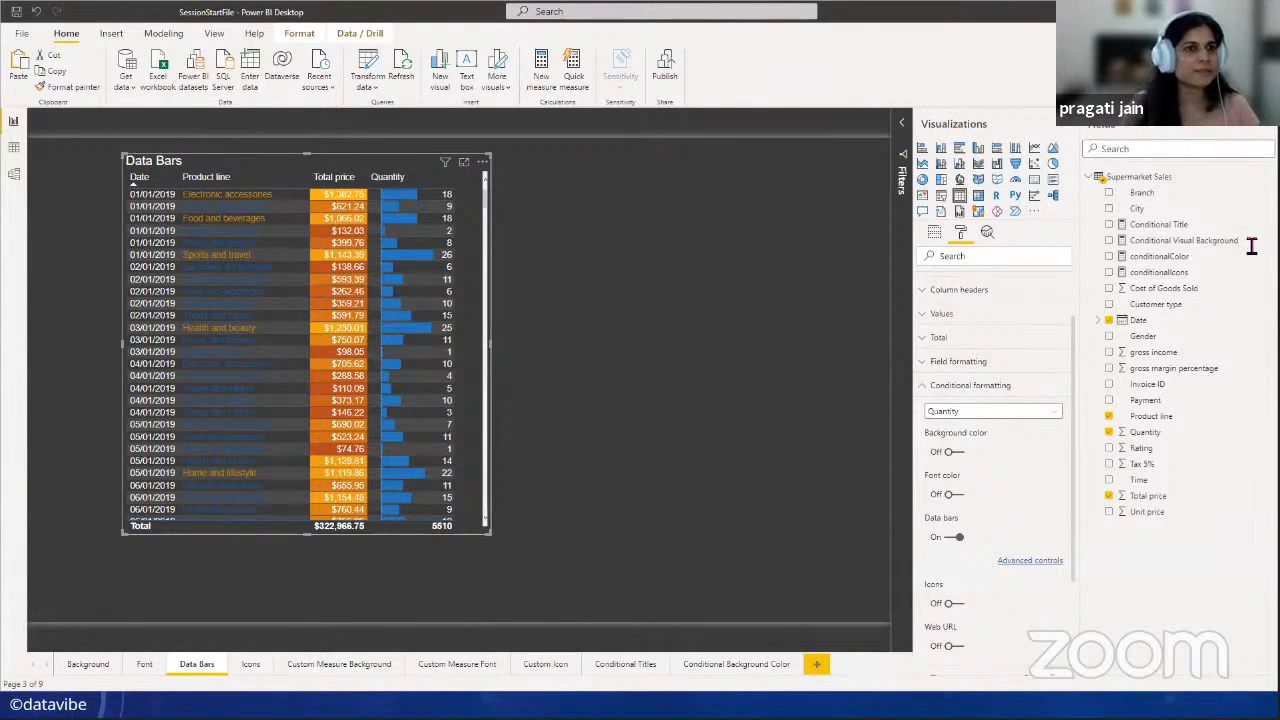
# - Search all available data connectors for "sap" and leave the list without connecting to a source
pyautogui.click(126, 88)
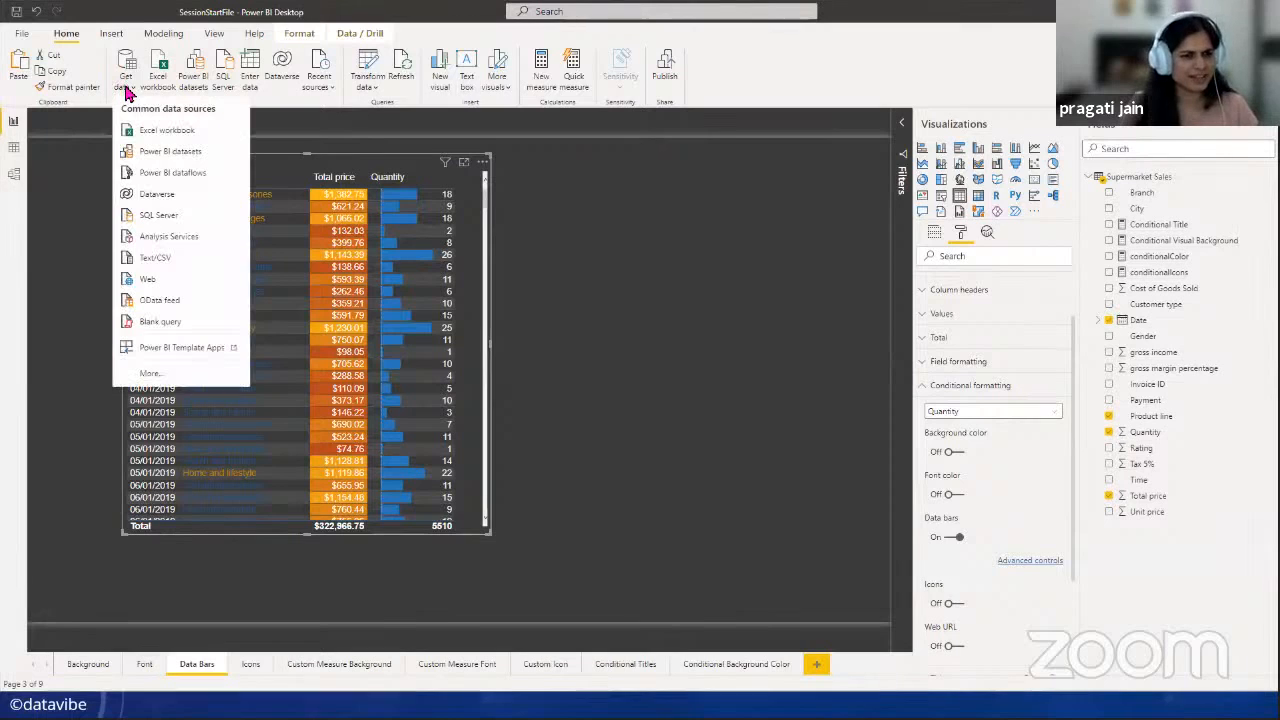
pyautogui.click(156, 376)
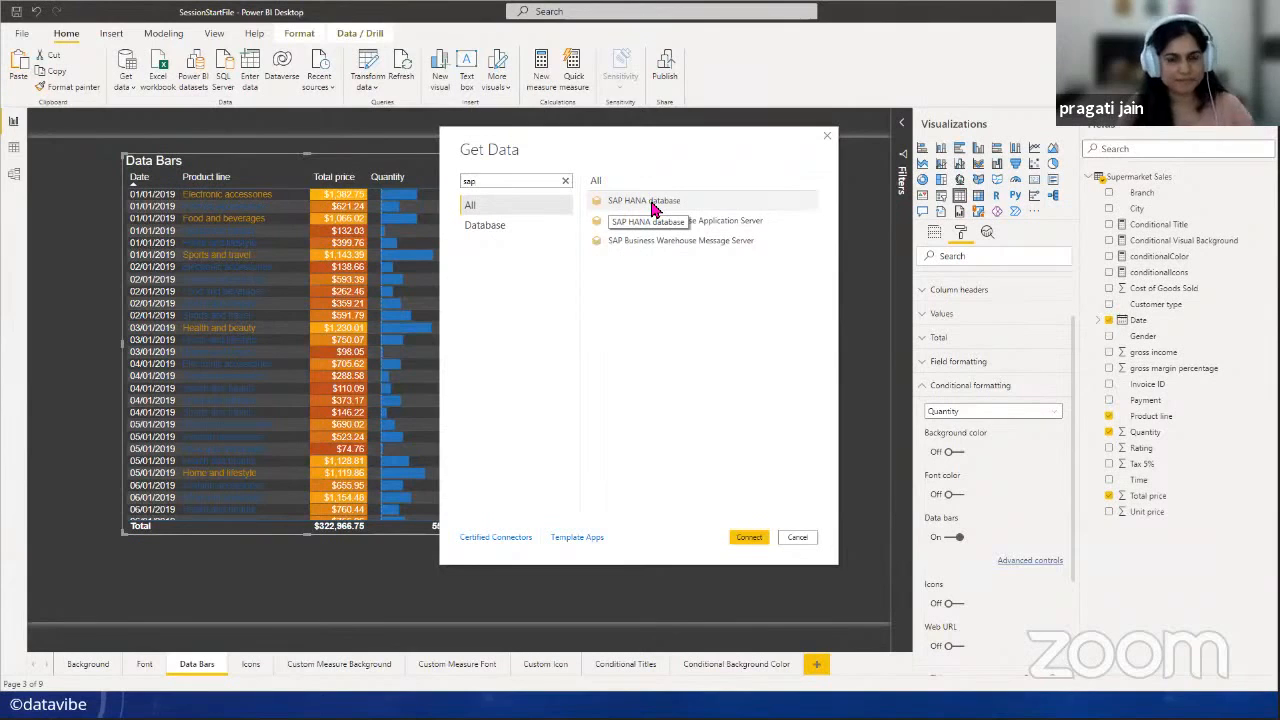
pyautogui.click(827, 137)
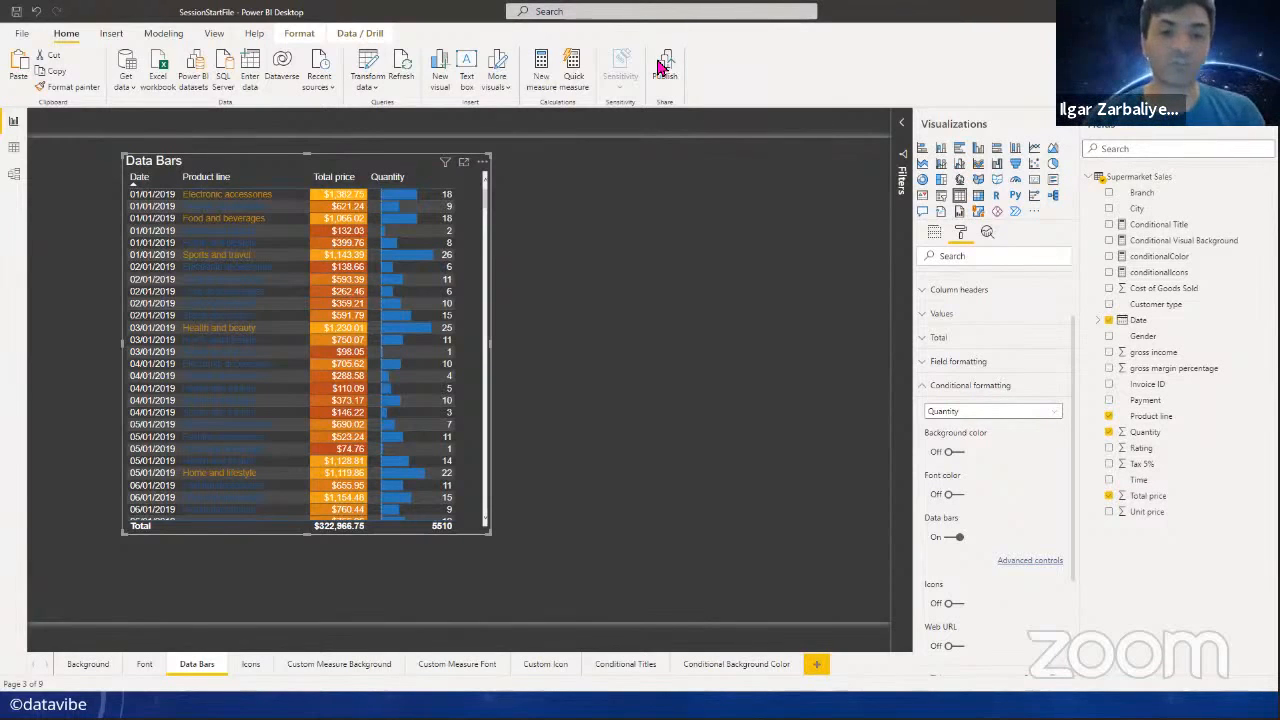
pyautogui.click(660, 322)
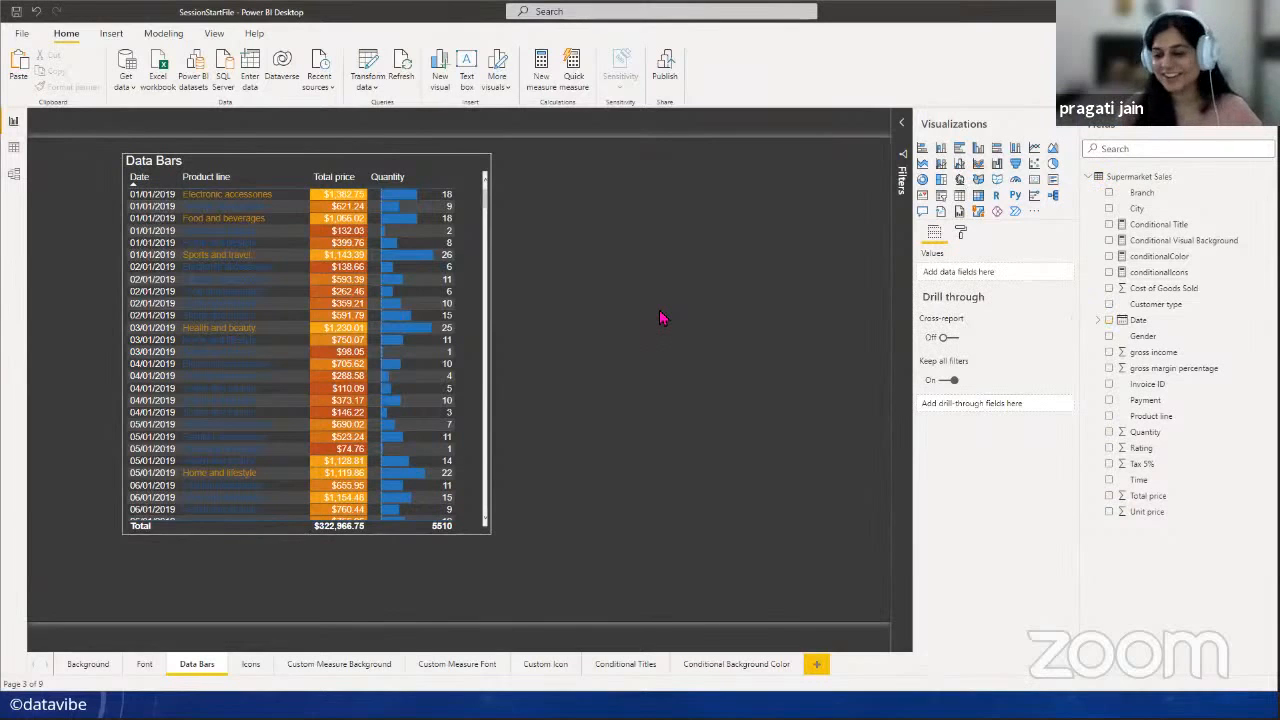
# - Set the bar direction of the Data Bars table's Quantity data bars to right to left and apply it
pyautogui.click(270, 165)
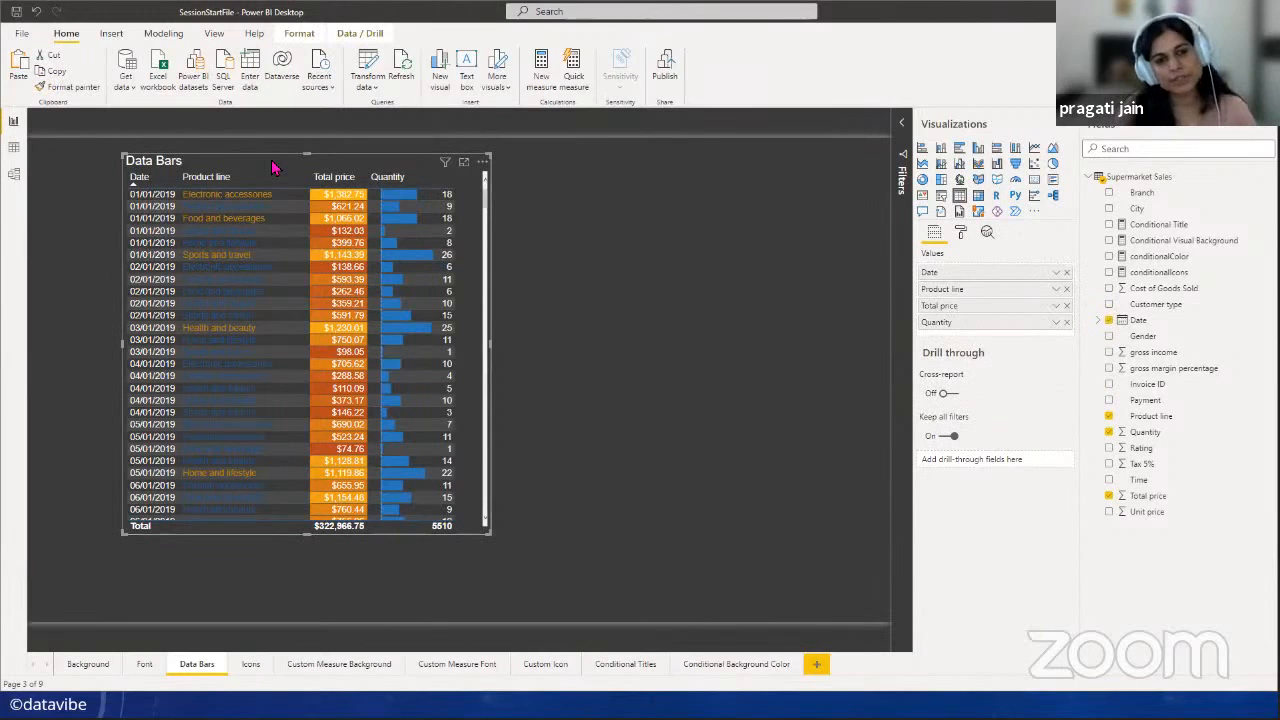
pyautogui.click(960, 232)
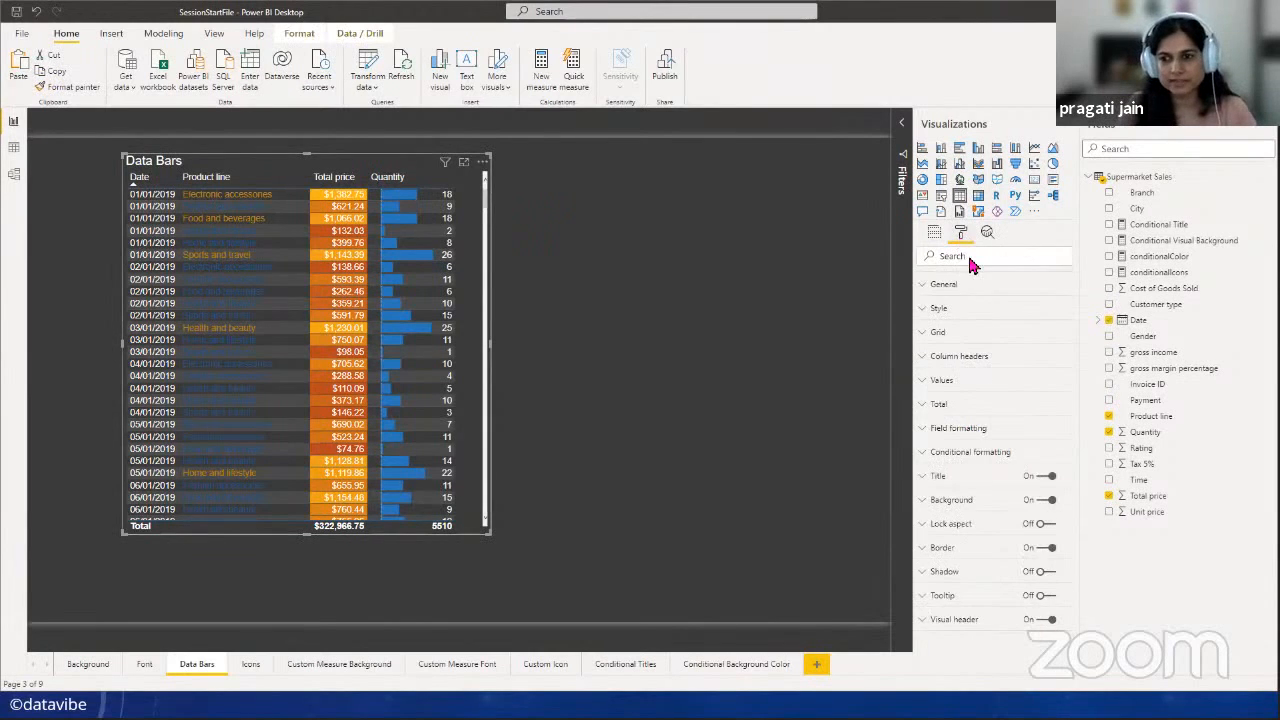
pyautogui.click(985, 452)
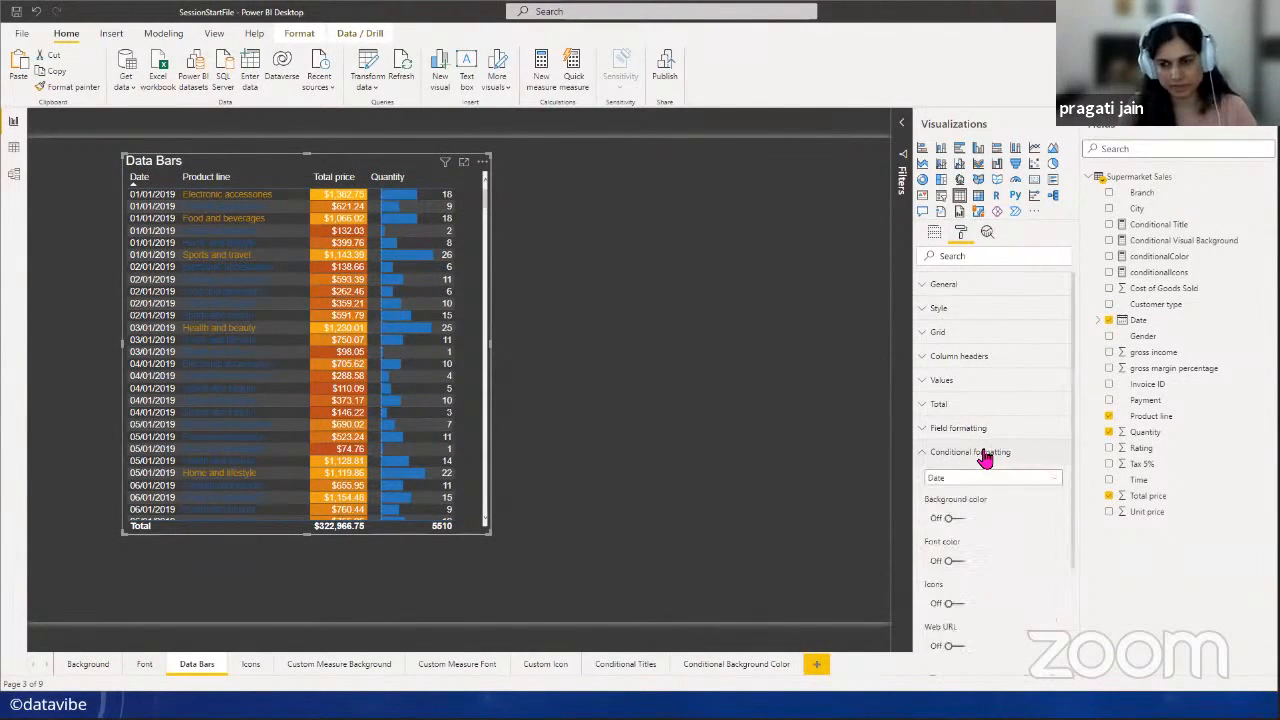
pyautogui.click(1050, 480)
pyautogui.click(988, 521)
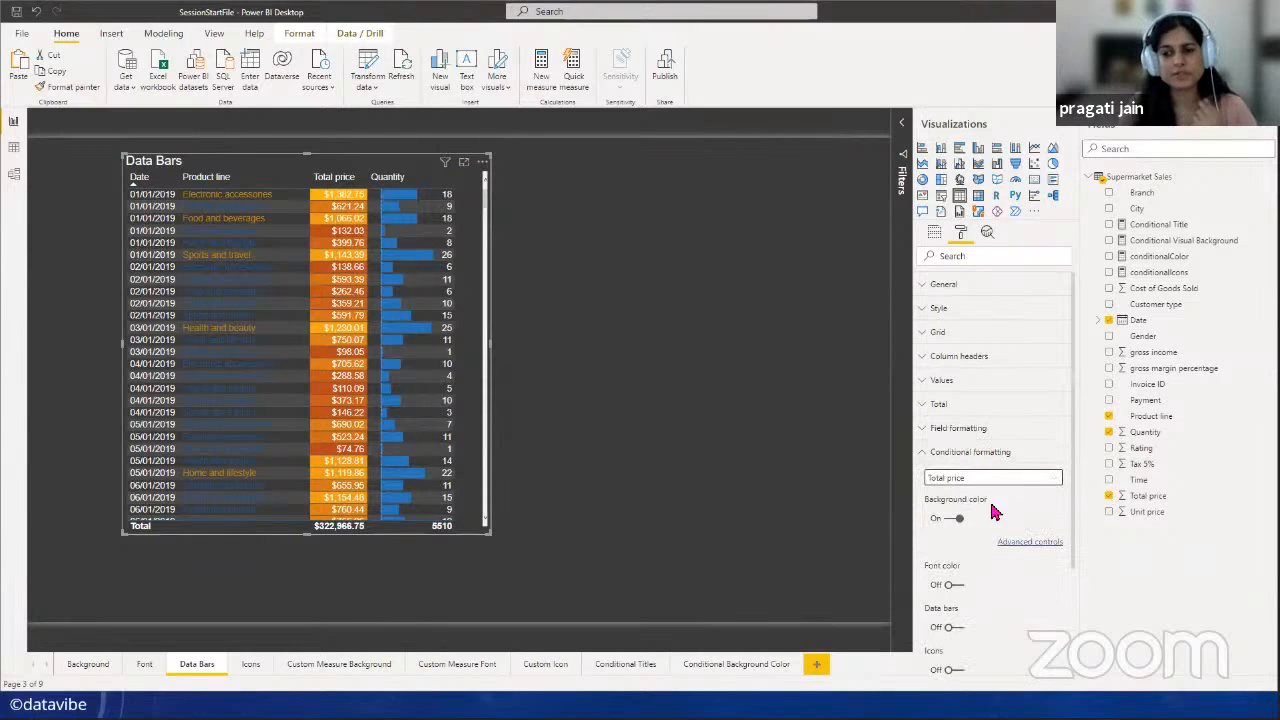
pyautogui.click(1049, 486)
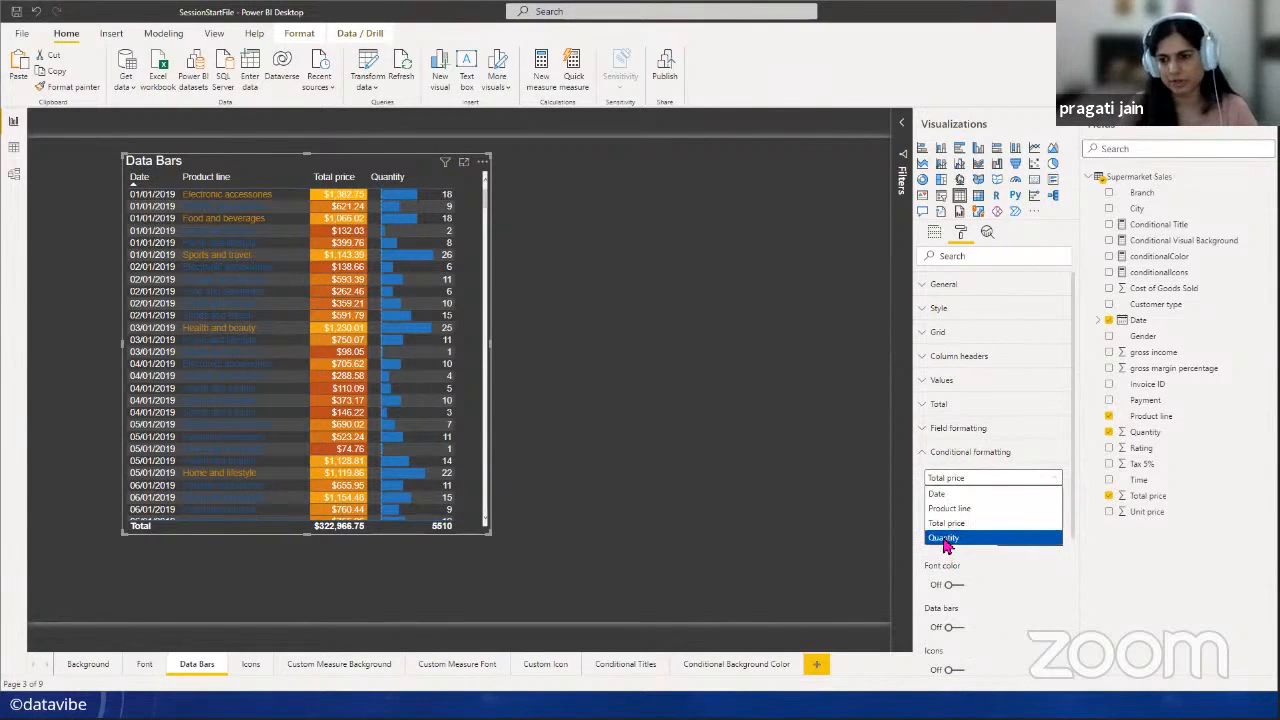
pyautogui.click(1016, 538)
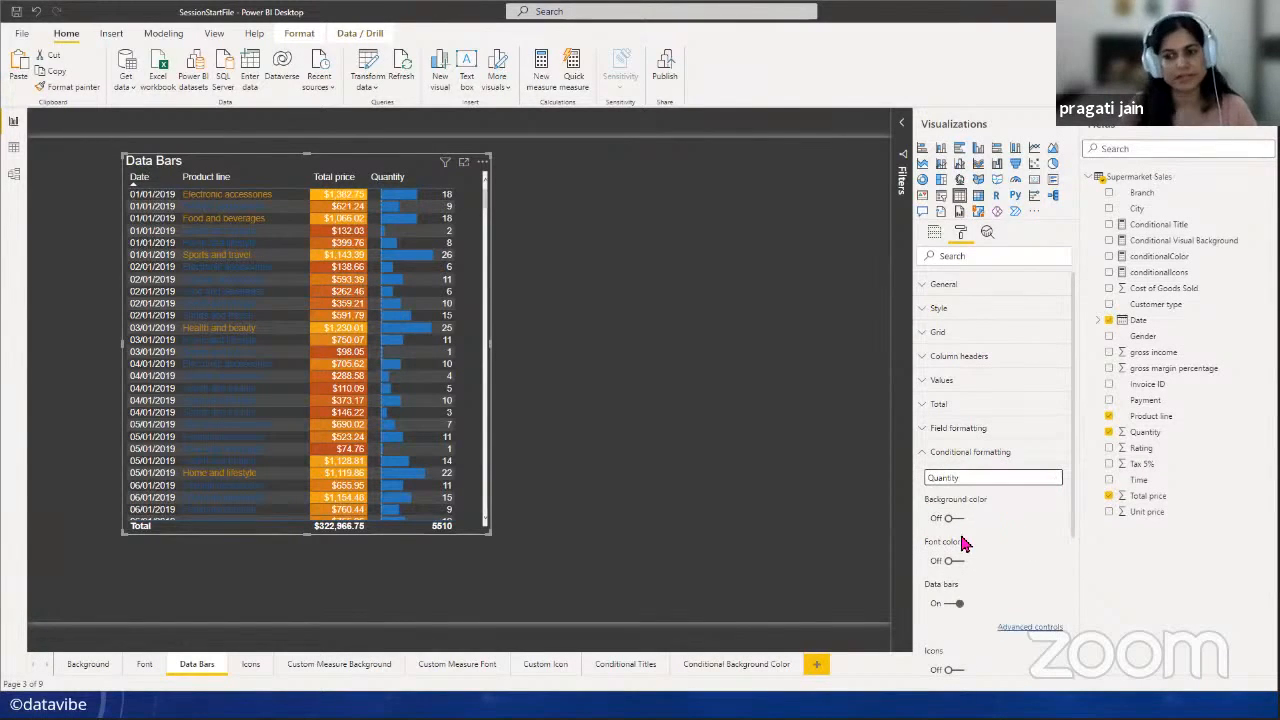
pyautogui.click(1028, 628)
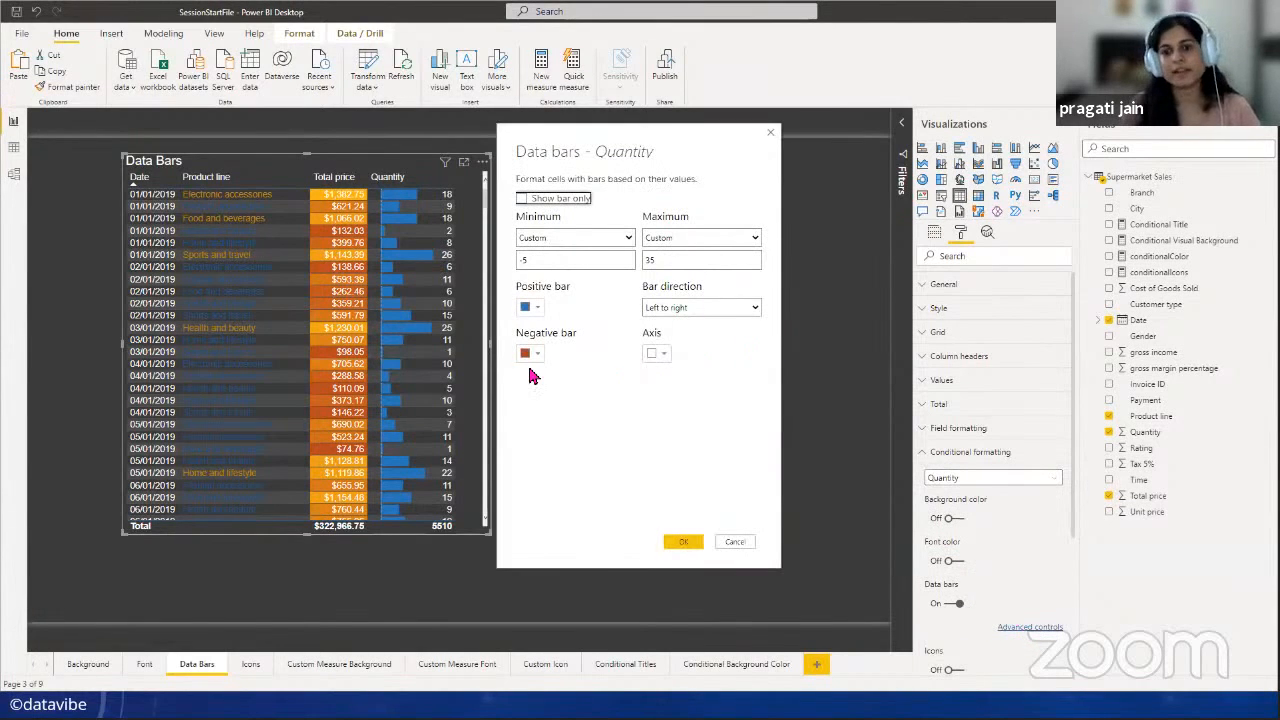
pyautogui.click(755, 310)
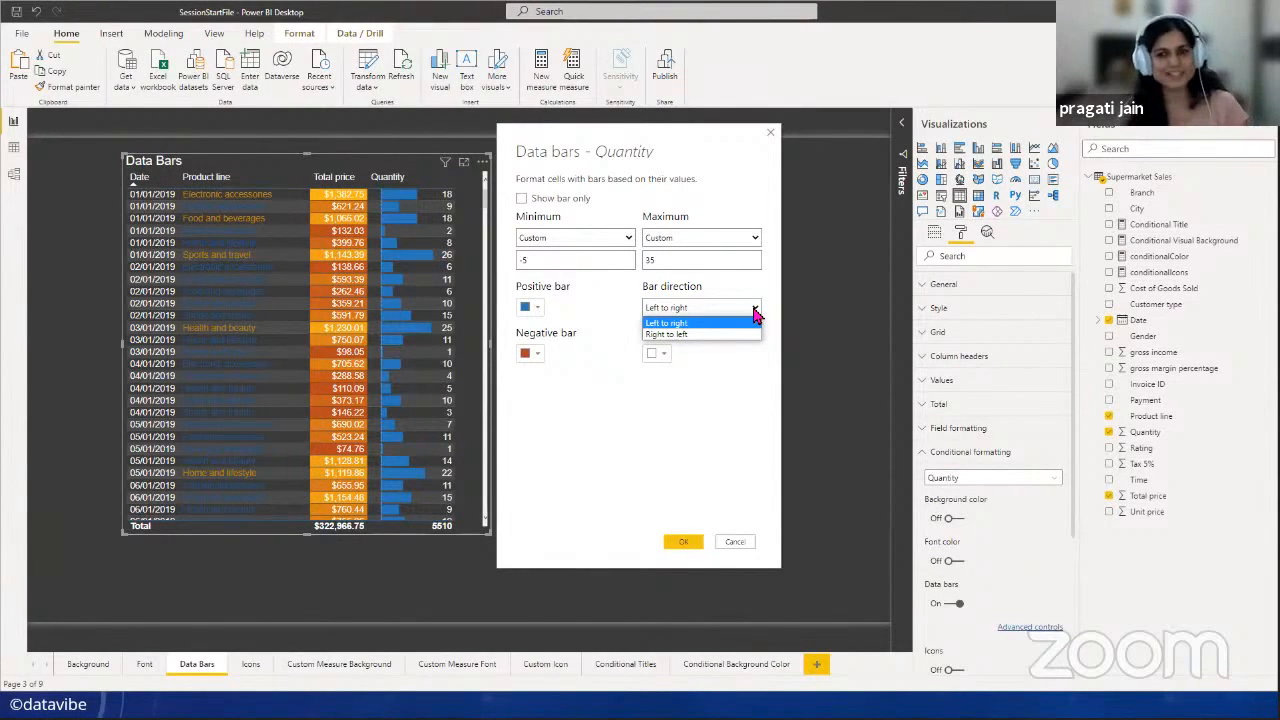
pyautogui.click(722, 335)
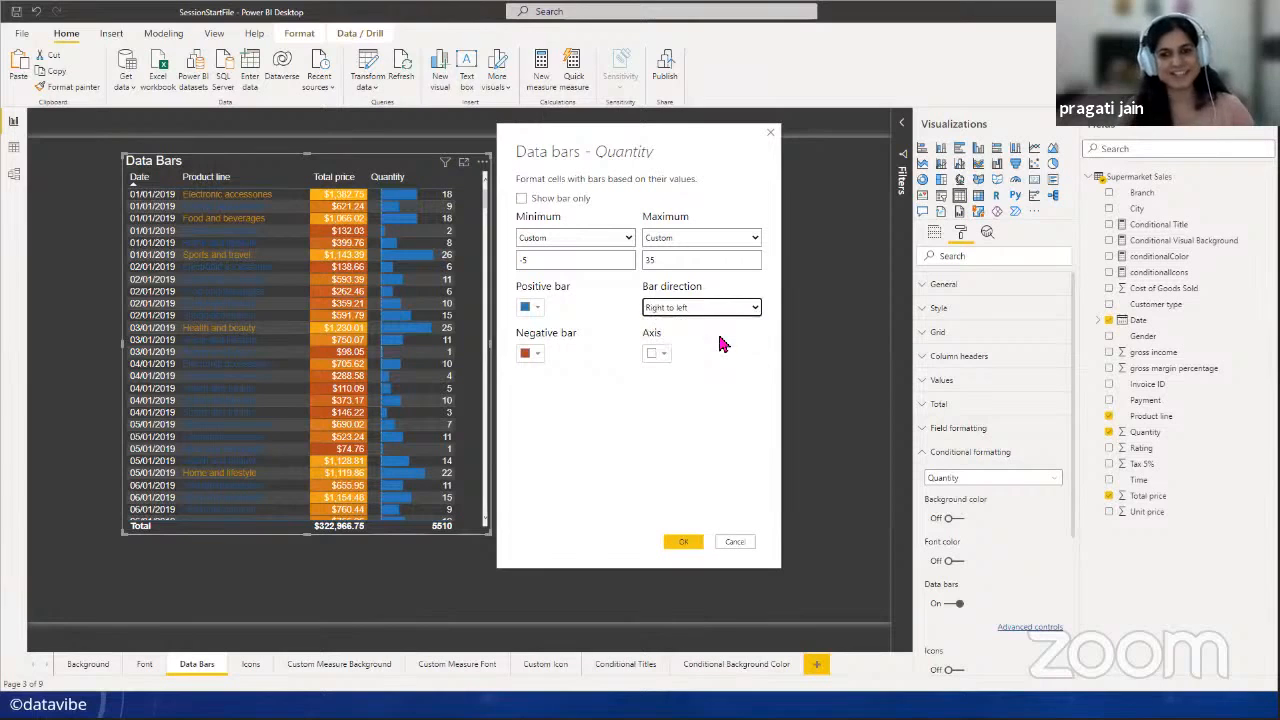
pyautogui.click(684, 543)
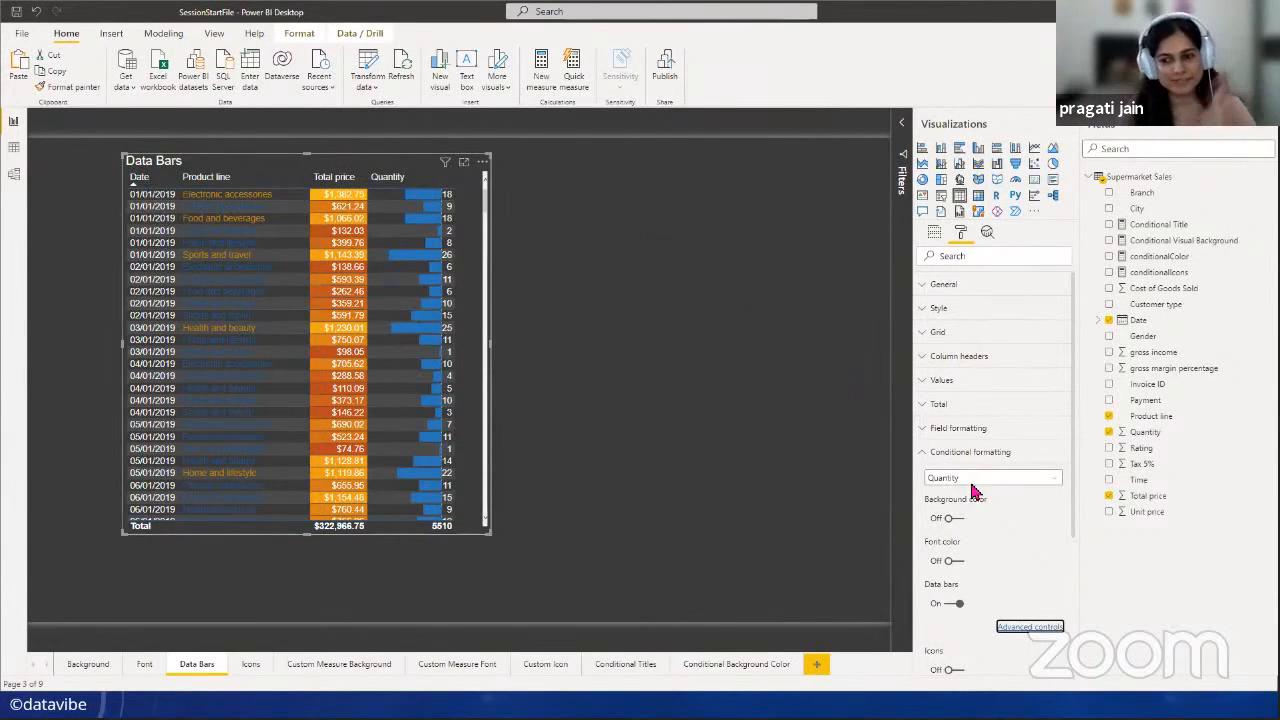
# - Set the Quantity data bars' direction to left to right, give the axis the orange recent color and apply the settings
pyautogui.click(1030, 627)
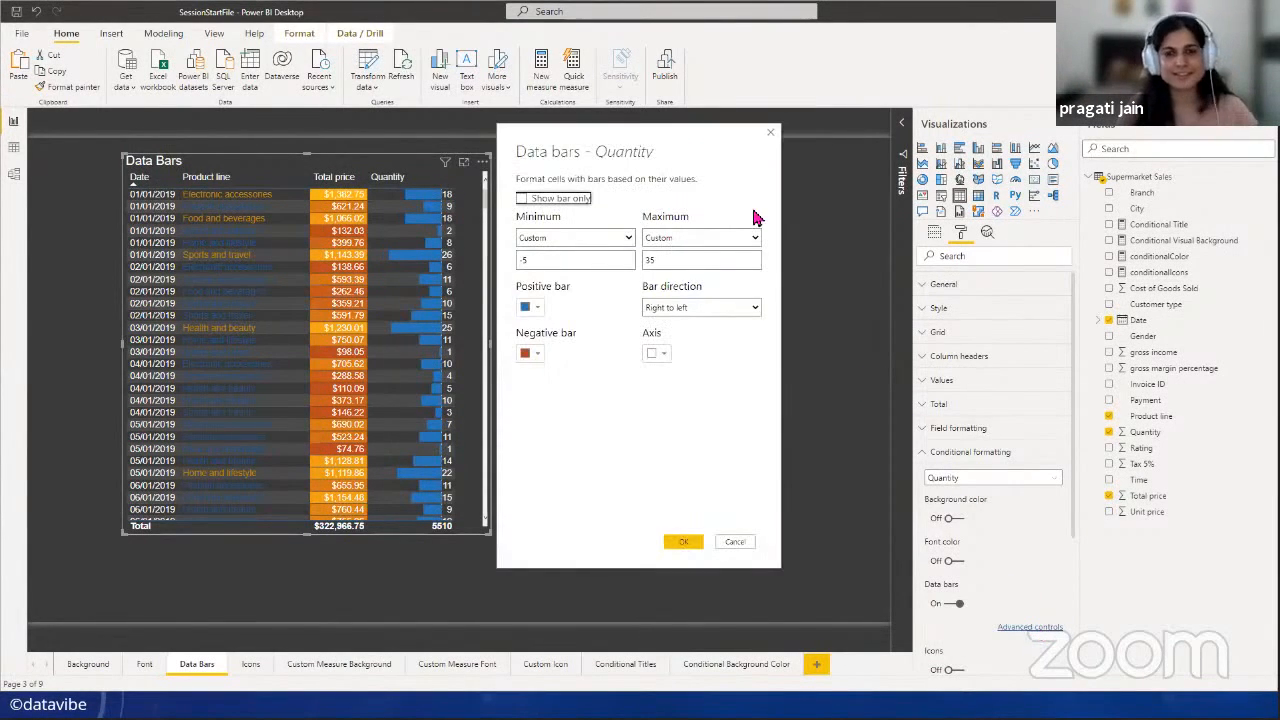
pyautogui.click(754, 308)
pyautogui.click(745, 322)
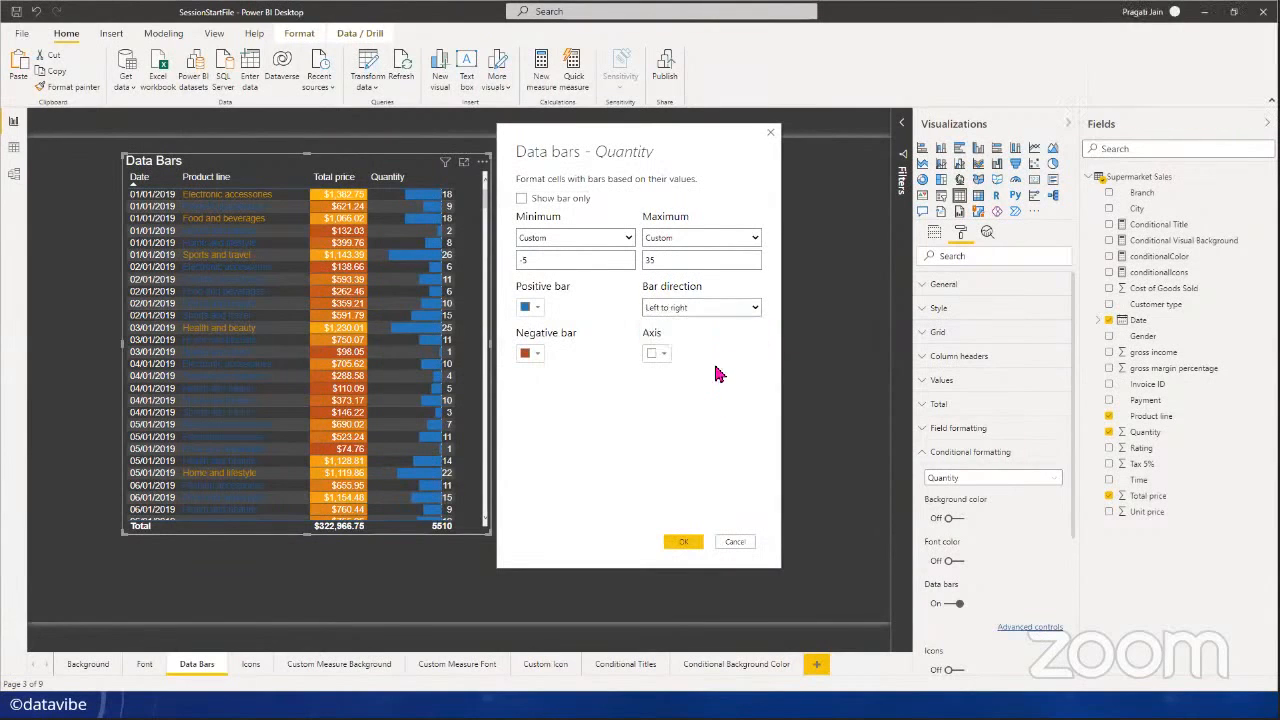
pyautogui.moveTo(660, 148); pyautogui.dragTo(702, 147)
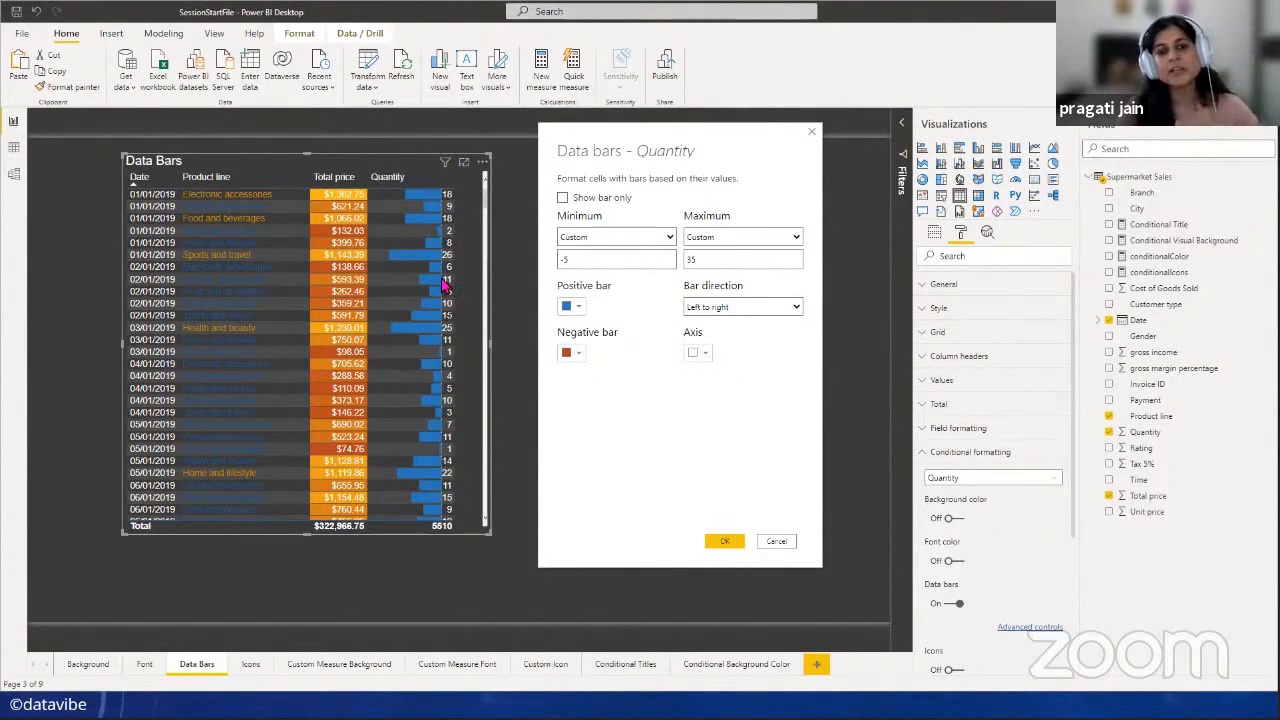
pyautogui.click(705, 353)
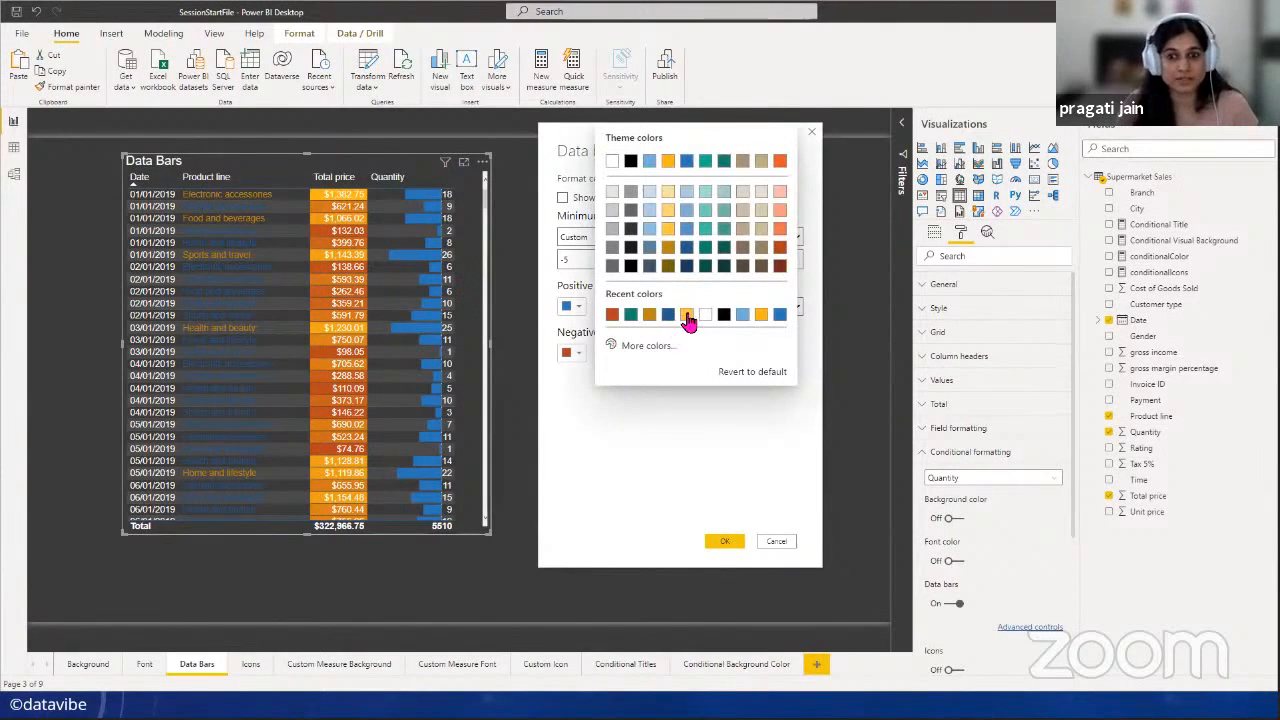
pyautogui.click(687, 316)
pyautogui.click(726, 541)
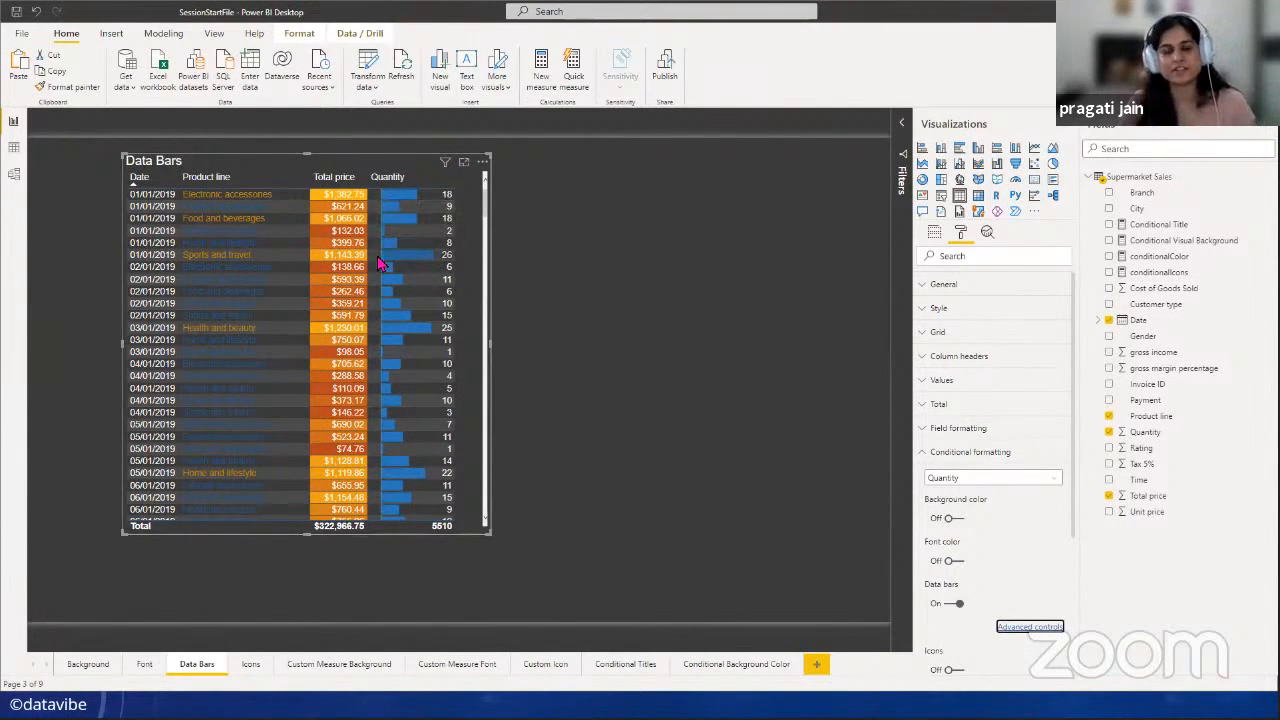
# - Move the Data Bars table closer to the page's left edge and make it slightly narrower
pyautogui.click(616, 348)
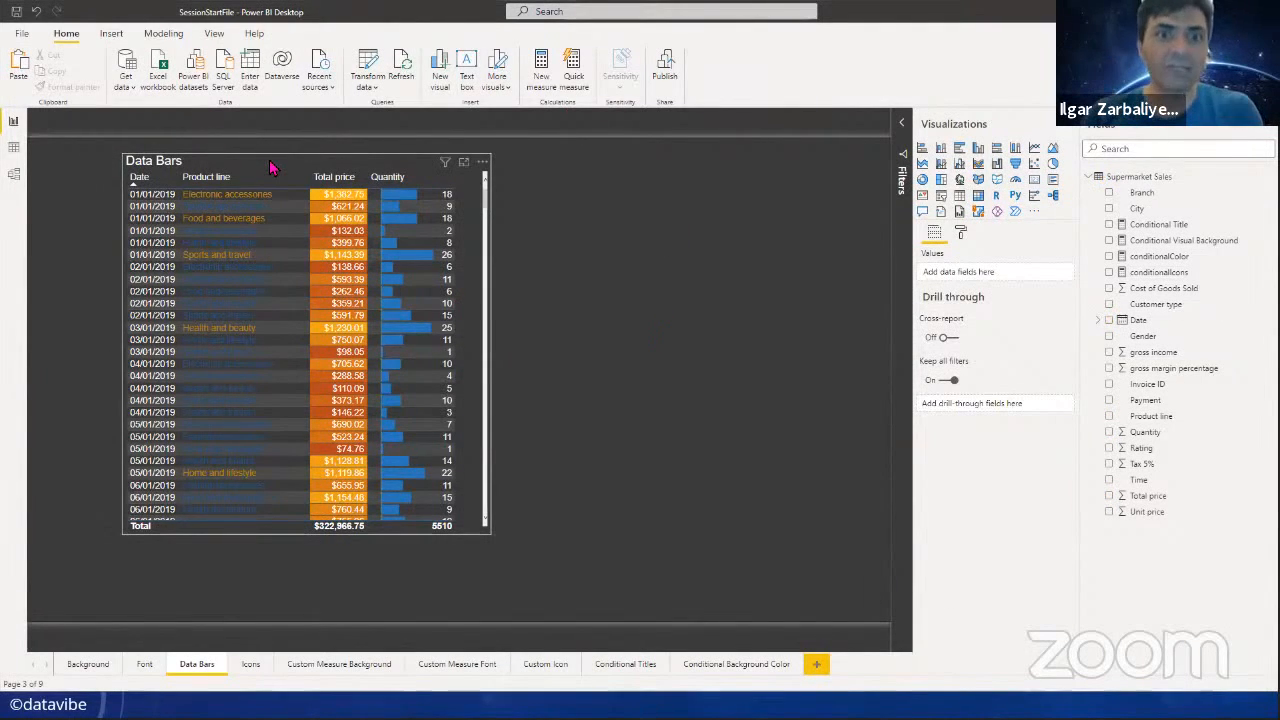
pyautogui.moveTo(209, 165); pyautogui.dragTo(143, 163)
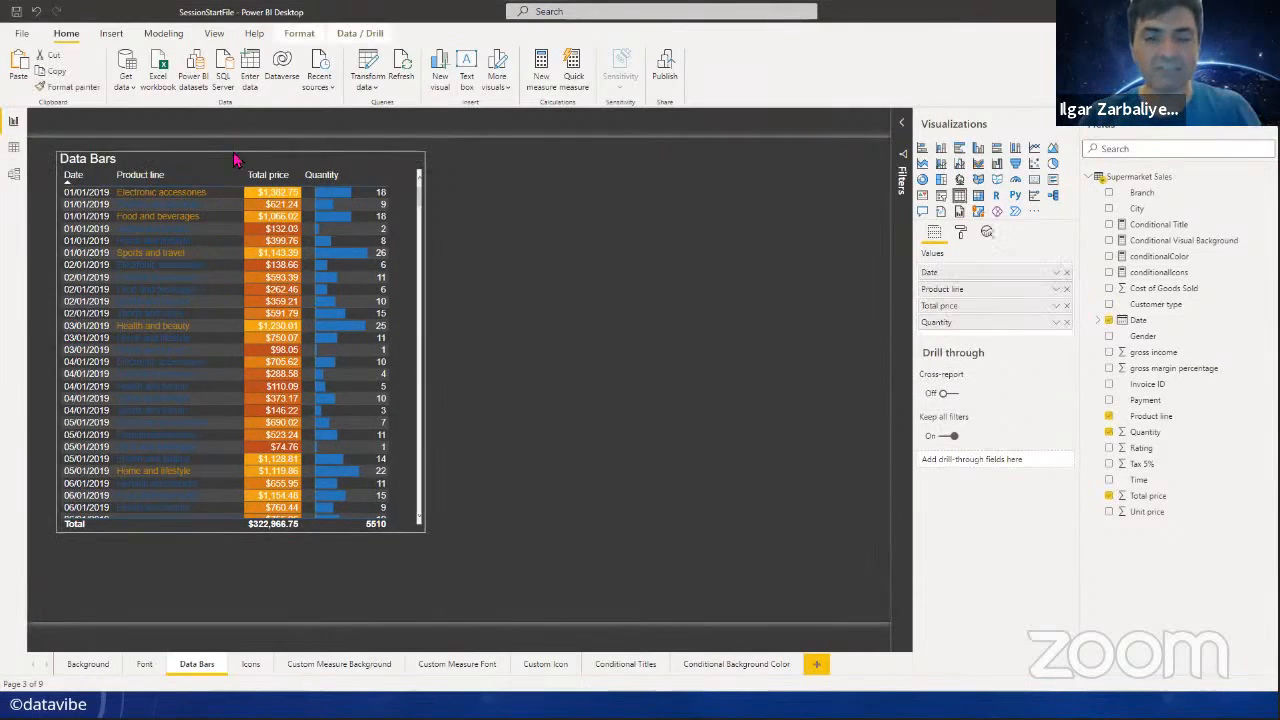
pyautogui.moveTo(429, 345); pyautogui.dragTo(415, 347)
pyautogui.click(557, 351)
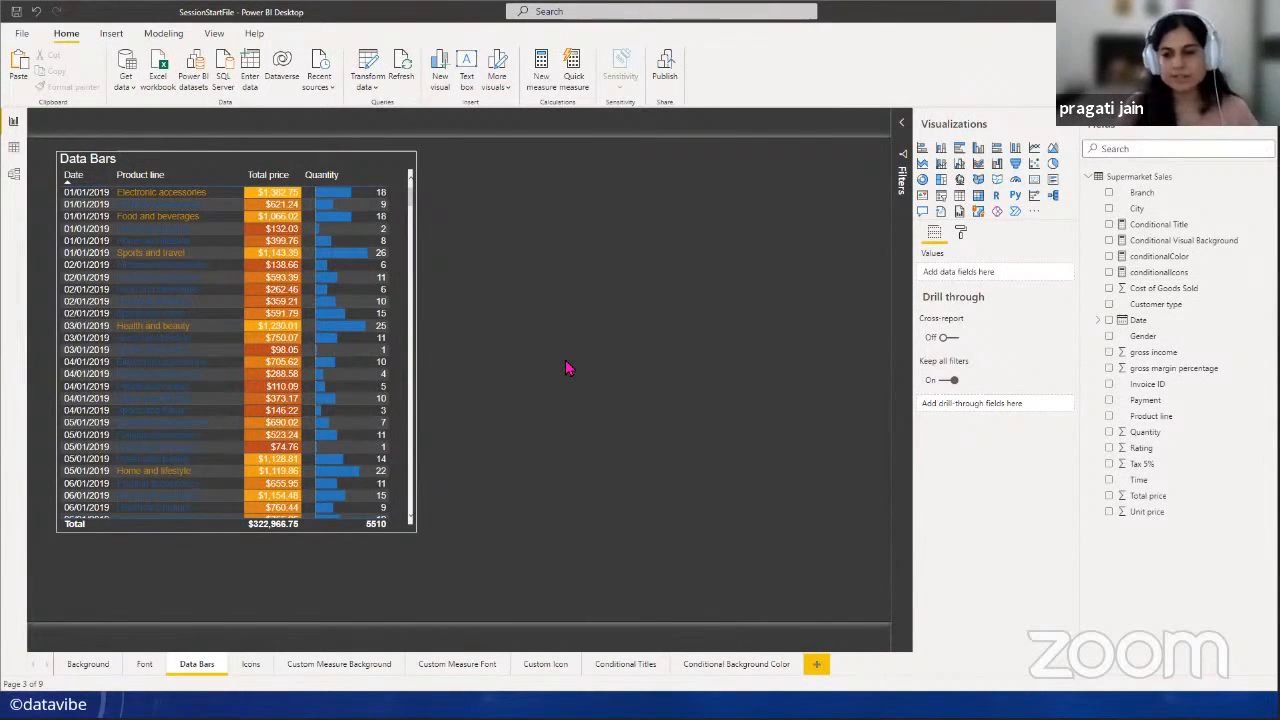
# - Copy the Background Color Formatting table from the Background page to the empty Icons page and widen the copy
pyautogui.click(252, 674)
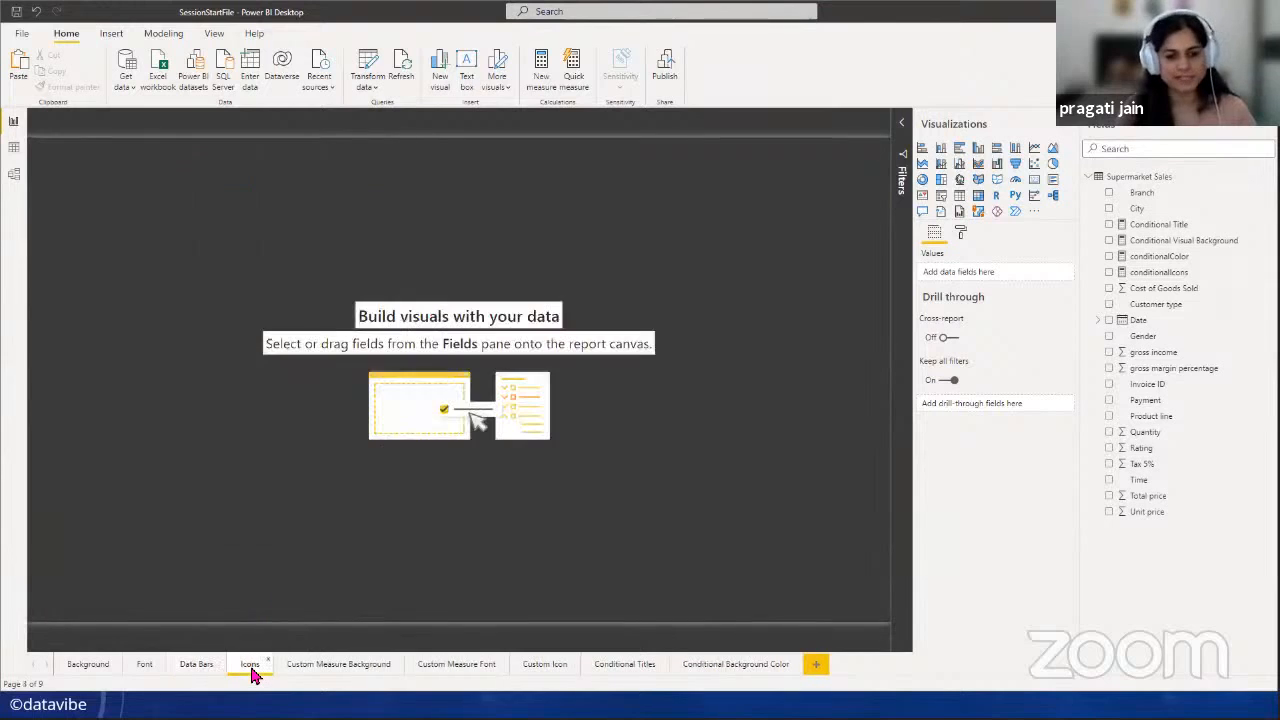
pyautogui.click(86, 670)
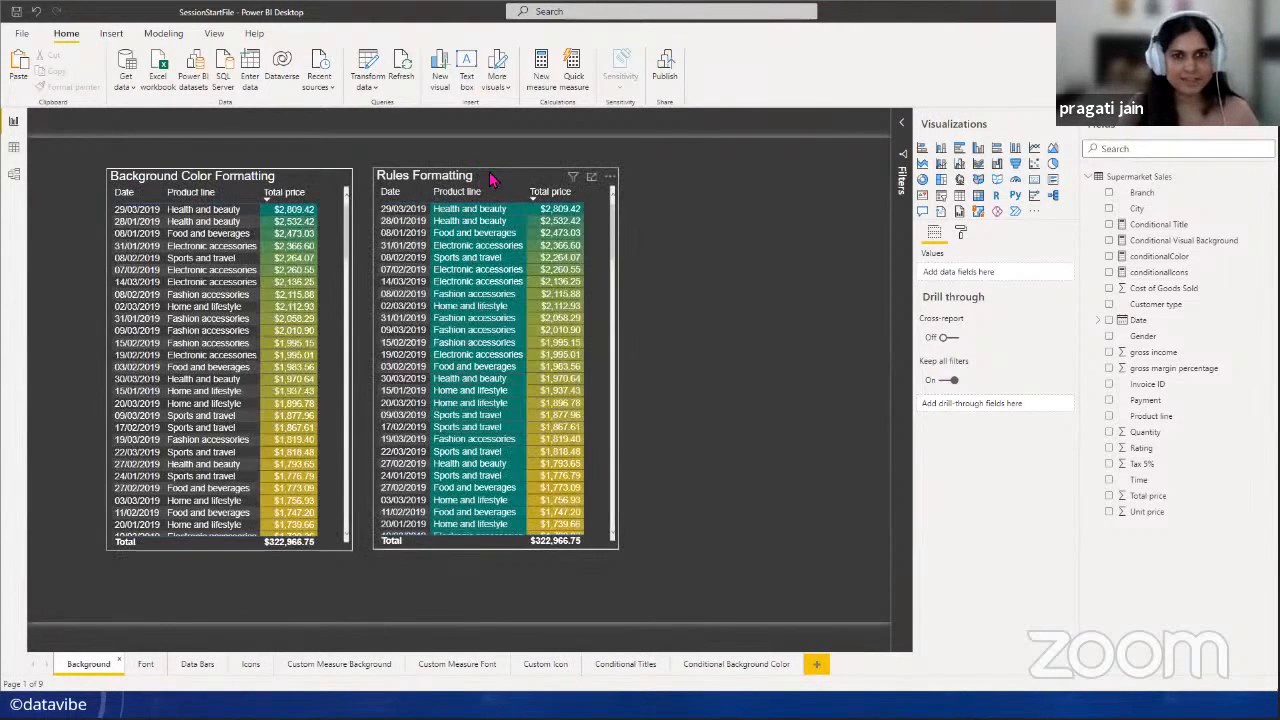
pyautogui.click(270, 180)
pyautogui.click(789, 374)
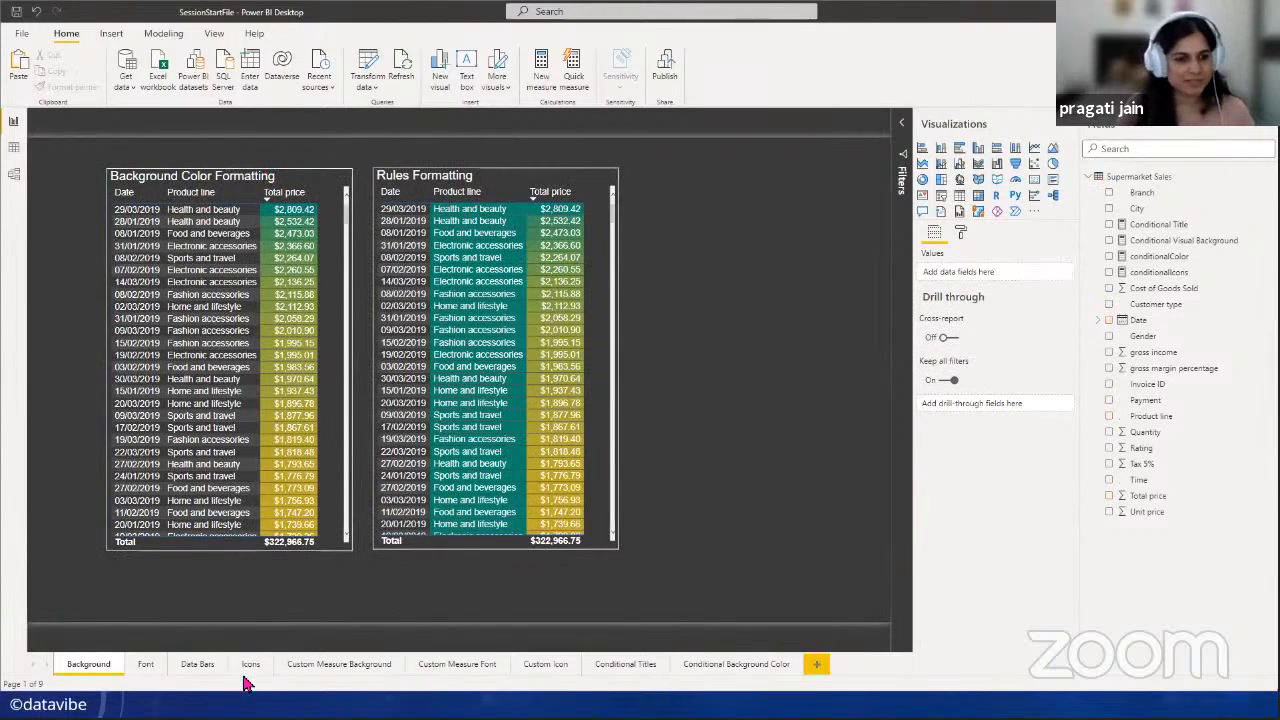
pyautogui.click(248, 670)
pyautogui.hotkey('ctrl', 'v')
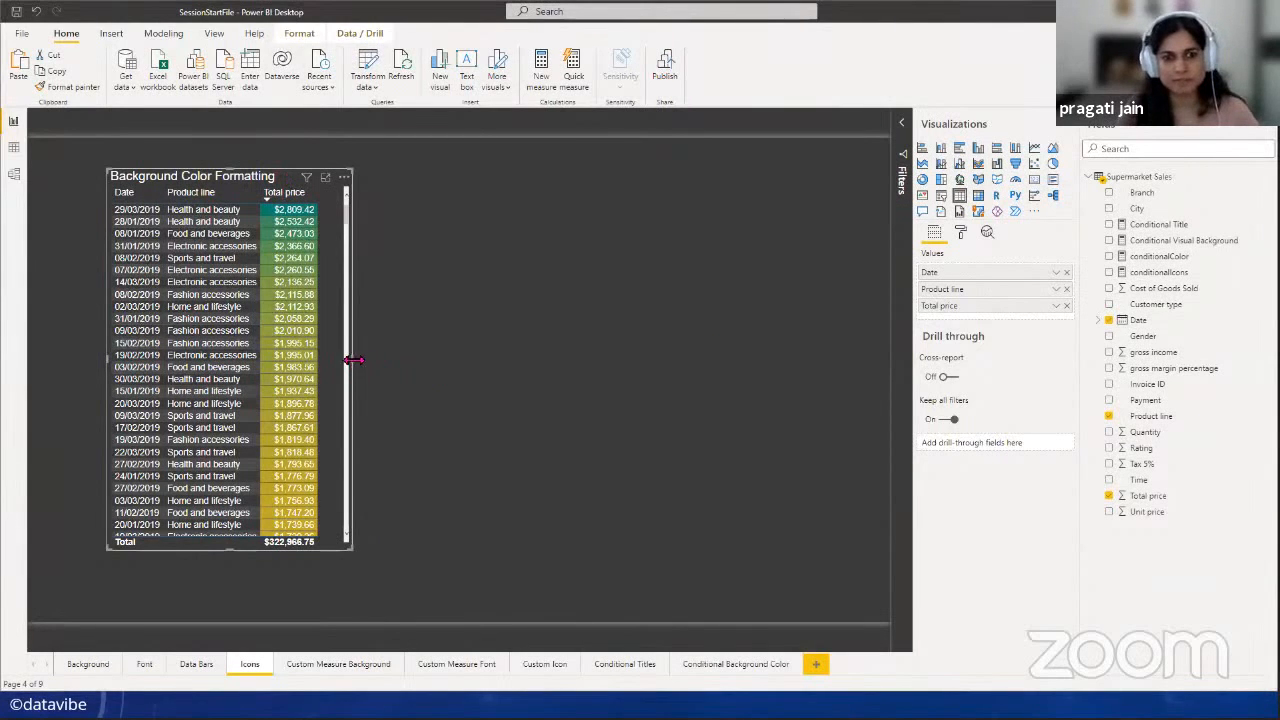
pyautogui.moveTo(352, 370); pyautogui.dragTo(411, 370)
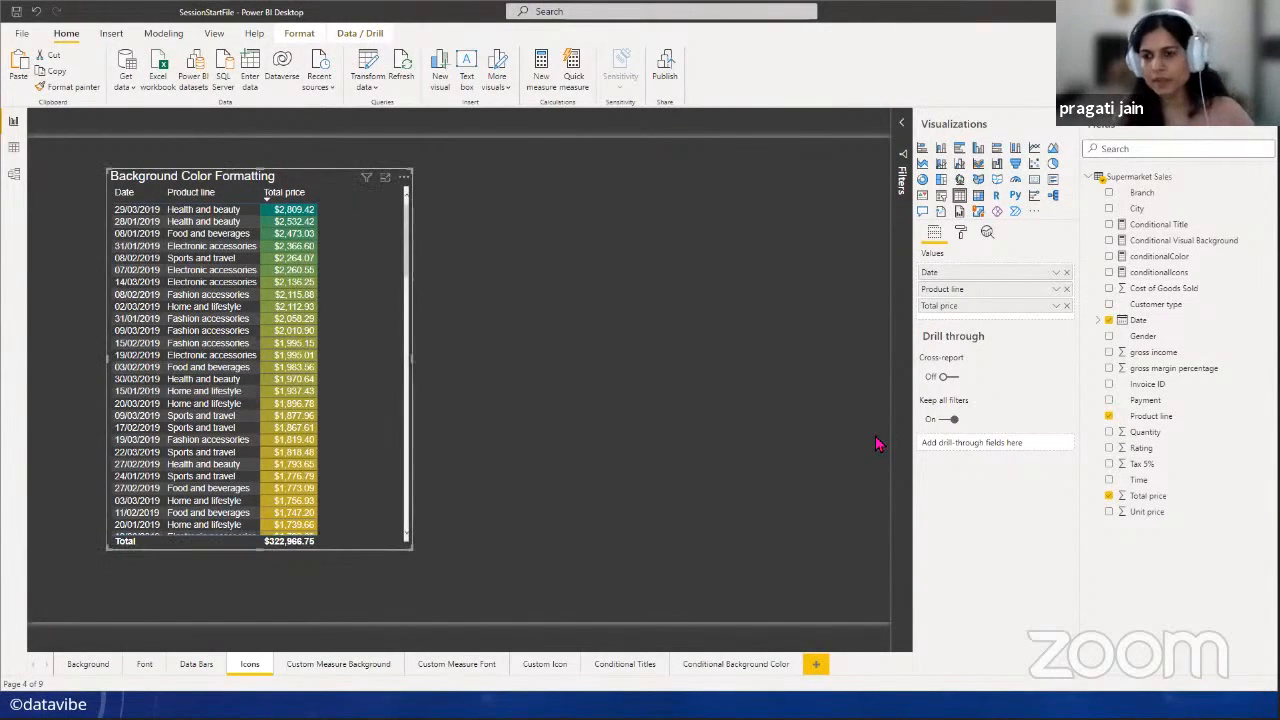
# - Turn off the background color conditional formatting for the Total price column of the table on the Icons page
pyautogui.click(961, 233)
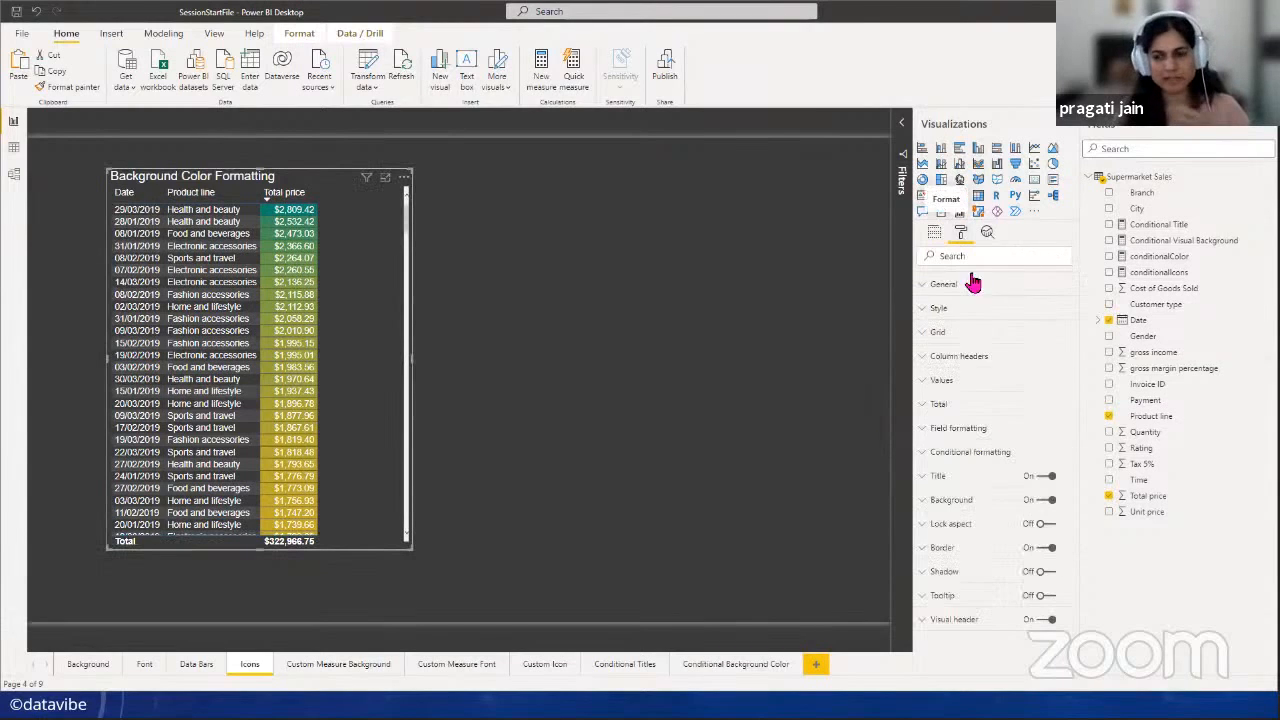
pyautogui.click(958, 456)
pyautogui.scroll(-3, 1000, 536)
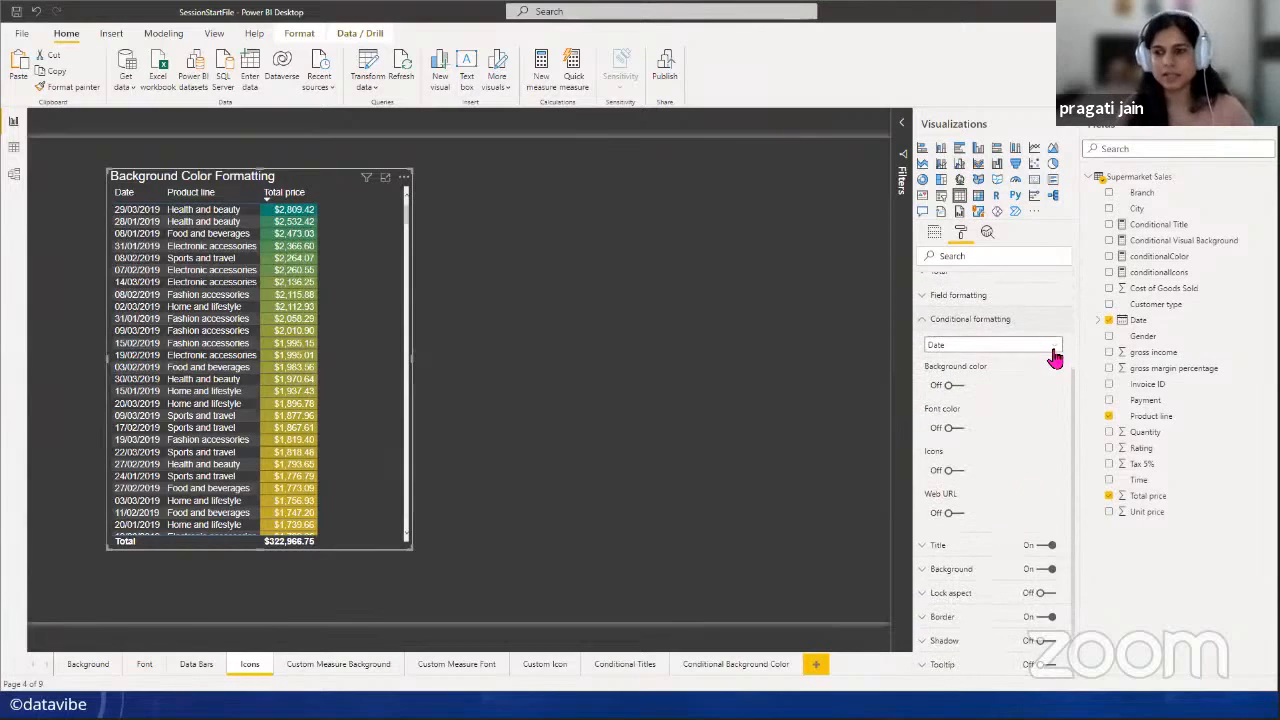
pyautogui.click(1052, 349)
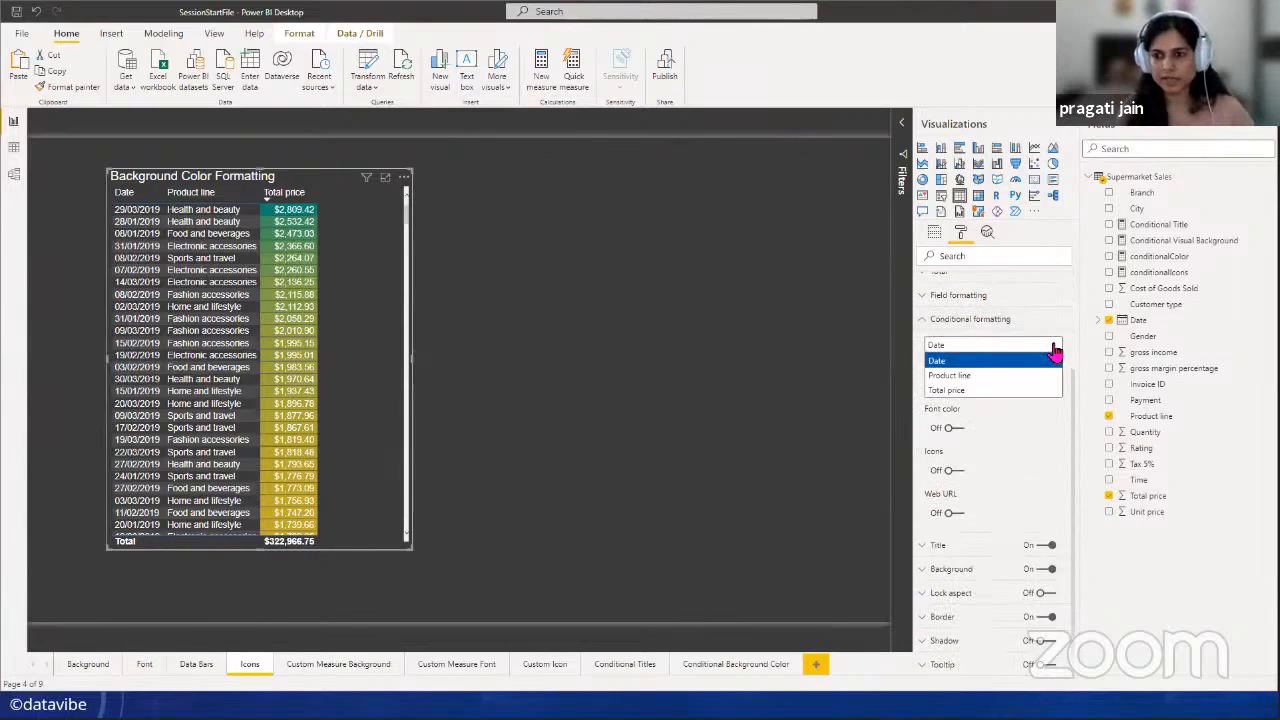
pyautogui.click(989, 392)
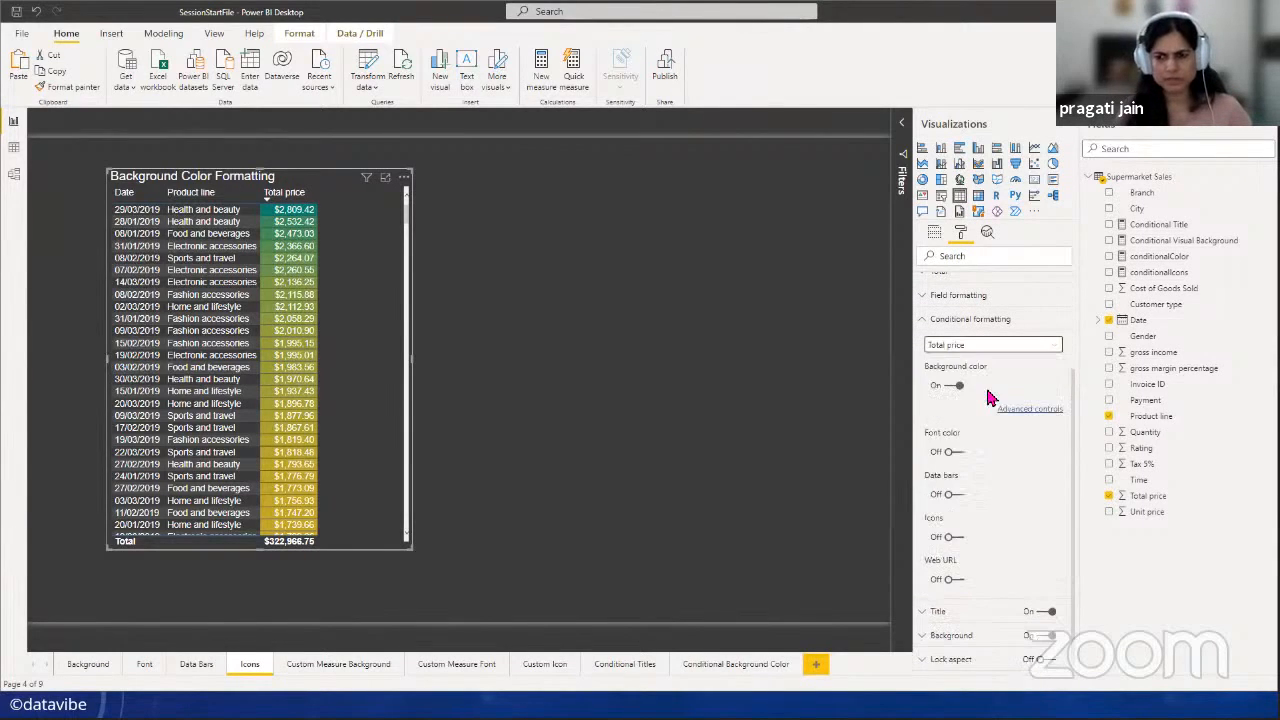
pyautogui.click(949, 390)
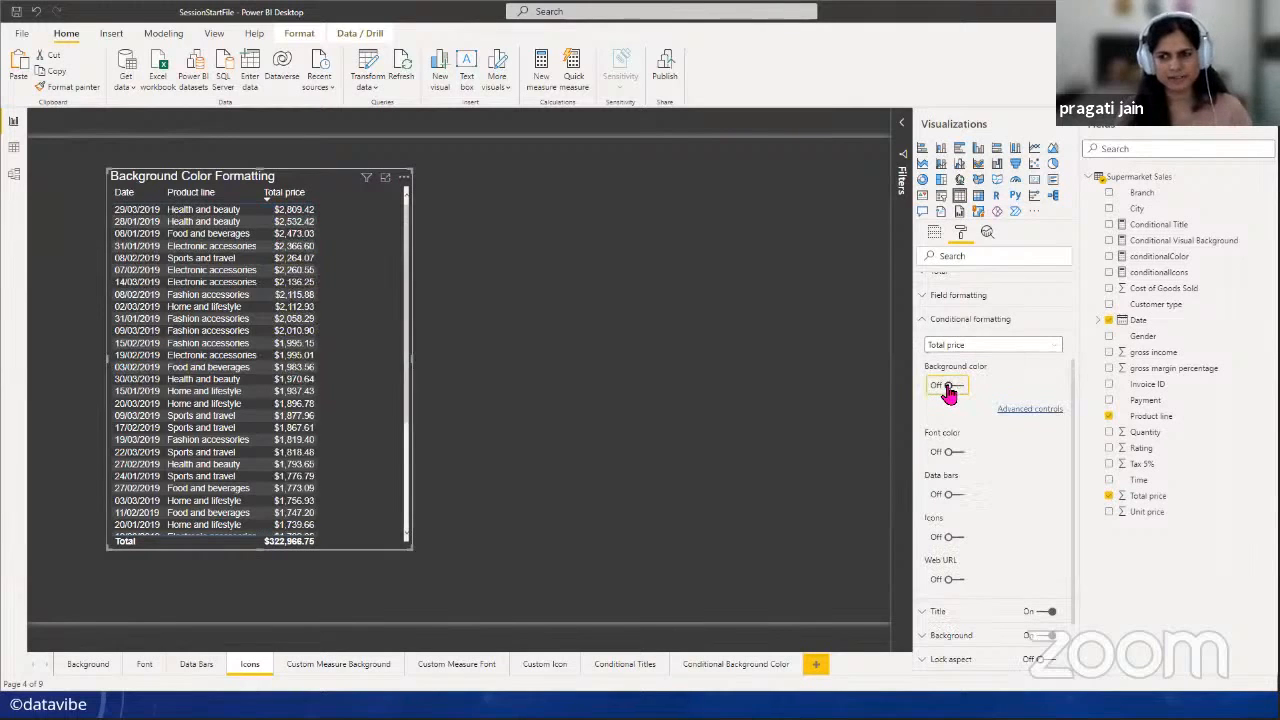
# - Turn on conditional icons for the Total price column, check them down the table, and open their advanced settings beside the table
pyautogui.scroll(-1, 969, 428)
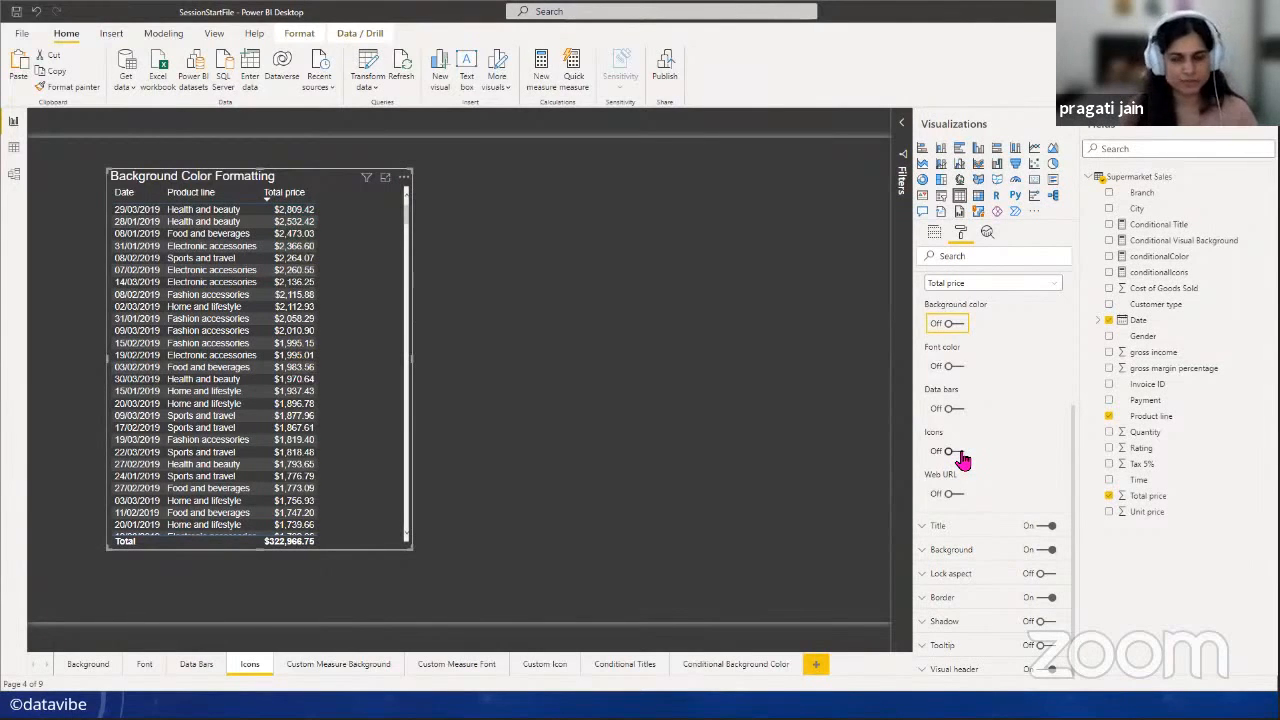
pyautogui.click(955, 452)
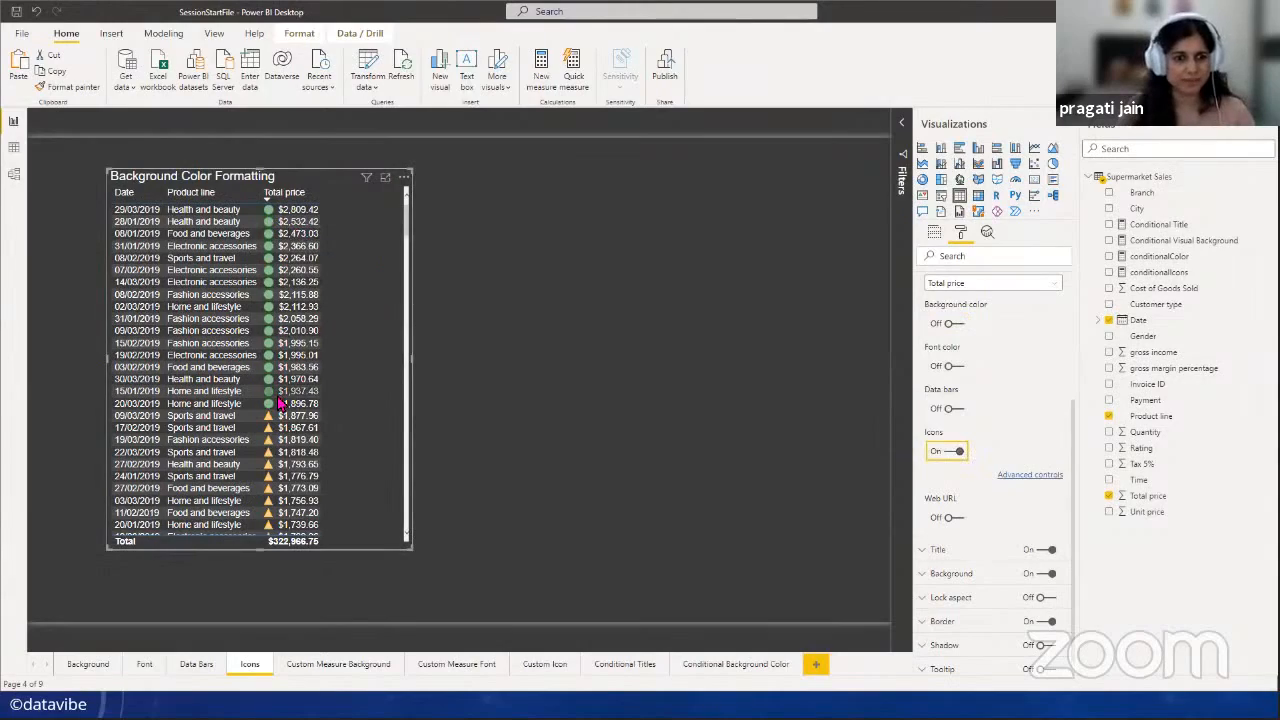
pyautogui.scroll(-15, 280, 402)
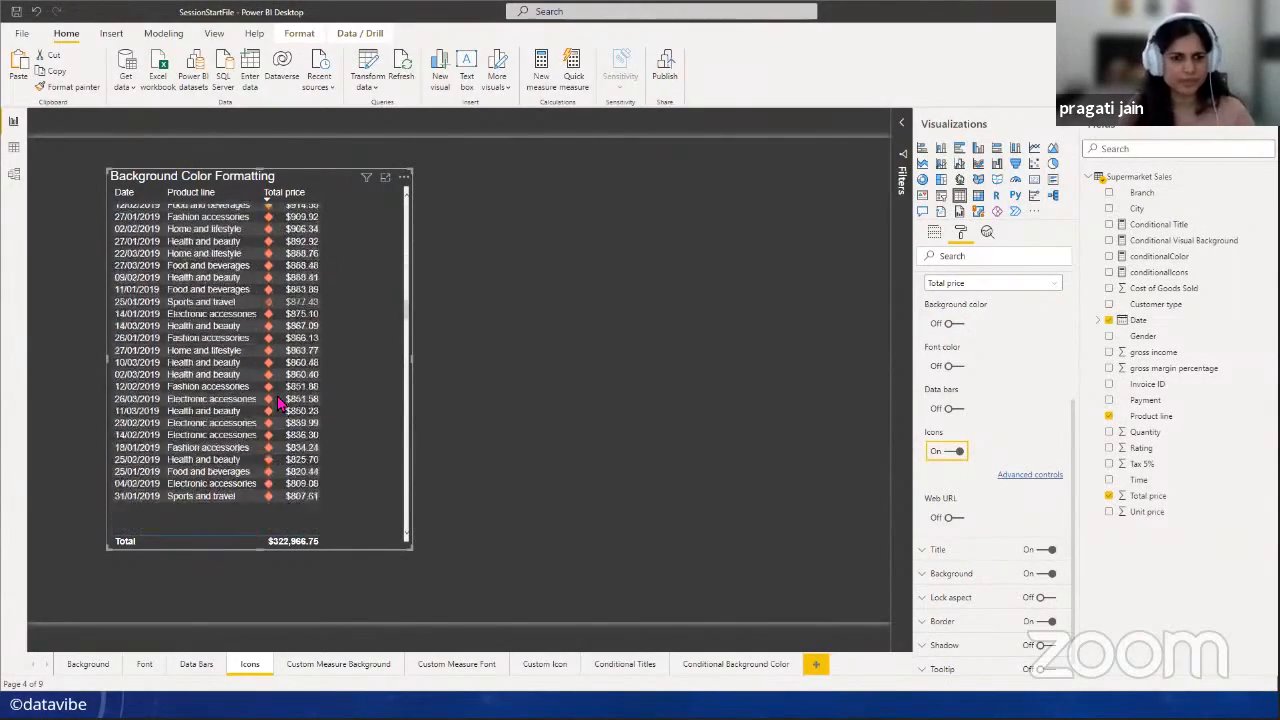
pyautogui.scroll(15, 280, 402)
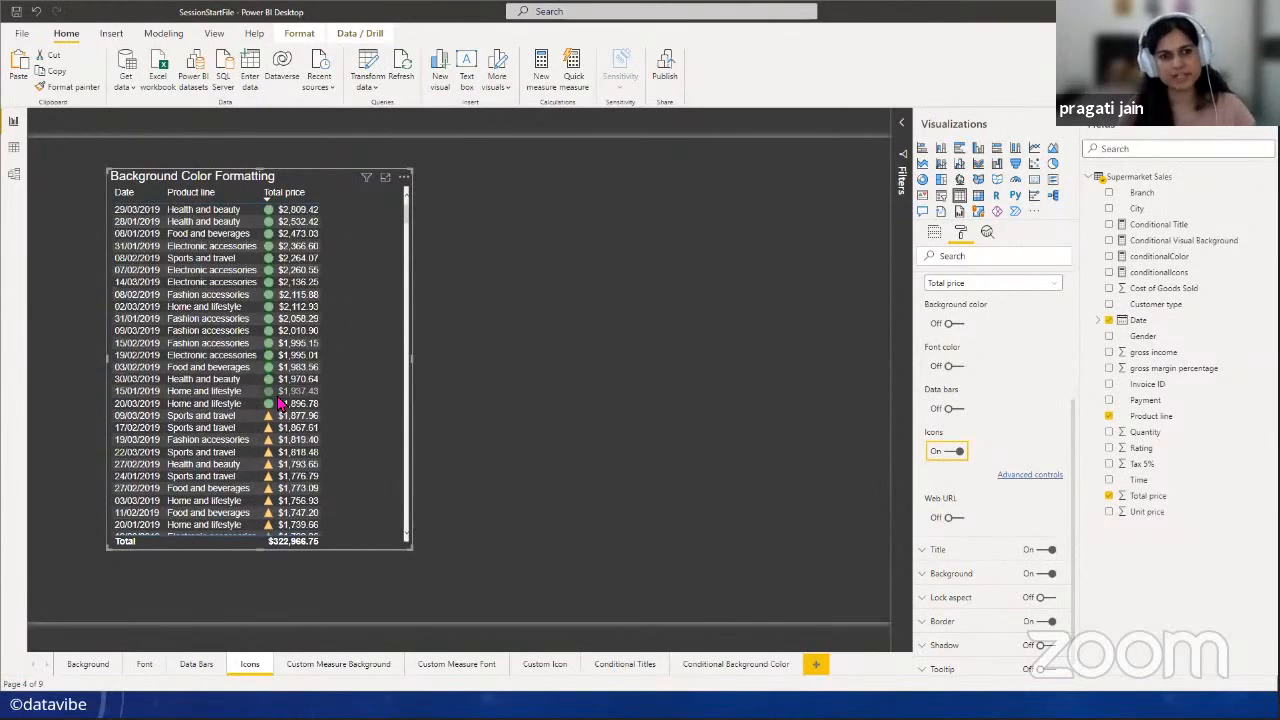
pyautogui.click(1029, 478)
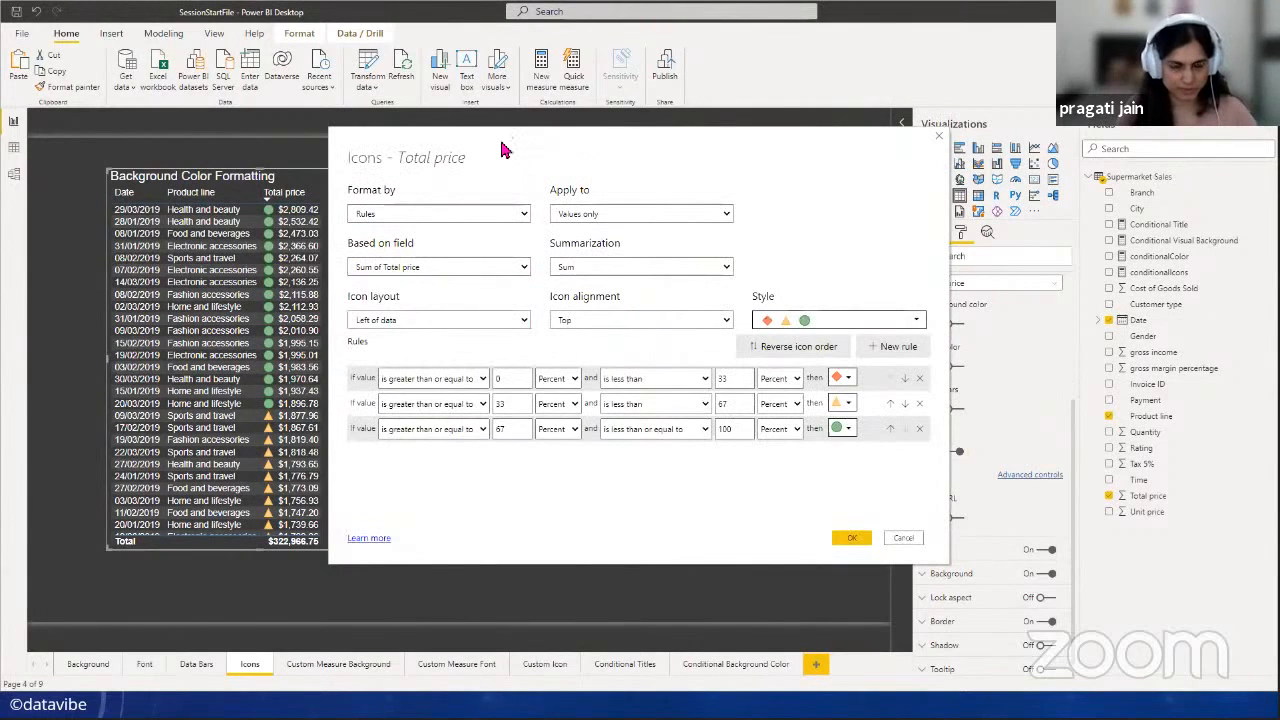
pyautogui.moveTo(505, 155); pyautogui.dragTo(567, 167)
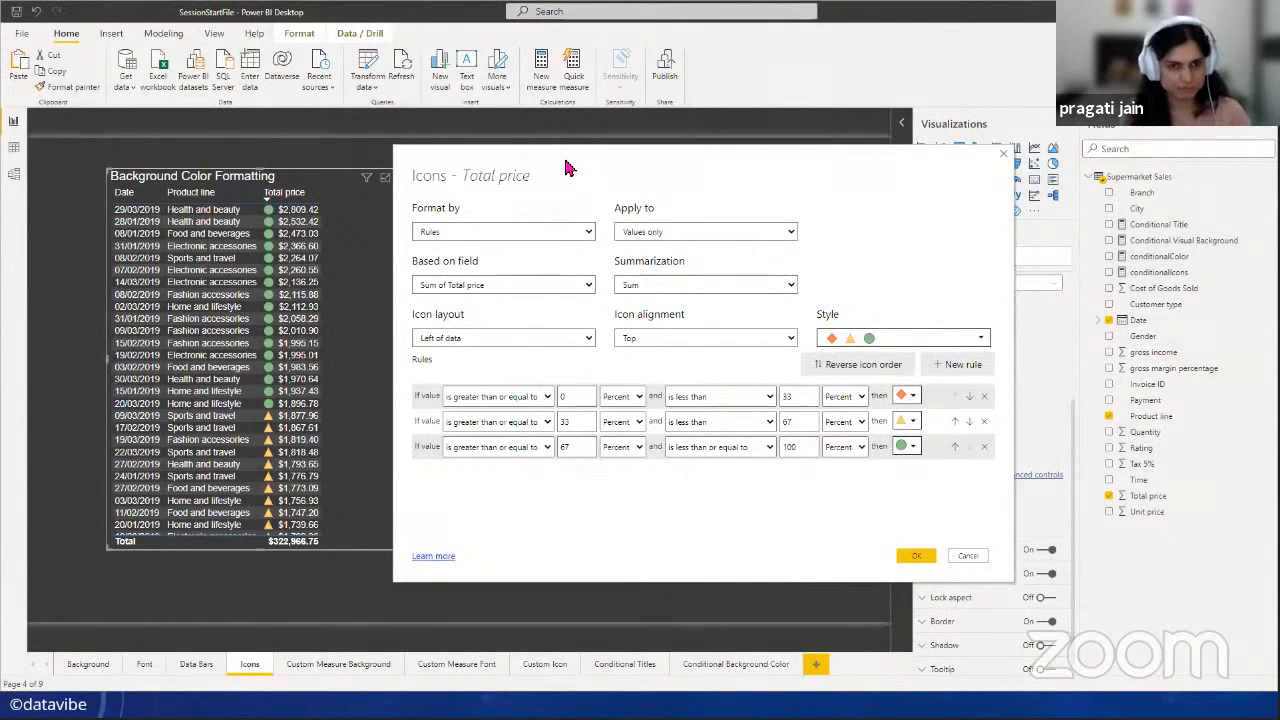
# - Try formatting the Total price icons by field value, and return to rules based on the Total price field
pyautogui.click(589, 233)
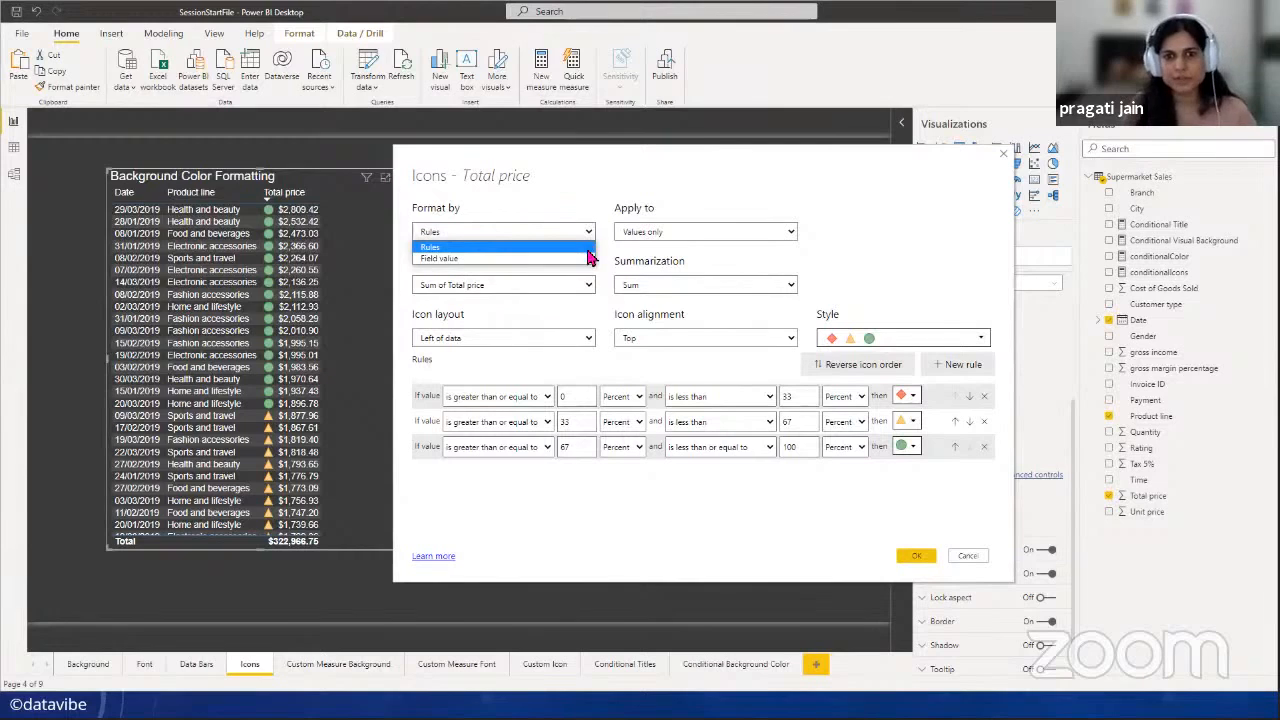
pyautogui.click(588, 258)
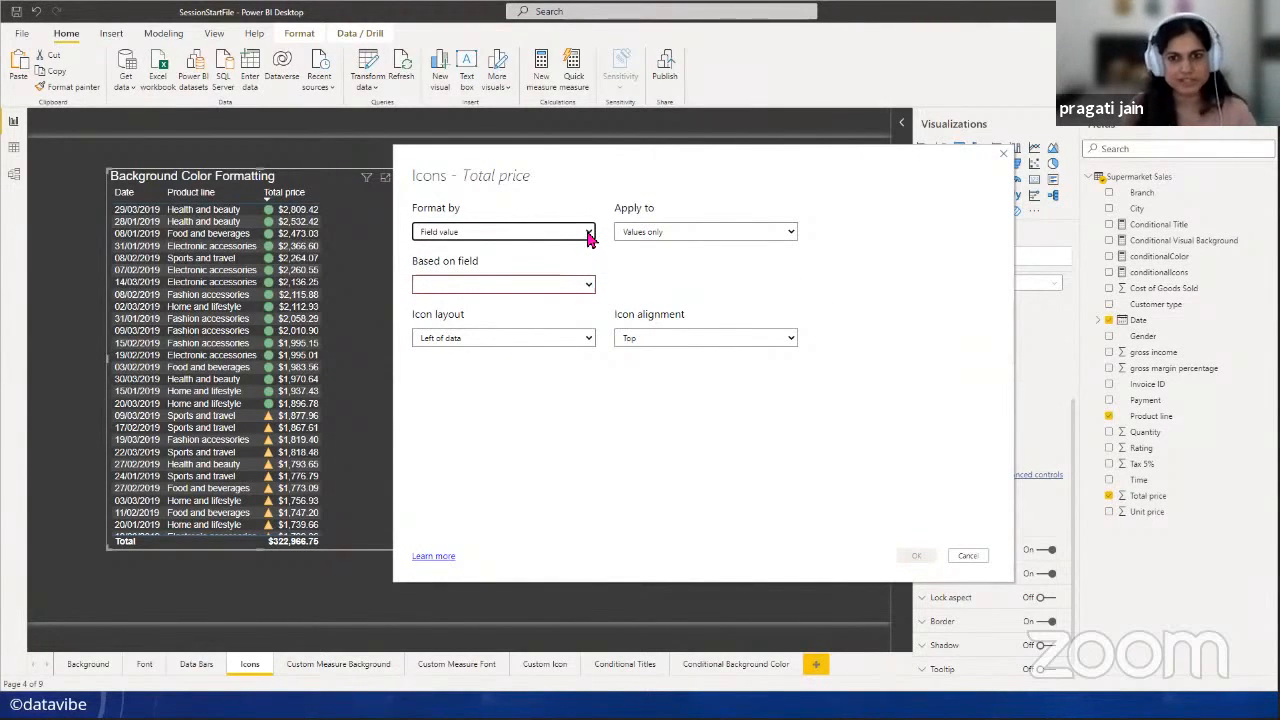
pyautogui.click(590, 234)
pyautogui.click(568, 252)
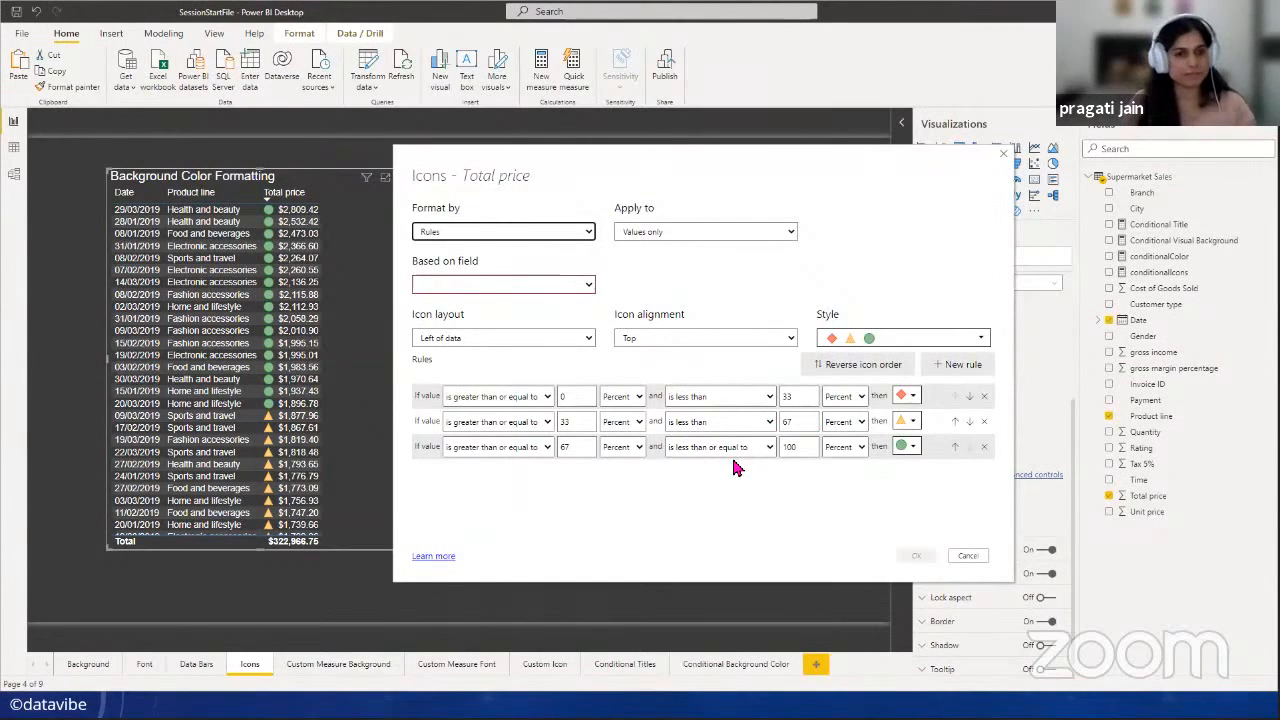
pyautogui.click(588, 286)
pyautogui.scroll(-5, 517, 449)
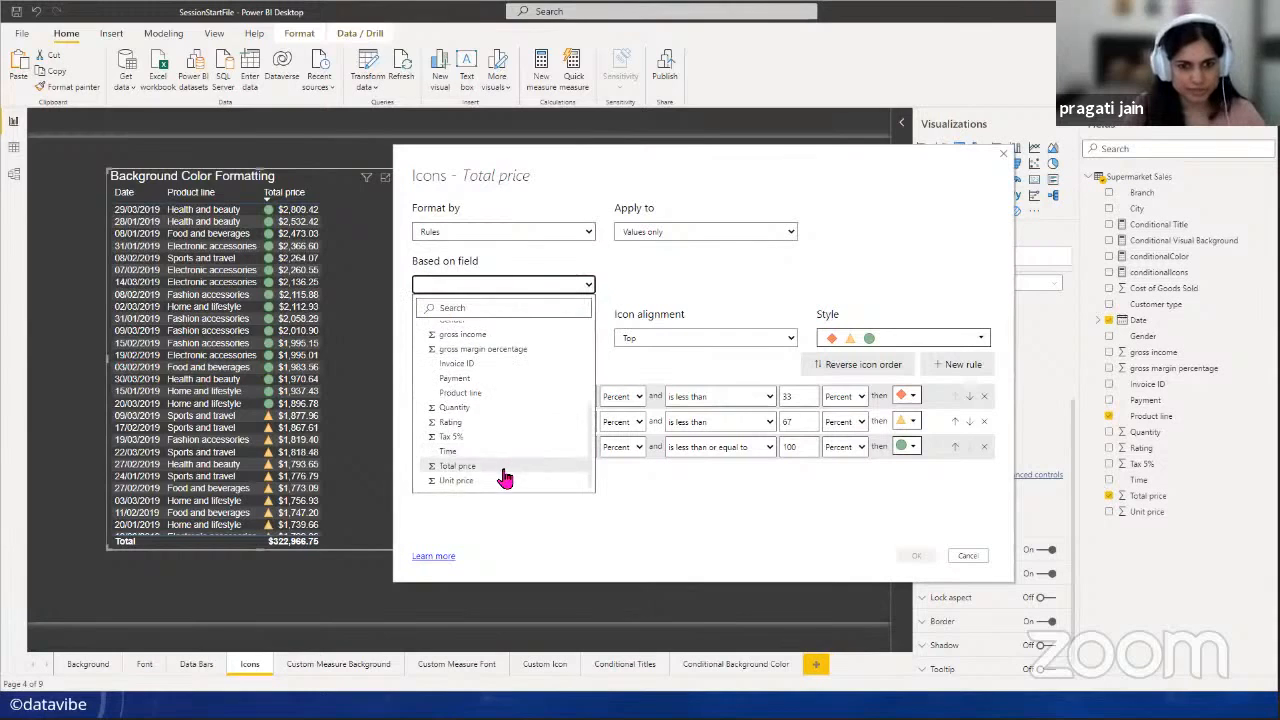
pyautogui.click(494, 468)
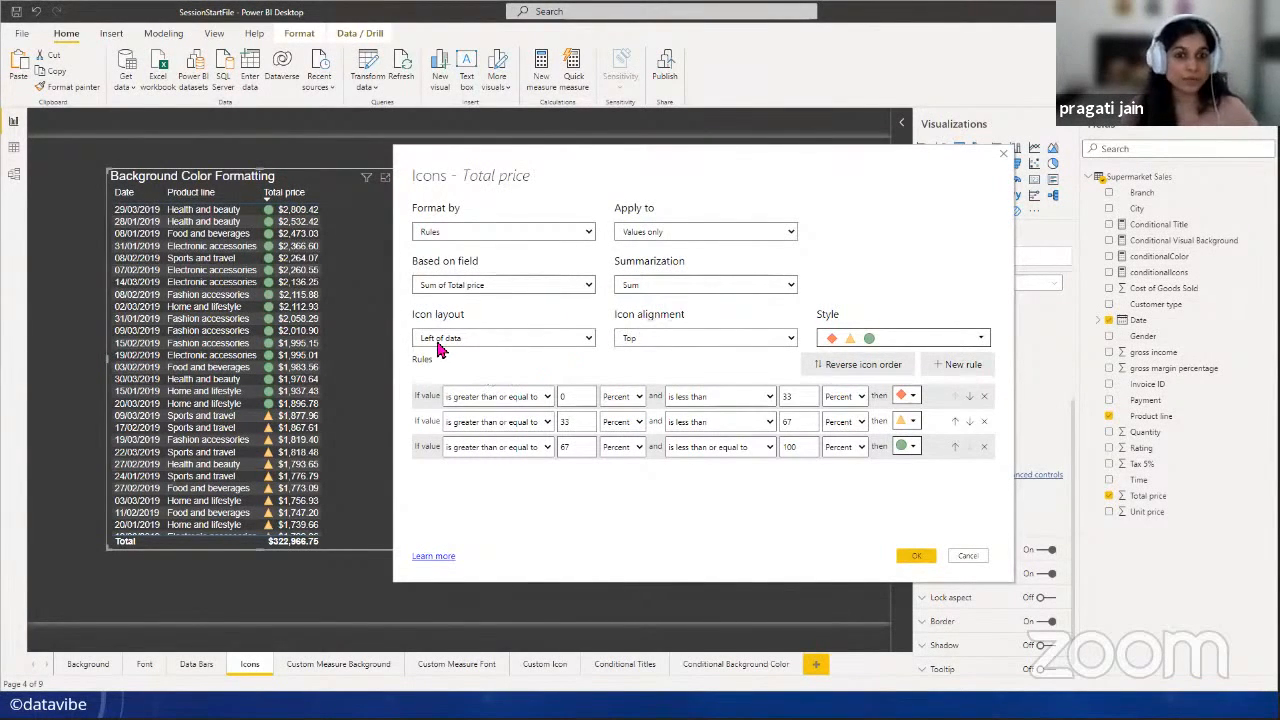
# - Set the icon layout to Right of data and review the icon alignment options without changing them
pyautogui.click(590, 344)
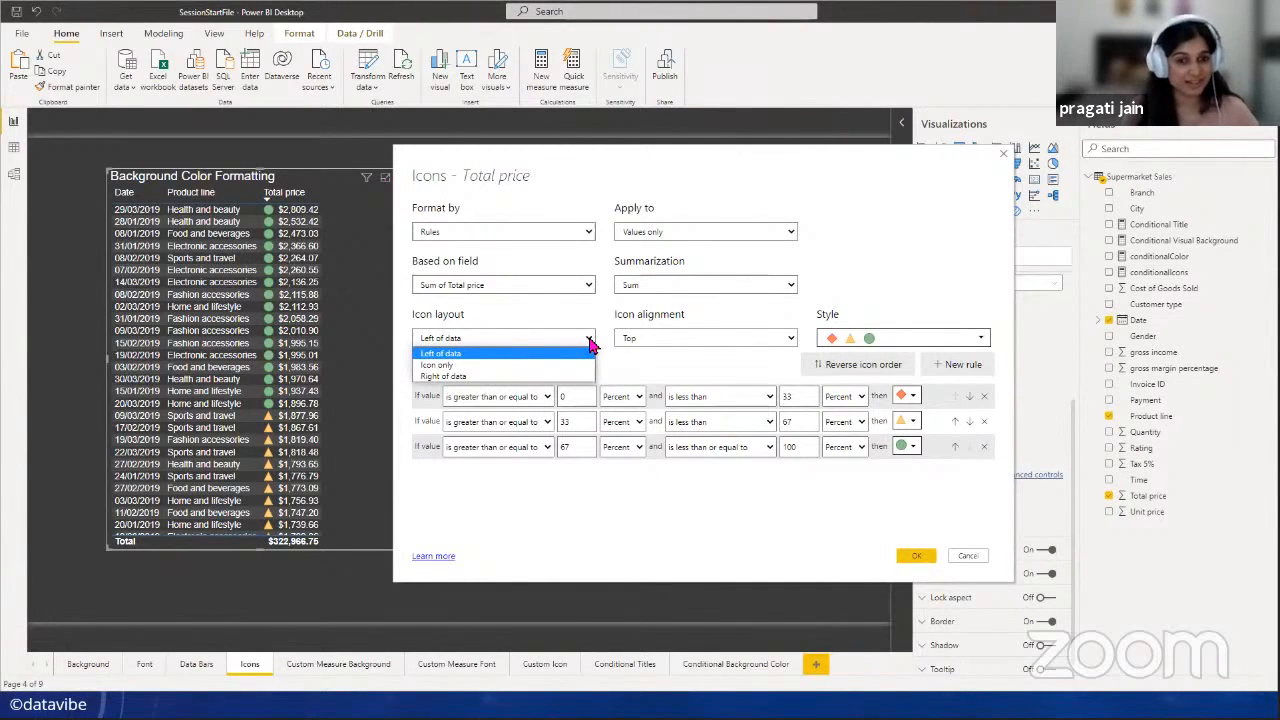
pyautogui.click(492, 376)
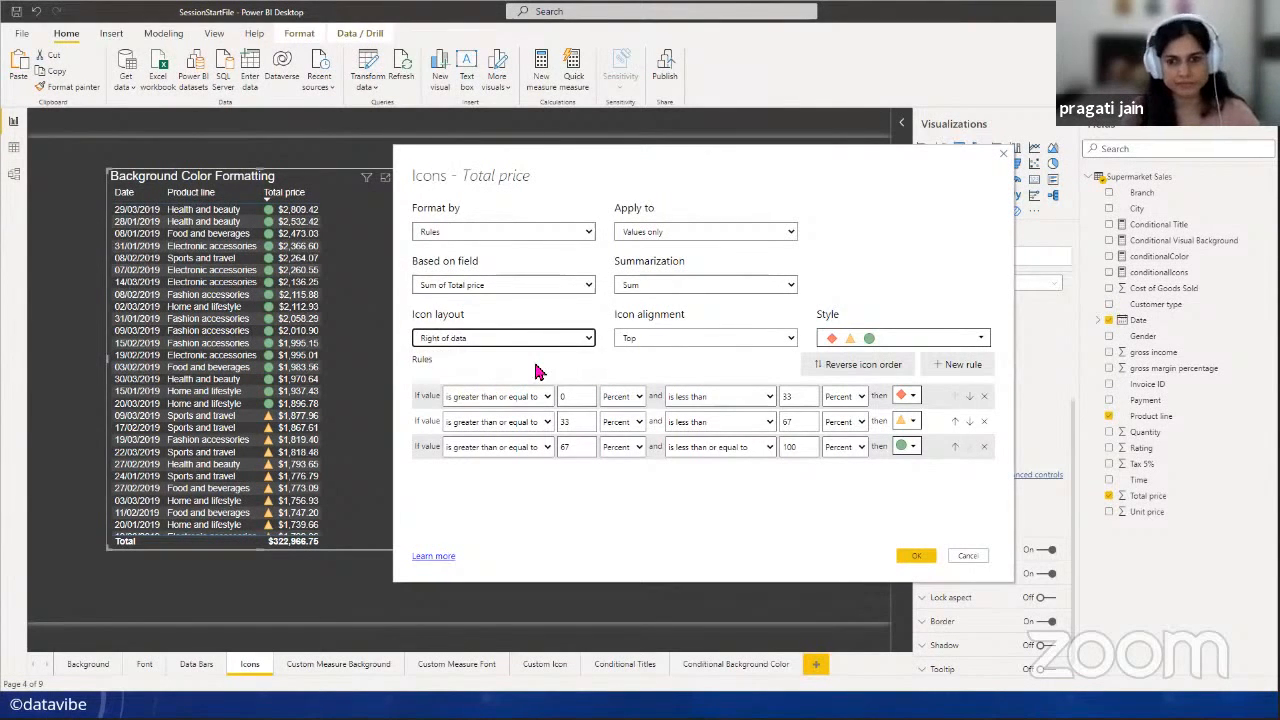
pyautogui.click(790, 340)
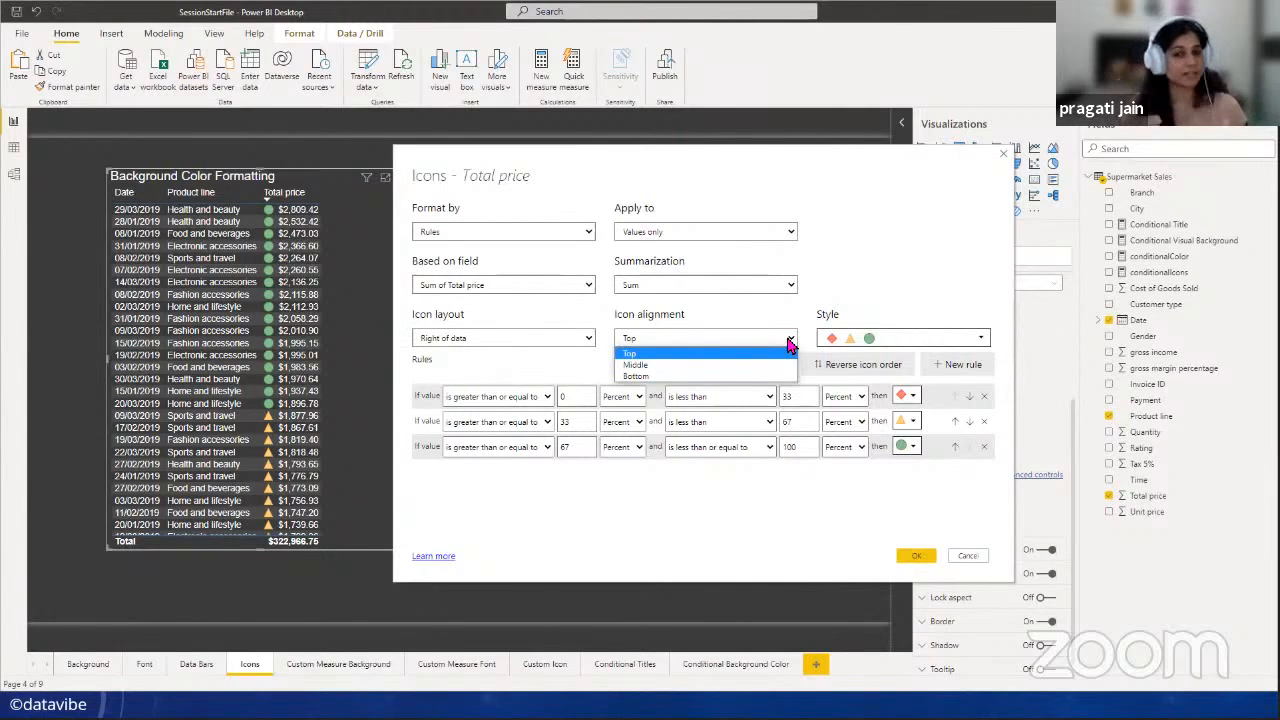
pyautogui.click(893, 297)
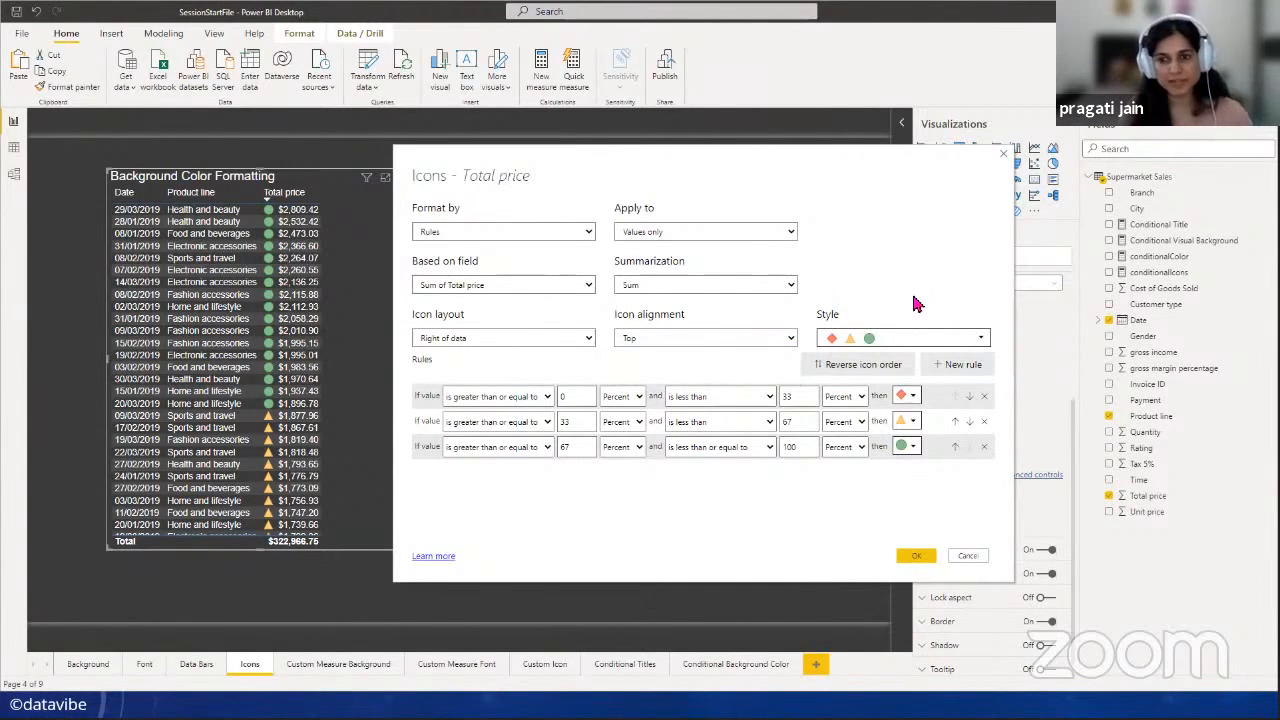
# - Open the icon style choices for Total price and look through the available icon sets
pyautogui.click(980, 340)
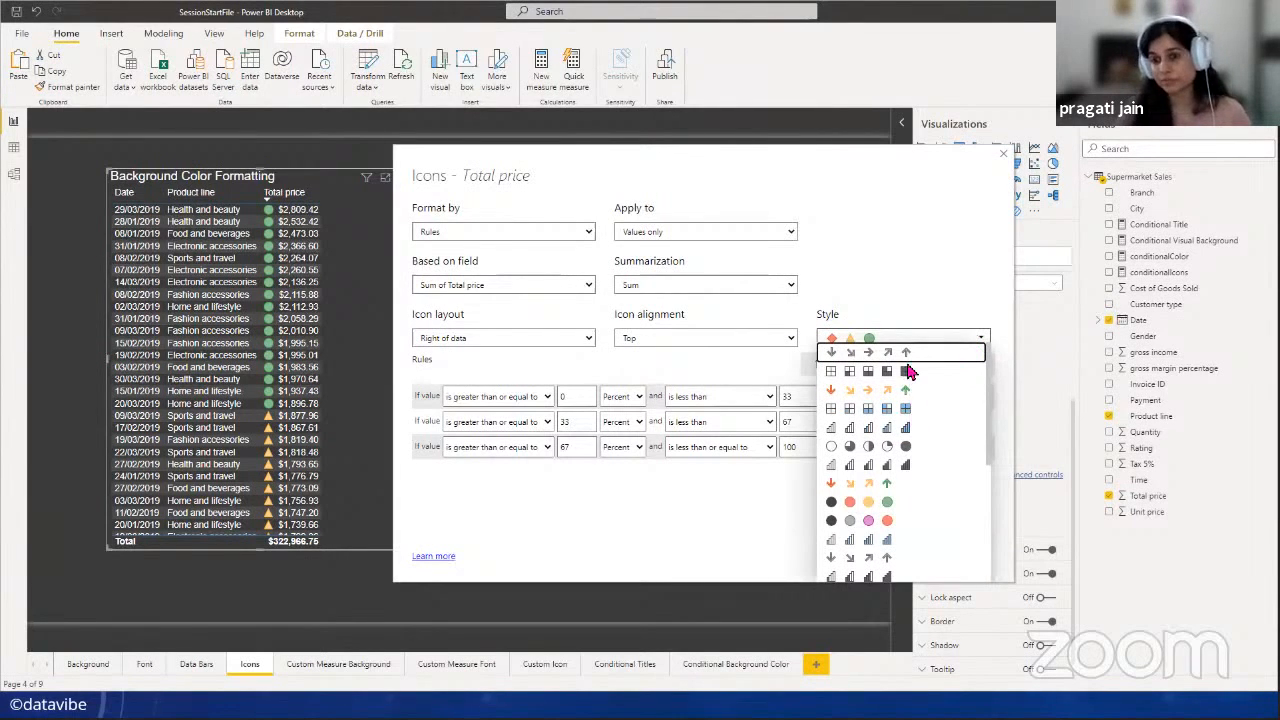
pyautogui.scroll(-1, 908, 484)
pyautogui.scroll(-1, 908, 484)
pyautogui.scroll(-1, 908, 423)
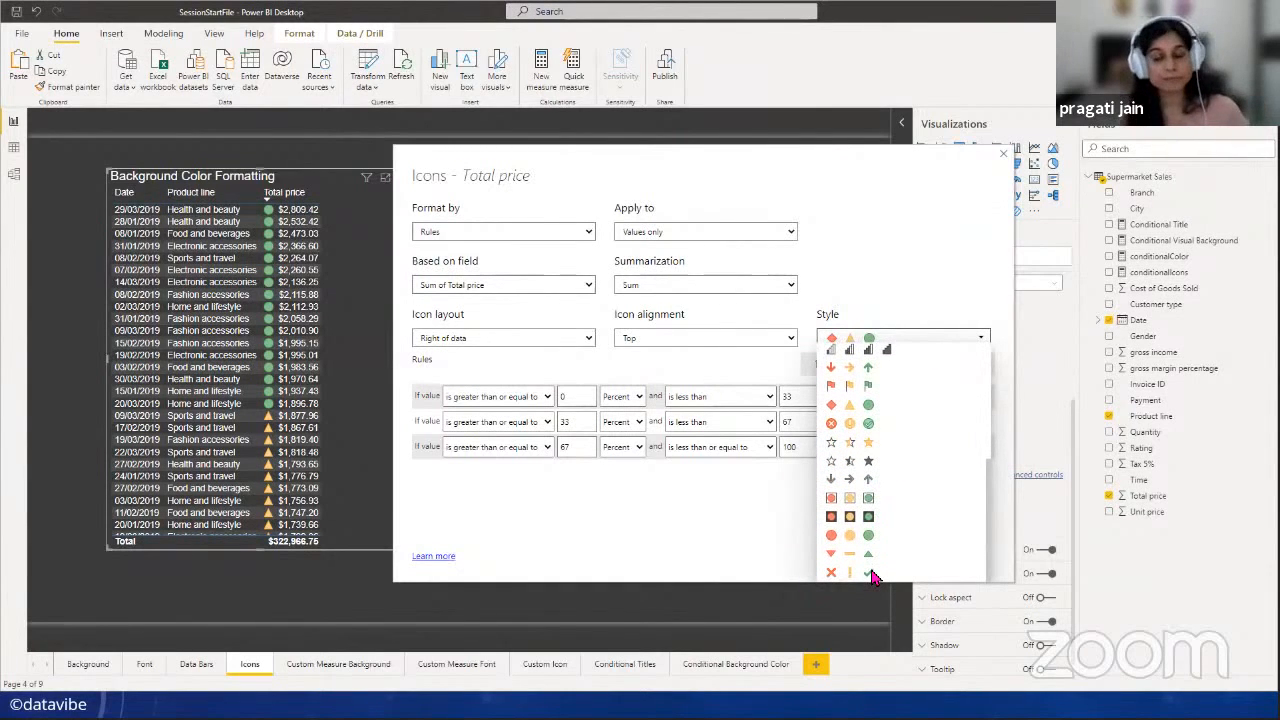
# - Set the Total price icon style to the red down triangle, yellow dash and green up triangle set
pyautogui.scroll(-3, 872, 577)
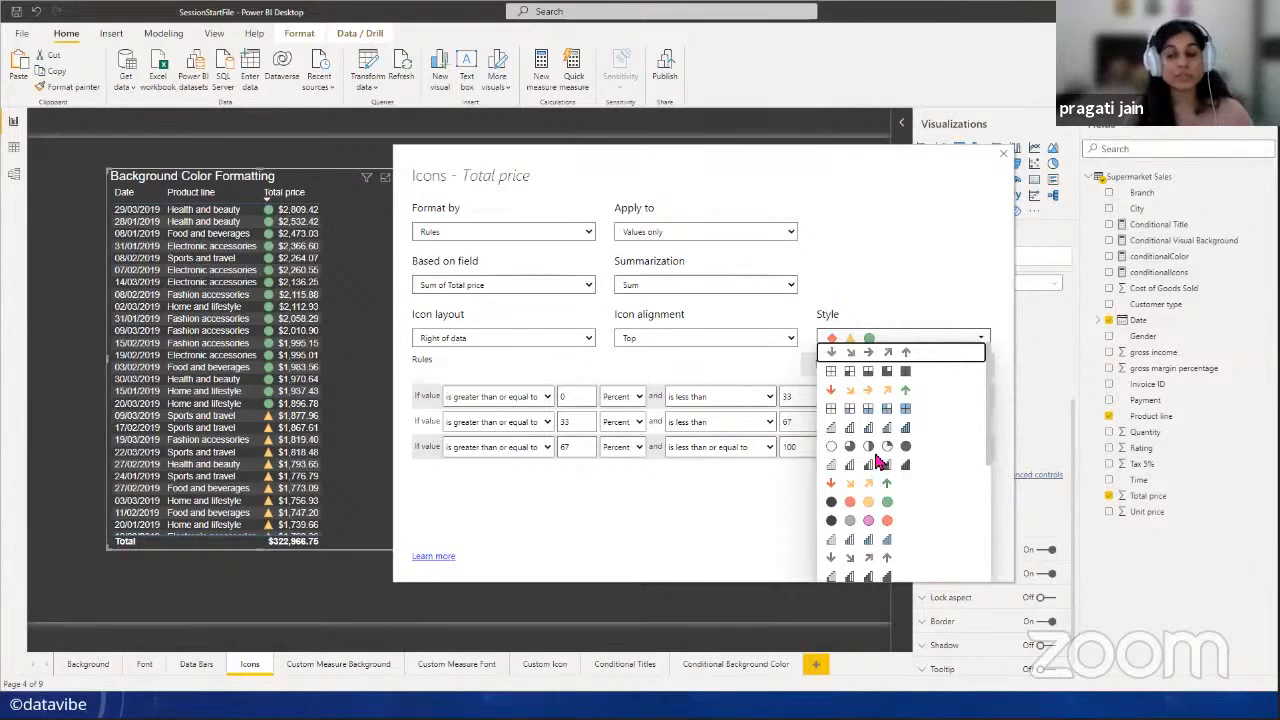
pyautogui.scroll(-3, 900, 480)
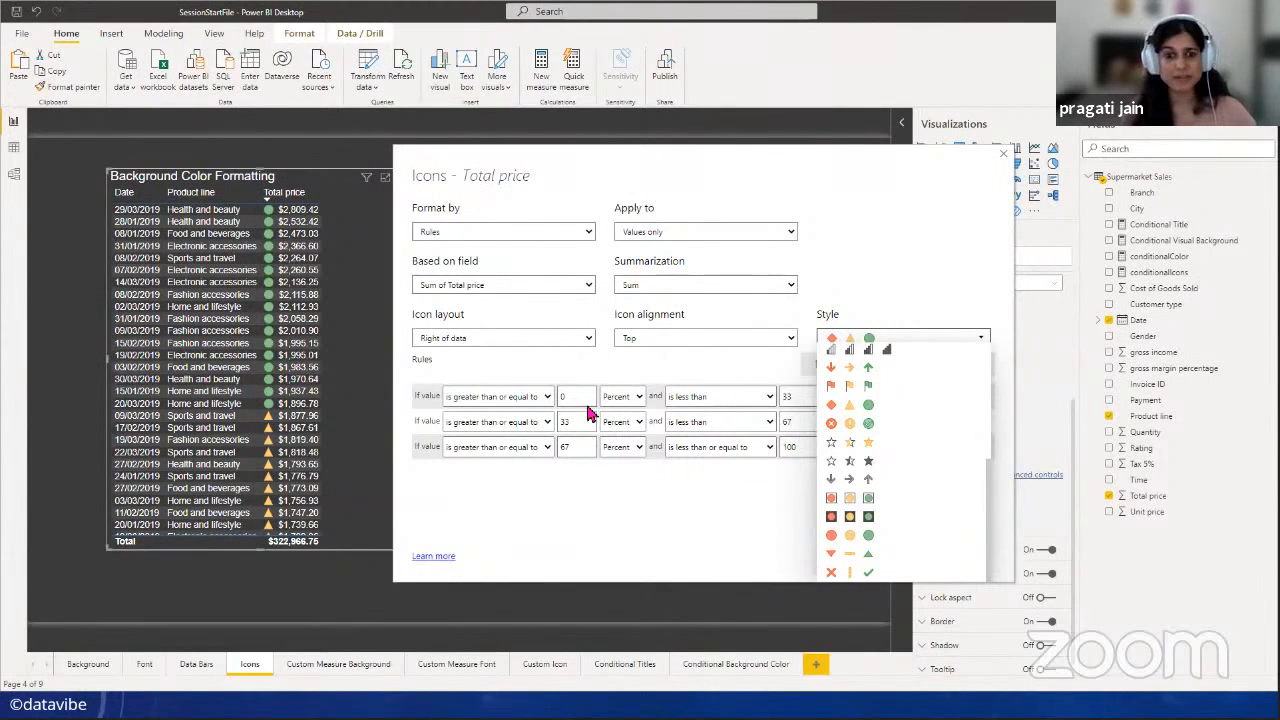
pyautogui.click(634, 505)
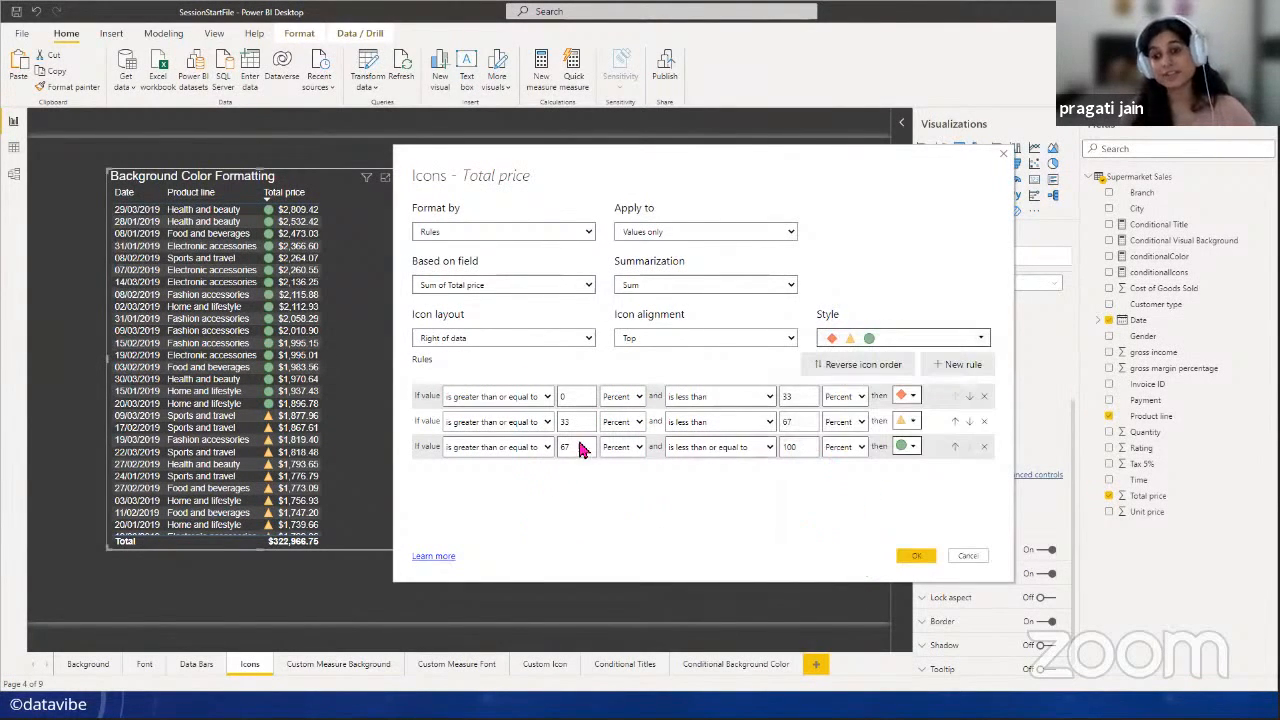
pyautogui.click(980, 338)
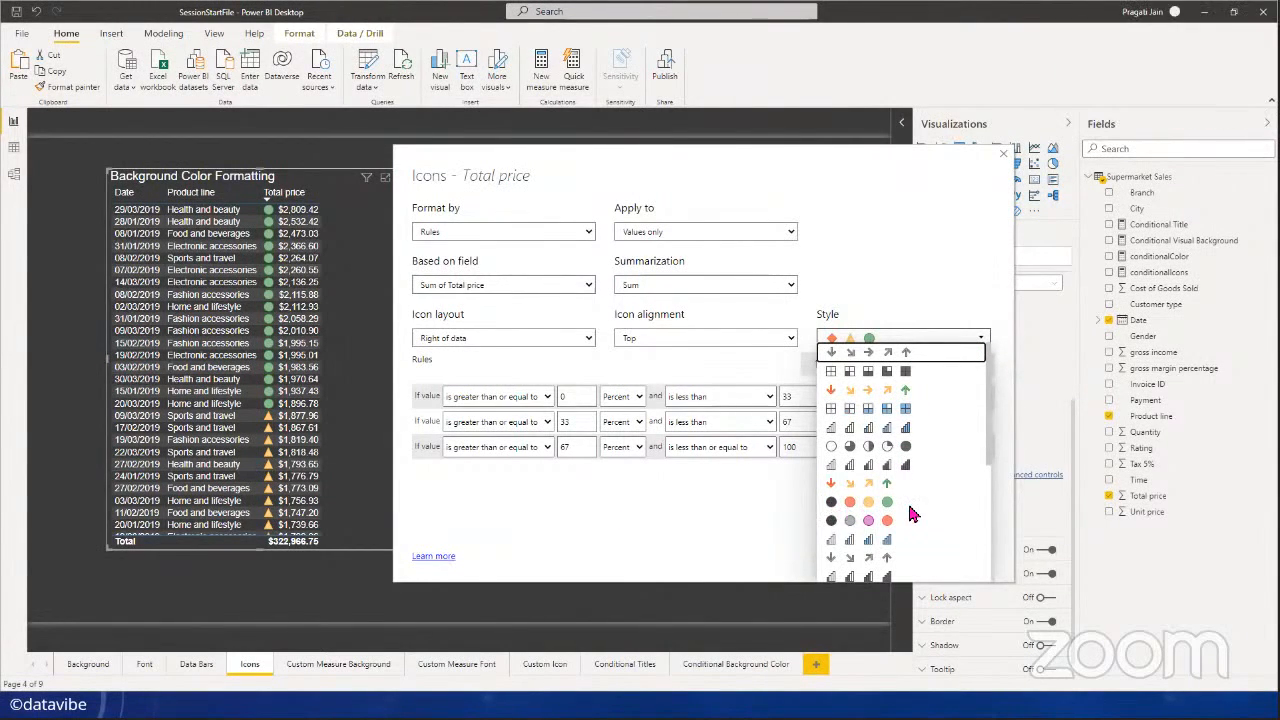
pyautogui.scroll(-5, 910, 514)
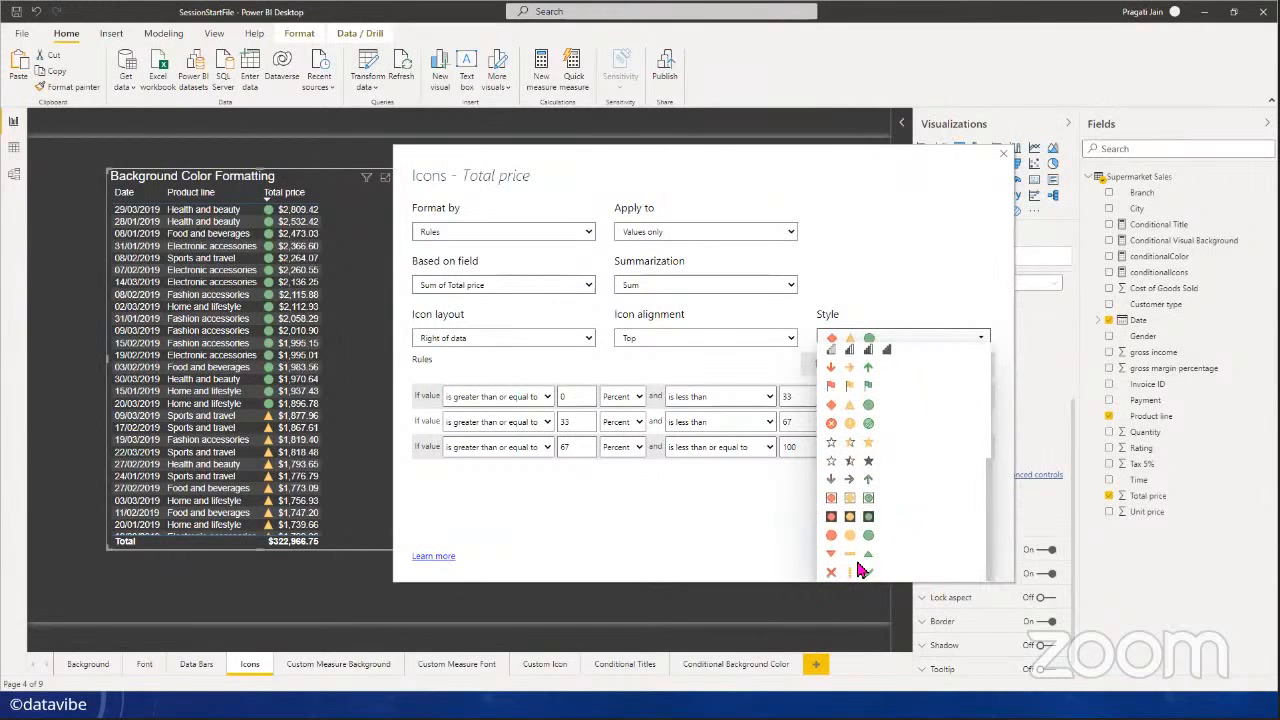
pyautogui.click(860, 555)
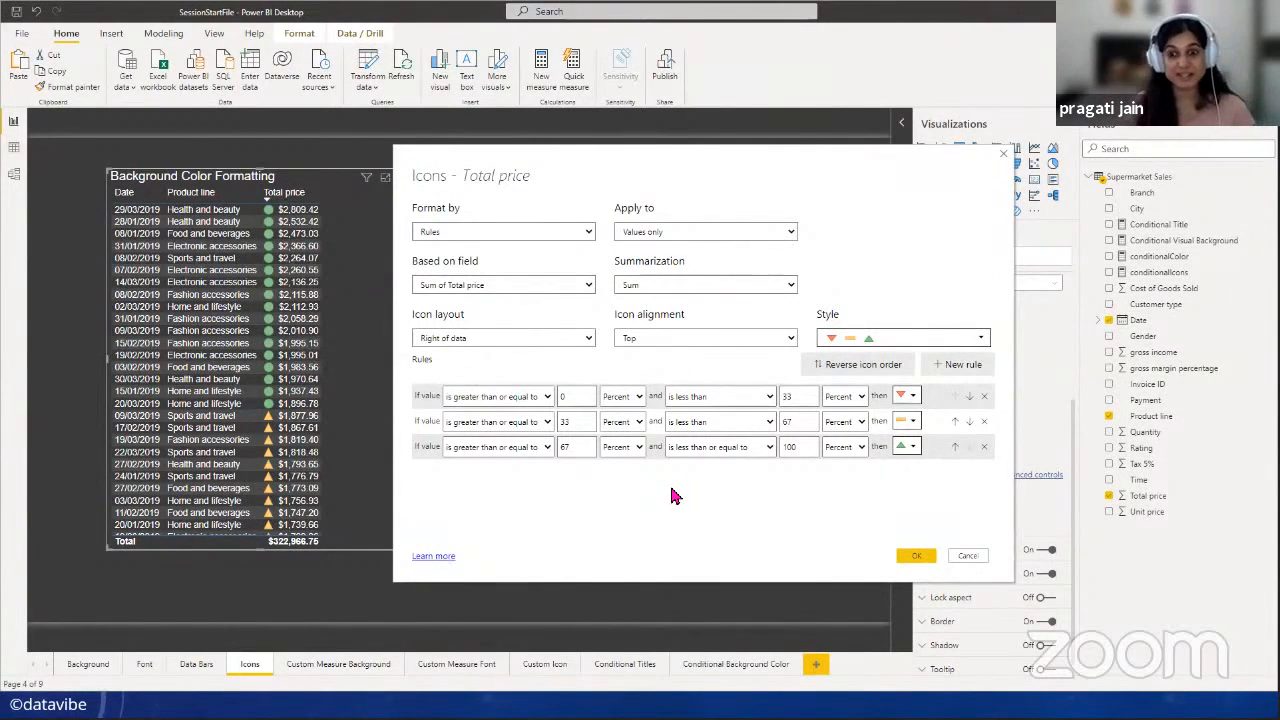
# - Try Number as the unit of the first icon rule's minimum, and set it back to Percent
pyautogui.doubleClick(788, 397)
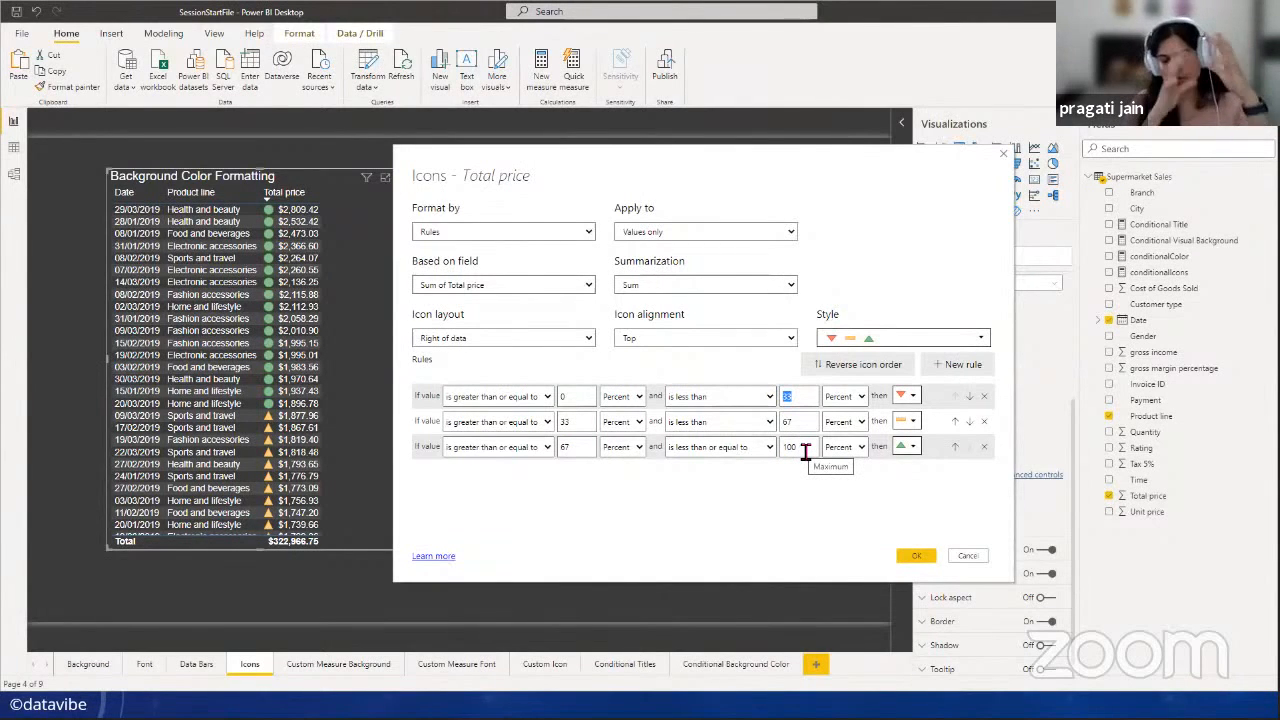
pyautogui.click(638, 397)
pyautogui.click(636, 415)
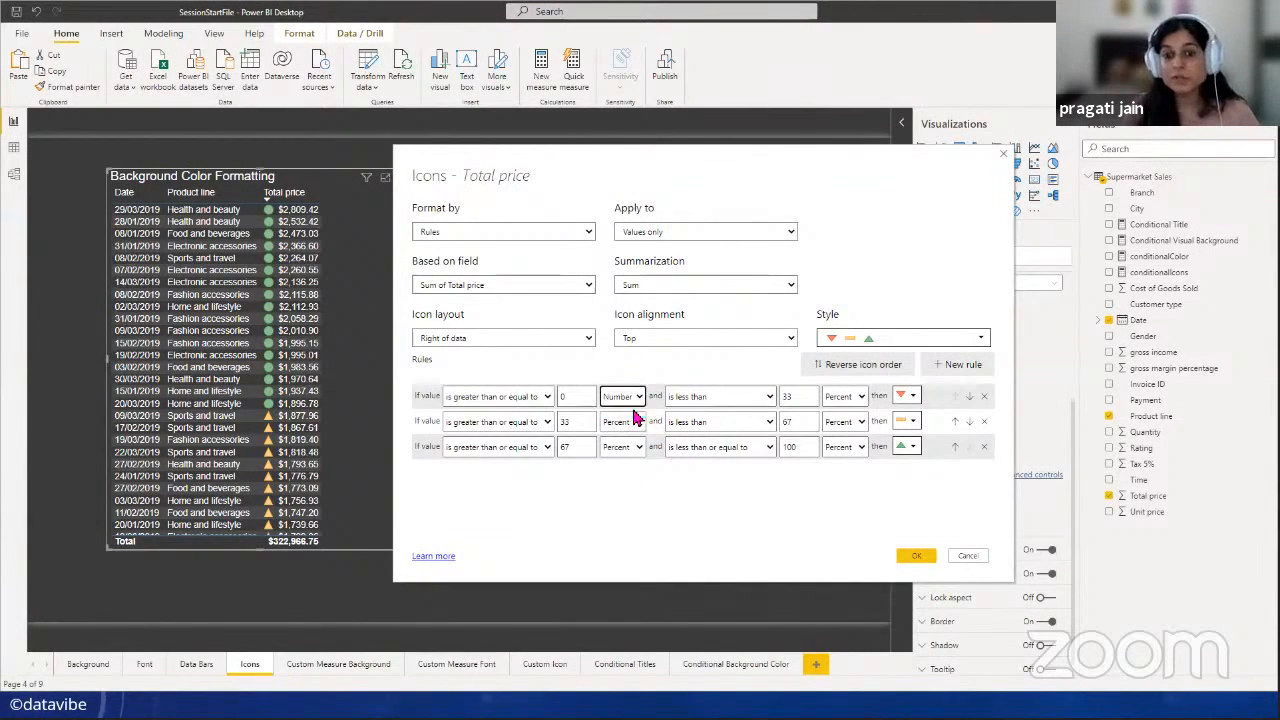
pyautogui.click(573, 397)
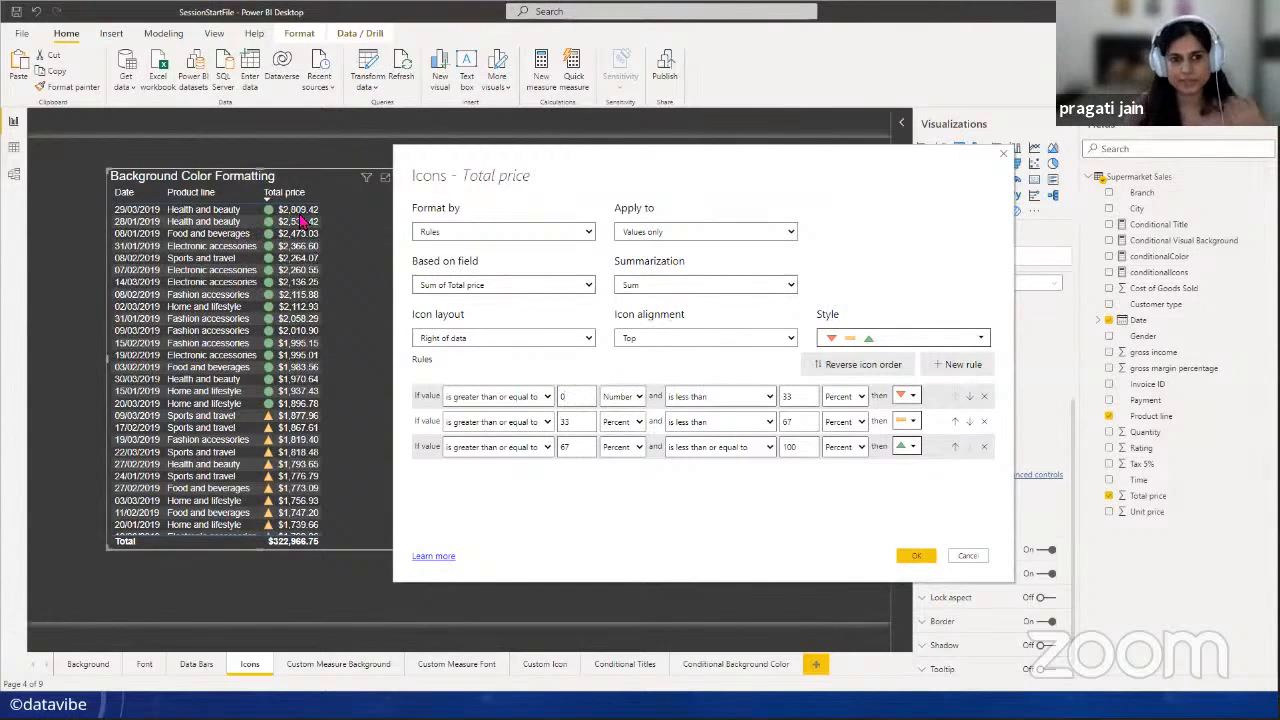
pyautogui.click(638, 398)
pyautogui.click(616, 425)
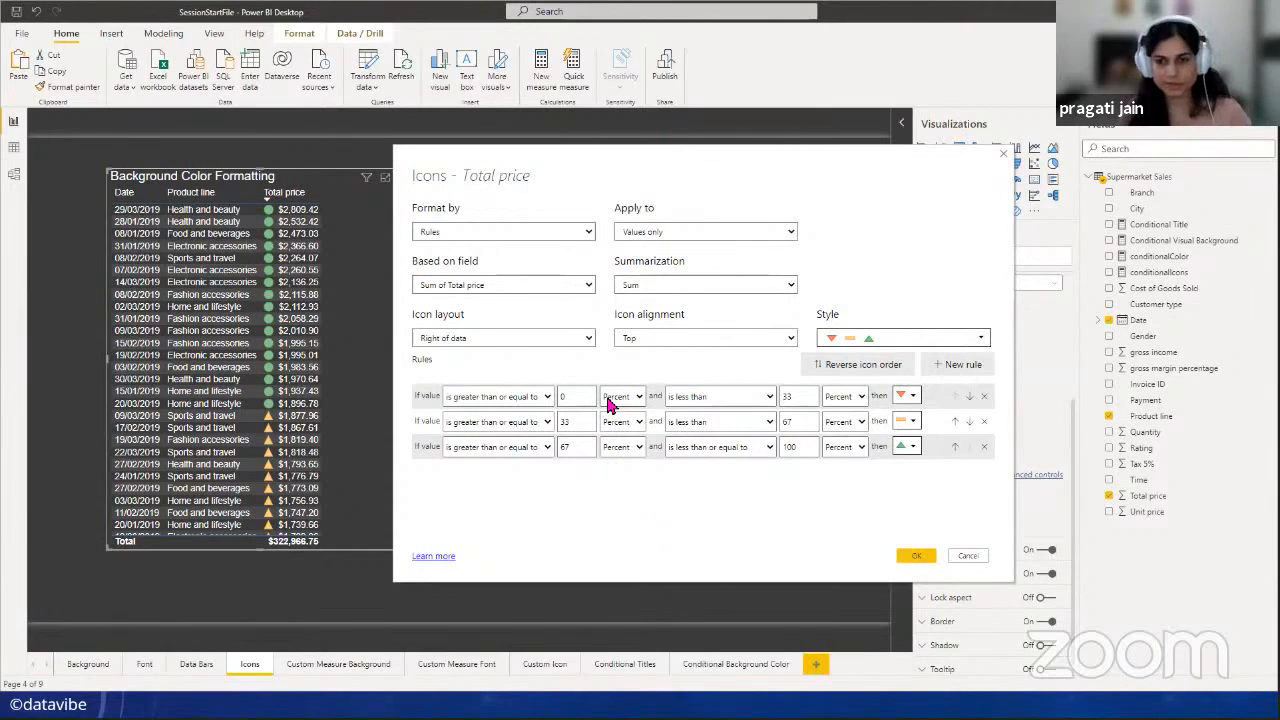
# - Apply the Total price icon settings and narrow the table so it ends shortly after the Total price column
pyautogui.click(912, 555)
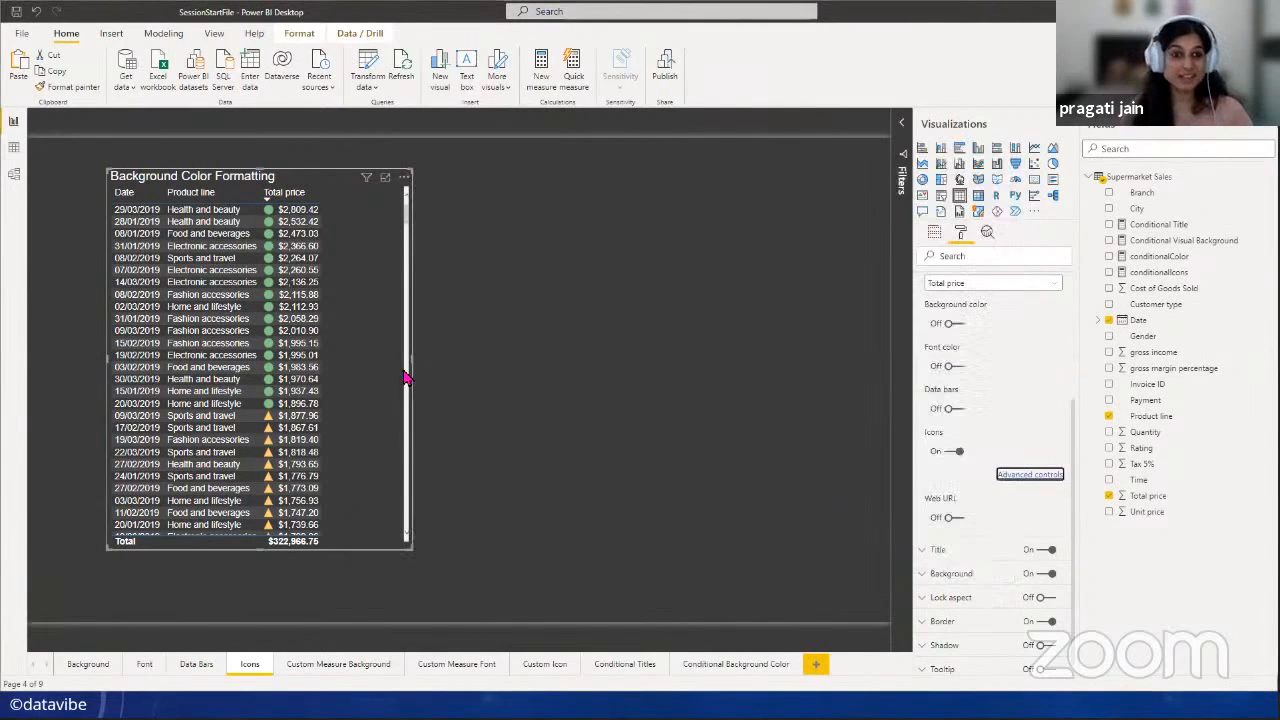
pyautogui.moveTo(415, 372); pyautogui.dragTo(358, 365)
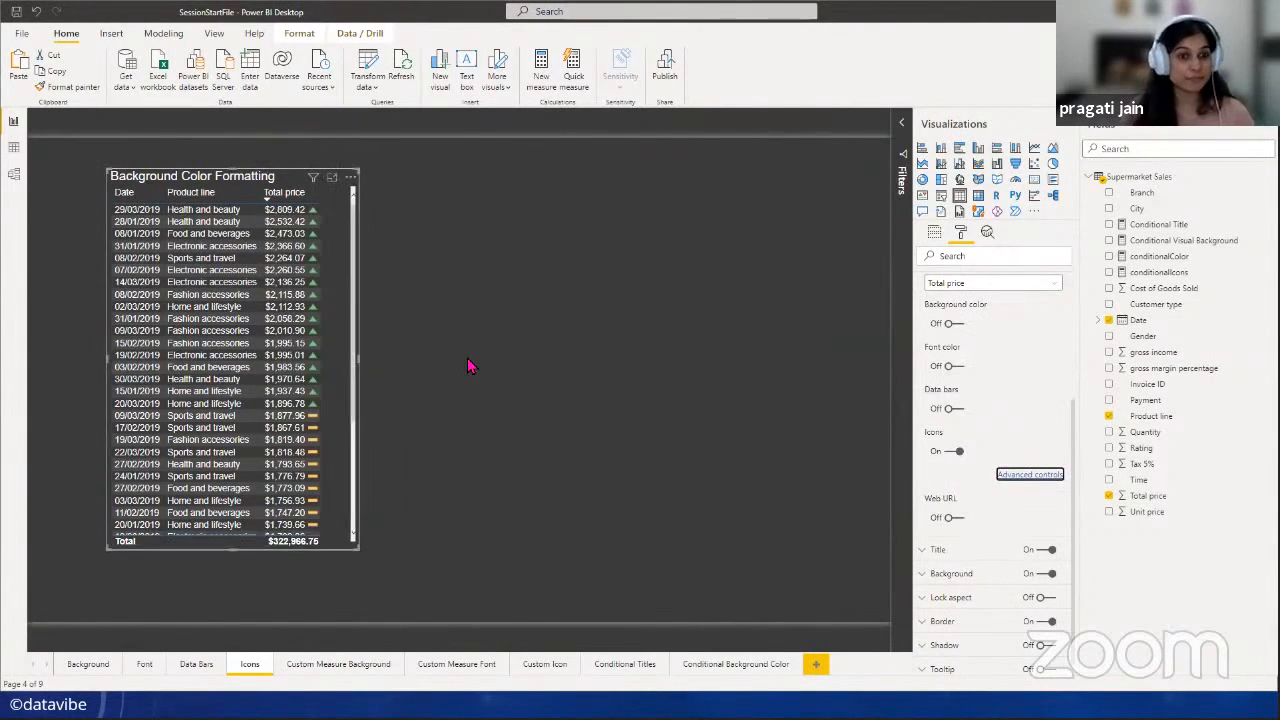
pyautogui.click(469, 366)
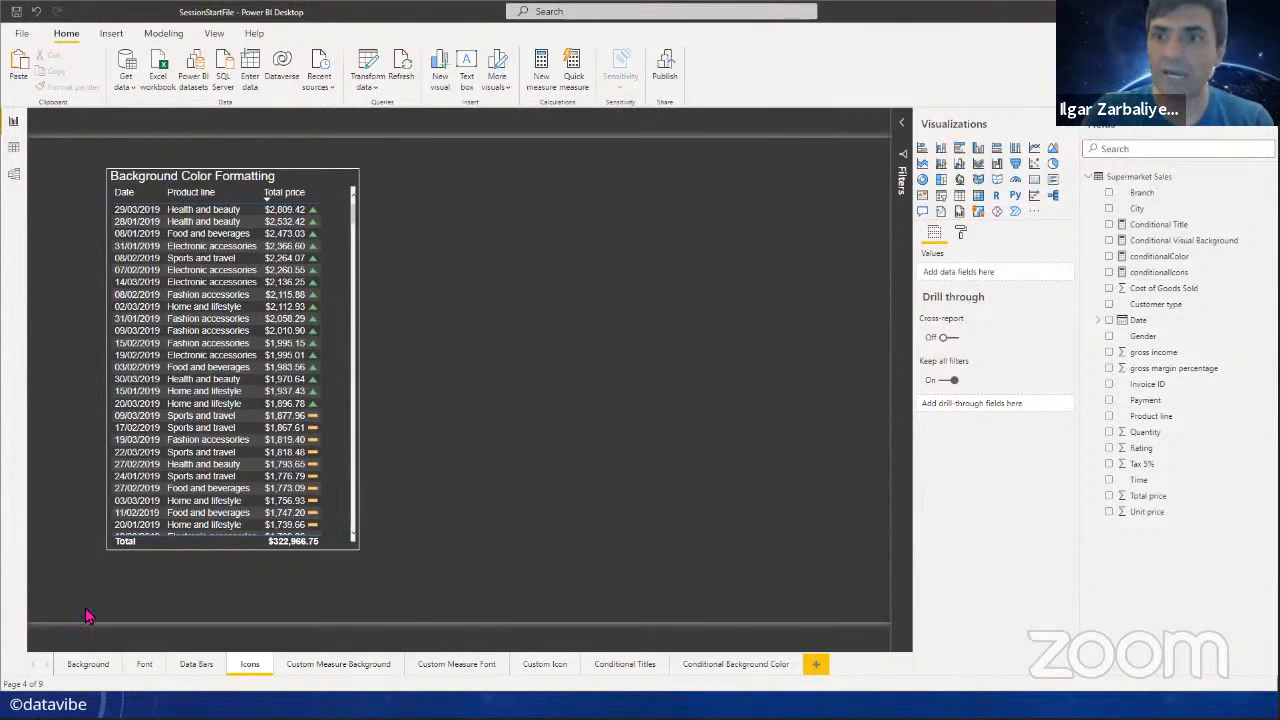
# - On the Font page, show the Total price conditional formatting options of the "Font Color Formatting - Rules" table
pyautogui.click(145, 669)
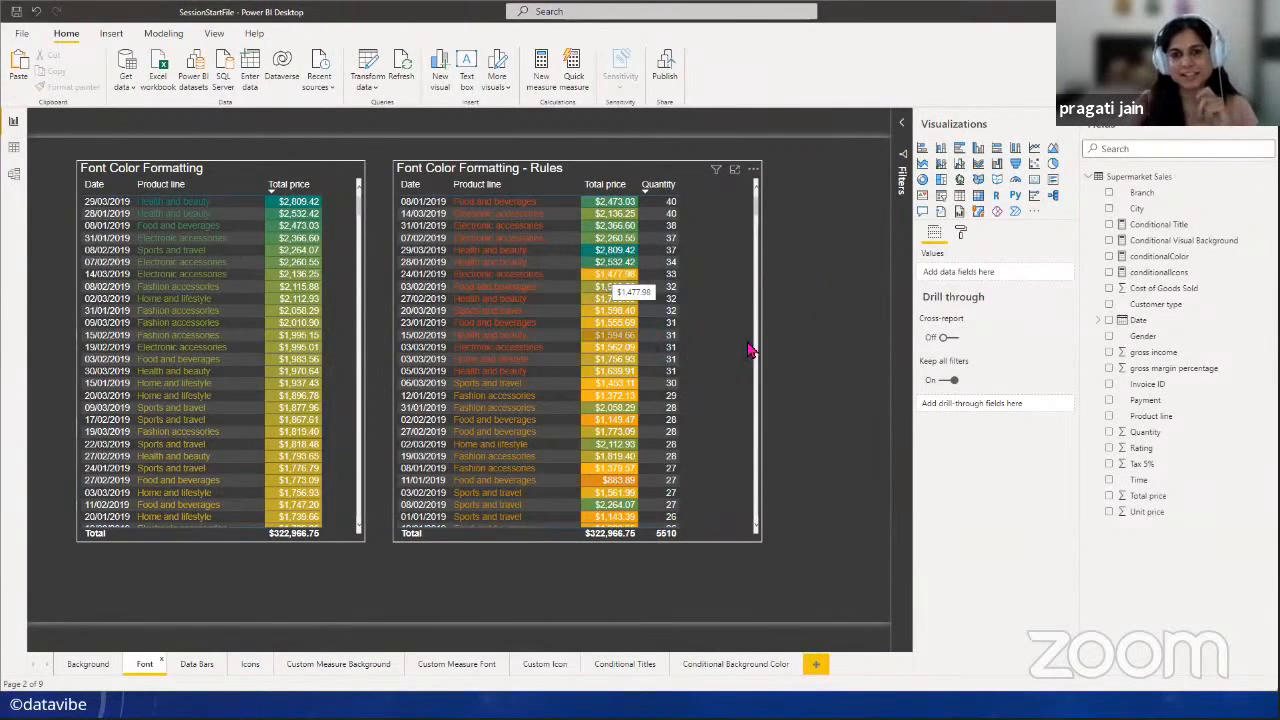
pyautogui.click(628, 173)
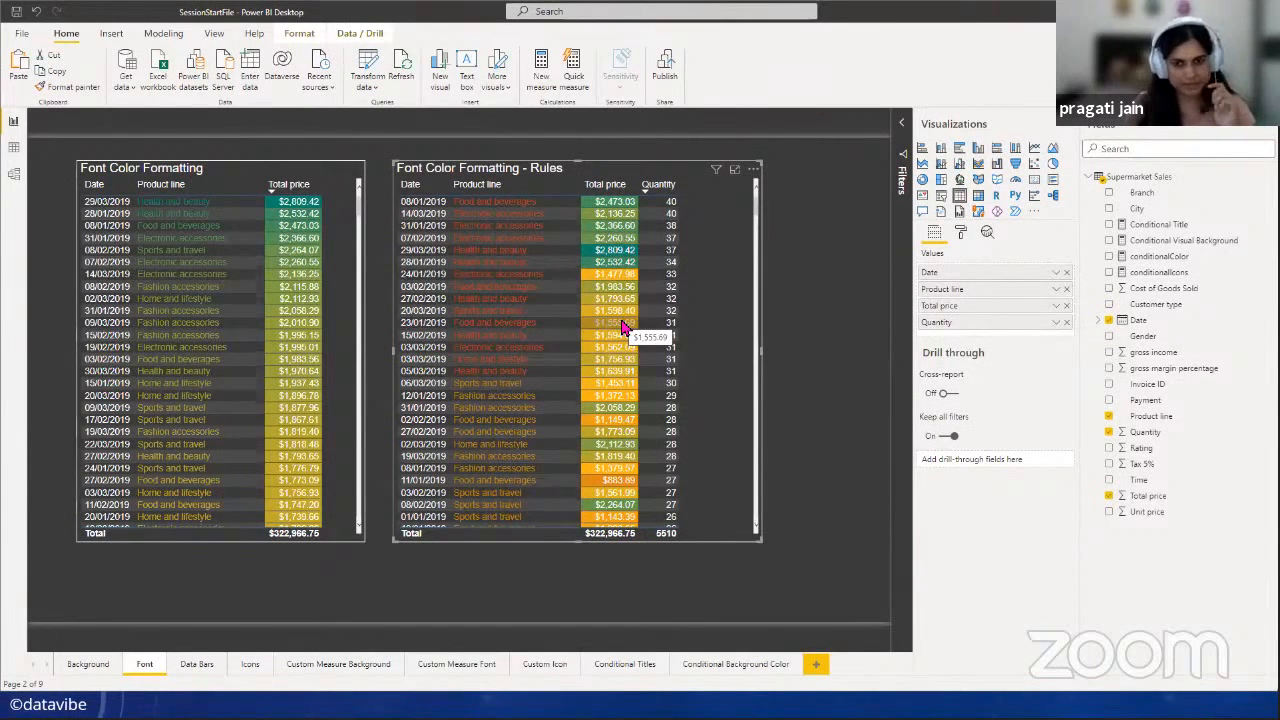
pyautogui.click(960, 231)
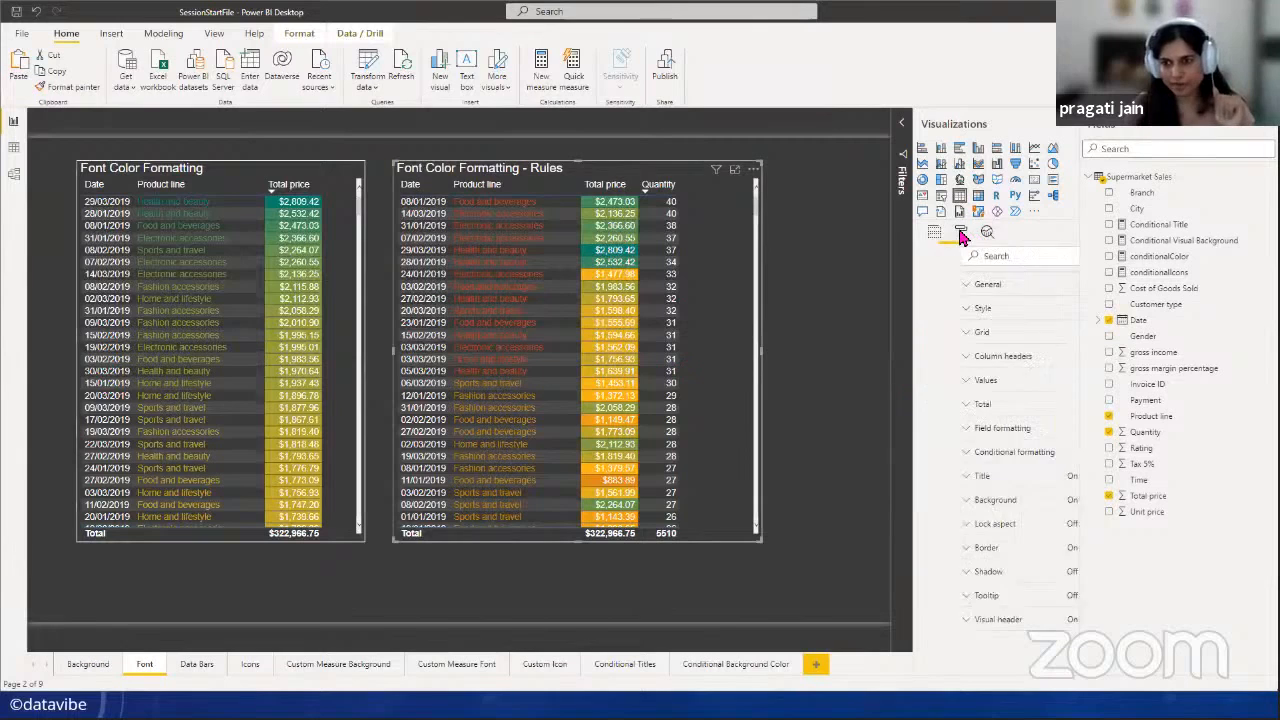
pyautogui.click(945, 452)
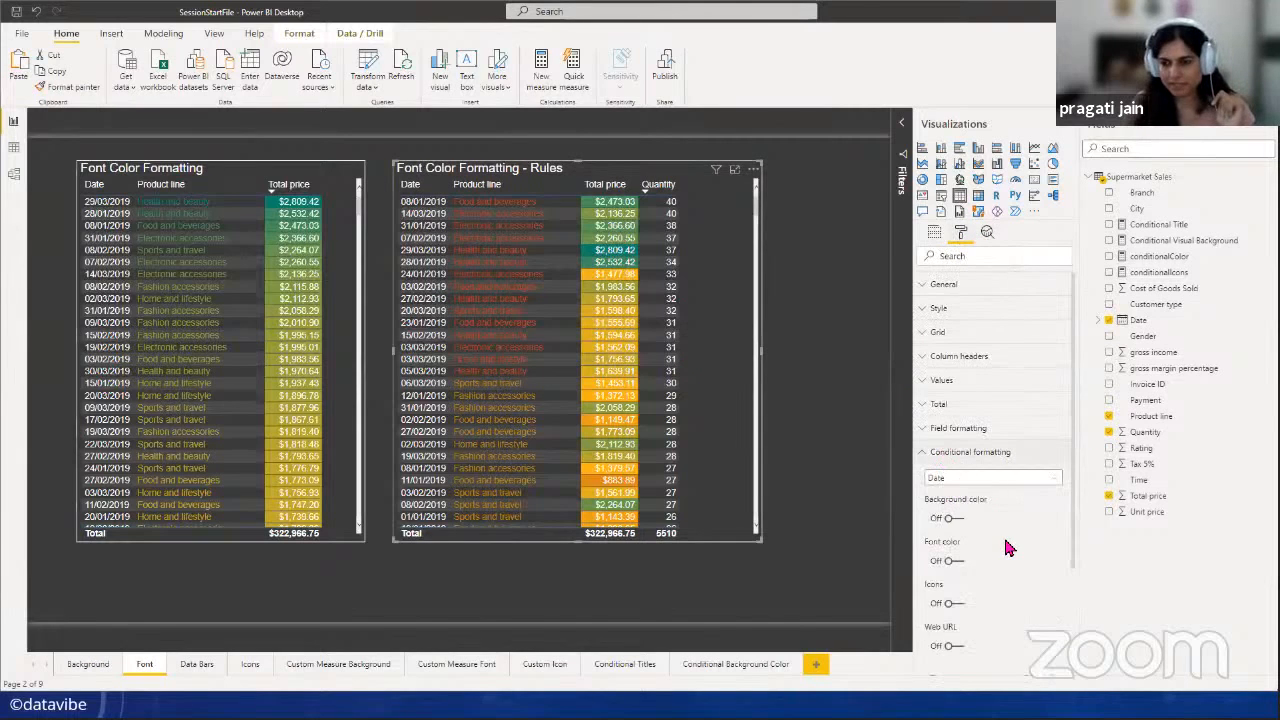
pyautogui.scroll(-1, 1006, 546)
pyautogui.click(1000, 411)
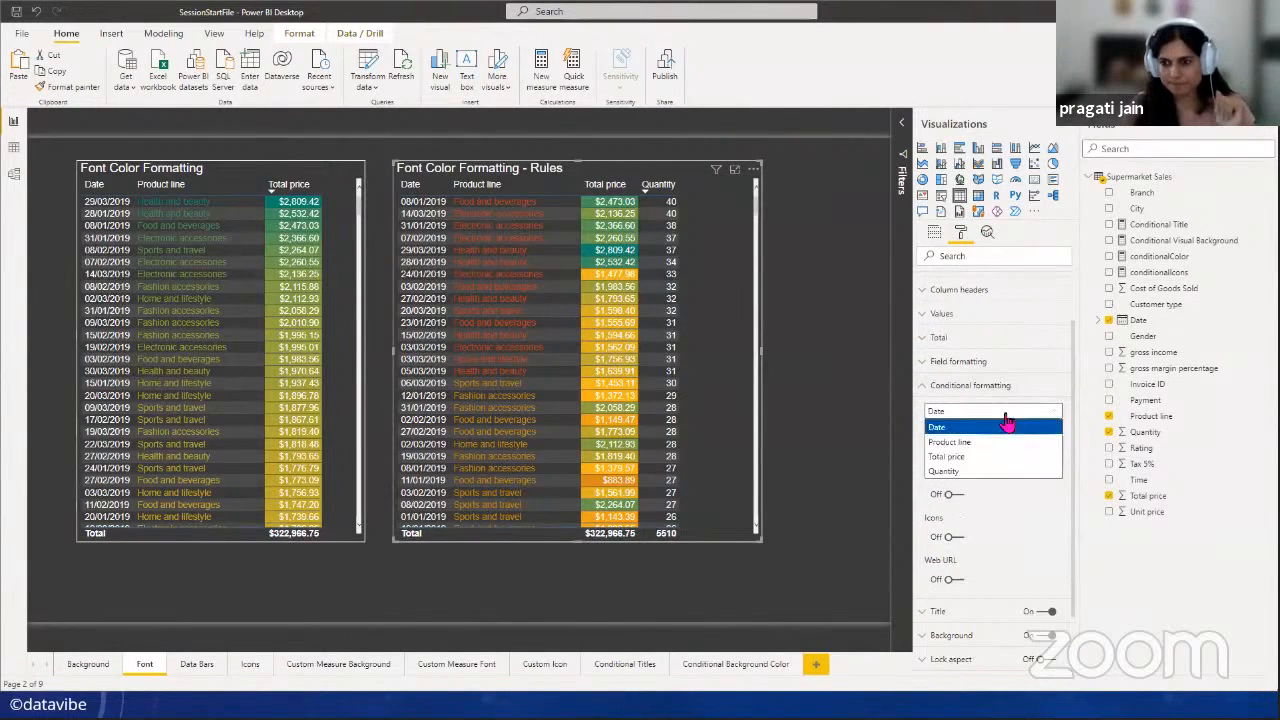
pyautogui.click(973, 458)
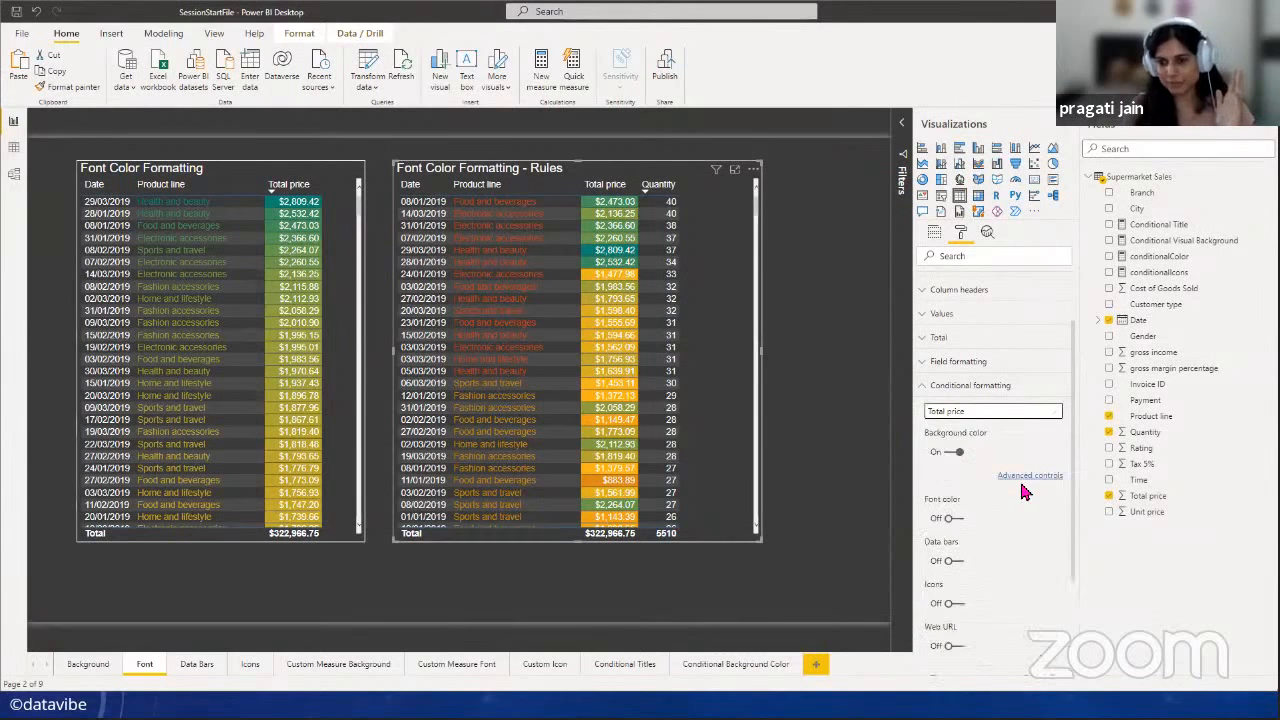
# - Examine the advanced background color settings for Total price beside the tables, and close them without changes
pyautogui.click(1025, 477)
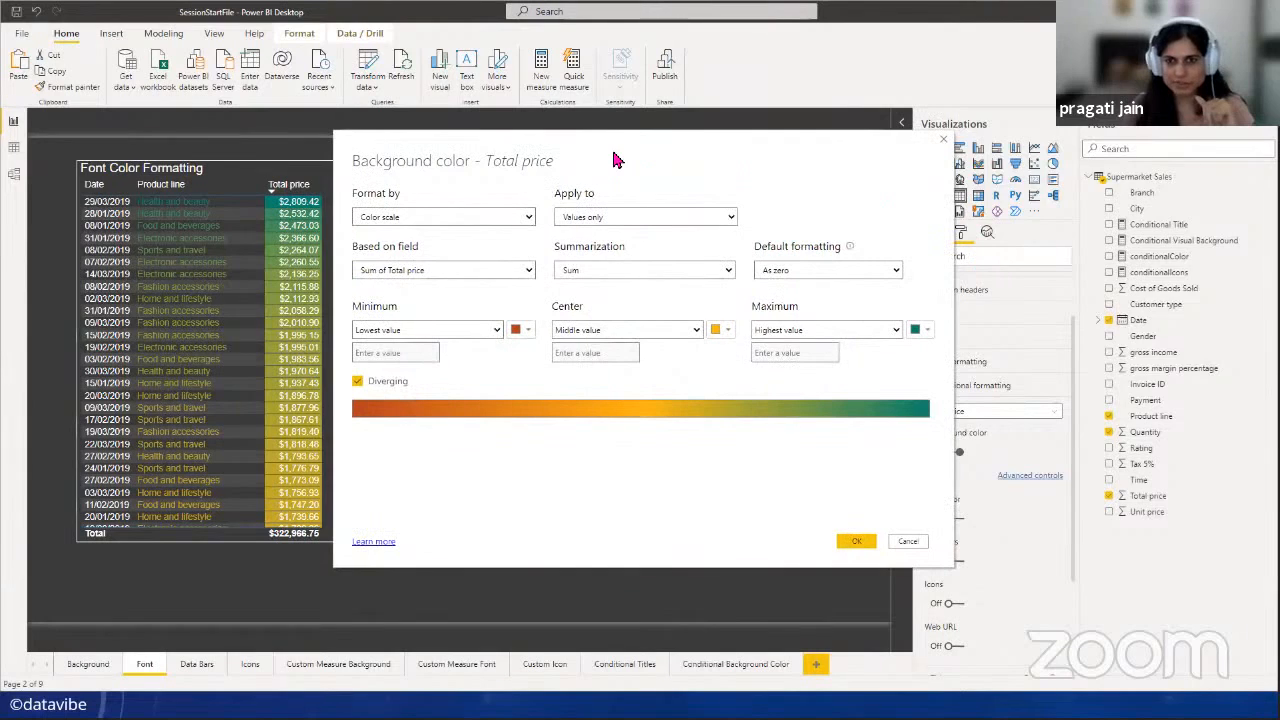
pyautogui.moveTo(611, 146); pyautogui.dragTo(910, 143)
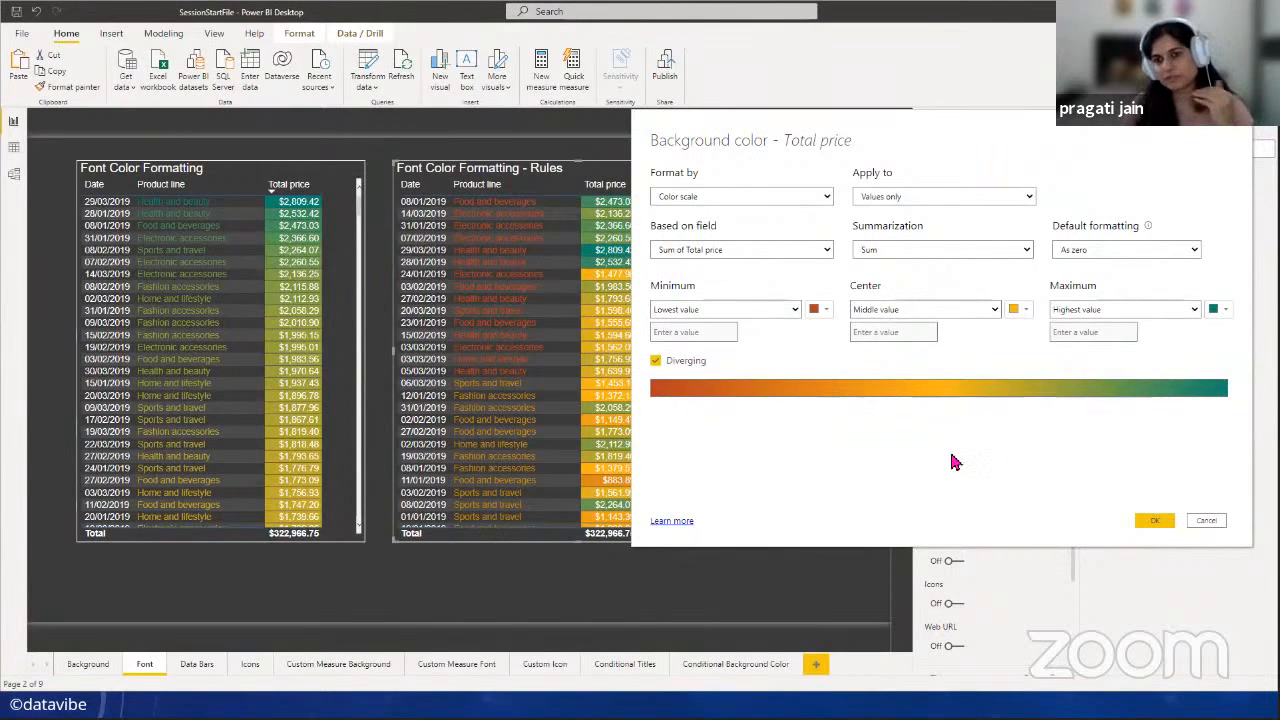
pyautogui.moveTo(881, 131); pyautogui.dragTo(887, 131)
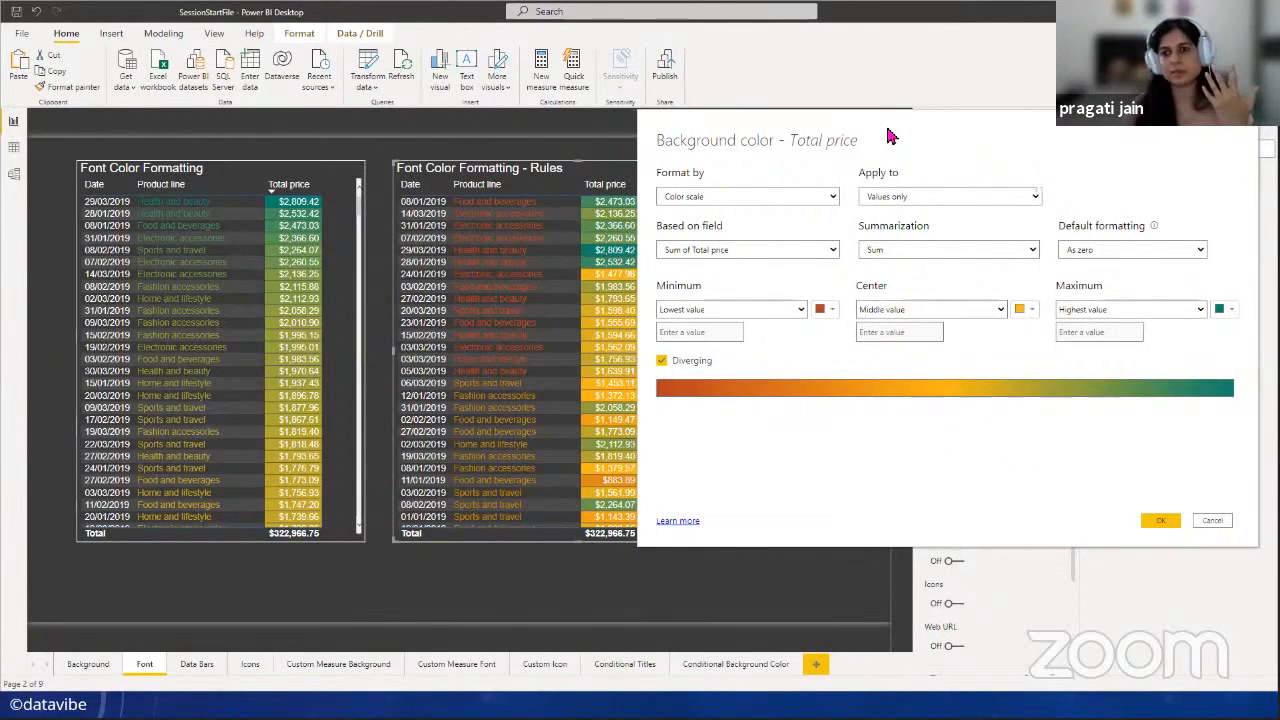
pyautogui.click(832, 197)
pyautogui.click(775, 222)
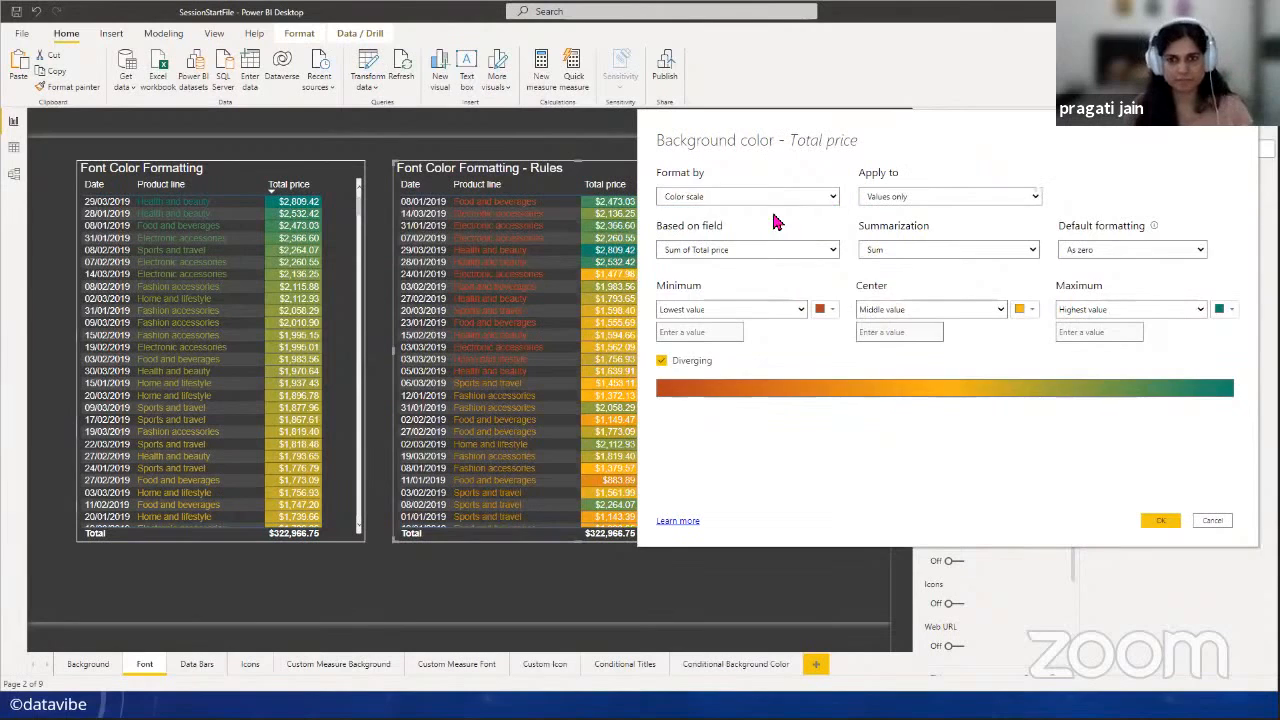
pyautogui.click(1247, 128)
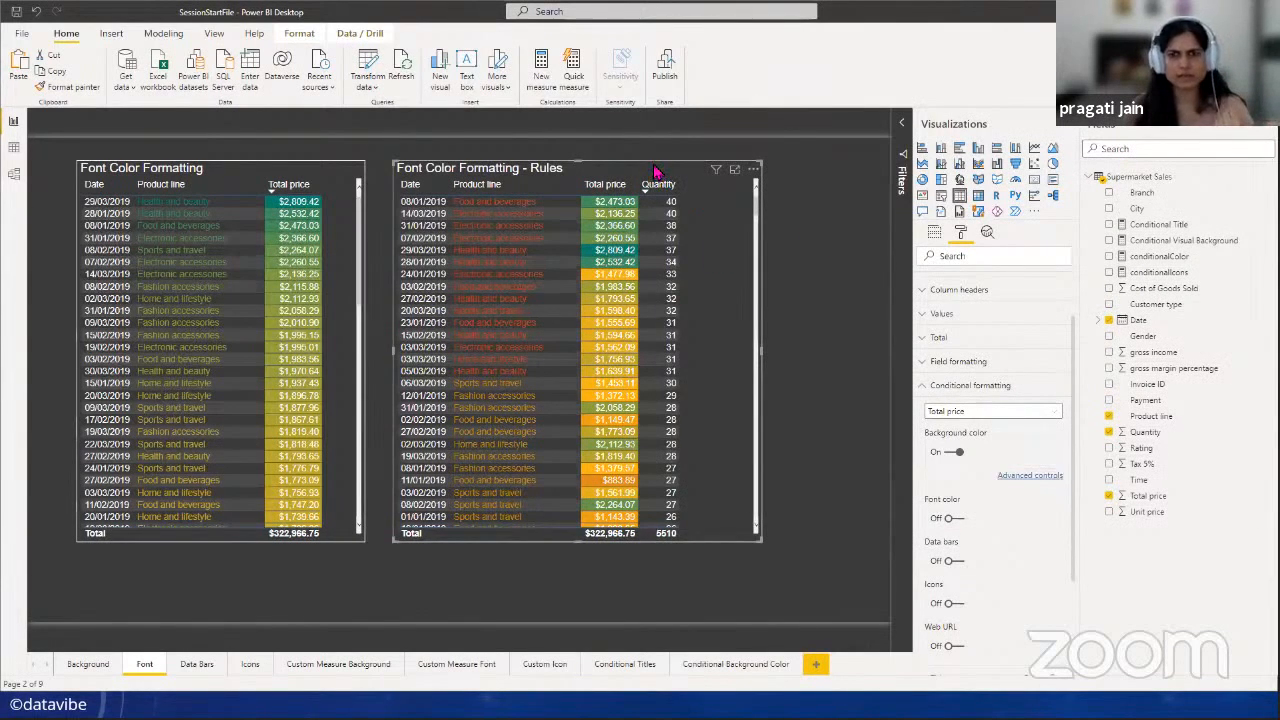
# - Examine the font color rules applied to Product line in the same table, and close them without changes
pyautogui.click(988, 412)
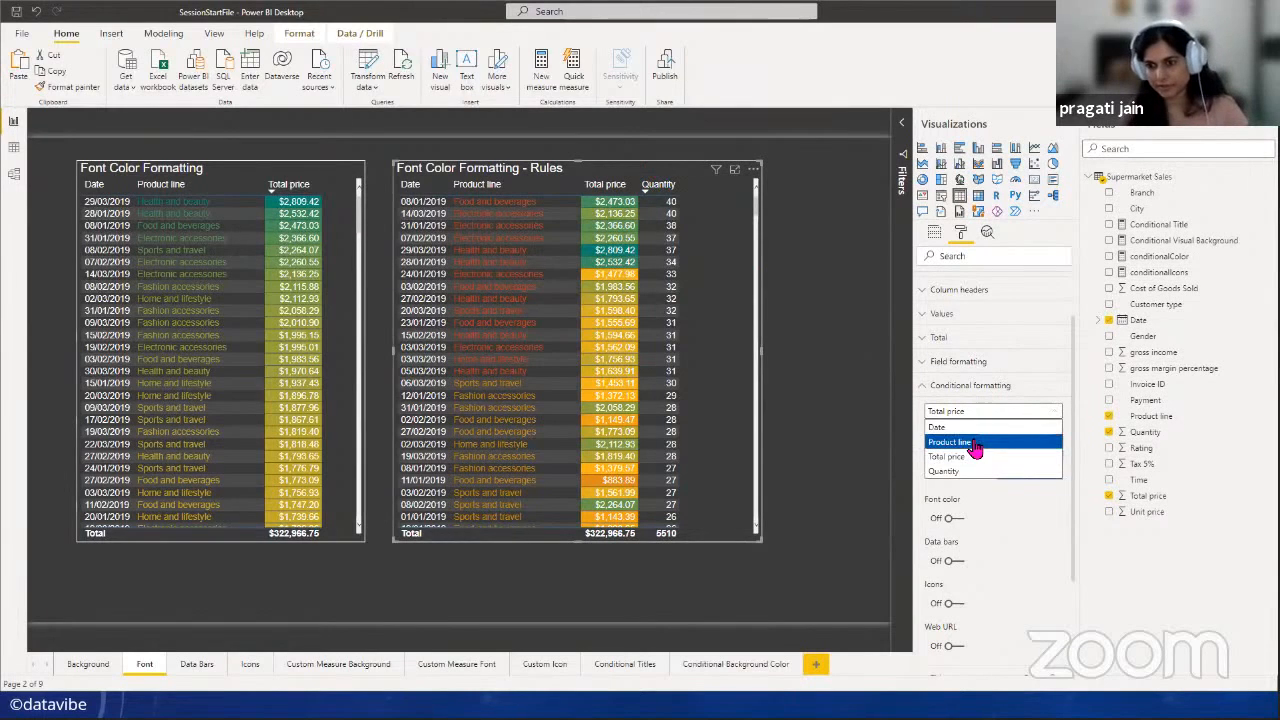
pyautogui.click(972, 447)
pyautogui.click(1015, 518)
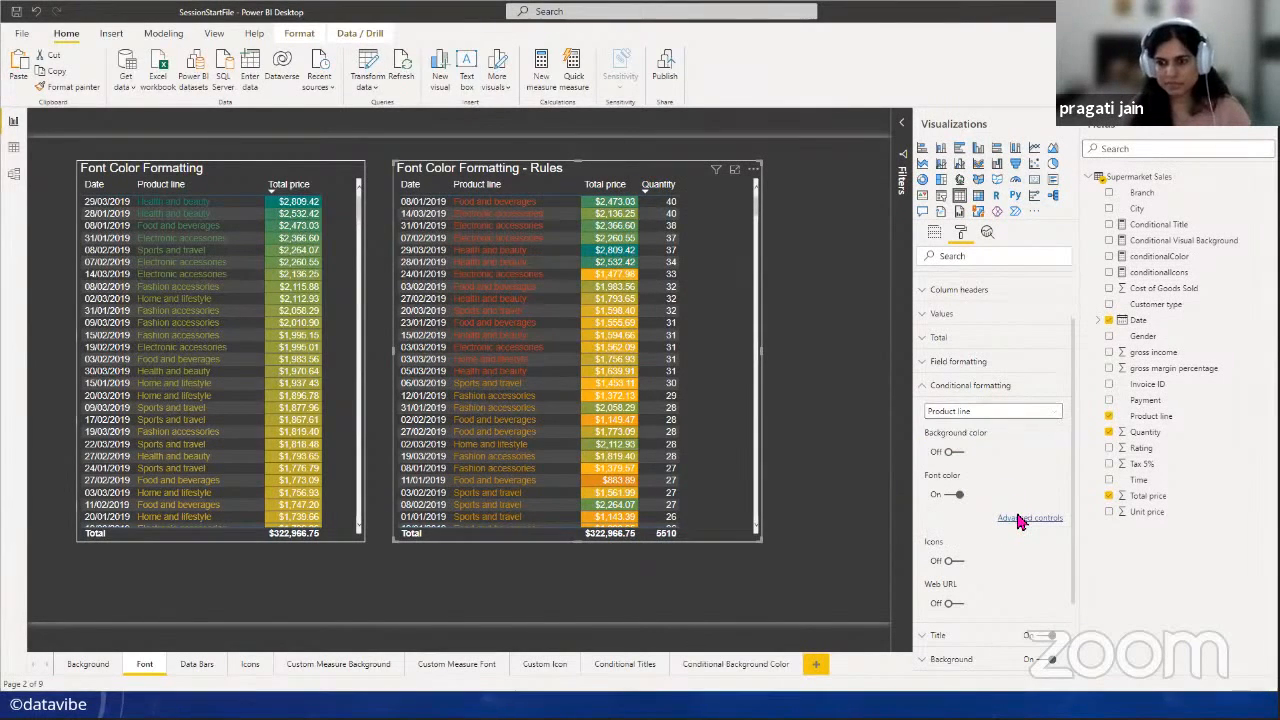
pyautogui.moveTo(679, 152); pyautogui.dragTo(996, 149)
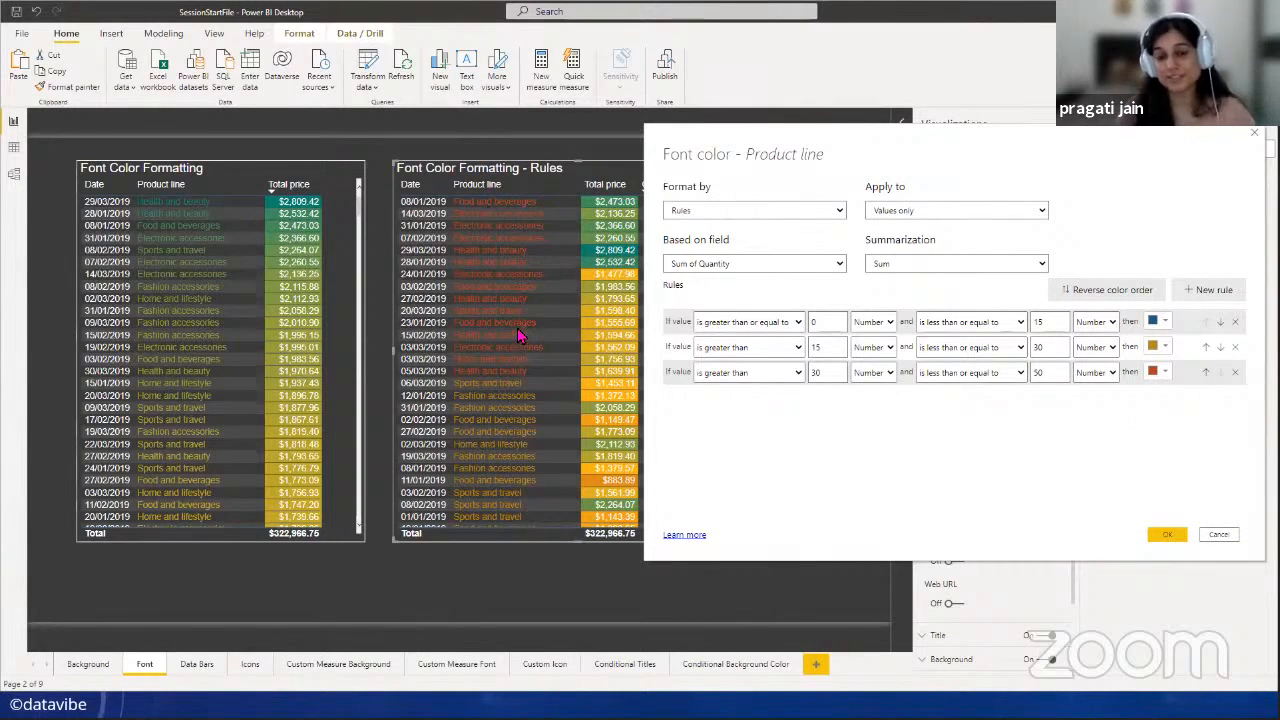
pyautogui.click(1251, 140)
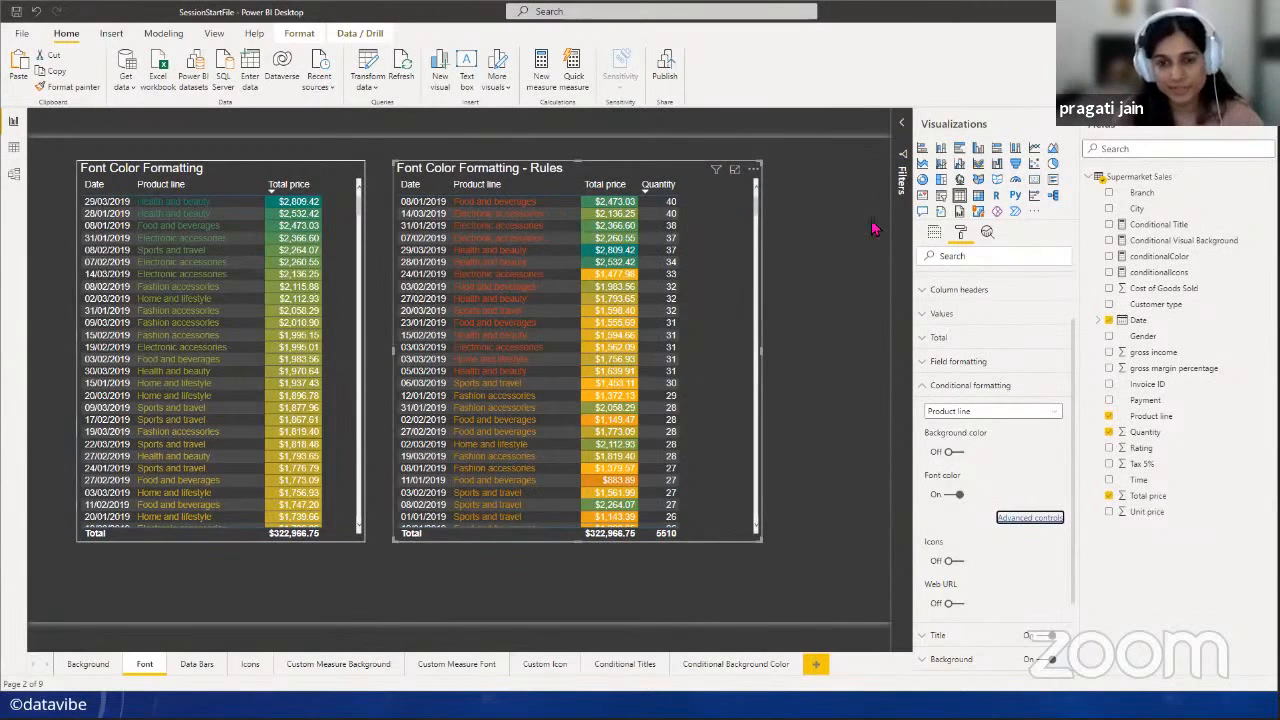
# - Narrow the "Font Color Formatting - Rules" table so it ends shortly after the Quantity column
pyautogui.moveTo(763, 352); pyautogui.dragTo(726, 354)
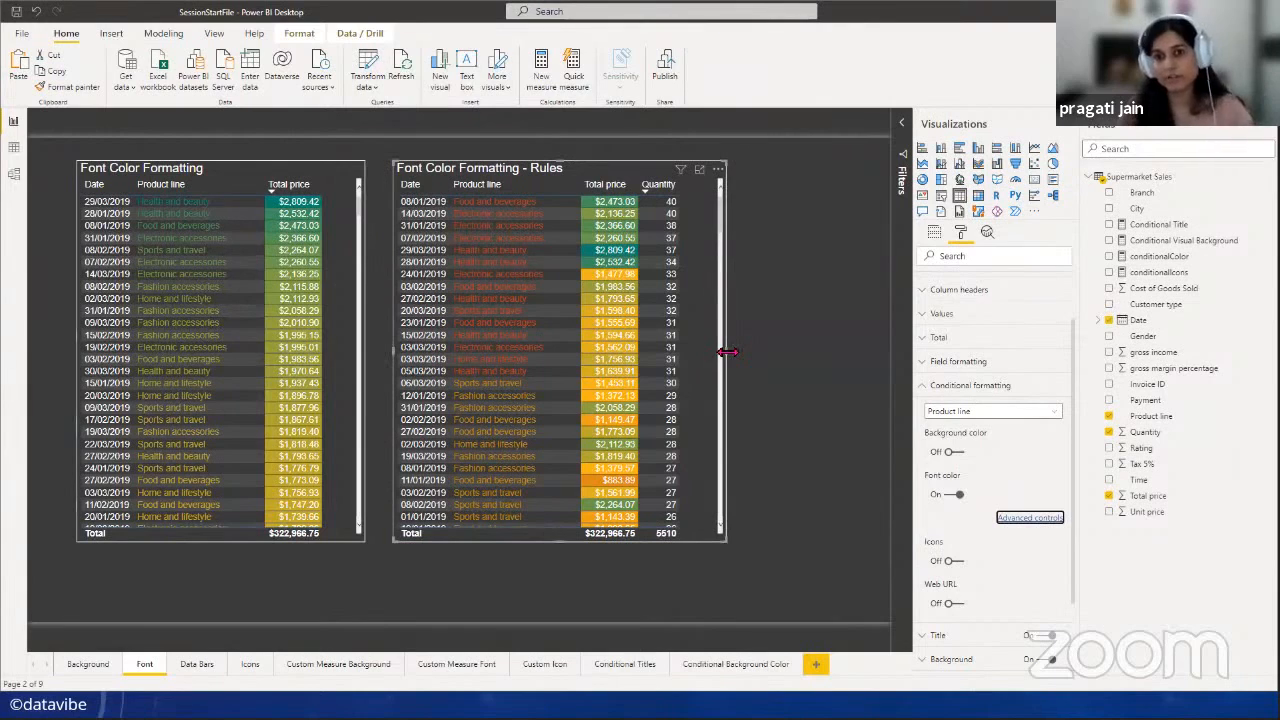
pyautogui.click(793, 342)
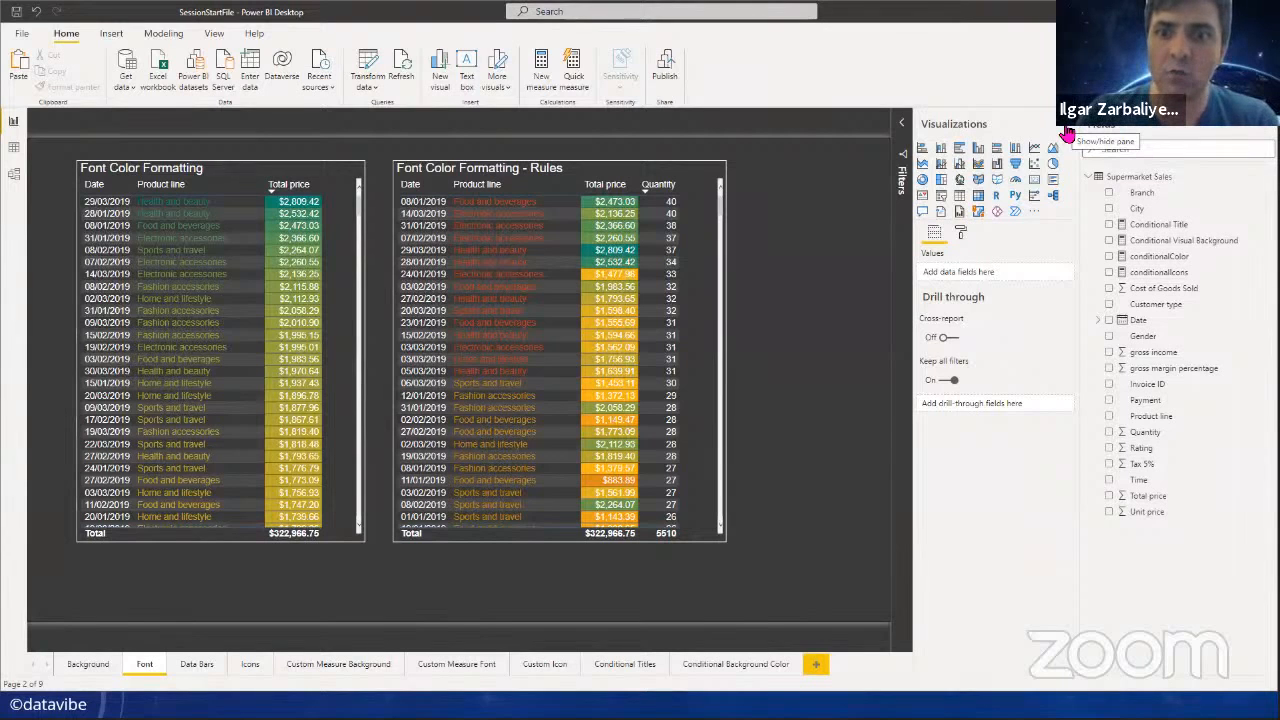
pyautogui.click(590, 177)
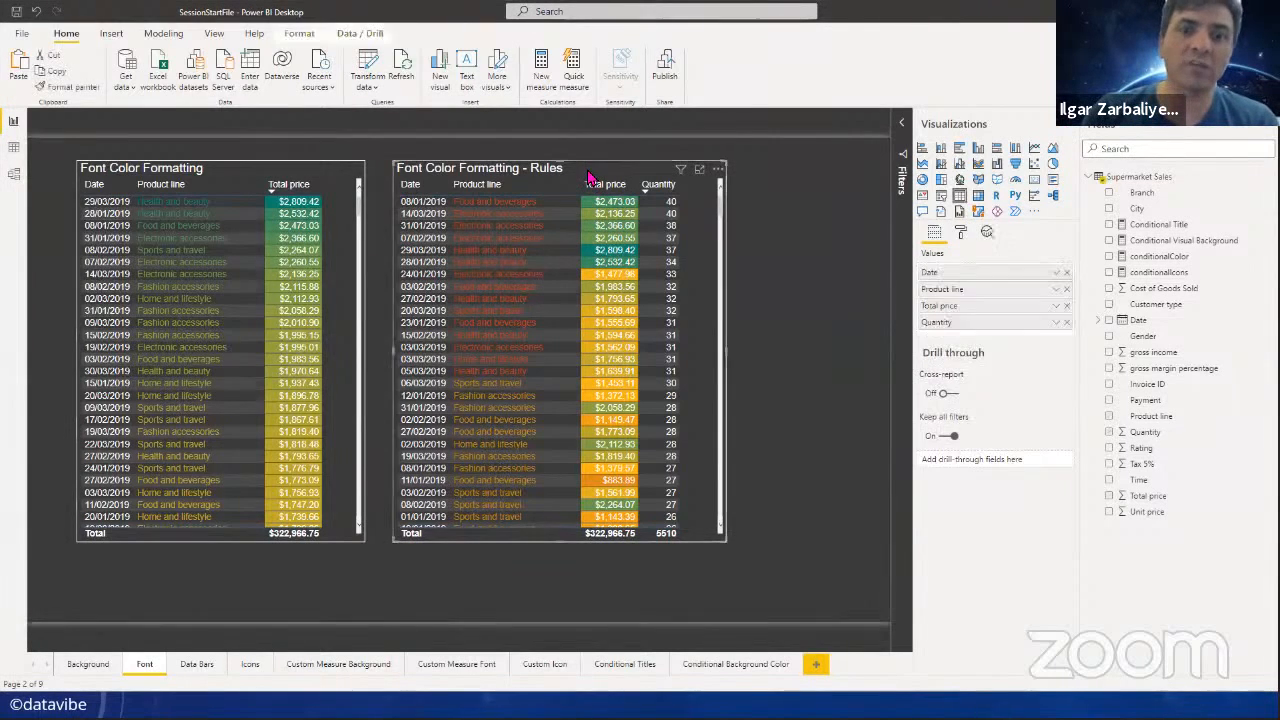
# - On the Data Bars page, show the Quantity conditional formatting options of the "Data Bars" table
pyautogui.click(205, 665)
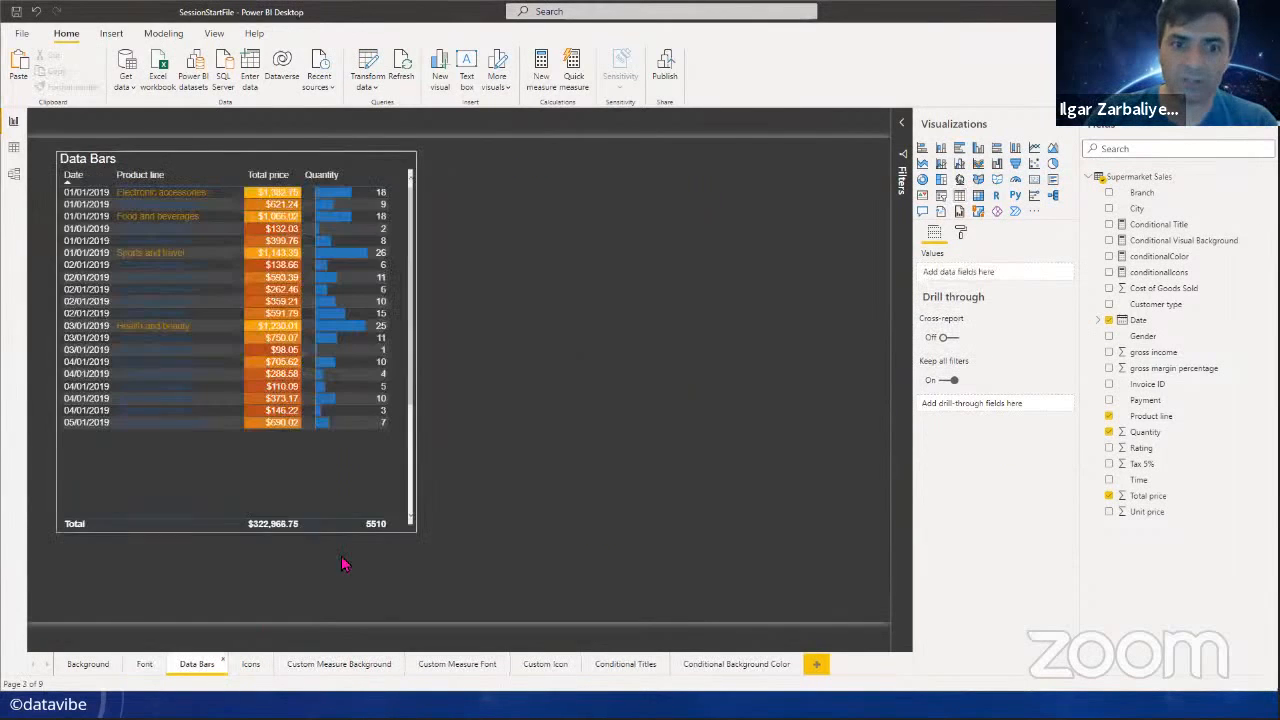
pyautogui.click(236, 163)
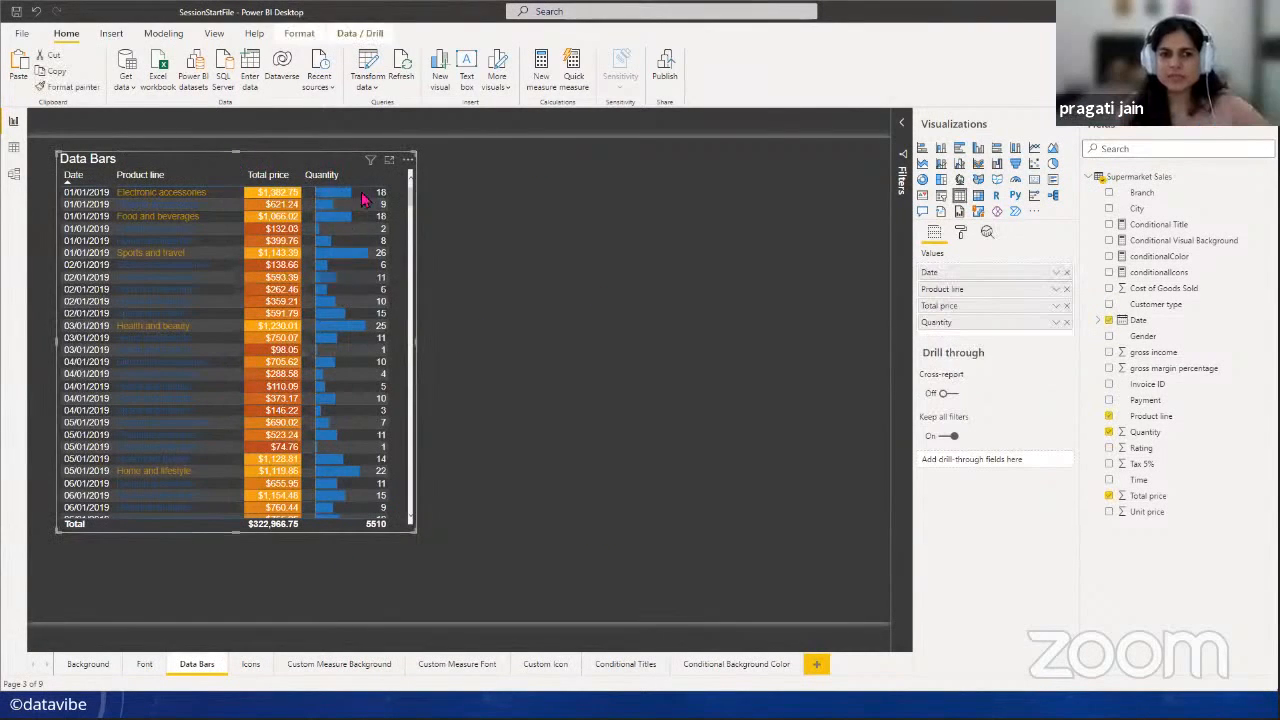
pyautogui.click(960, 235)
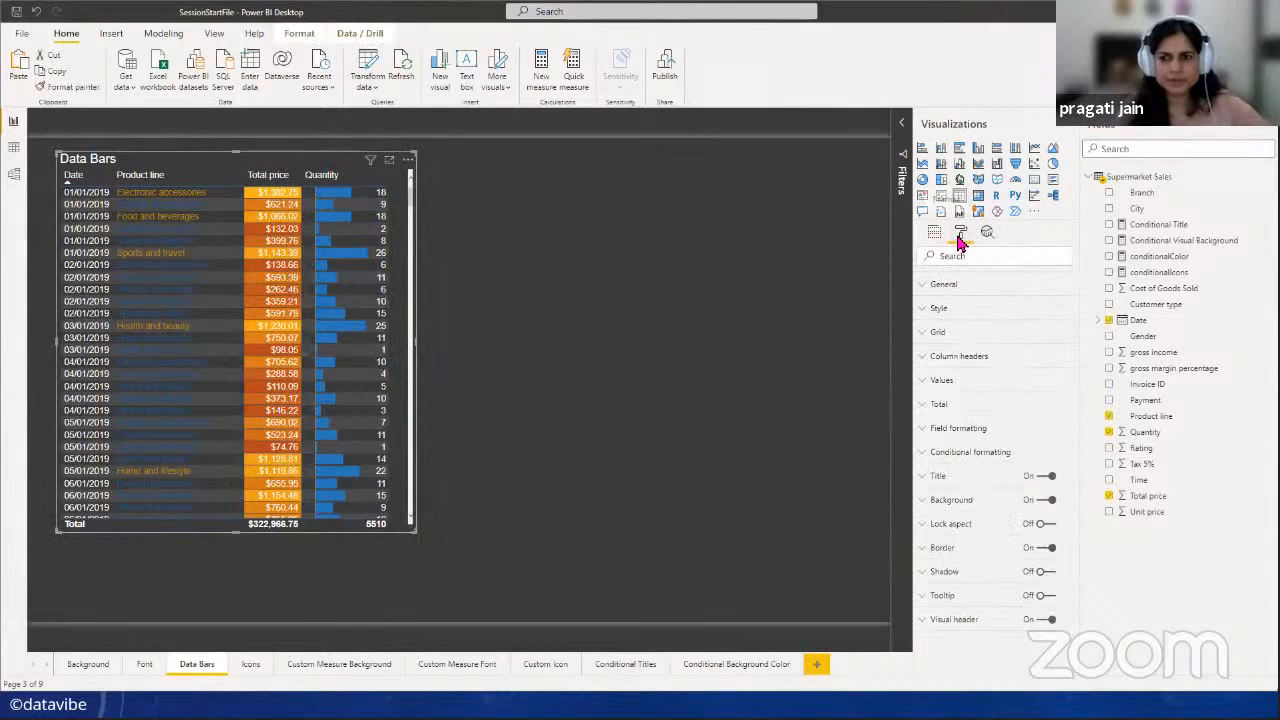
pyautogui.click(965, 457)
pyautogui.scroll(-3, 1028, 534)
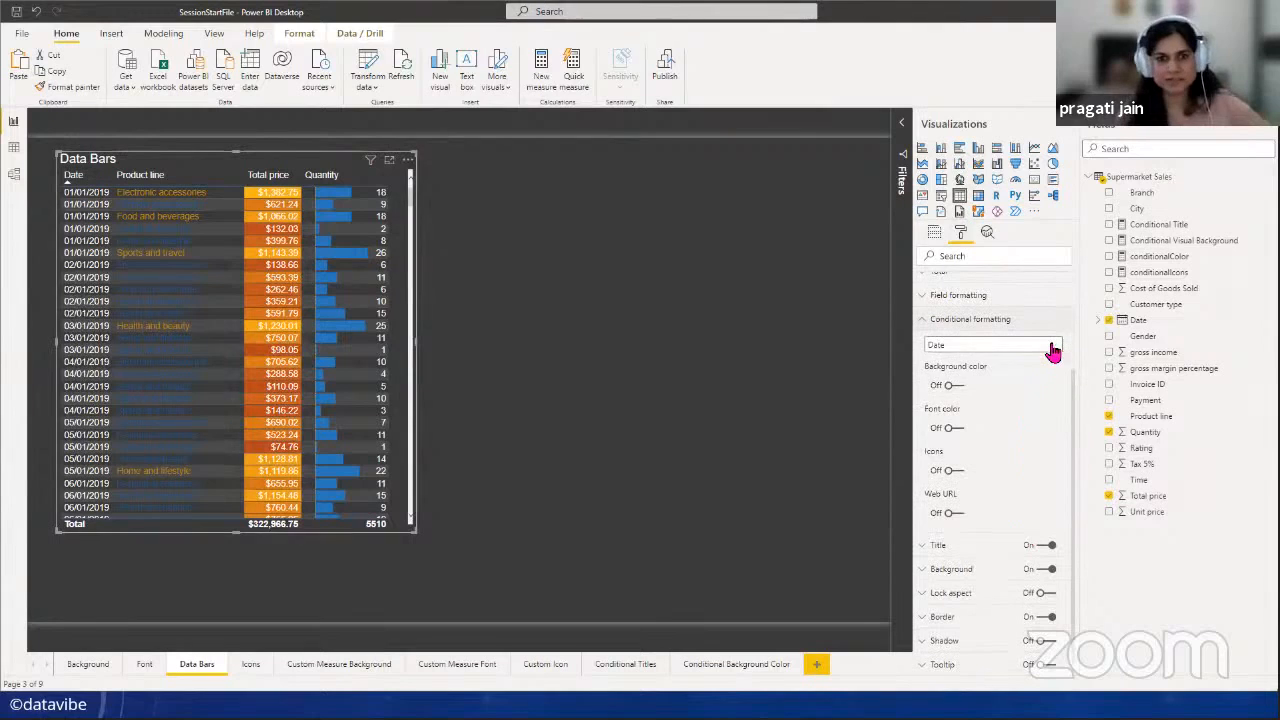
pyautogui.click(1053, 350)
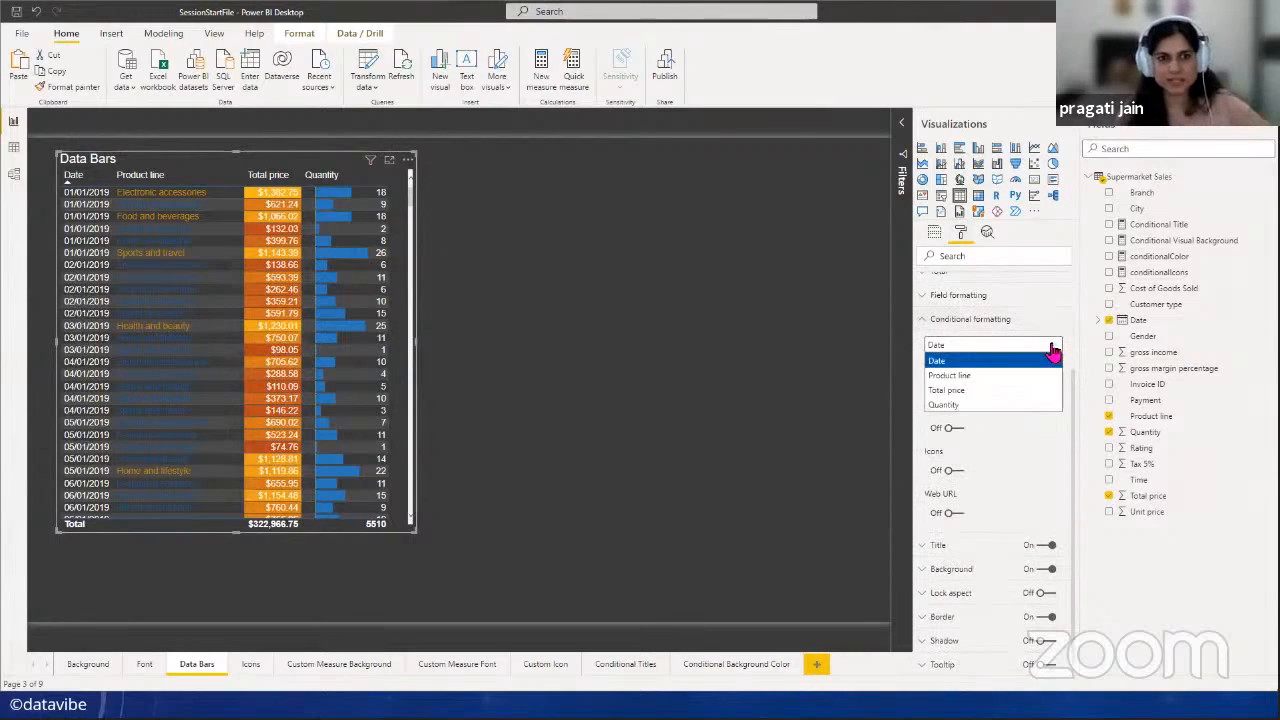
pyautogui.click(965, 404)
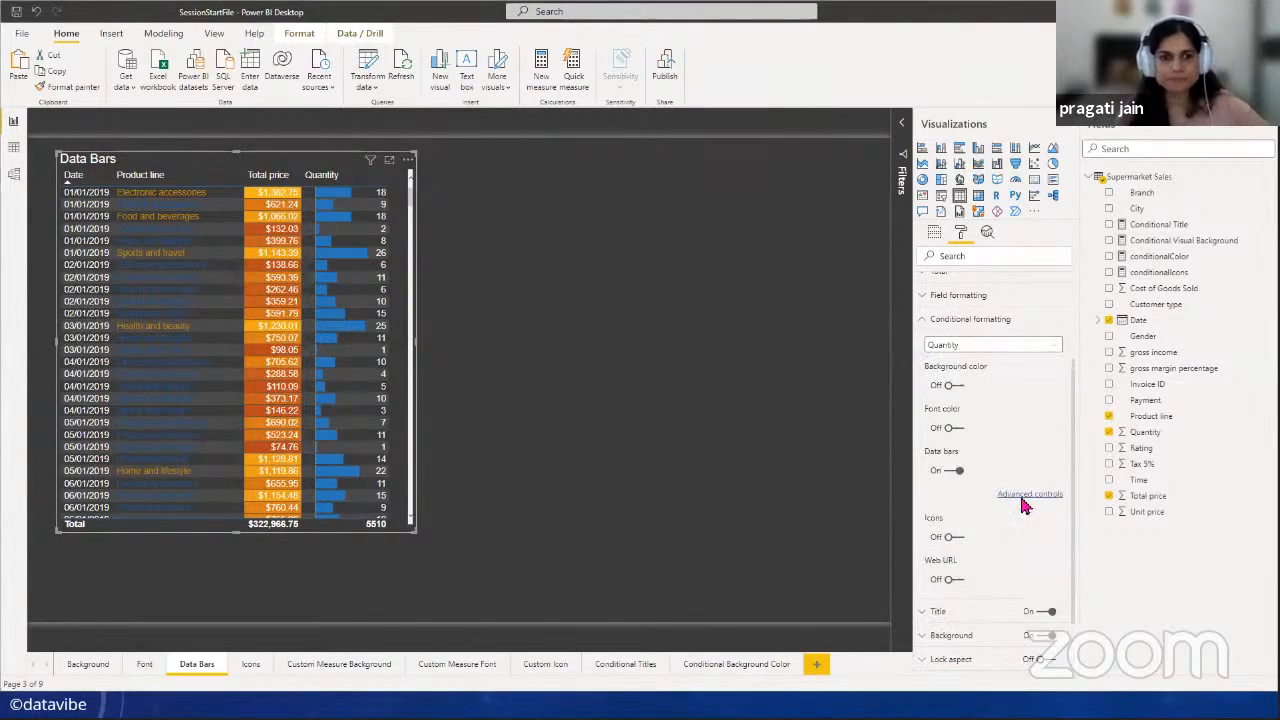
# - Examine the advanced data bar settings for Quantity, including the positive bar color choices, and close them without changes
pyautogui.click(1024, 500)
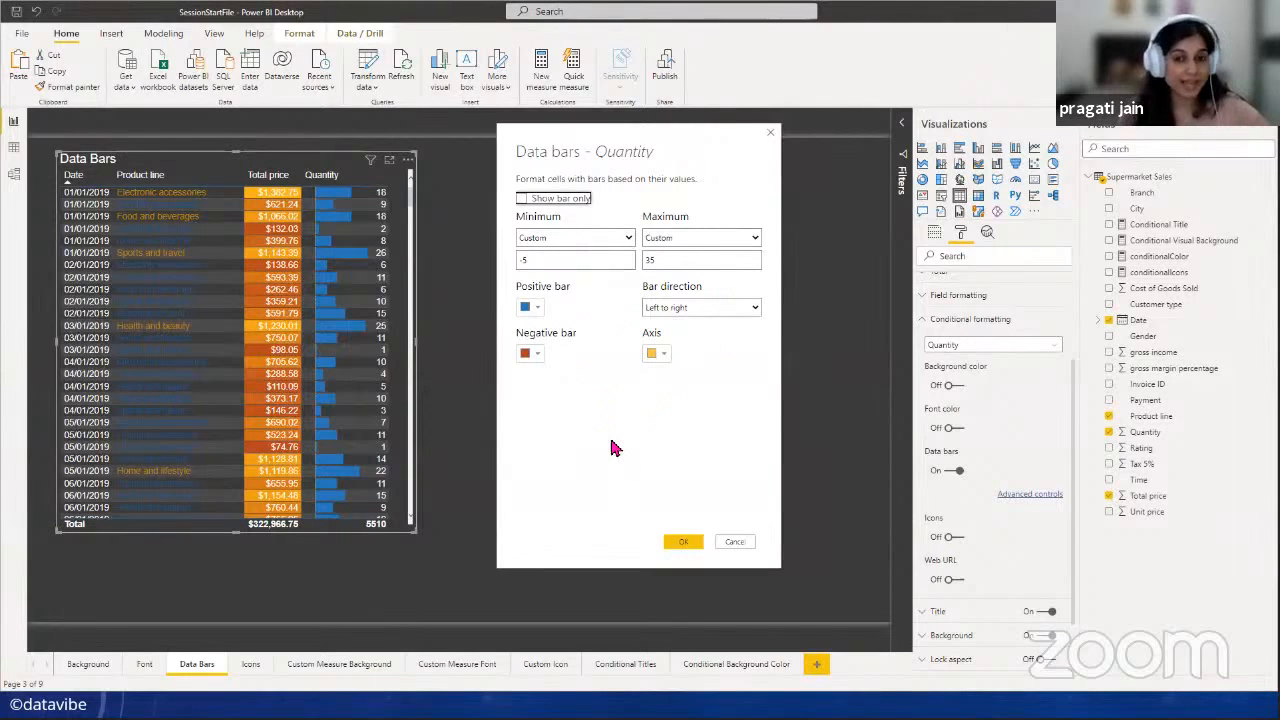
pyautogui.click(612, 443)
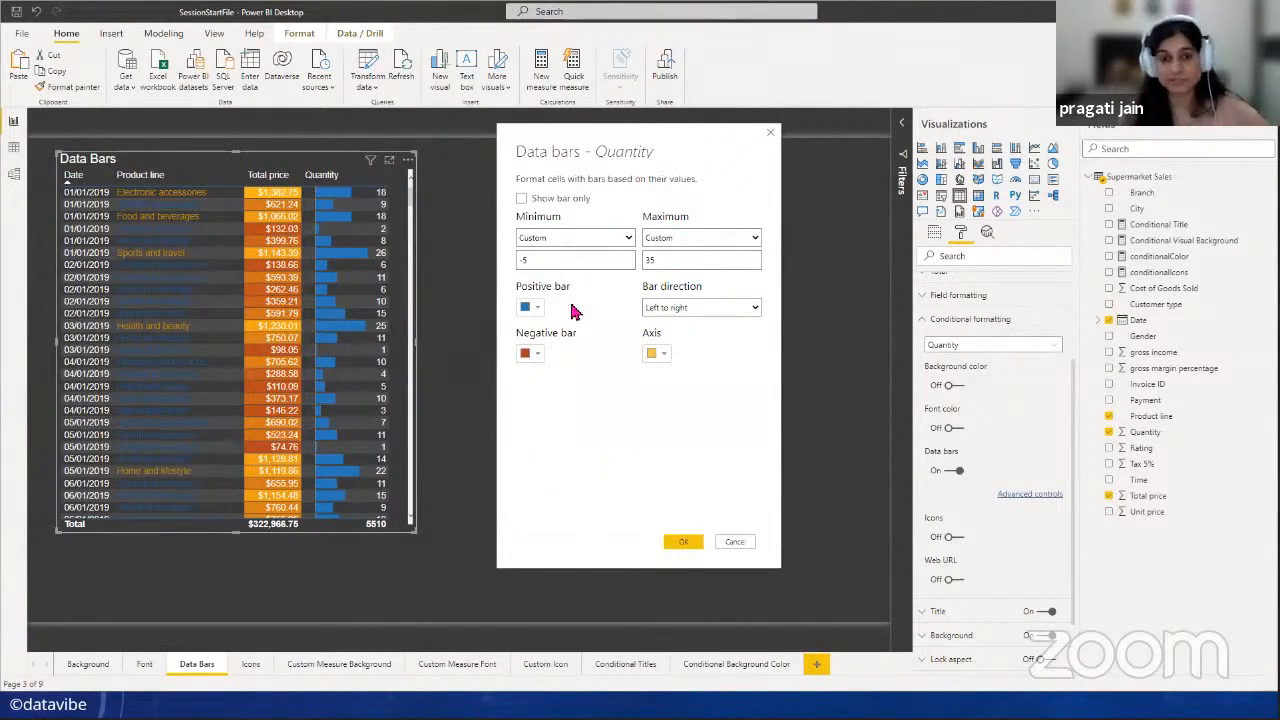
pyautogui.click(537, 310)
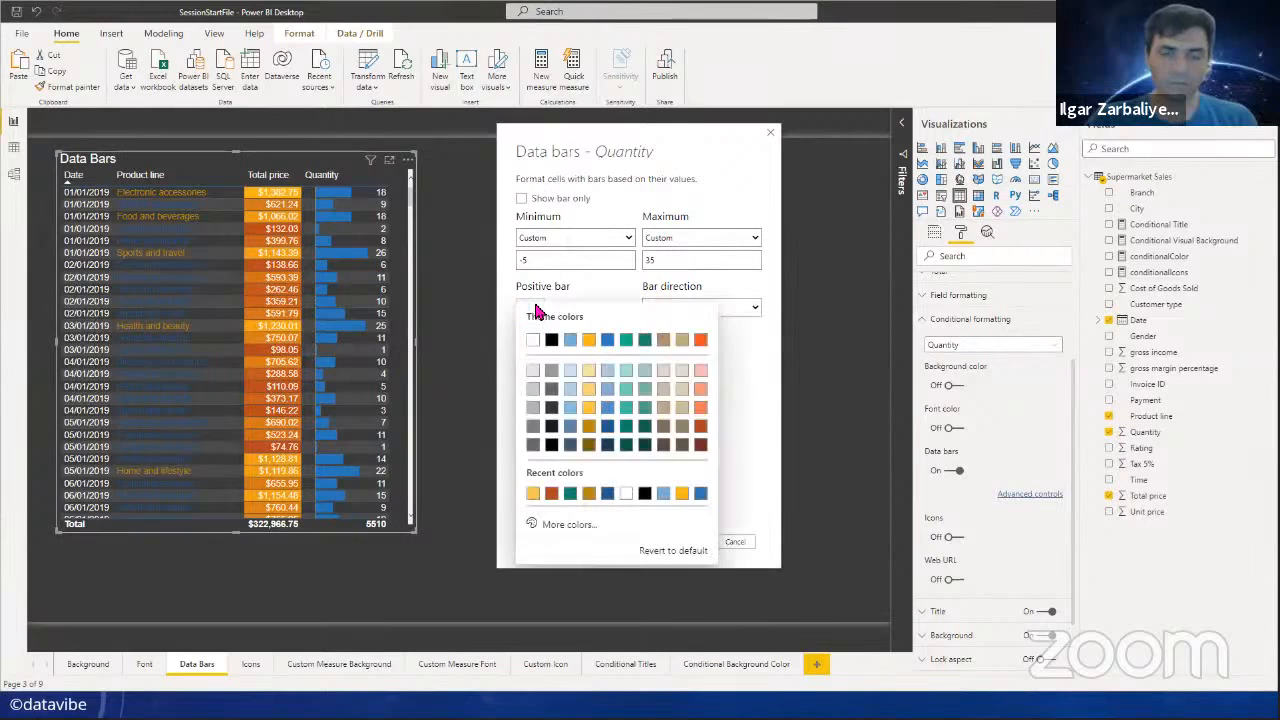
pyautogui.click(744, 396)
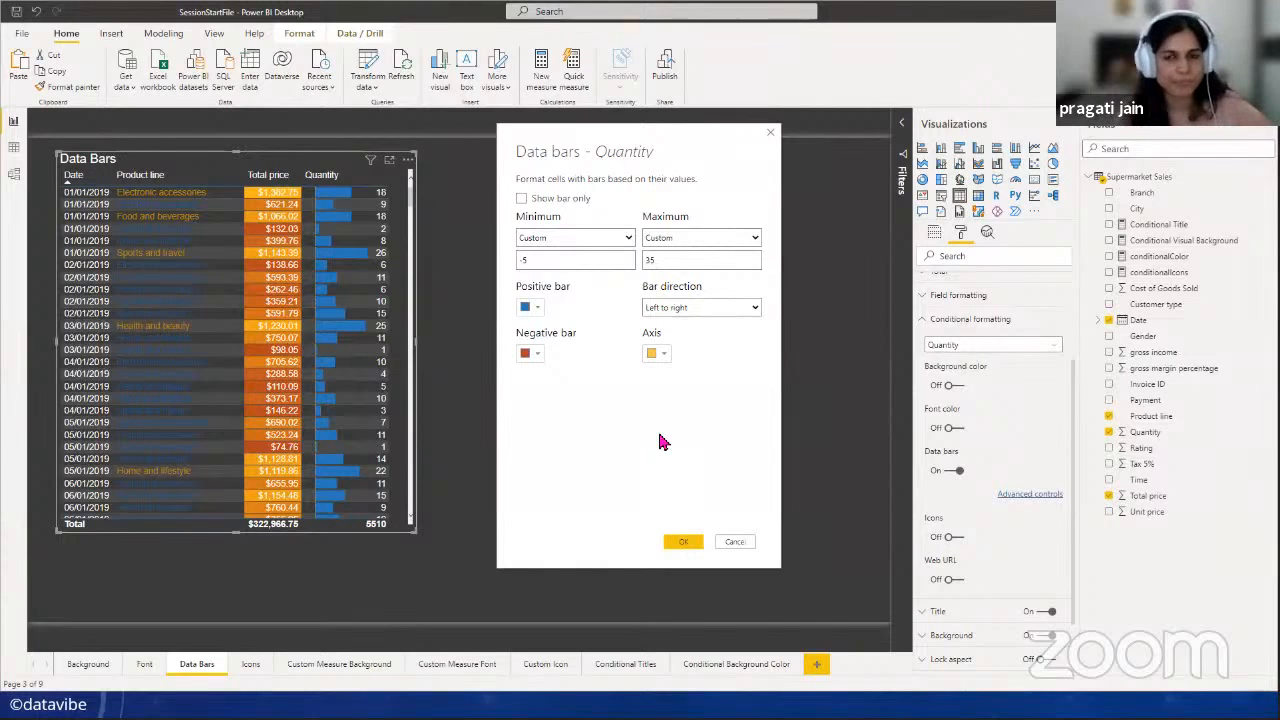
pyautogui.click(770, 134)
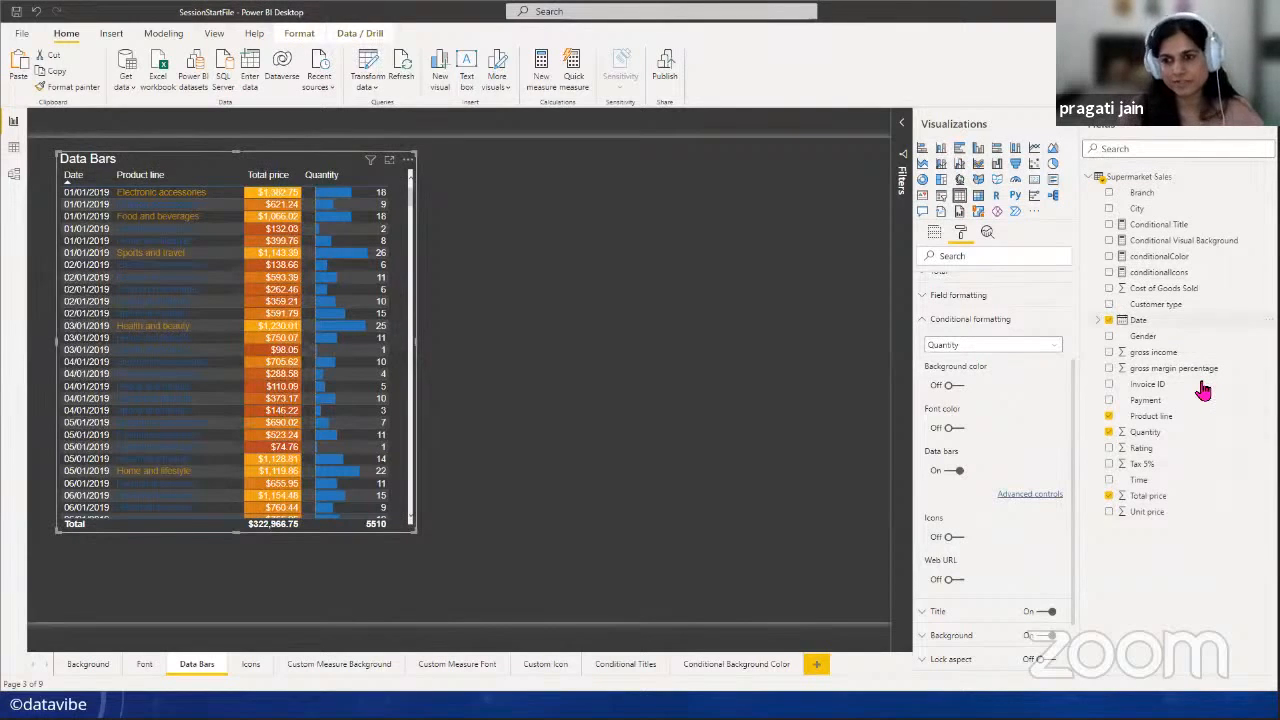
# - Collapse the conditional formatting options and the Visualizations pane, and deselect the table
pyautogui.click(924, 320)
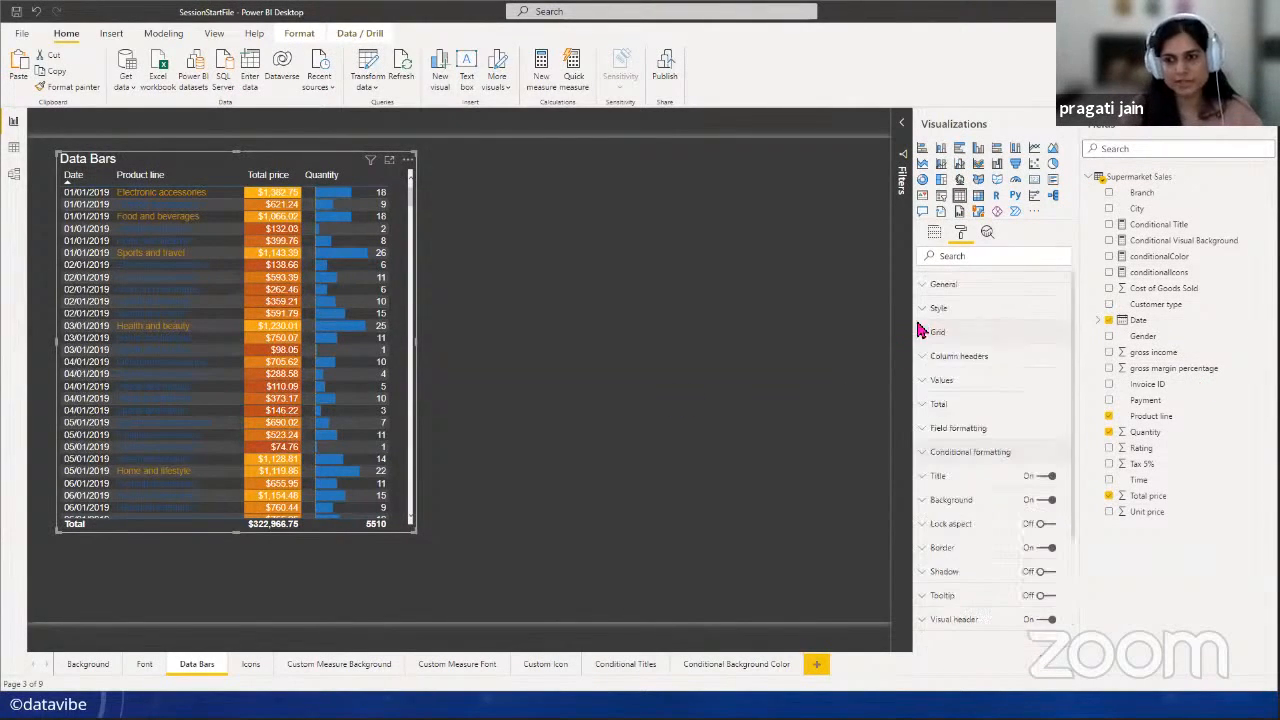
pyautogui.click(1063, 125)
pyautogui.click(813, 360)
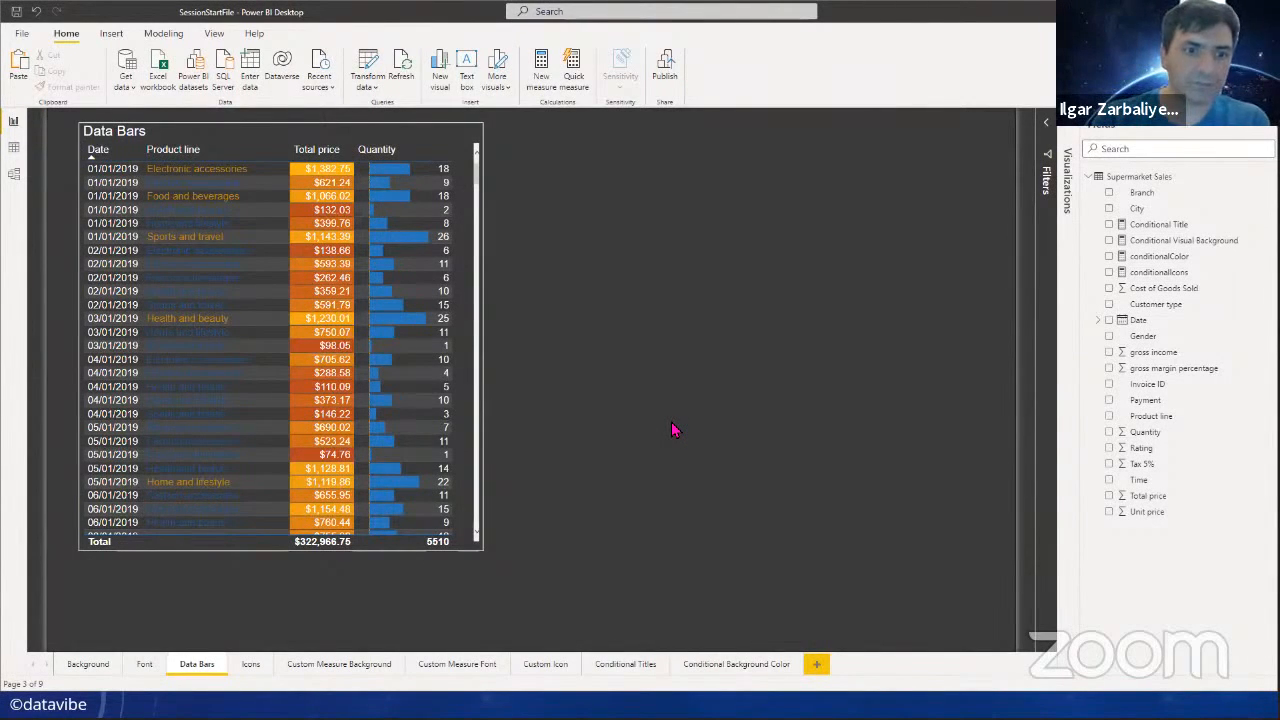
# - Review the agenda slide in the presentation, return to the Power BI report, and show the Custom Measure Background page
pyautogui.hotkey('alt', 'Tab')
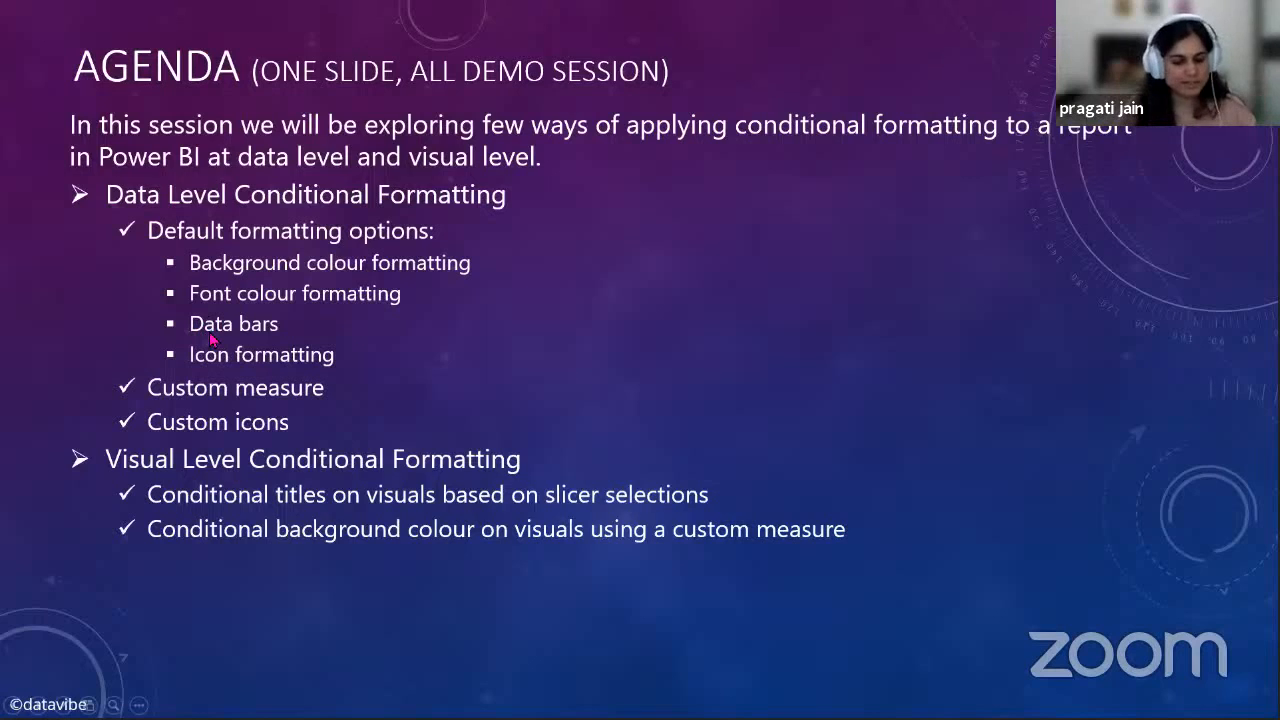
pyautogui.hotkey('alt', 'Tab')
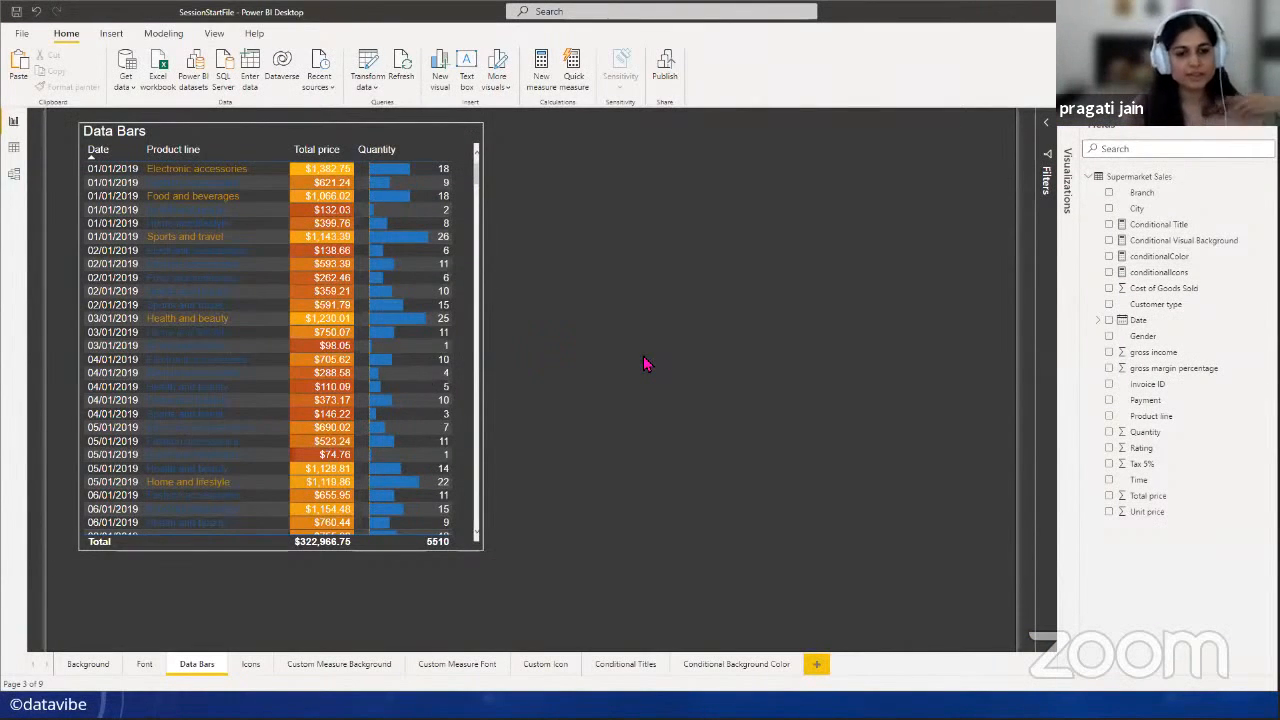
pyautogui.click(304, 665)
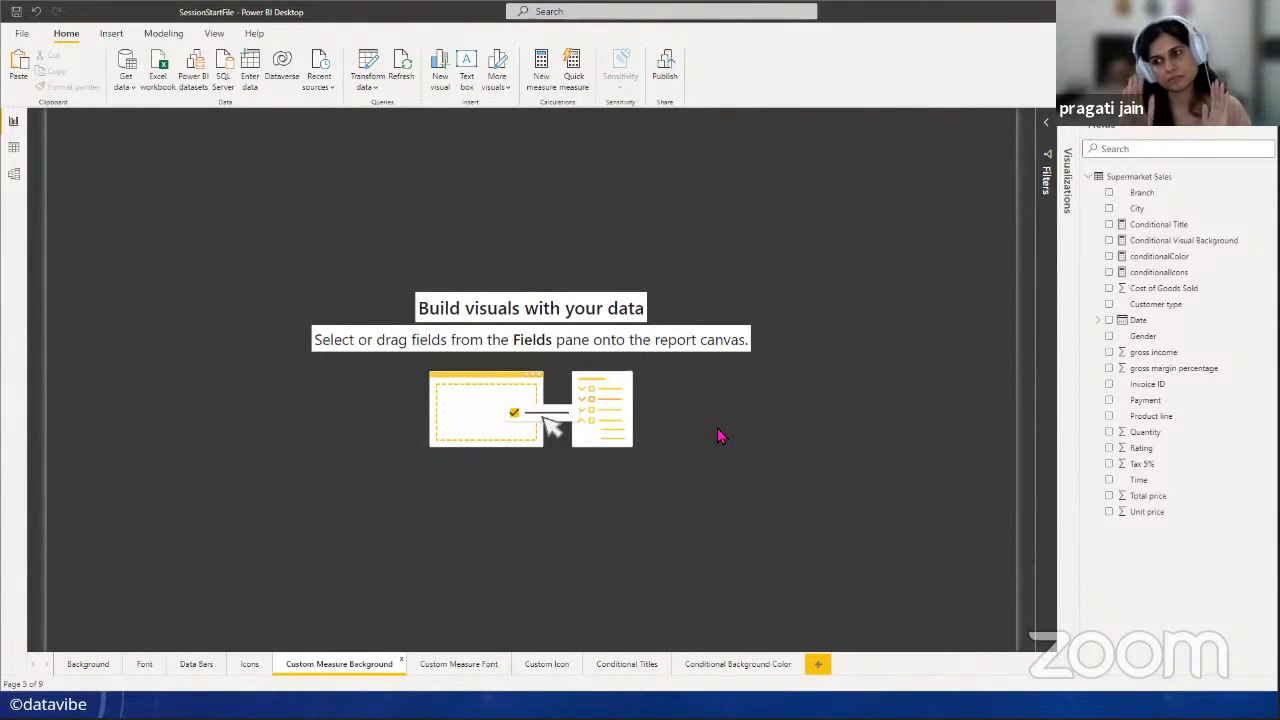
# - Copy the "Background Color Formatting" table from the Background page to the Custom Measure Background page and move it toward the lower middle of the canvas
pyautogui.click(82, 668)
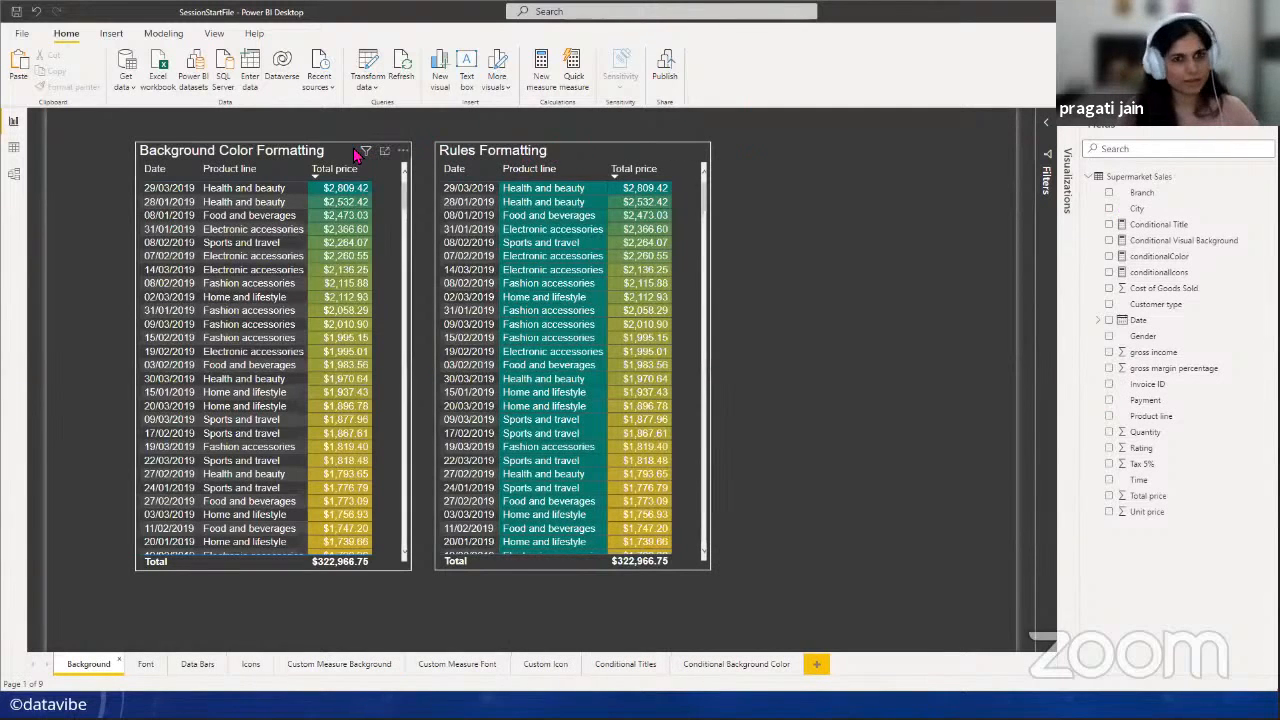
pyautogui.click(357, 153)
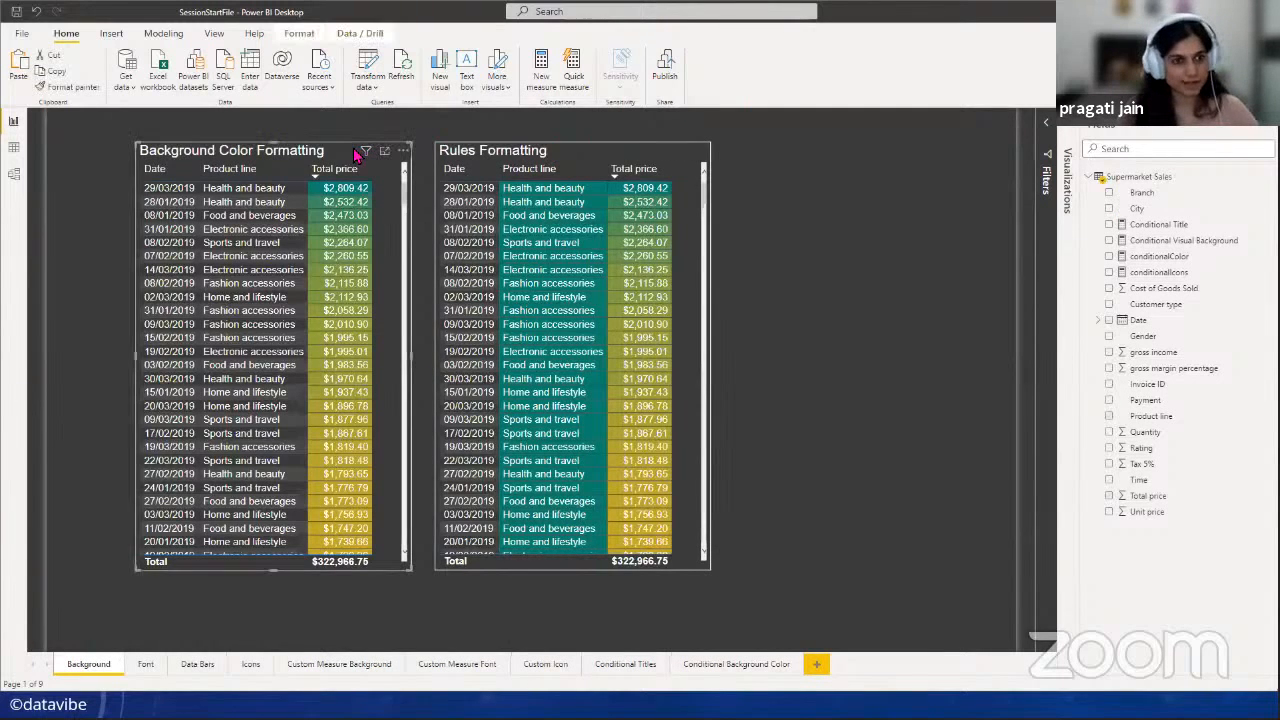
pyautogui.click(910, 358)
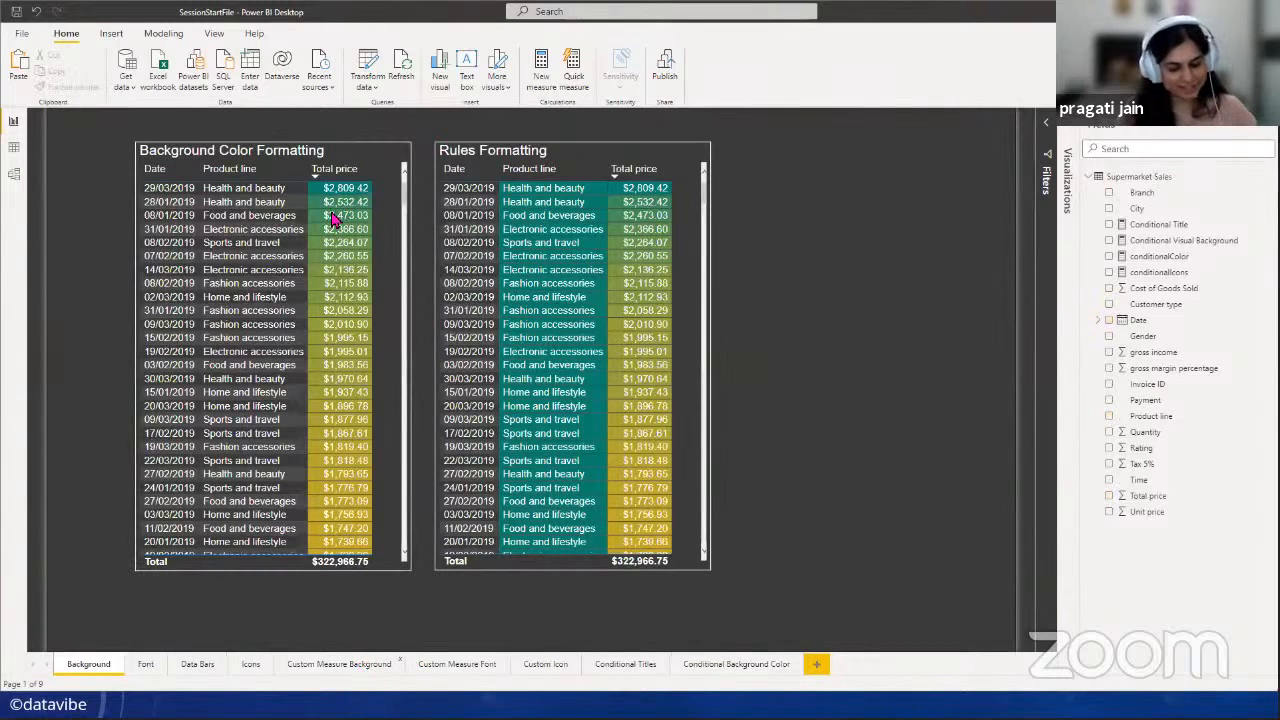
pyautogui.click(339, 664)
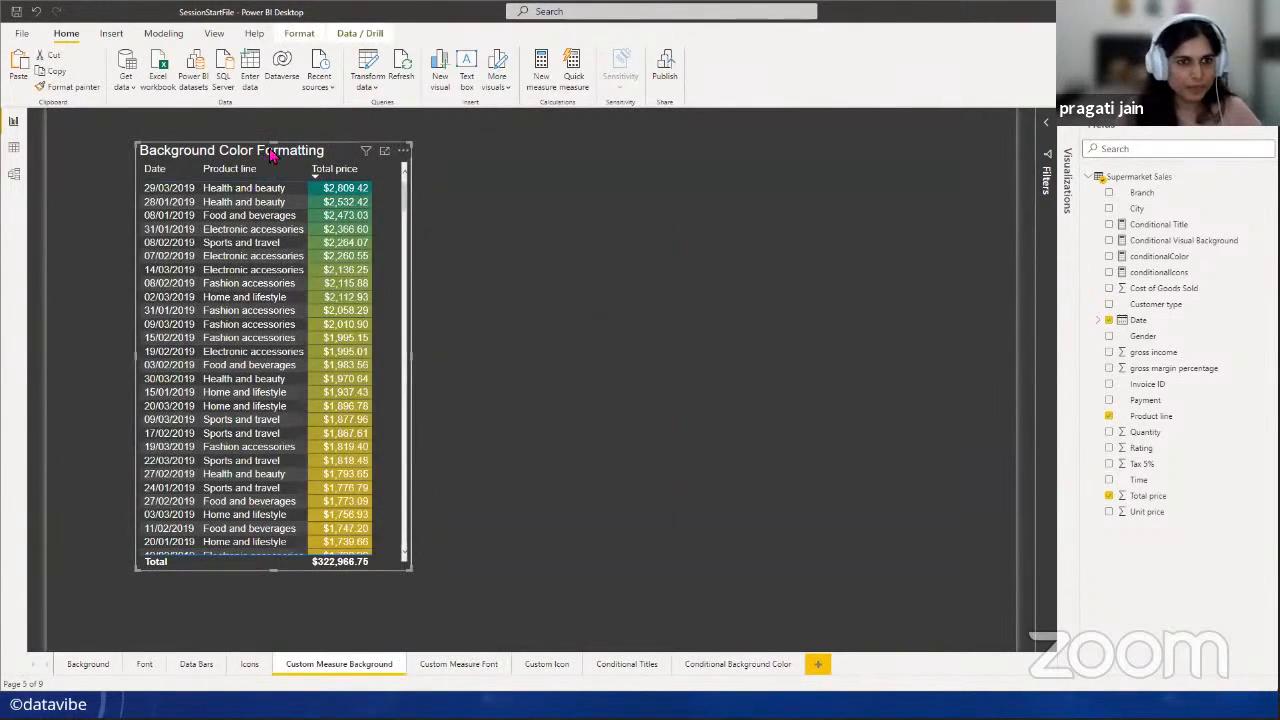
pyautogui.moveTo(273, 148); pyautogui.dragTo(629, 257)
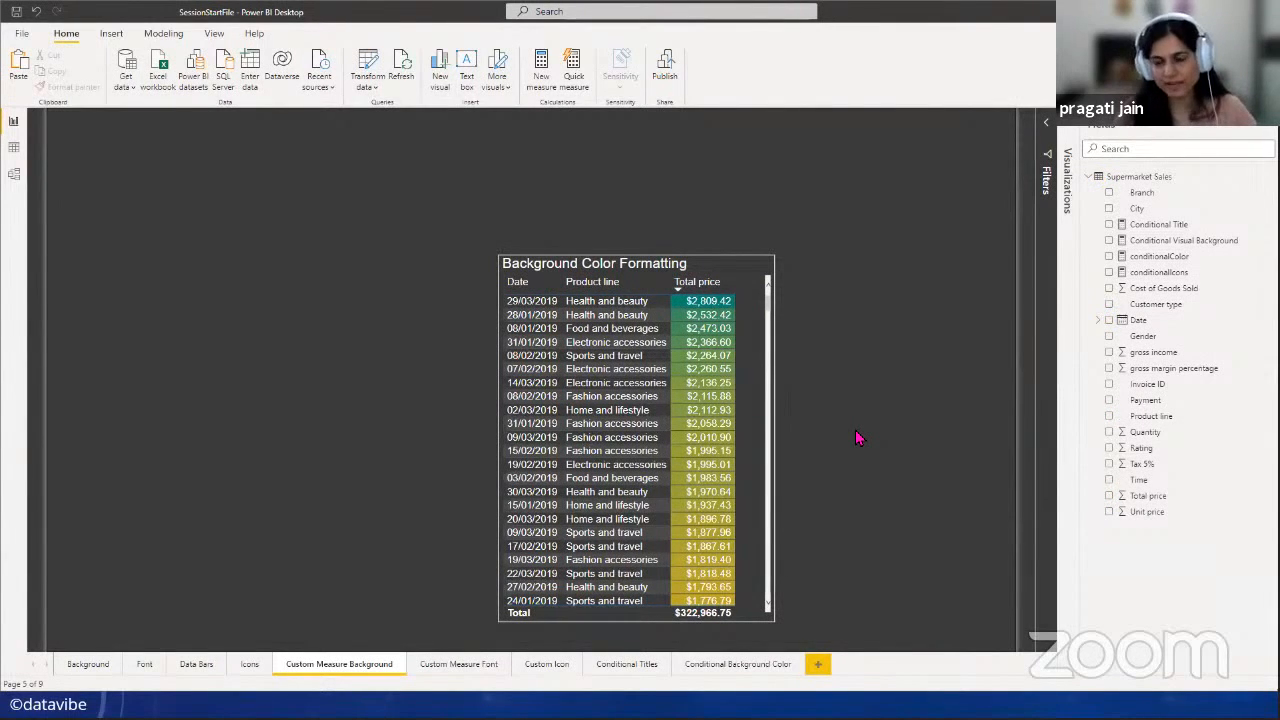
# - Show the Total price conditional formatting options of the copied "Background Color Formatting" table
pyautogui.click(663, 271)
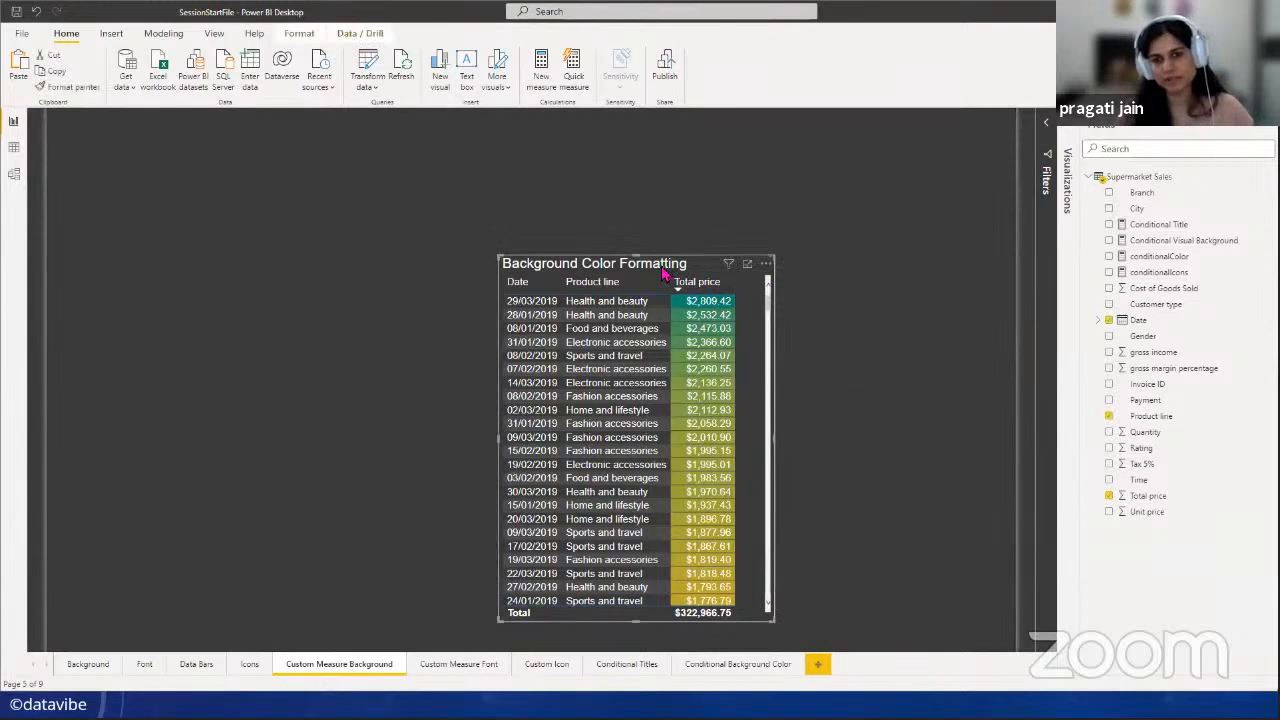
pyautogui.click(1070, 138)
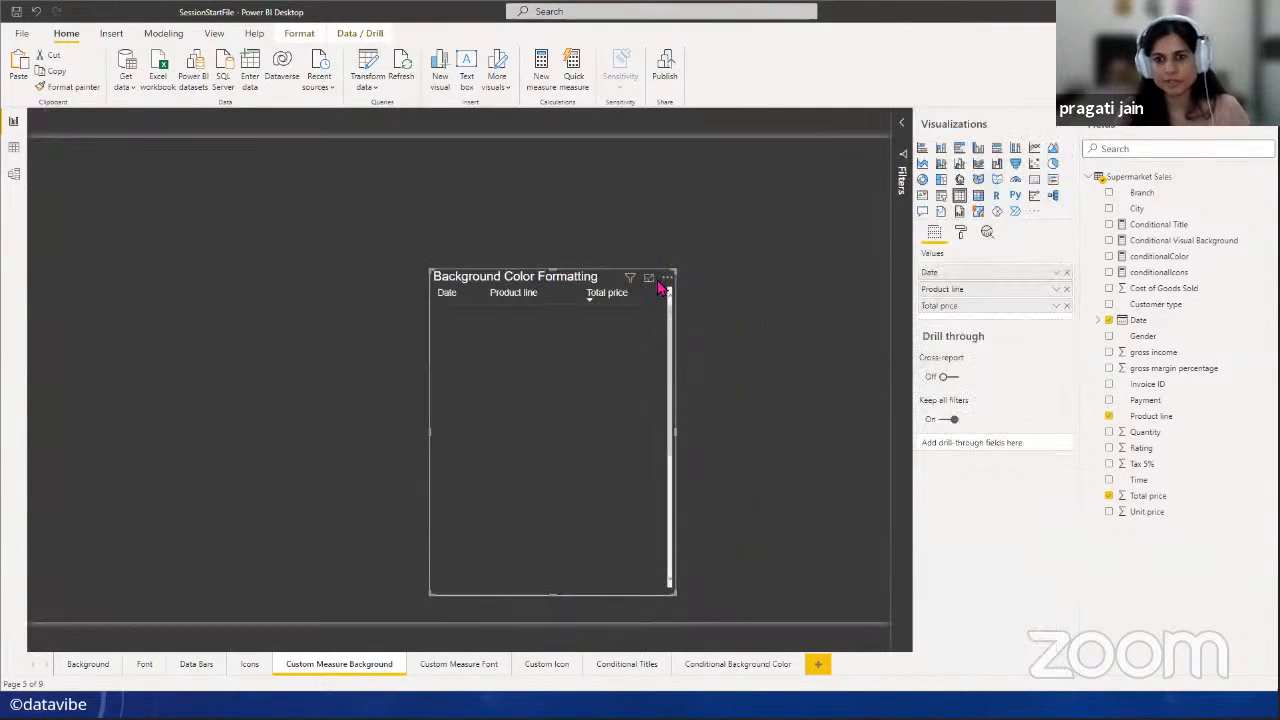
pyautogui.click(958, 235)
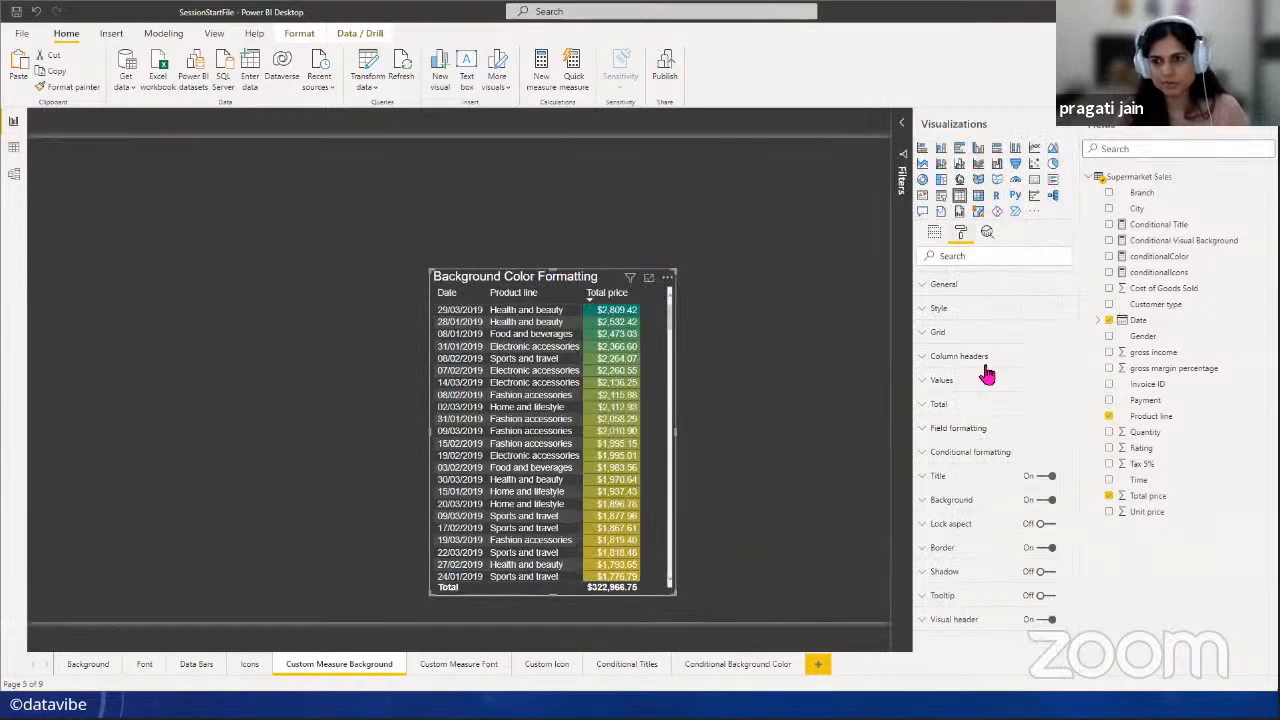
pyautogui.click(960, 451)
pyautogui.scroll(-2, 1023, 520)
pyautogui.scroll(-1, 1025, 519)
pyautogui.click(1052, 345)
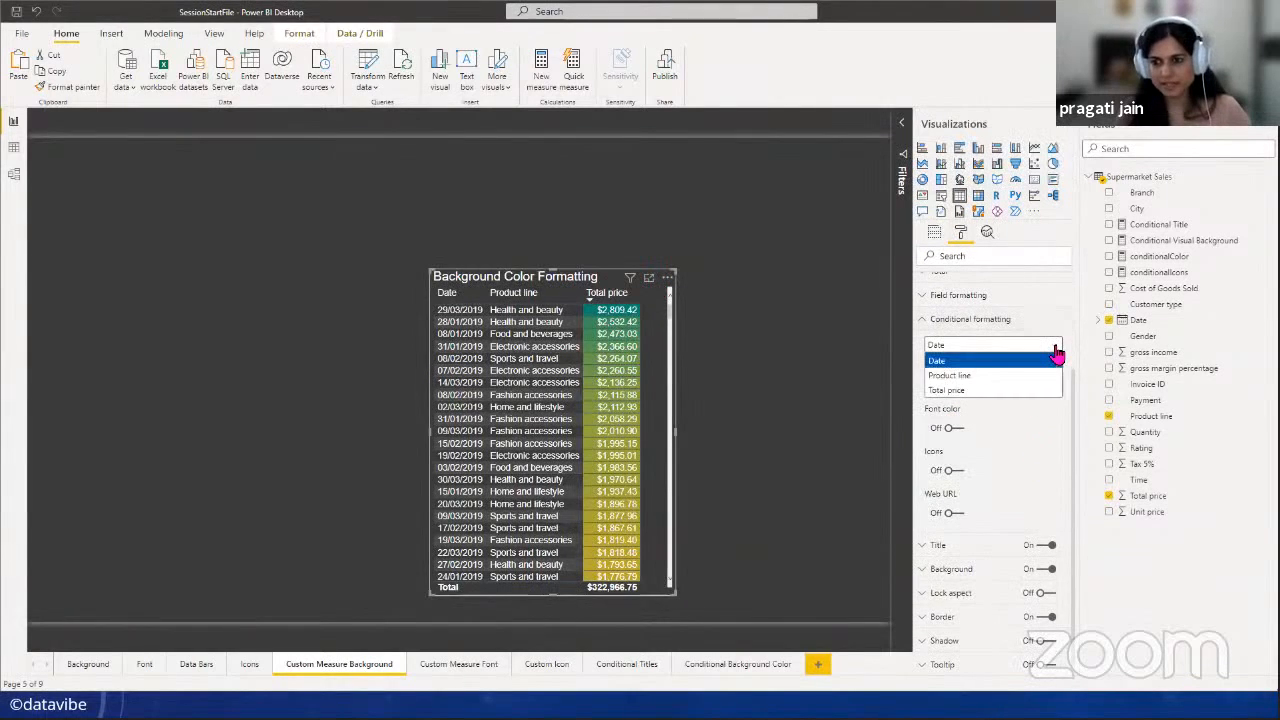
pyautogui.click(975, 391)
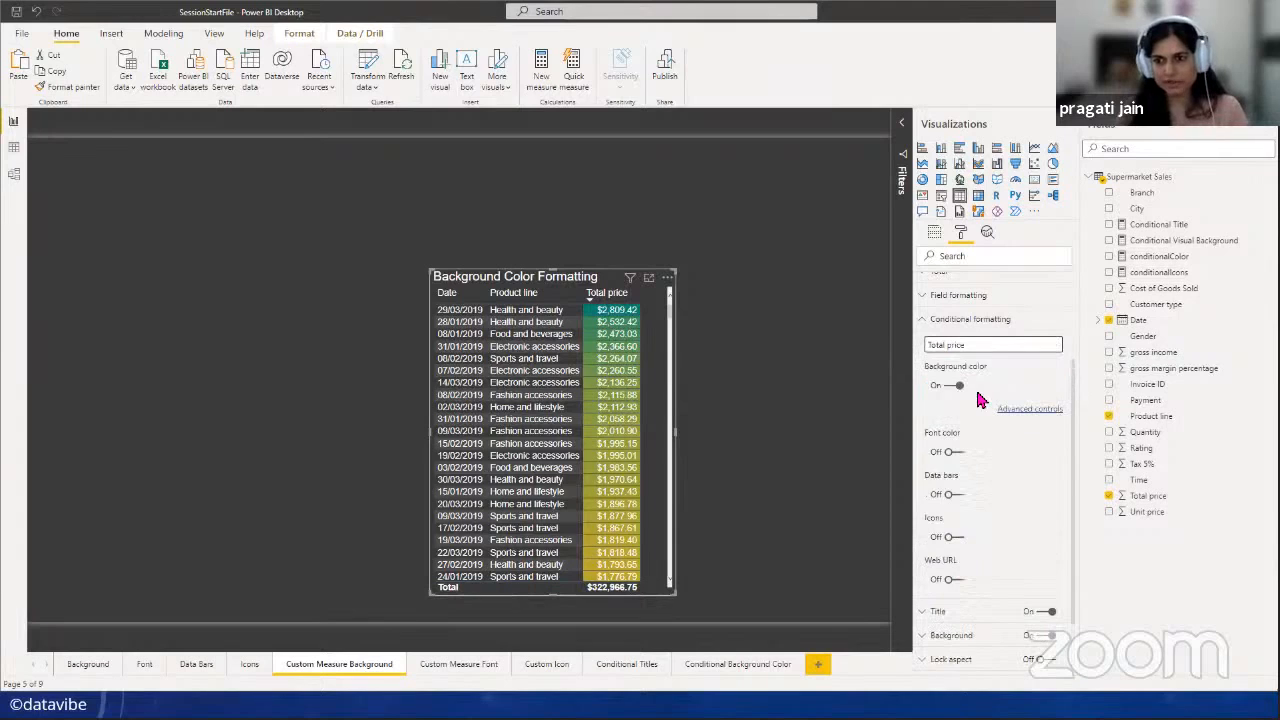
# - Examine the fields offered for formatting the Total price background color by Field value, and cancel without changes
pyautogui.click(1026, 409)
pyautogui.click(522, 213)
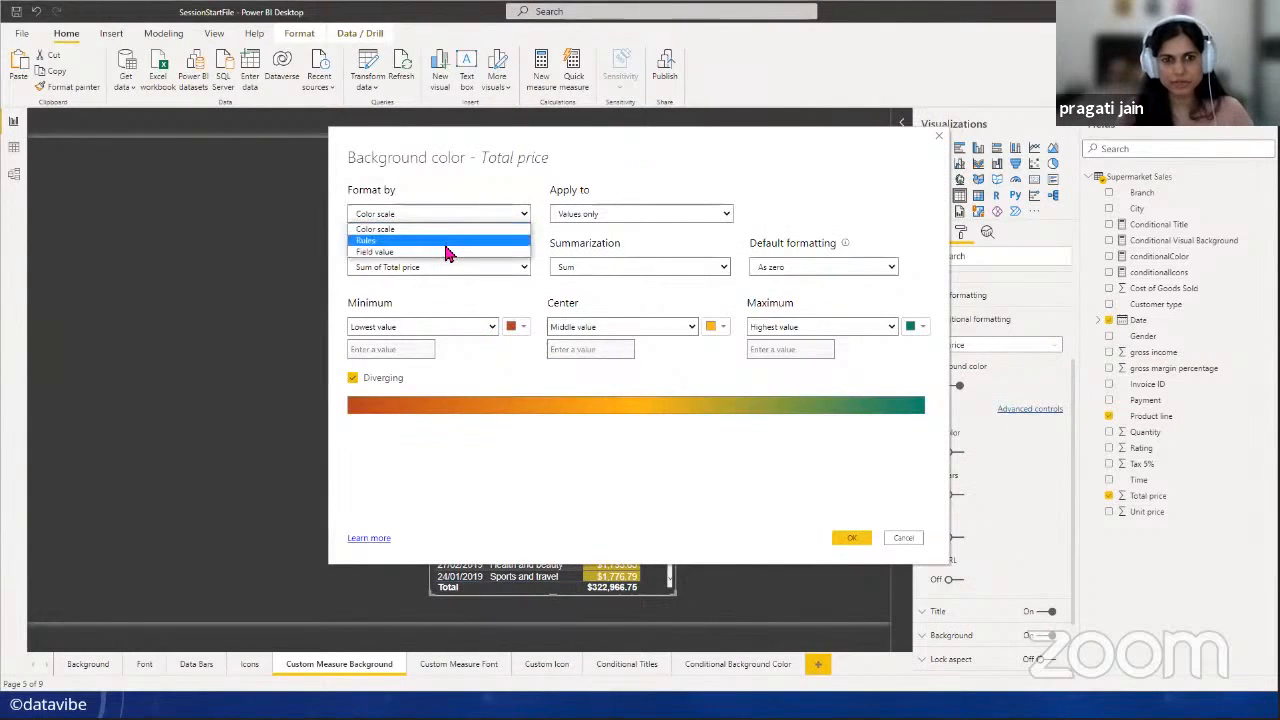
pyautogui.click(446, 262)
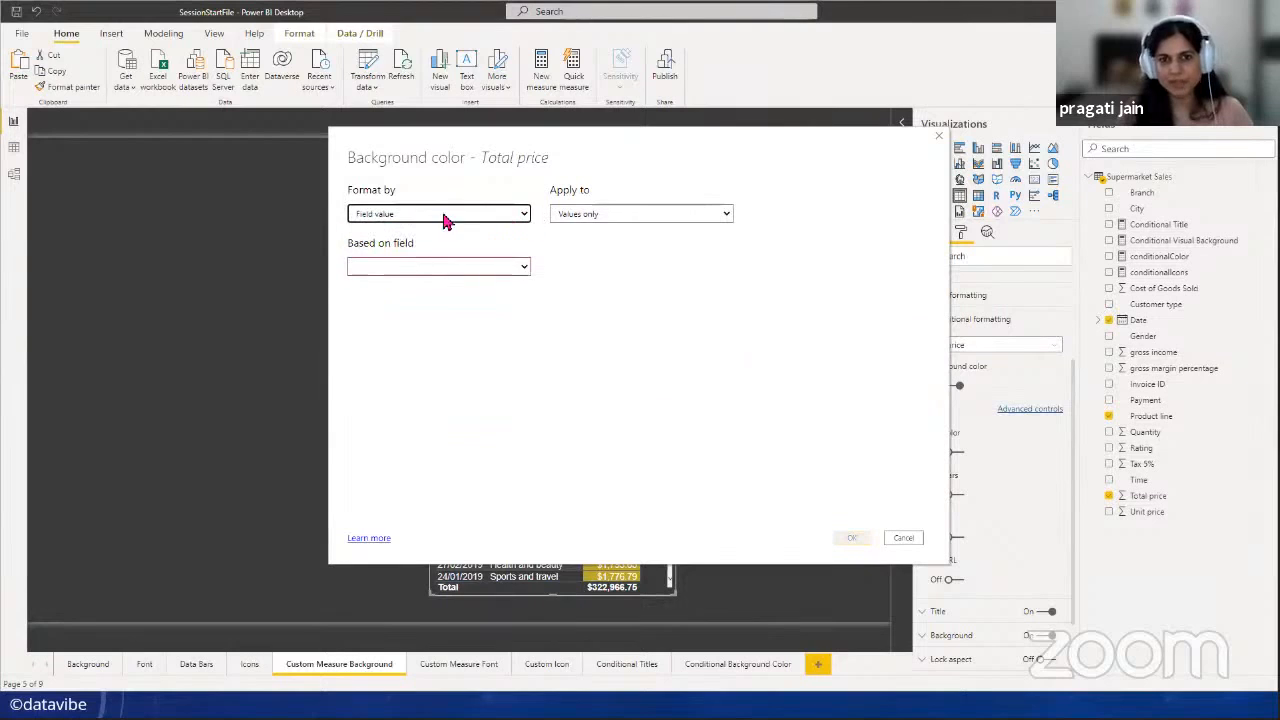
pyautogui.click(522, 269)
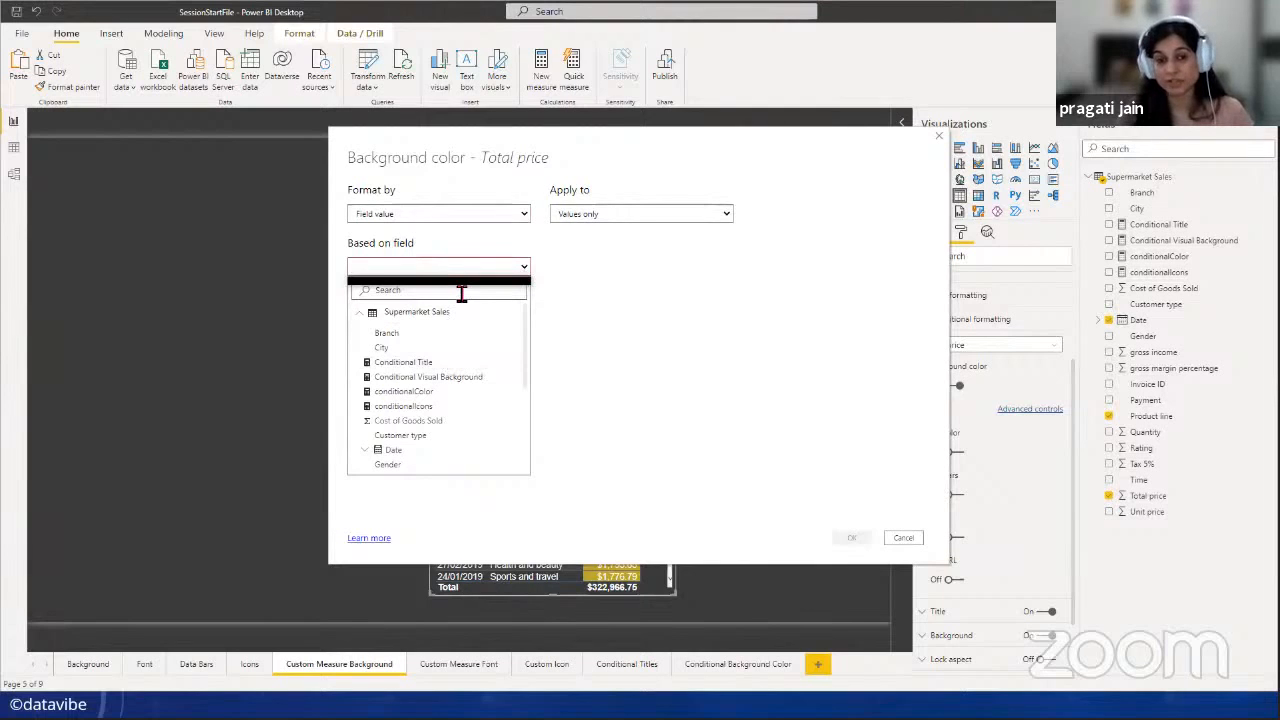
pyautogui.click(900, 538)
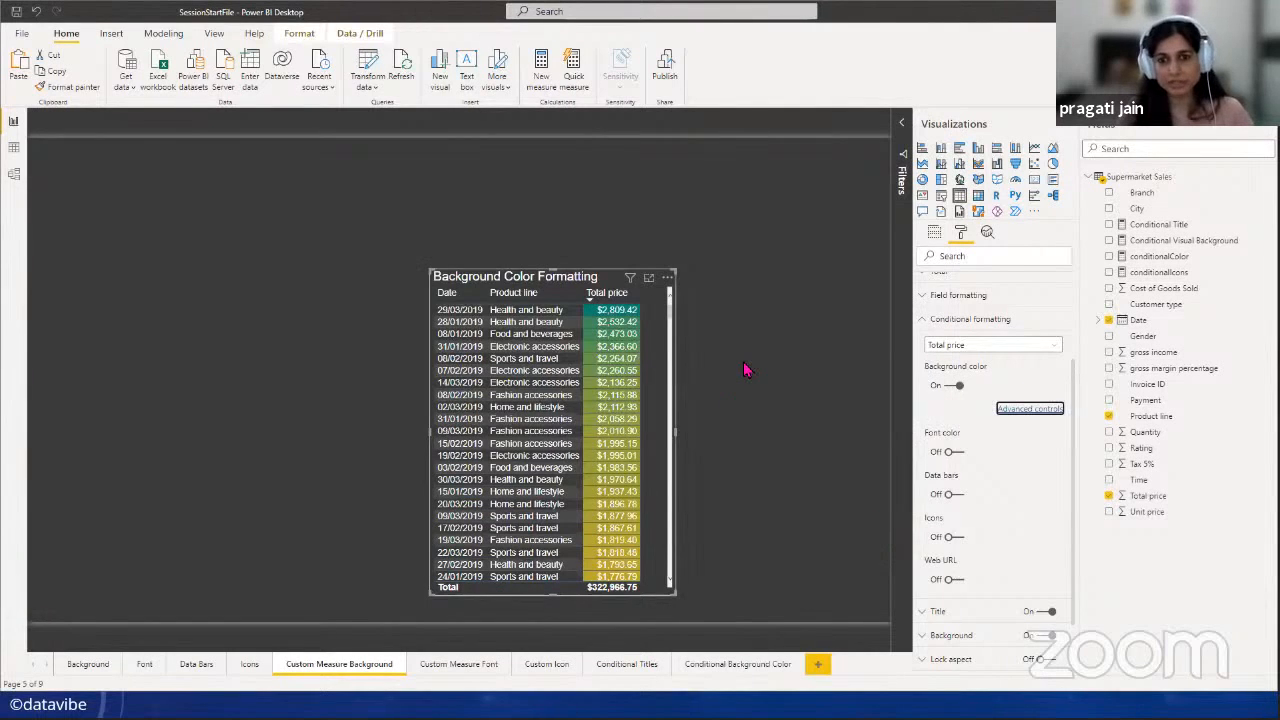
# - Review the formula of the conditionalColor measure, examining the hex color returned for each Total price range and the default color
pyautogui.click(574, 280)
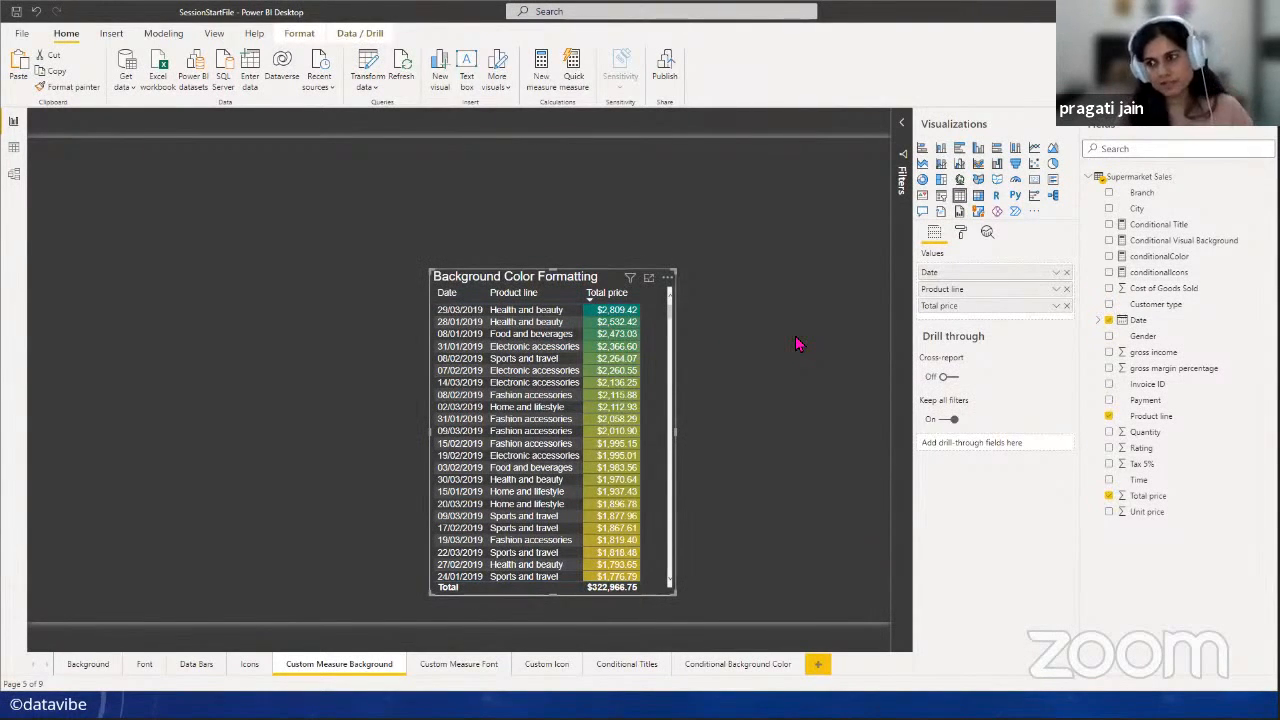
pyautogui.click(1181, 259)
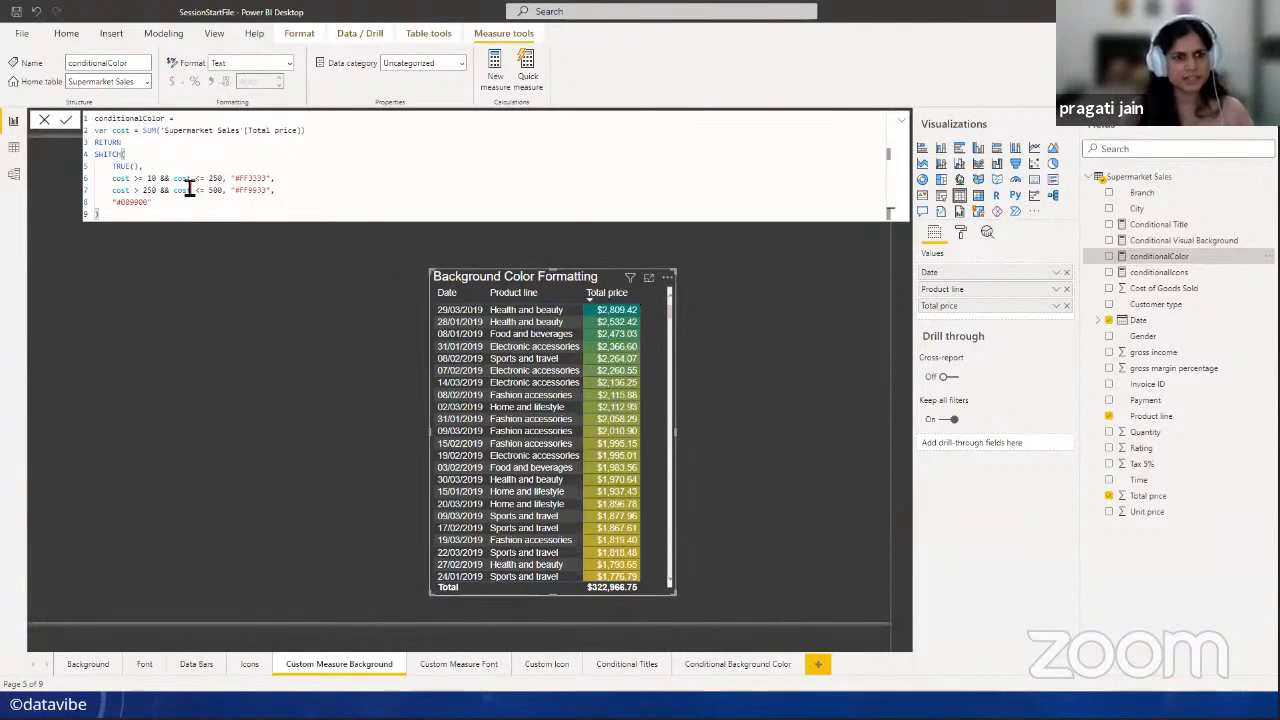
pyautogui.moveTo(233, 183); pyautogui.dragTo(271, 183)
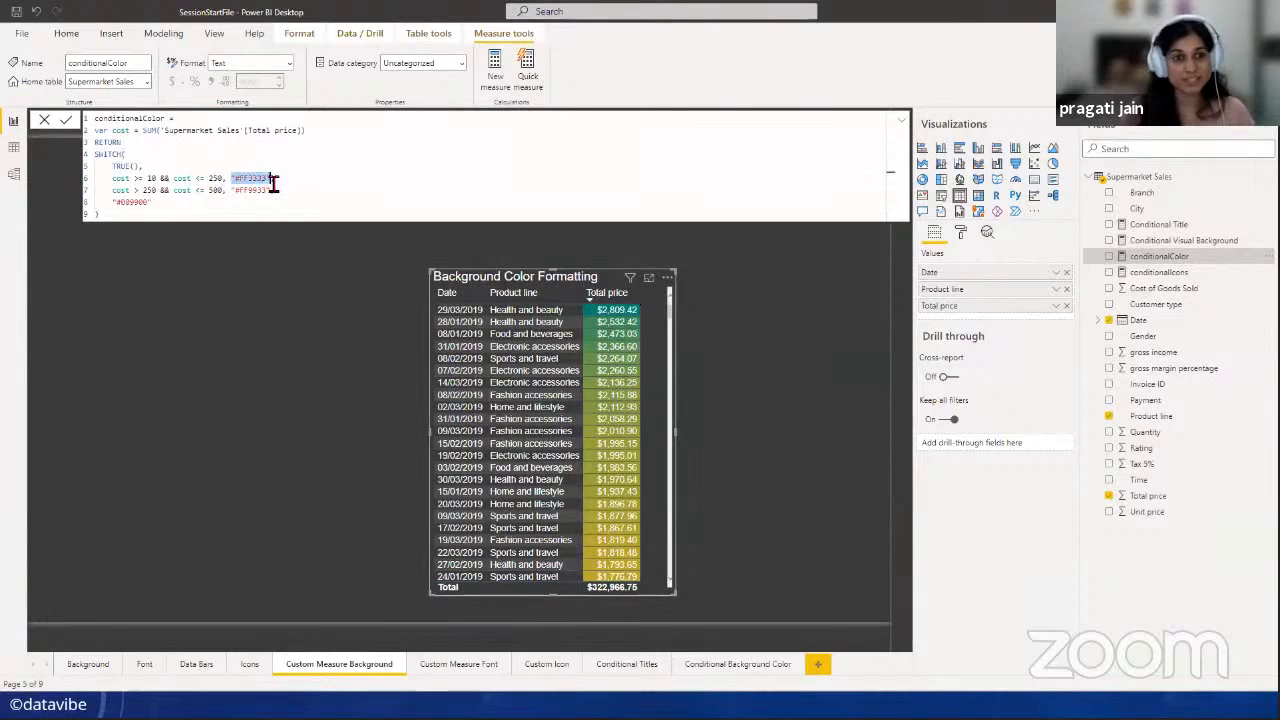
pyautogui.click(321, 184)
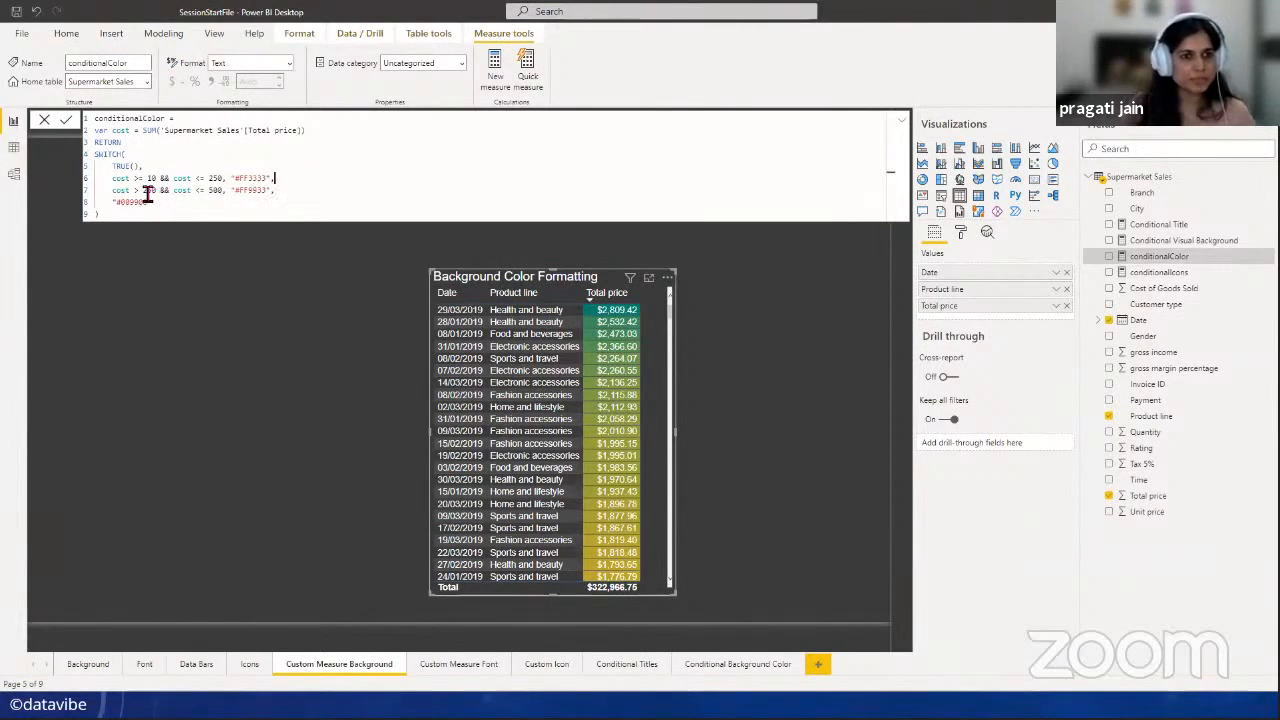
pyautogui.moveTo(147, 193); pyautogui.dragTo(279, 194)
pyautogui.click(239, 194)
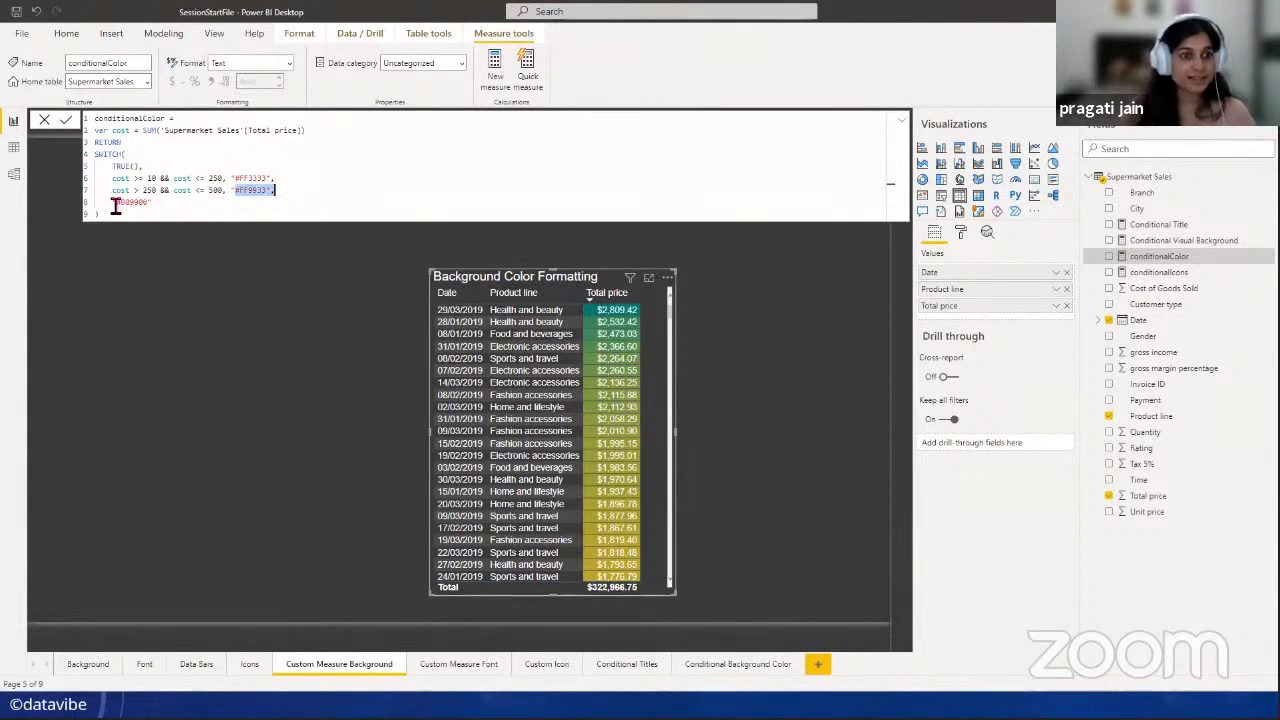
pyautogui.moveTo(113, 201); pyautogui.dragTo(157, 204)
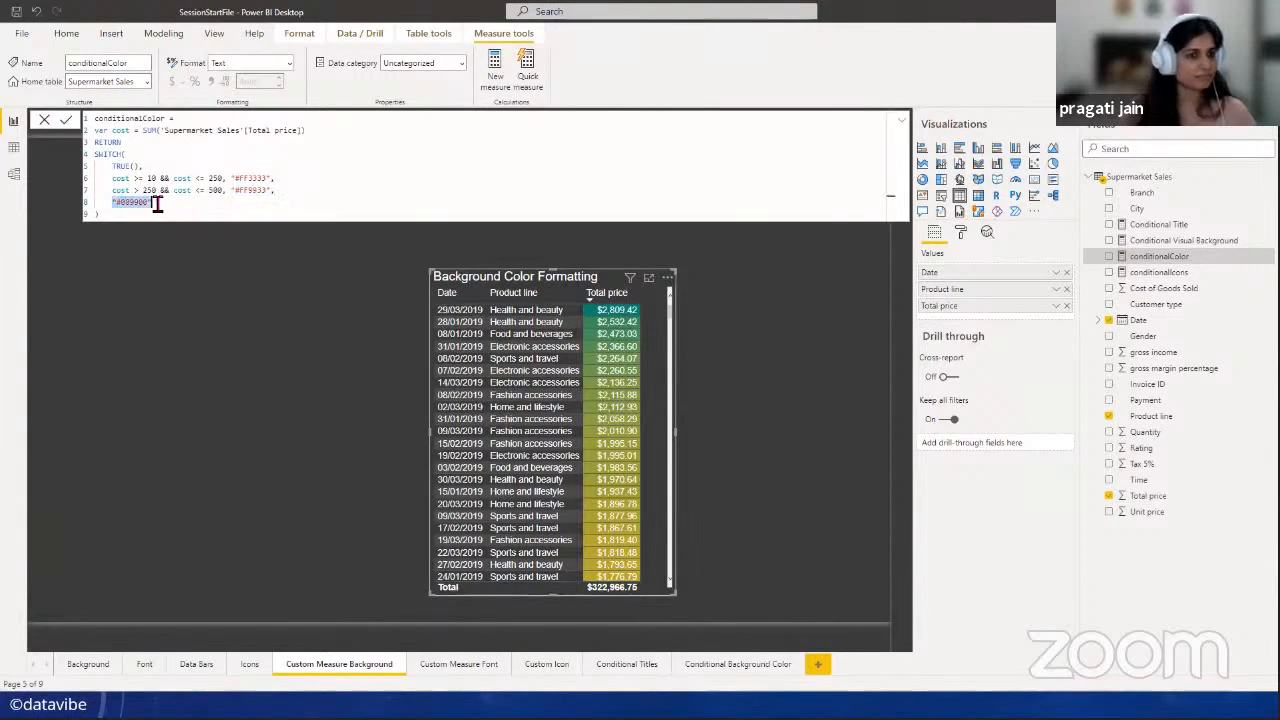
pyautogui.click(295, 202)
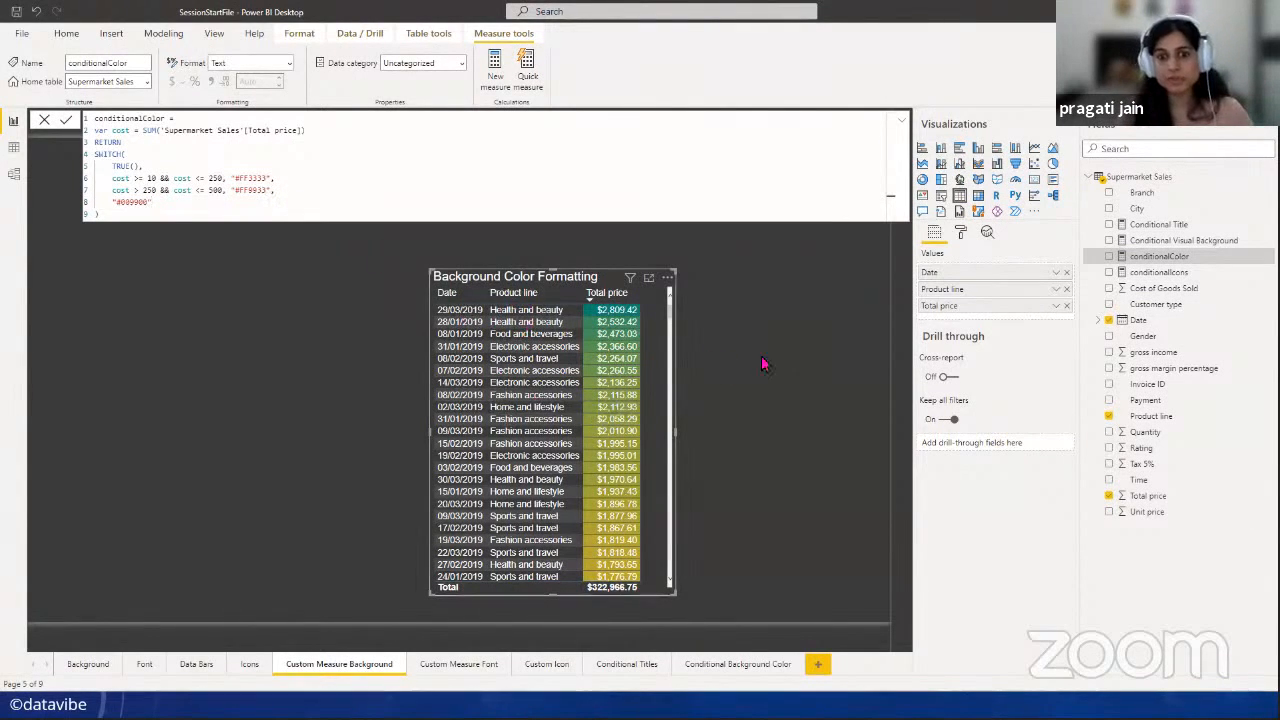
# - Examine the Rules format option for the Total price background color of the "Background Color Formatting" table, and cancel without changes
pyautogui.click(960, 234)
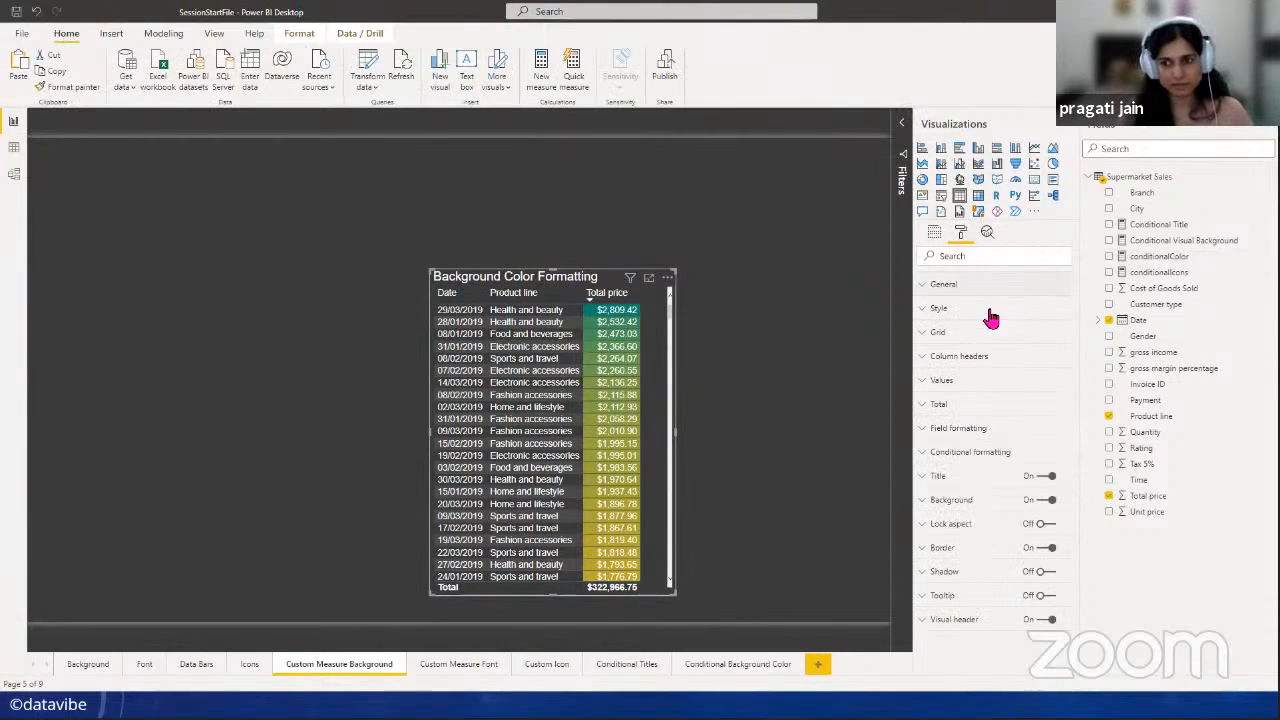
pyautogui.click(968, 455)
pyautogui.scroll(-3, 1051, 571)
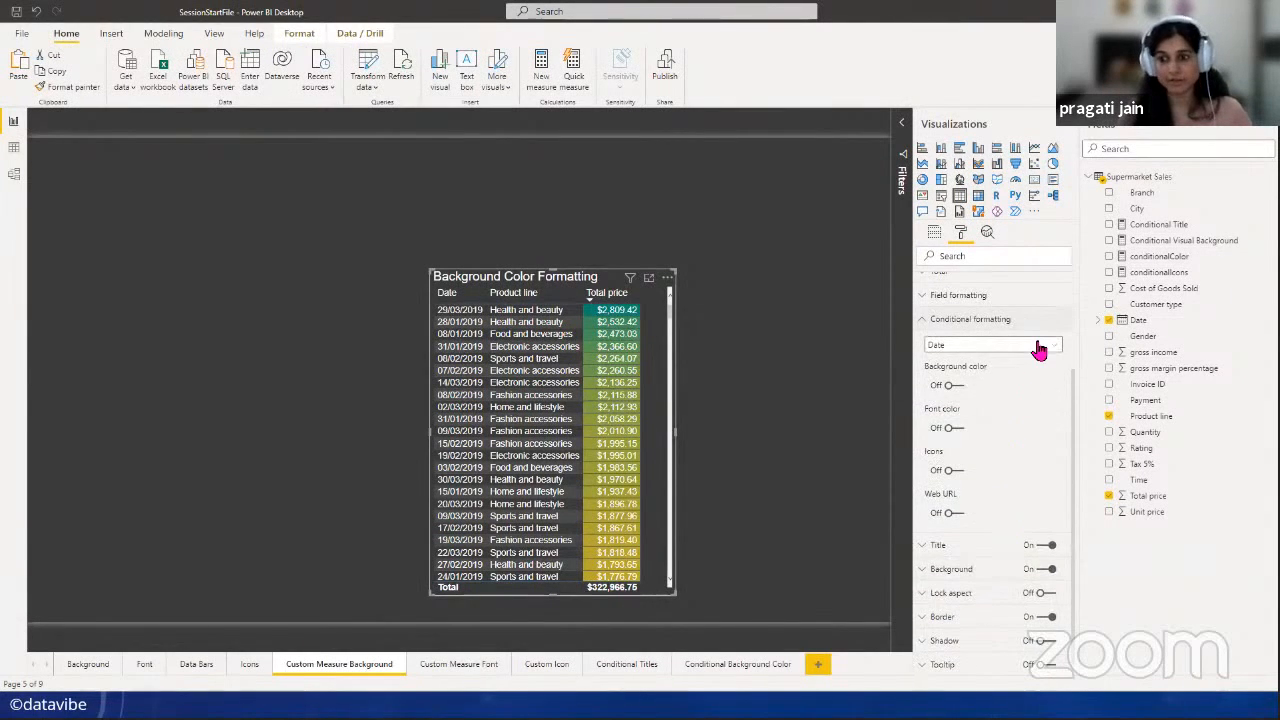
pyautogui.click(1038, 345)
pyautogui.click(988, 391)
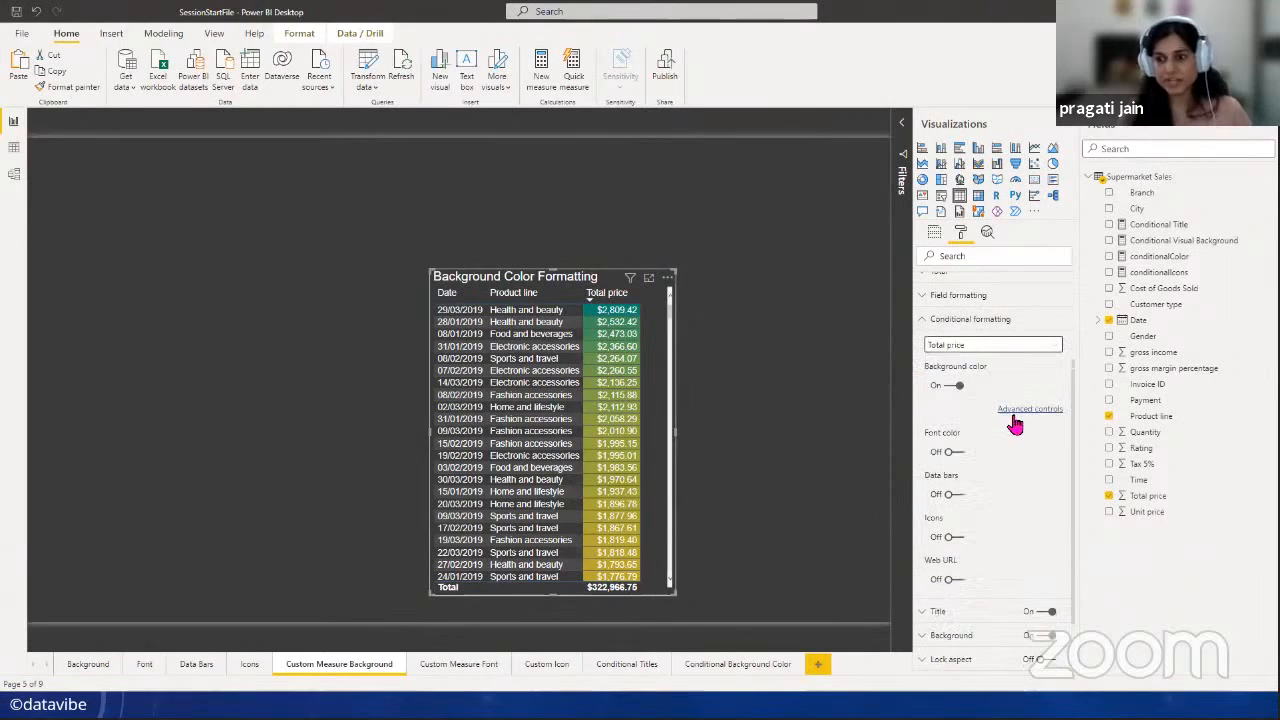
pyautogui.click(1012, 412)
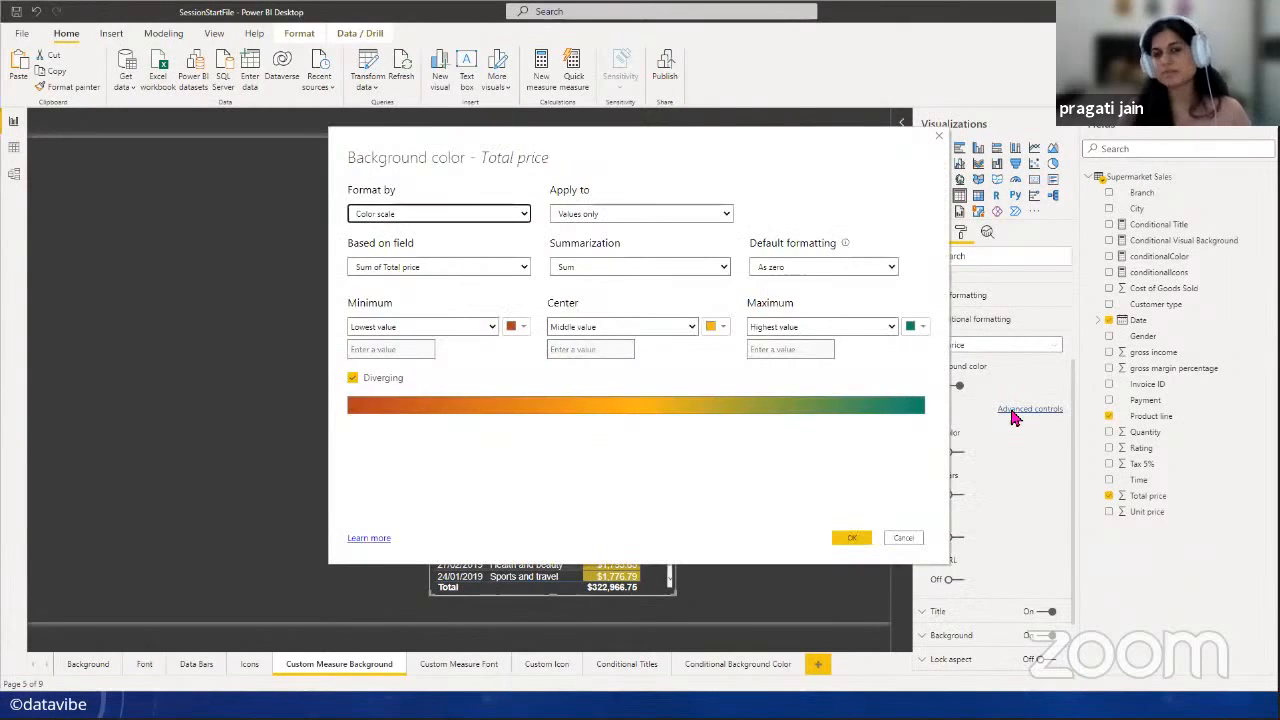
pyautogui.click(523, 213)
pyautogui.click(432, 241)
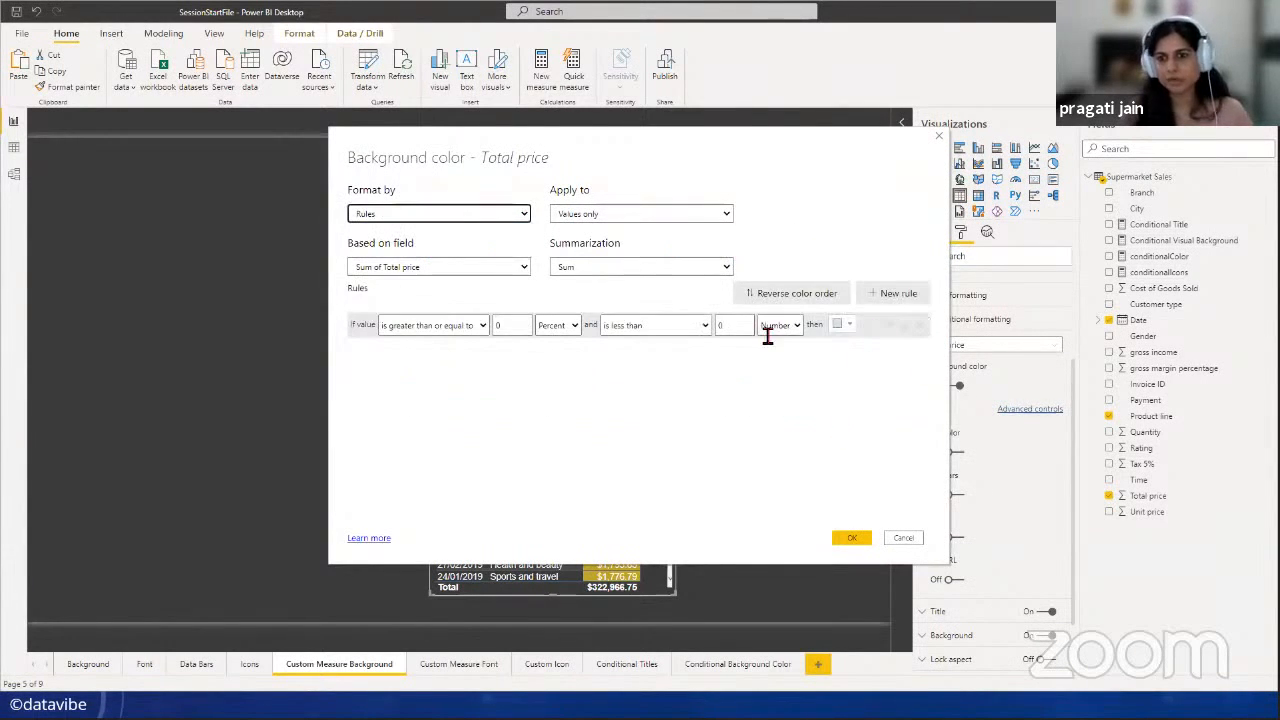
pyautogui.click(900, 537)
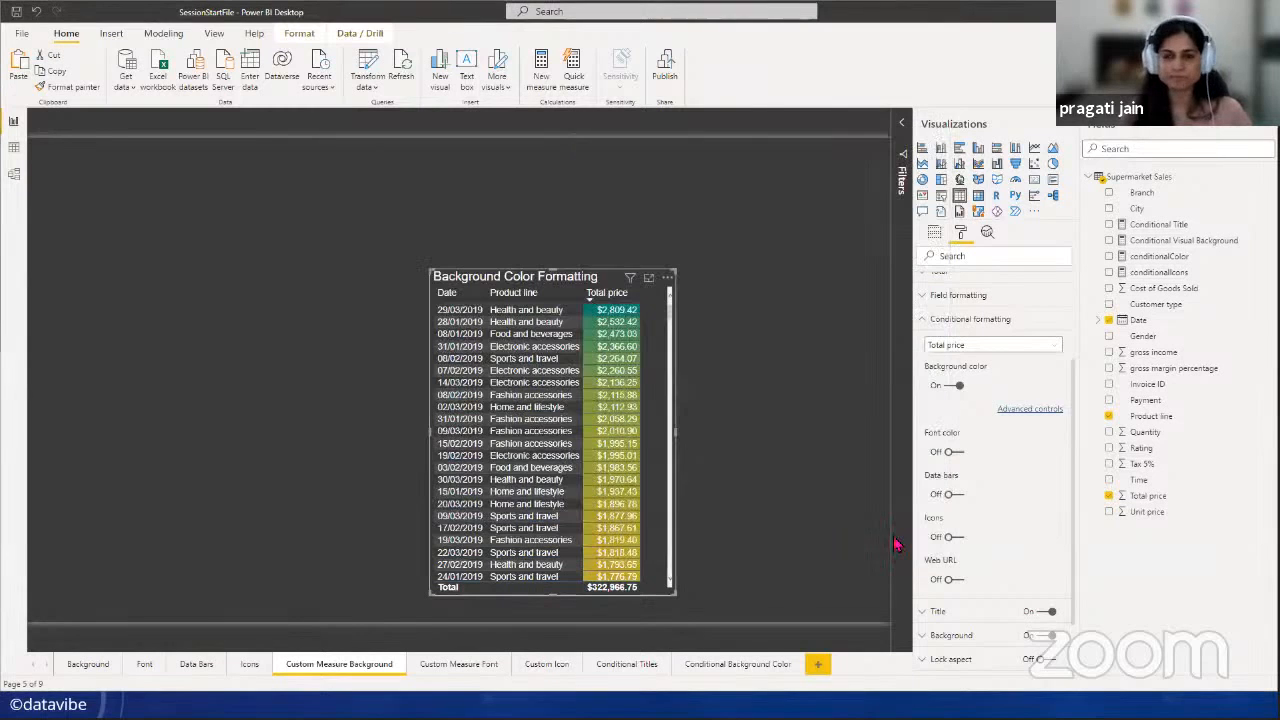
# - Reopen the conditionalColor measure and compare its two SWITCH range conditions with the fallback color on the last line
pyautogui.click(1173, 258)
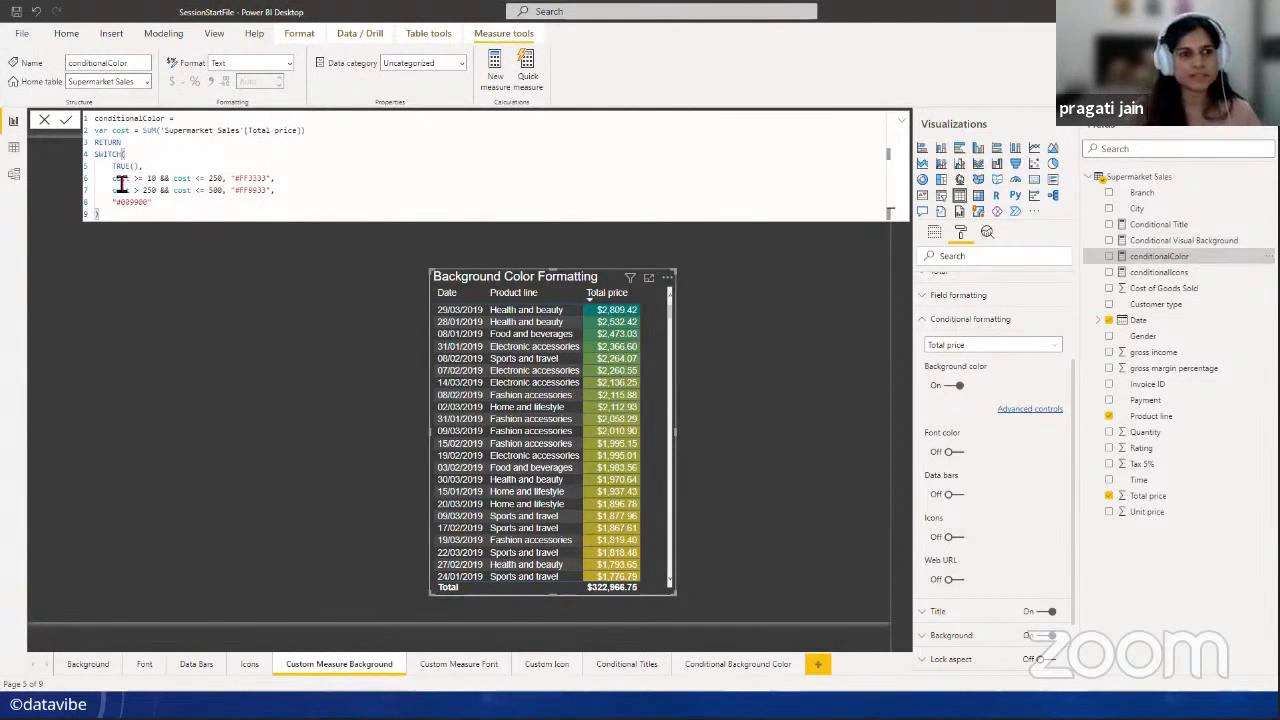
pyautogui.moveTo(114, 180); pyautogui.dragTo(166, 209)
pyautogui.click(191, 213)
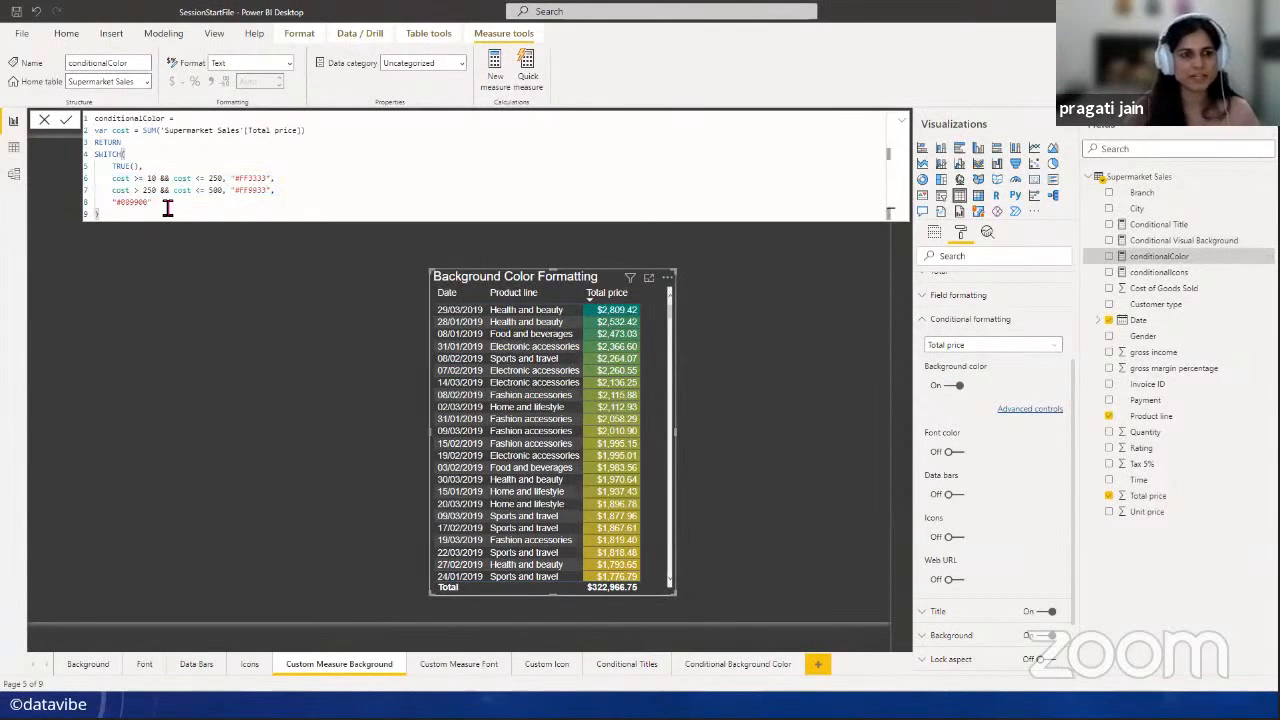
pyautogui.click(168, 208)
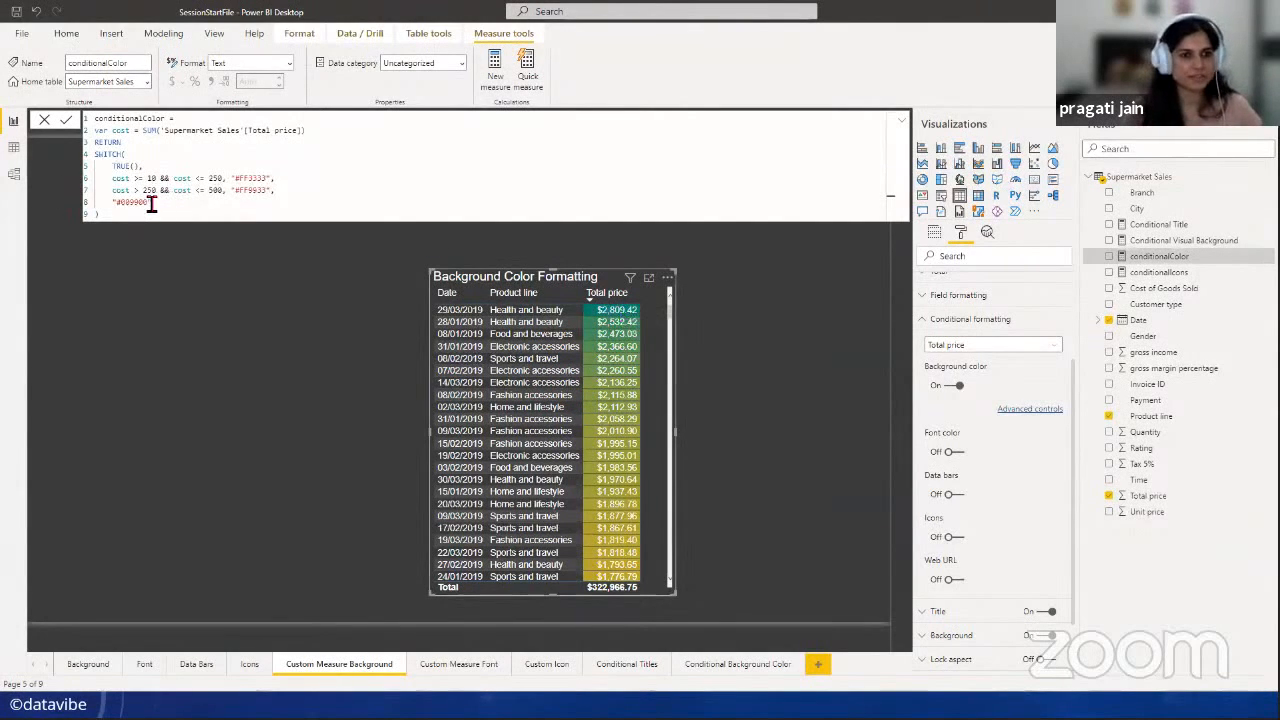
pyautogui.moveTo(150, 203); pyautogui.dragTo(112, 202)
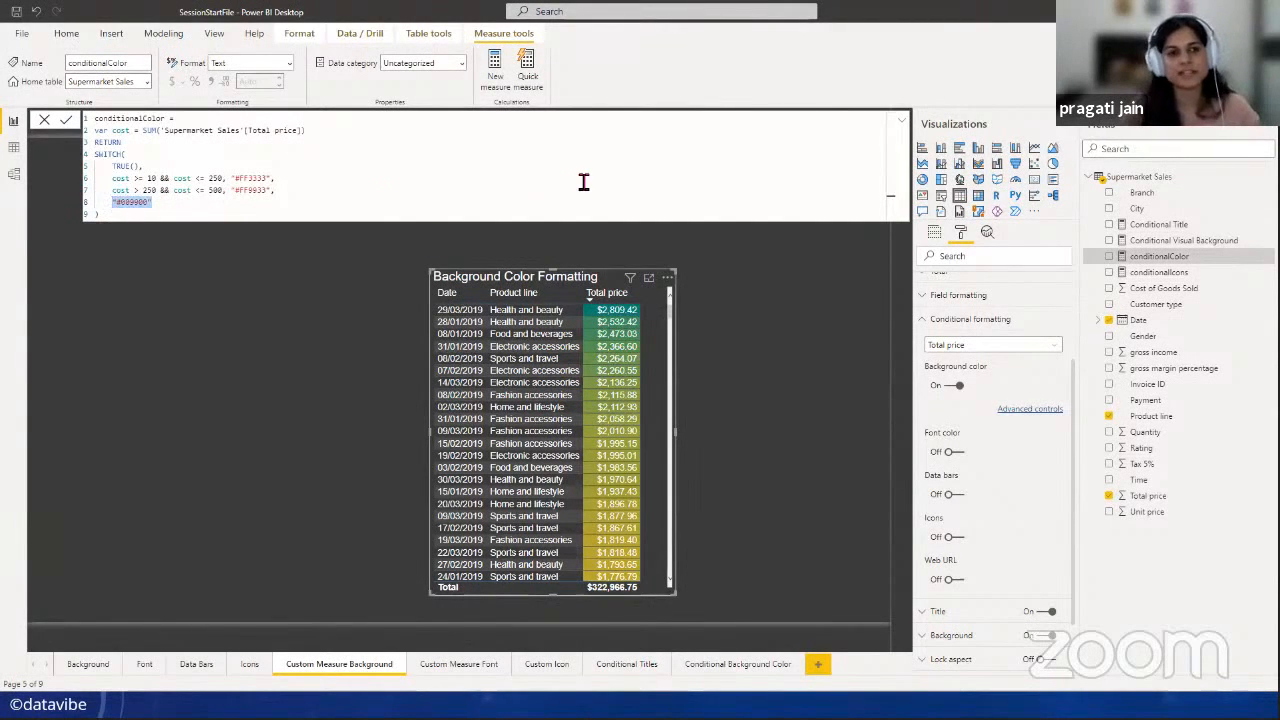
pyautogui.moveTo(112, 178); pyautogui.dragTo(303, 190)
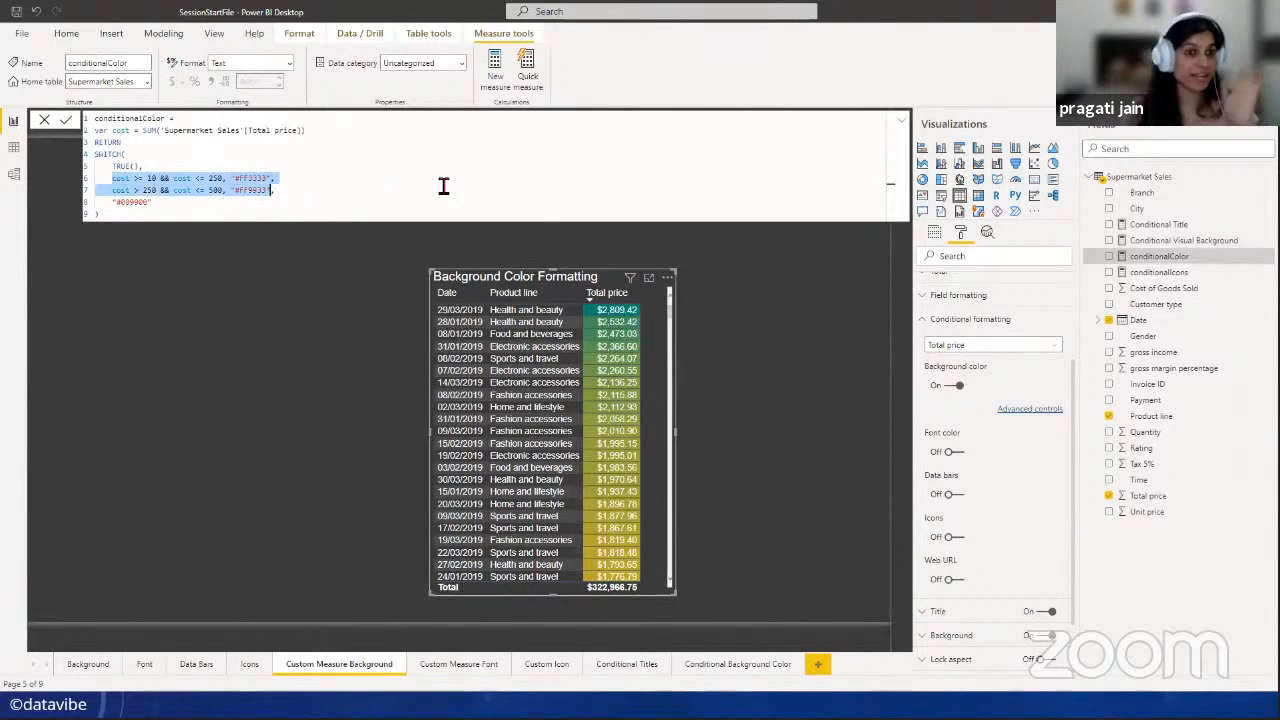
pyautogui.moveTo(157, 203); pyautogui.dragTo(118, 206)
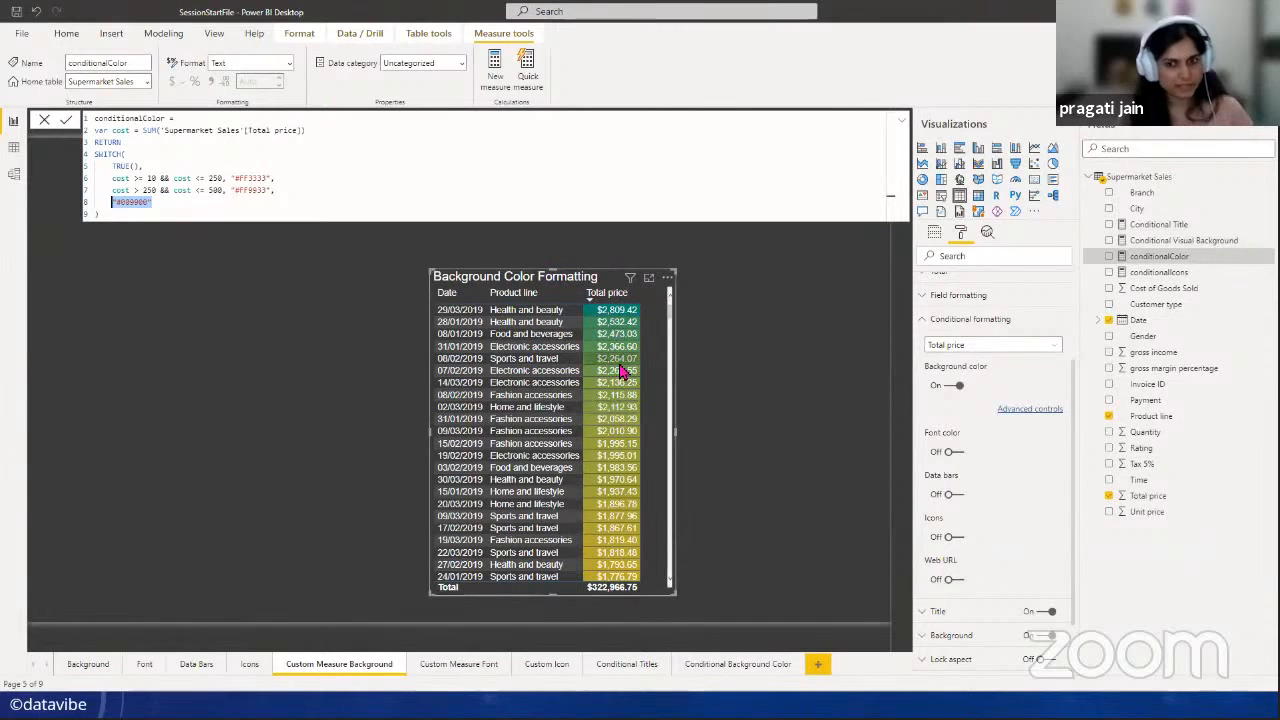
# - Format the Total price background color by Field value based on the conditionalColor measure, and move the table up and to the left on the canvas
pyautogui.click(530, 281)
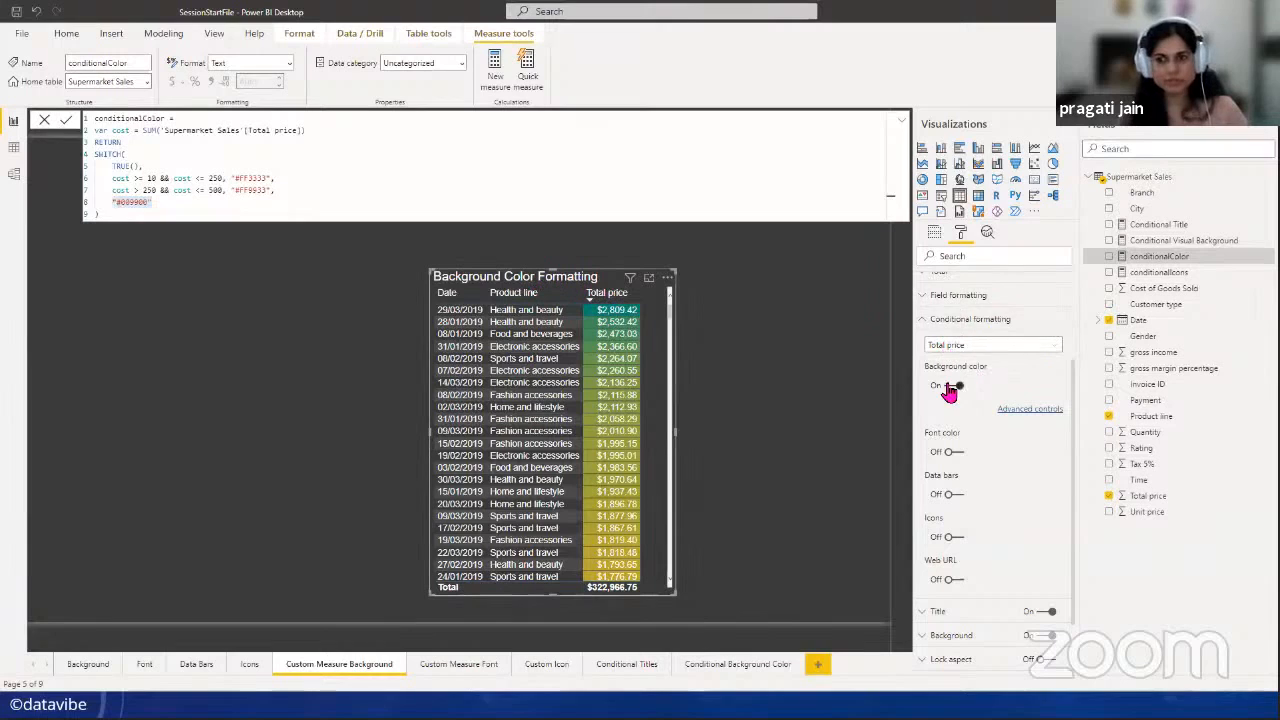
pyautogui.click(1018, 412)
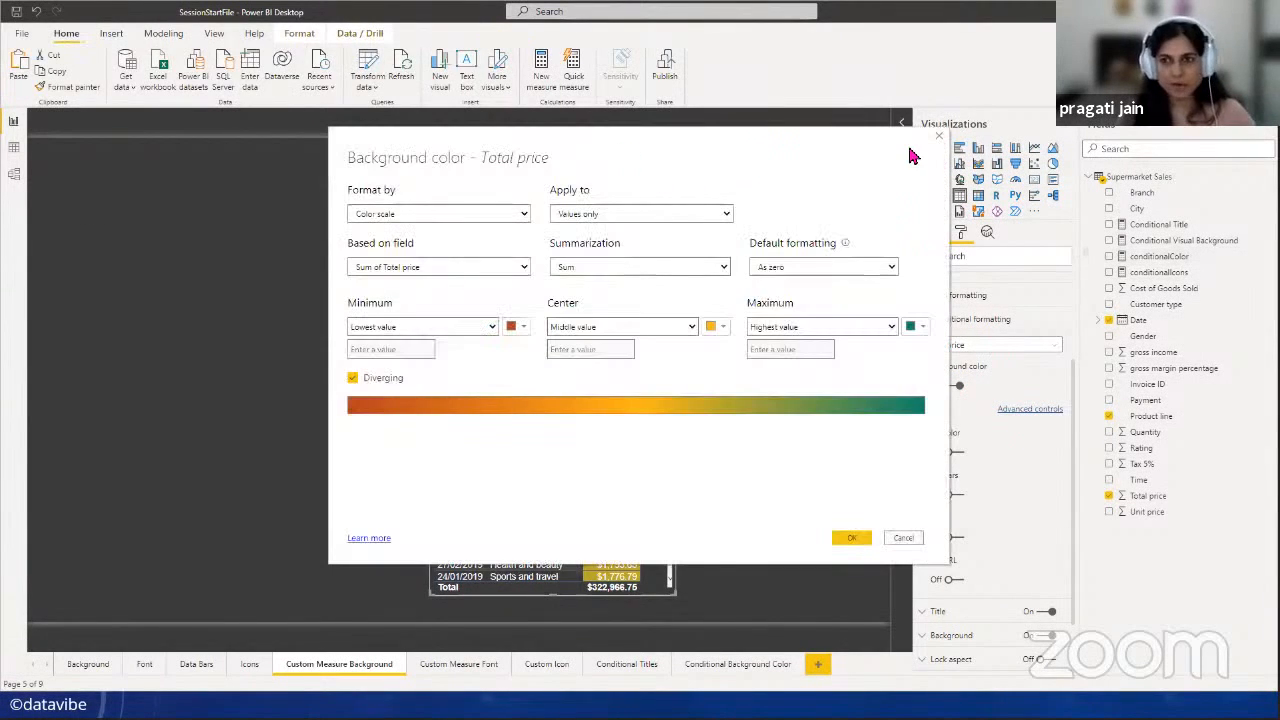
pyautogui.moveTo(549, 151); pyautogui.dragTo(835, 136)
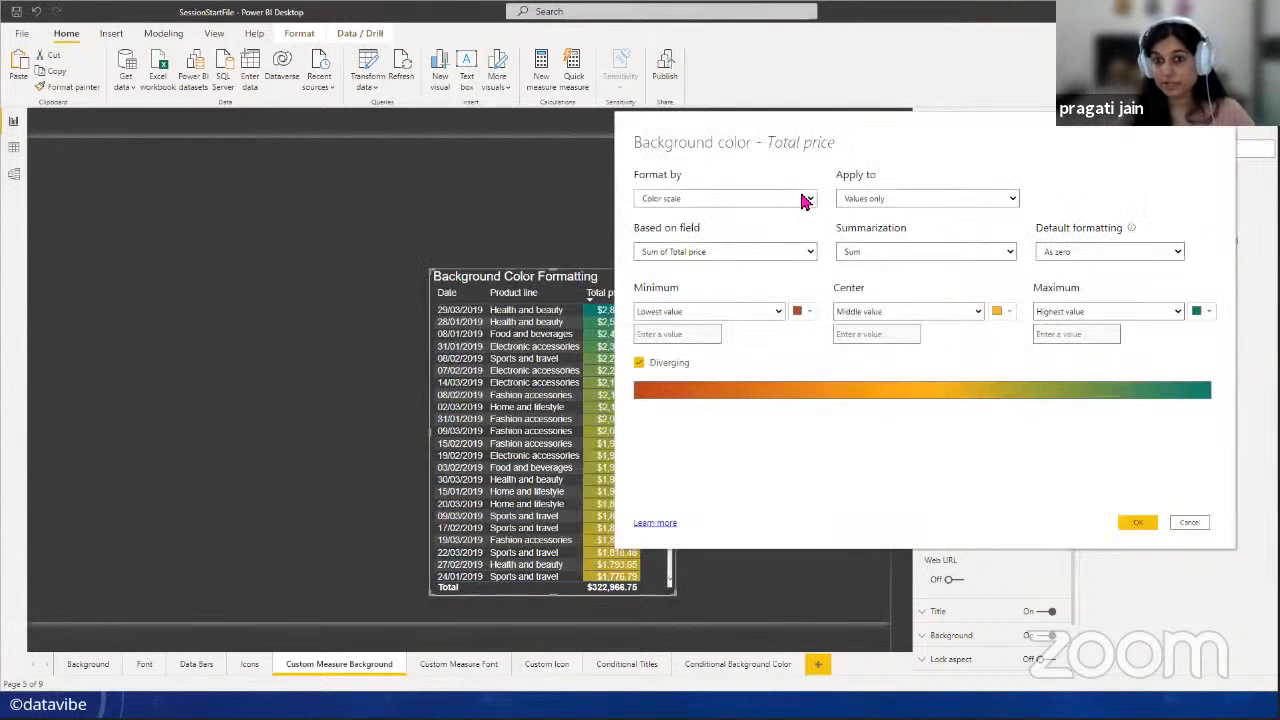
pyautogui.click(805, 200)
pyautogui.click(766, 236)
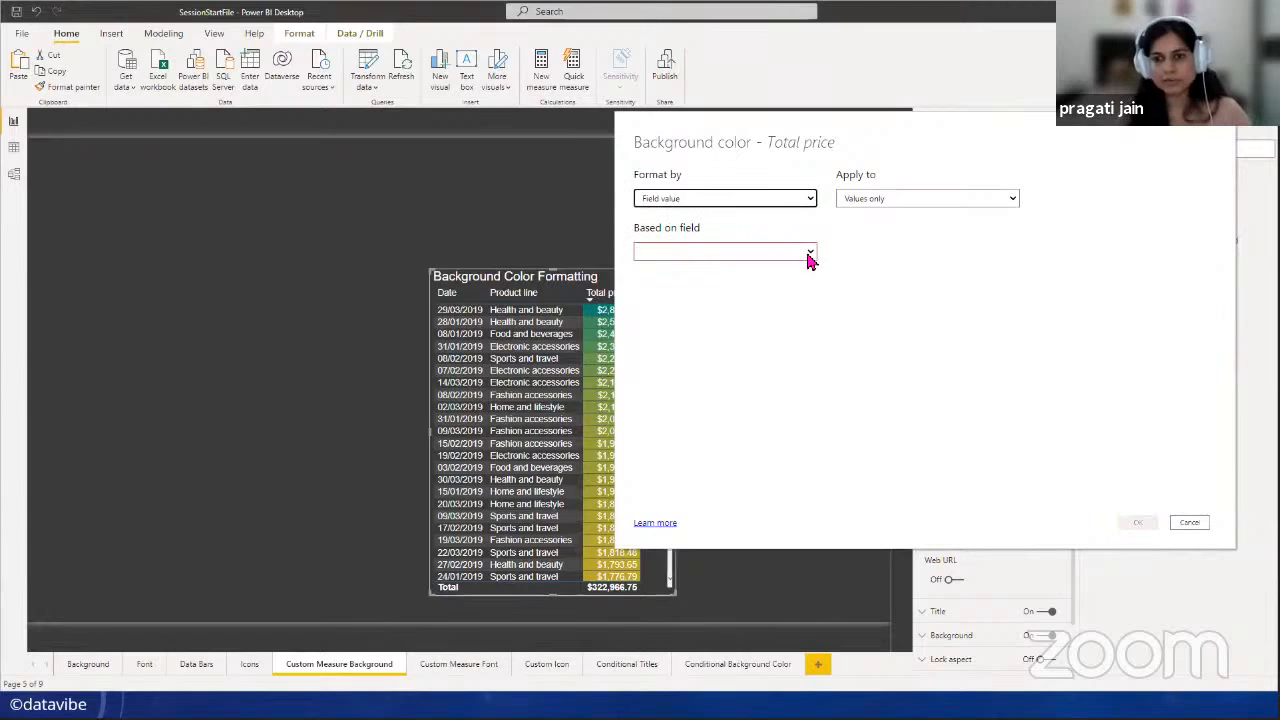
pyautogui.click(808, 253)
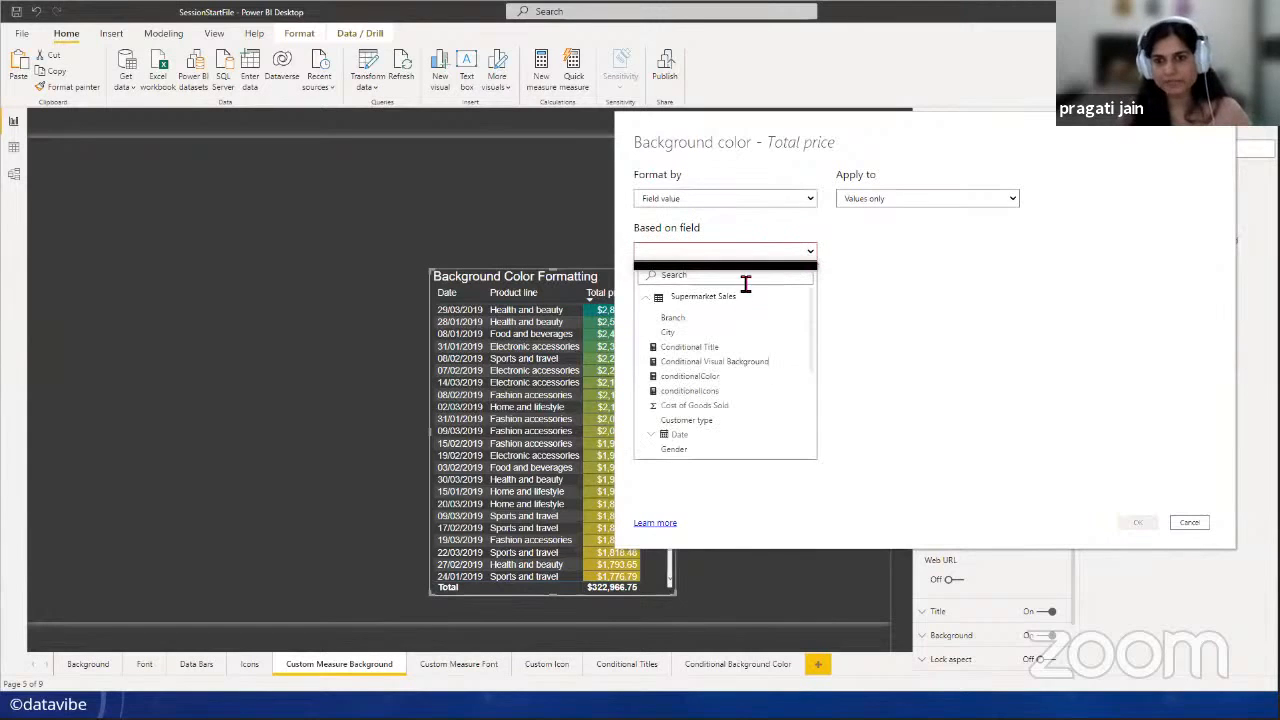
pyautogui.click(750, 378)
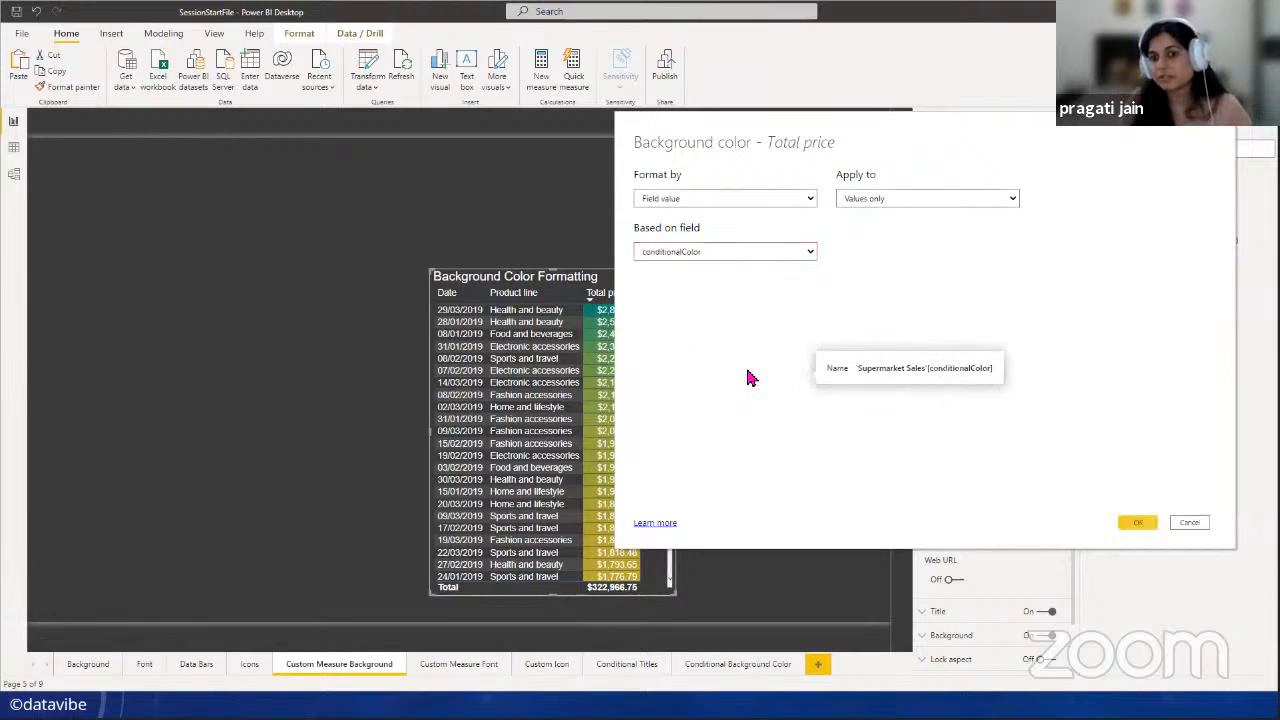
pyautogui.click(1135, 522)
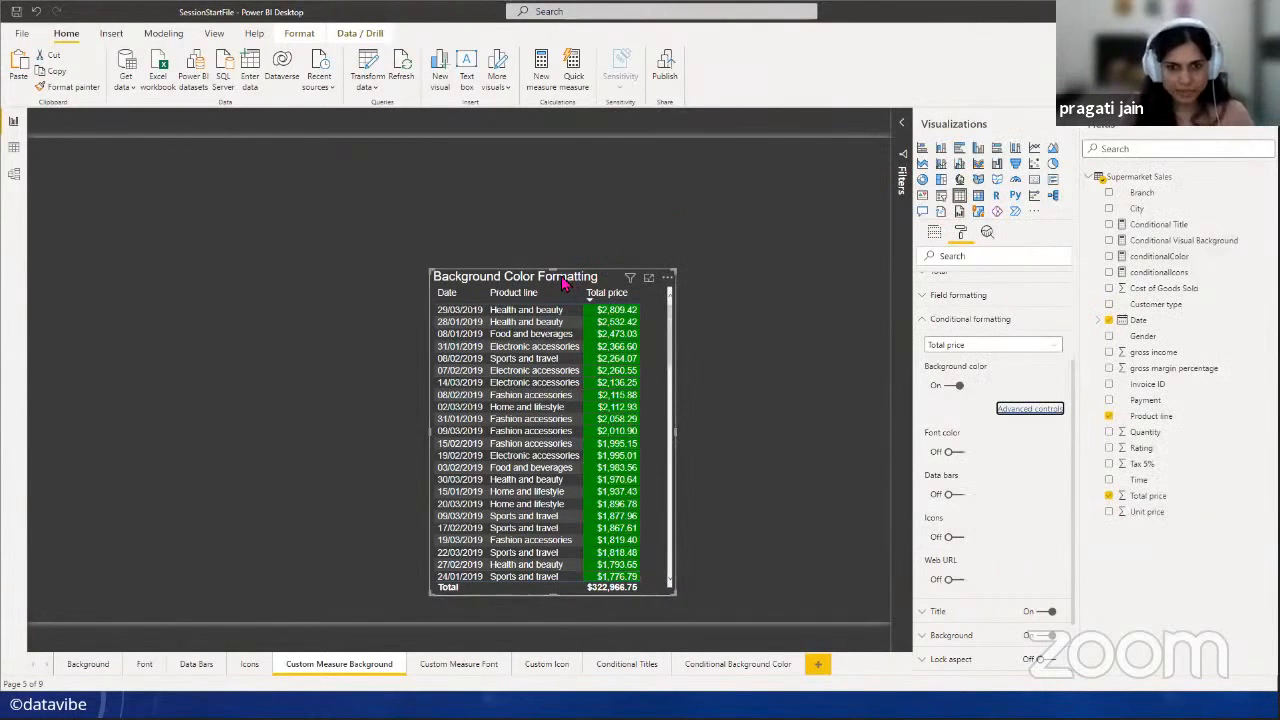
pyautogui.moveTo(565, 282); pyautogui.dragTo(471, 216)
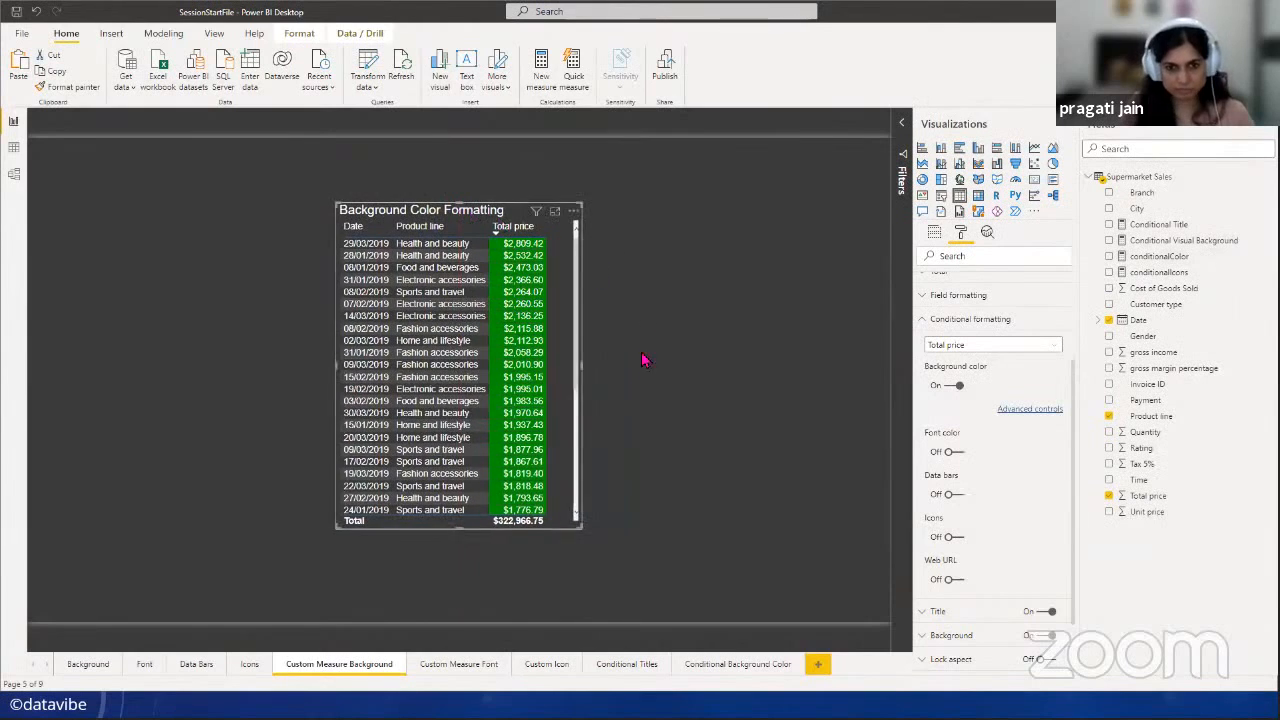
# - Show the "Background Color Formatting" table in focus mode, sorting it by Date and back to Total price in descending order
pyautogui.click(555, 211)
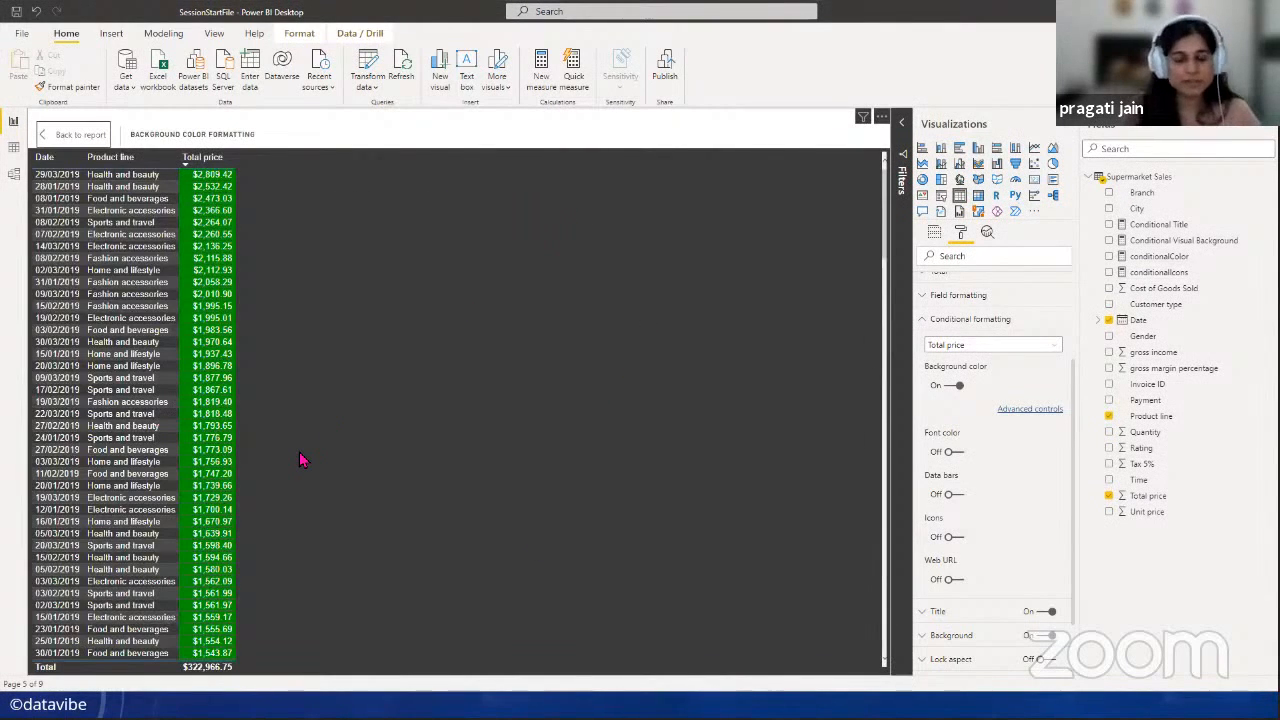
pyautogui.click(47, 159)
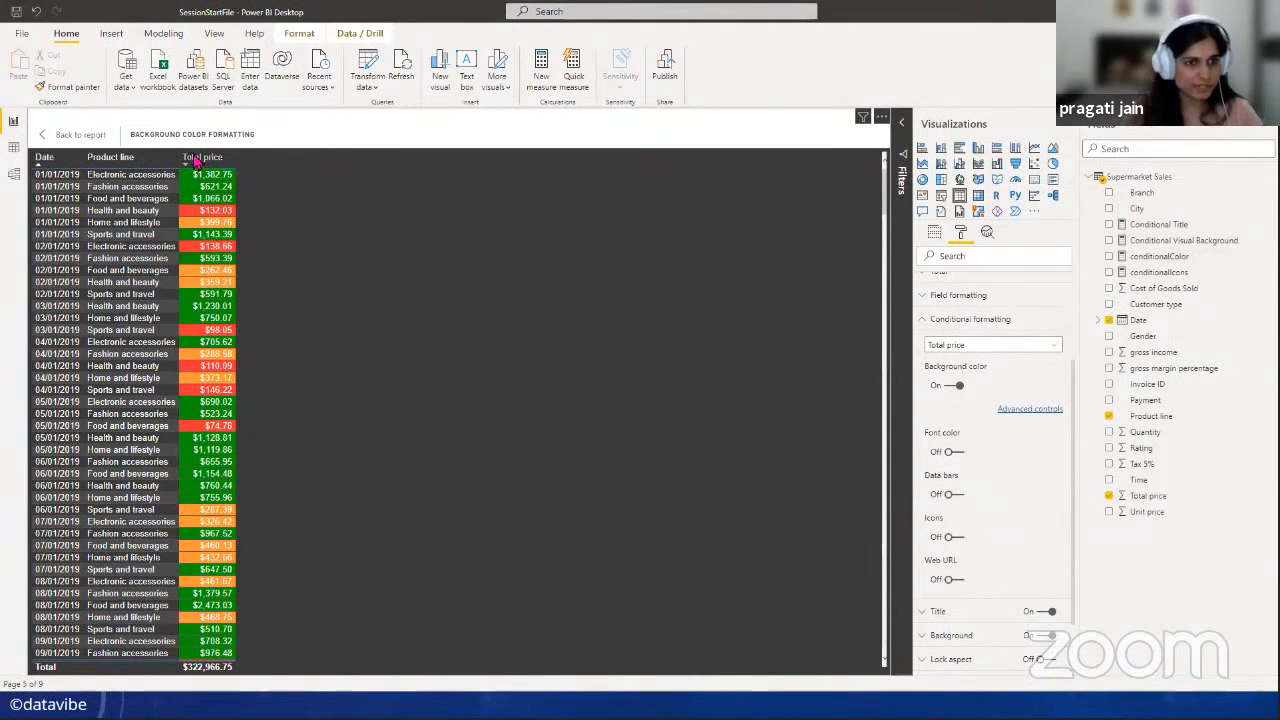
pyautogui.click(200, 157)
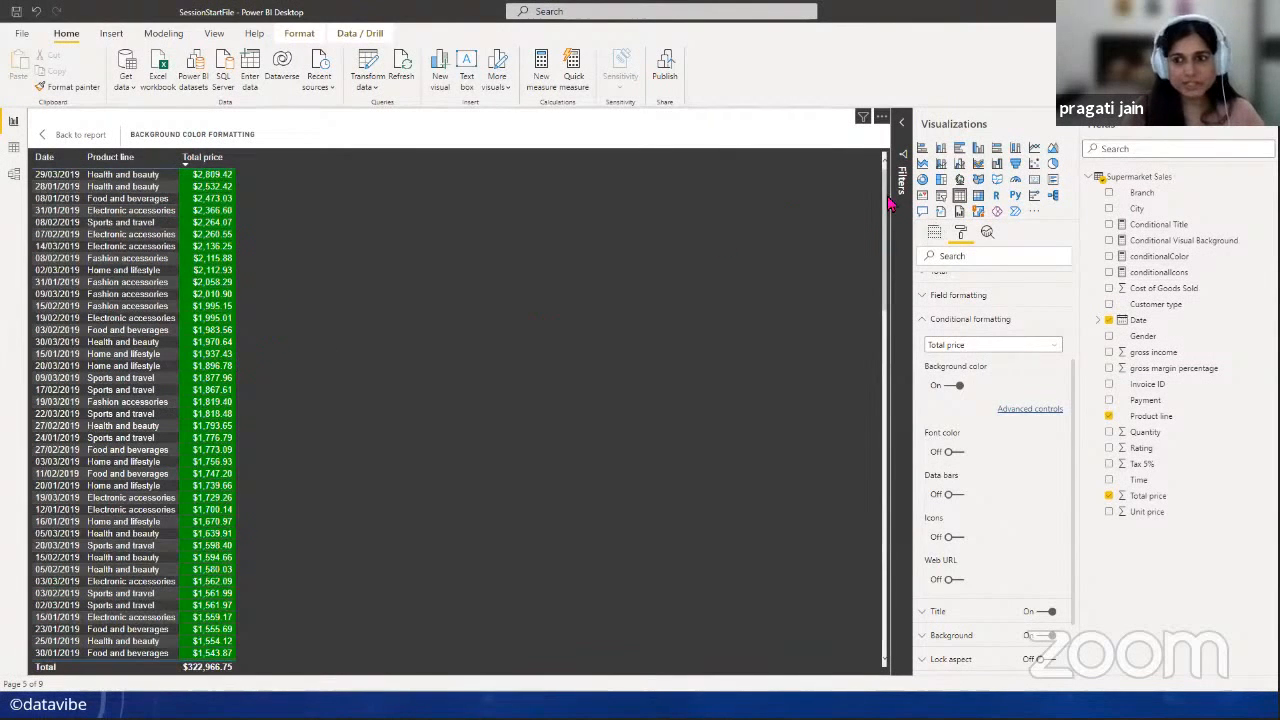
# - Examine the Total price background colors down to the lowest values and back up across the 250 and 500 thresholds
pyautogui.moveTo(888, 205); pyautogui.dragTo(890, 684)
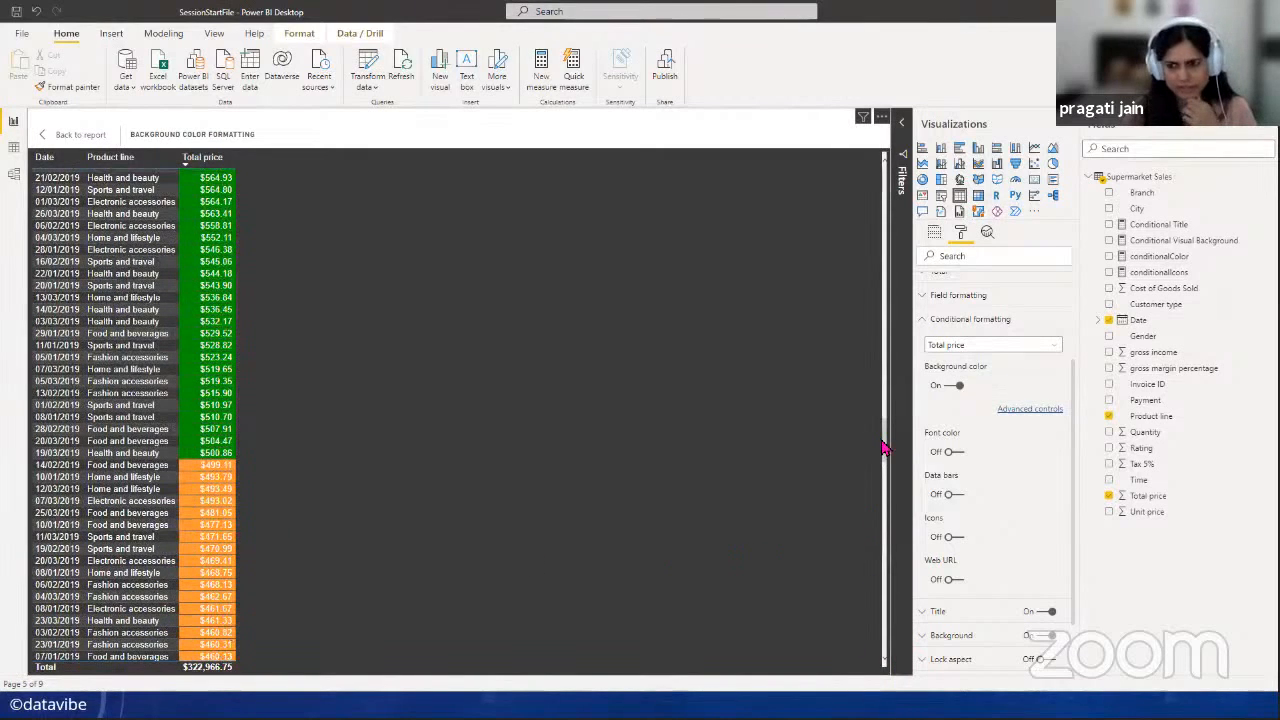
pyautogui.moveTo(886, 511); pyautogui.dragTo(886, 663)
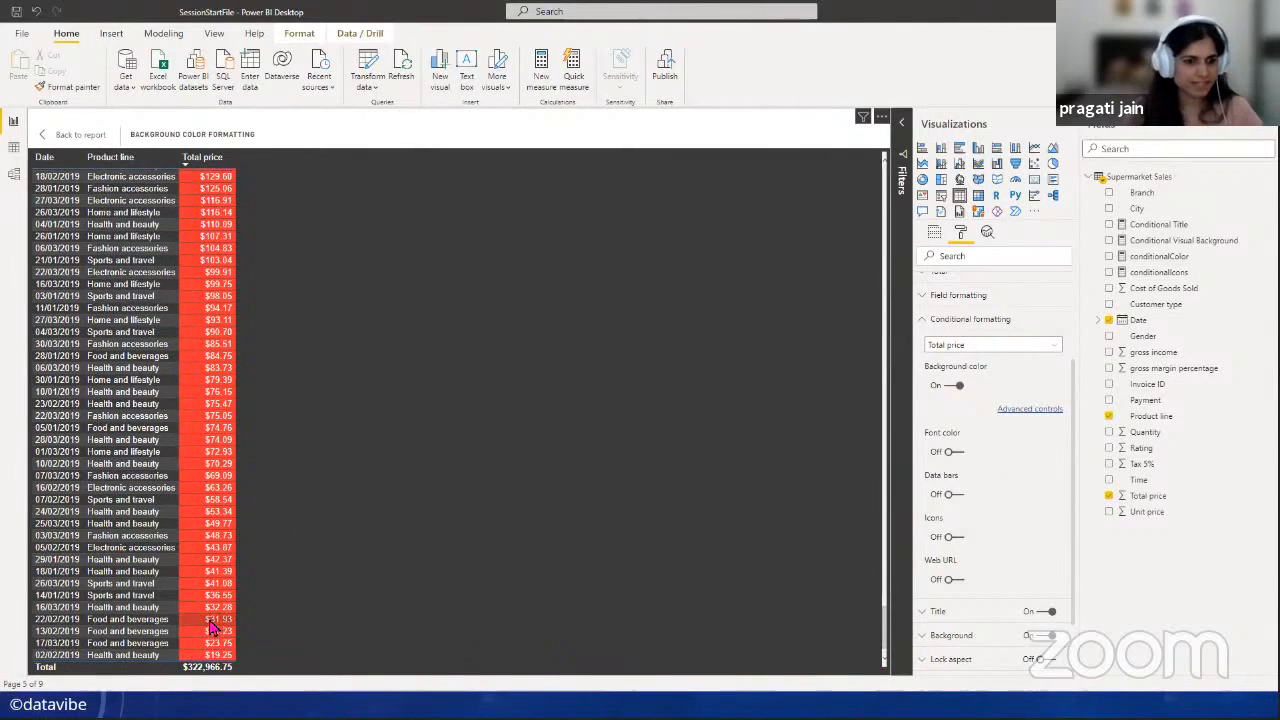
pyautogui.scroll(15, 211, 627)
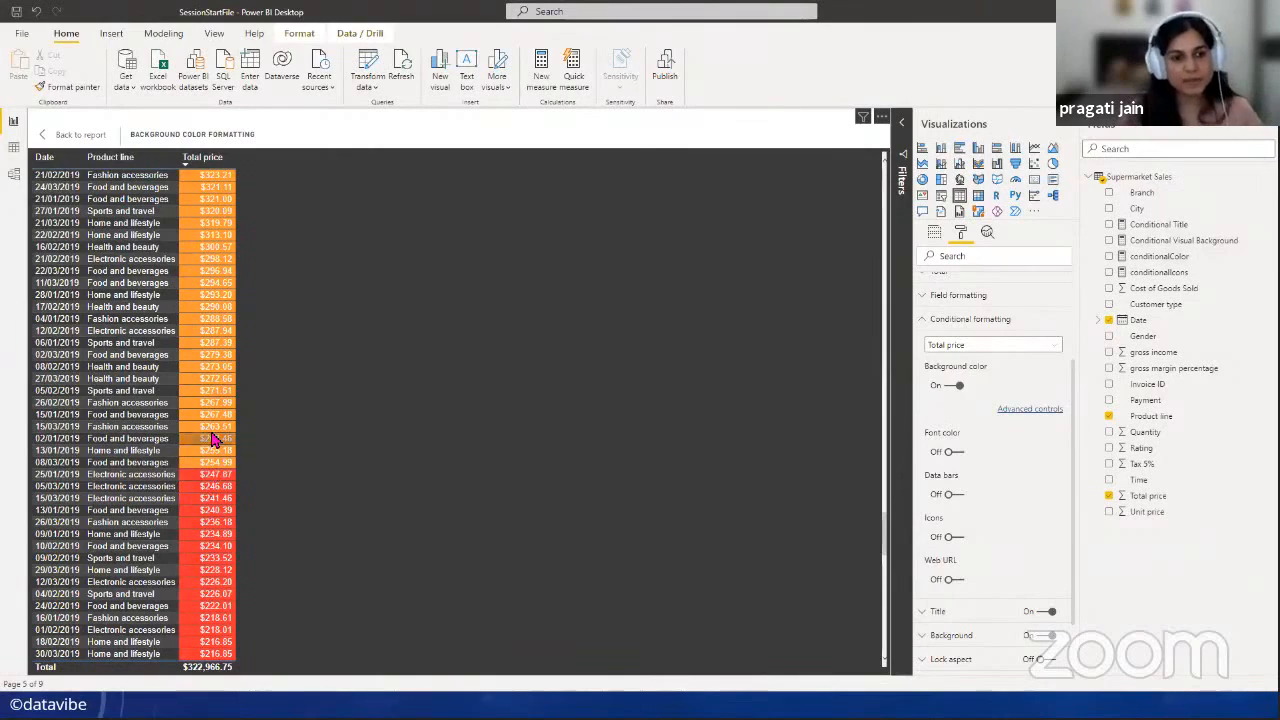
pyautogui.scroll(15, 214, 437)
pyautogui.scroll(2, 214, 440)
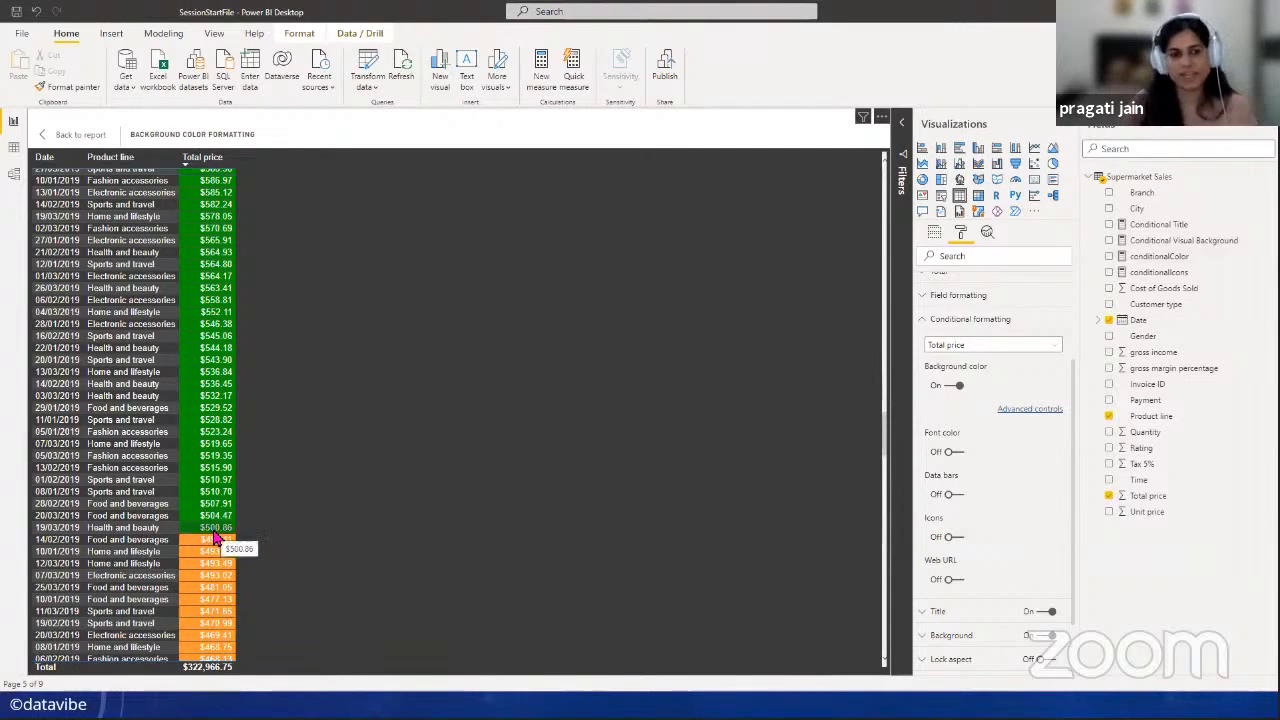
pyautogui.scroll(20, 215, 538)
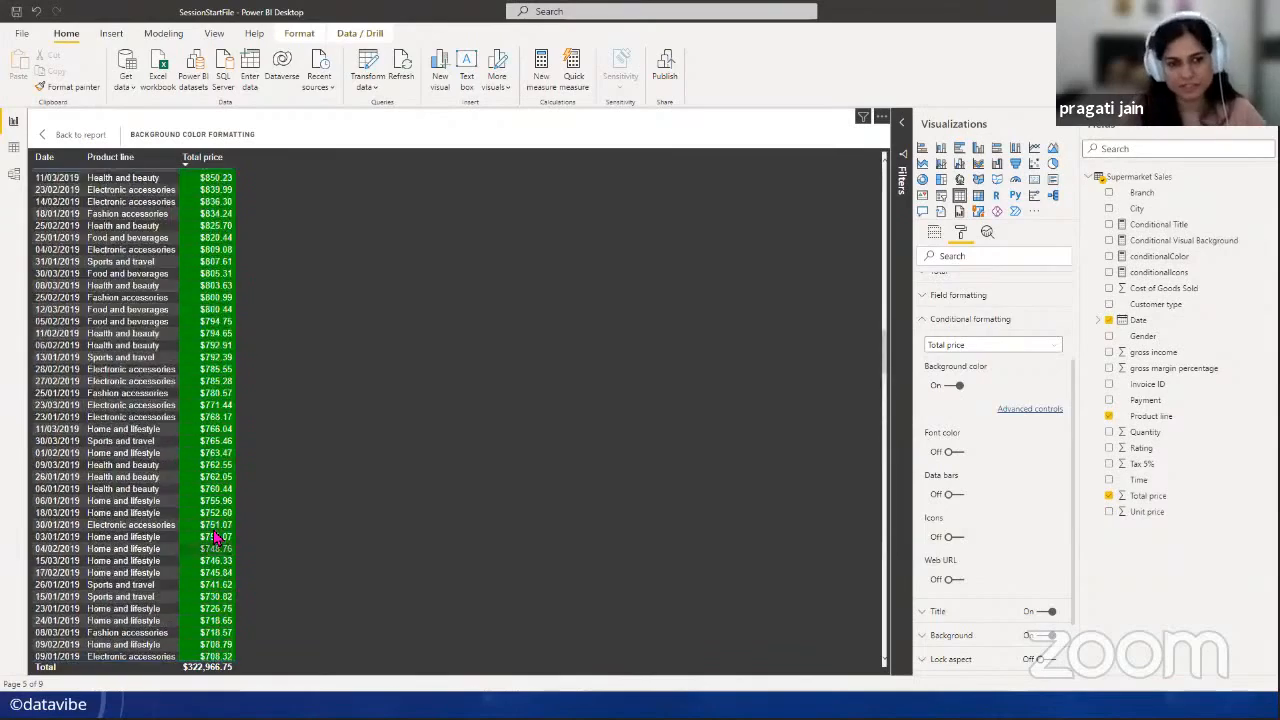
# - Sort the focused table by Date in ascending order and return to the report page
pyautogui.scroll(8, 215, 538)
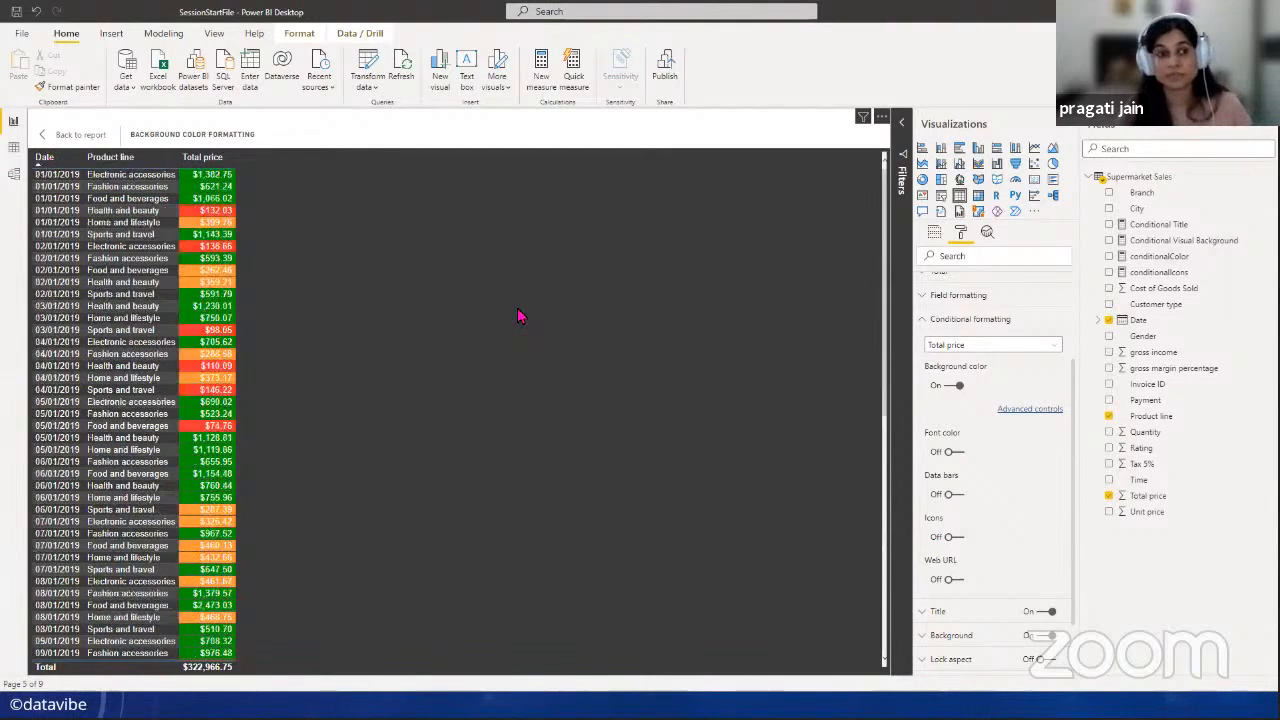
pyautogui.click(62, 134)
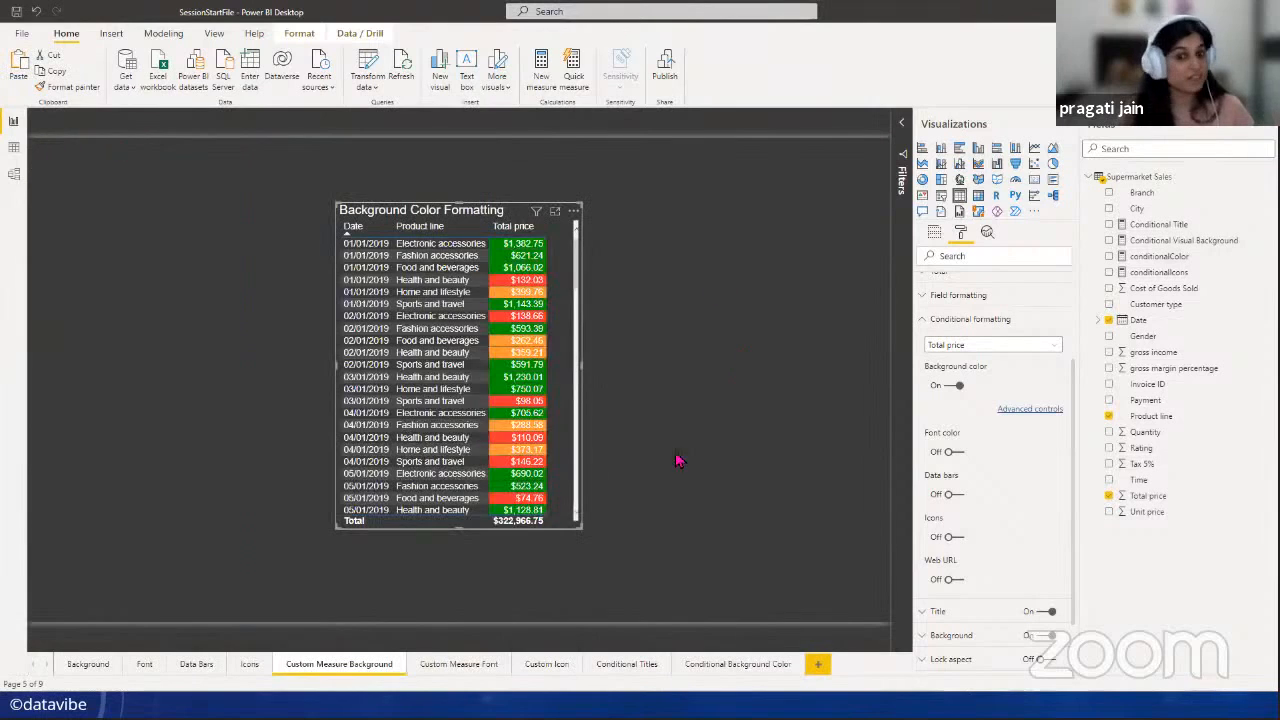
# - Reopen the conditionalColor measure and review the color codes of its two conditions and its fallback, leaving the formula unedited
pyautogui.click(1160, 257)
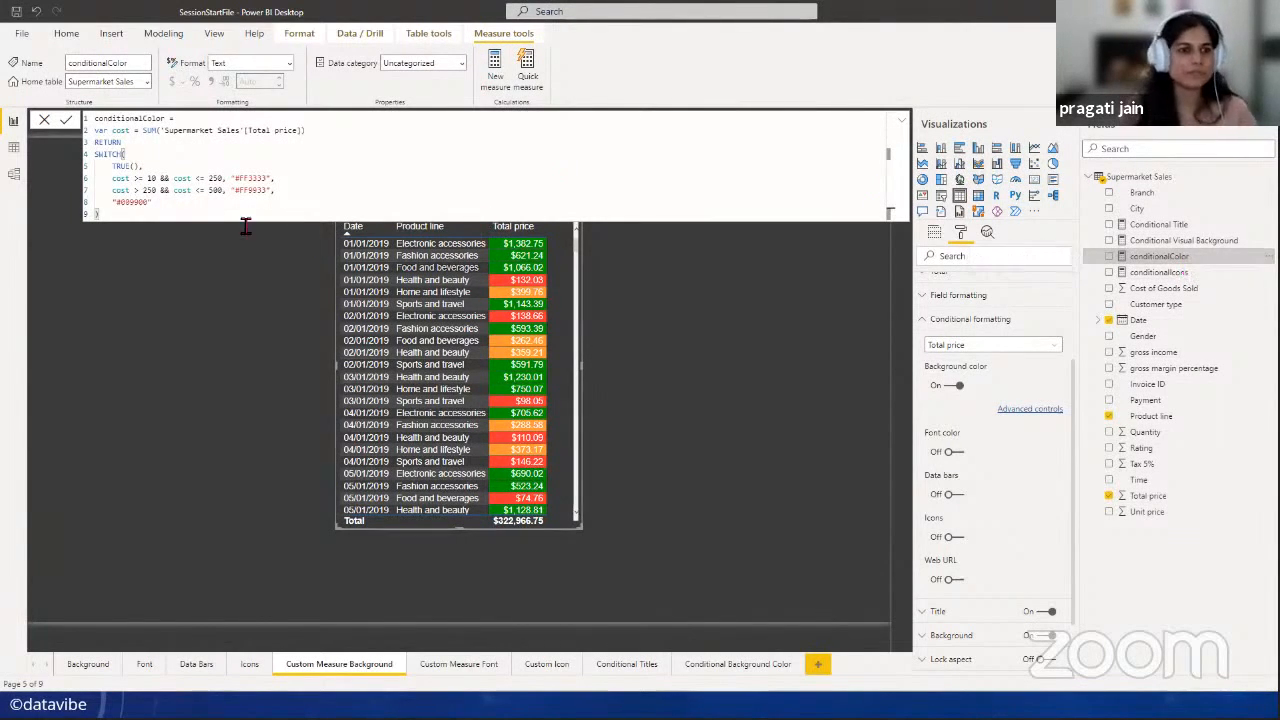
pyautogui.moveTo(236, 181); pyautogui.dragTo(272, 193)
pyautogui.moveTo(151, 202); pyautogui.dragTo(112, 203)
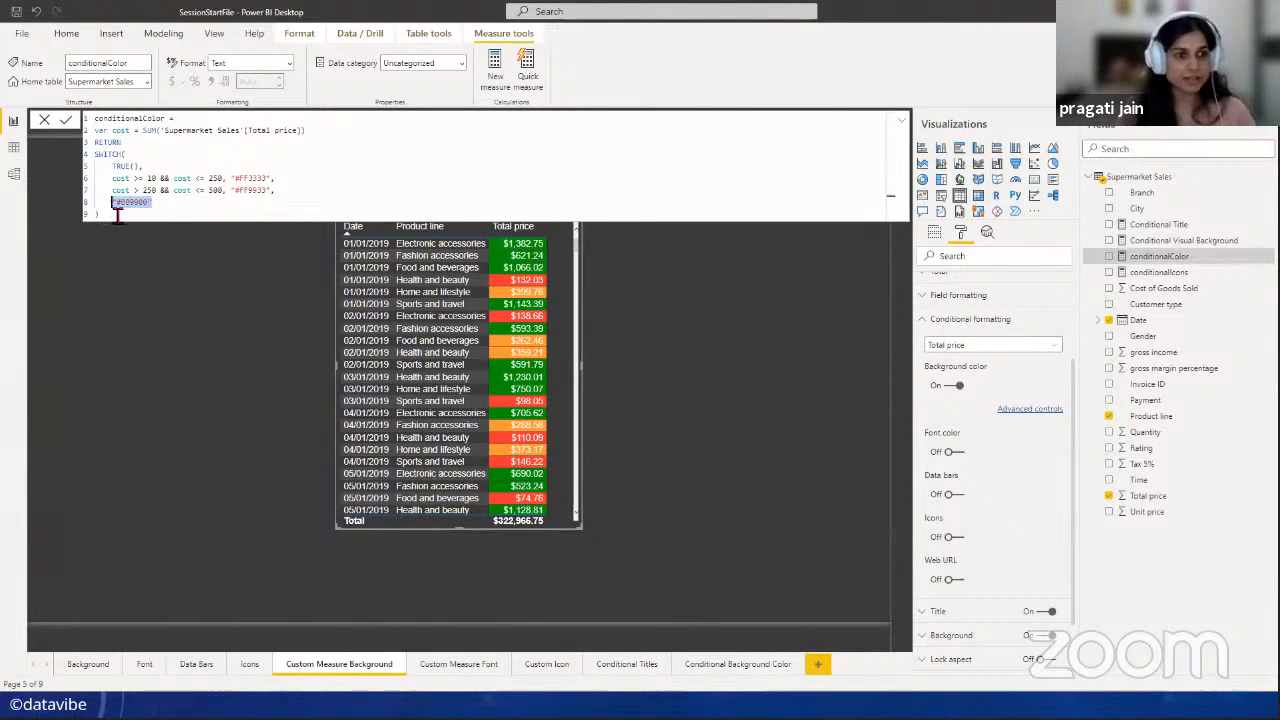
pyautogui.click(173, 324)
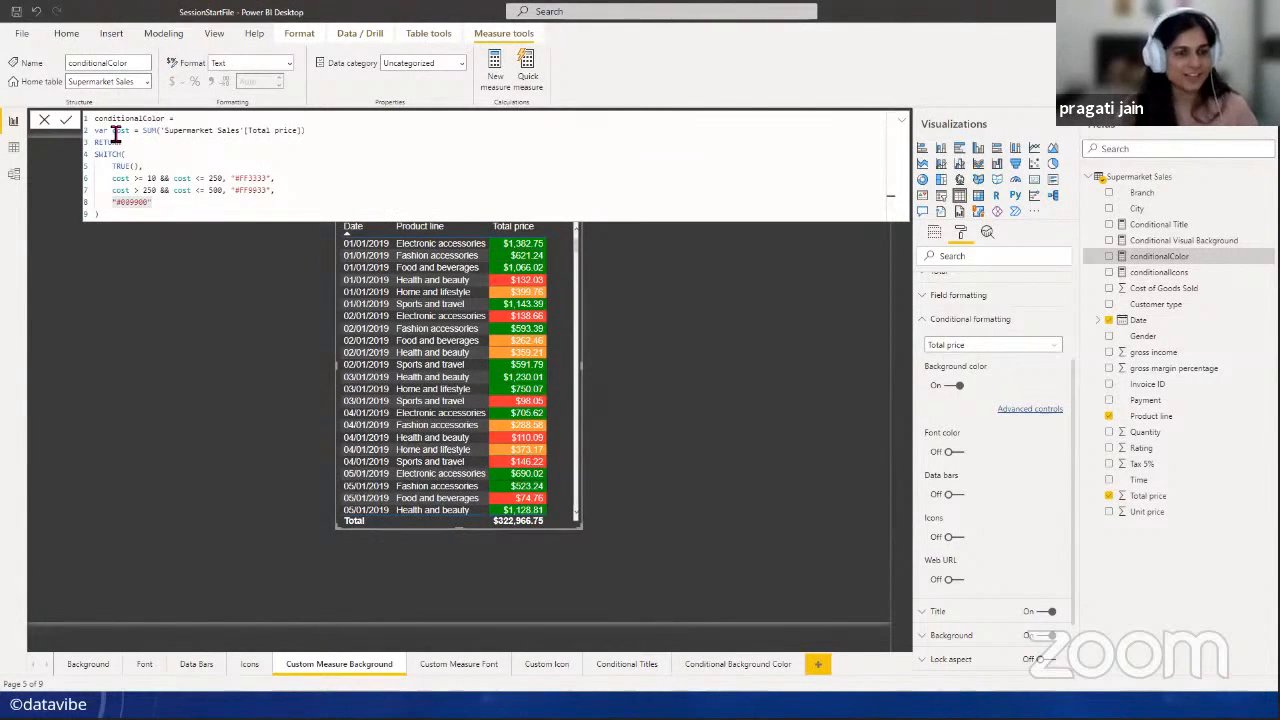
pyautogui.click(689, 372)
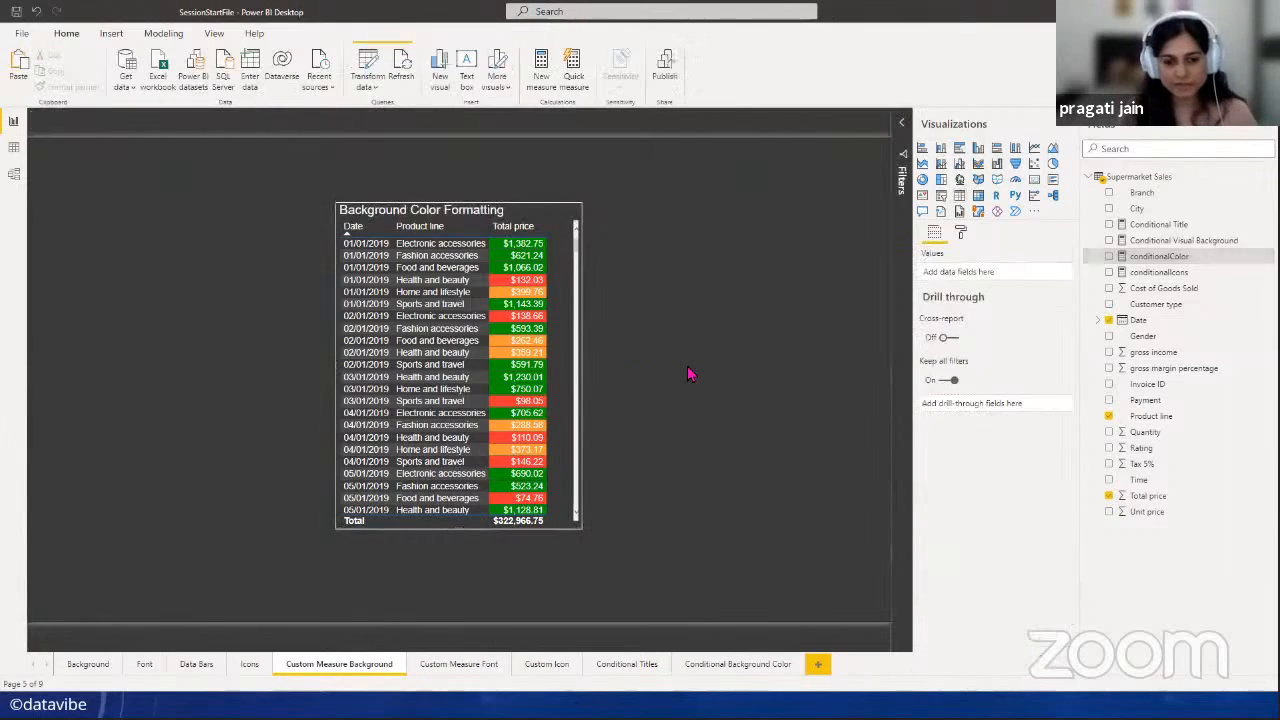
# - Copy the "Background Color Formatting" table to the Custom Measure Font page and widen it slightly at its left edge
pyautogui.click(462, 665)
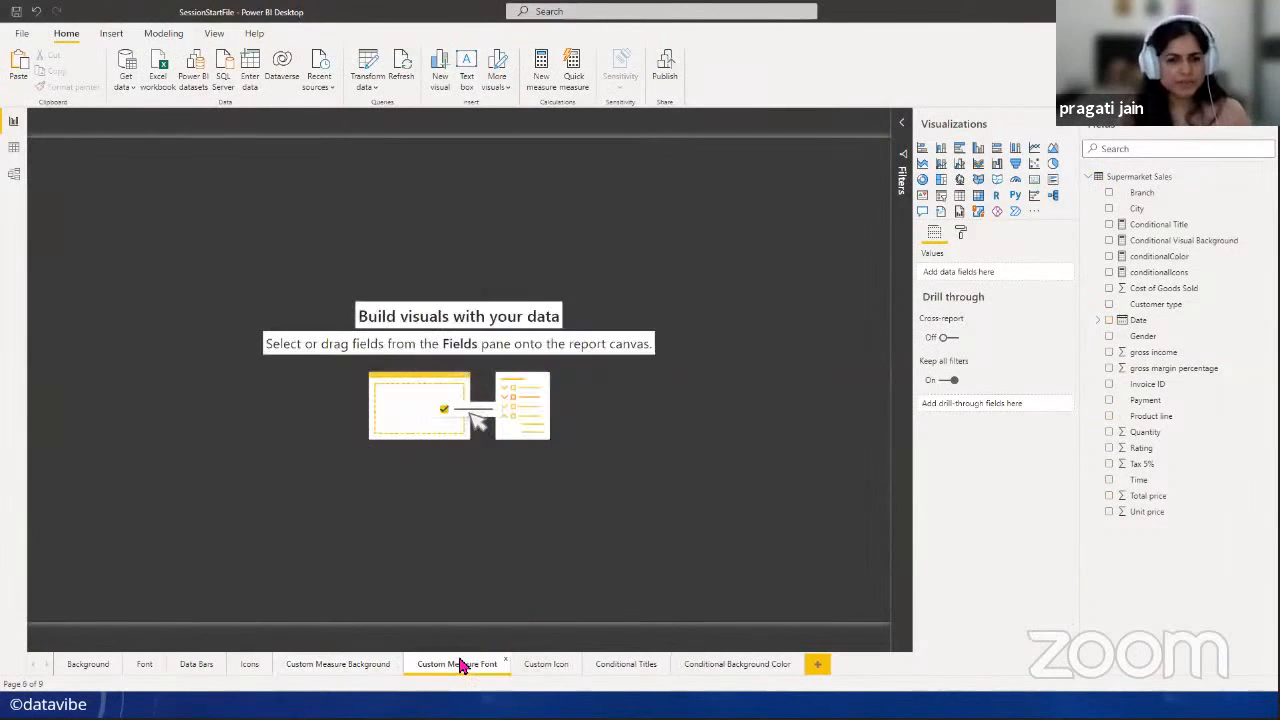
pyautogui.click(360, 667)
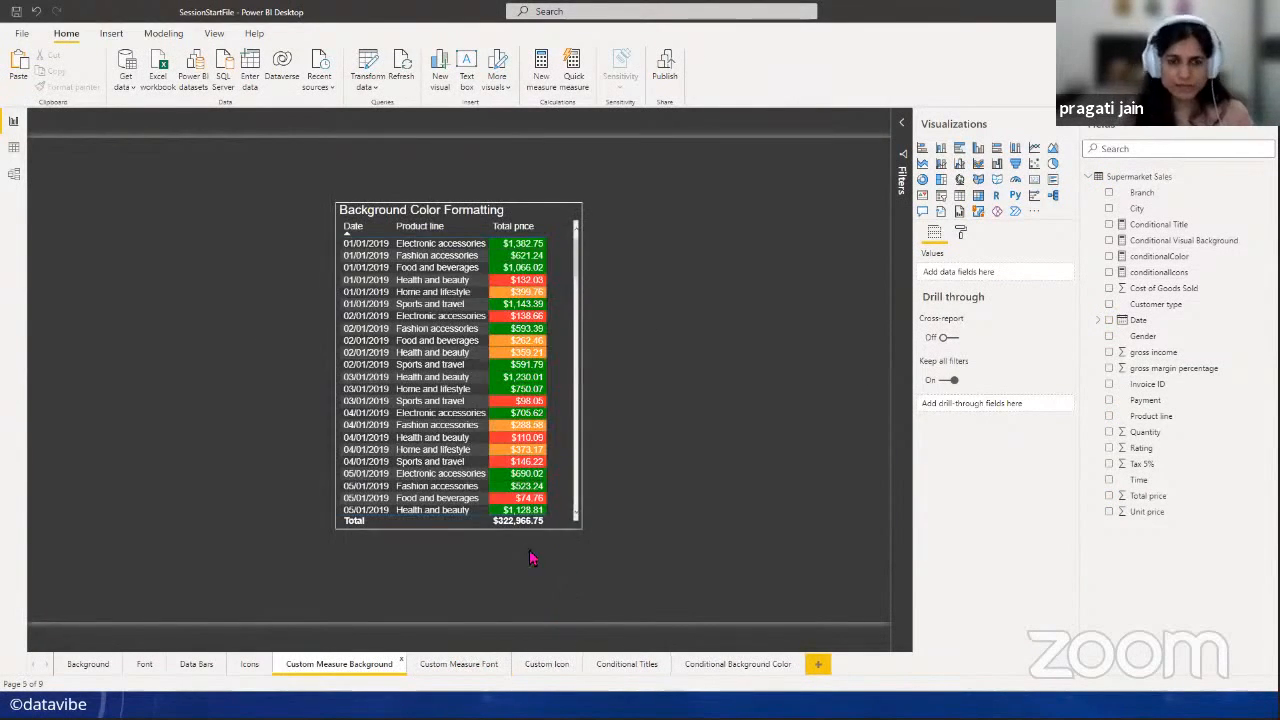
pyautogui.click(497, 216)
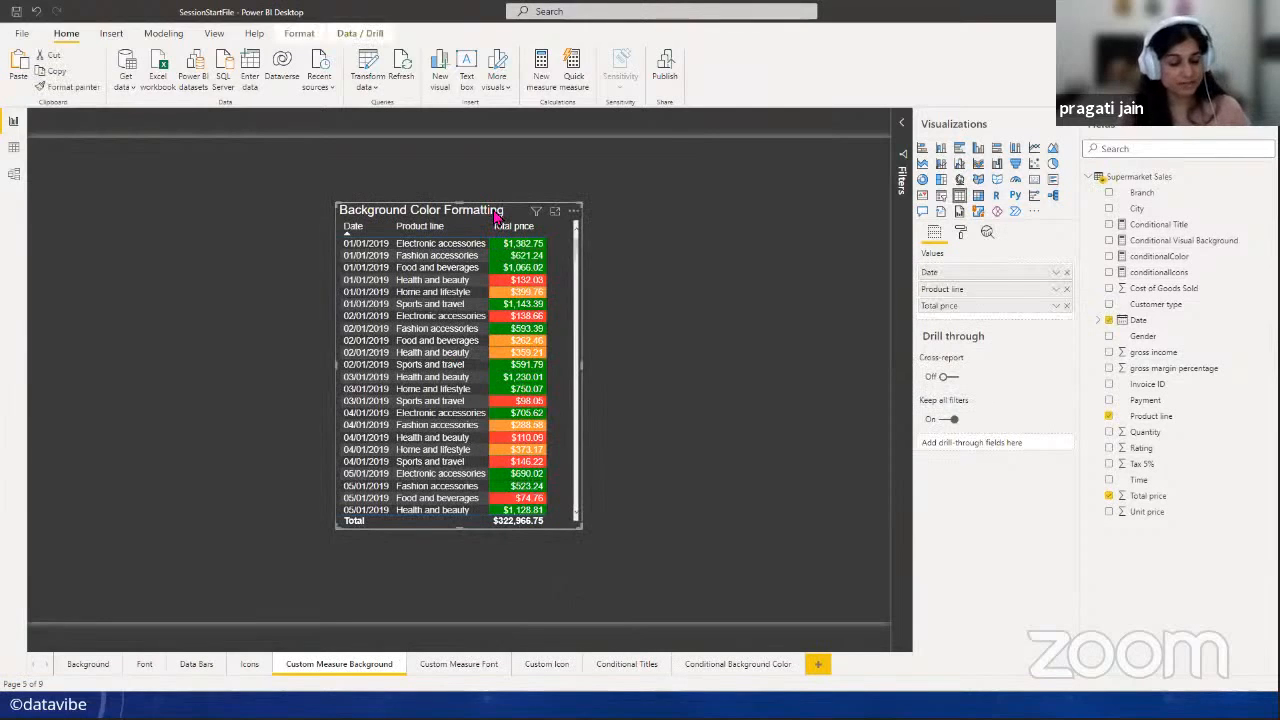
pyautogui.click(455, 666)
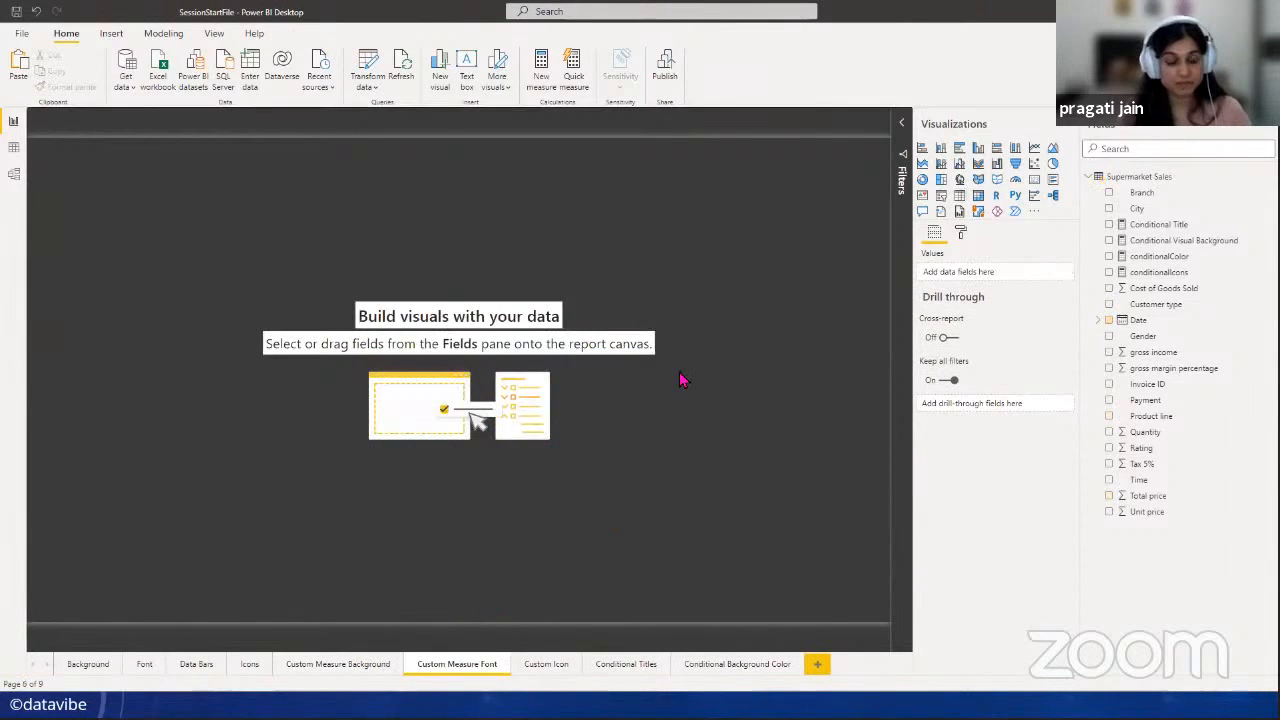
pyautogui.hotkey('ctrl', 'v')
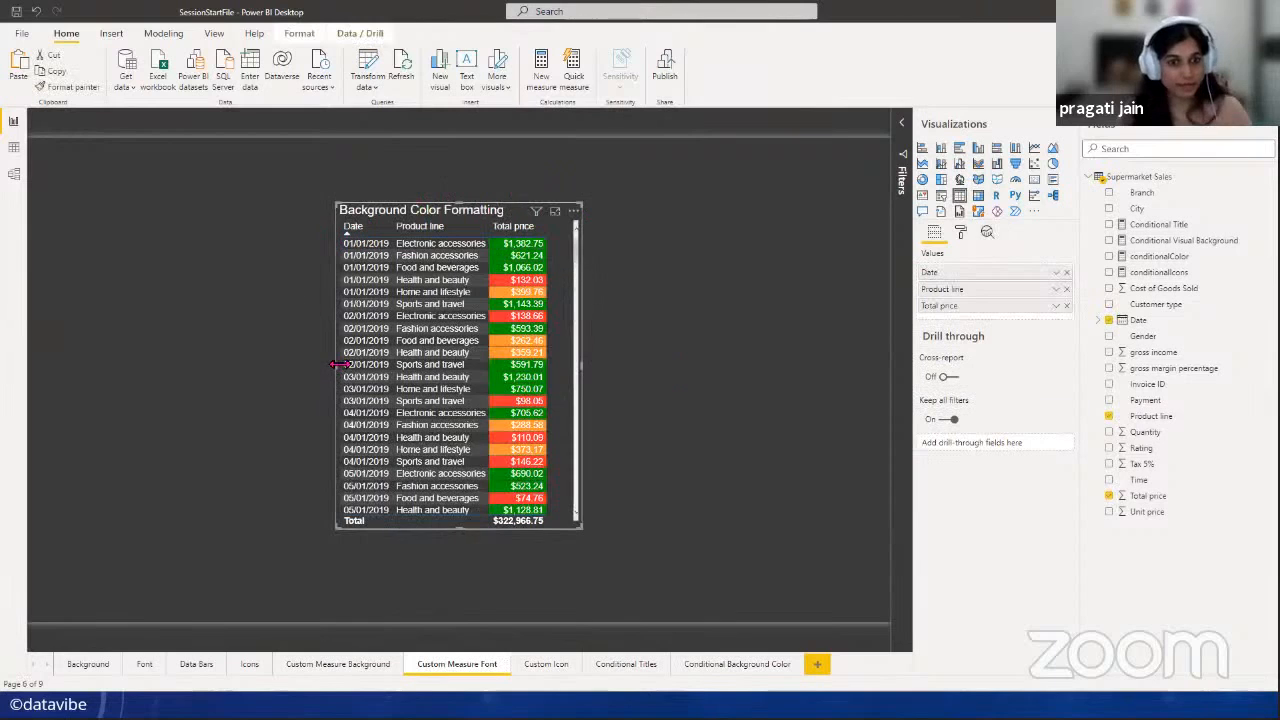
pyautogui.moveTo(337, 364)
pyautogui.mouseDown()
pyautogui.moveTo(277, 366)
pyautogui.moveTo(324, 364)
pyautogui.mouseUp()
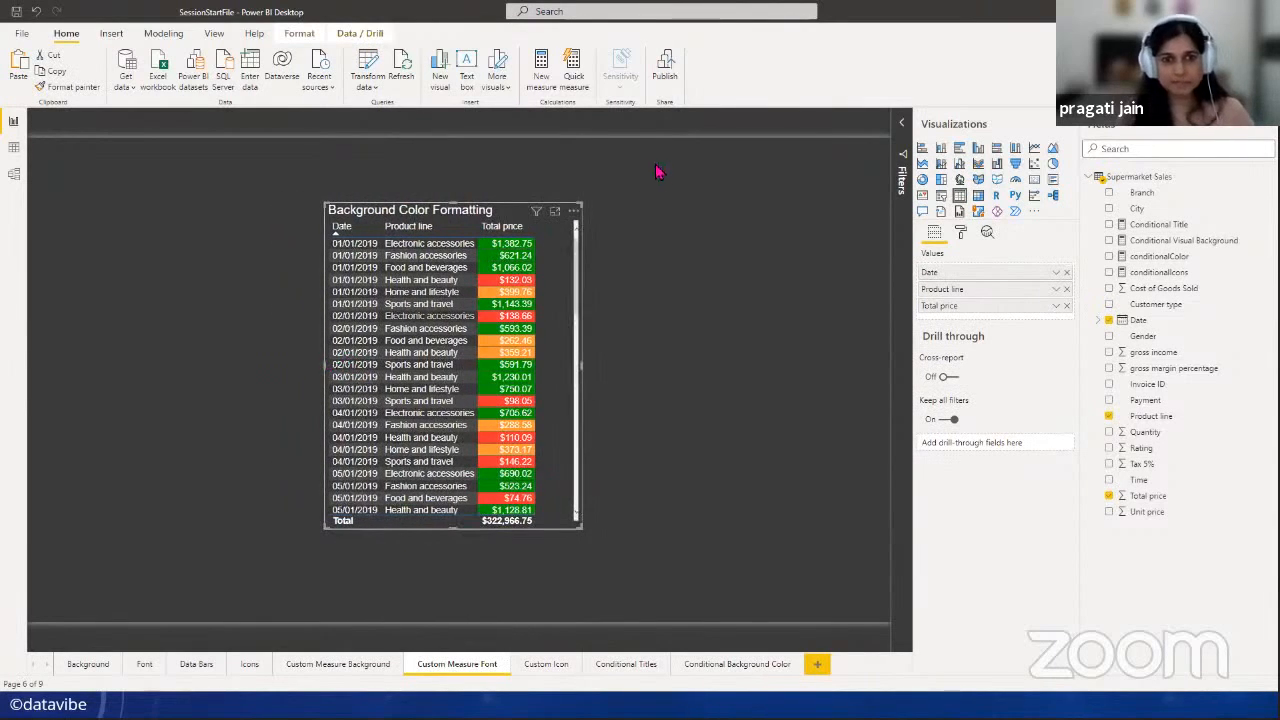
# - Turn on conditional font color for the Product line column and open its advanced settings
pyautogui.click(958, 234)
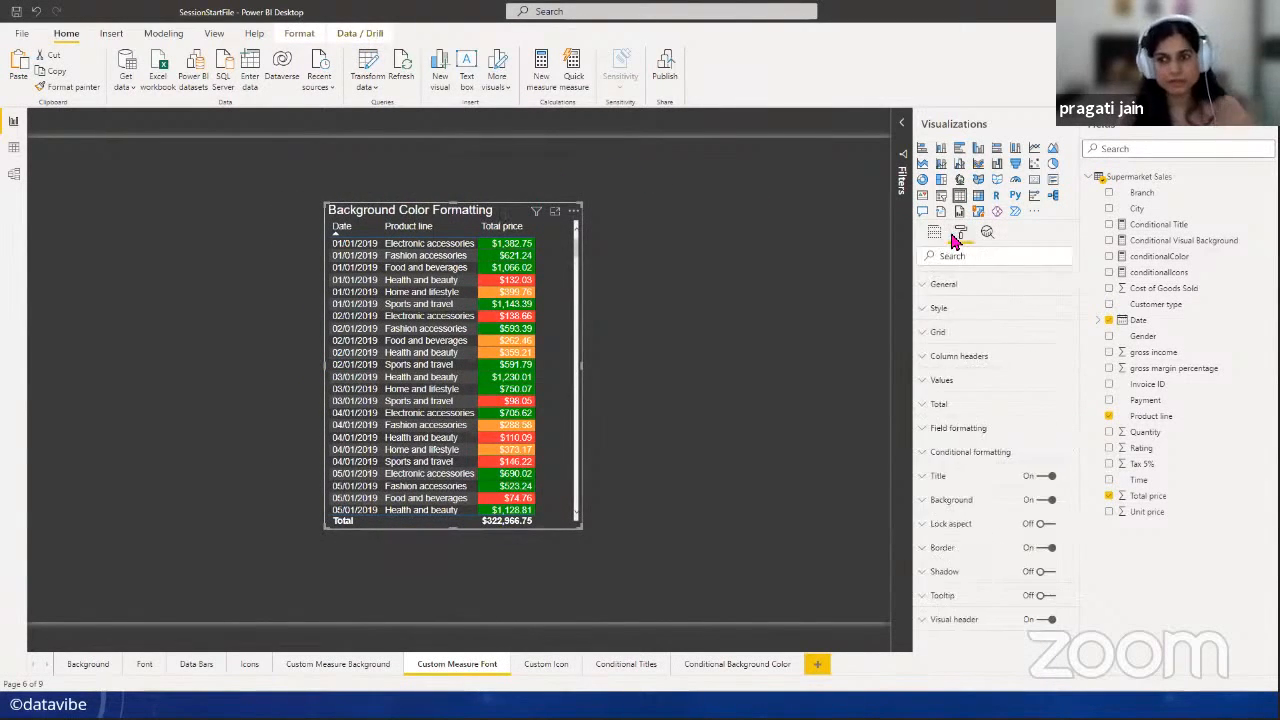
pyautogui.click(966, 453)
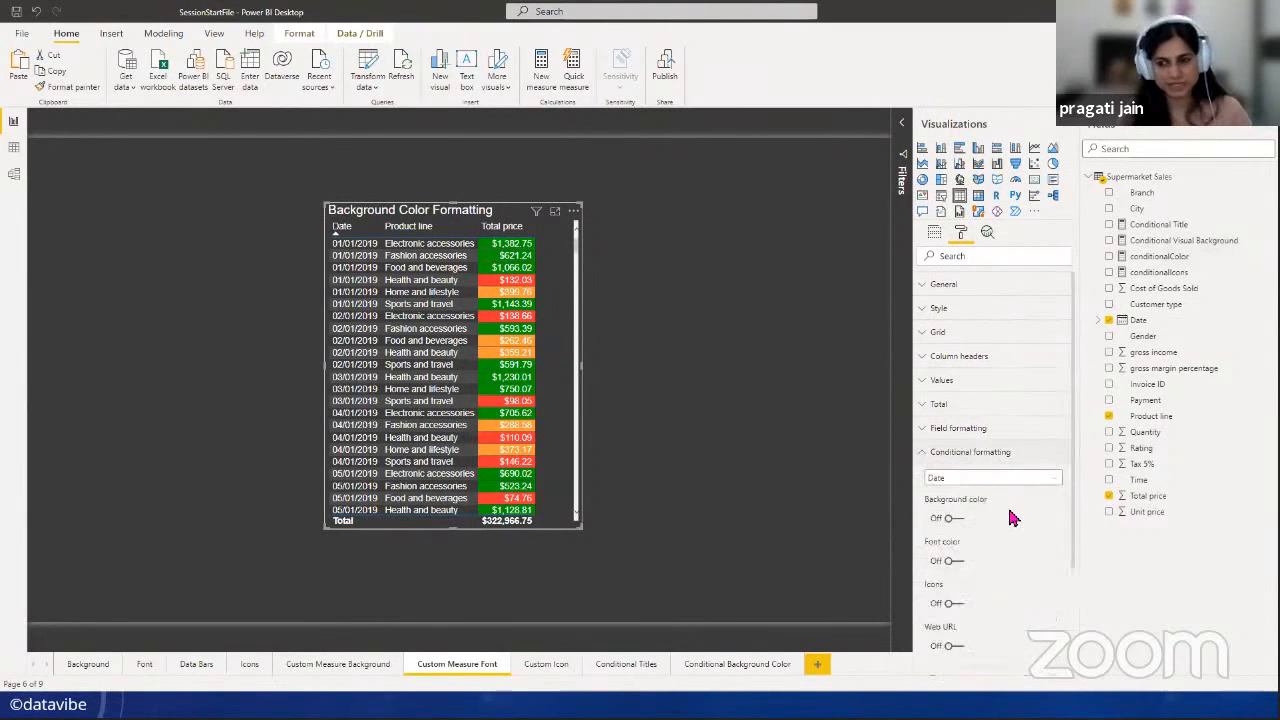
pyautogui.scroll(-1, 1011, 517)
pyautogui.click(1050, 412)
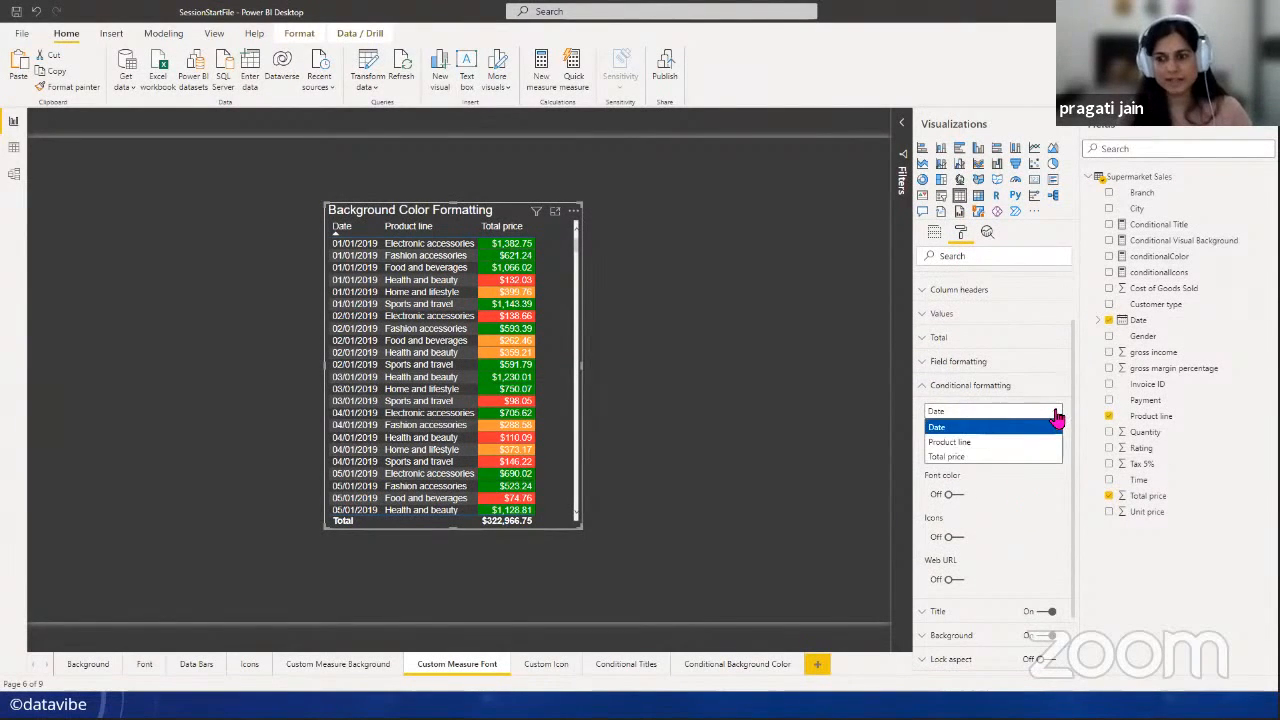
pyautogui.click(998, 445)
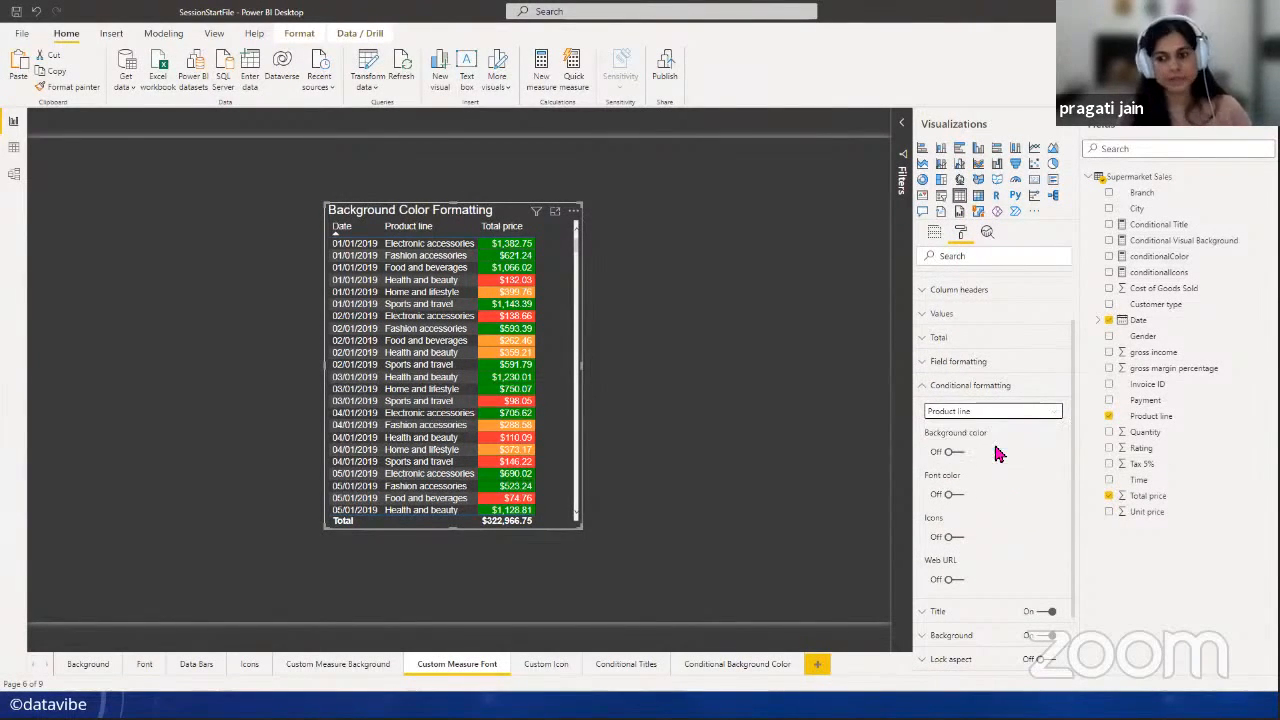
pyautogui.click(963, 496)
pyautogui.click(955, 512)
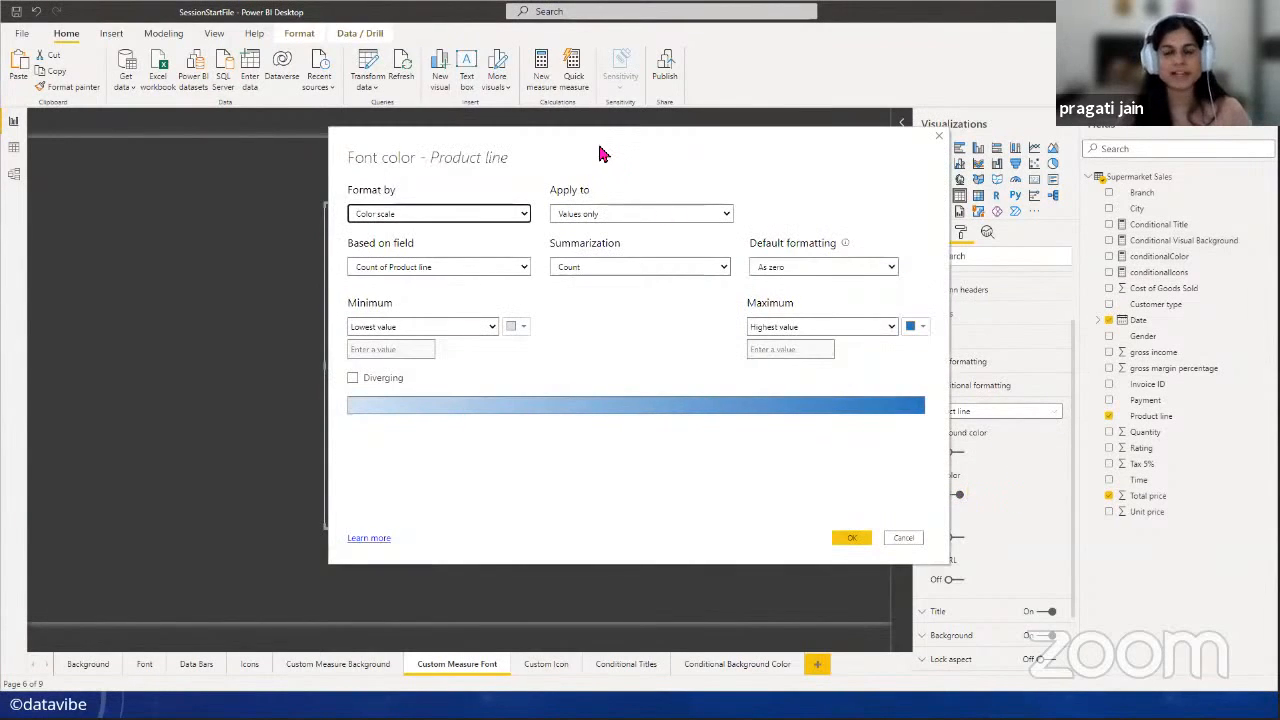
# - Format the Product line font color by Field value based on the conditionalColor measure, applied to values only
pyautogui.moveTo(603, 157); pyautogui.dragTo(831, 160)
pyautogui.click(757, 220)
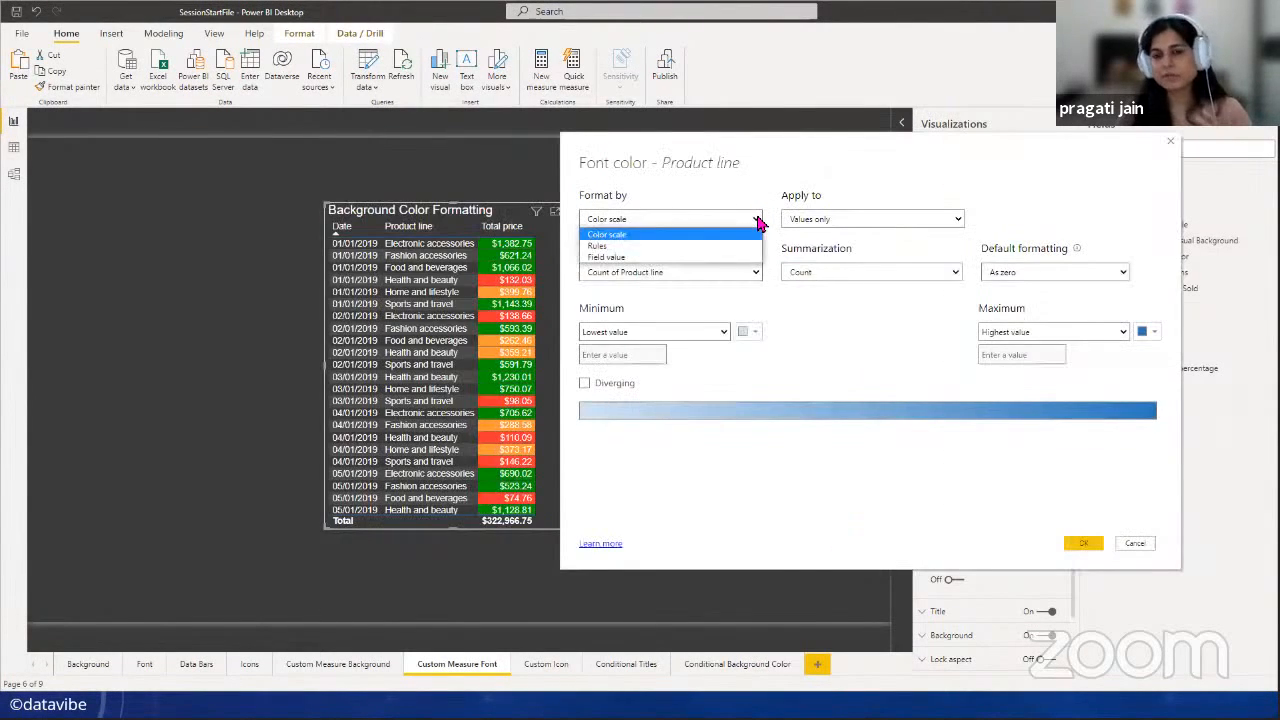
pyautogui.click(720, 258)
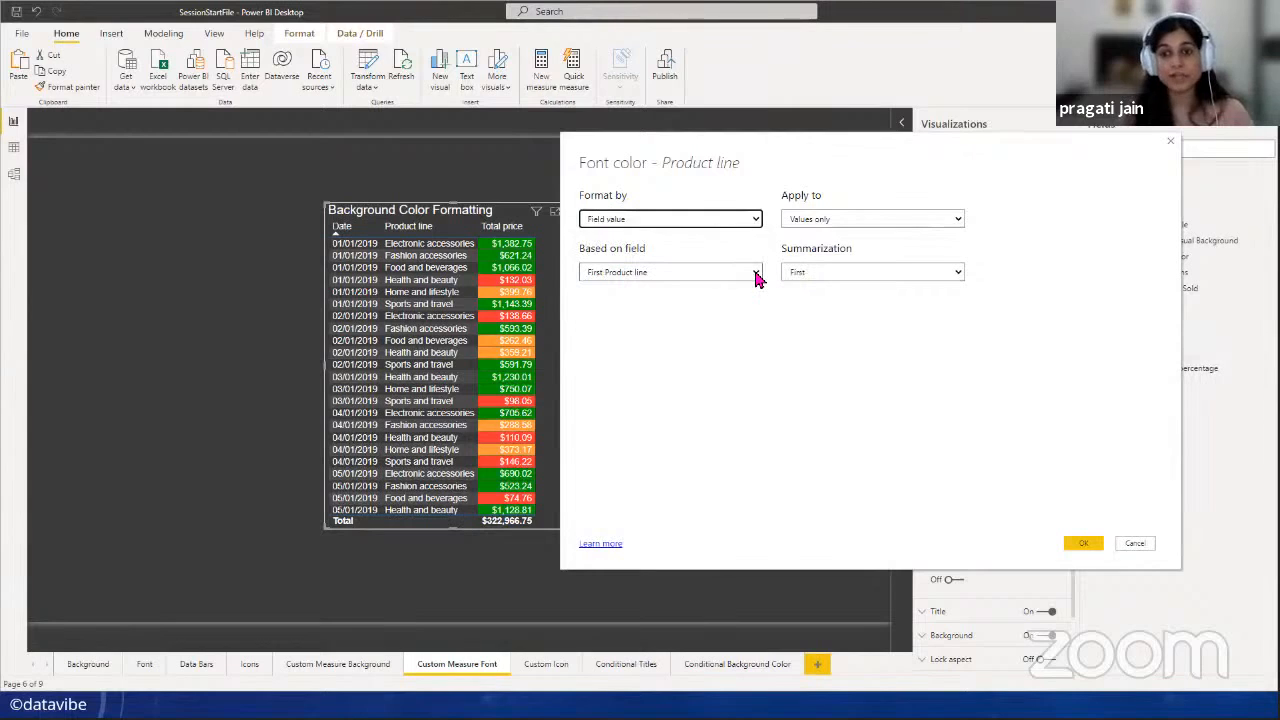
pyautogui.click(757, 275)
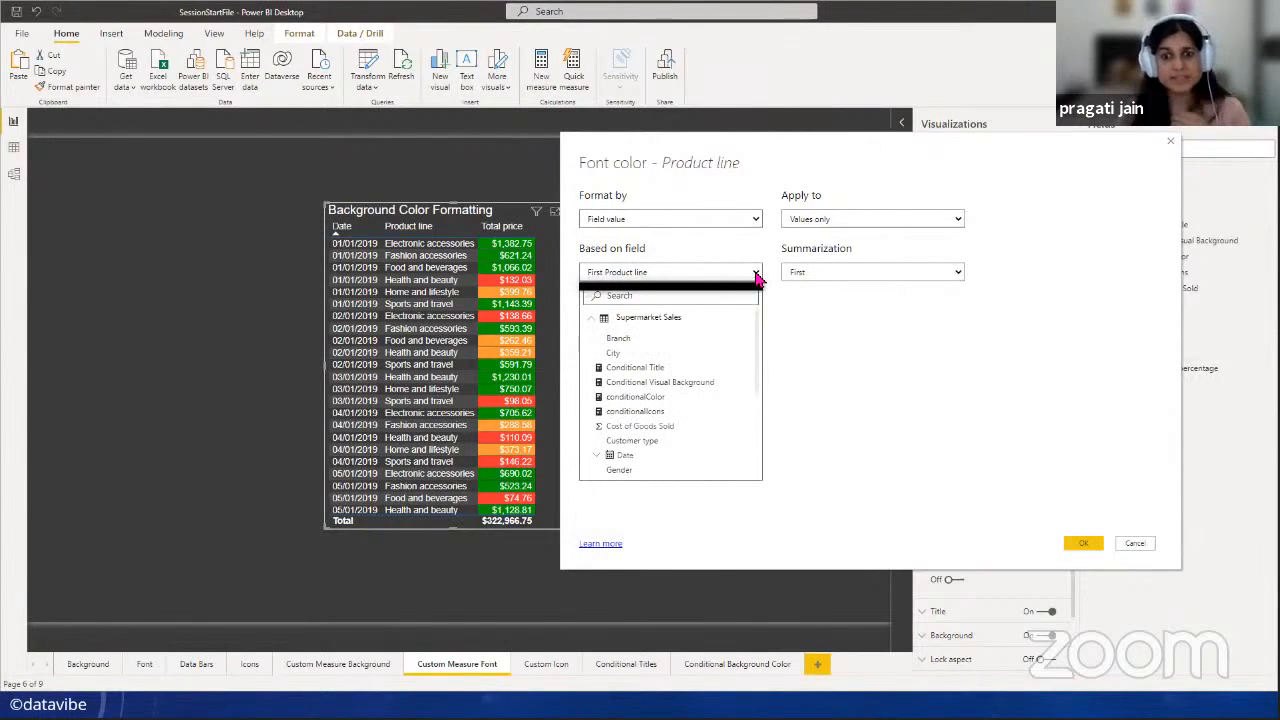
pyautogui.click(668, 397)
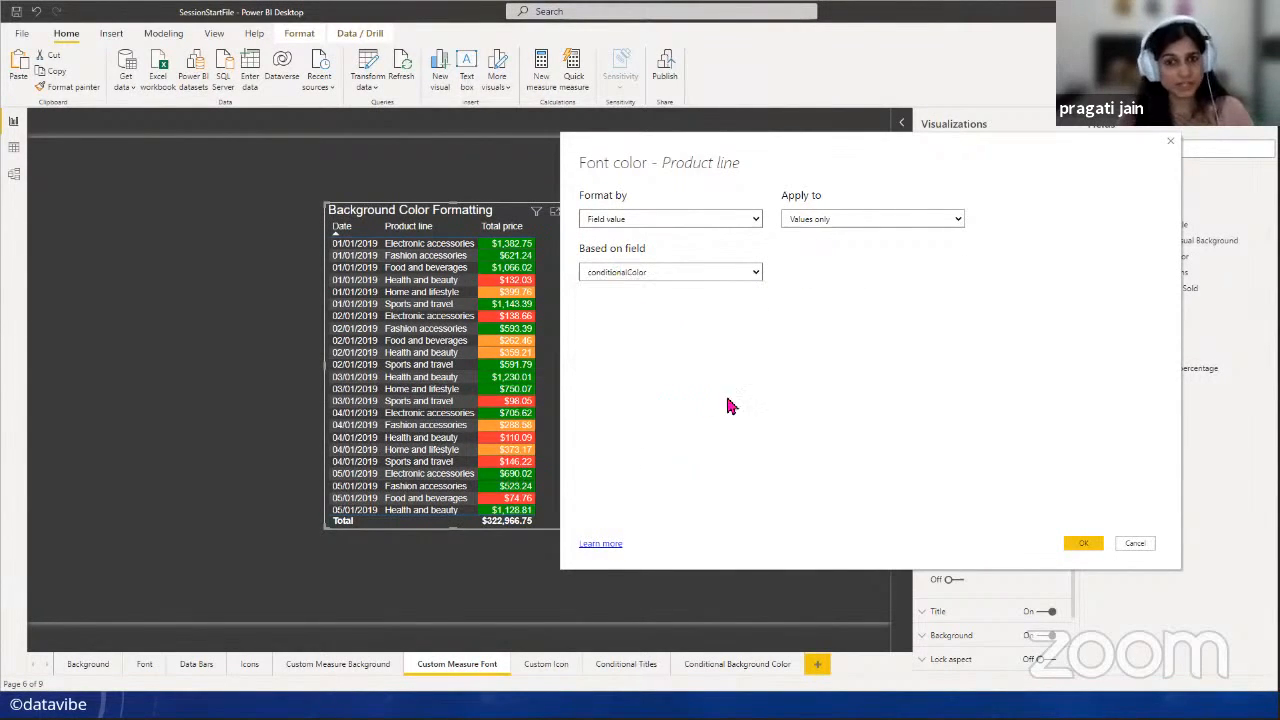
pyautogui.click(1085, 542)
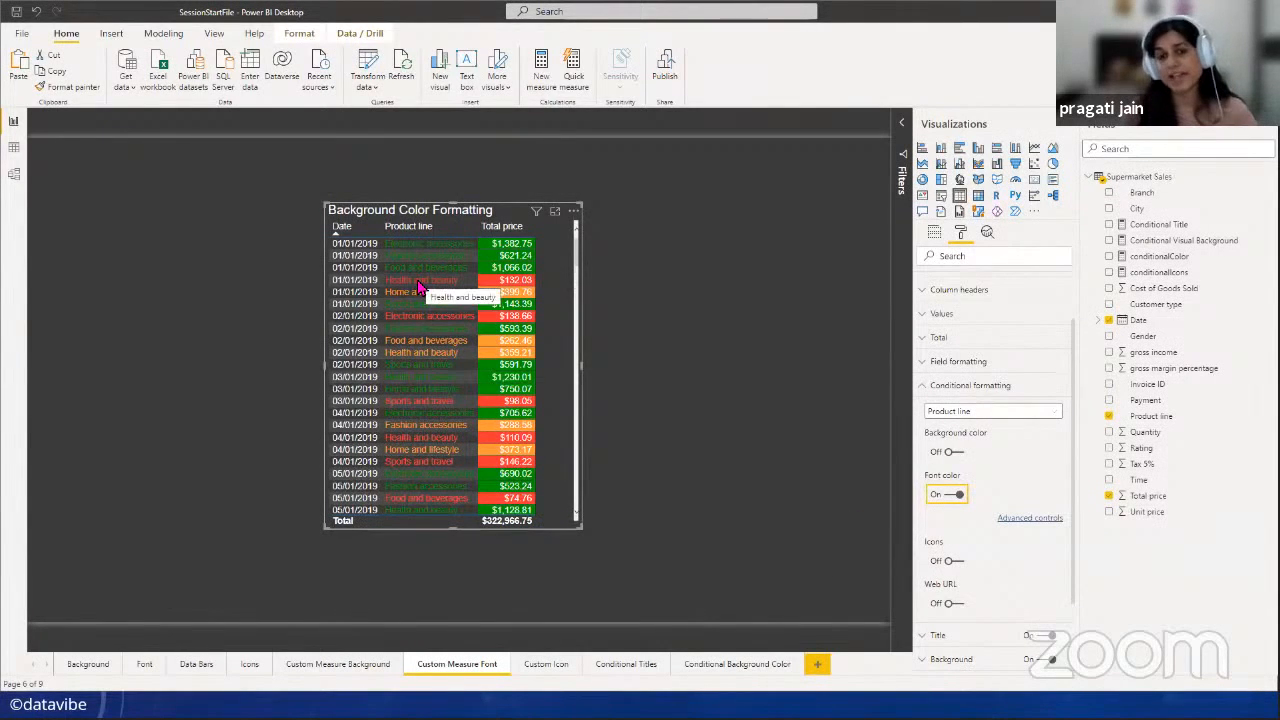
# - Compare the conditionalColor measure's hex color codes with the Product line font colors in the table
pyautogui.click(1157, 256)
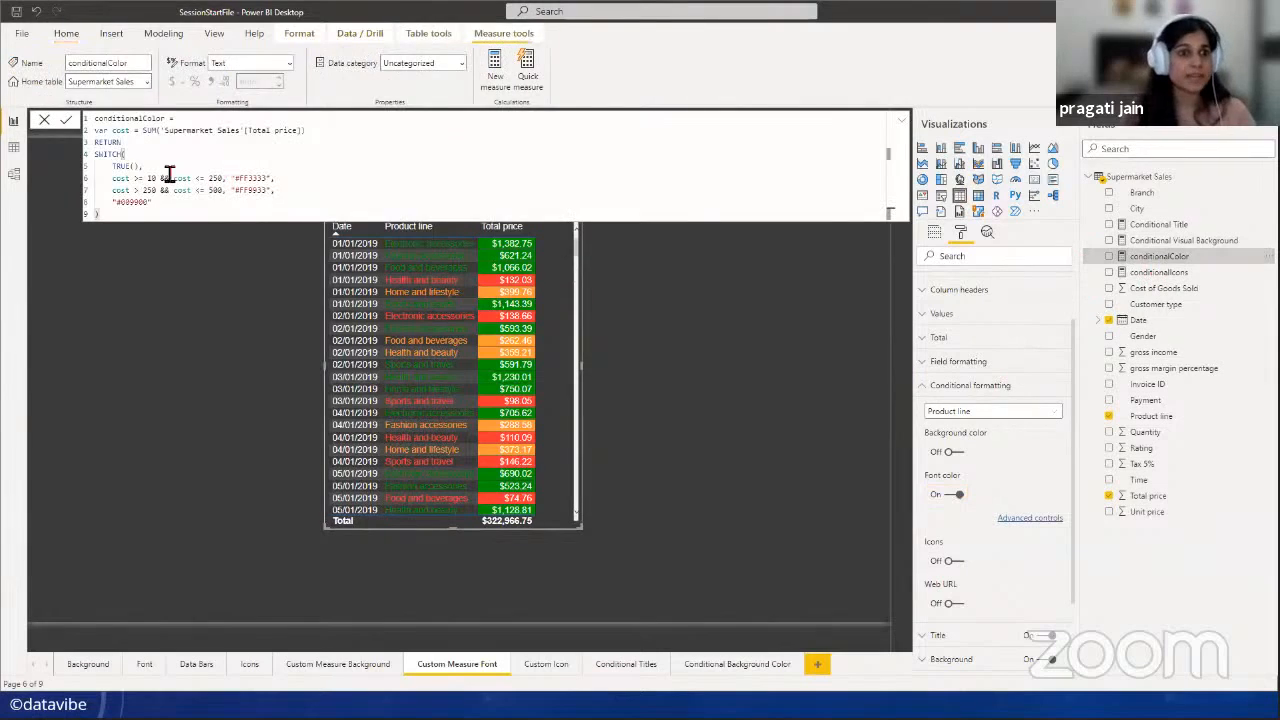
pyautogui.moveTo(232, 181); pyautogui.dragTo(270, 193)
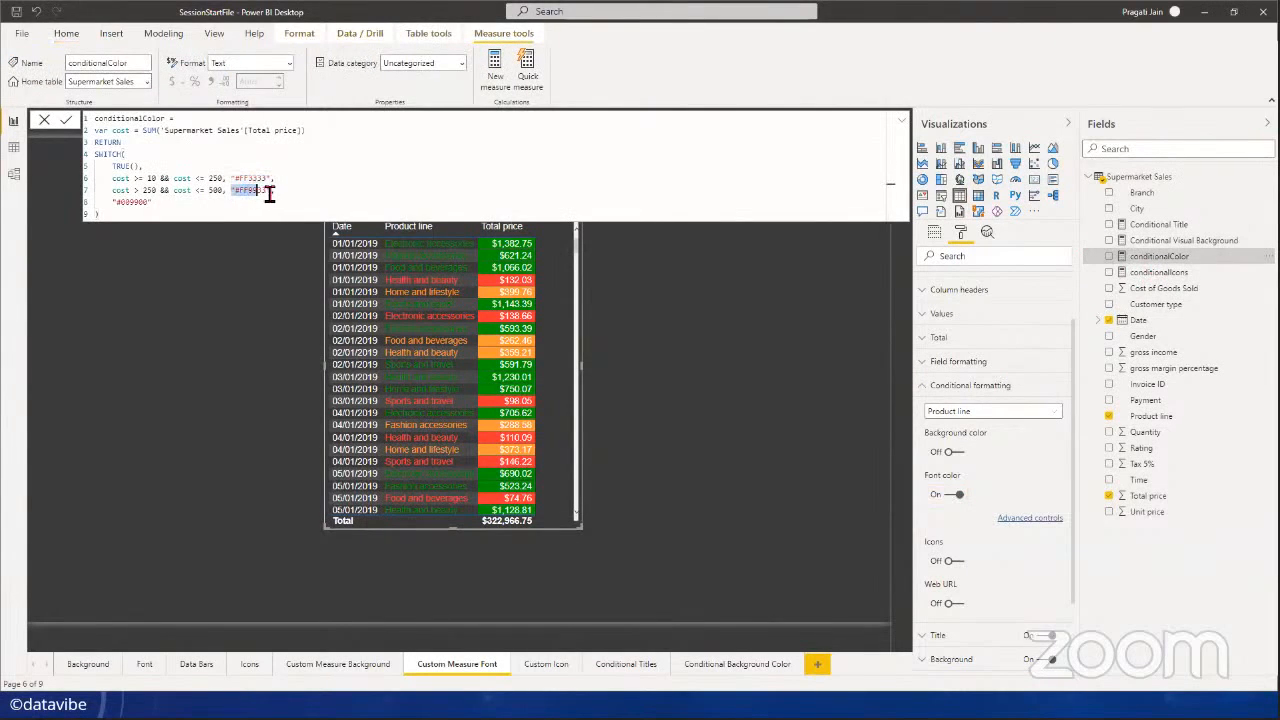
pyautogui.moveTo(114, 202); pyautogui.dragTo(152, 203)
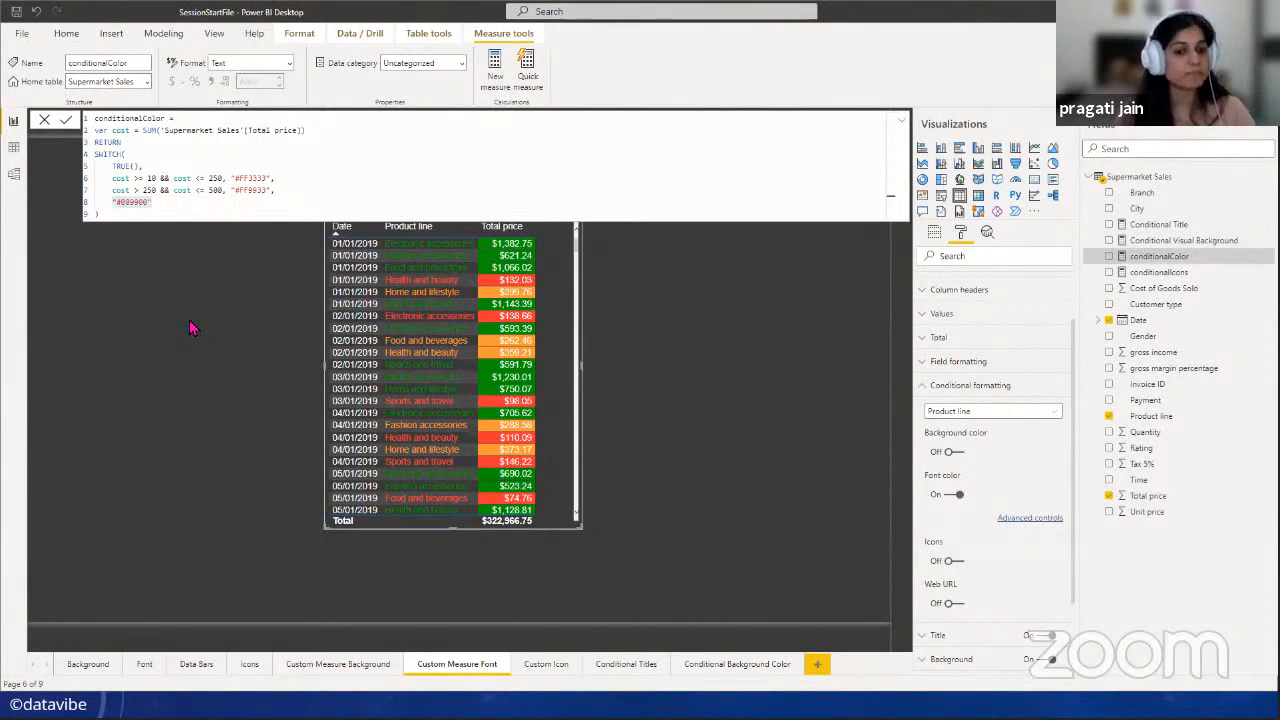
pyautogui.click(192, 328)
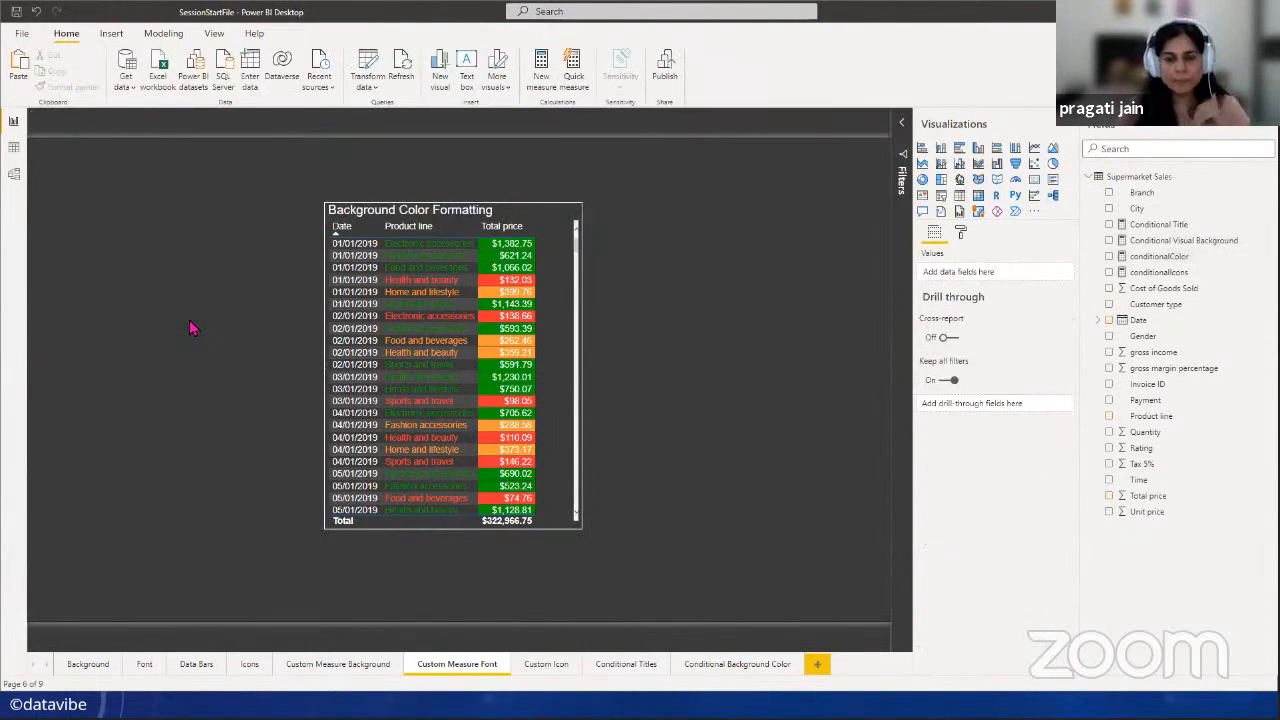
# - Place a copy of the formatted table on the Custom Icon page, move it toward the canvas's right side and widen it
pyautogui.click(540, 667)
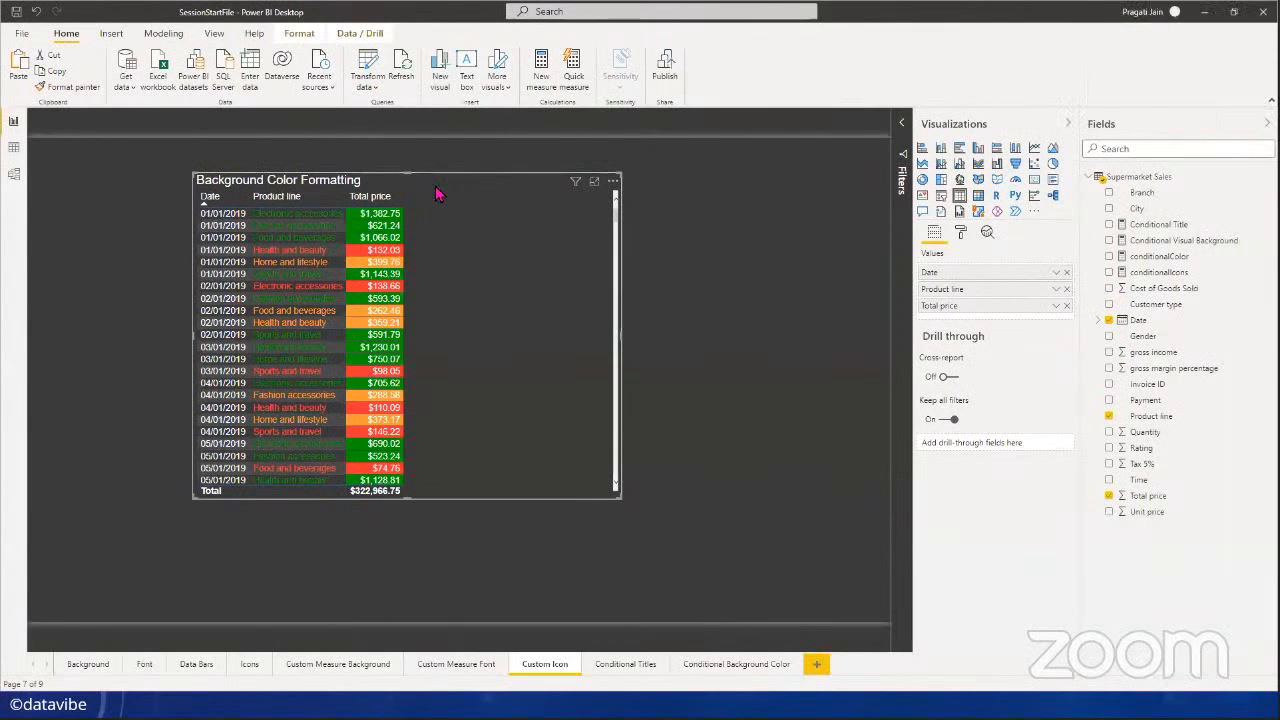
pyautogui.moveTo(414, 183); pyautogui.dragTo(348, 186)
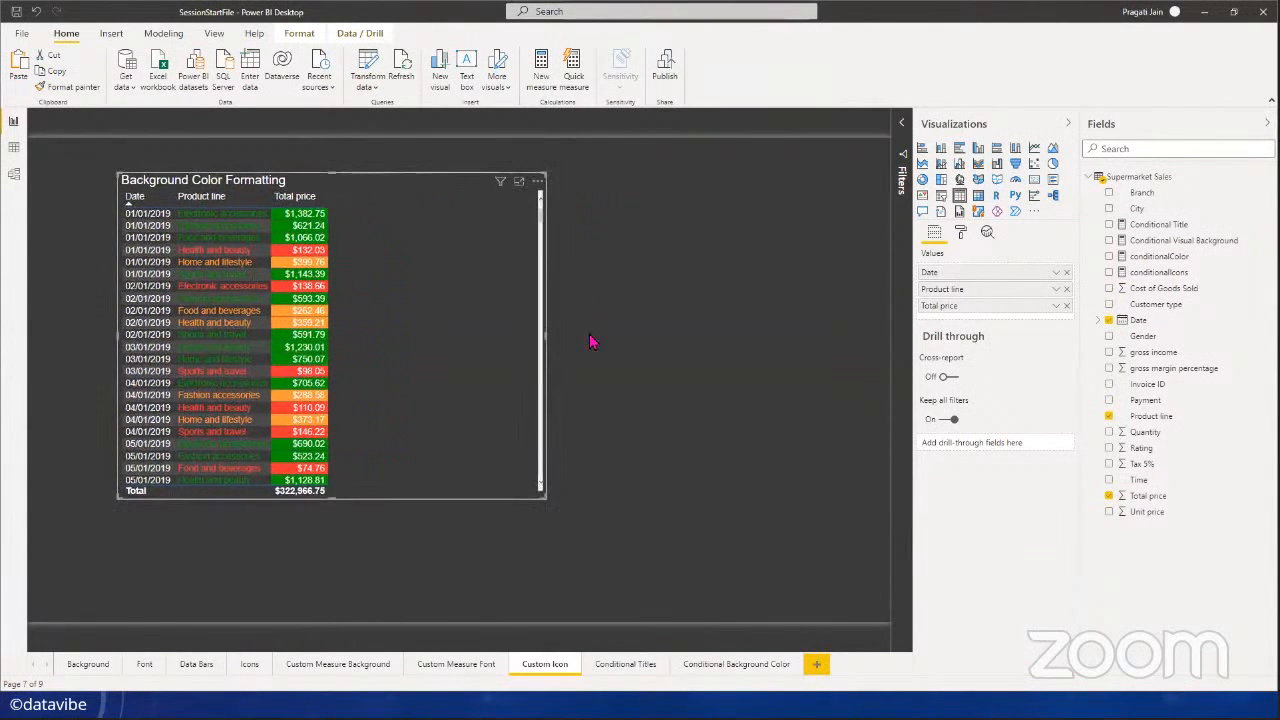
pyautogui.moveTo(574, 343); pyautogui.dragTo(546, 343)
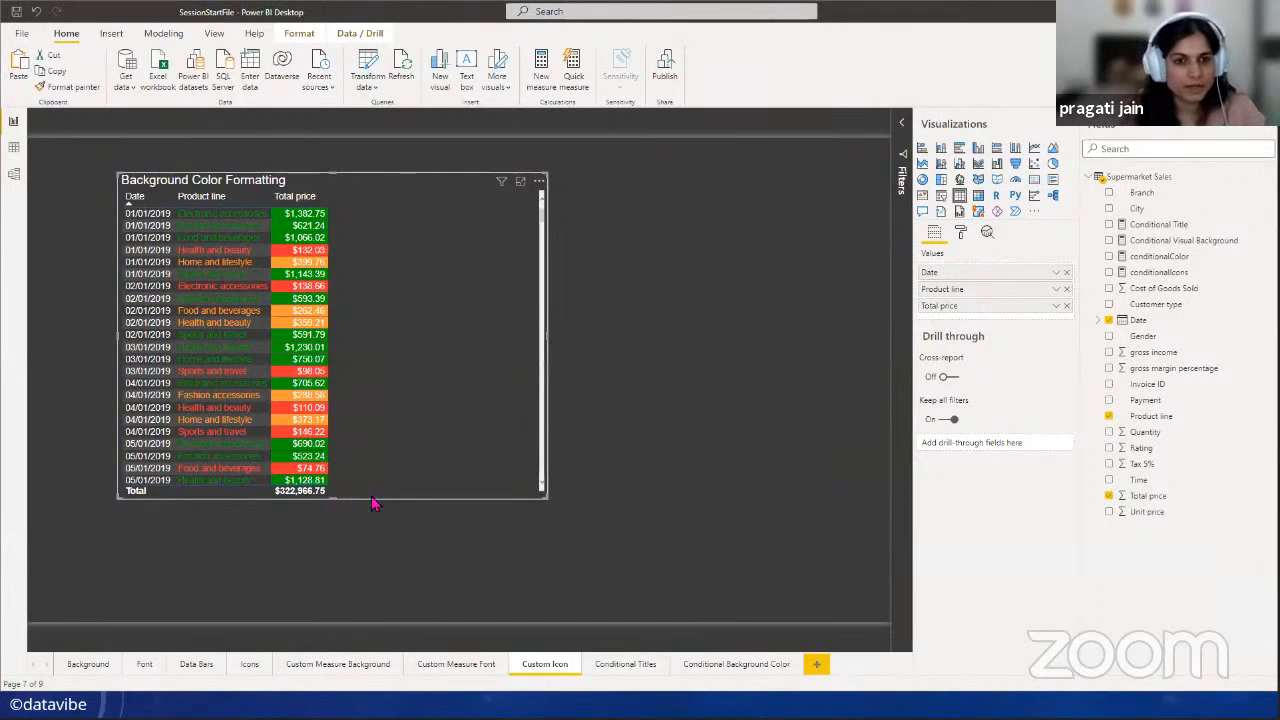
pyautogui.moveTo(371, 500); pyautogui.dragTo(445, 545)
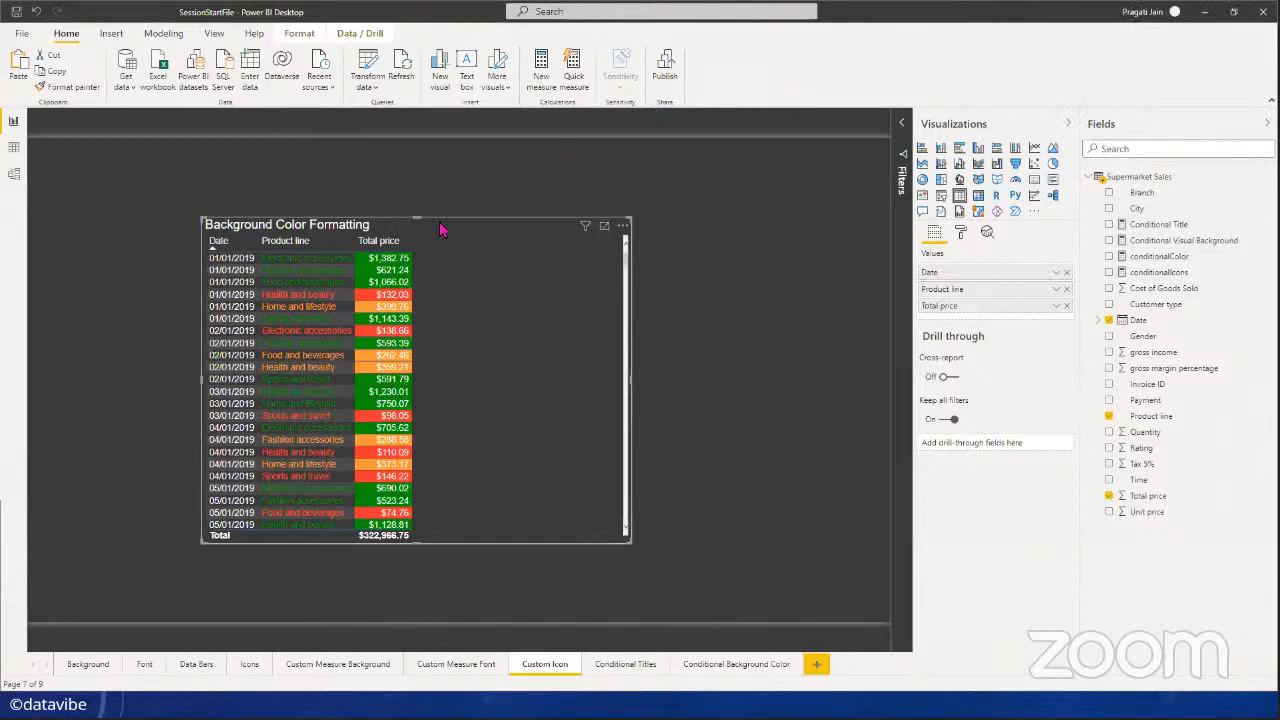
pyautogui.moveTo(585, 232); pyautogui.dragTo(728, 240)
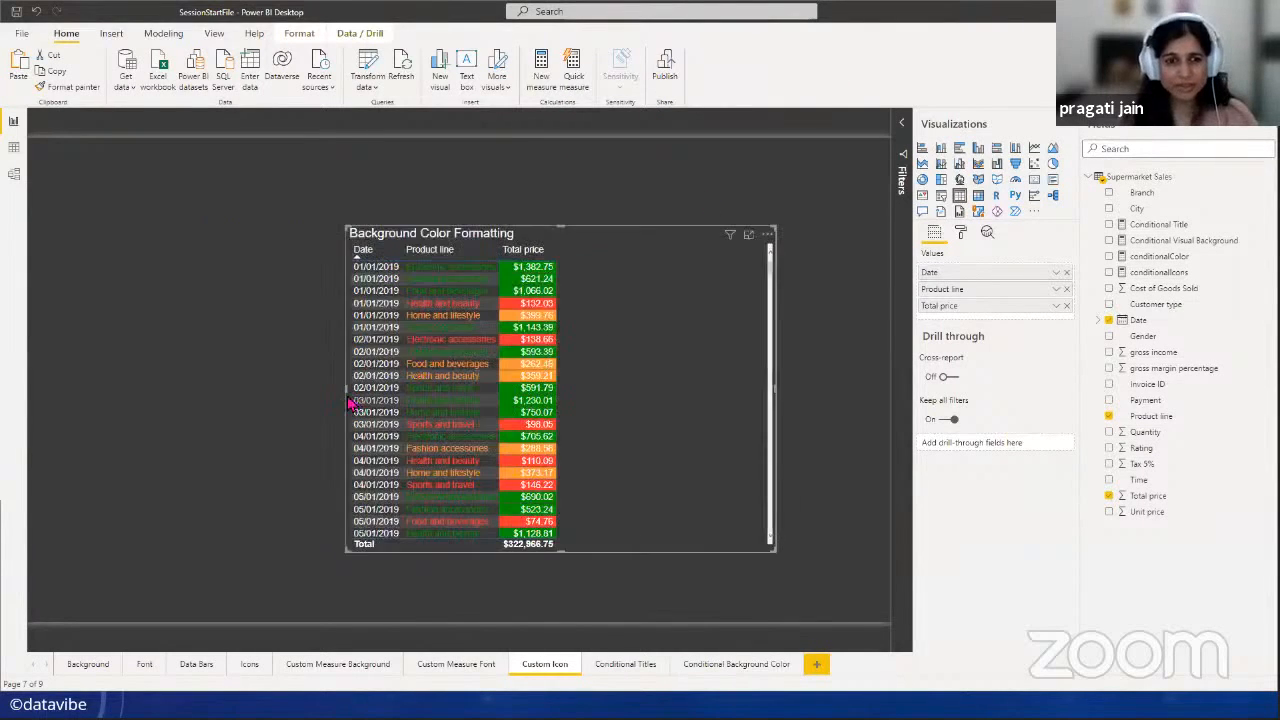
pyautogui.moveTo(344, 394); pyautogui.dragTo(380, 392)
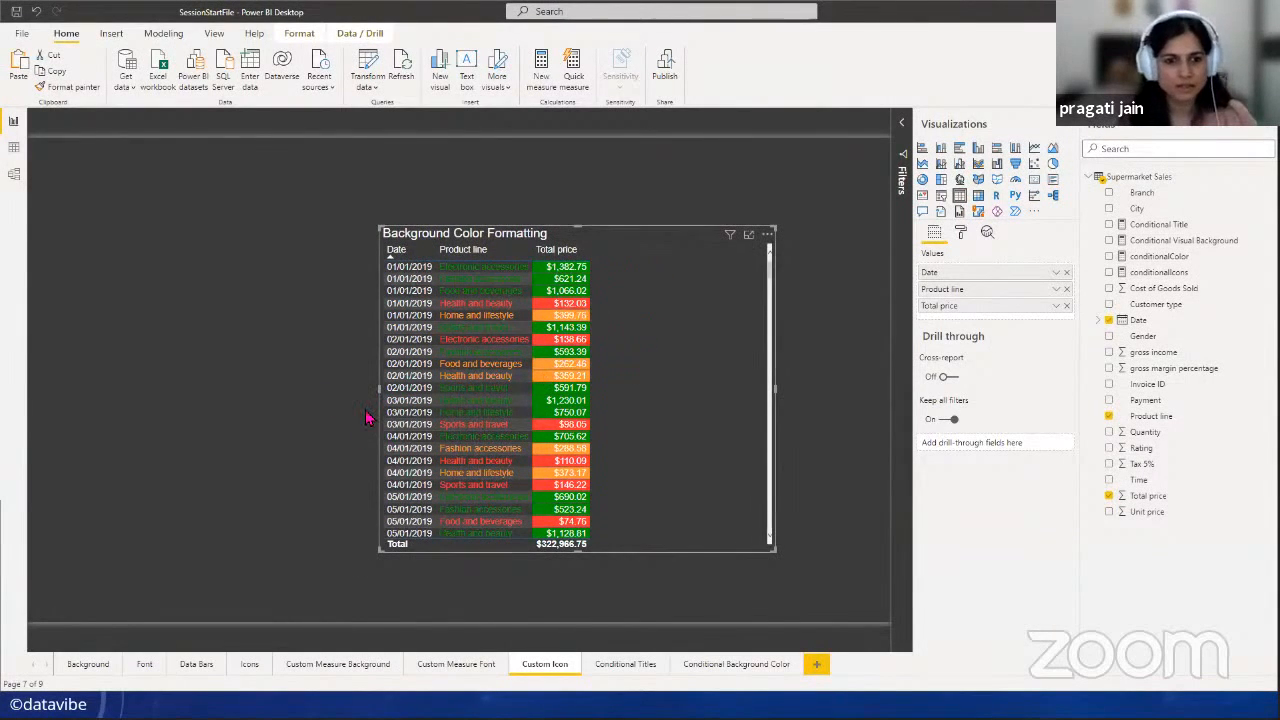
pyautogui.moveTo(379, 395); pyautogui.dragTo(331, 395)
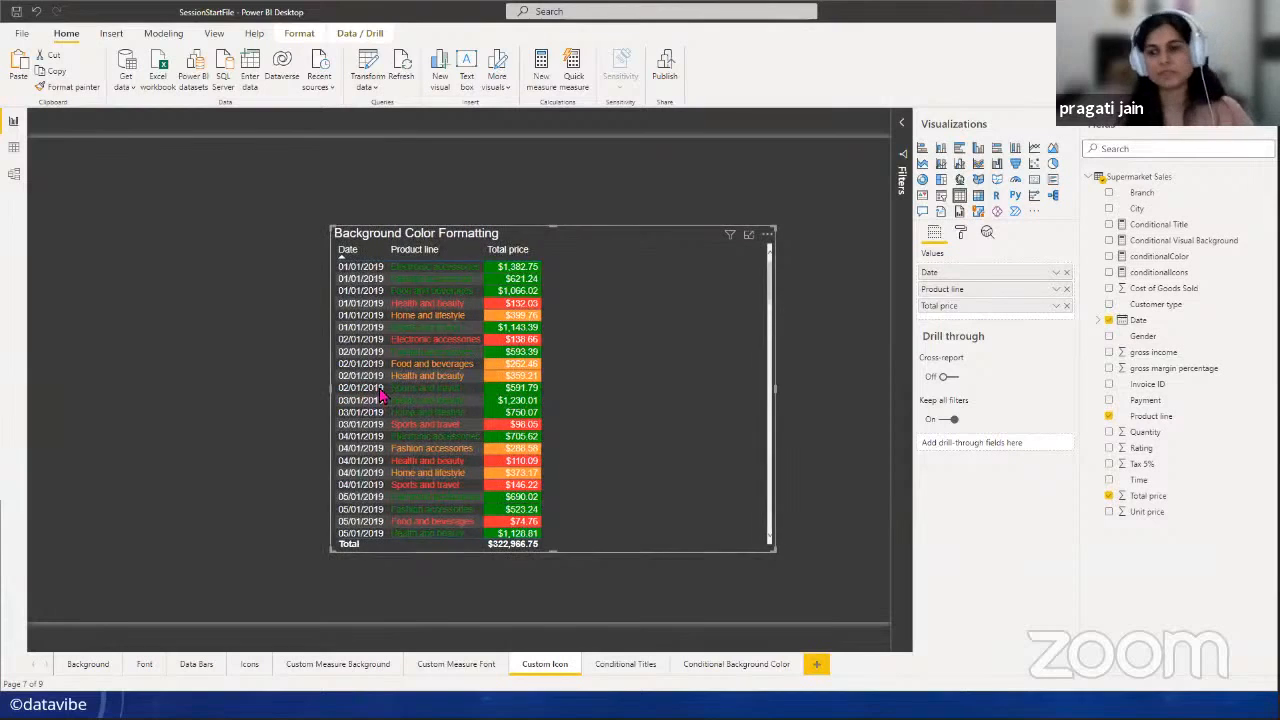
# - Replace the Total price field with Quantity as the table's last column
pyautogui.click(1066, 305)
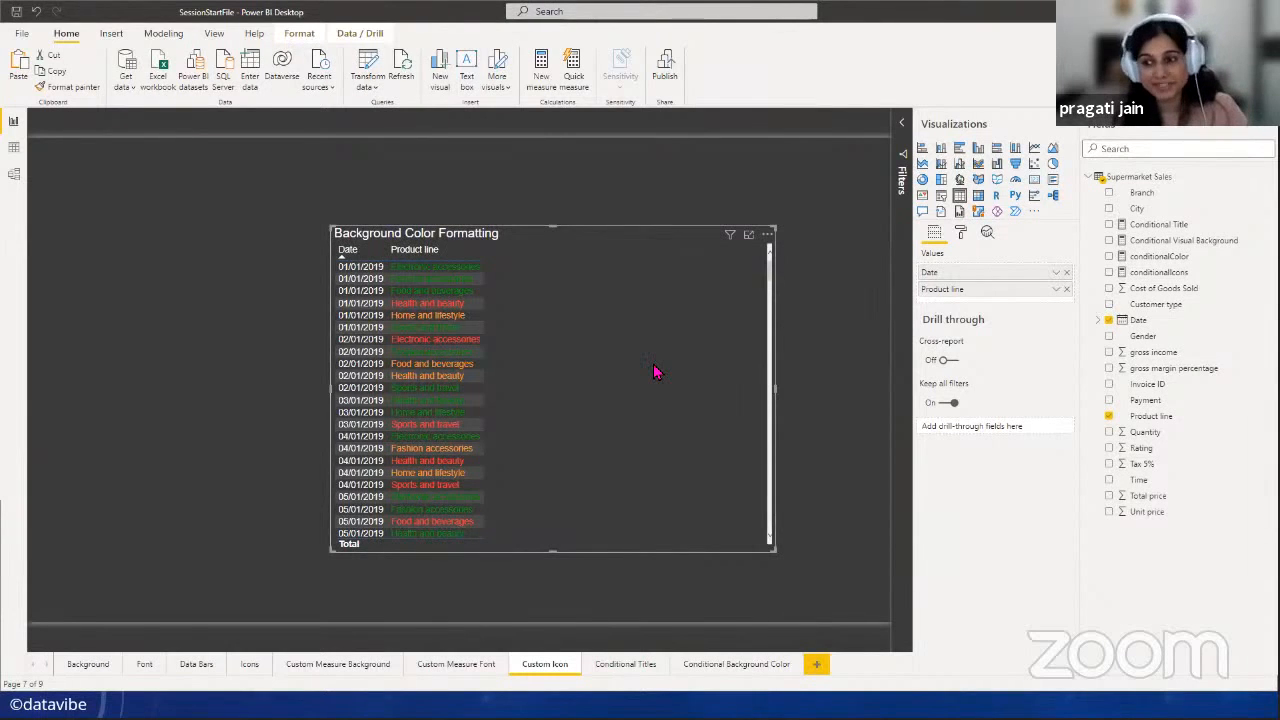
pyautogui.moveTo(1162, 436); pyautogui.dragTo(1001, 304)
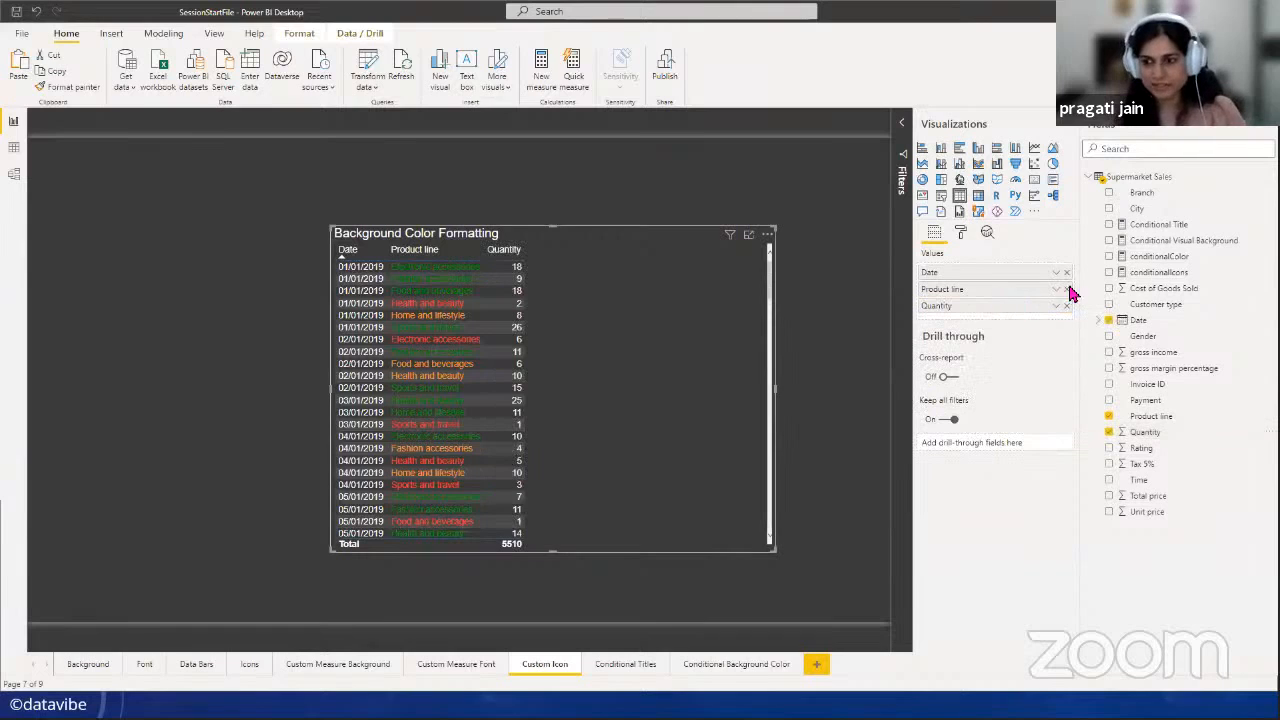
# - Add the Total price and Rating fields to the table after Quantity, summarizing Rating by Average
pyautogui.moveTo(1150, 497); pyautogui.dragTo(1000, 312)
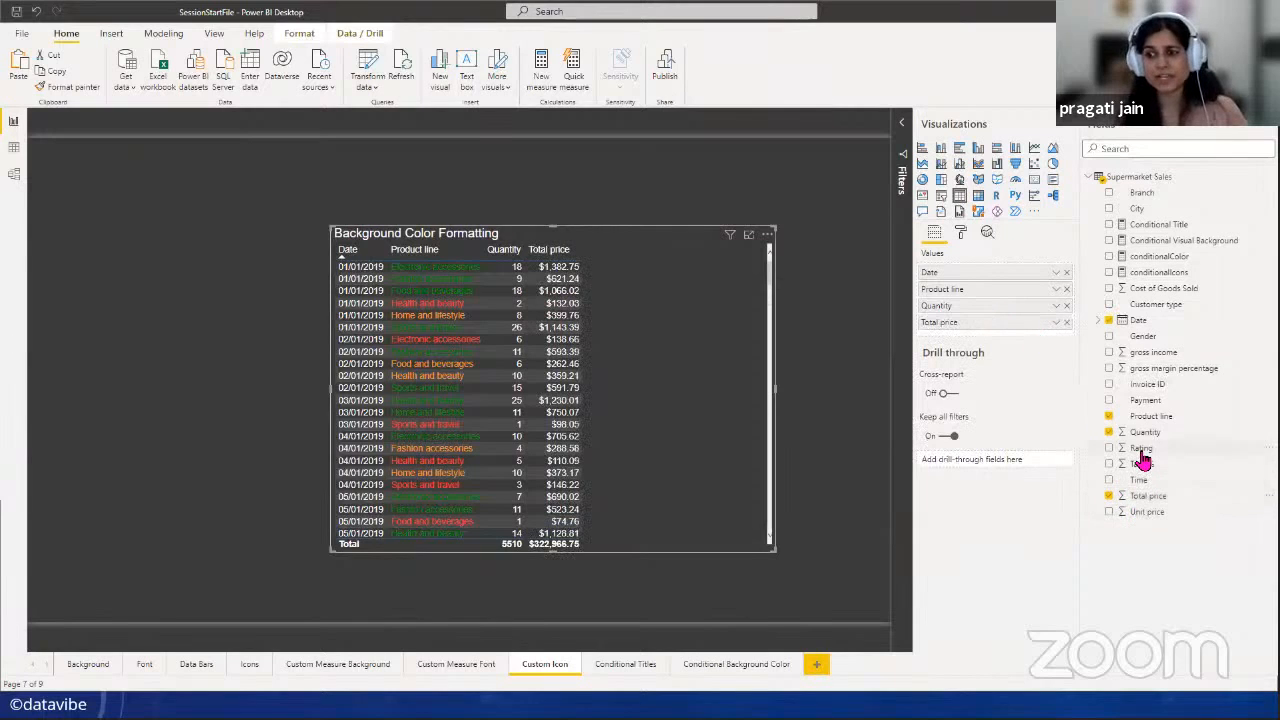
pyautogui.moveTo(1140, 448); pyautogui.dragTo(981, 342)
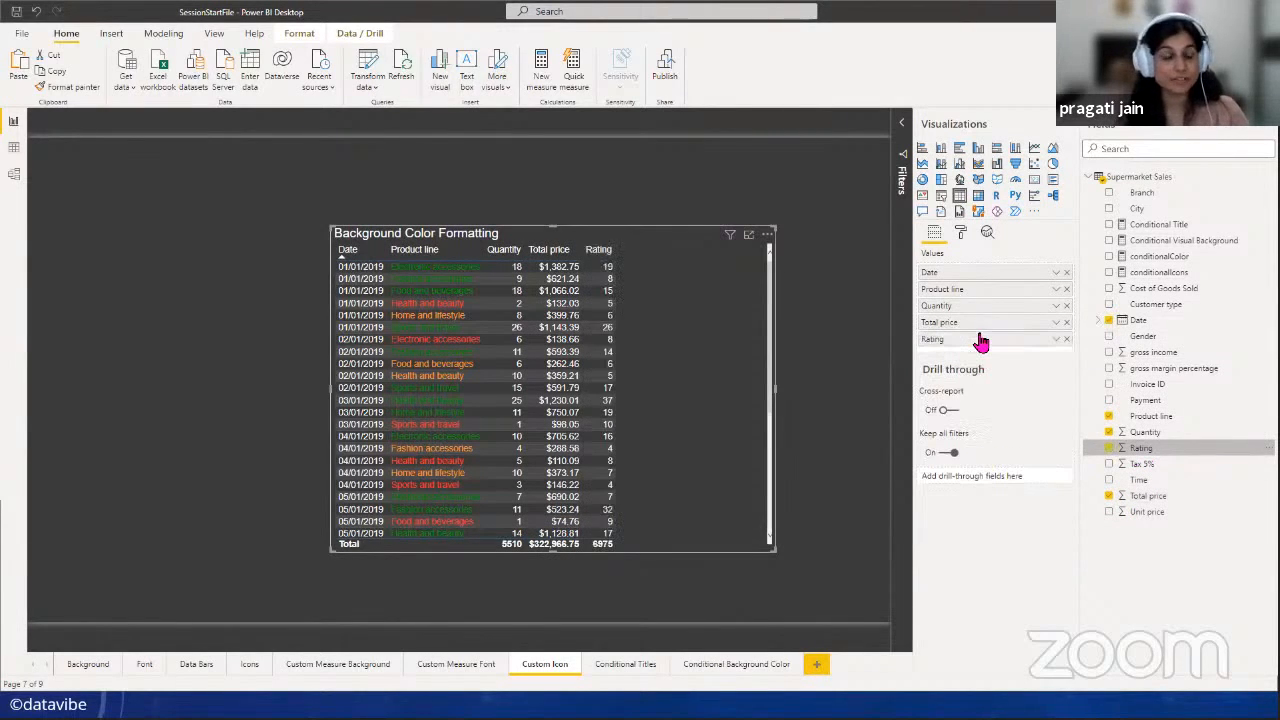
pyautogui.click(1056, 340)
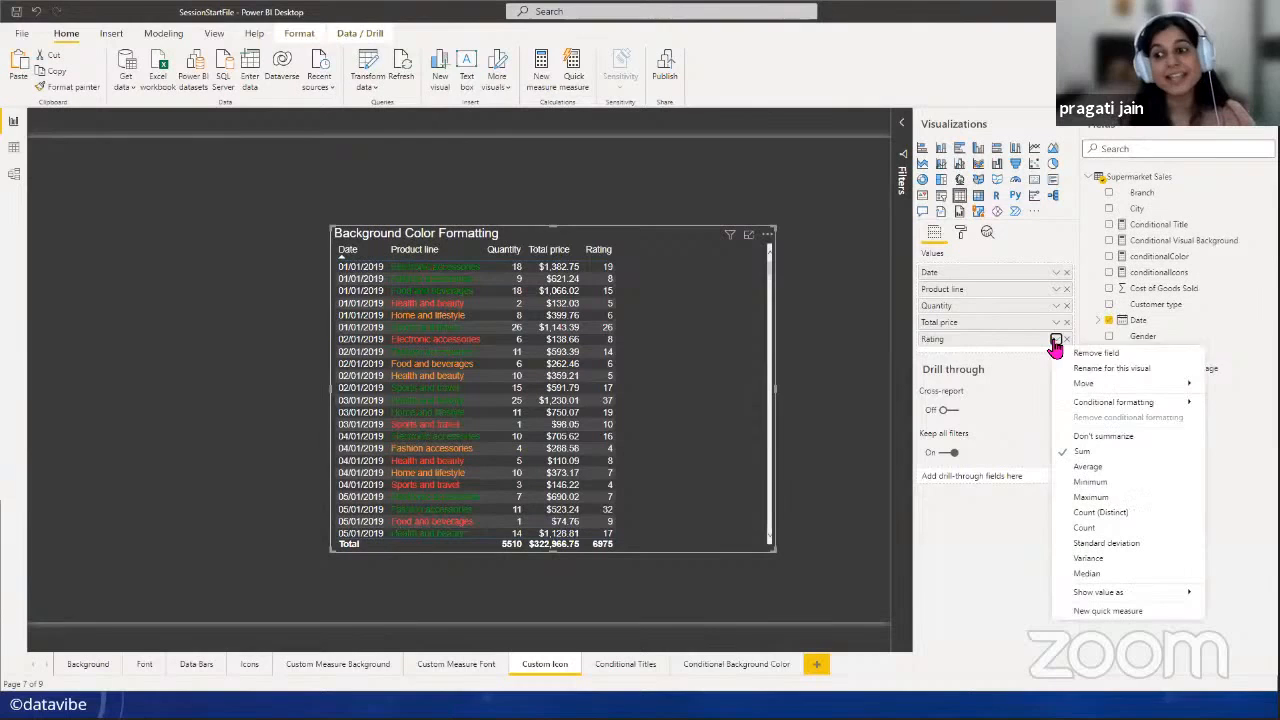
pyautogui.click(1088, 467)
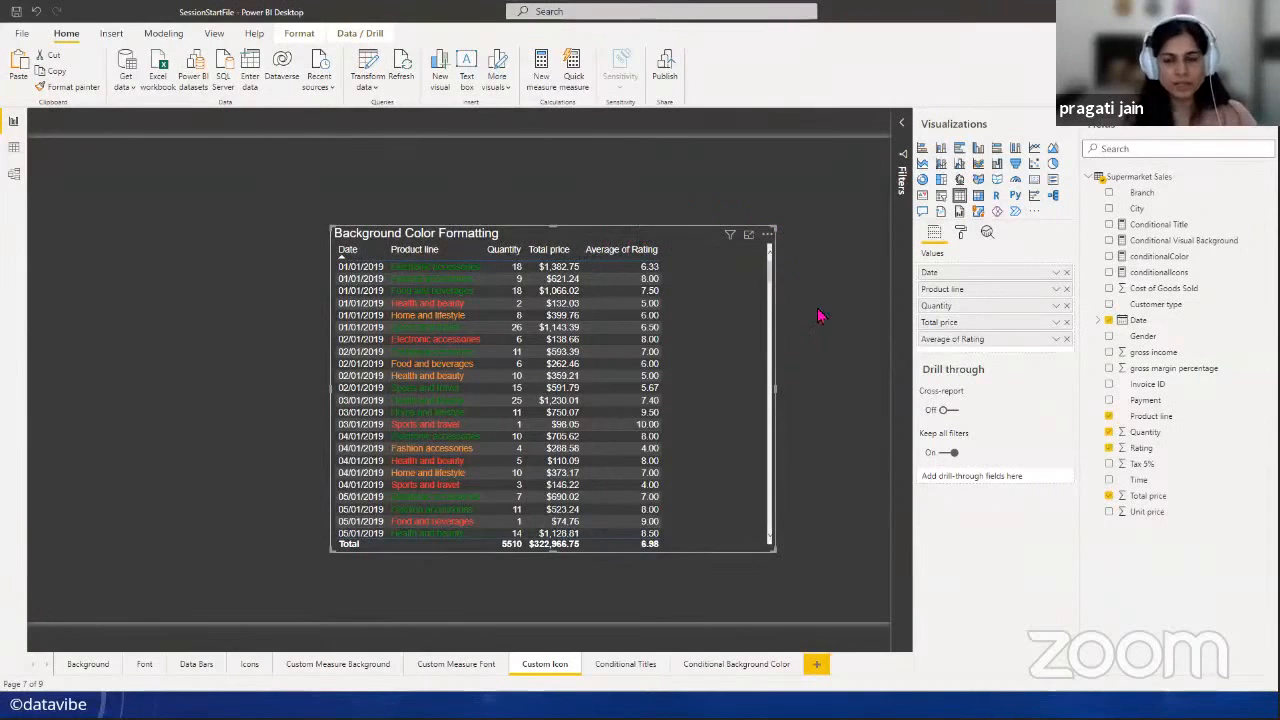
# - Turn on conditional formatting icons for the table's Average of Rating column and look over the default icons
pyautogui.click(962, 238)
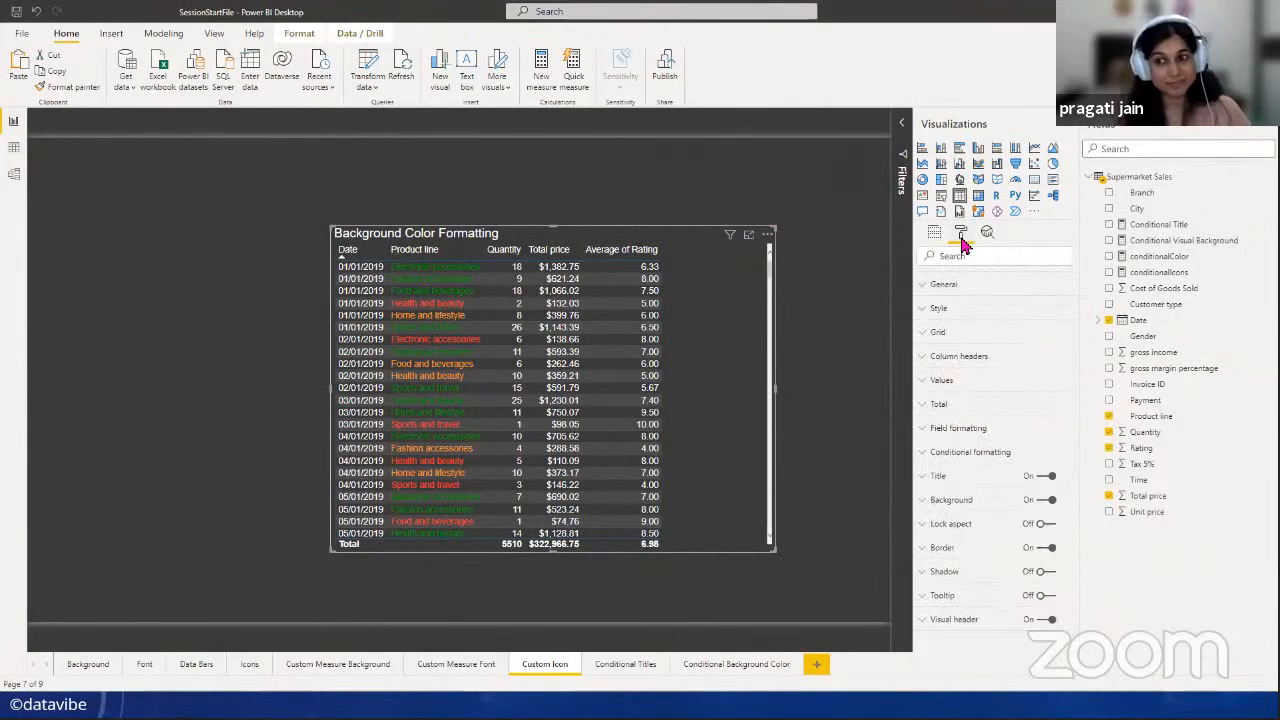
pyautogui.click(963, 458)
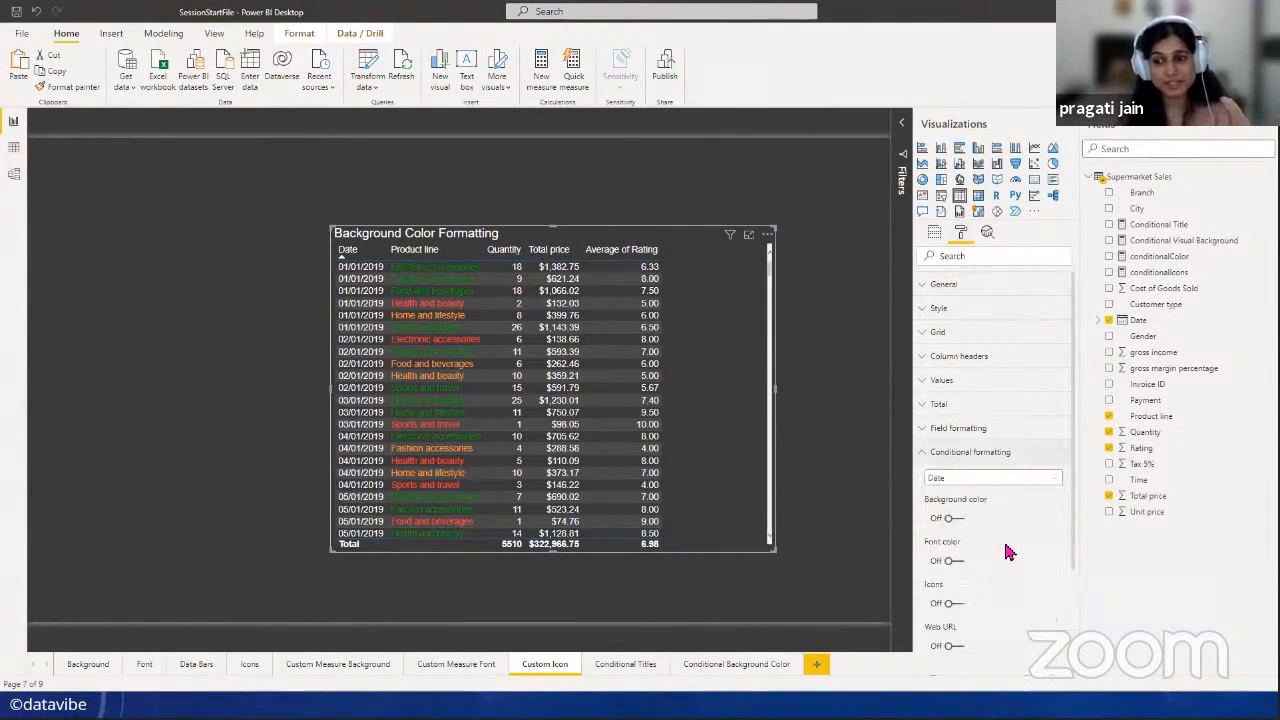
pyautogui.scroll(-2, 1006, 548)
pyautogui.click(1054, 345)
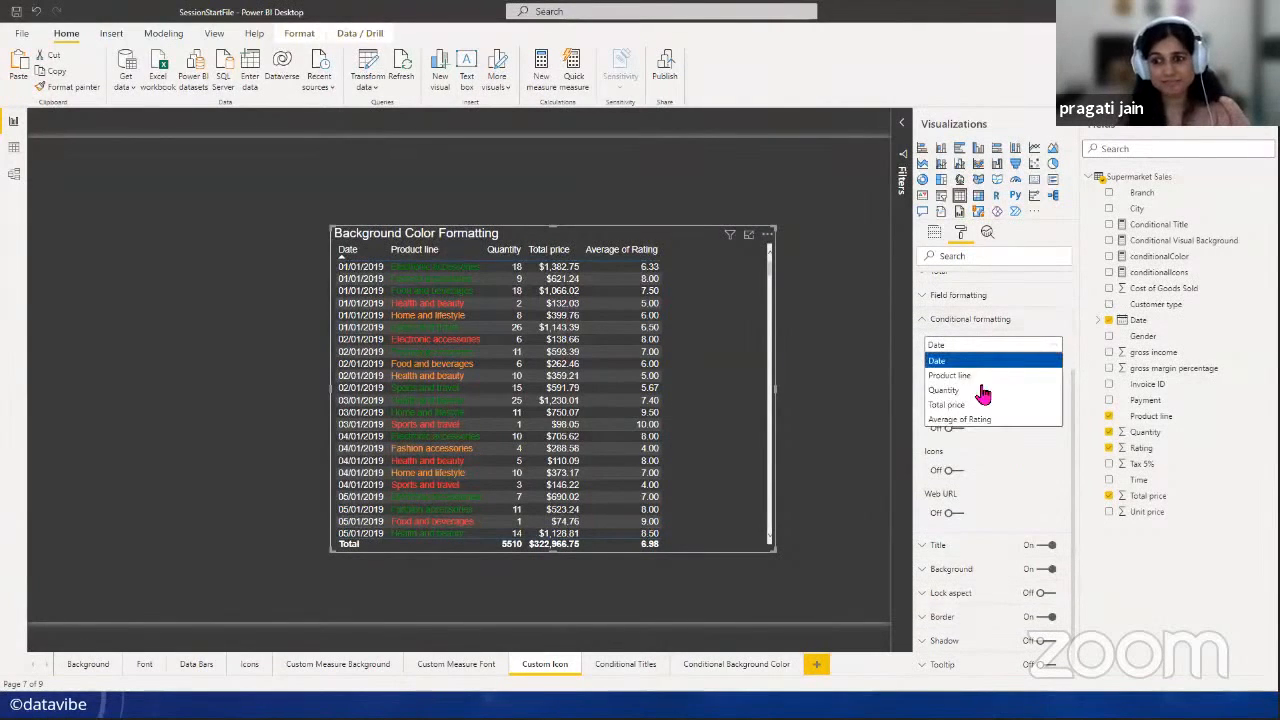
pyautogui.click(972, 419)
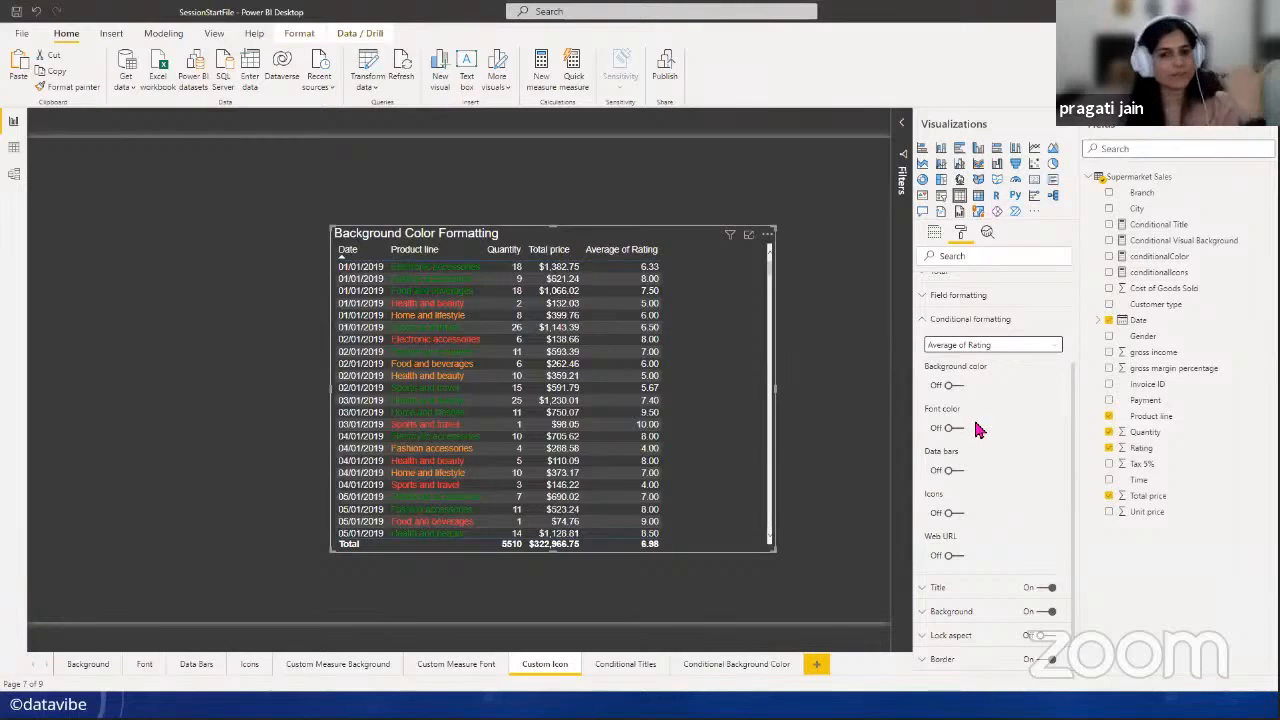
pyautogui.click(955, 514)
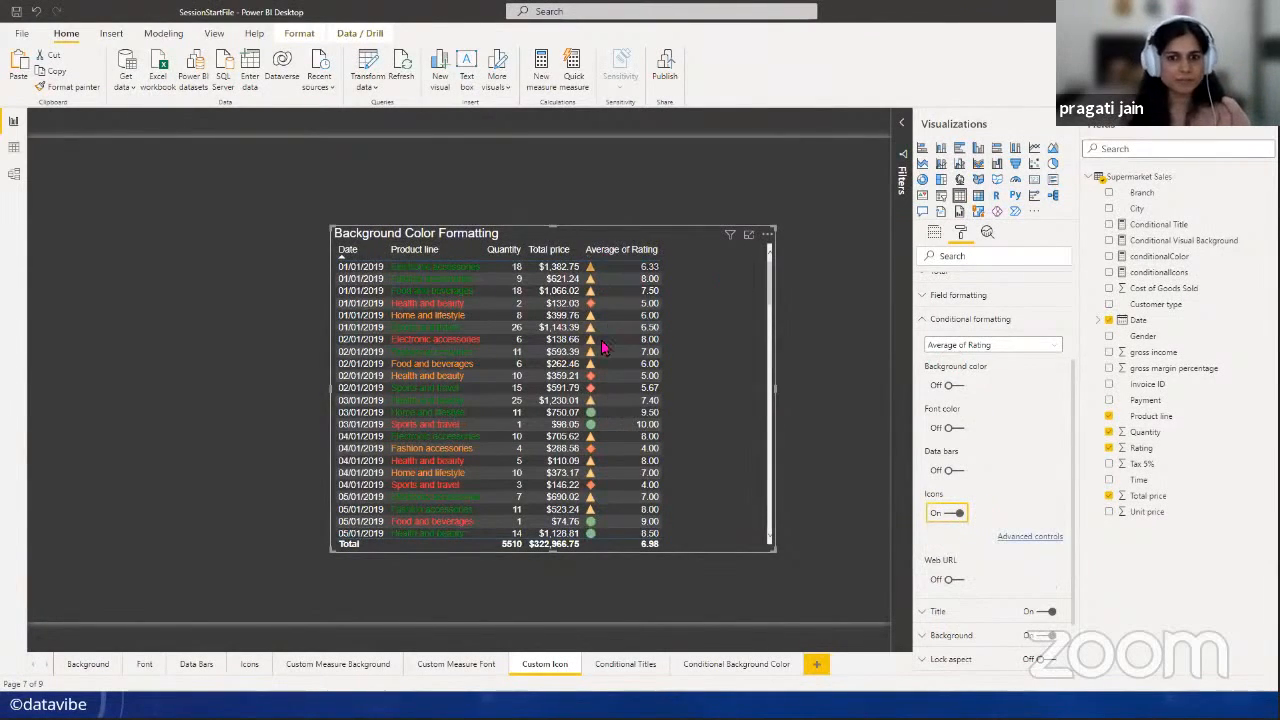
pyautogui.scroll(-8, 603, 414)
pyautogui.scroll(8, 603, 414)
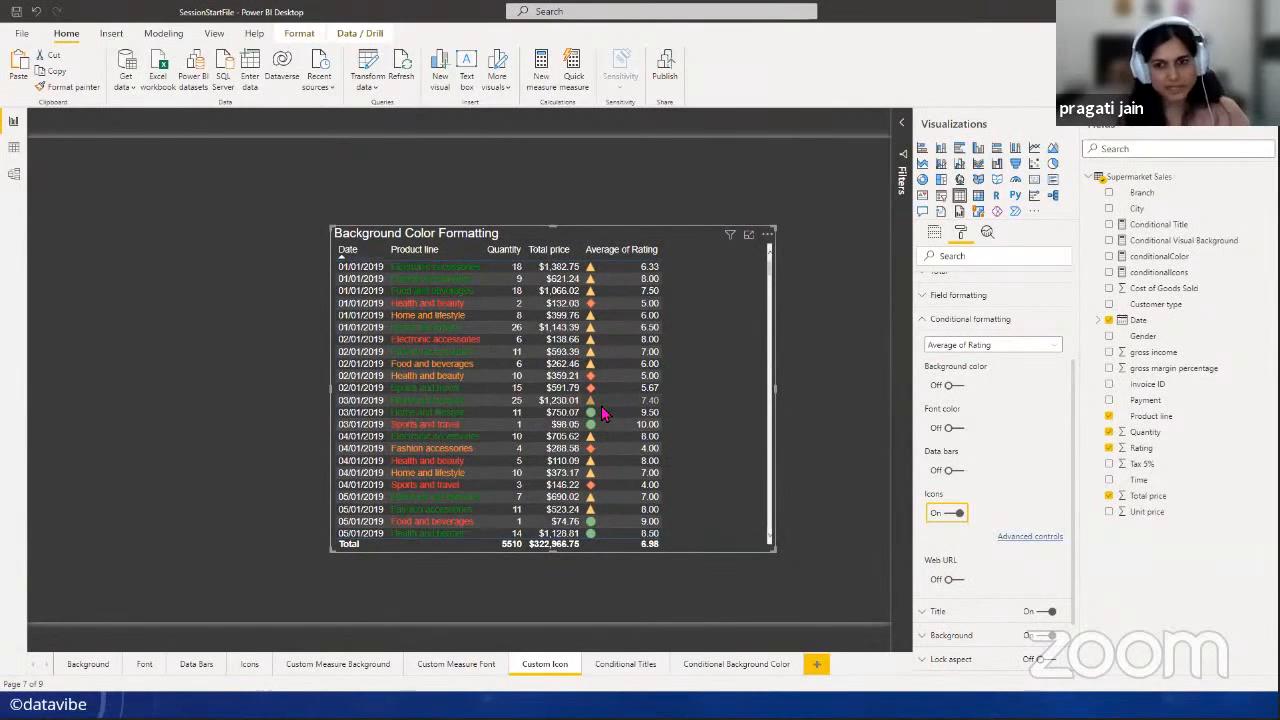
# - Browse the built-in icon styles for Average of Rating, discard the icon settings and turn the column's icons off
pyautogui.click(1032, 538)
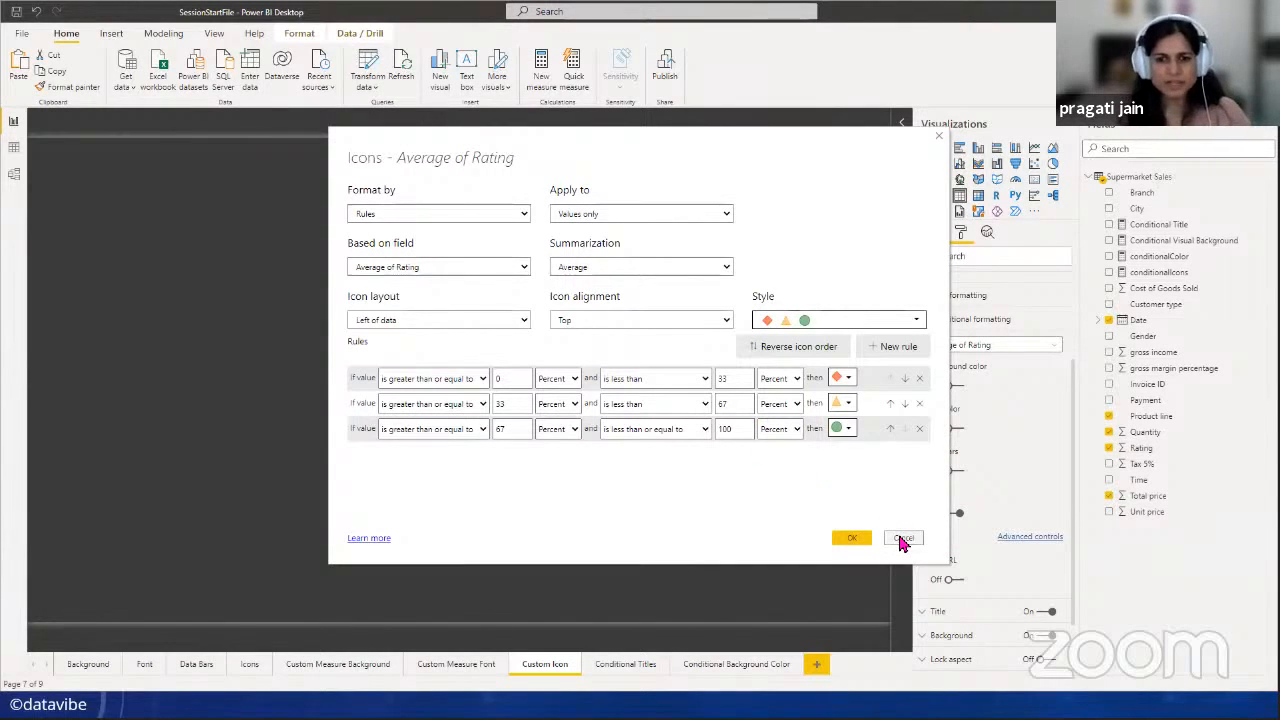
pyautogui.click(914, 321)
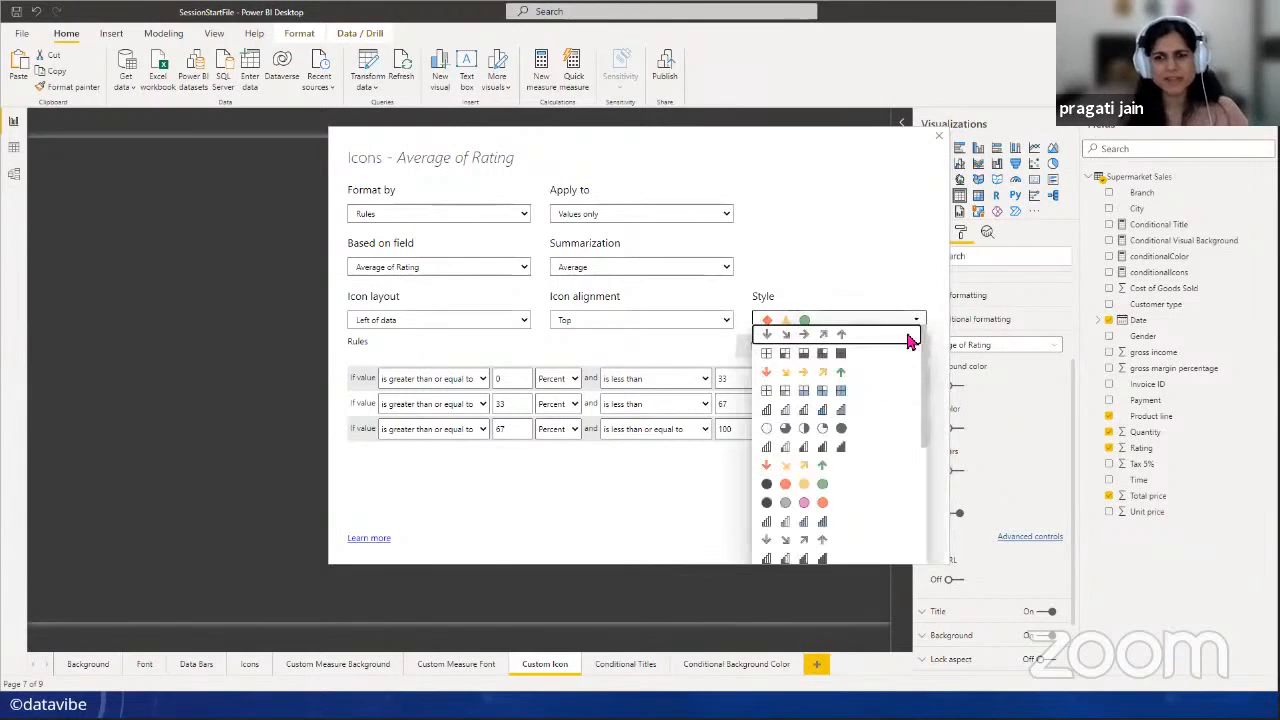
pyautogui.scroll(-5, 870, 435)
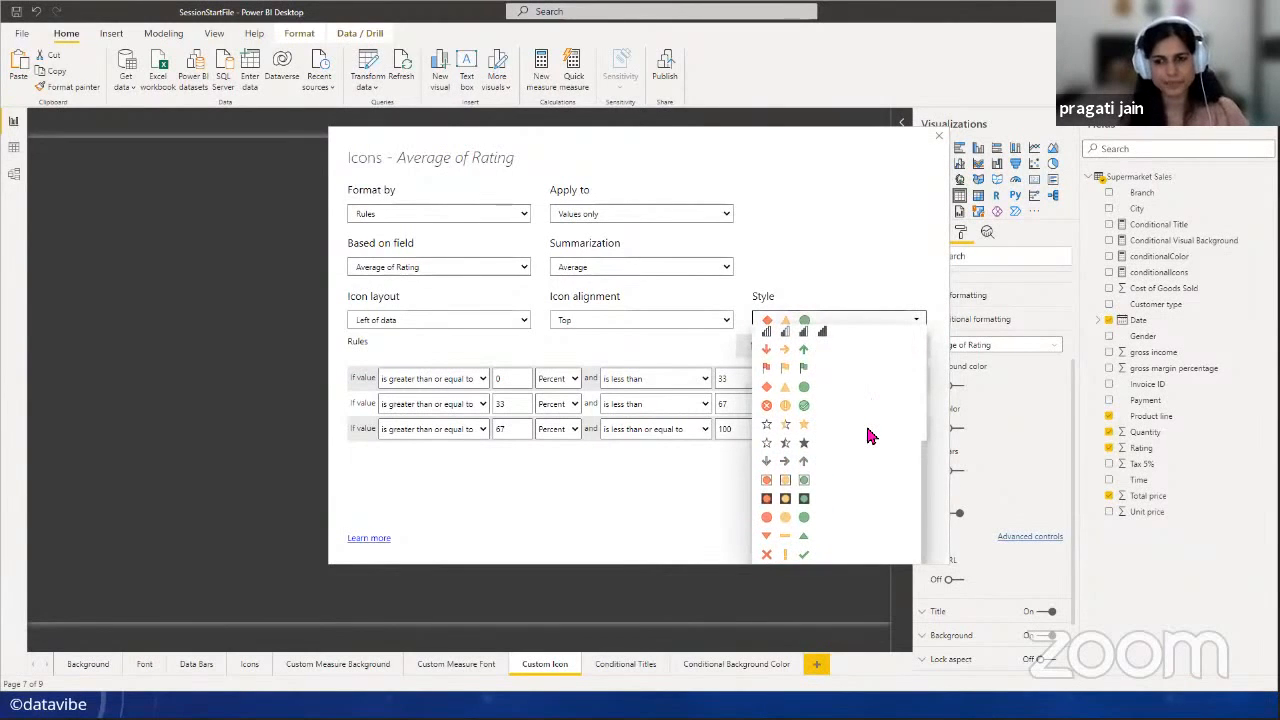
pyautogui.scroll(4, 869, 436)
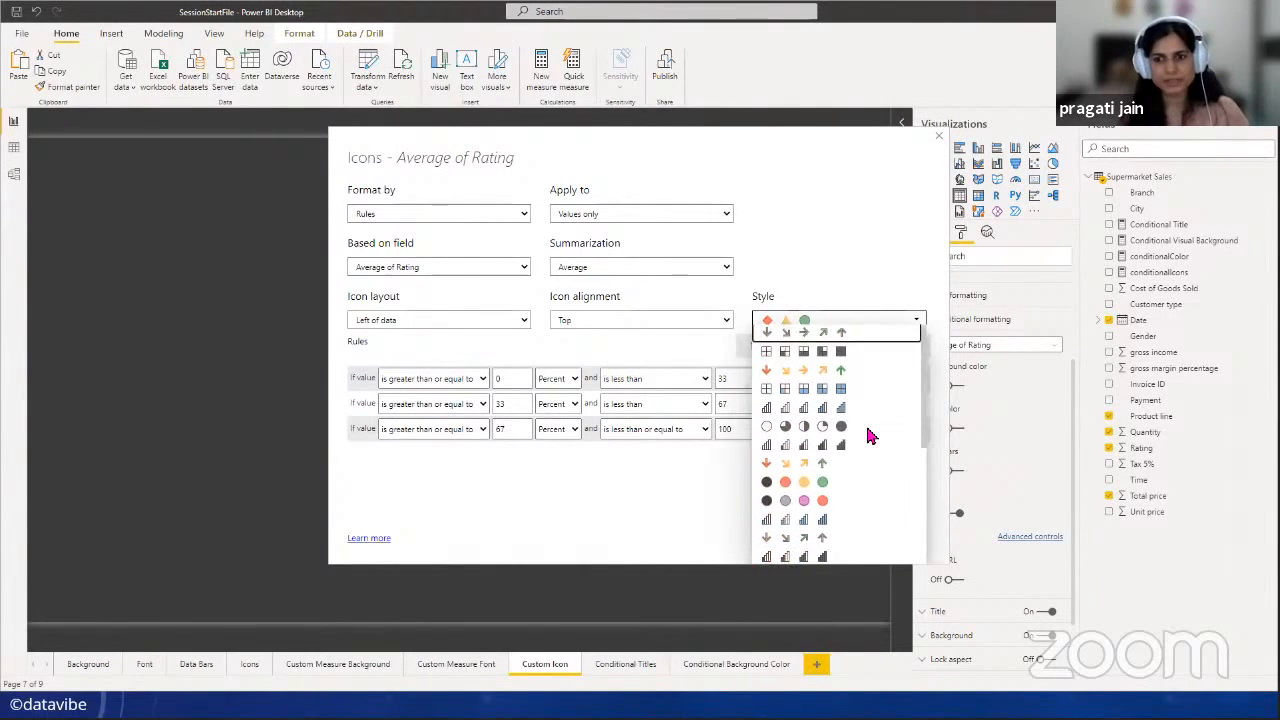
pyautogui.click(690, 496)
pyautogui.click(901, 538)
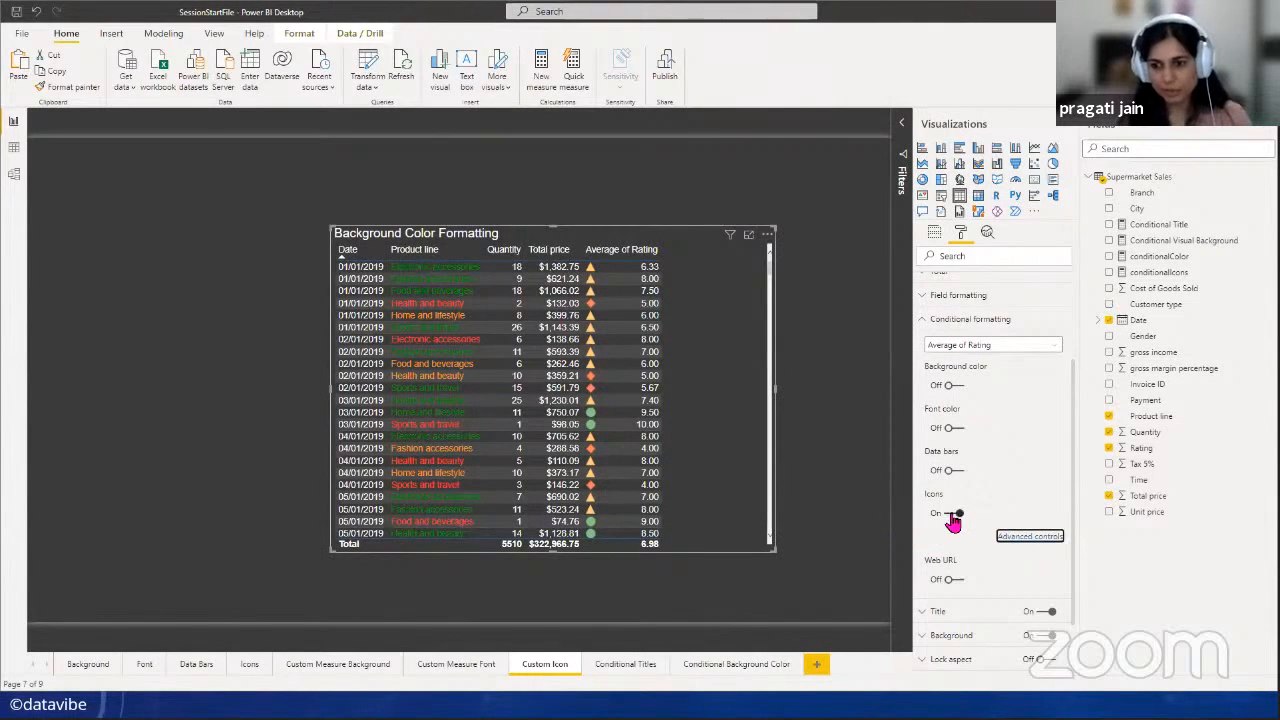
pyautogui.click(955, 514)
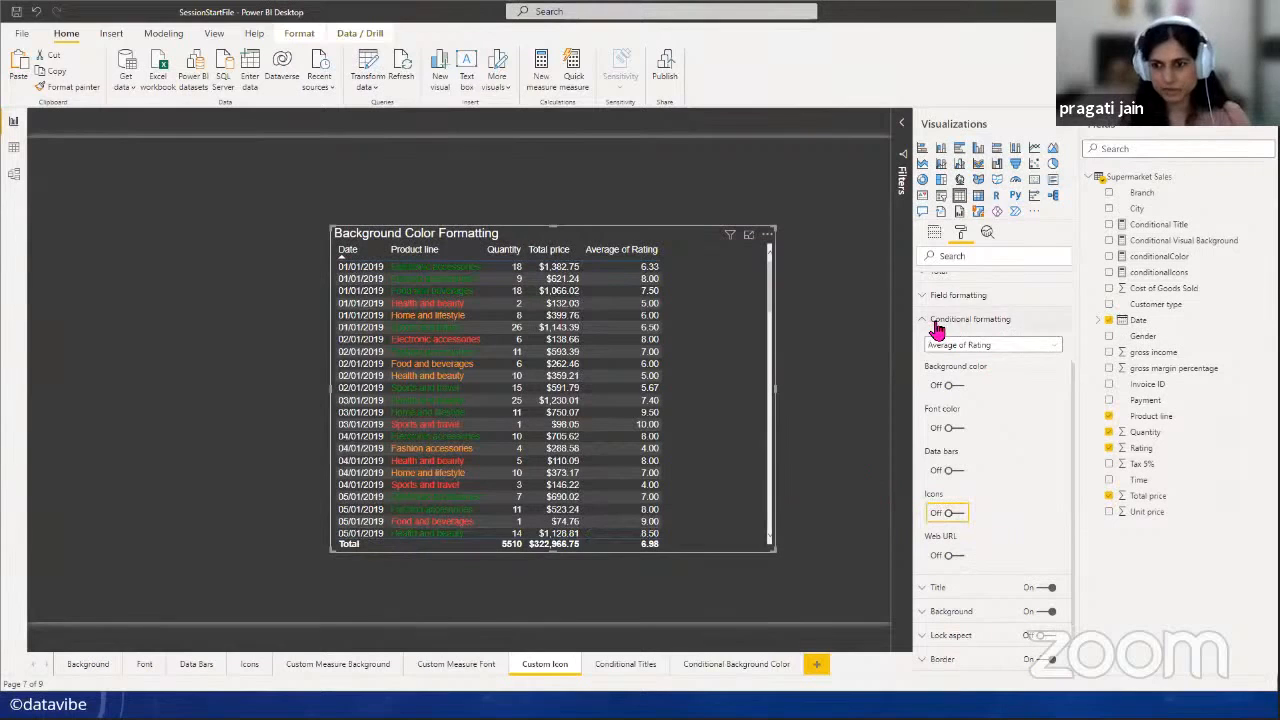
# - Examine the conditionalIcons measure's formula, including its average Rating variable, SWITCH conditions and first GIF URL
pyautogui.click(1162, 276)
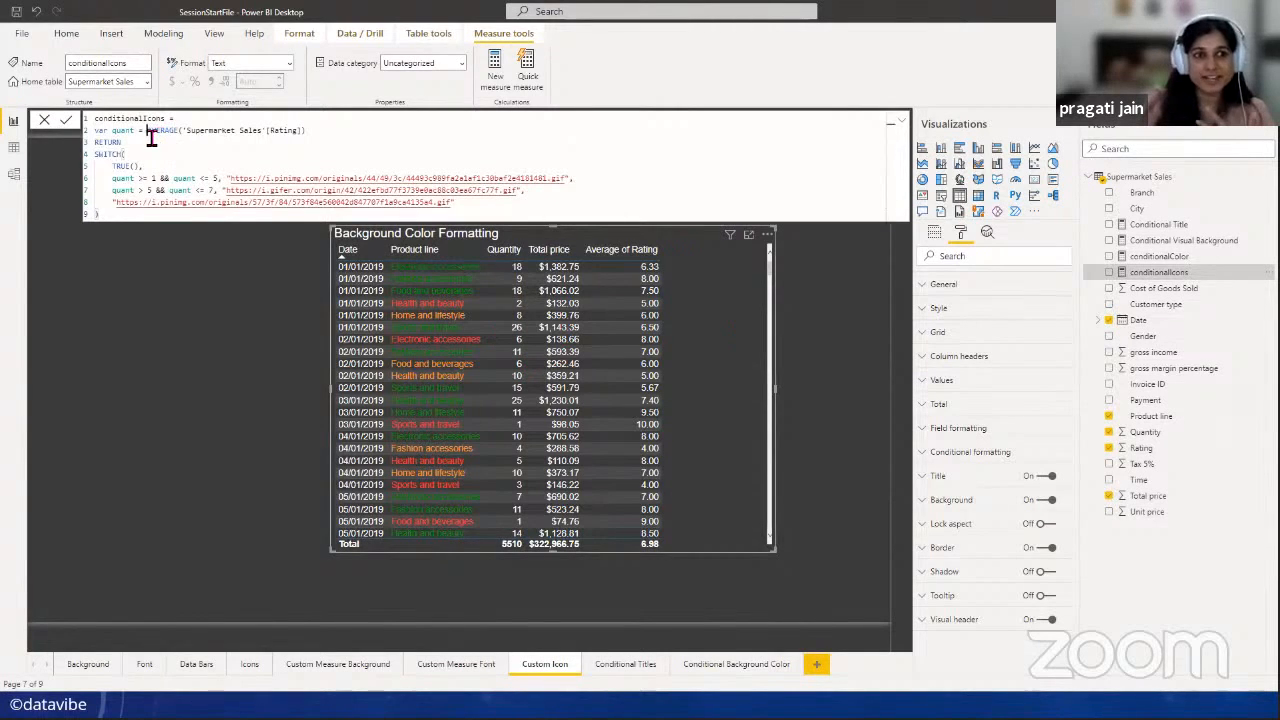
pyautogui.keyDown('shift'); pyautogui.click(317, 137); pyautogui.keyUp('shift')
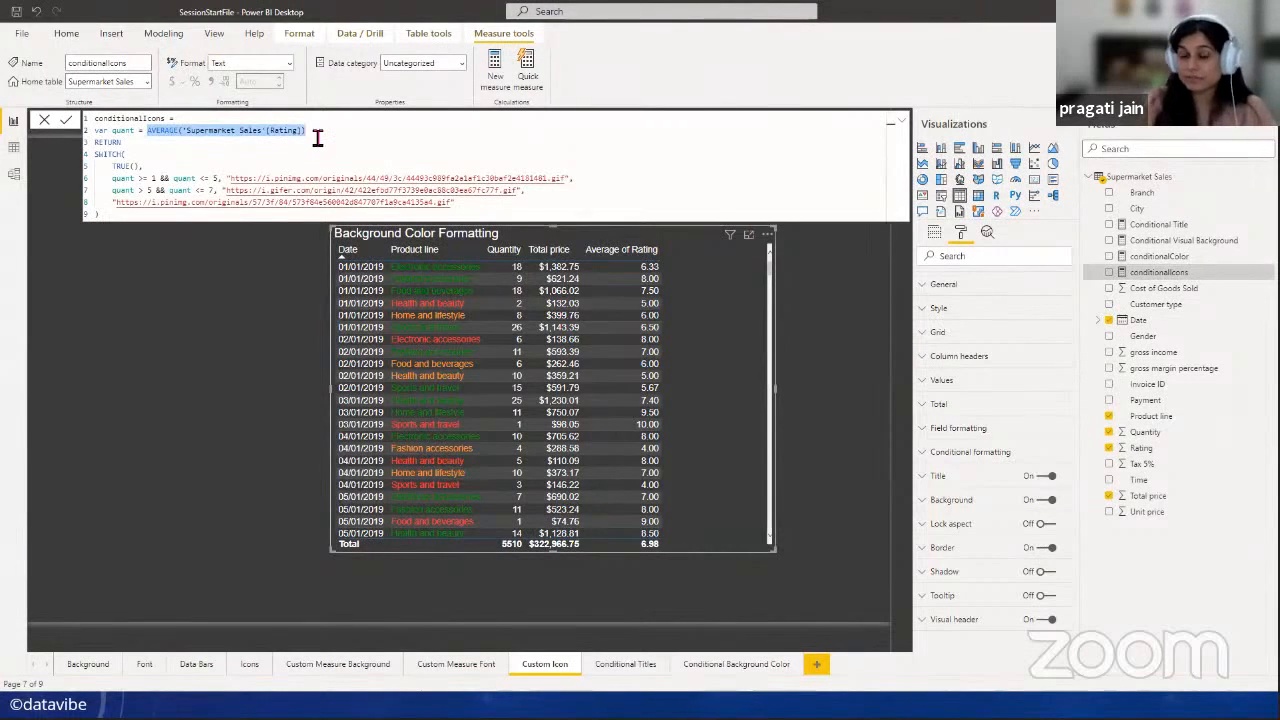
pyautogui.doubleClick(120, 166)
pyautogui.moveTo(226, 186); pyautogui.dragTo(576, 211)
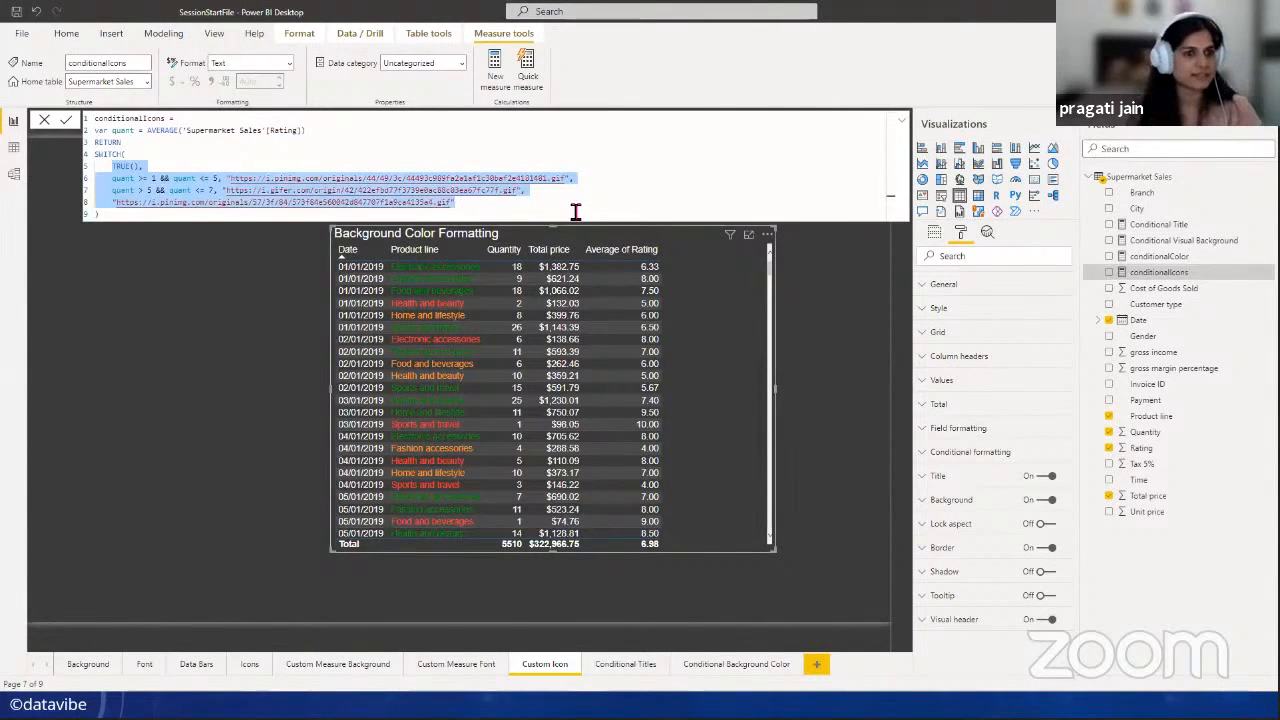
pyautogui.click(251, 154)
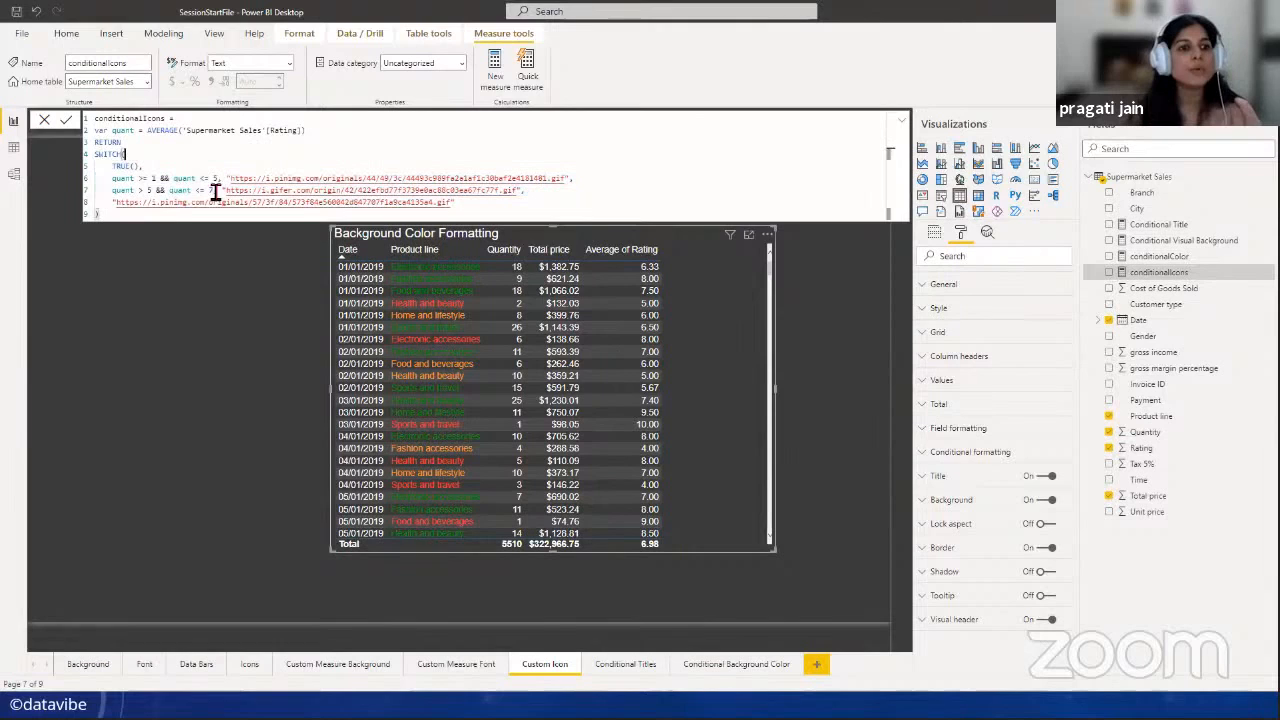
pyautogui.click(155, 180)
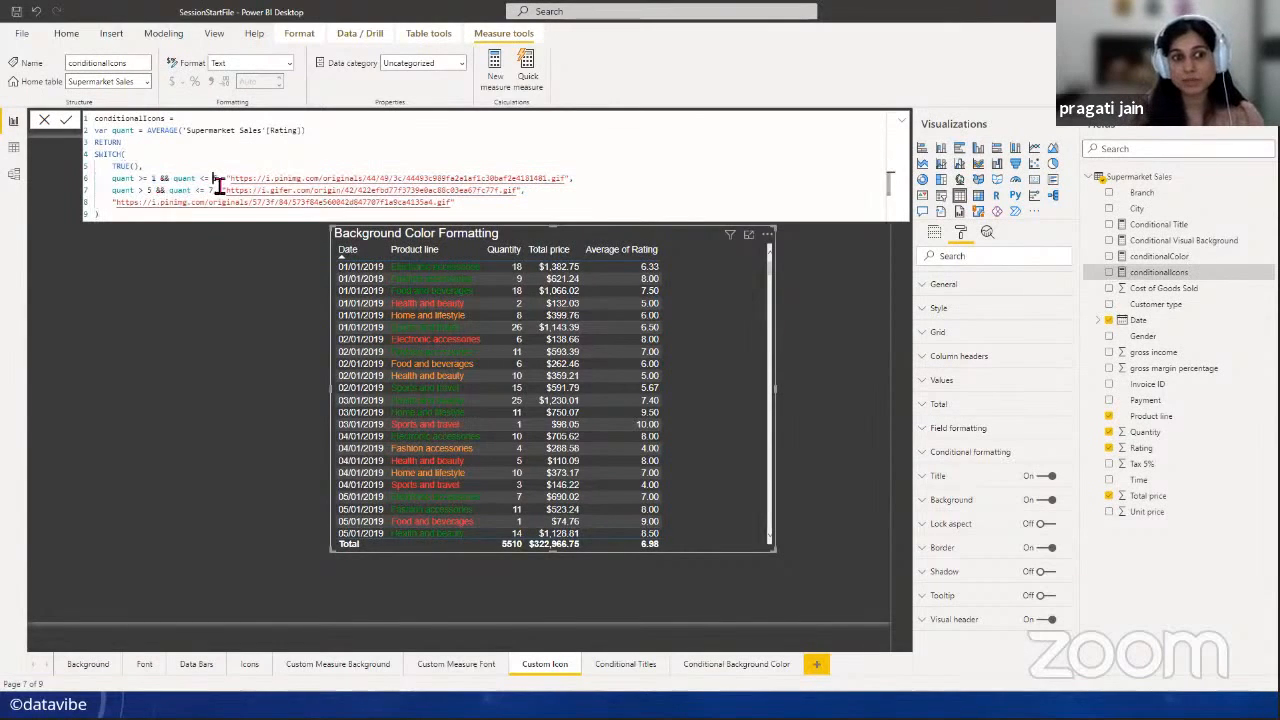
pyautogui.moveTo(228, 180); pyautogui.dragTo(565, 180)
pyautogui.click(631, 180)
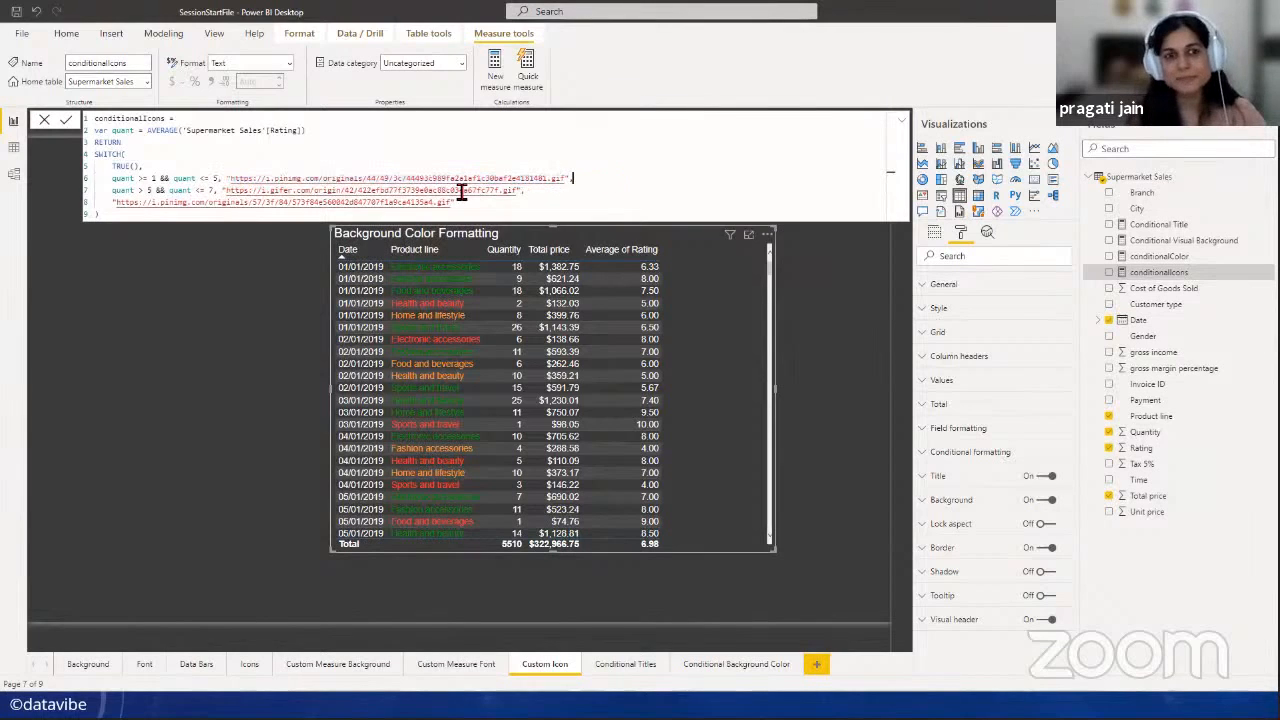
pyautogui.moveTo(233, 180); pyautogui.dragTo(566, 180)
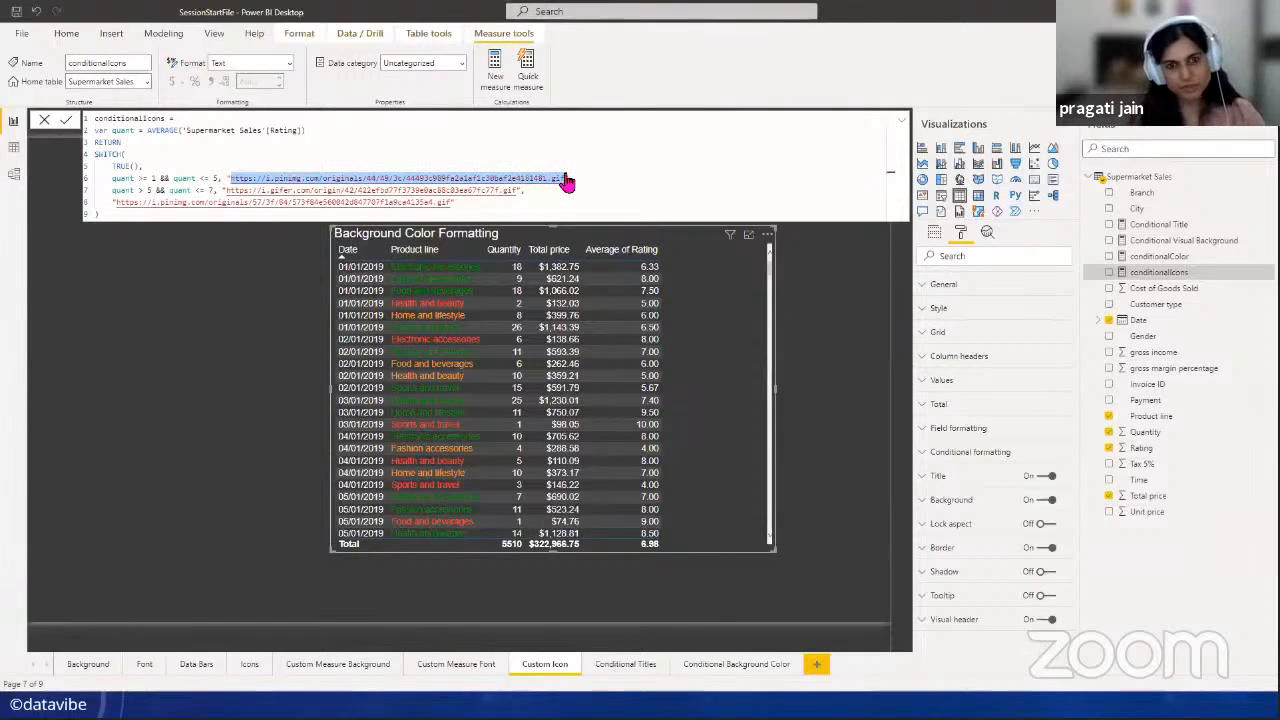
pyautogui.hotkey('alt', 'Tab')
pyautogui.hotkey('alt', 'Tab')
pyautogui.hotkey('alt', 'Tab')
pyautogui.hotkey('alt', 'Tab')
pyautogui.hotkey('alt', 'Tab')
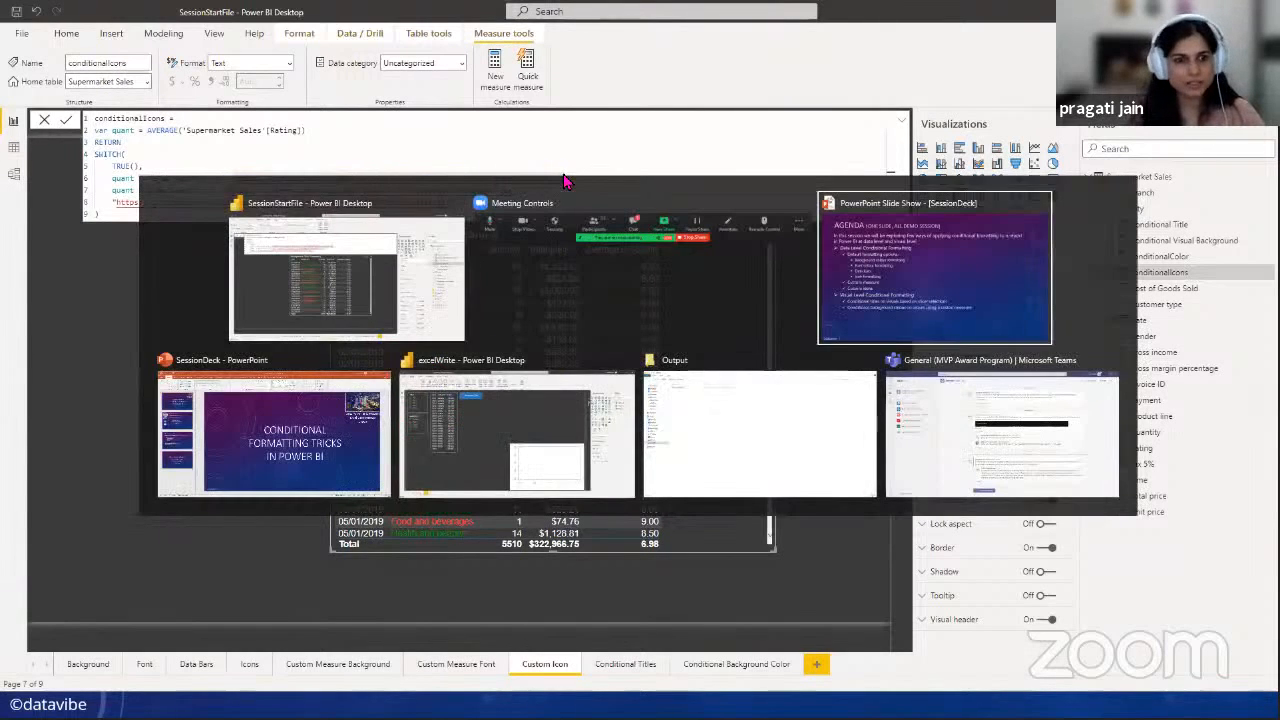
pyautogui.hotkey('alt', 'Tab')
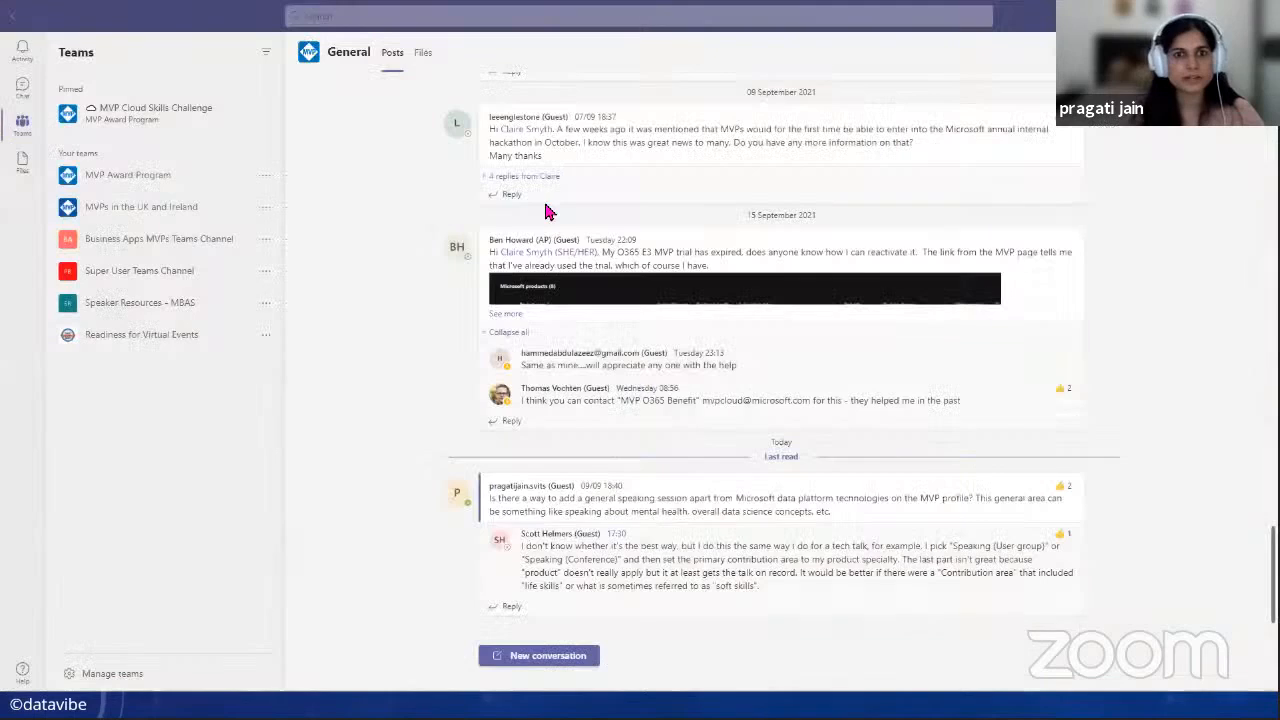
pyautogui.hotkey('alt', 'Tab')
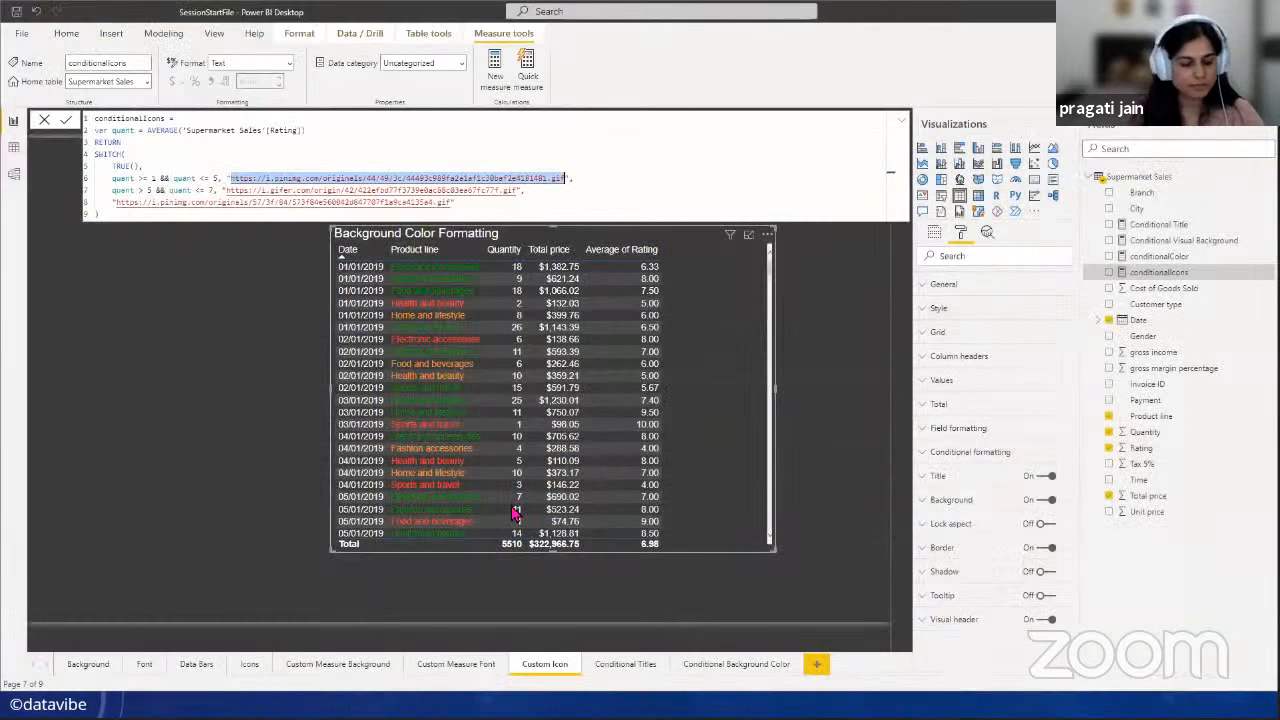
pyautogui.hotkey('alt', 'Tab')
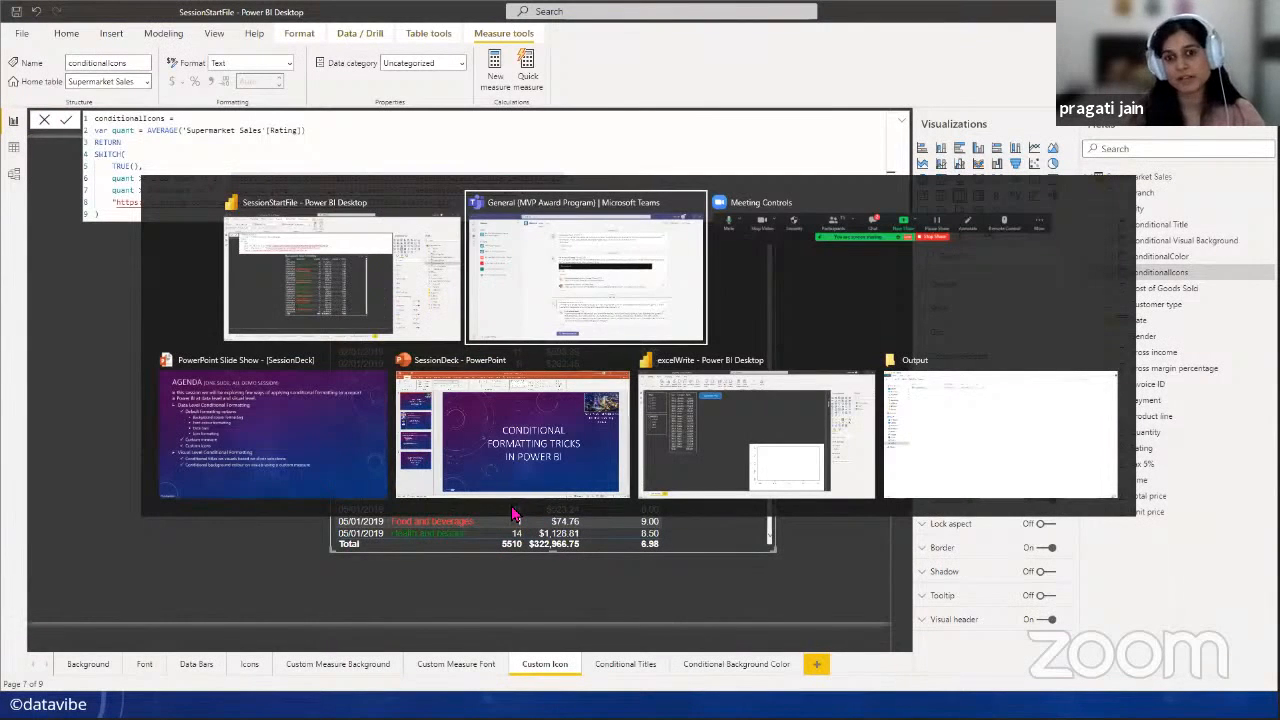
pyautogui.hotkey('alt', 'Tab')
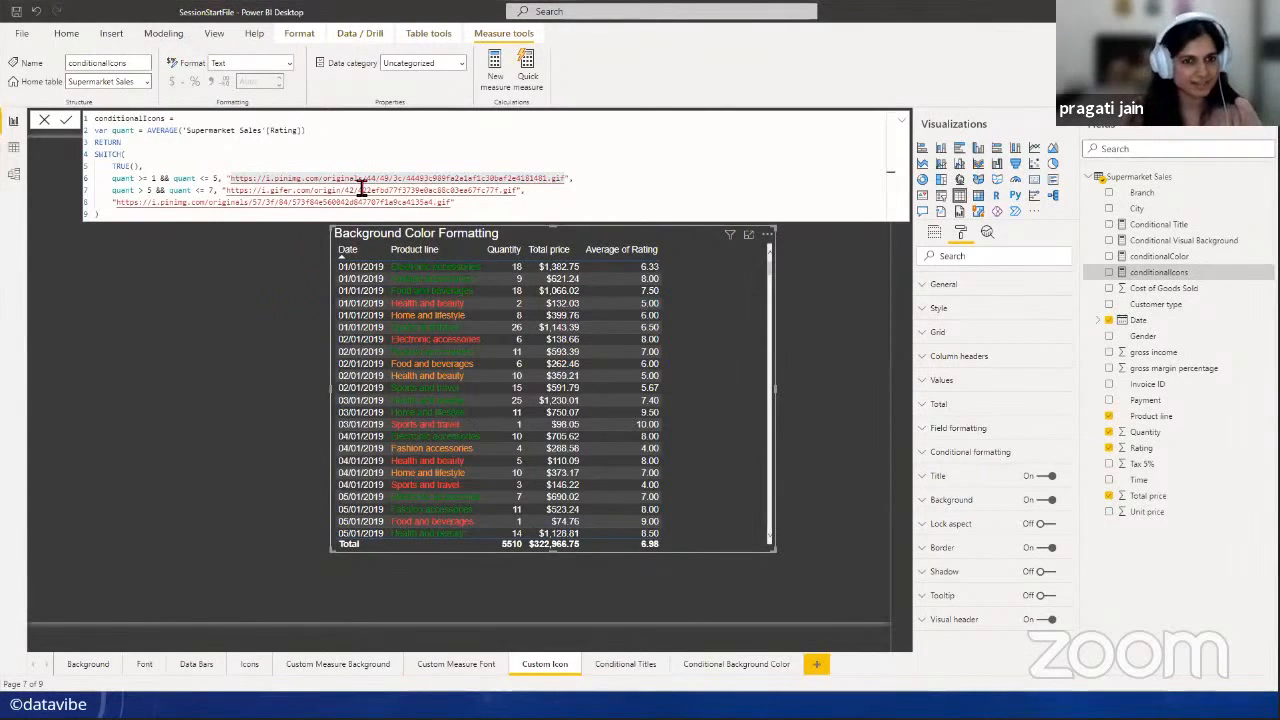
# - Examine which GIF URL the conditionalIcons measure assigns to each rating range, closing the formula and reselecting the table
pyautogui.click(535, 202)
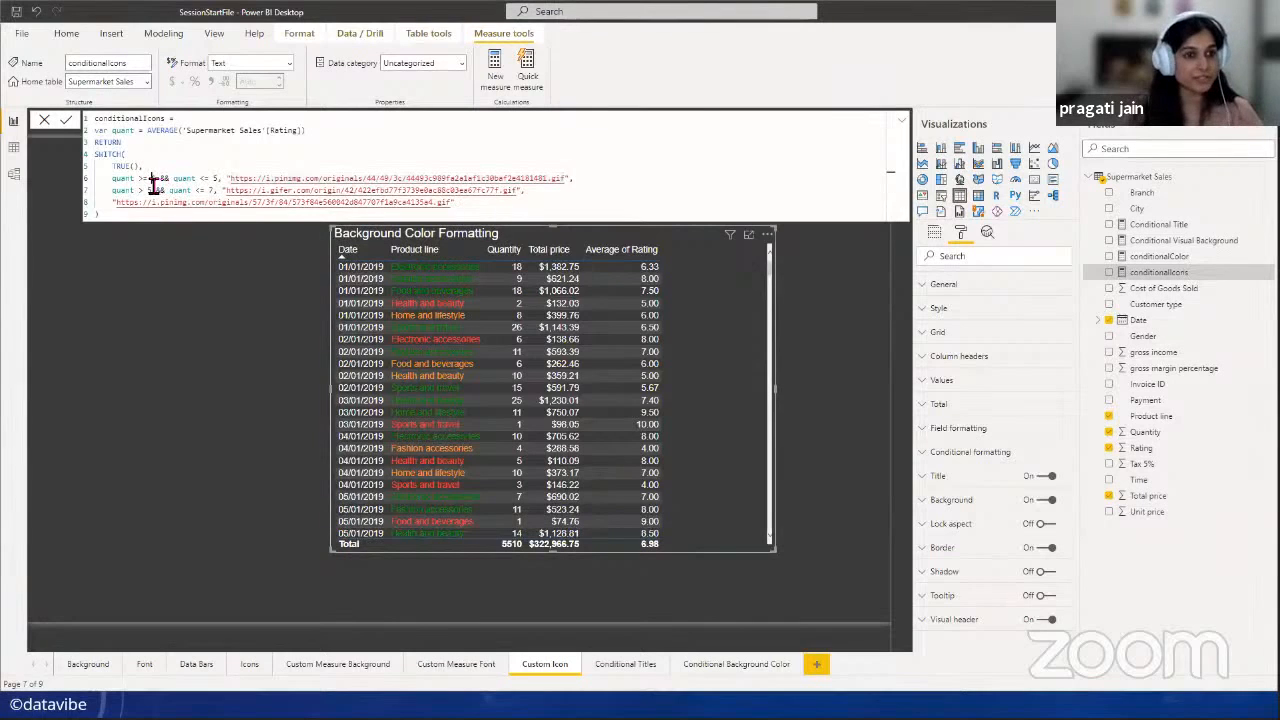
pyautogui.doubleClick(217, 180)
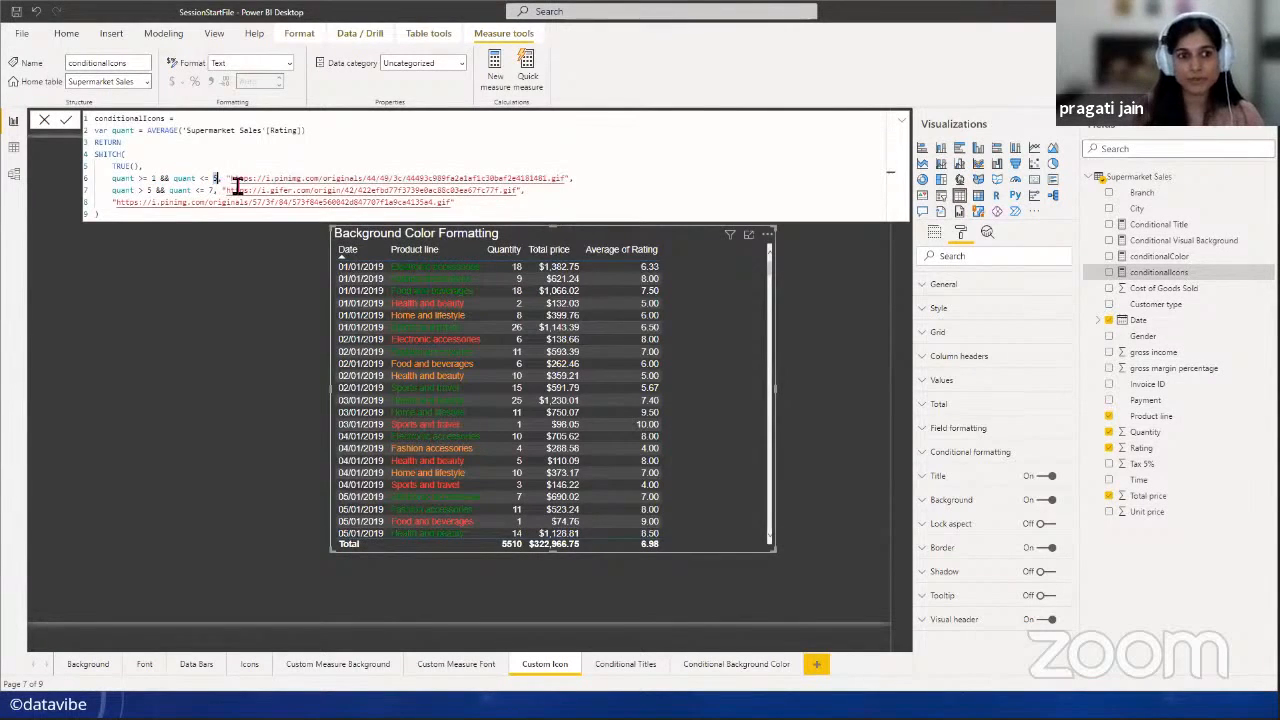
pyautogui.moveTo(232, 179); pyautogui.dragTo(405, 178)
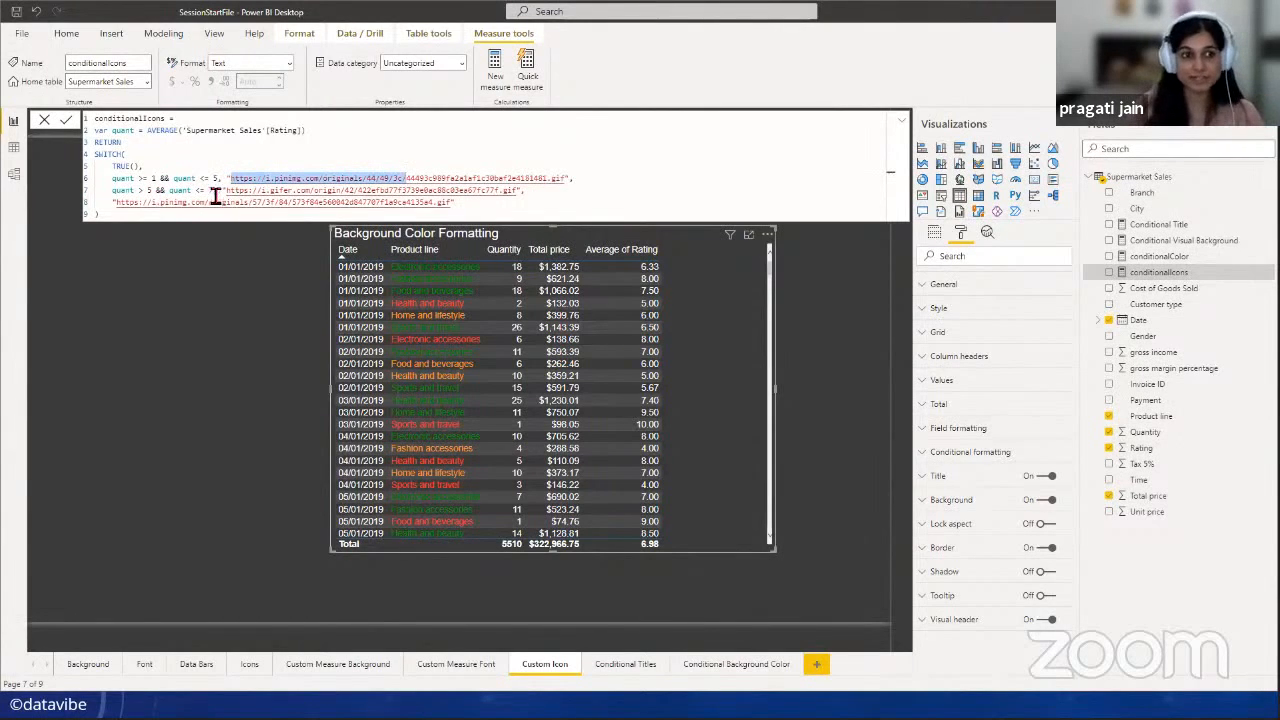
pyautogui.moveTo(227, 191); pyautogui.dragTo(418, 195)
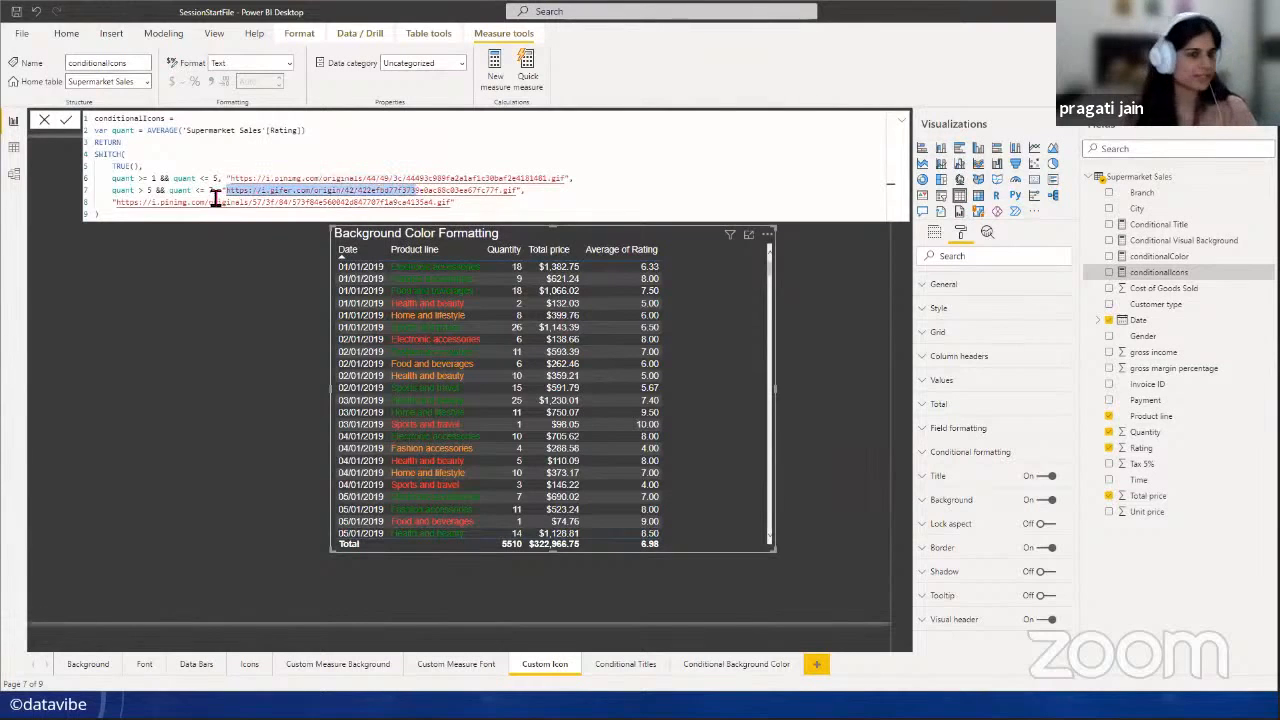
pyautogui.click(474, 207)
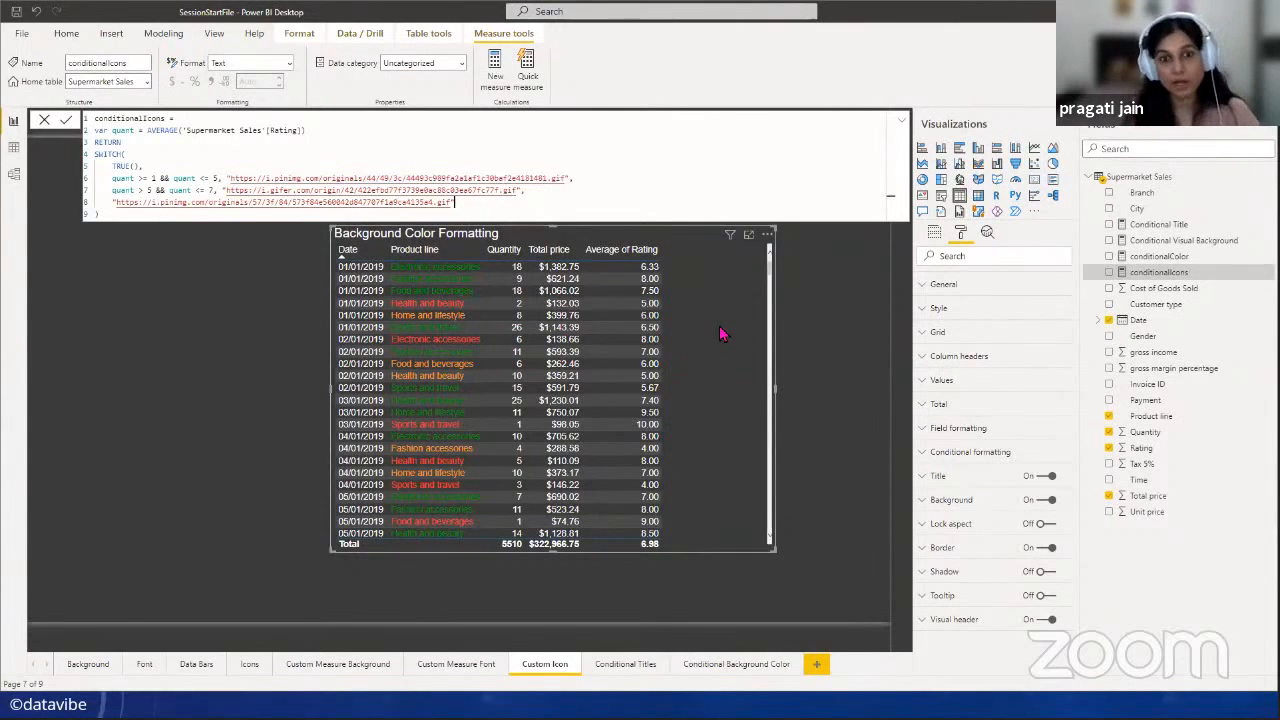
pyautogui.click(806, 357)
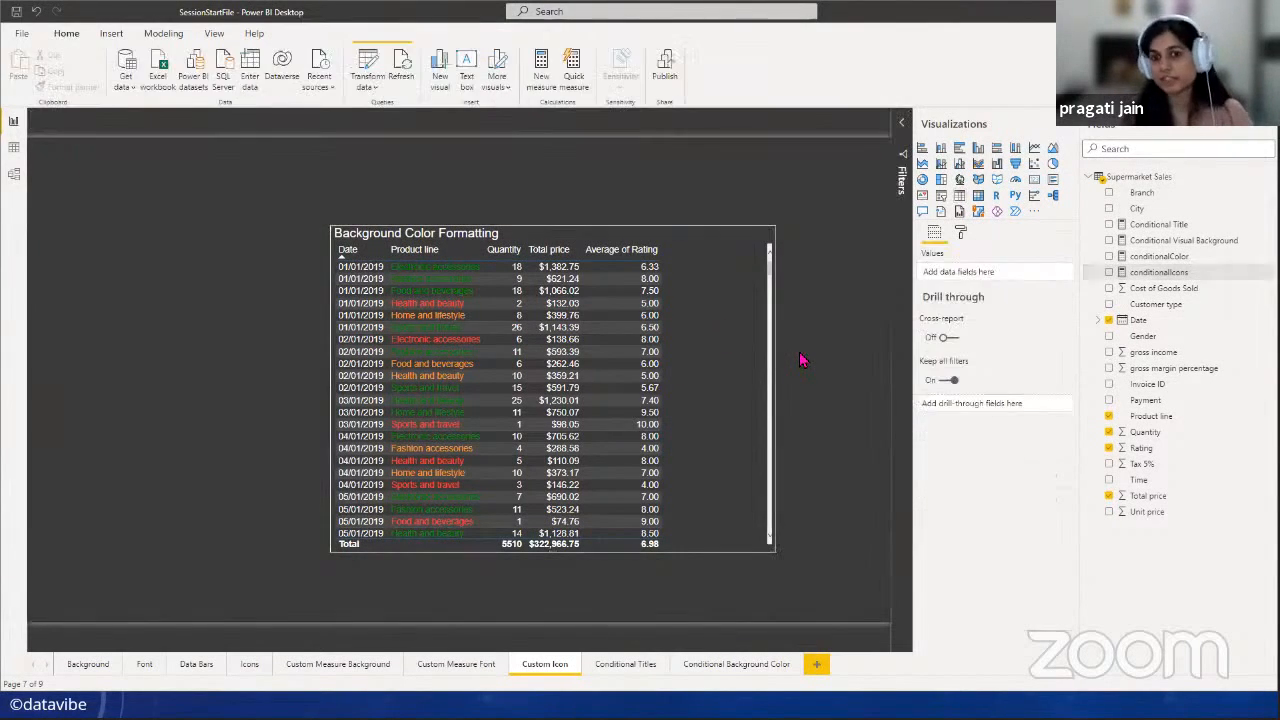
pyautogui.click(688, 243)
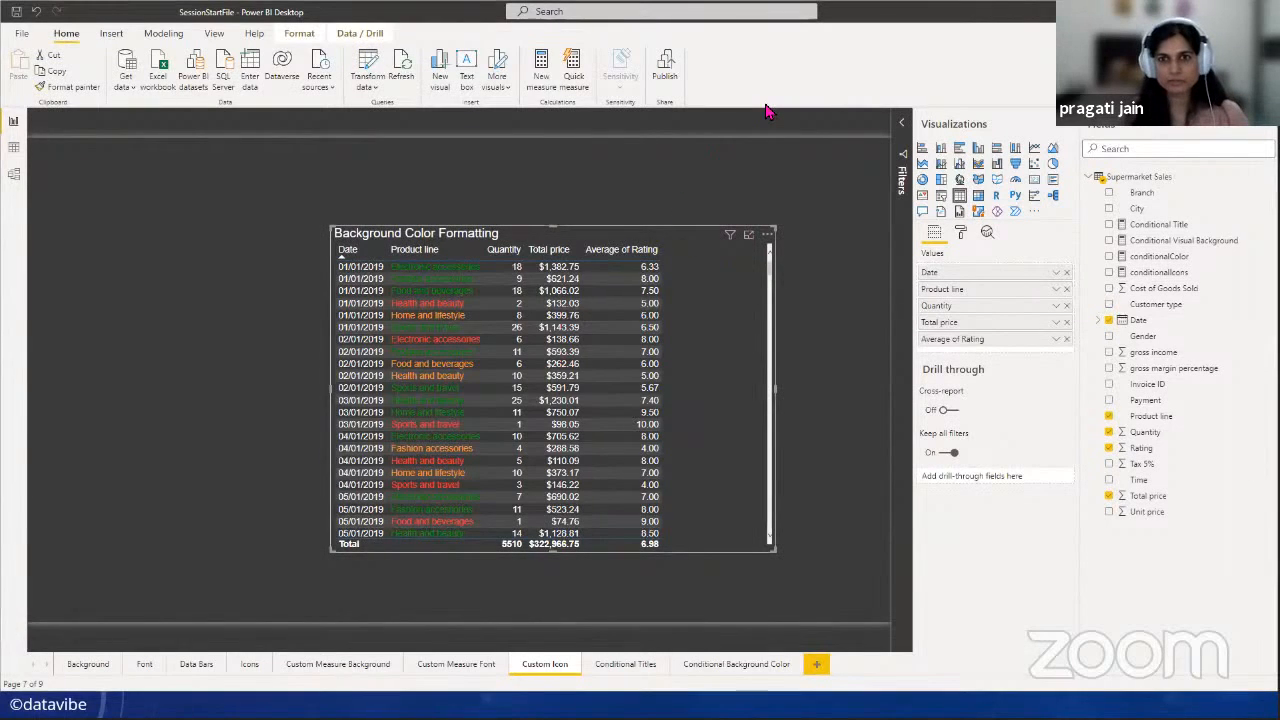
# - Turn on conditional formatting icons for the table's Average of Rating column and move the table toward the report page's left edge
pyautogui.click(962, 238)
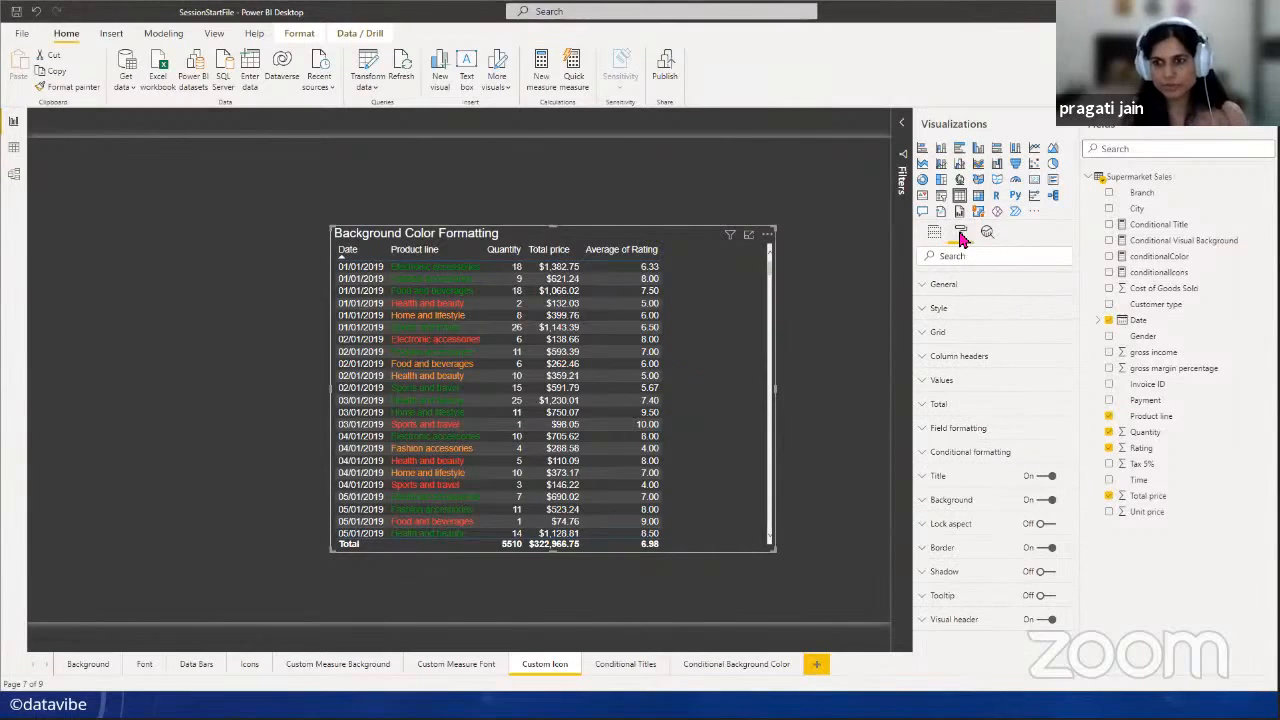
pyautogui.click(968, 452)
pyautogui.scroll(-1, 1020, 558)
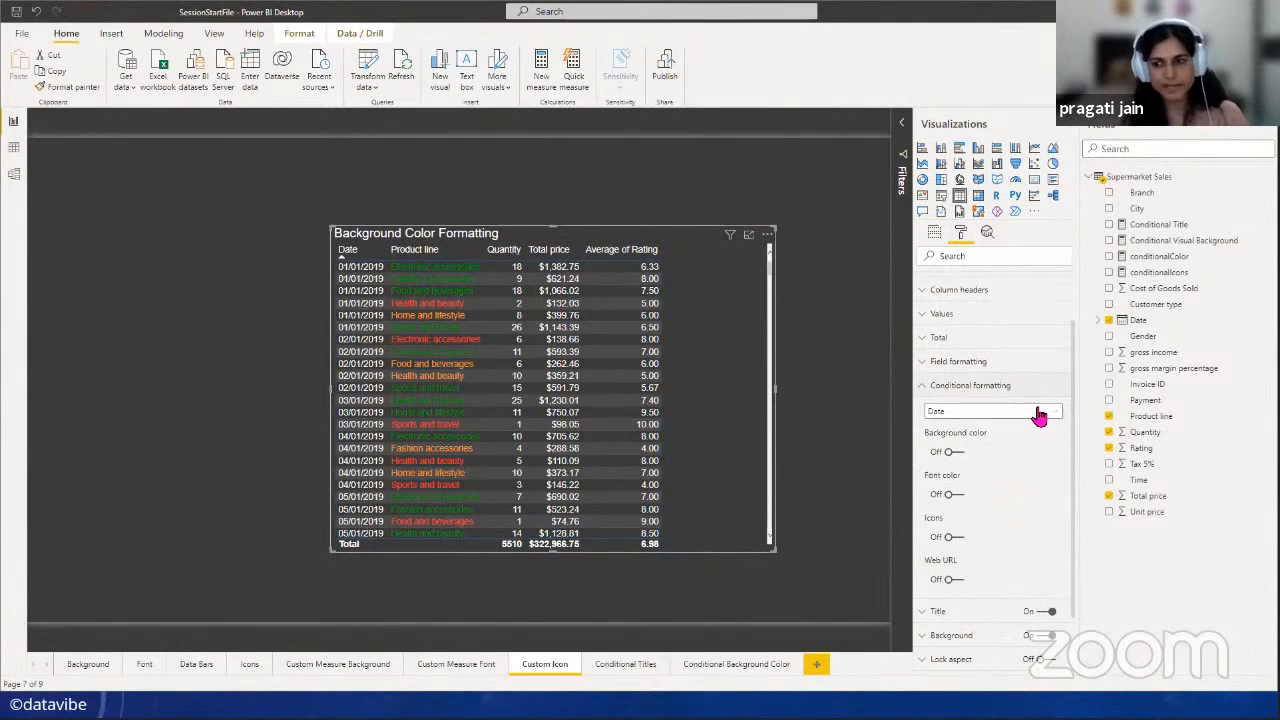
pyautogui.click(1048, 413)
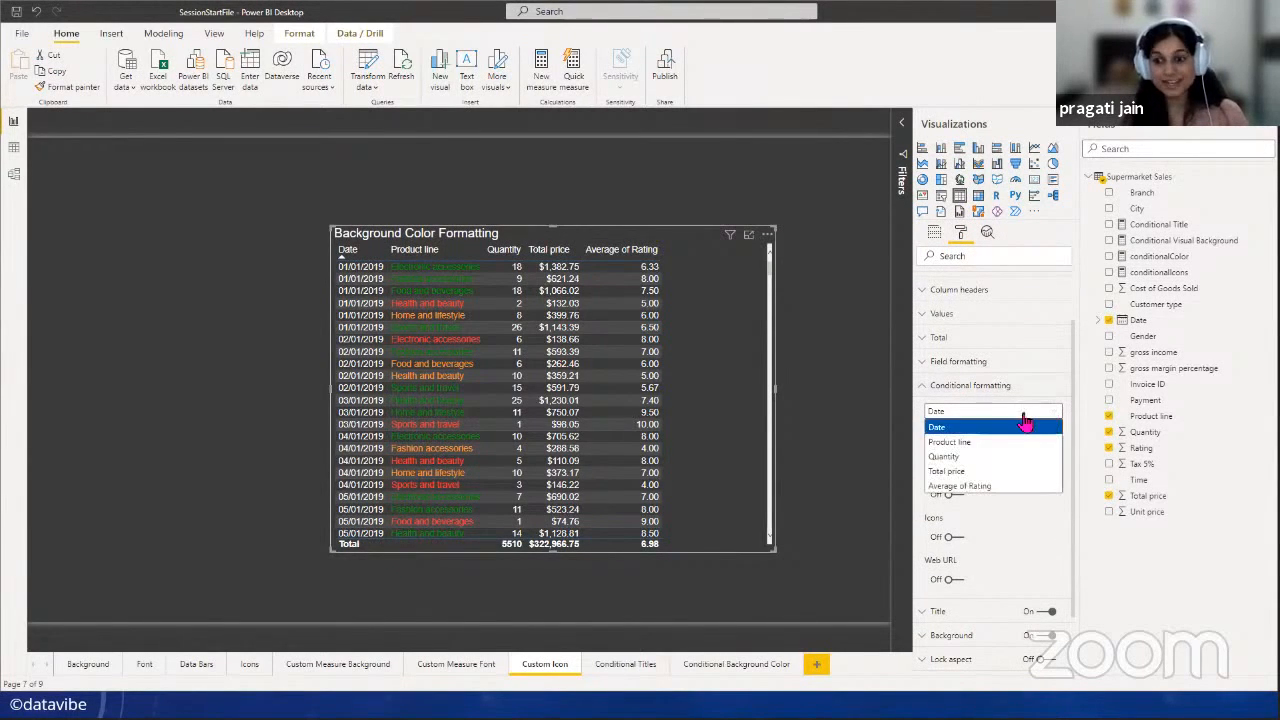
pyautogui.click(996, 488)
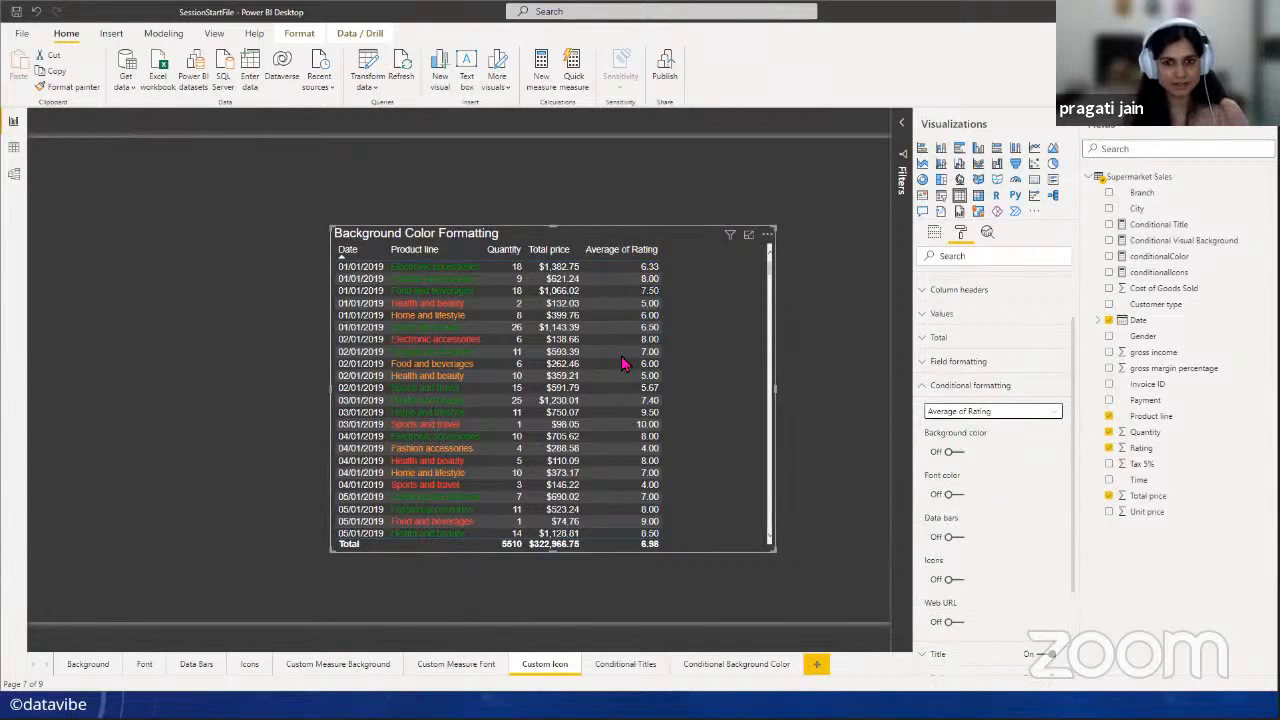
pyautogui.scroll(-3, 1047, 500)
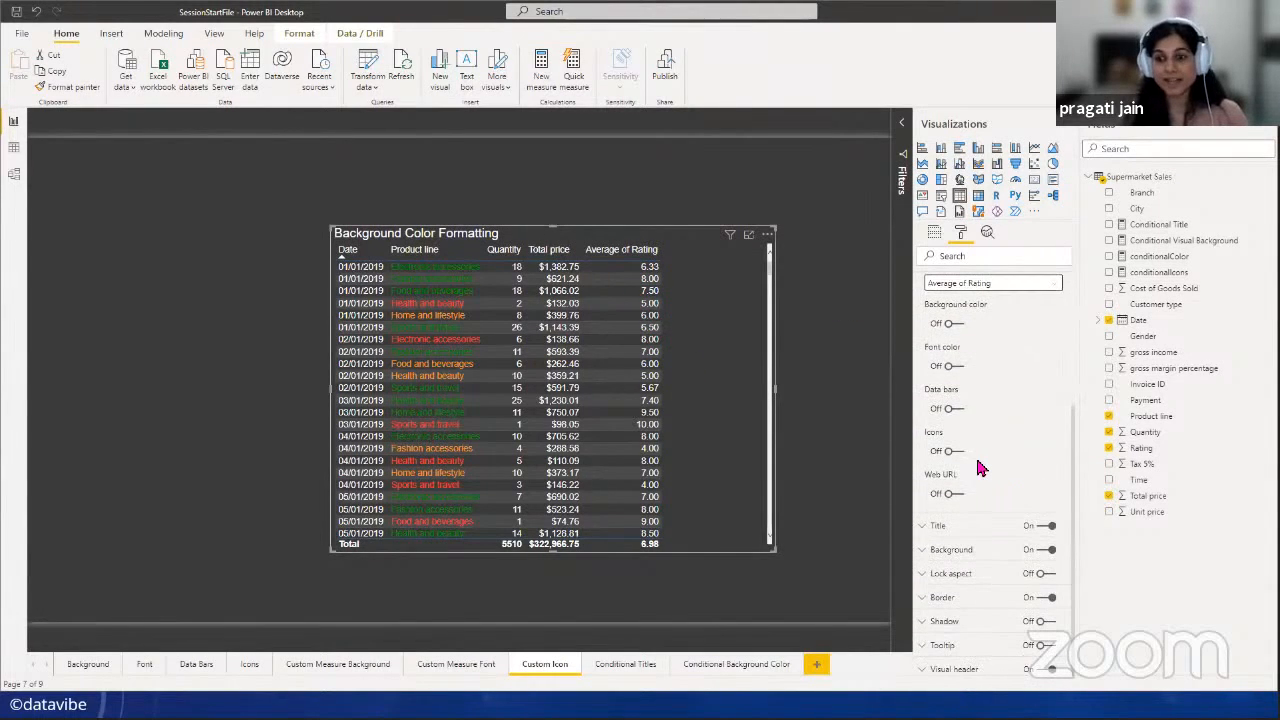
pyautogui.click(958, 453)
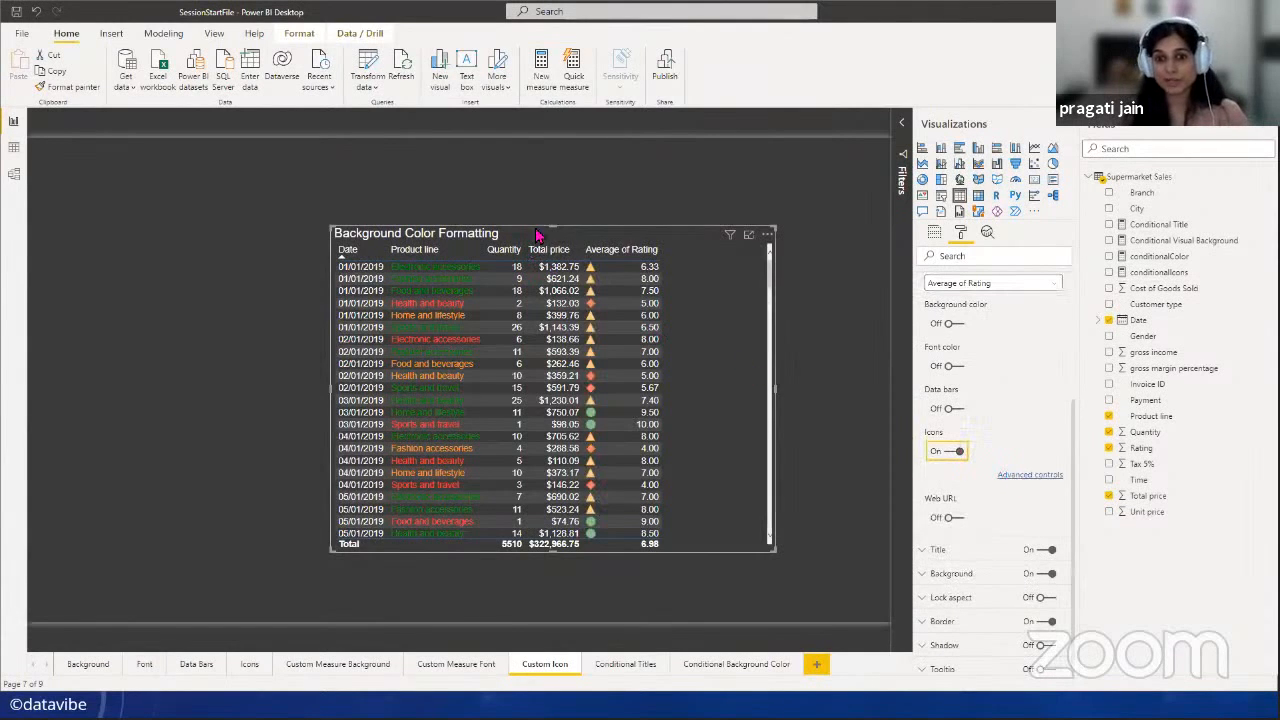
pyautogui.moveTo(568, 240); pyautogui.dragTo(310, 215)
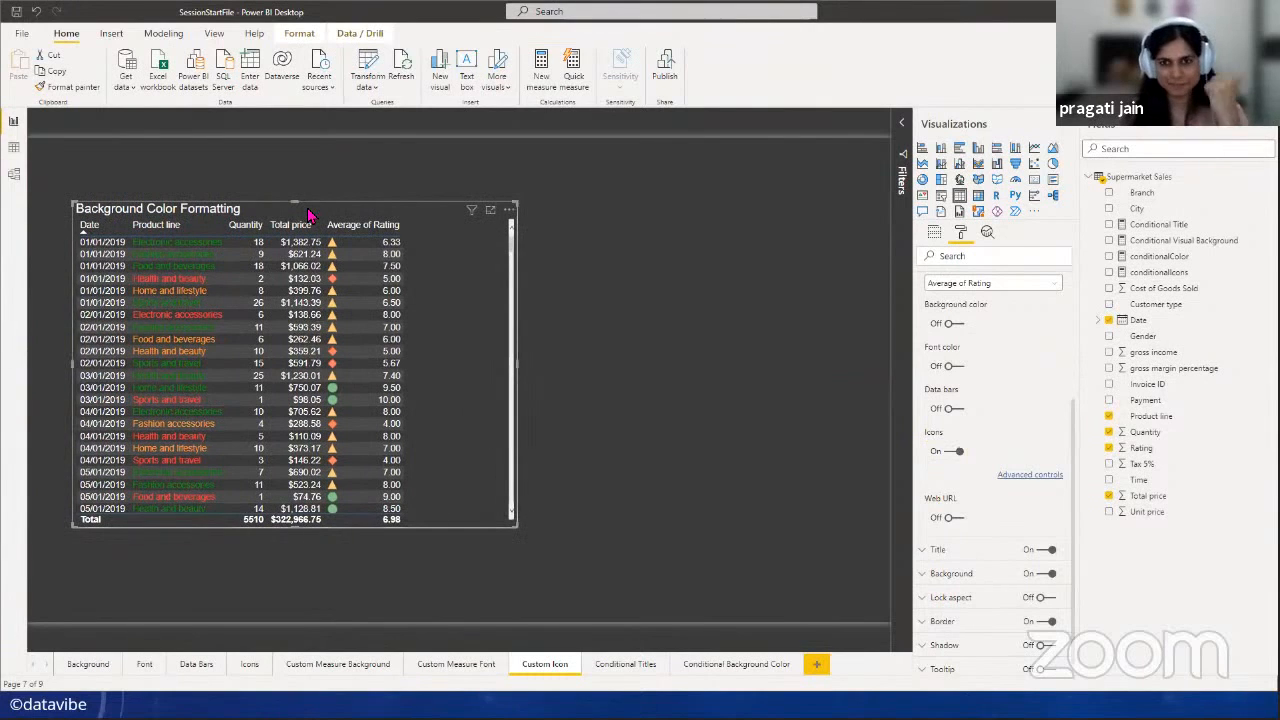
# - Format the Average of Rating icons by field value, based on the conditionalIcons measure
pyautogui.click(1040, 480)
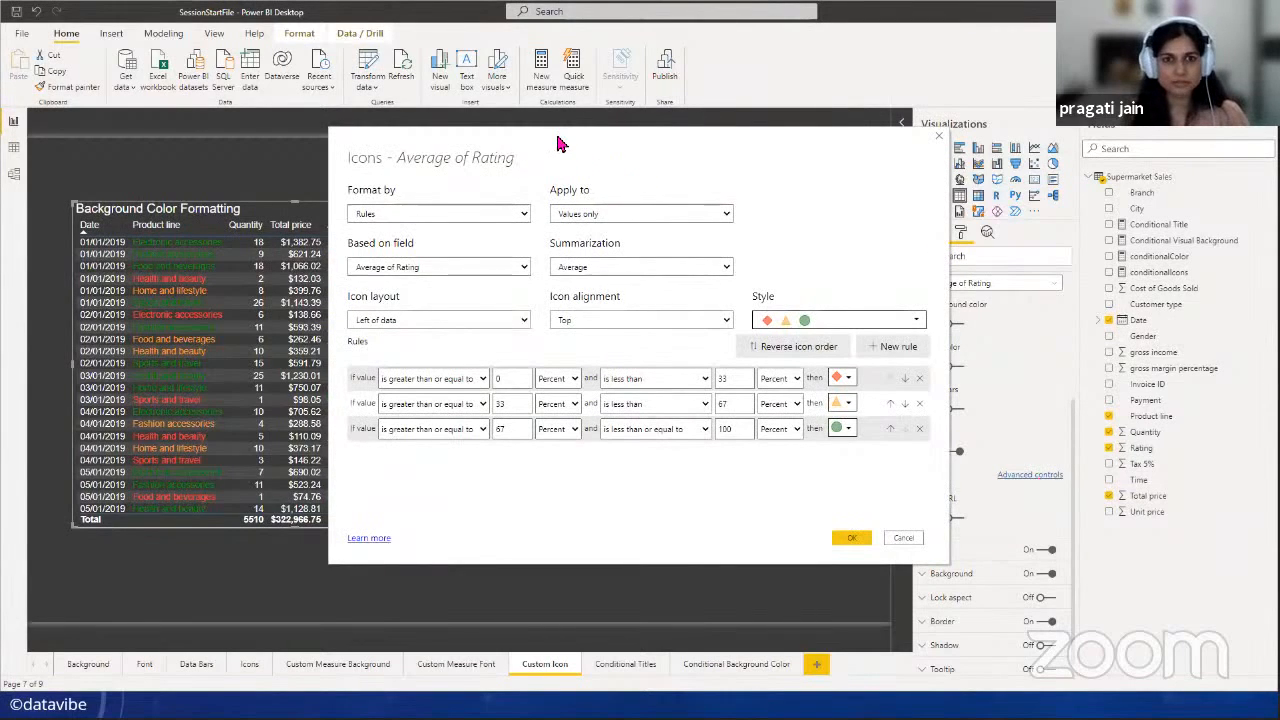
pyautogui.moveTo(560, 145); pyautogui.dragTo(687, 150)
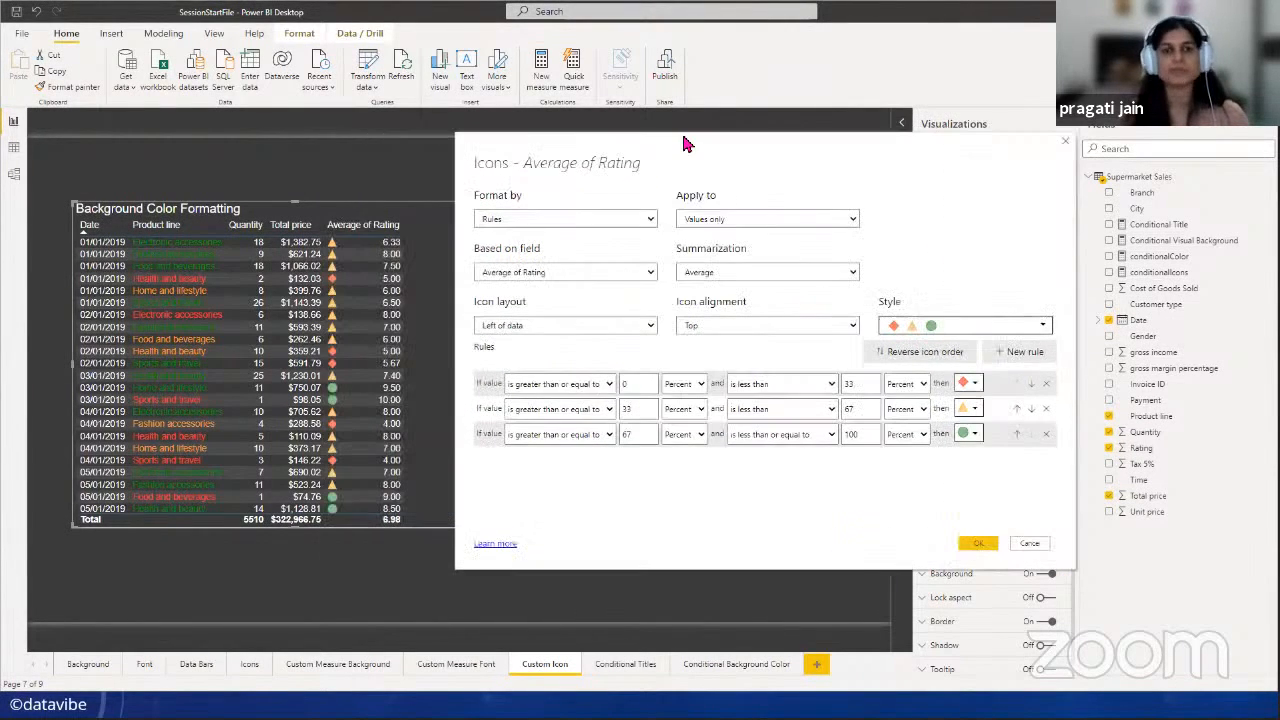
pyautogui.click(650, 219)
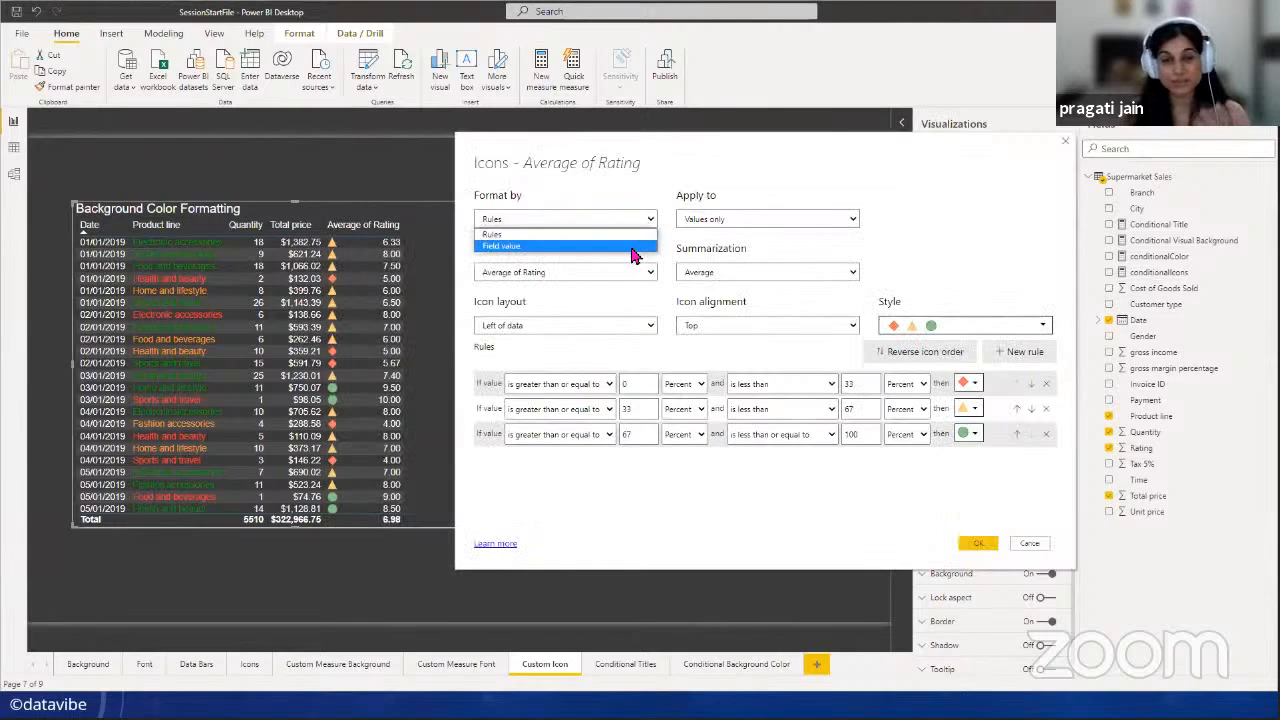
pyautogui.click(632, 246)
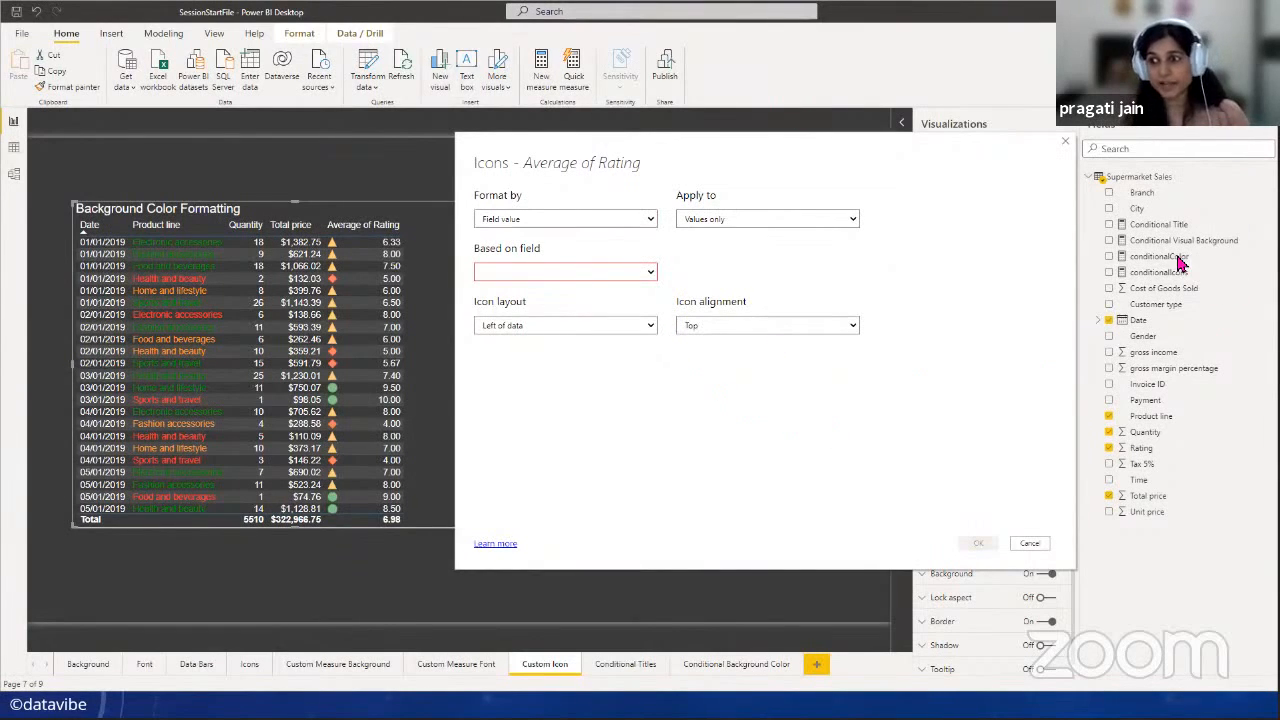
pyautogui.click(648, 274)
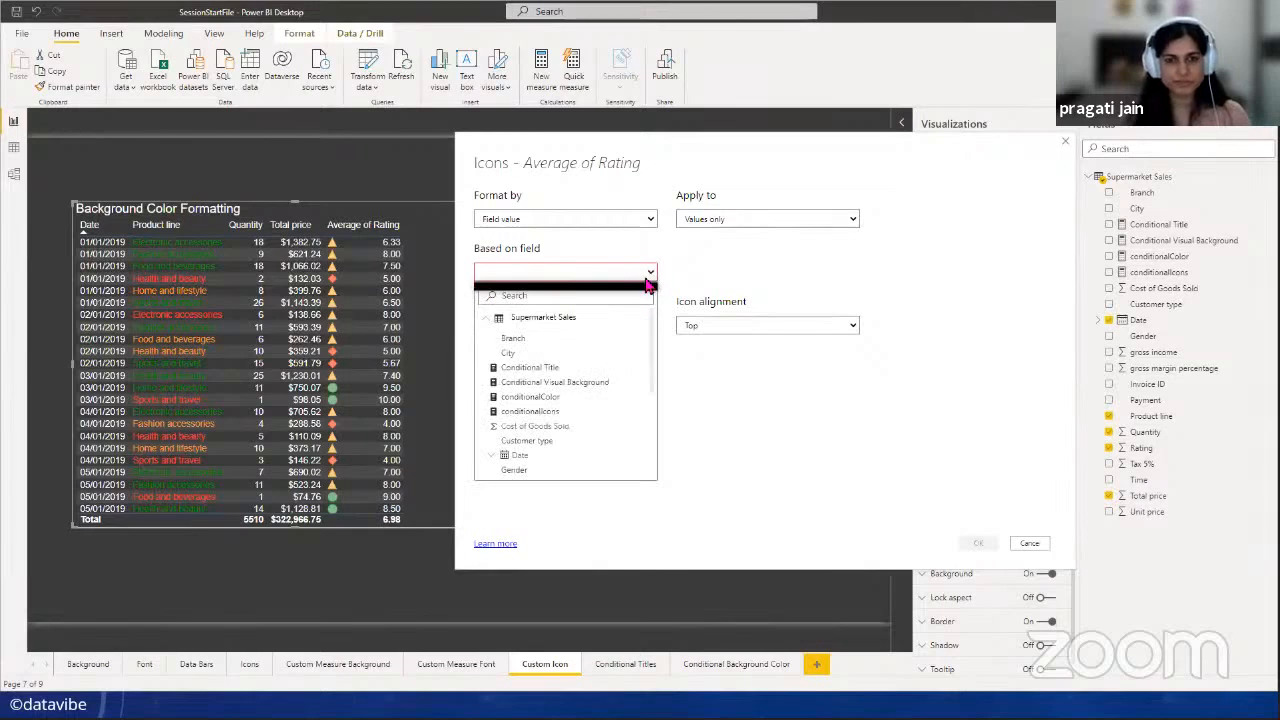
pyautogui.click(577, 410)
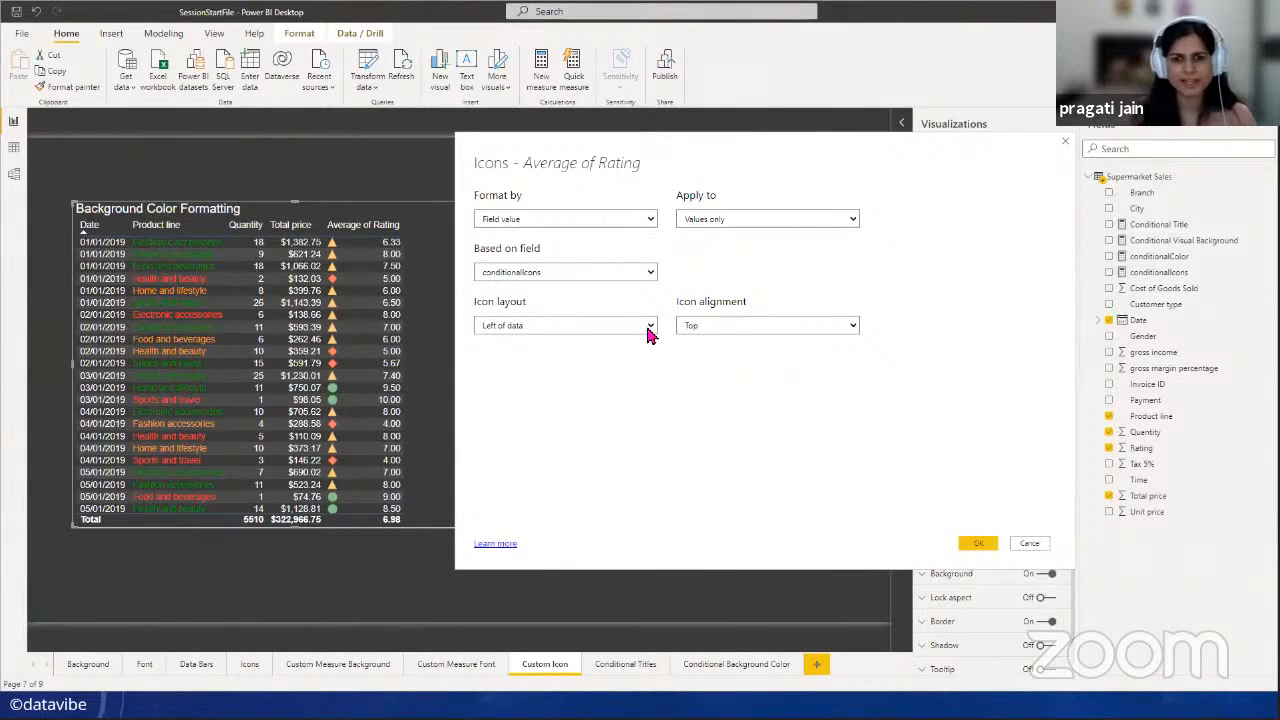
# - Set the icon layout to Right of data and the icon alignment to Middle, and apply the icon settings
pyautogui.click(648, 326)
pyautogui.click(566, 350)
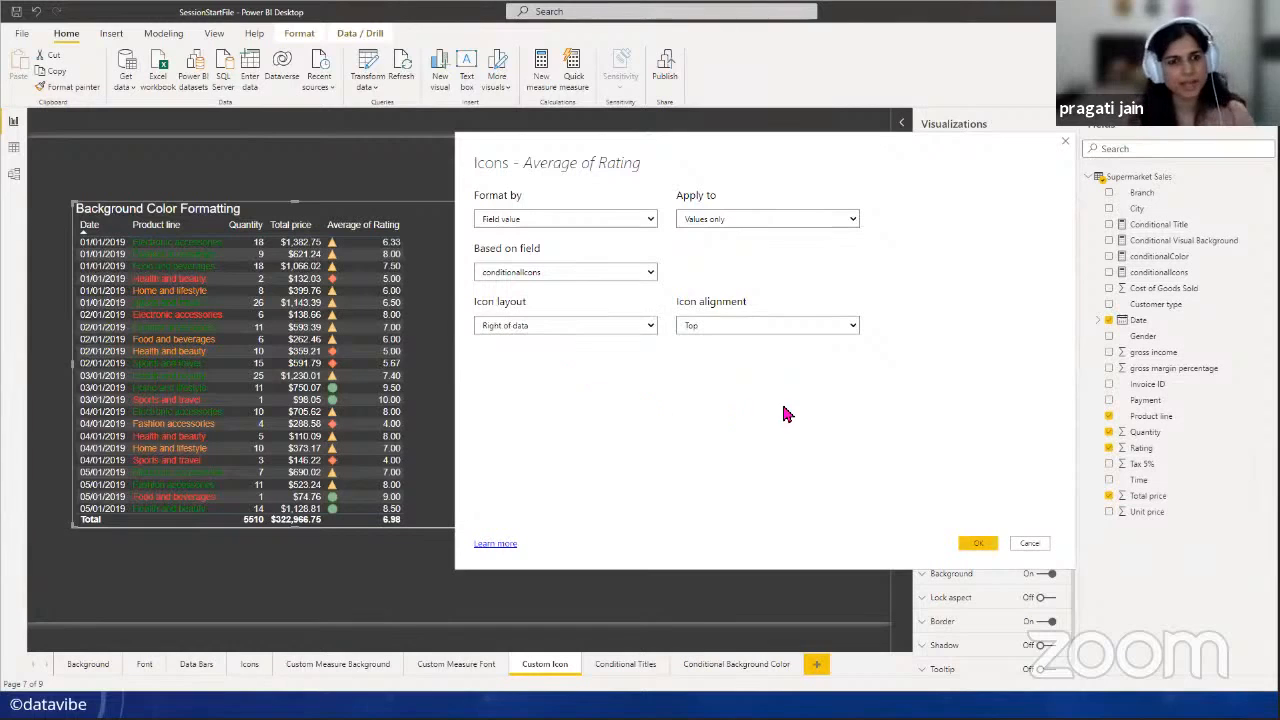
pyautogui.click(853, 330)
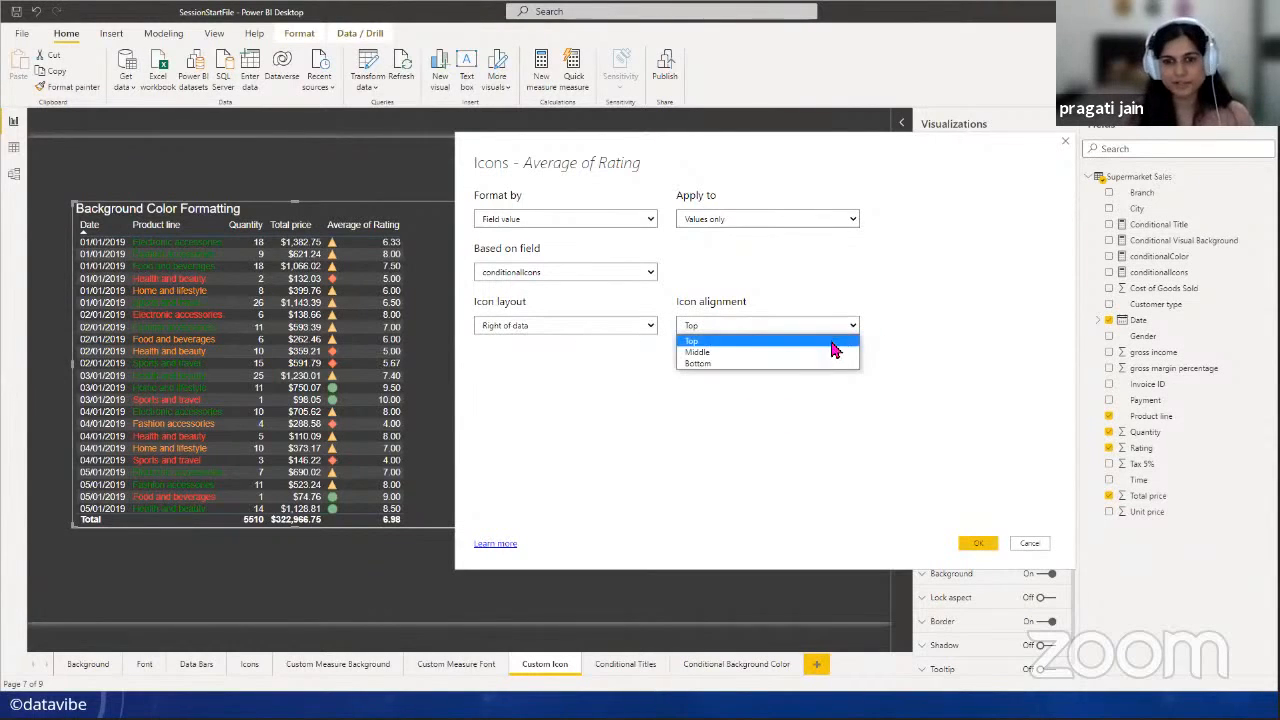
pyautogui.click(836, 352)
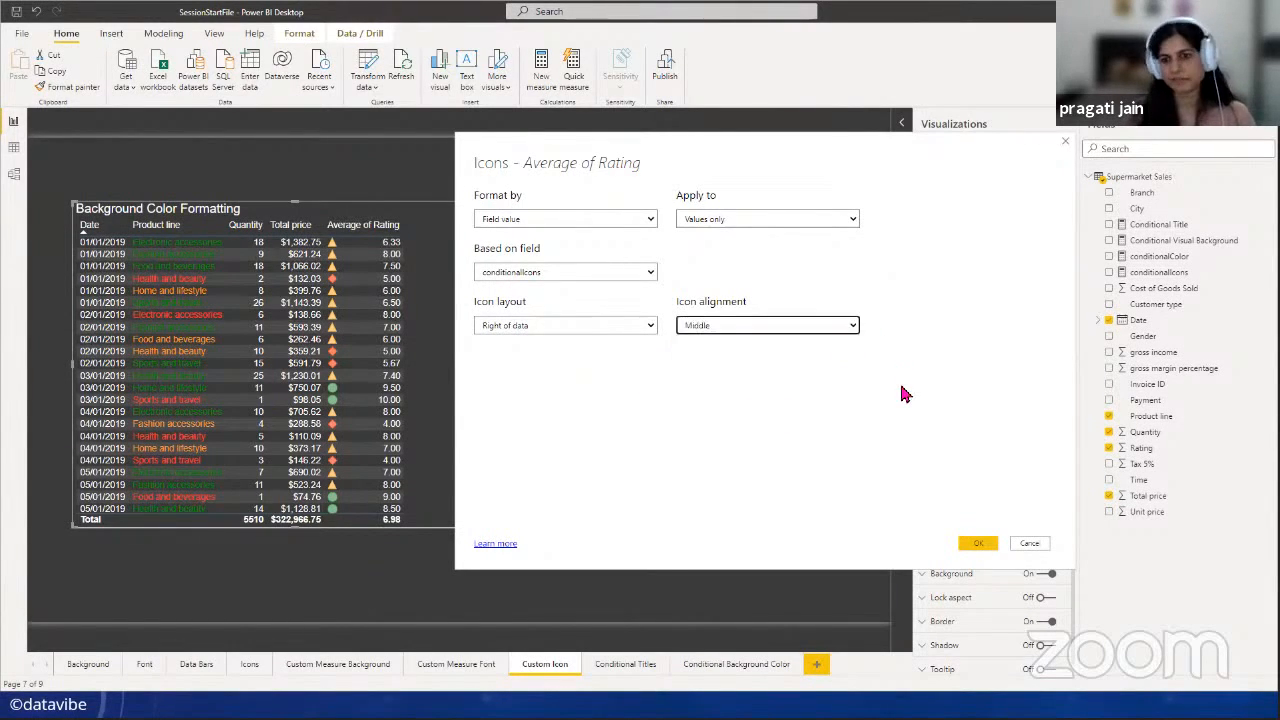
pyautogui.click(974, 545)
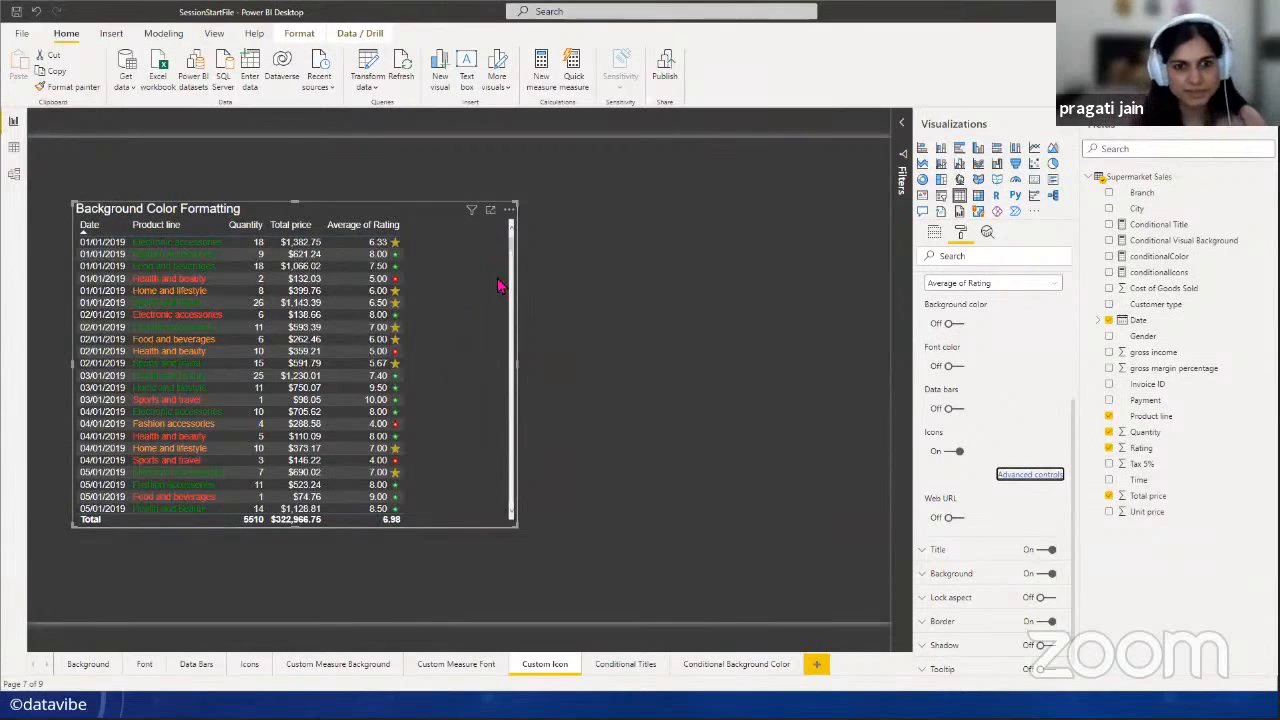
# - Increase the text size of the table's values to 17 pt and enlarge the table to fit the bigger rows
pyautogui.scroll(3, 996, 420)
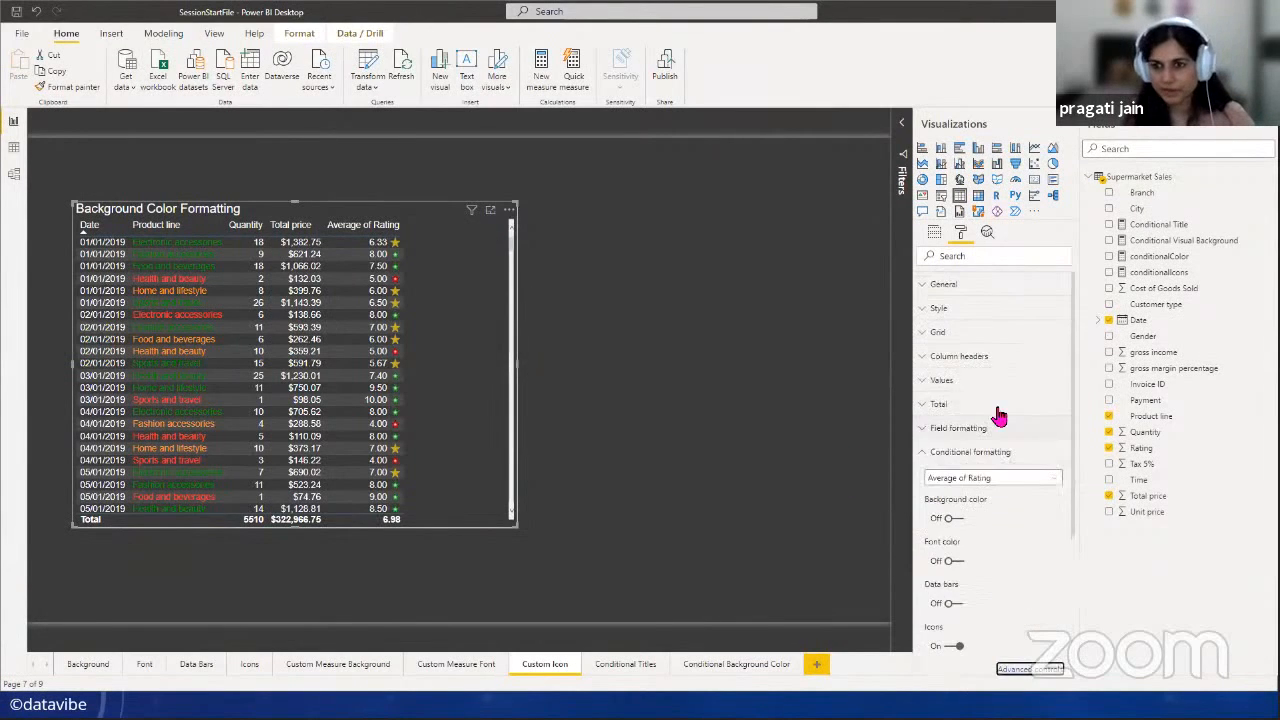
pyautogui.click(925, 451)
pyautogui.click(952, 380)
pyautogui.scroll(-4, 986, 524)
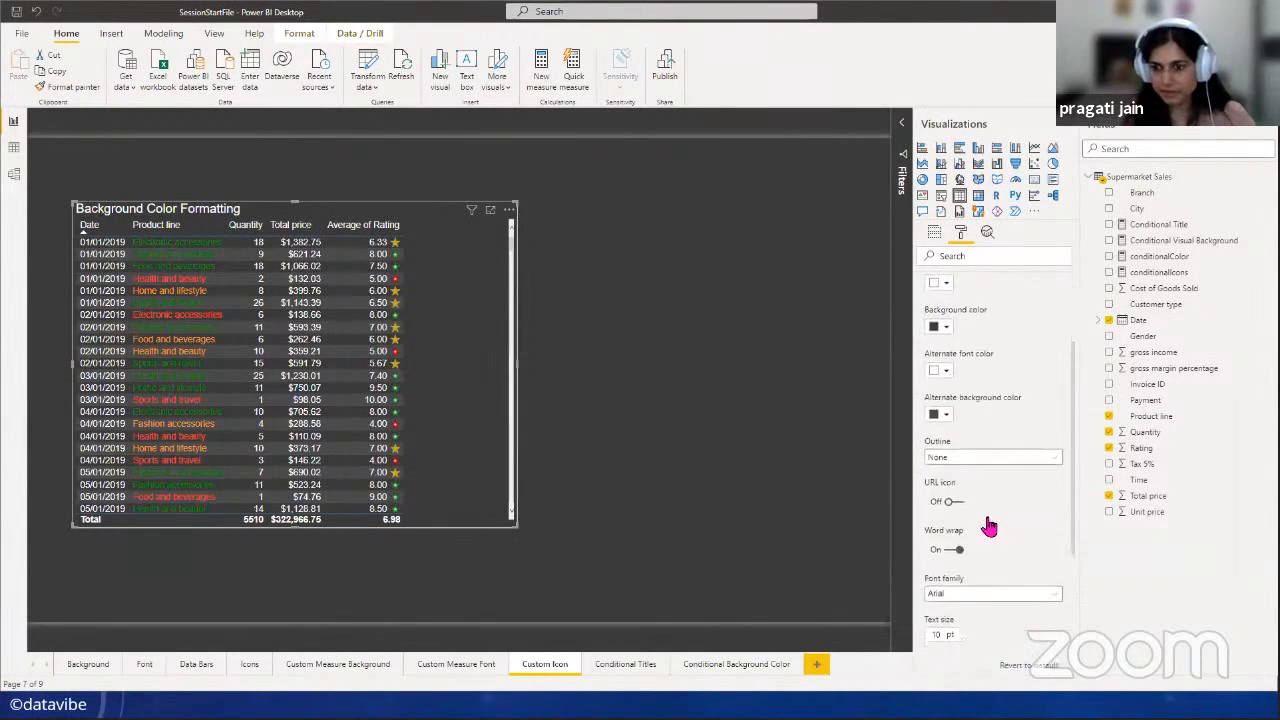
pyautogui.click(962, 436)
pyautogui.click(962, 436)
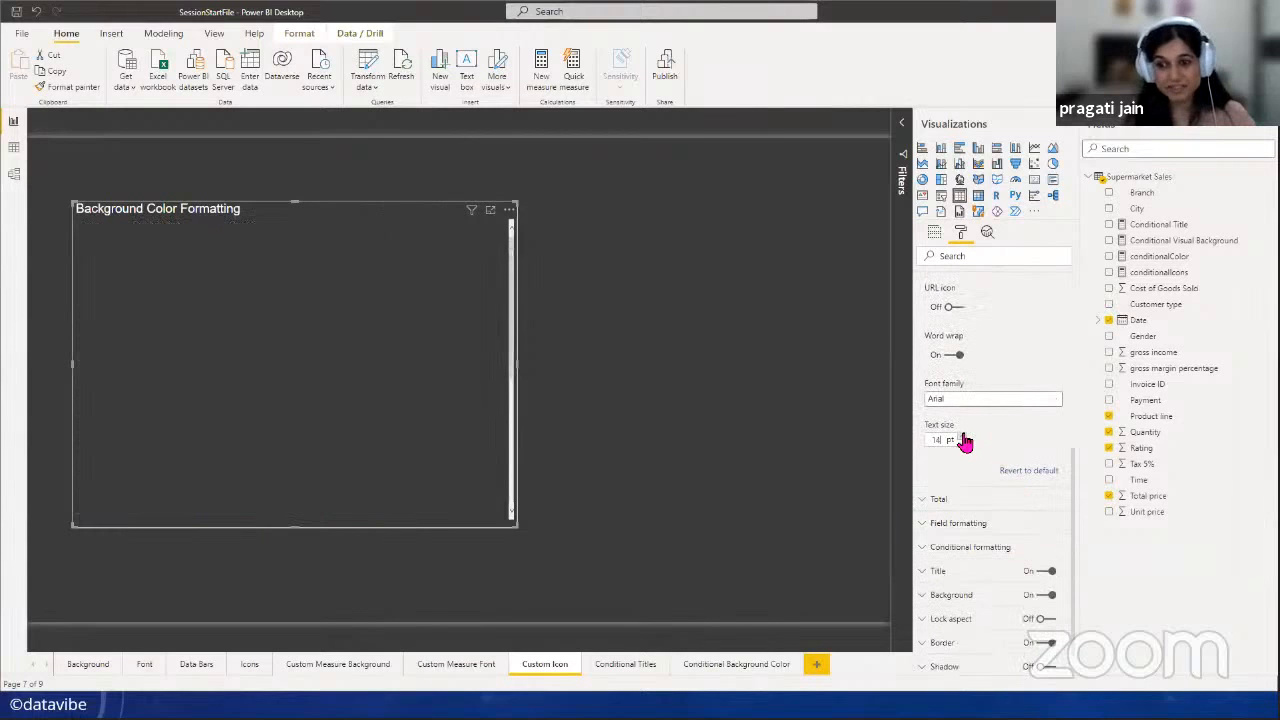
pyautogui.click(962, 436)
pyautogui.click(962, 436)
pyautogui.click(962, 436)
pyautogui.click(962, 436)
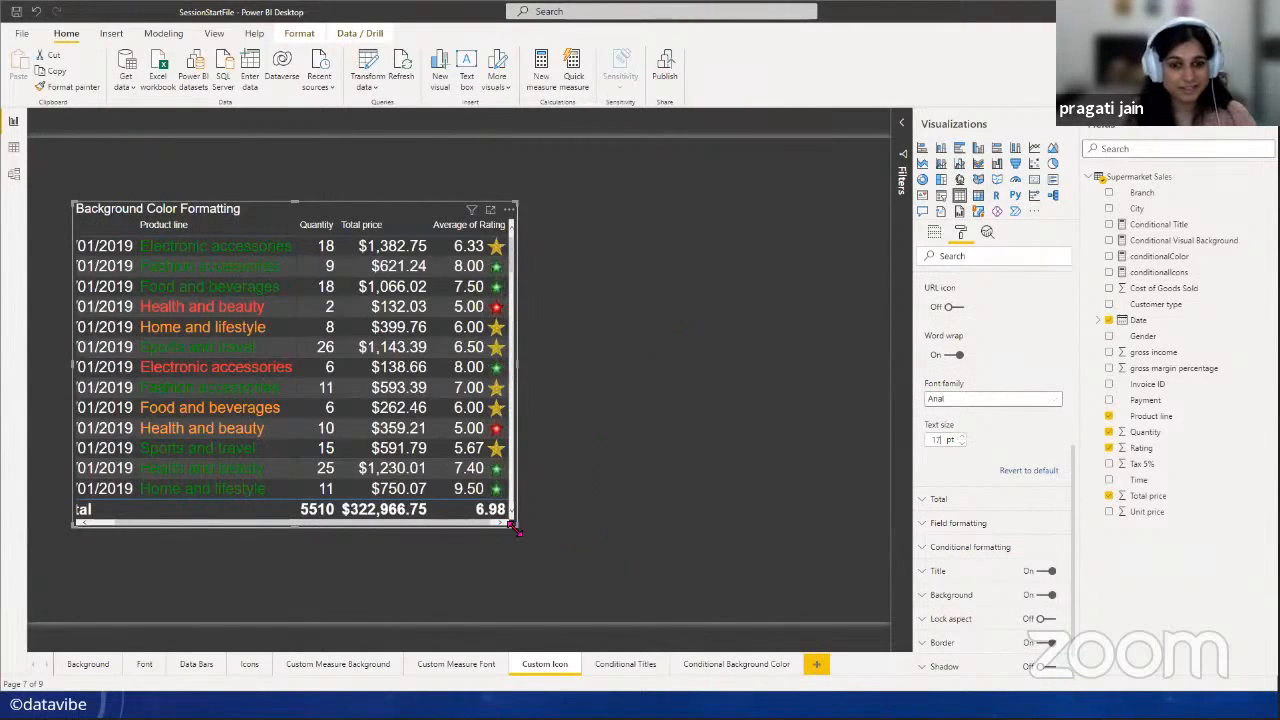
pyautogui.moveTo(516, 524); pyautogui.dragTo(730, 588)
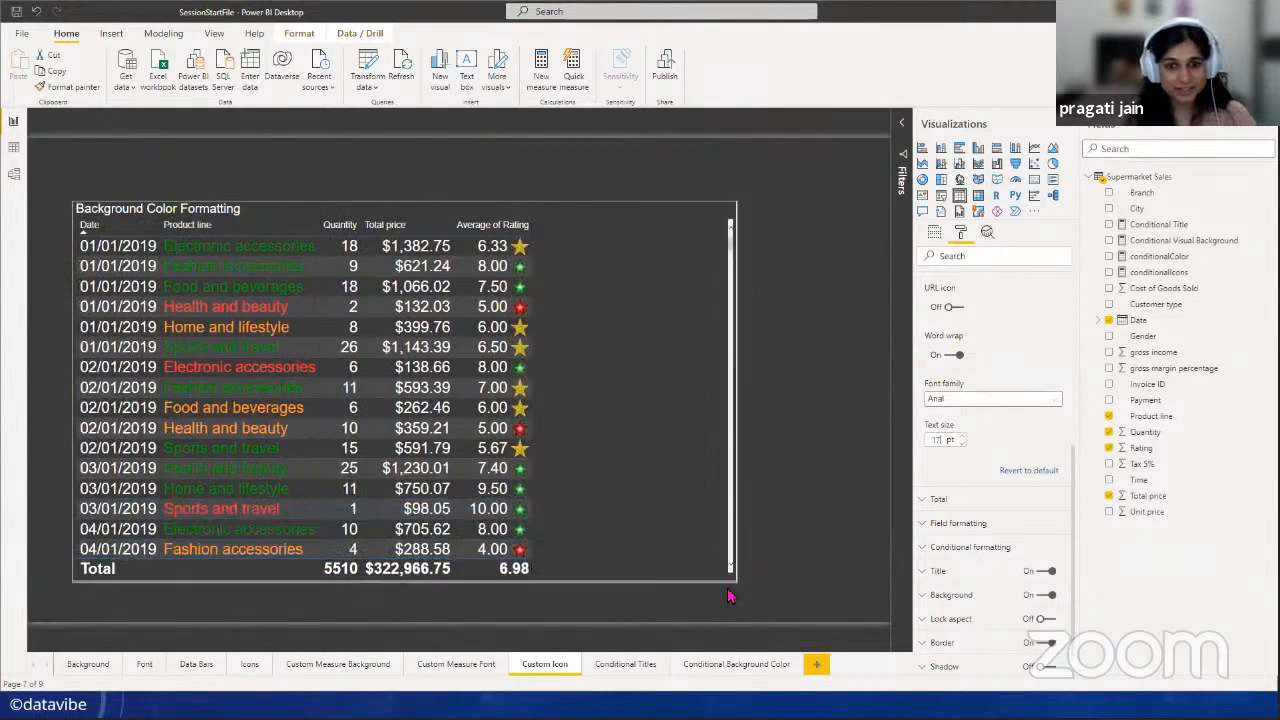
# - Increase the values' text size to 22 pt and extend the table's upper edge upward
pyautogui.click(962, 436)
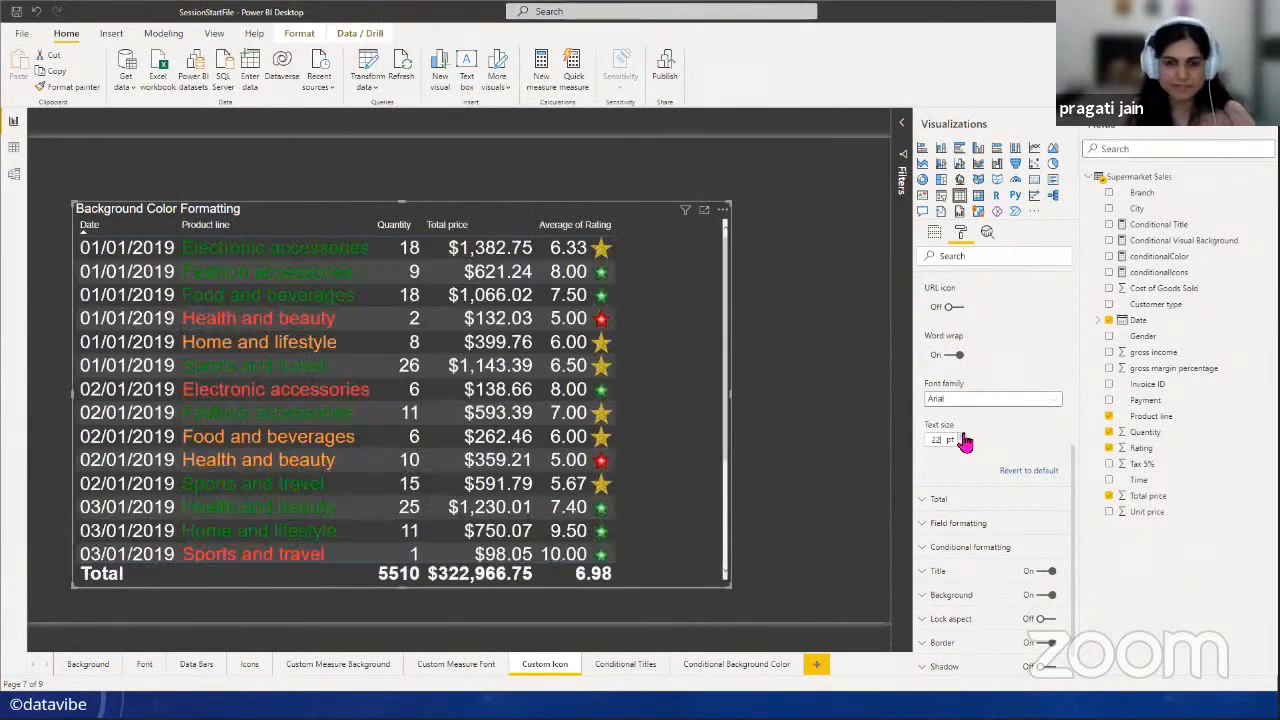
pyautogui.click(962, 436)
pyautogui.moveTo(402, 202); pyautogui.dragTo(408, 168)
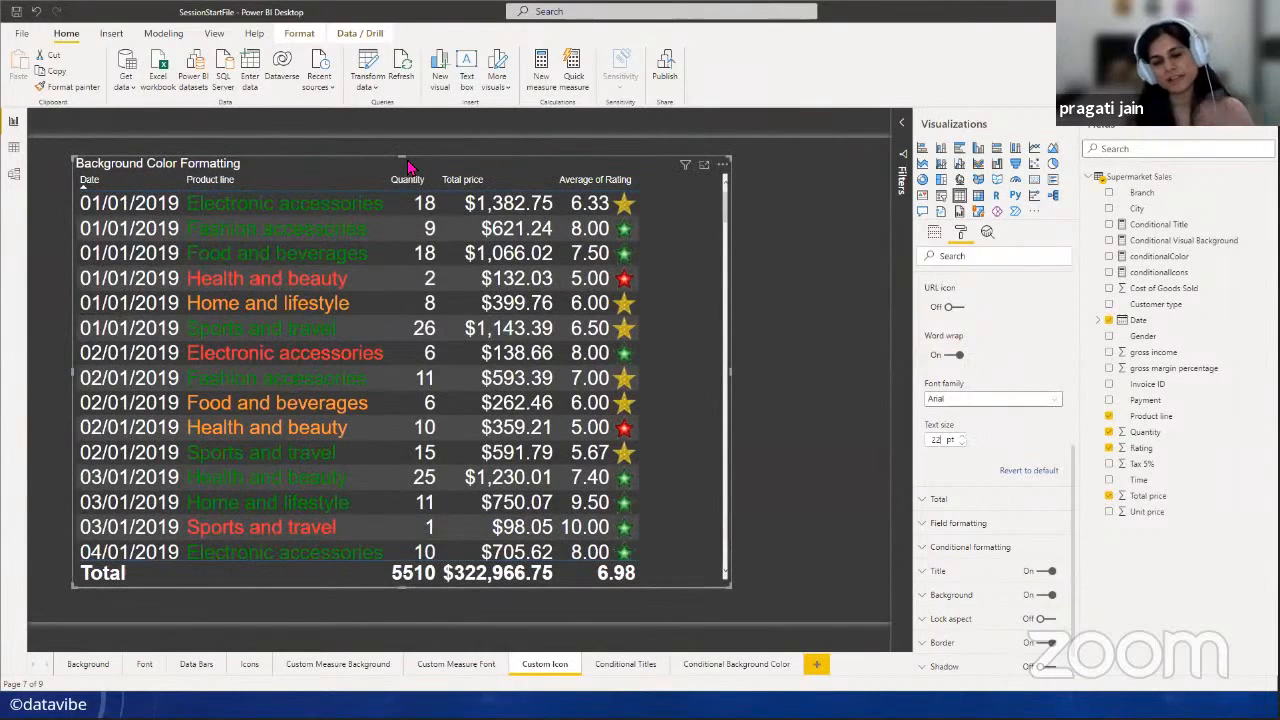
# - Sort the table by Average of Rating in descending order and review the icons from the highest ratings downward
pyautogui.click(590, 180)
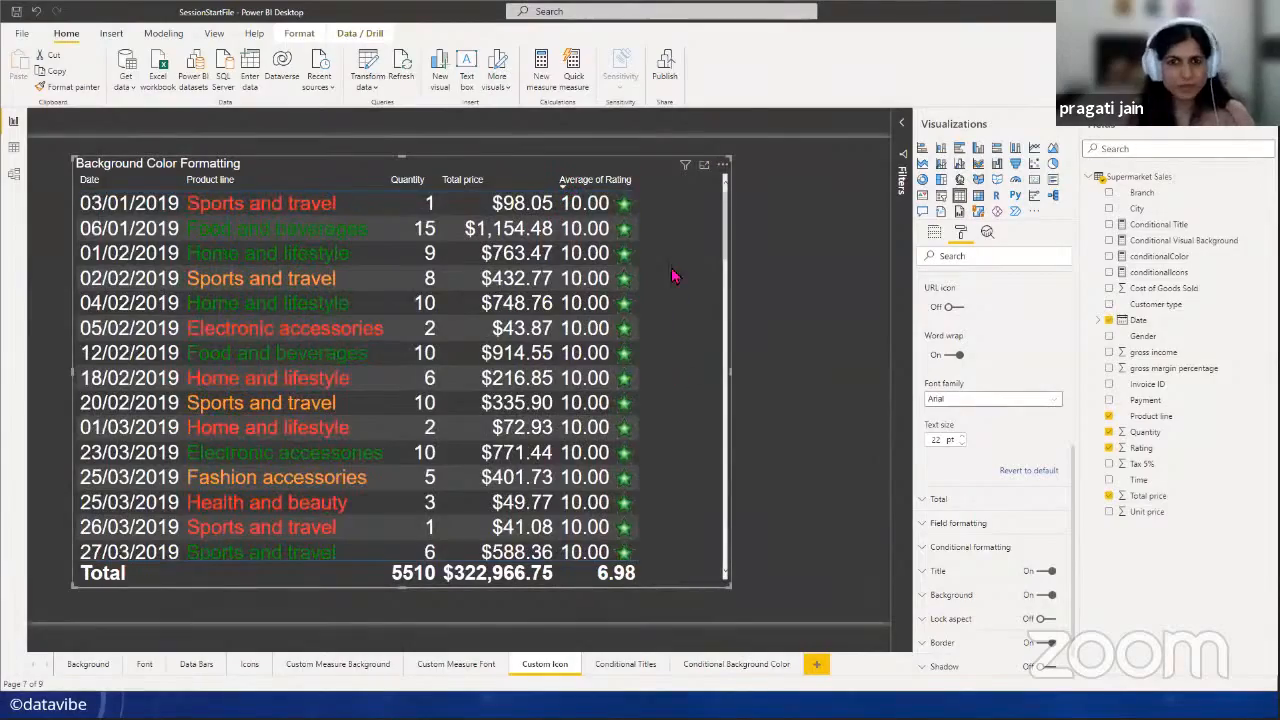
pyautogui.scroll(-1, 662, 350)
pyautogui.scroll(-15, 662, 350)
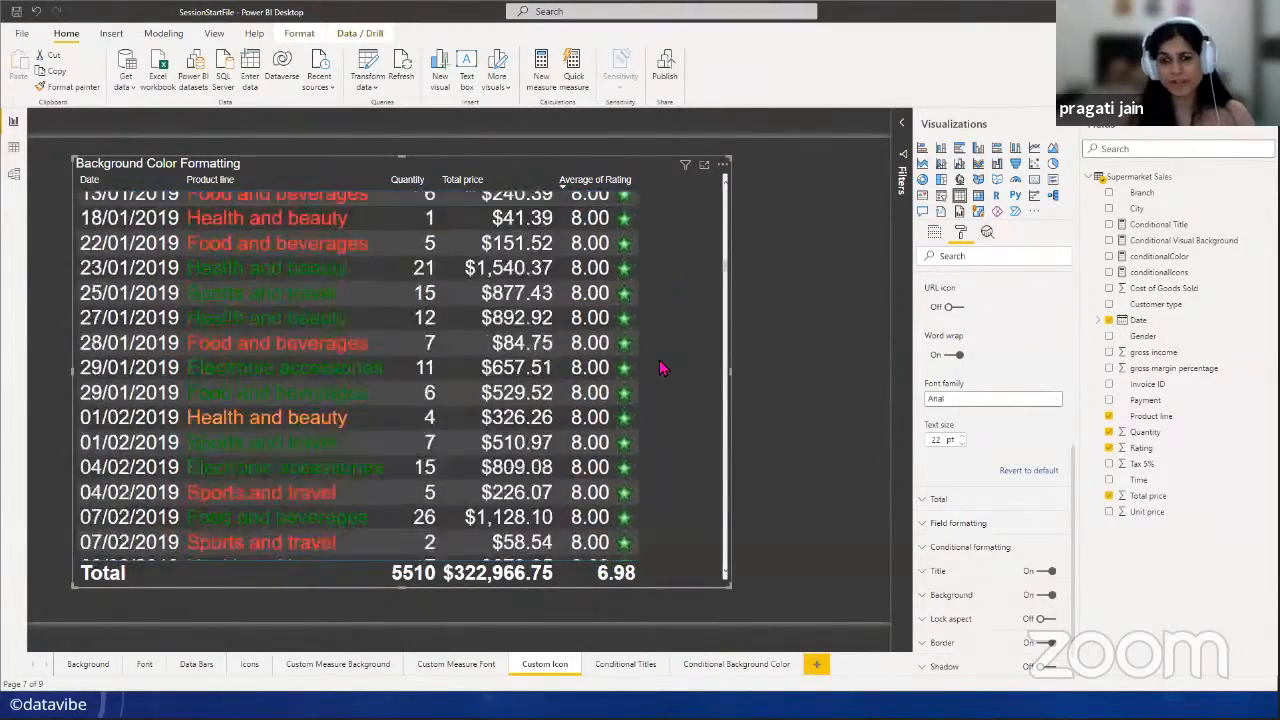
pyautogui.scroll(-20, 660, 368)
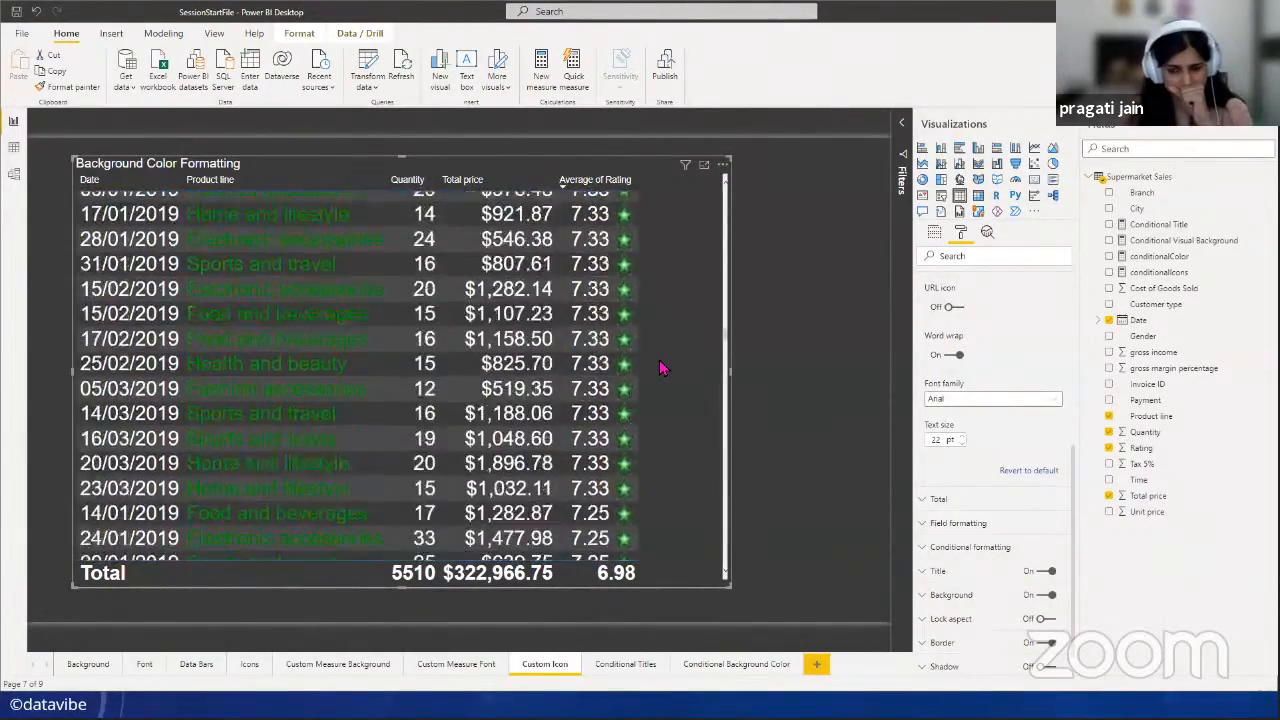
pyautogui.scroll(-20, 660, 368)
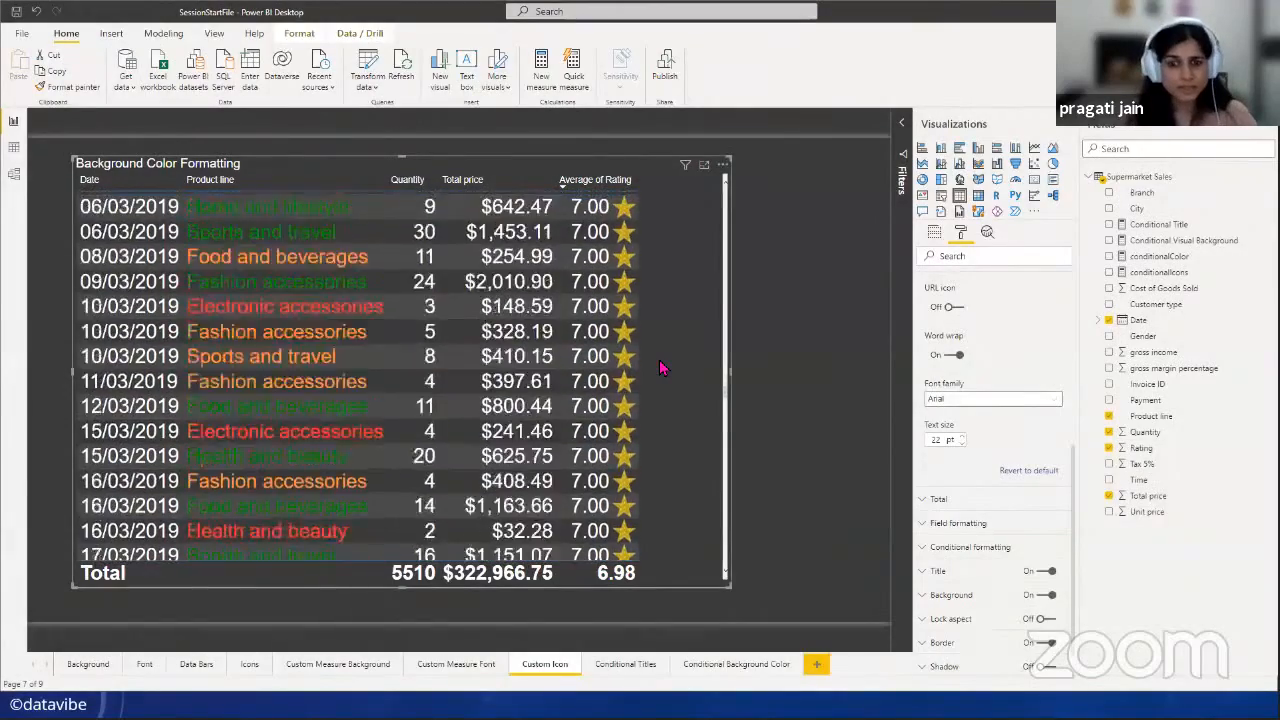
pyautogui.scroll(-15, 617, 462)
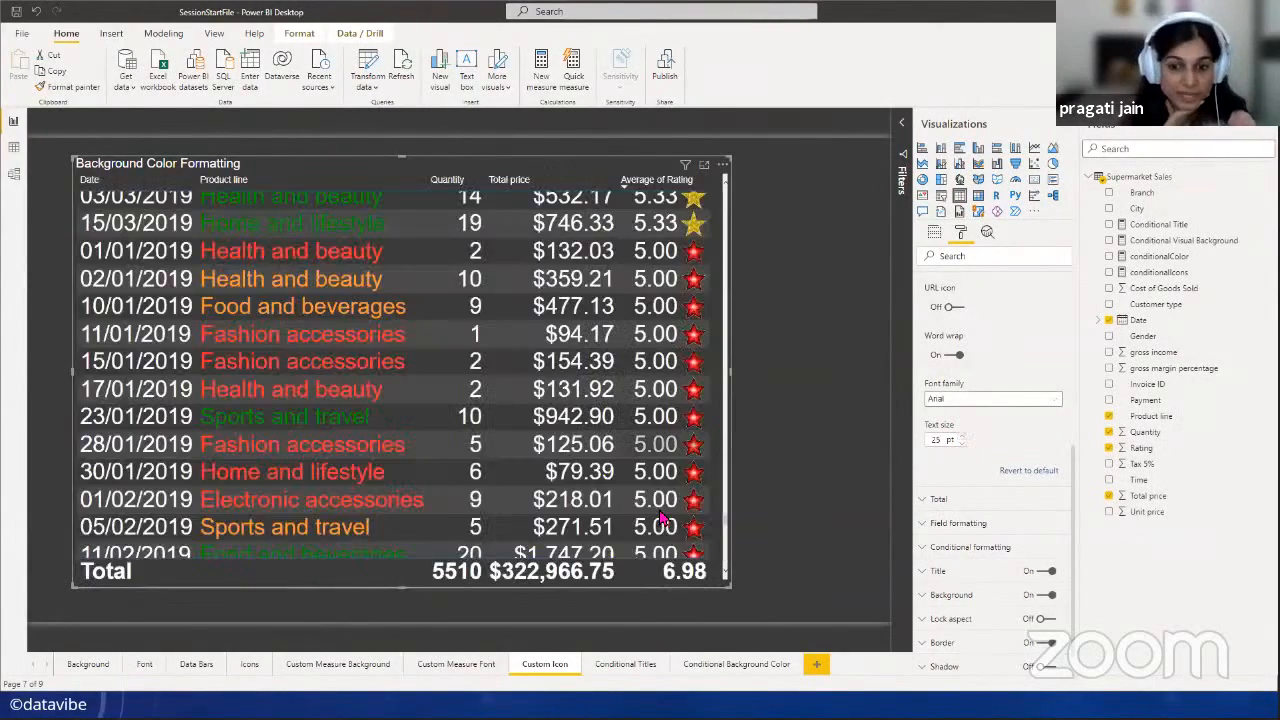
pyautogui.scroll(-5, 675, 492)
# - Examine which star icons the rows show around the 5.00 to 5.50 ratings and up through the ratings above 6
pyautogui.scroll(14, 675, 492)
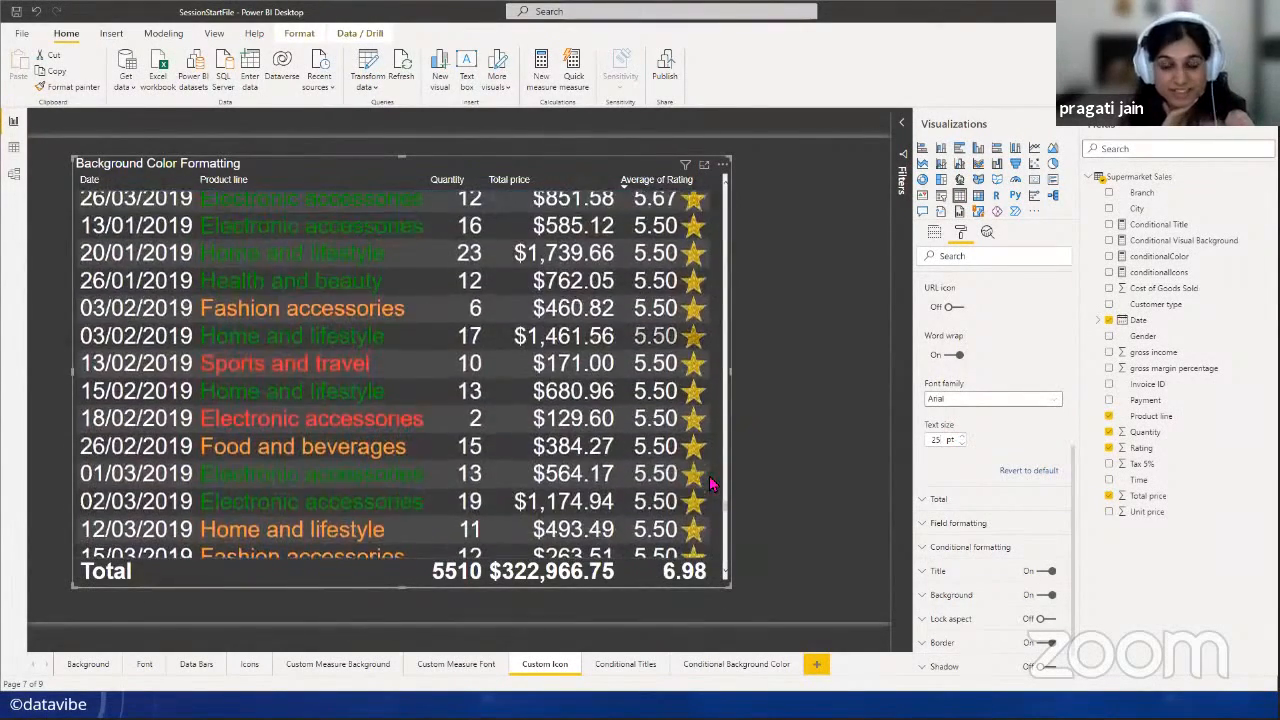
pyautogui.scroll(-4, 700, 522)
pyautogui.scroll(-3, 700, 522)
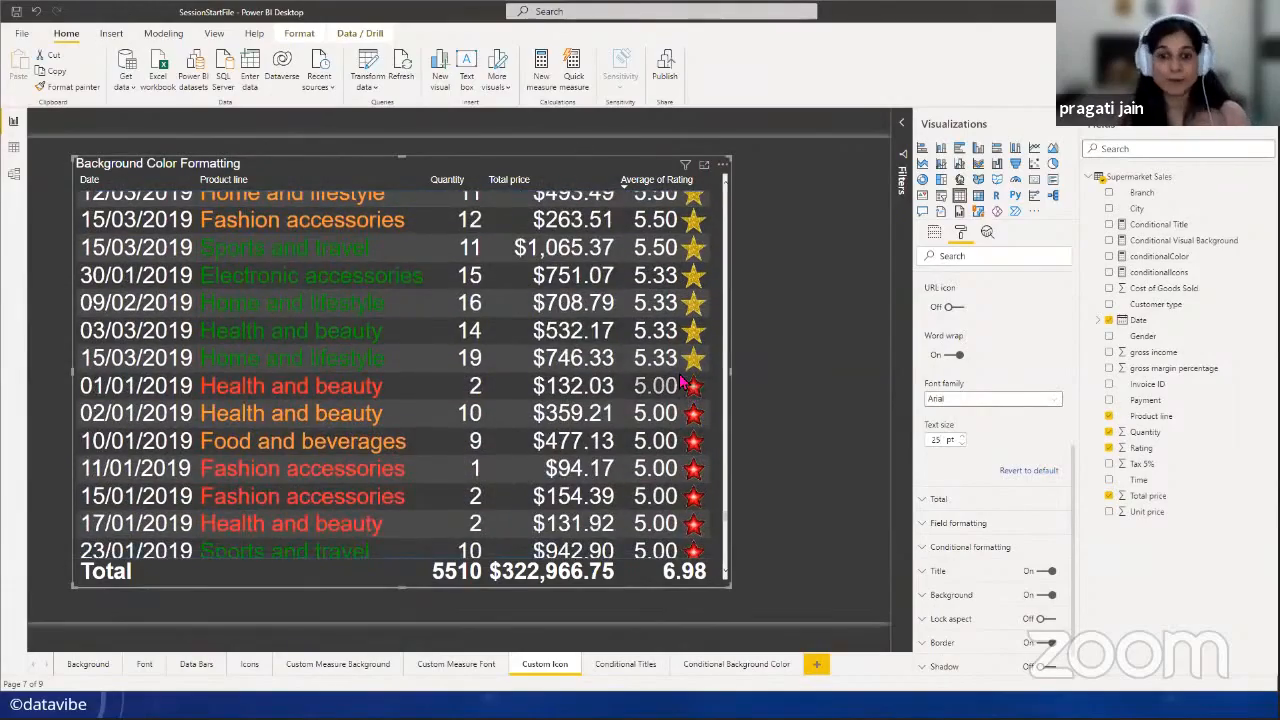
pyautogui.scroll(8, 680, 382)
pyautogui.scroll(7, 680, 382)
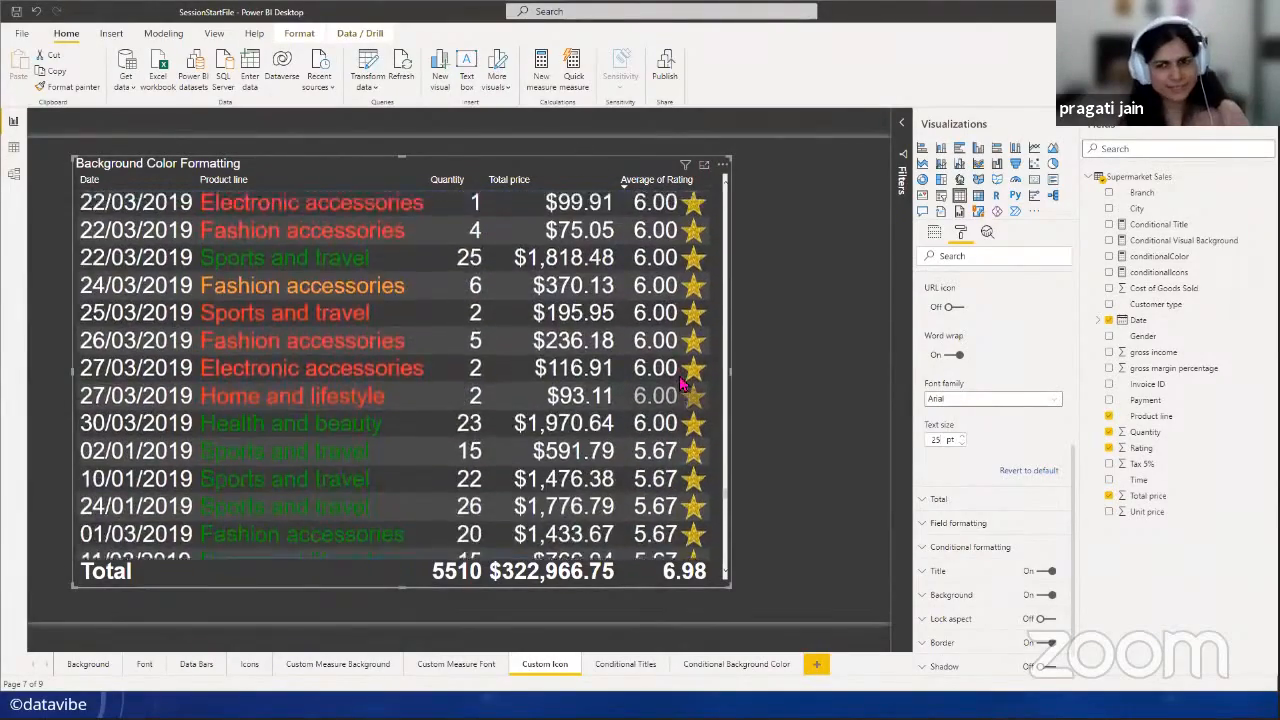
pyautogui.scroll(15, 695, 343)
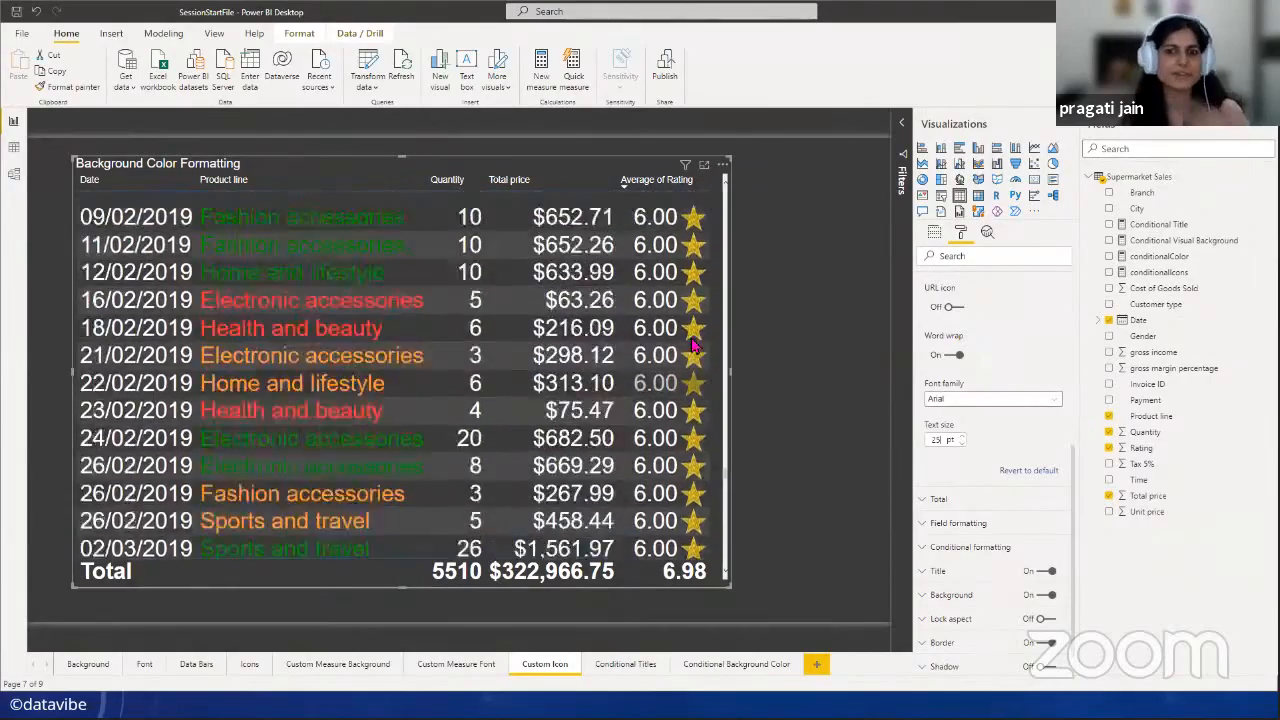
pyautogui.scroll(15, 695, 345)
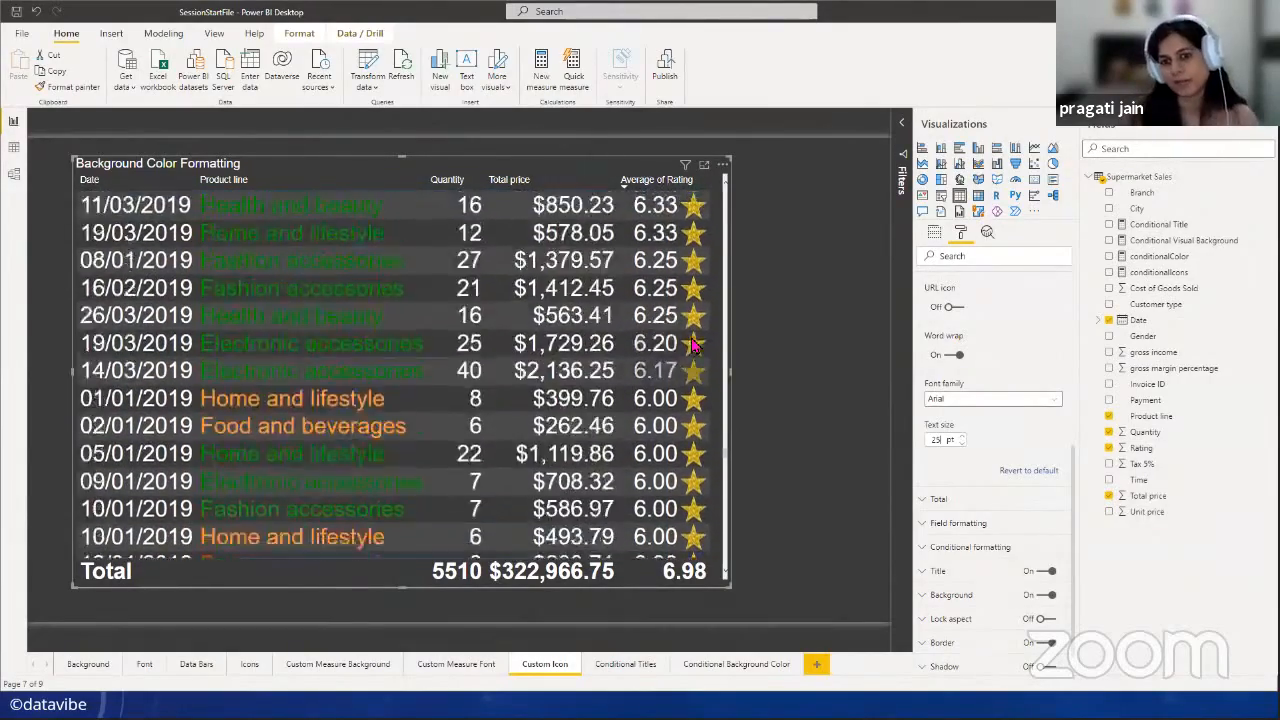
pyautogui.scroll(15, 695, 345)
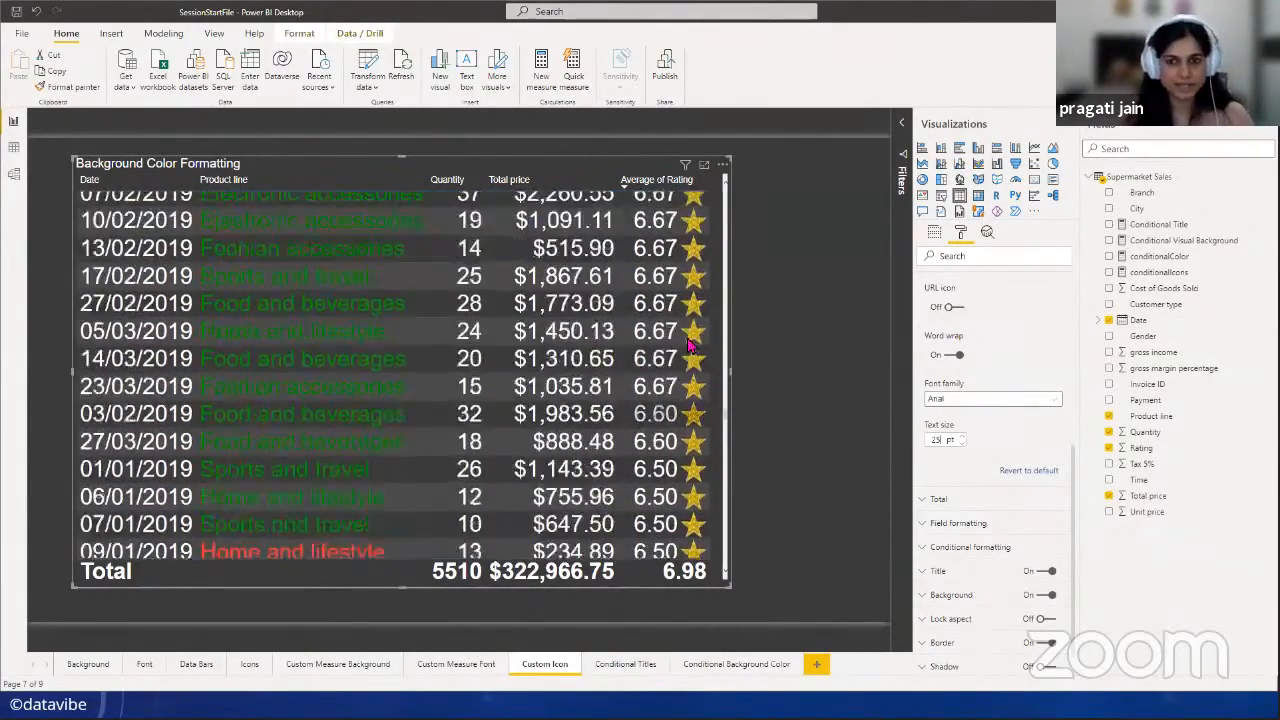
# - Show the ratings table in focus mode and sort it by Date in ascending order
pyautogui.scroll(15, 695, 343)
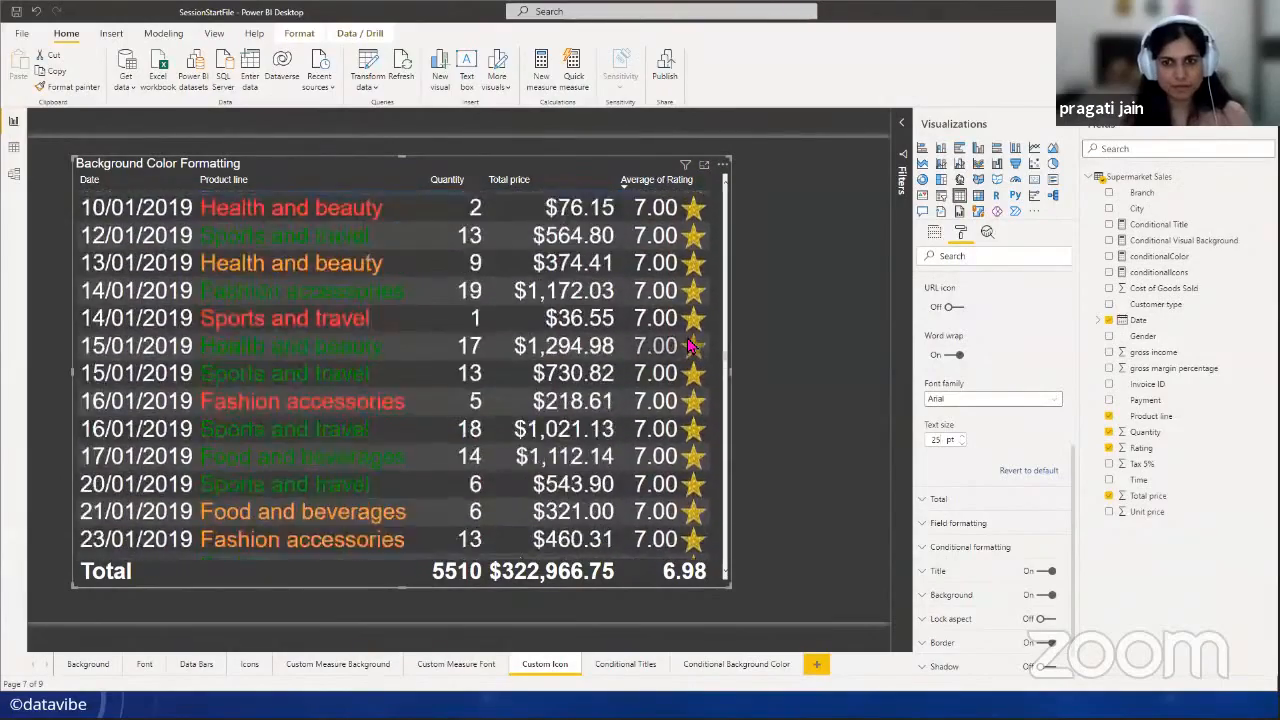
pyautogui.click(704, 165)
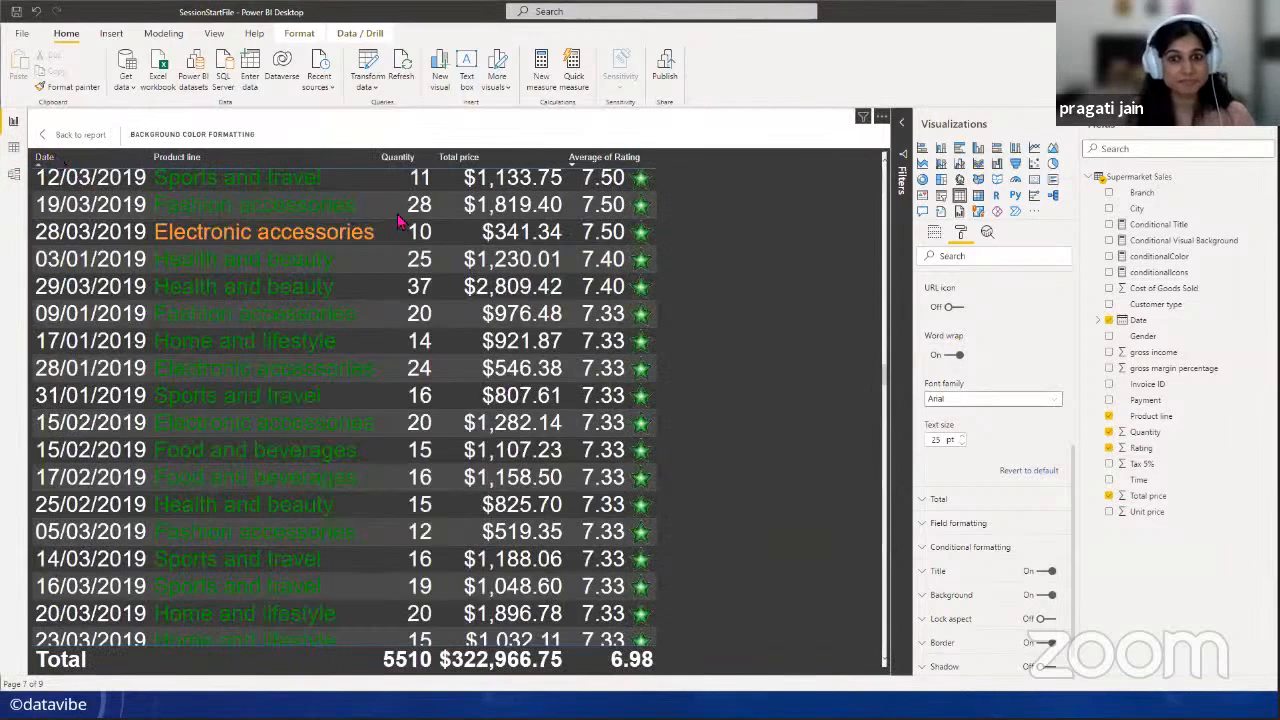
pyautogui.click(42, 157)
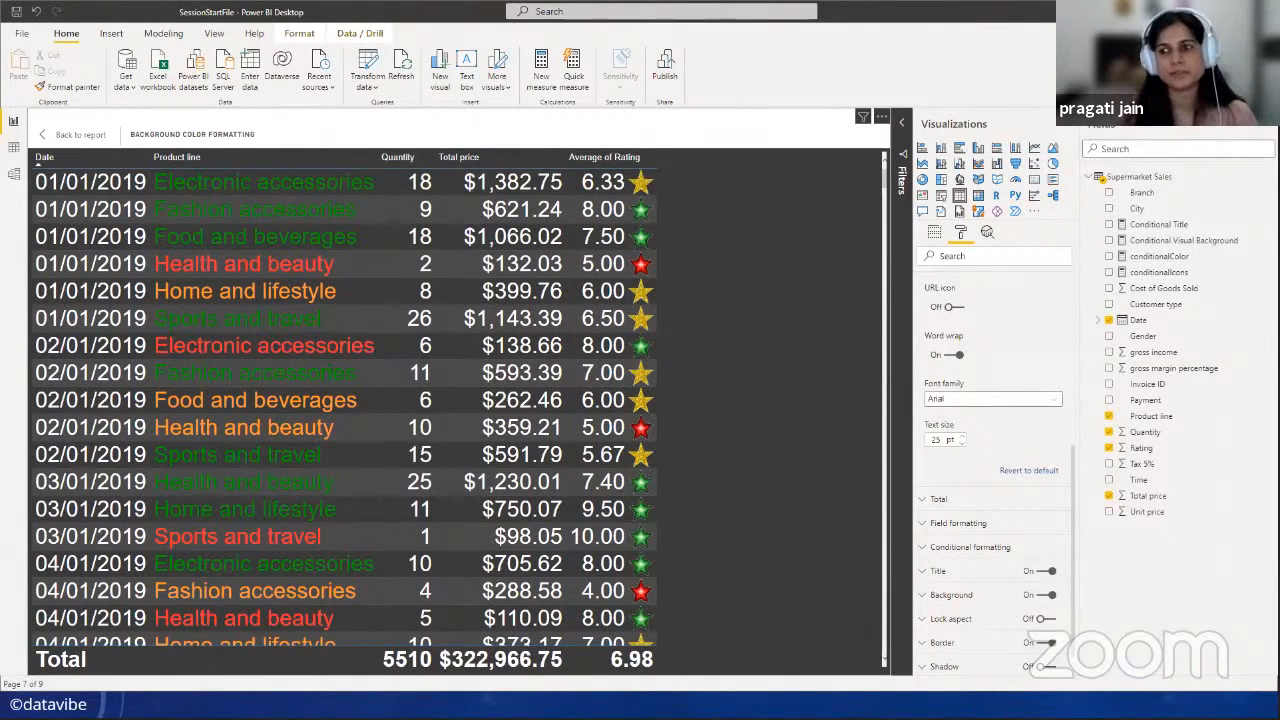
# - Review the DAX formula of the conditionalIcons measure and return from focus mode to the report page
pyautogui.click(1178, 276)
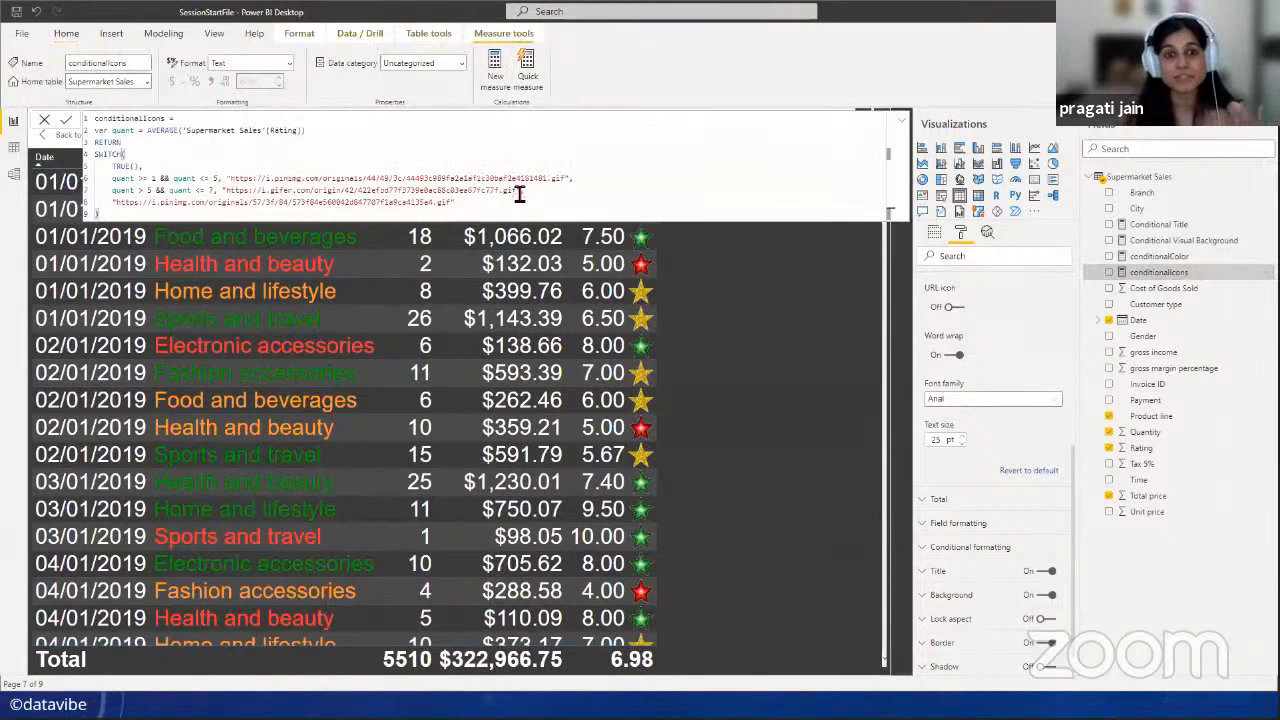
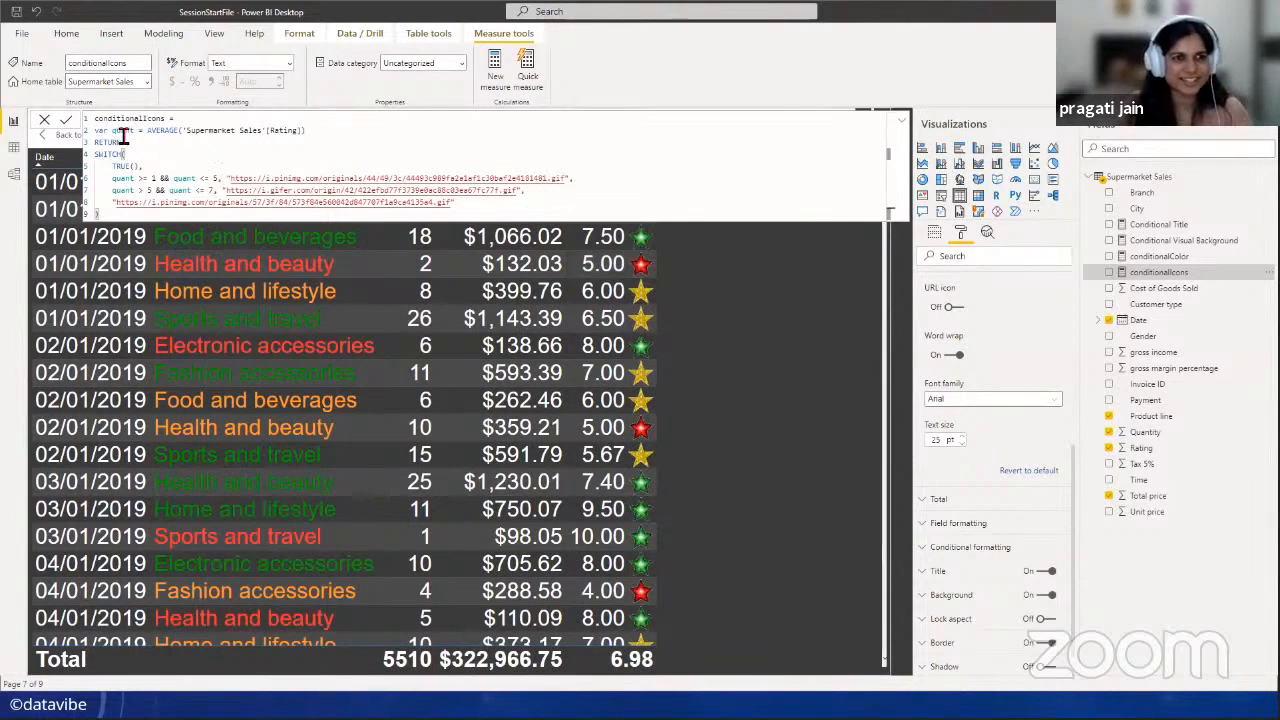
pyautogui.hotkey('ctrl', 'a')
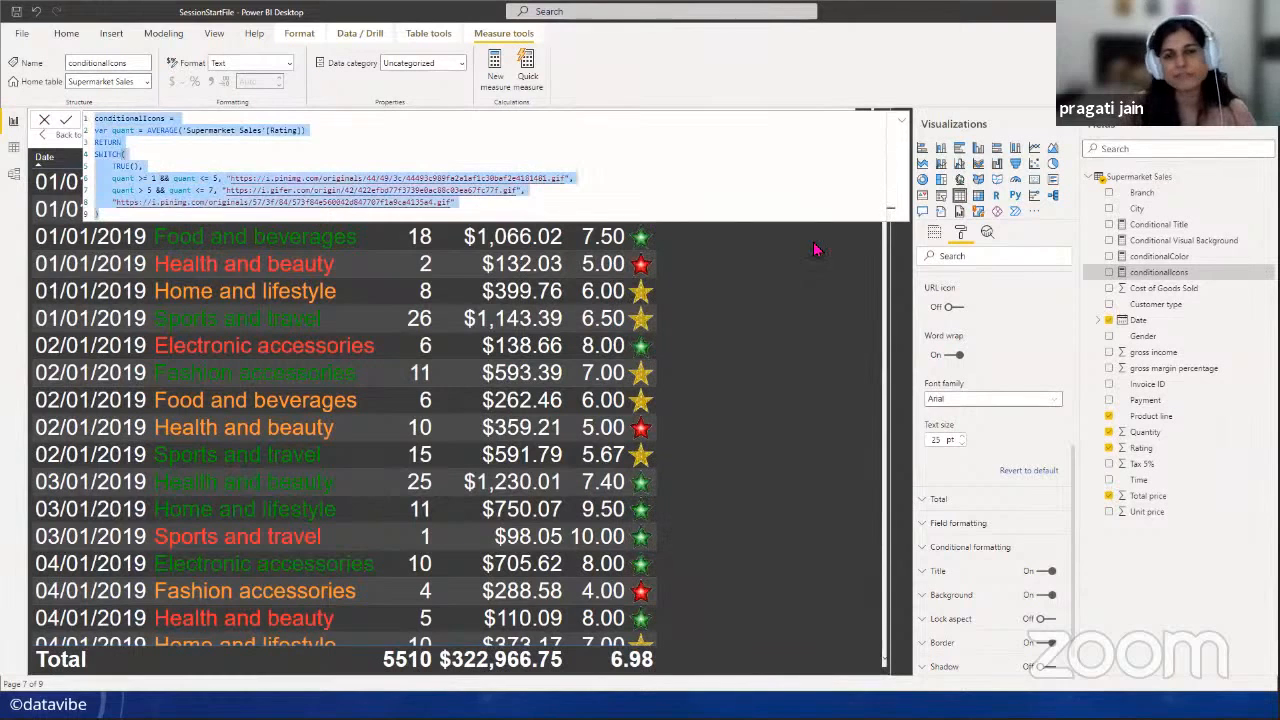
pyautogui.click(762, 214)
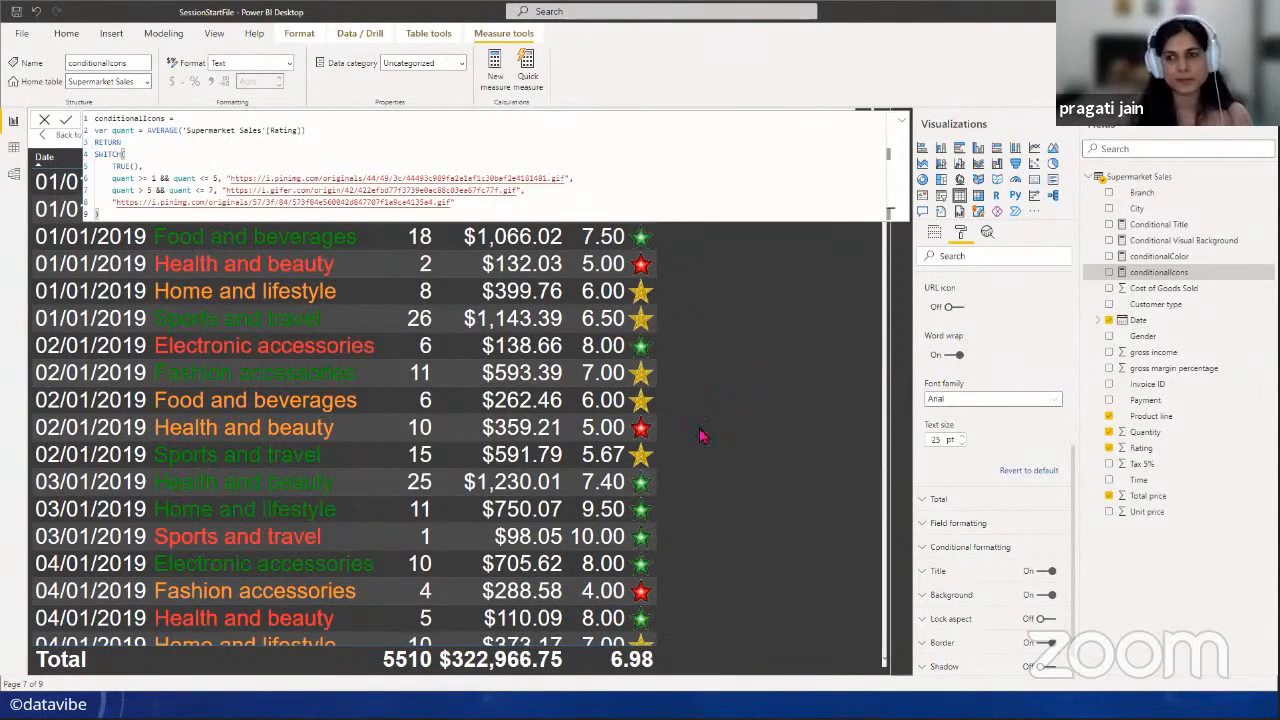
pyautogui.click(1120, 301)
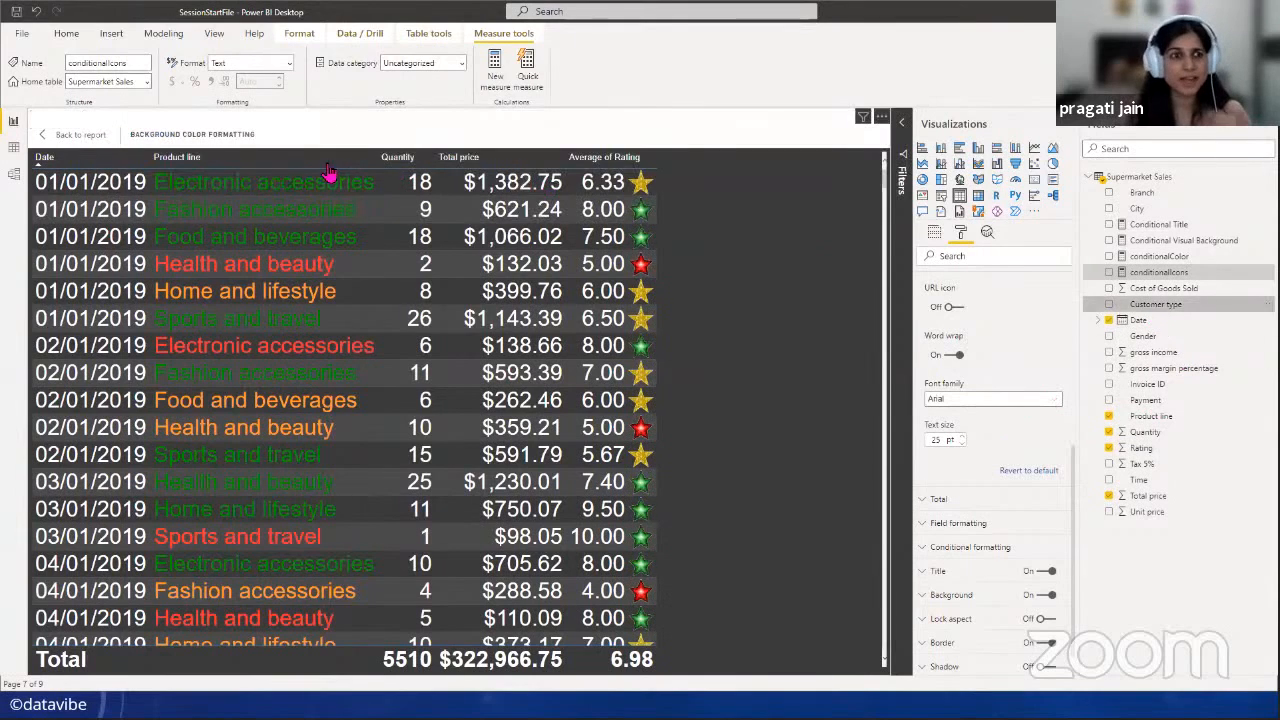
pyautogui.click(62, 136)
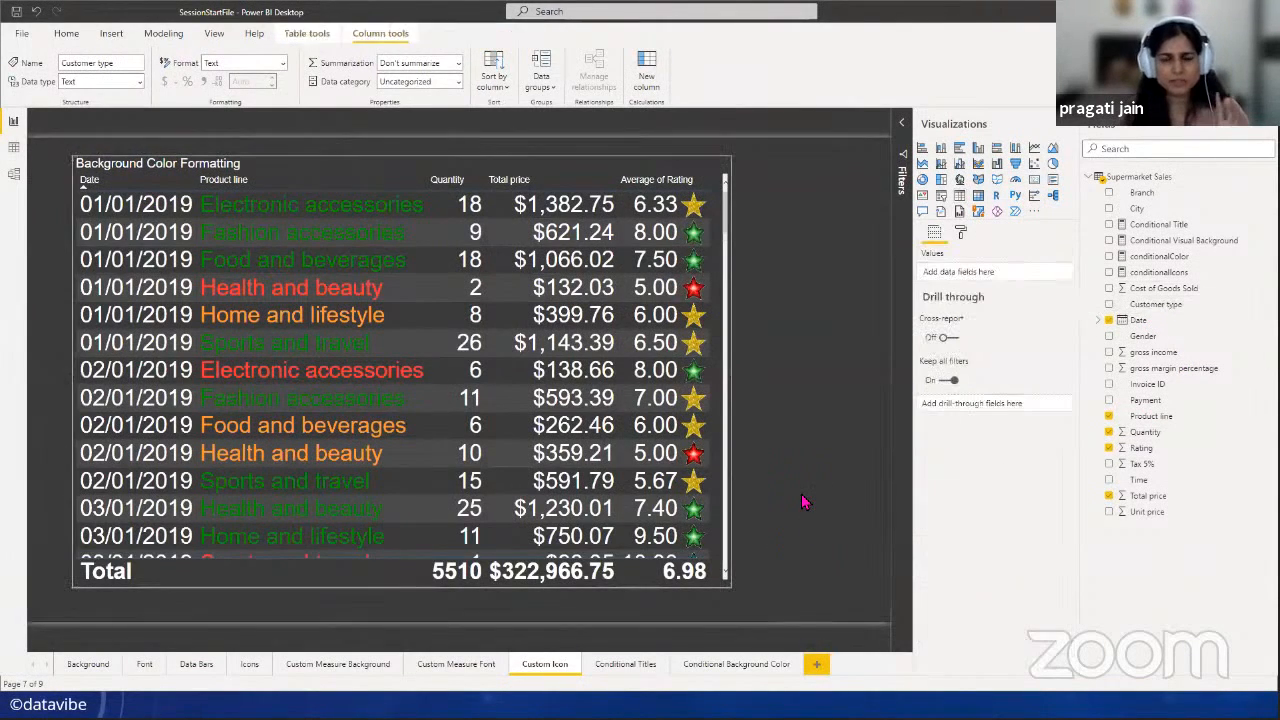
pyautogui.click(805, 502)
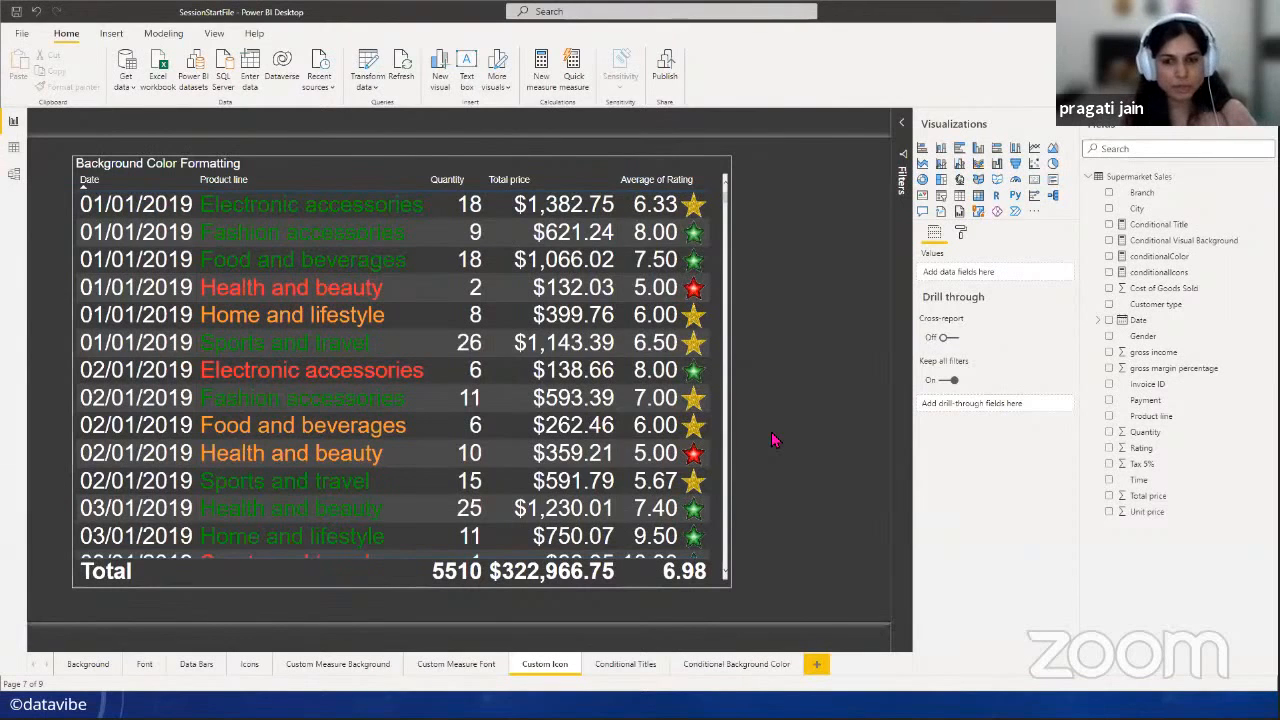
# - Switch to the presentation's agenda slide to review the session topics, and return to the Power BI report
pyautogui.hotkey('alt', 'Tab')
pyautogui.hotkey('alt', 'Tab')
pyautogui.hotkey('alt', 'Tab')
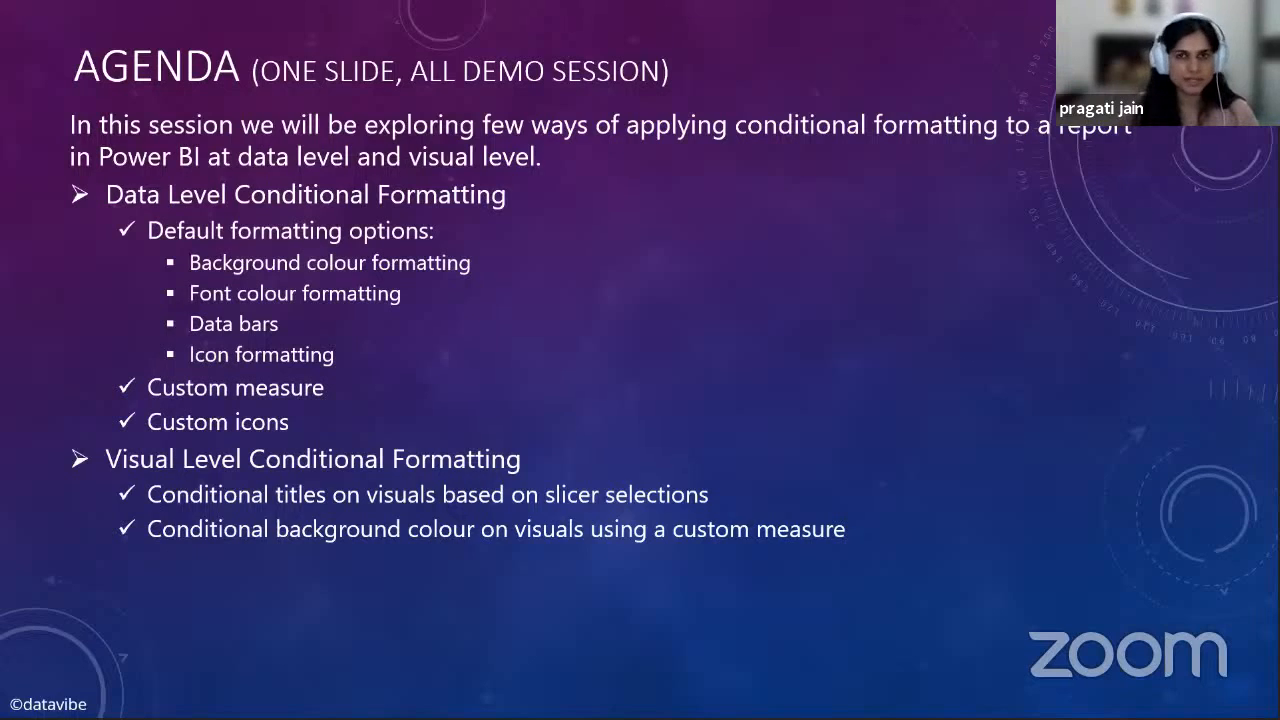
pyautogui.hotkey('alt', 'Tab')
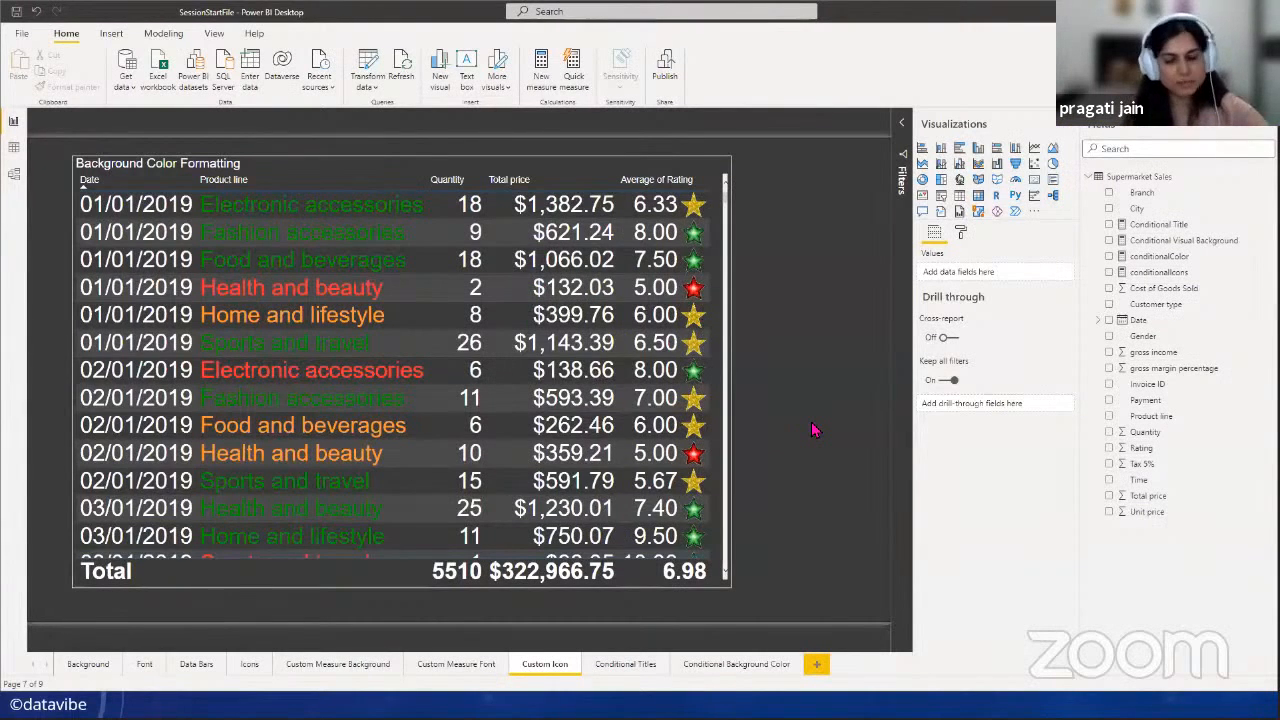
# - Open the Conditional Titles page and review the DAX formula of the Conditional Title measure
pyautogui.click(626, 664)
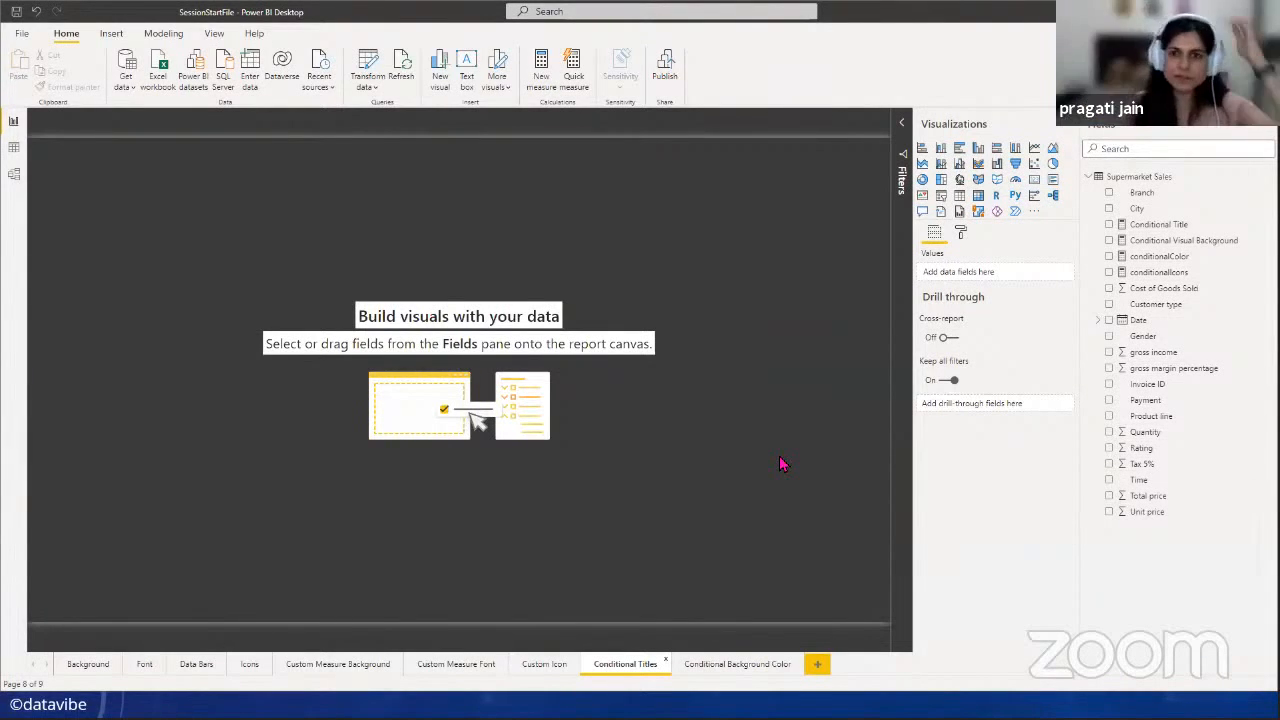
pyautogui.click(1196, 226)
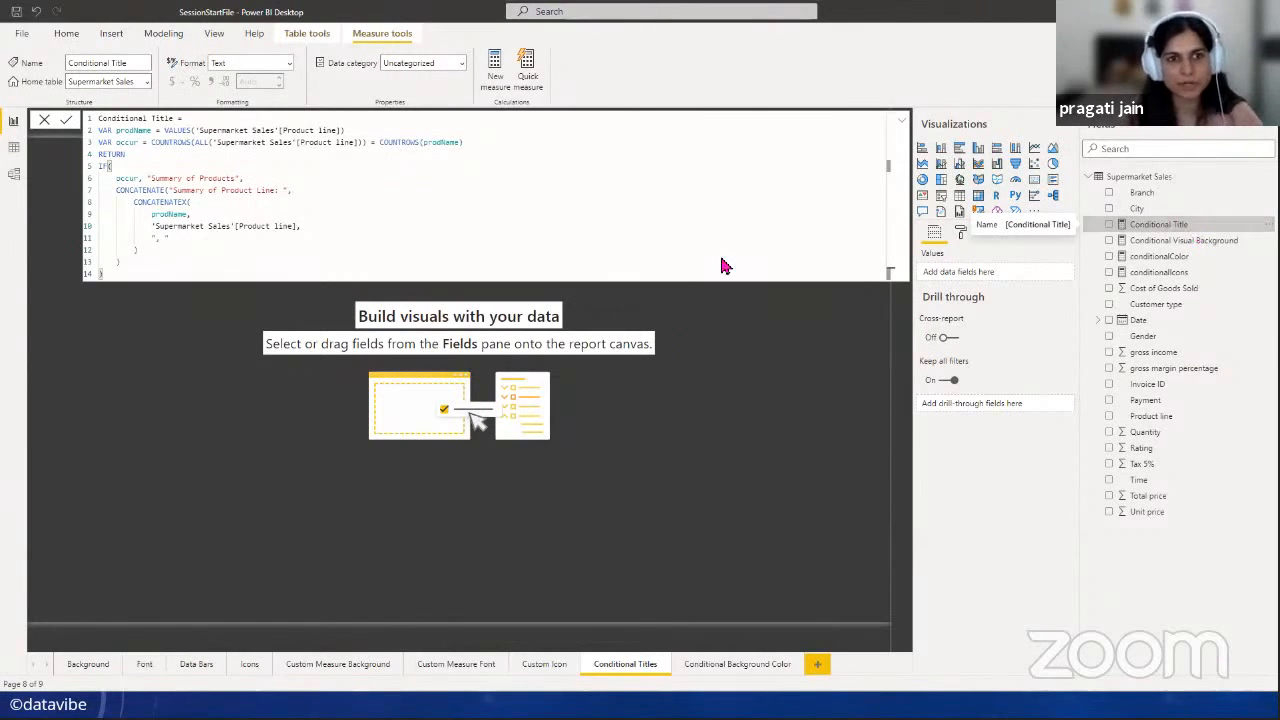
pyautogui.click(680, 438)
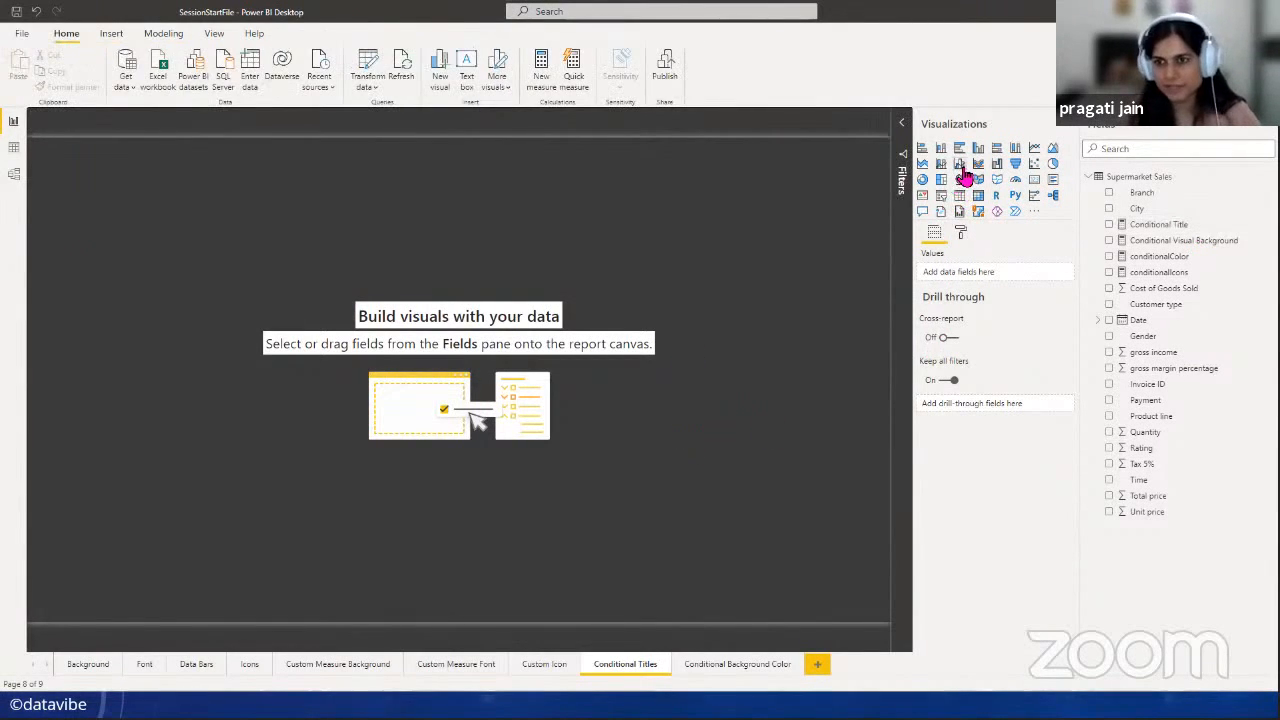
# - Add a line chart to the page, enlarge it and center it horizontally on the canvas
pyautogui.click(1034, 147)
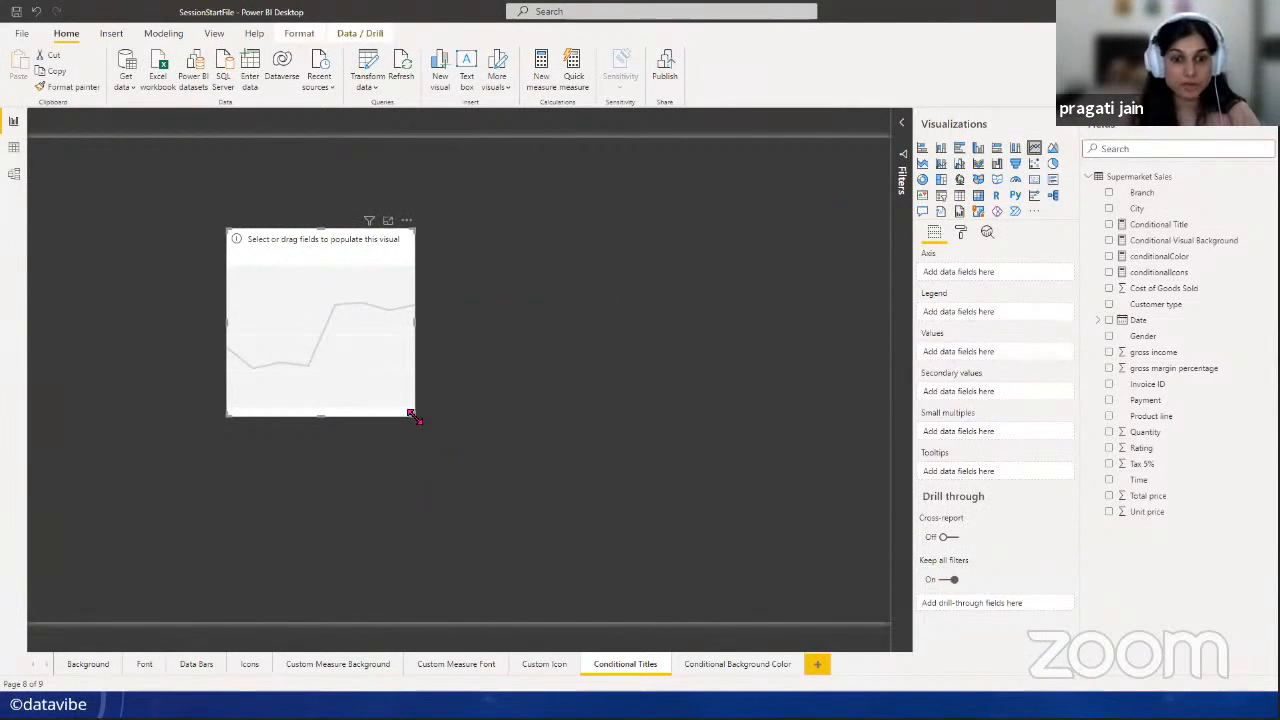
pyautogui.moveTo(413, 414); pyautogui.dragTo(830, 545)
pyautogui.moveTo(365, 462); pyautogui.dragTo(329, 457)
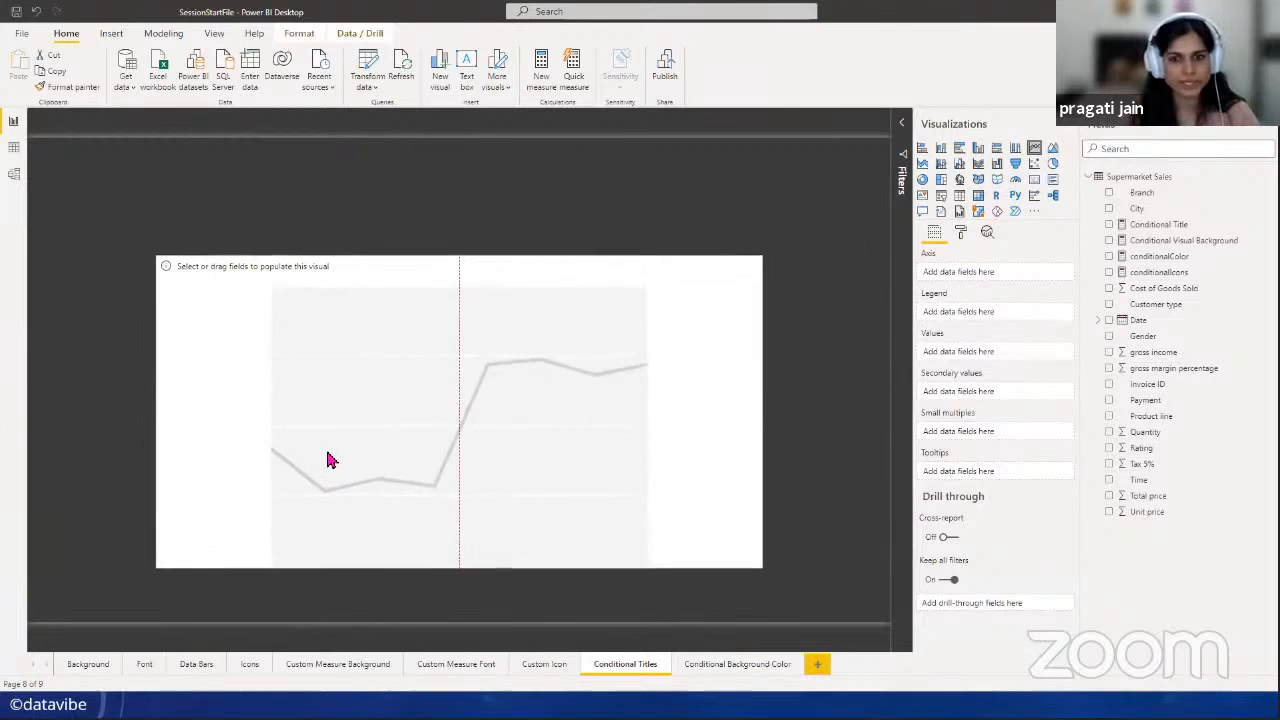
# - Plot Total price by Date with only the Year and Month levels on the axis, and expand the chart to months
pyautogui.moveTo(1115, 329); pyautogui.dragTo(969, 278)
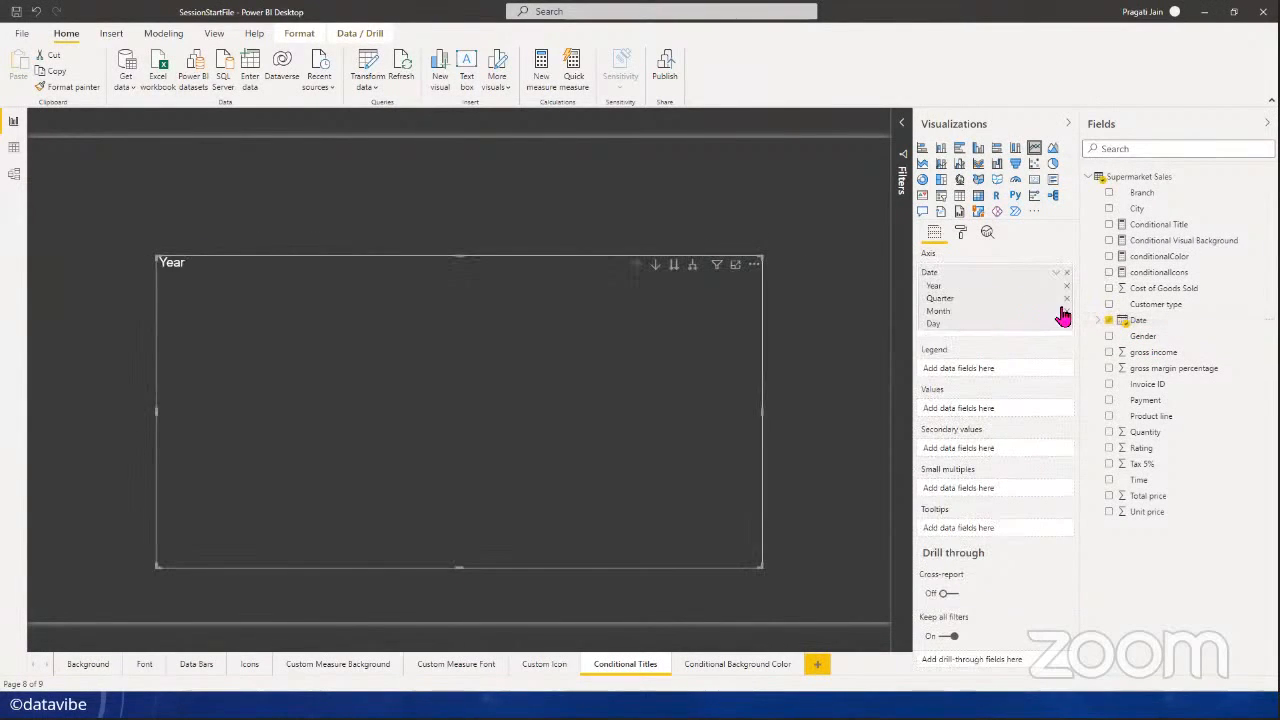
pyautogui.click(1066, 298)
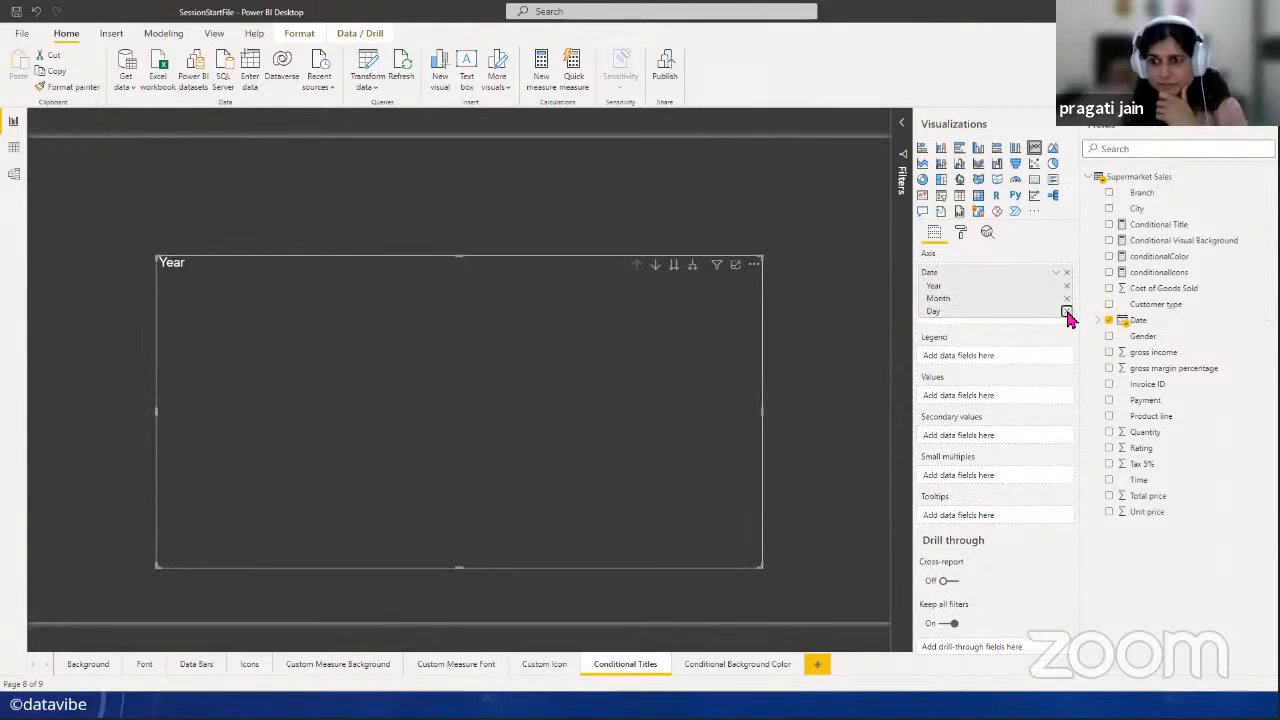
pyautogui.click(1066, 311)
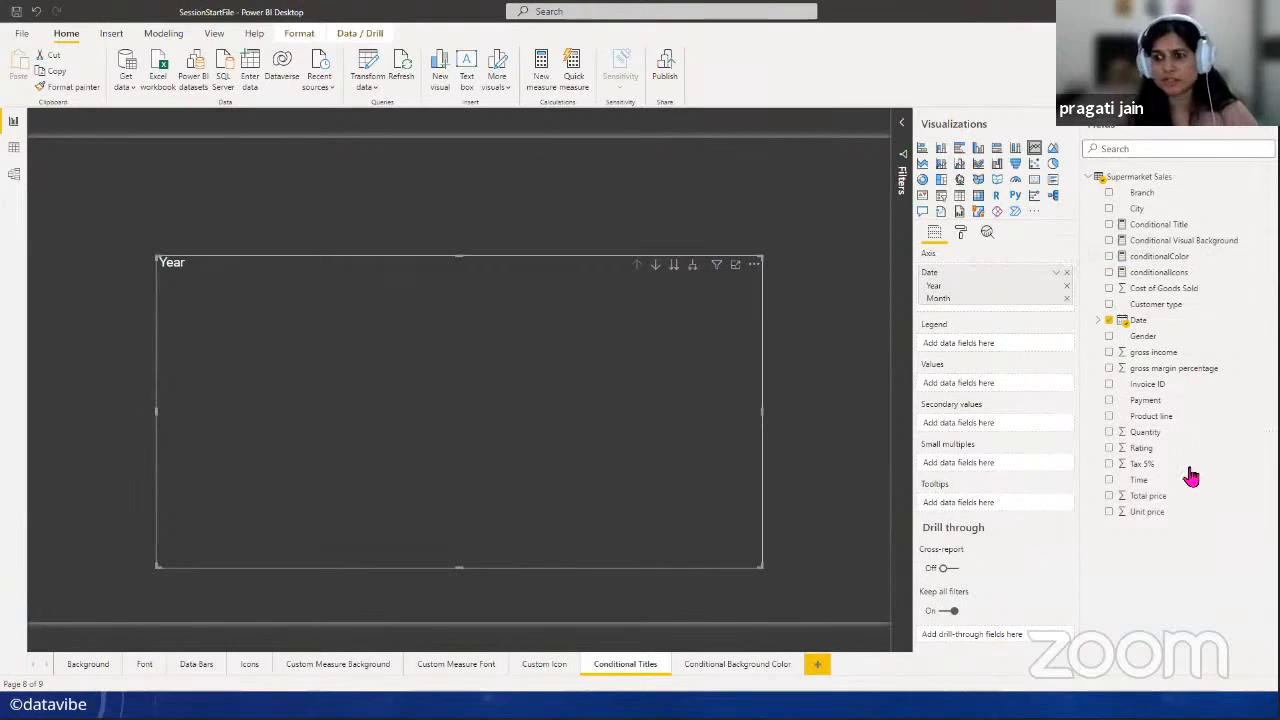
pyautogui.moveTo(1167, 502); pyautogui.dragTo(992, 388)
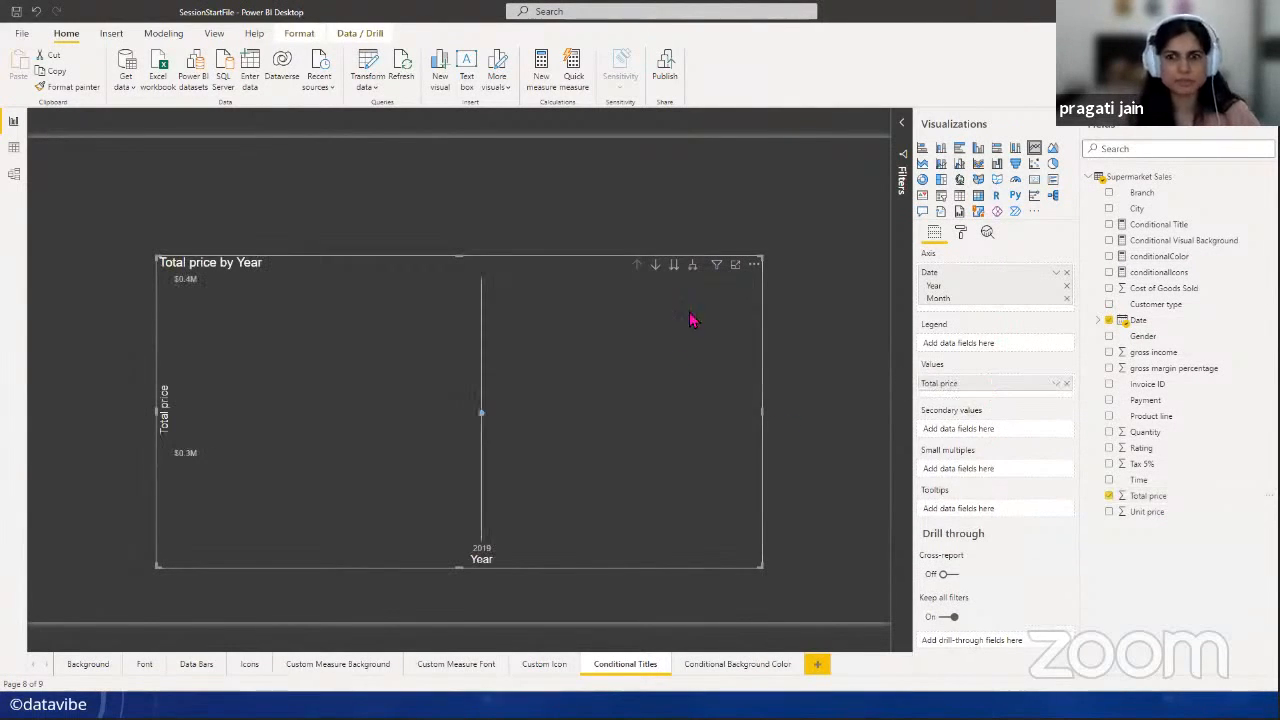
pyautogui.click(692, 266)
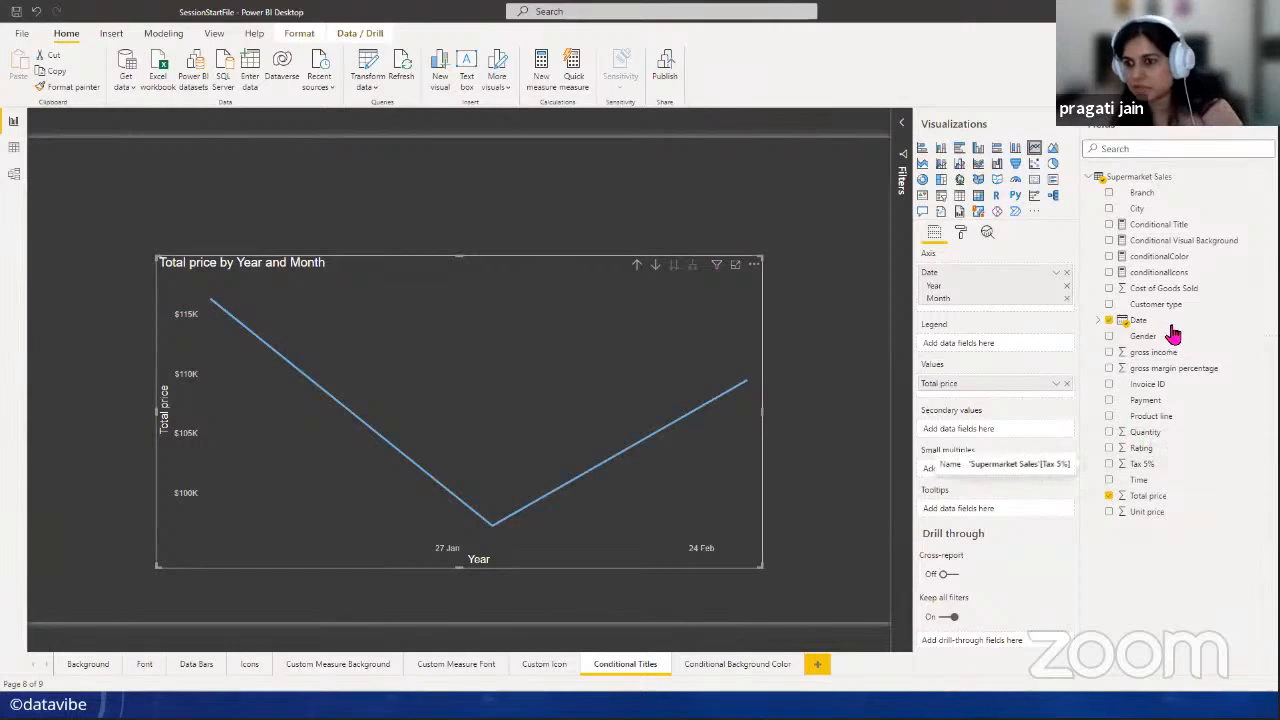
# - Replace the reduced axis hierarchy with the full Date hierarchy of Year, Quarter, Month and Day, and extend the chart's right edge
pyautogui.moveTo(1165, 324); pyautogui.dragTo(1040, 318)
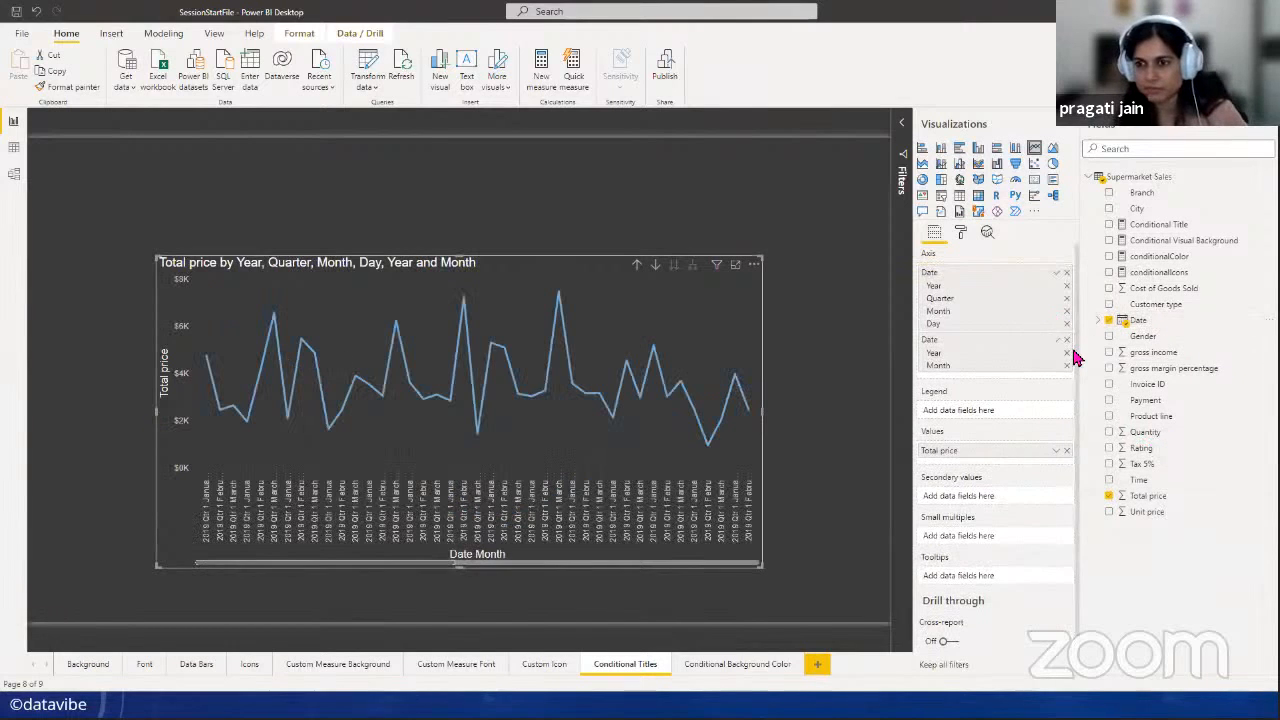
pyautogui.click(1066, 339)
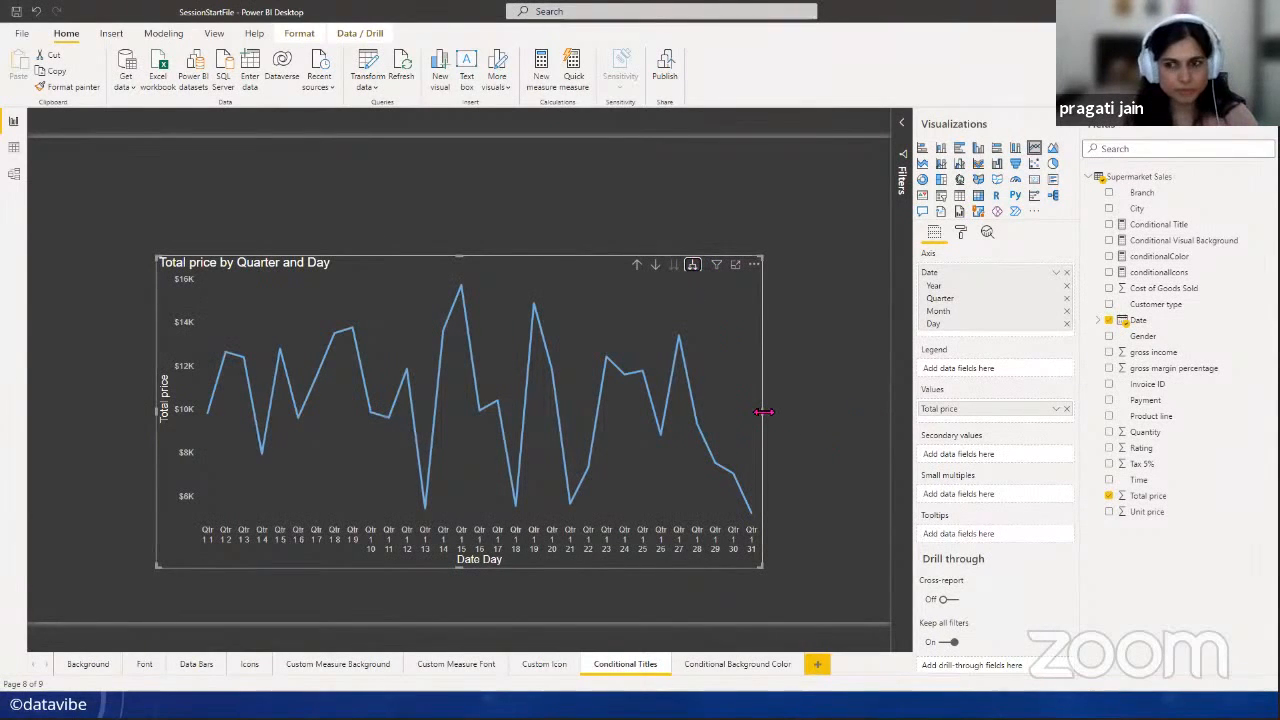
pyautogui.moveTo(785, 421); pyautogui.dragTo(869, 420)
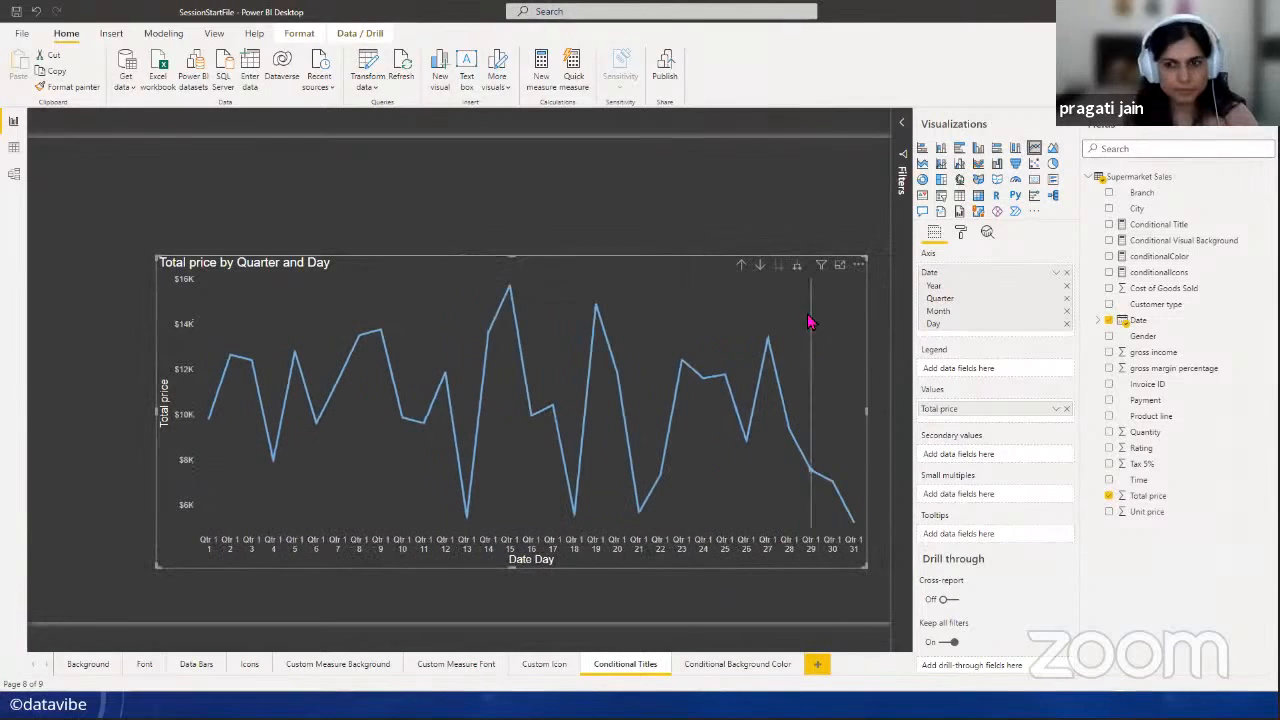
# - Expand the chart's axis to show Quarter, Month and Day, and extend its left edge toward the page margin
pyautogui.click(742, 266)
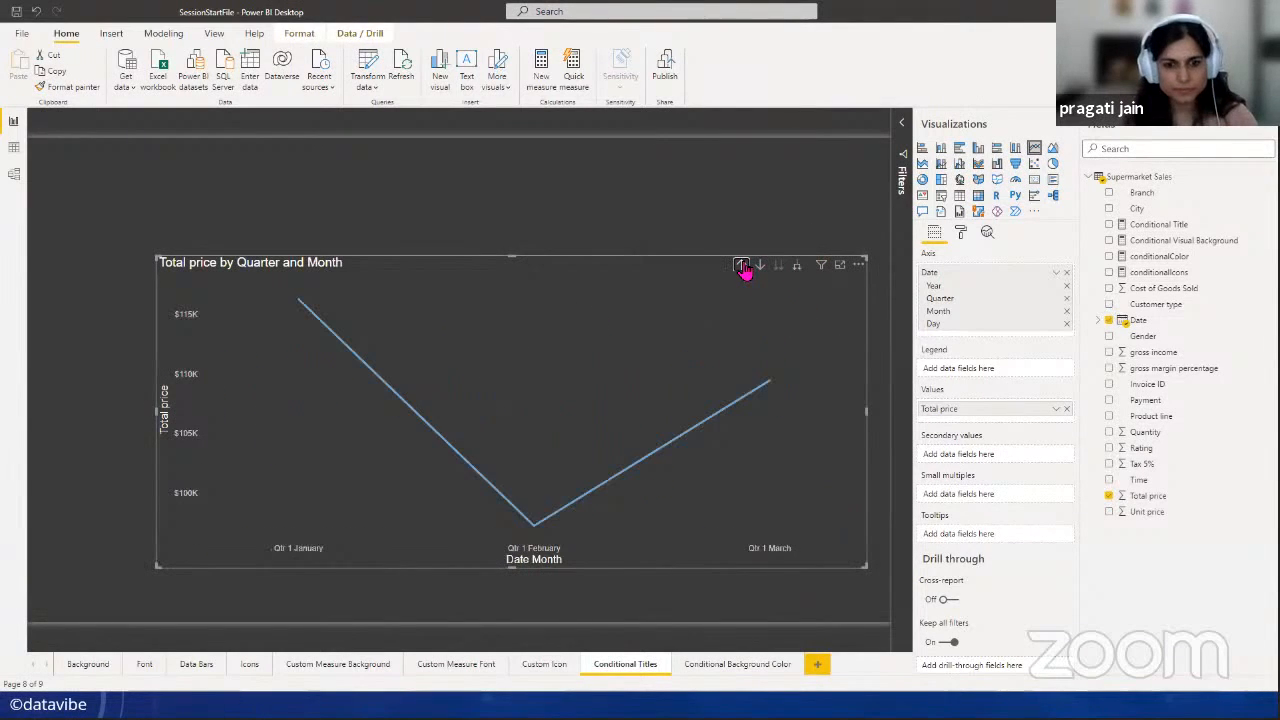
pyautogui.click(797, 266)
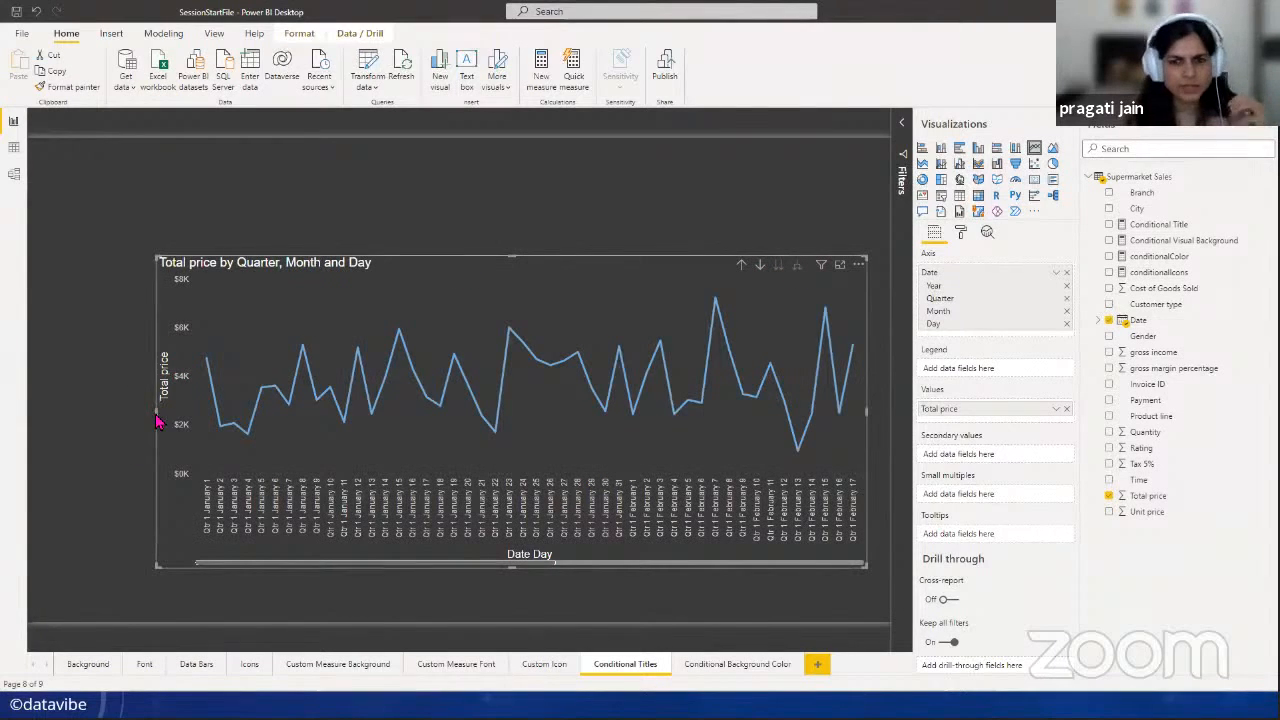
pyautogui.moveTo(161, 416); pyautogui.dragTo(63, 410)
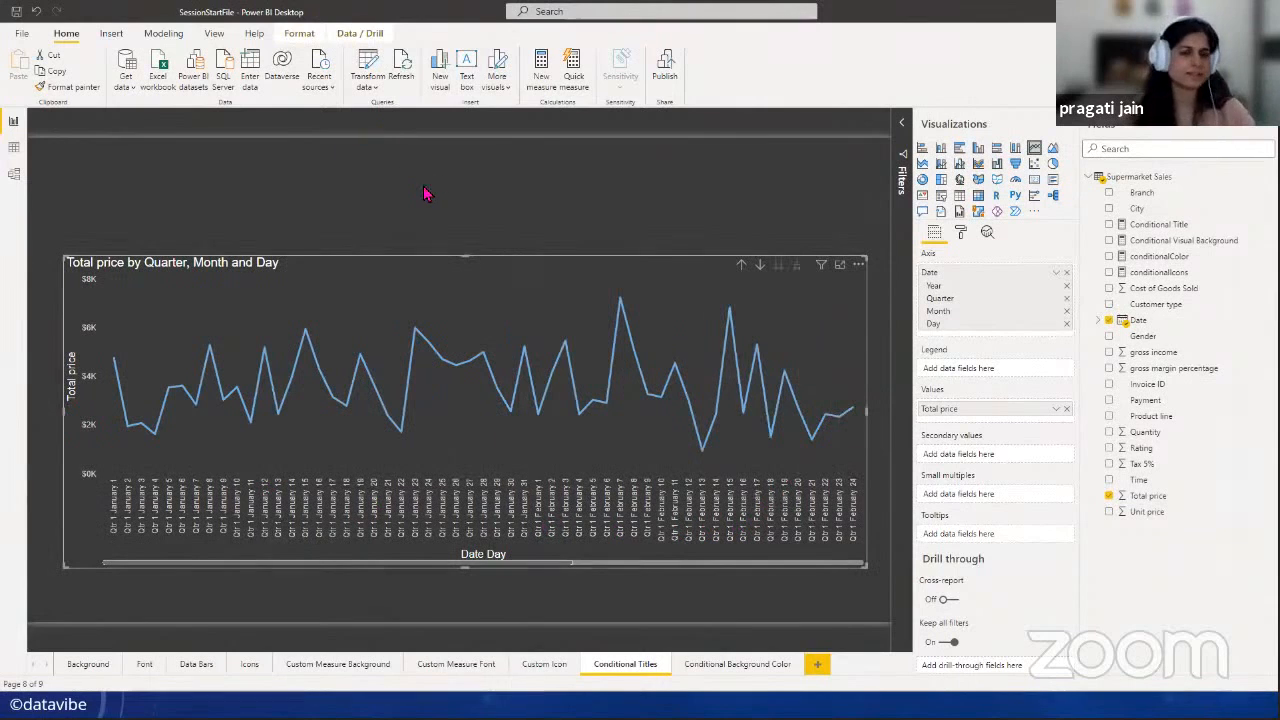
# - Turn on the line chart's border and set its color to white
pyautogui.click(960, 231)
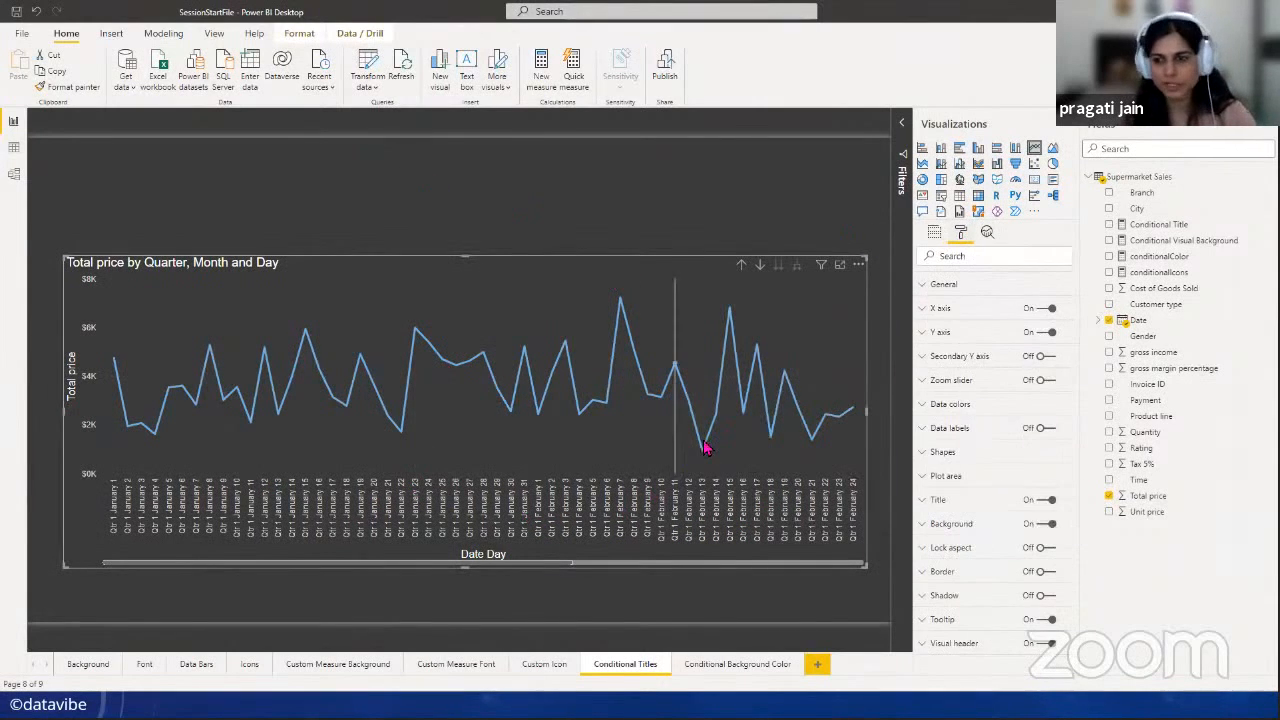
pyautogui.click(950, 575)
pyautogui.scroll(-1, 957, 557)
pyautogui.click(940, 545)
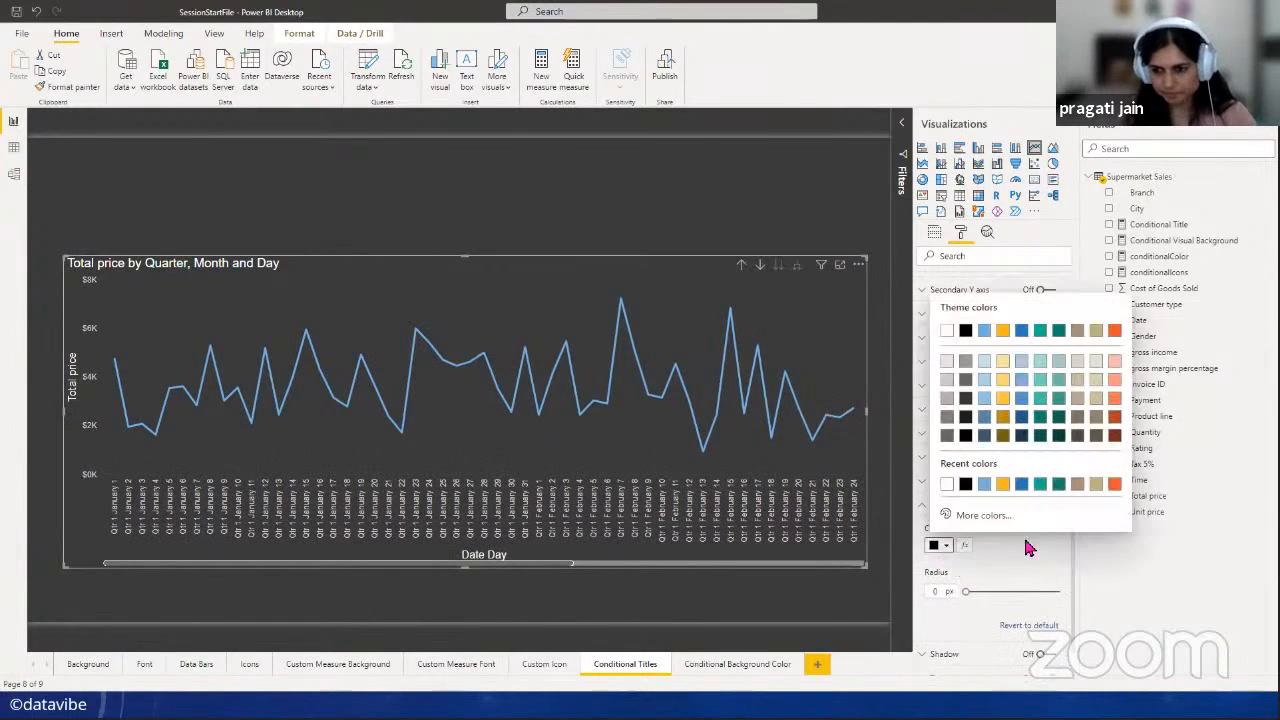
pyautogui.click(946, 485)
pyautogui.click(922, 506)
pyautogui.click(707, 210)
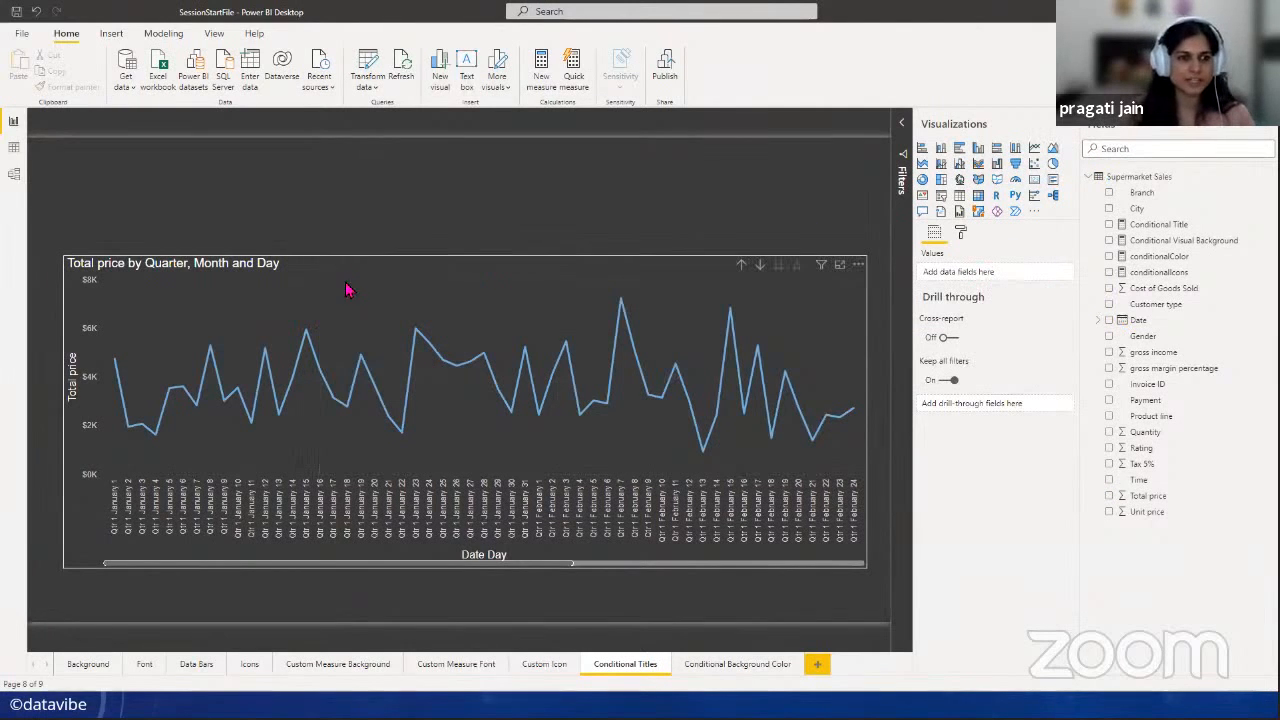
# - Move the line chart lower on the page and split its line by Product line as the legend
pyautogui.moveTo(349, 284); pyautogui.dragTo(345, 320)
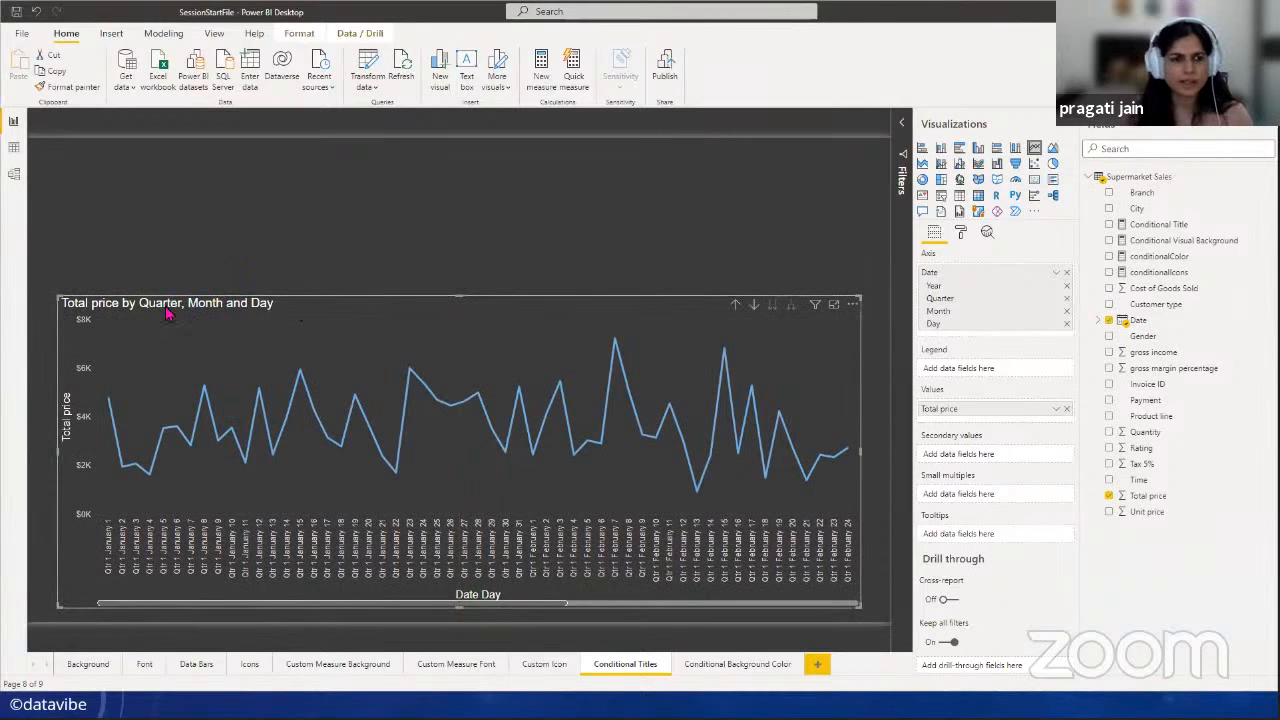
pyautogui.click(483, 233)
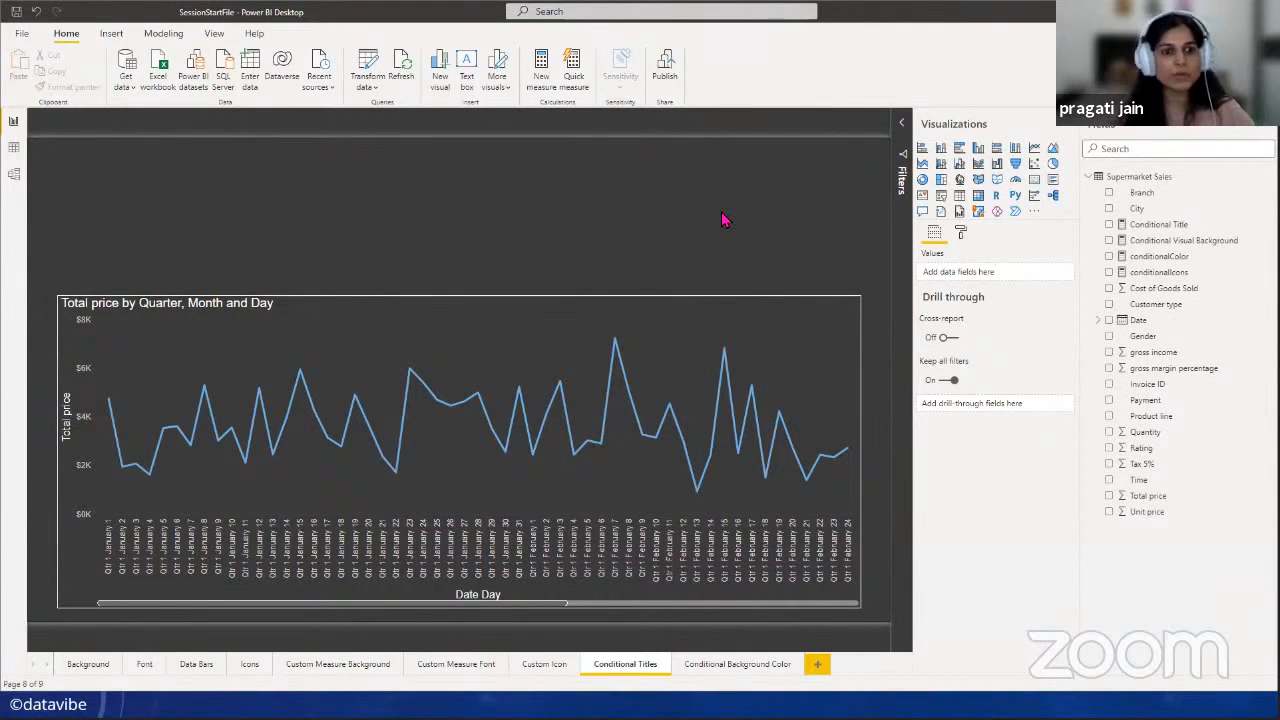
pyautogui.click(513, 314)
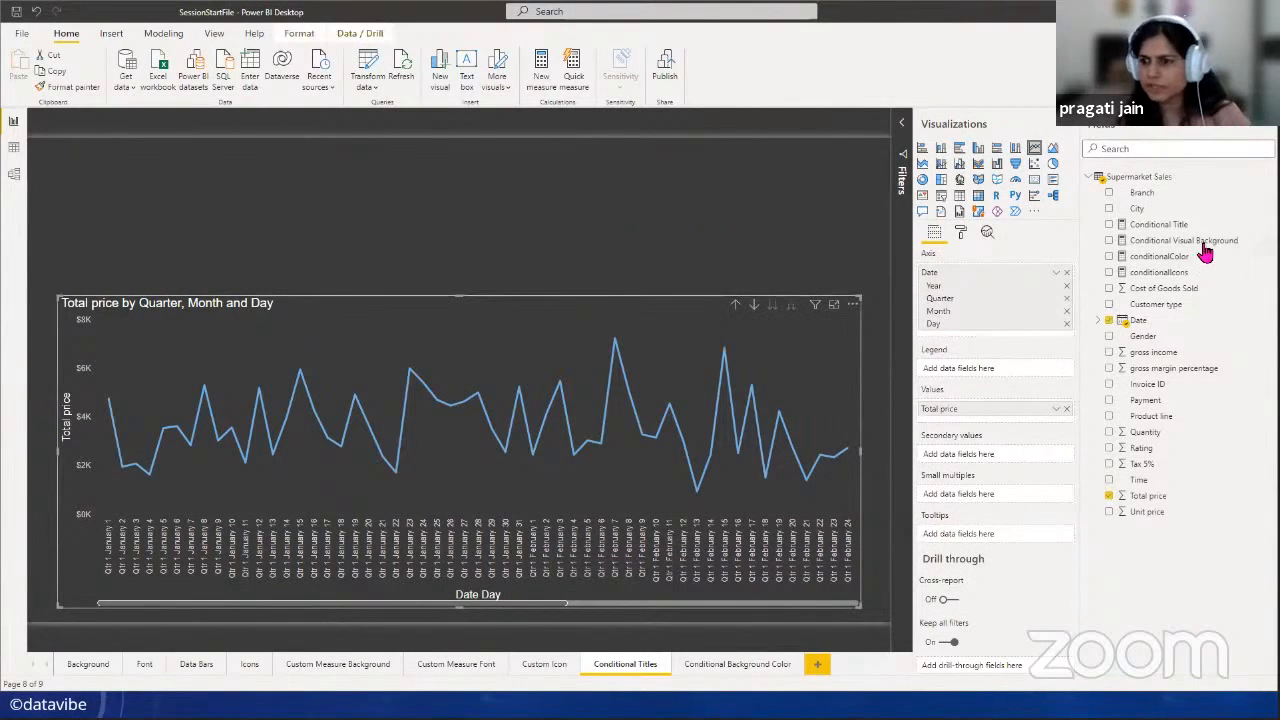
pyautogui.moveTo(1172, 418); pyautogui.dragTo(998, 370)
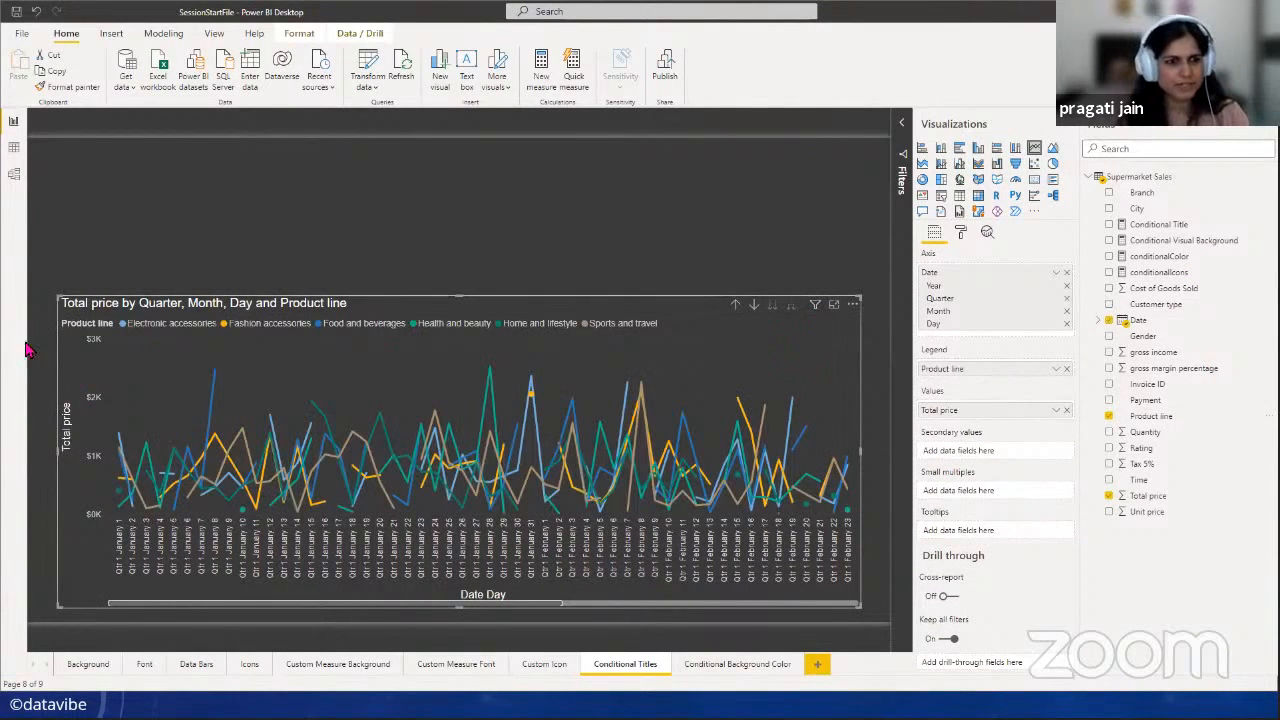
# - Add a slicer to the Conditional Titles page and shrink it into the upper-right area above the line chart
pyautogui.click(725, 262)
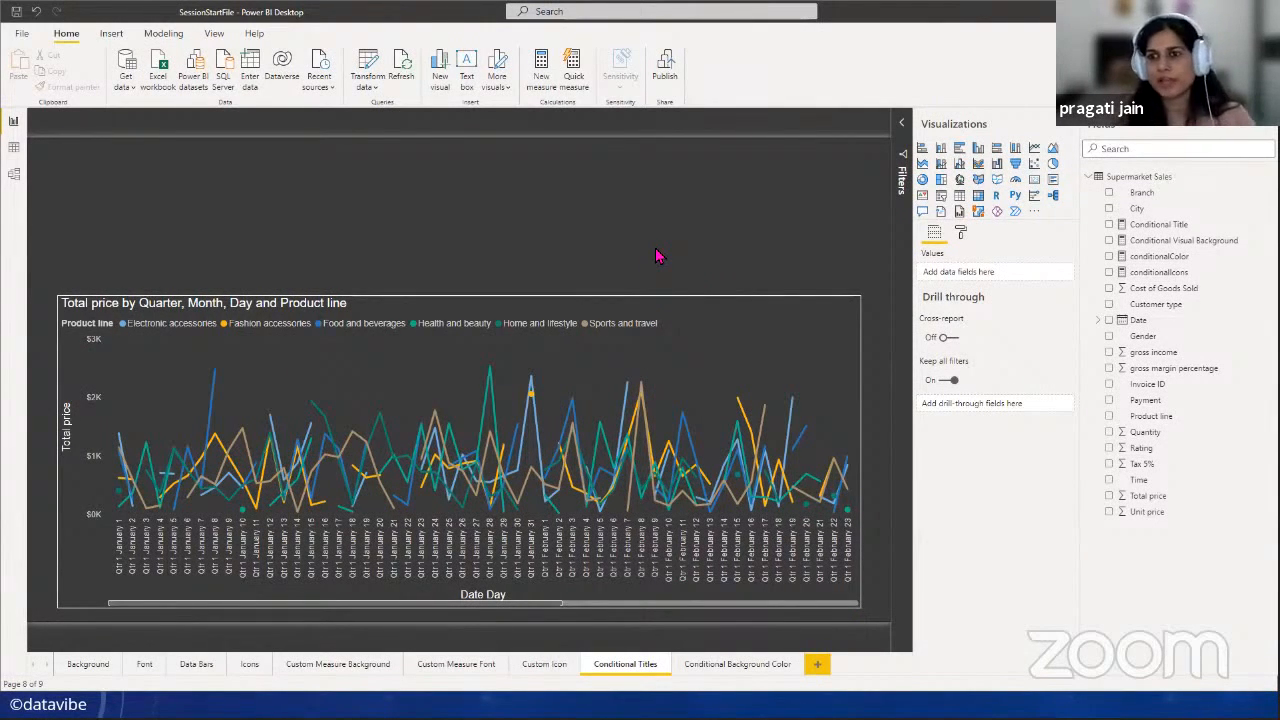
pyautogui.click(941, 197)
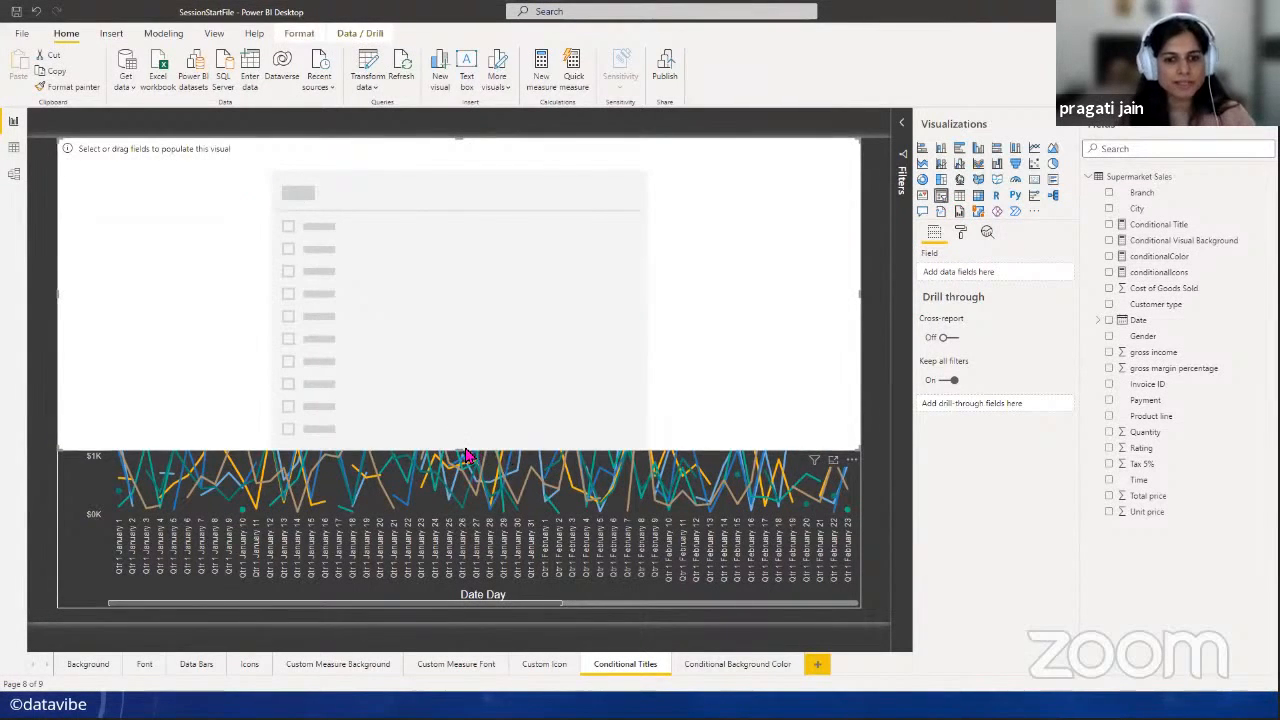
pyautogui.moveTo(457, 449); pyautogui.dragTo(500, 246)
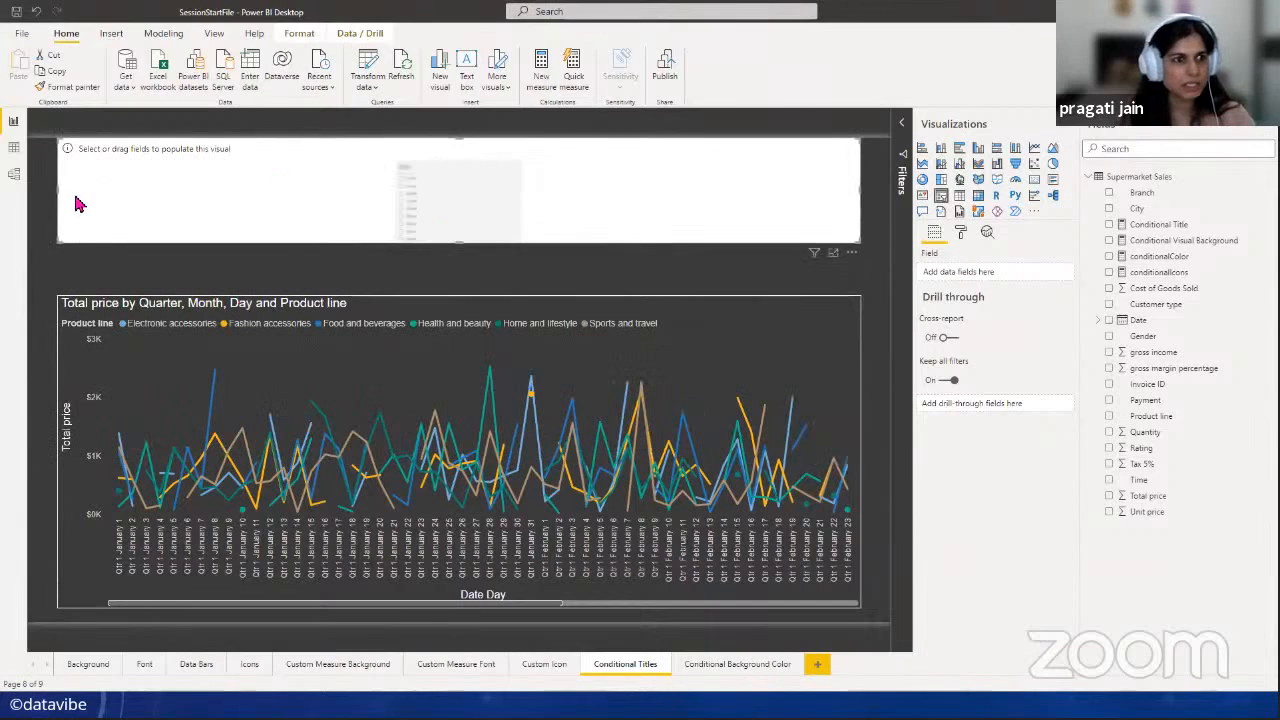
pyautogui.moveTo(58, 191); pyautogui.dragTo(668, 186)
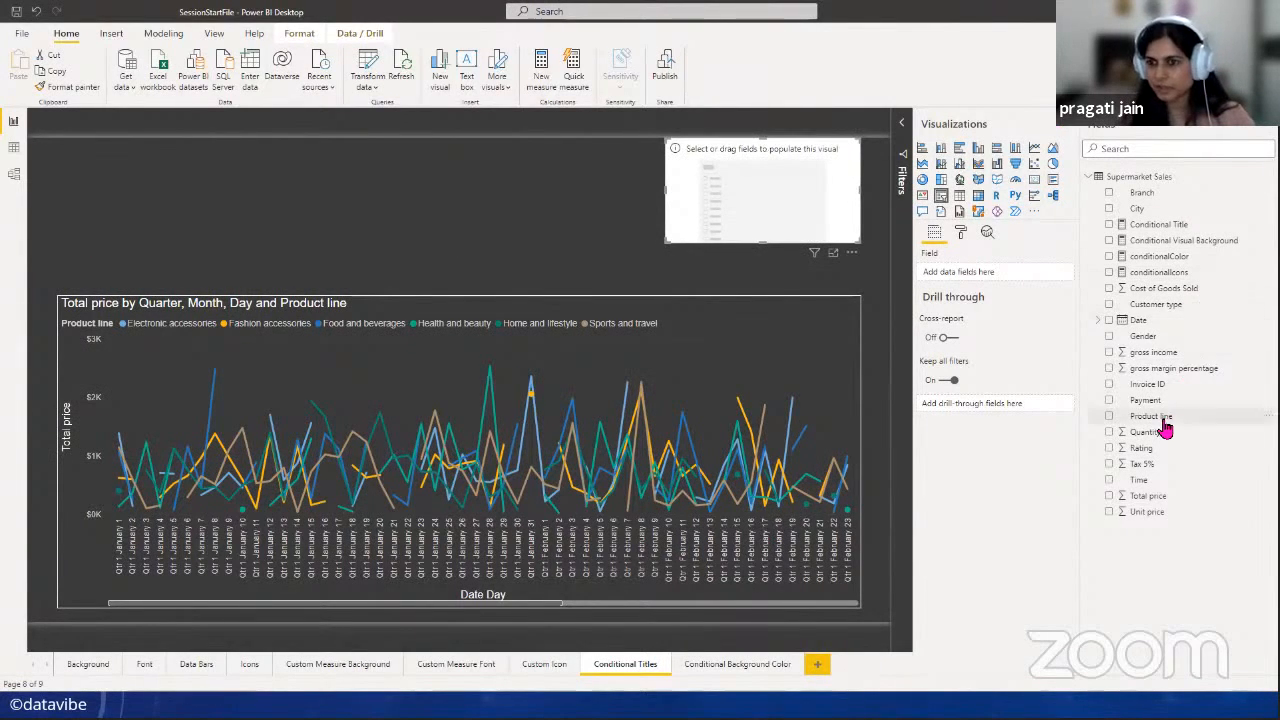
# - Assign Product line to the slicer, change it to a dropdown list and reduce its height
pyautogui.moveTo(1163, 424); pyautogui.dragTo(995, 280)
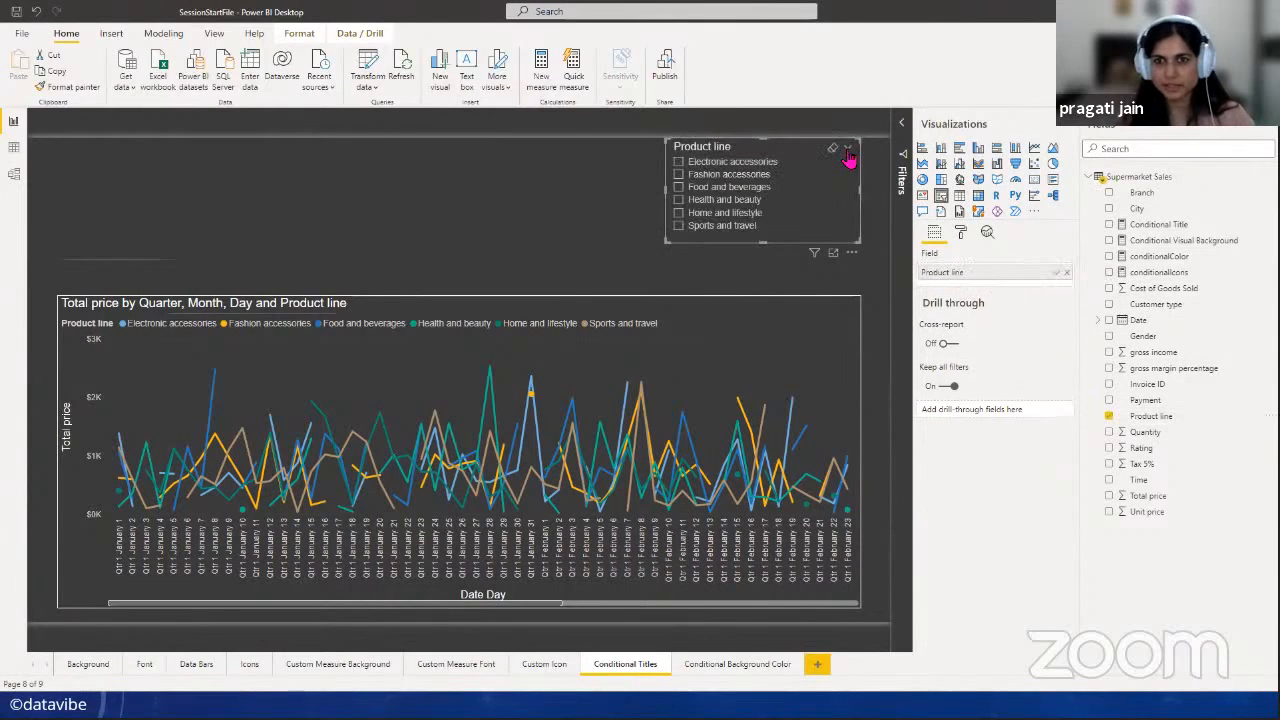
pyautogui.click(847, 163)
pyautogui.click(818, 192)
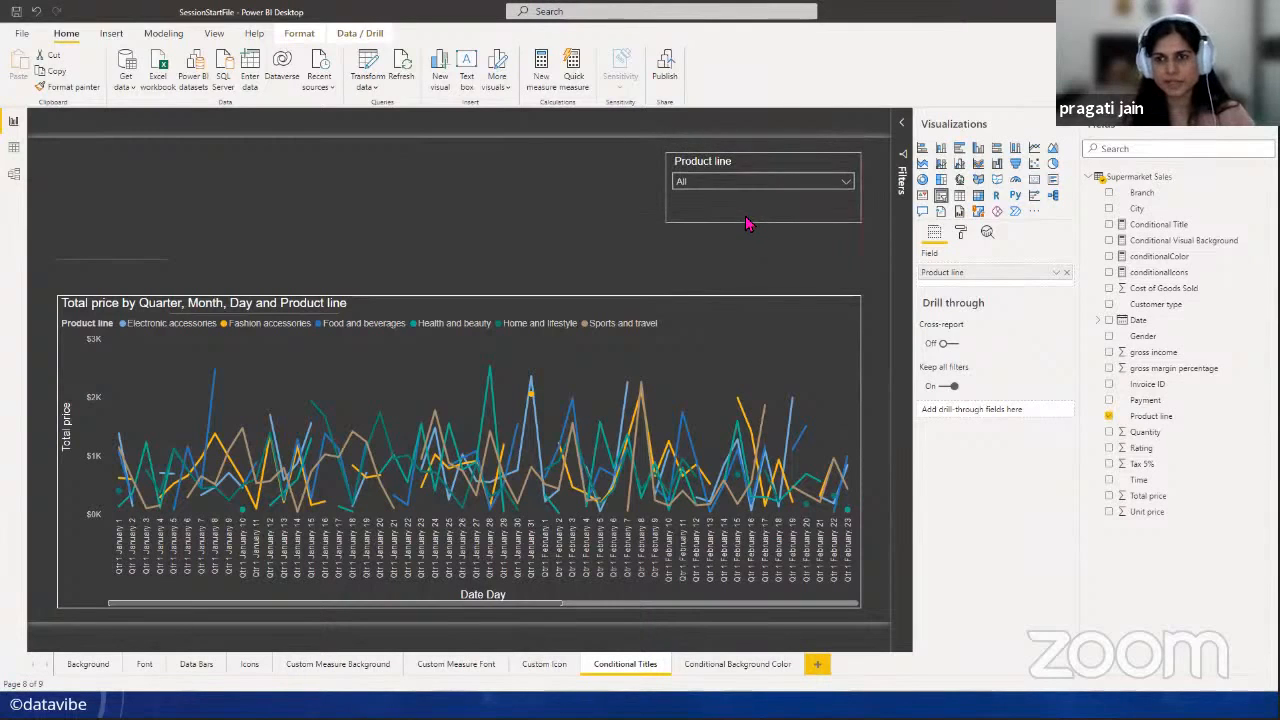
# - Turn on the Product line slicer's border, set its color to white and widen the report canvas
pyautogui.click(961, 233)
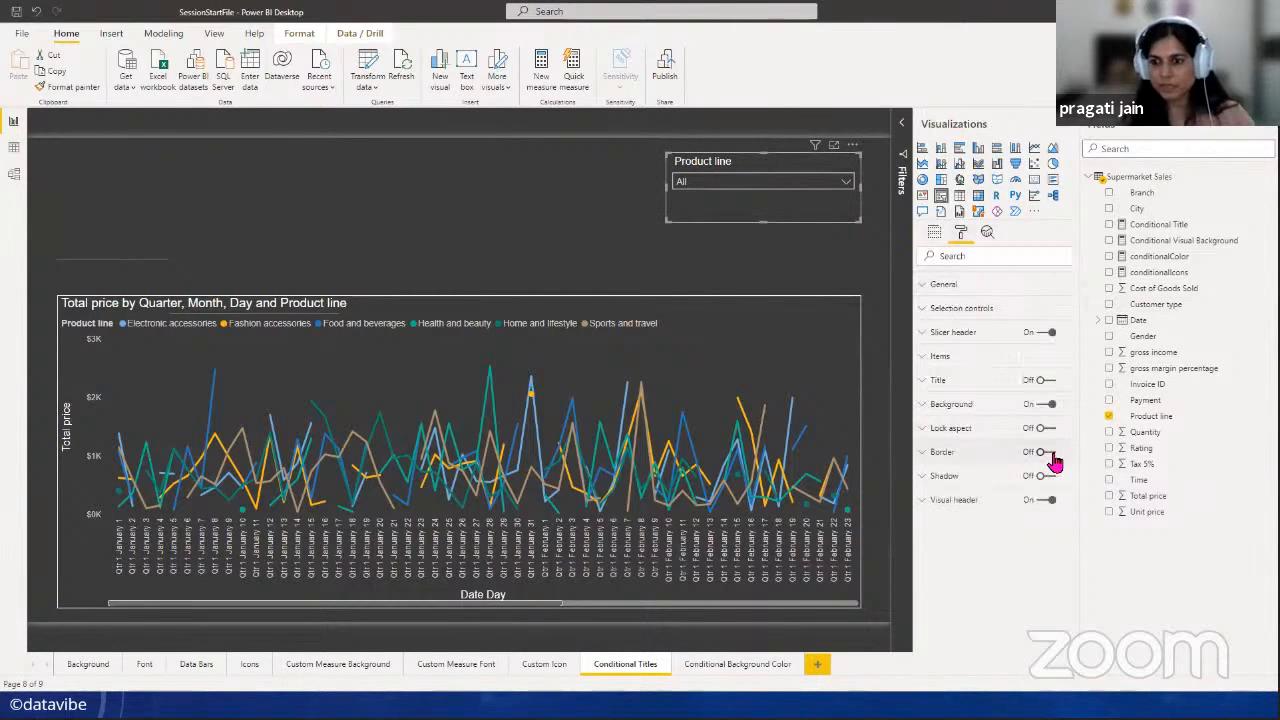
pyautogui.click(1046, 452)
pyautogui.click(928, 452)
pyautogui.click(950, 497)
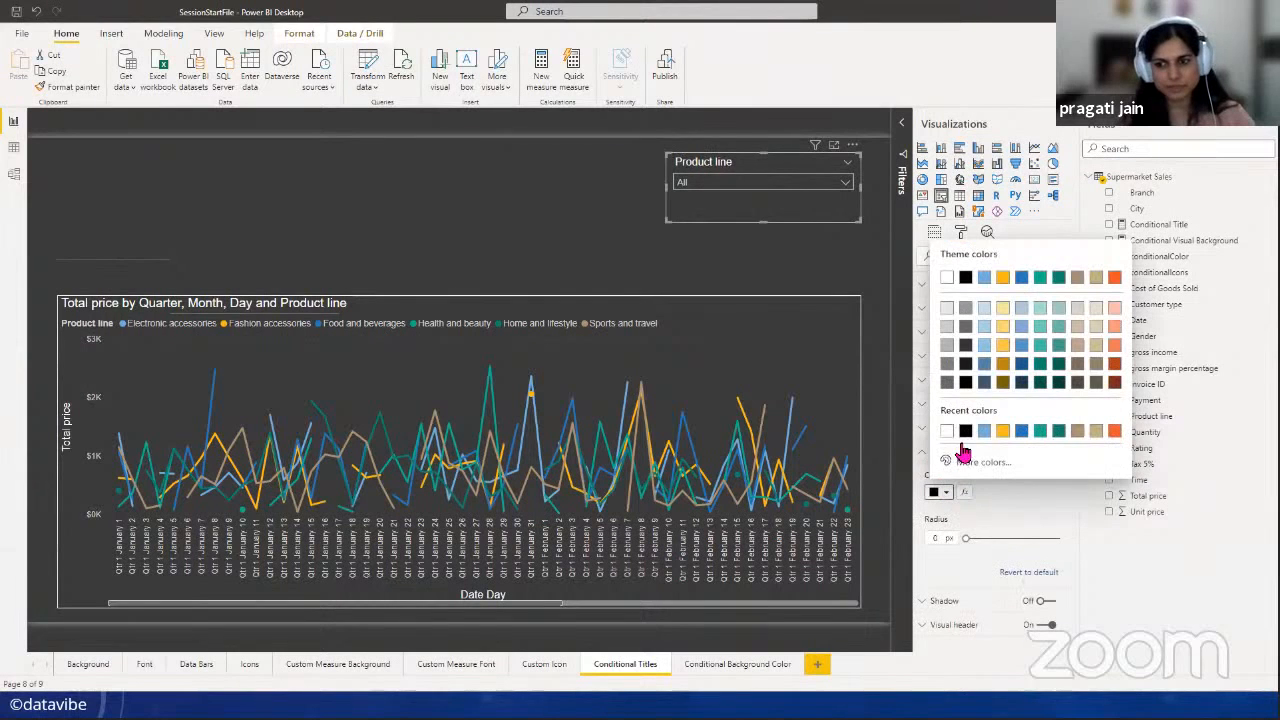
pyautogui.click(958, 446)
pyautogui.click(923, 452)
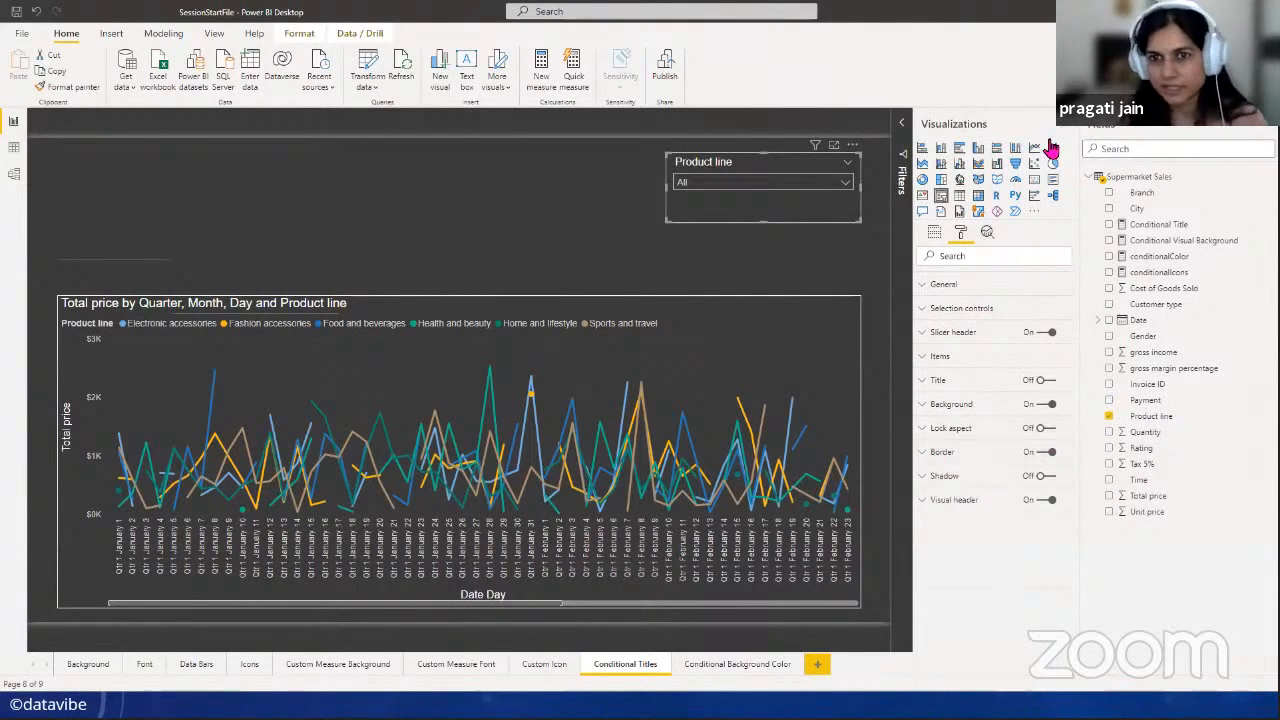
pyautogui.click(1055, 130)
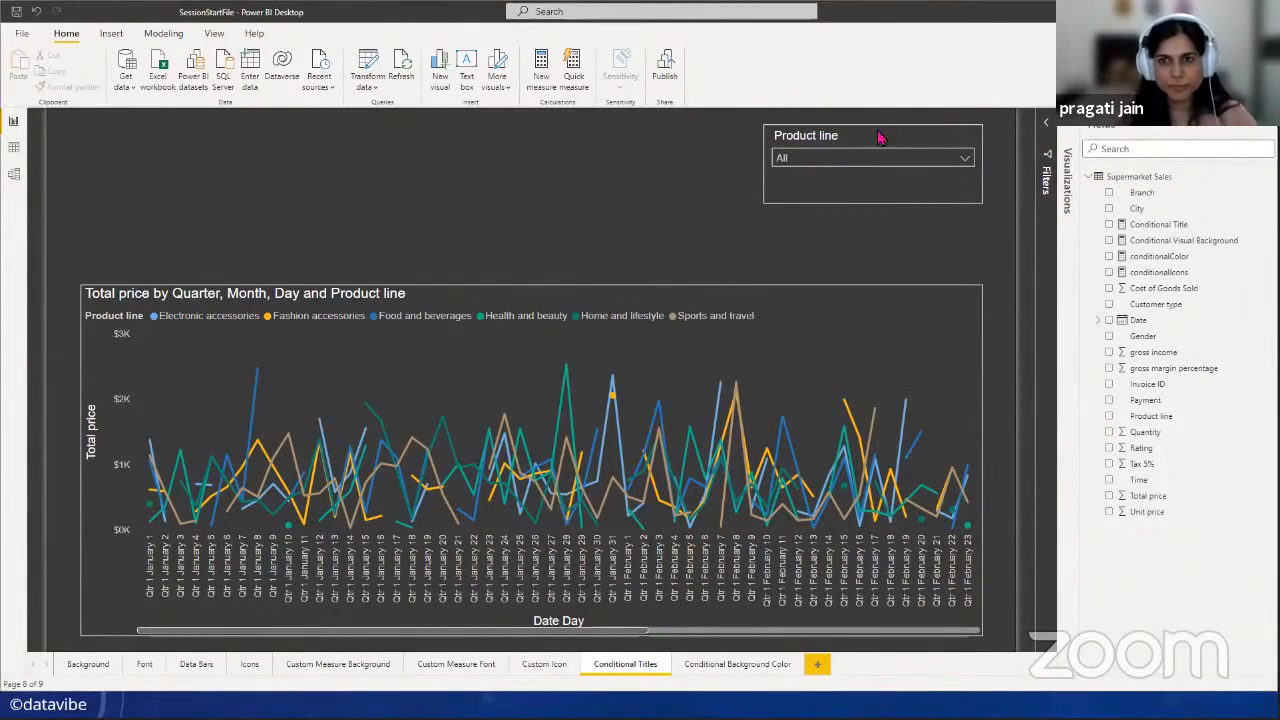
# - Test the slicer by filtering the line chart to Food and beverages plus Electronic accessories, and clear the selection
pyautogui.click(963, 158)
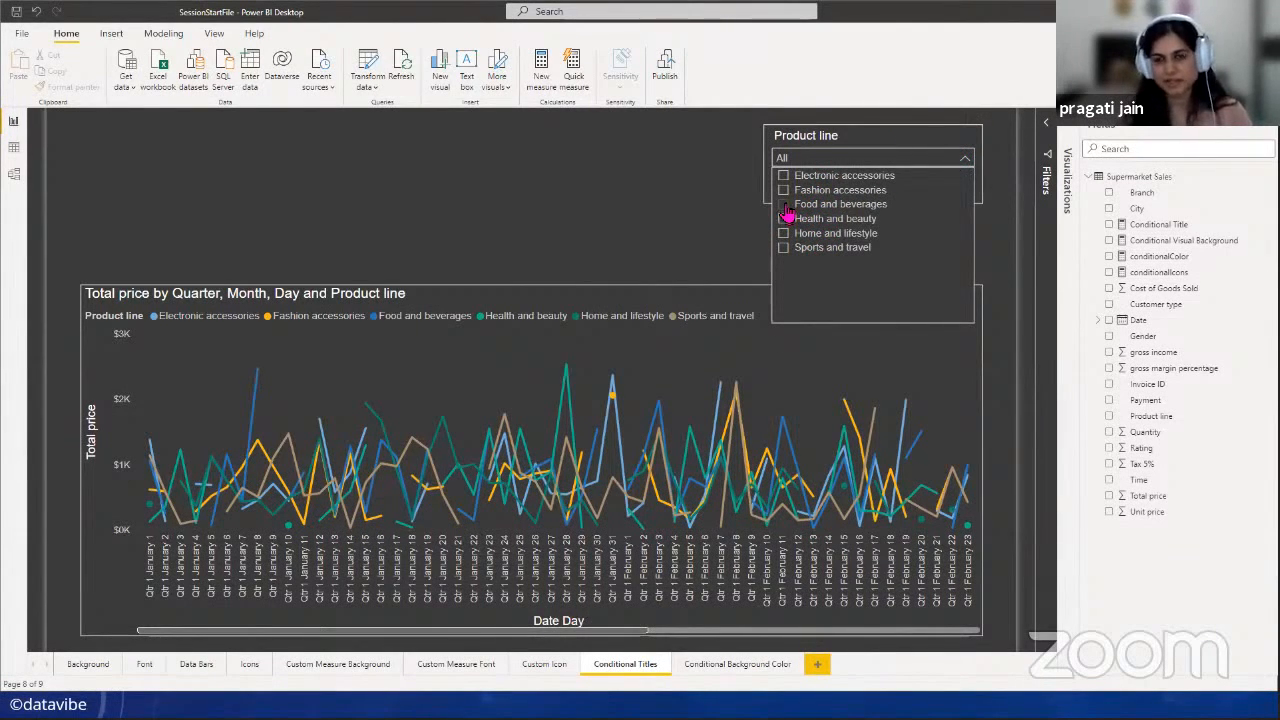
pyautogui.click(783, 204)
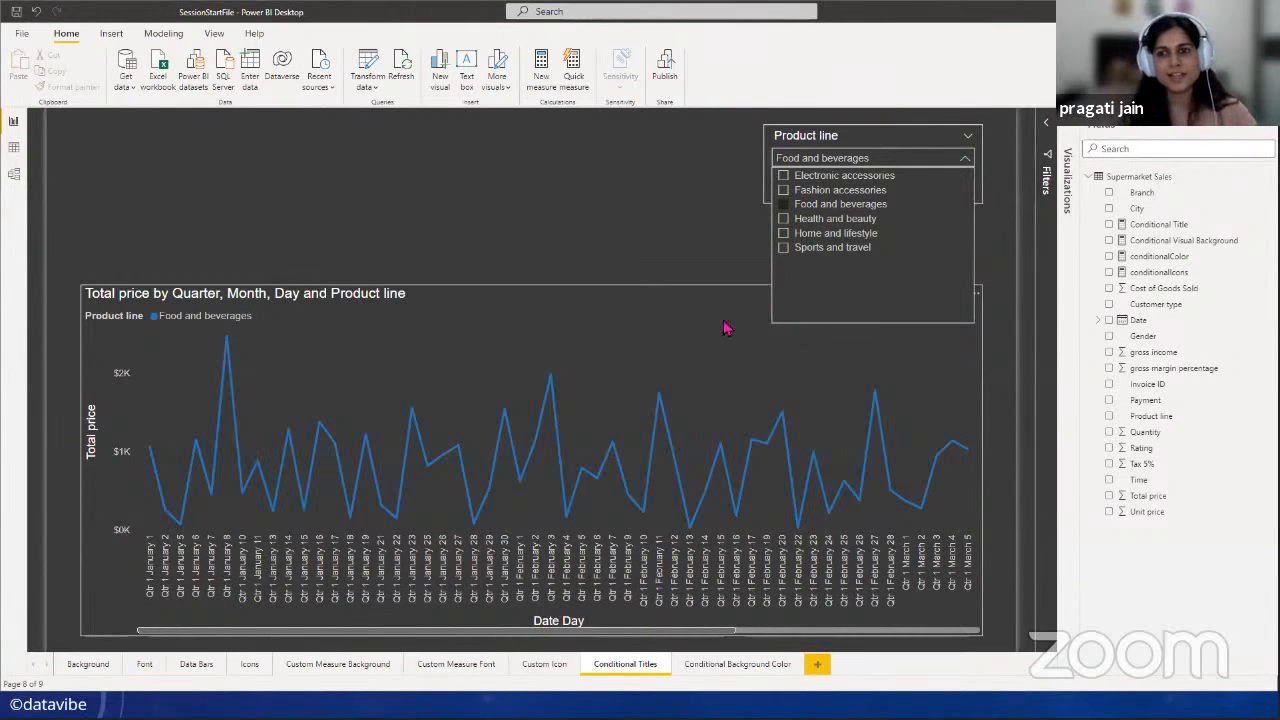
pyautogui.keyDown('ctrl'); pyautogui.click(784, 176); pyautogui.keyUp('ctrl')
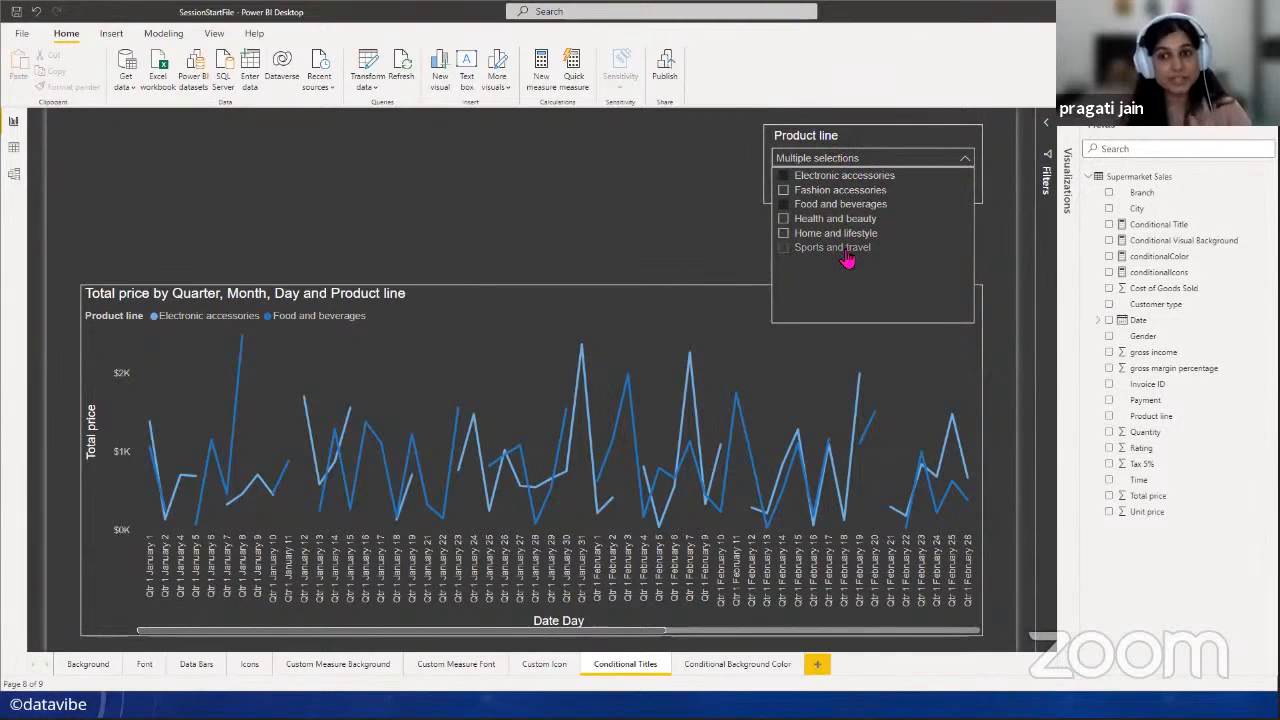
pyautogui.click(960, 157)
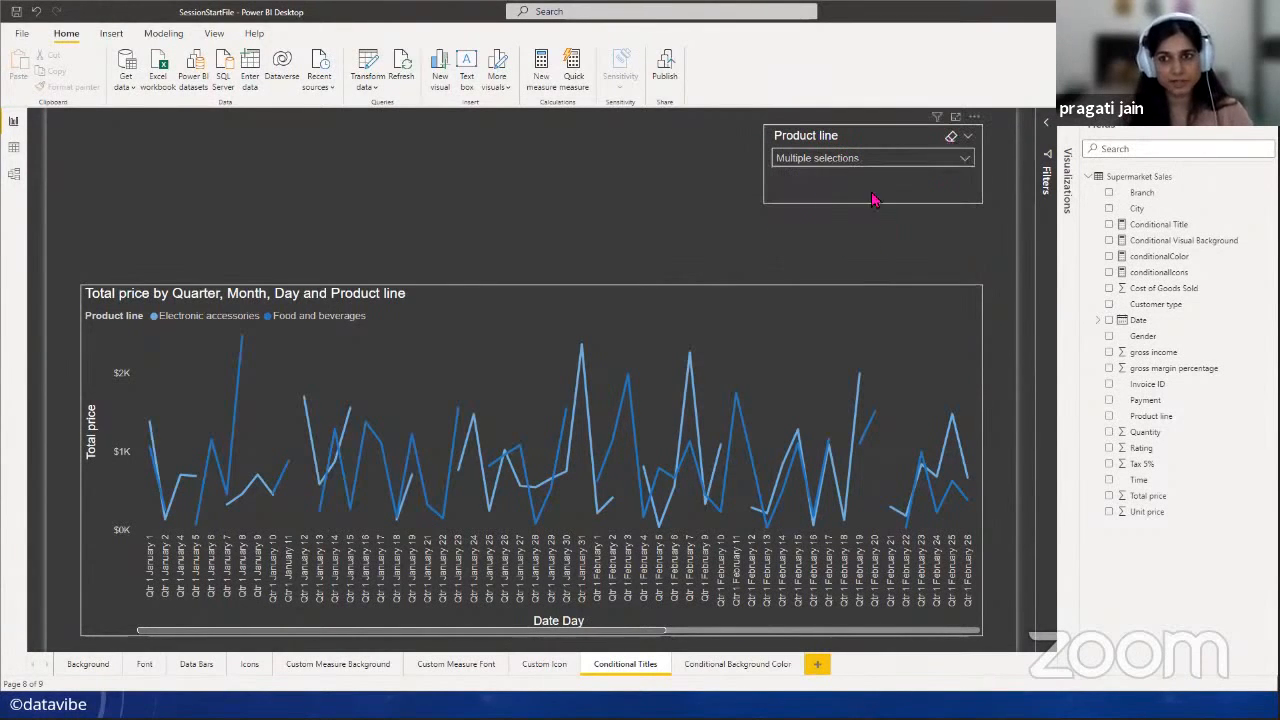
pyautogui.click(951, 136)
pyautogui.click(629, 226)
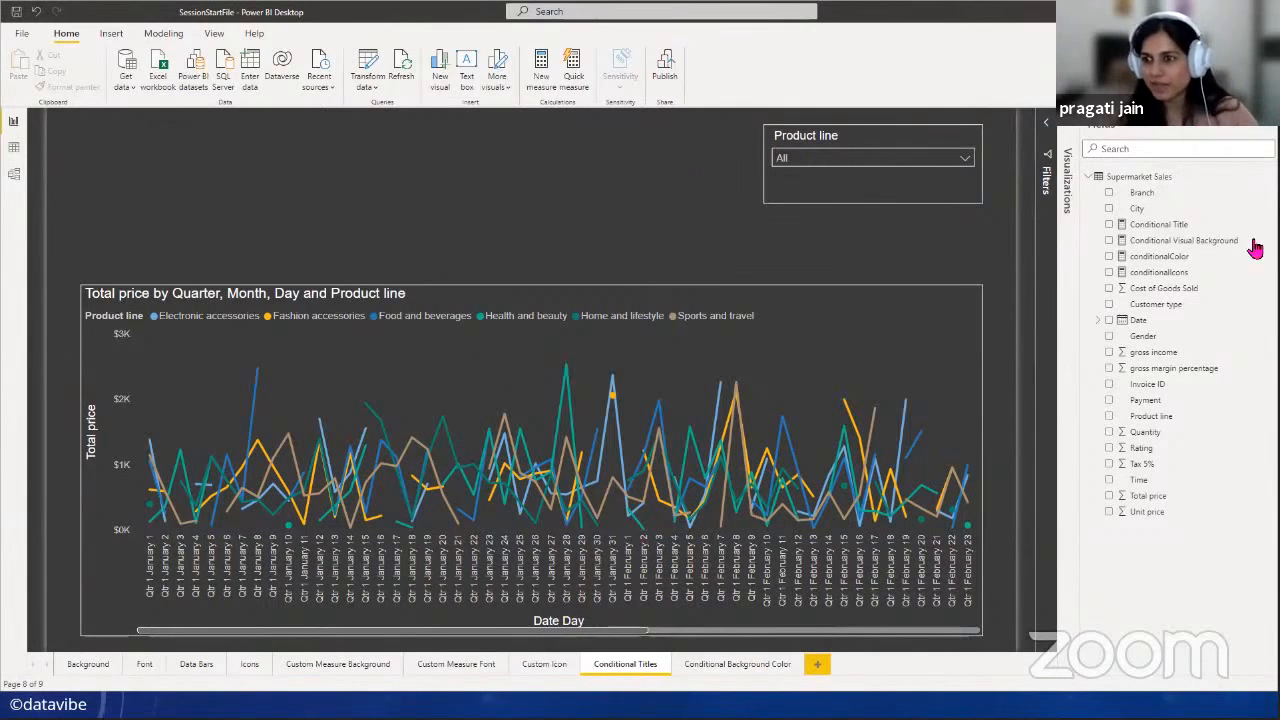
# - Review the DAX formula of the Conditional Title measure and return to the line chart
pyautogui.click(1196, 229)
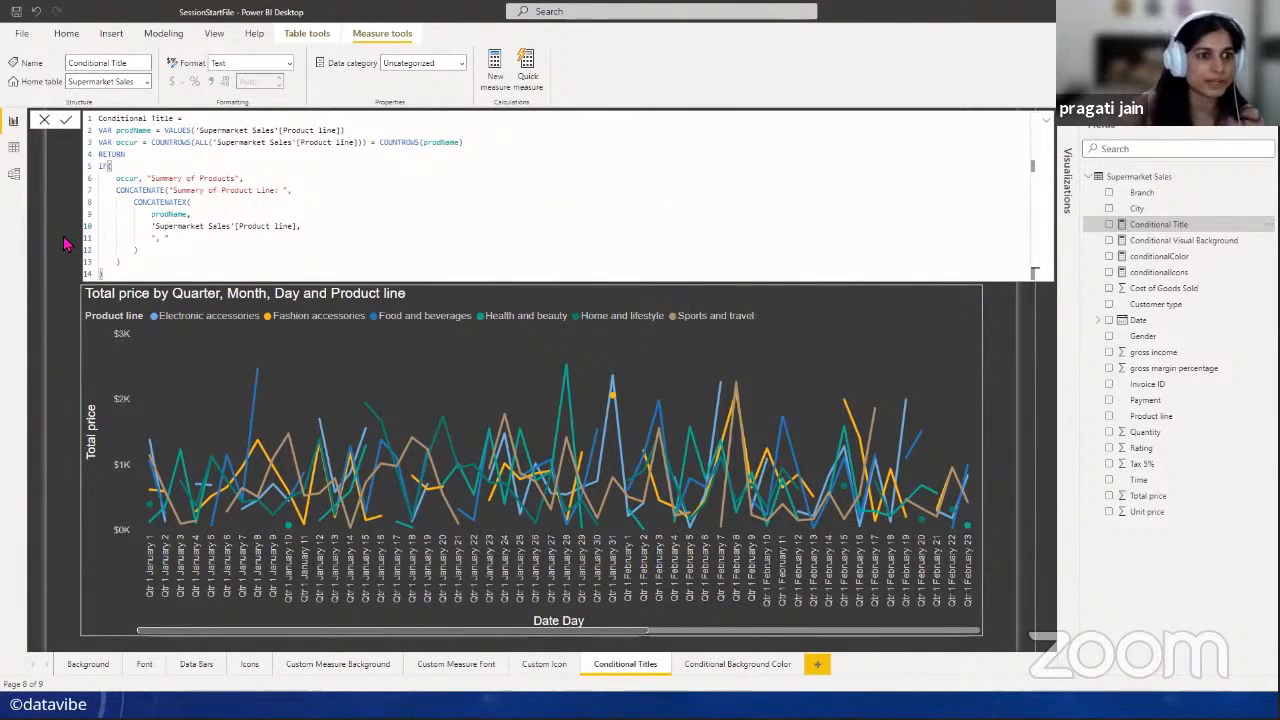
pyautogui.click(580, 289)
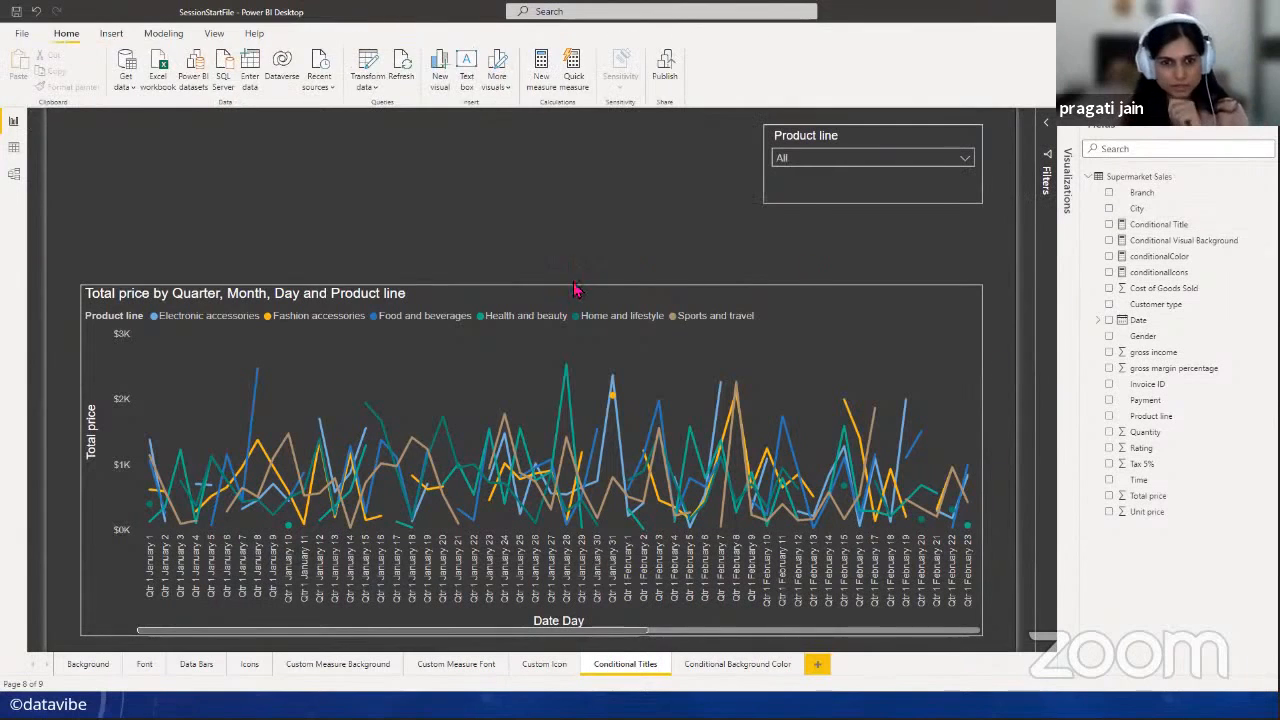
# - Format the line chart's title text by field value, based on the Conditional Title measure
pyautogui.click(1066, 133)
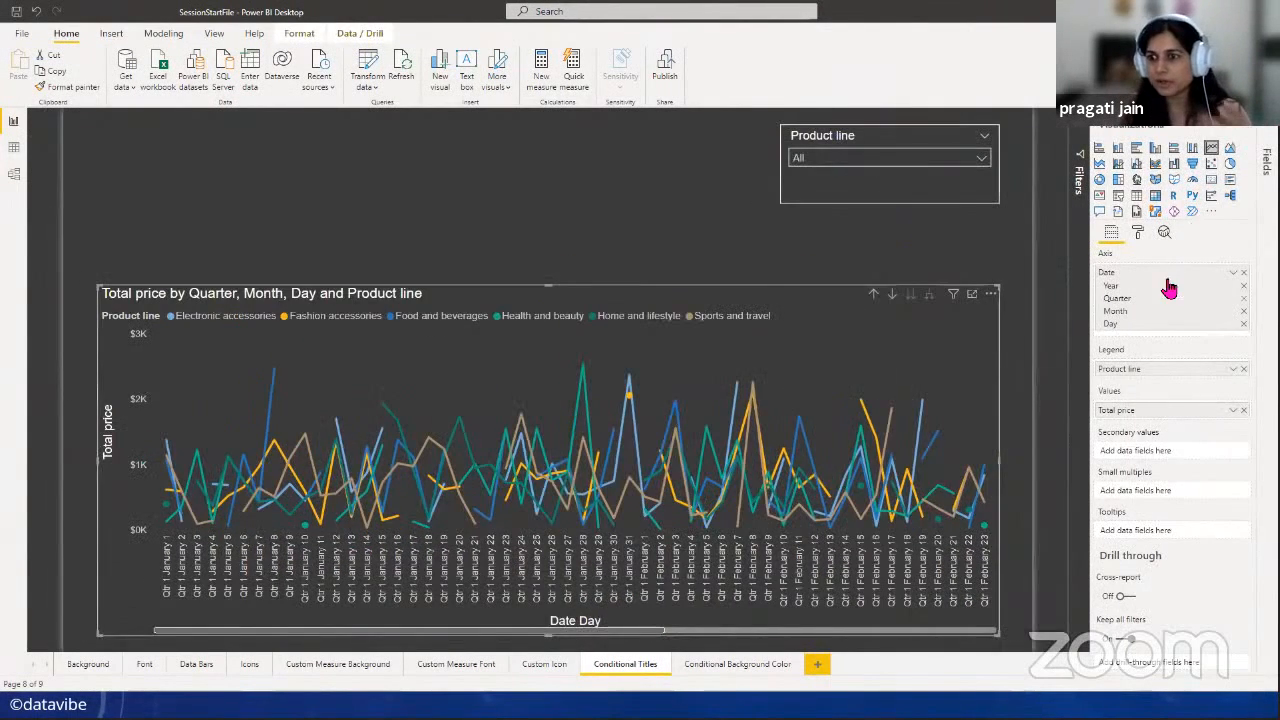
pyautogui.click(1137, 232)
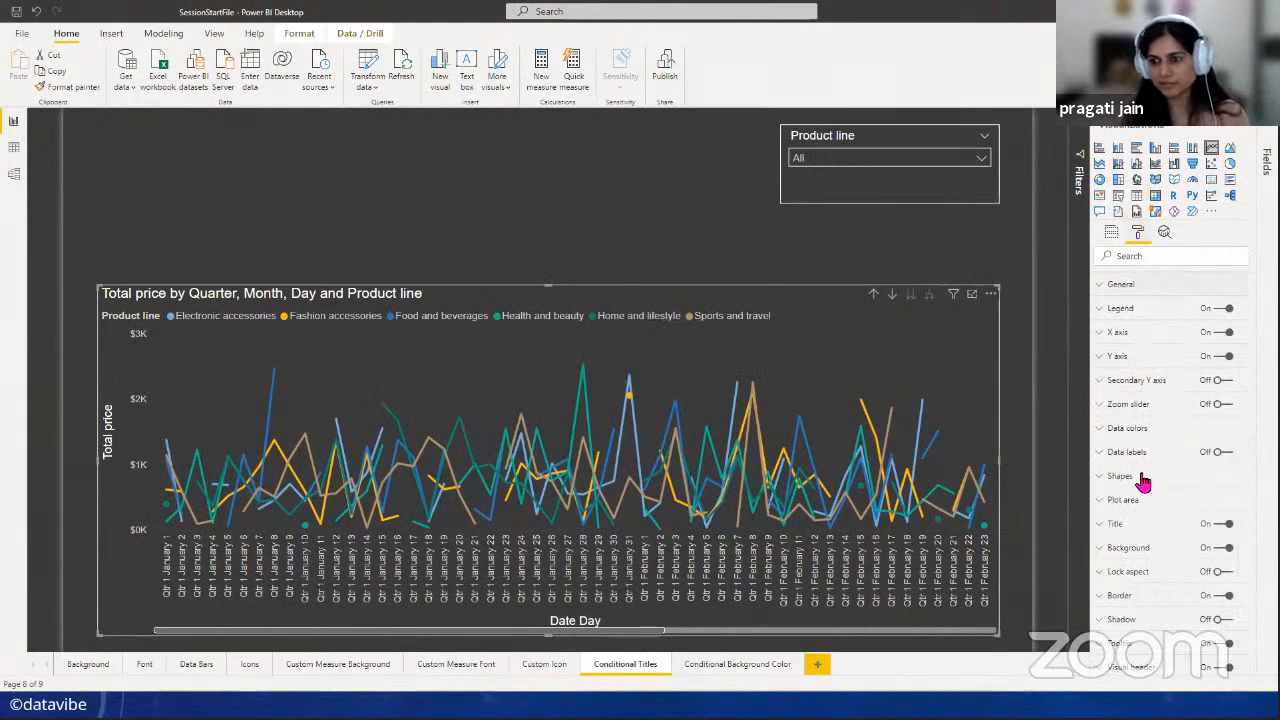
pyautogui.click(1118, 525)
pyautogui.scroll(-3, 1172, 567)
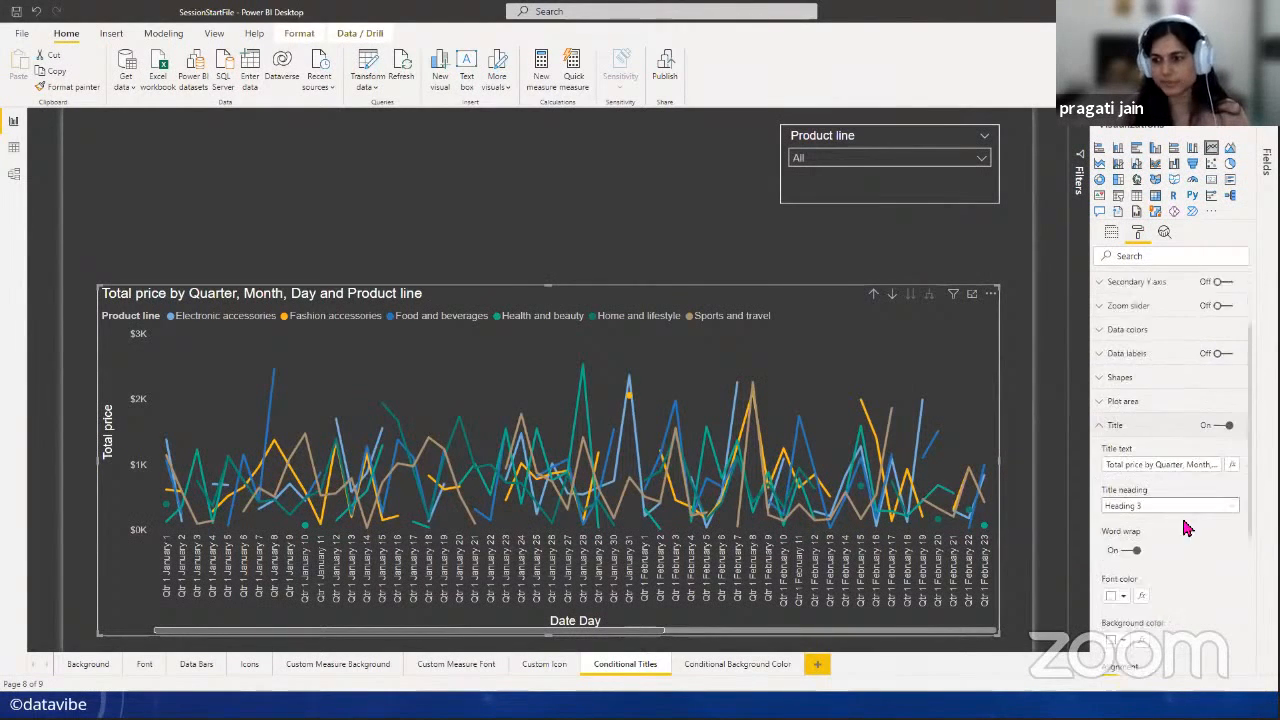
pyautogui.moveTo(998, 404); pyautogui.dragTo(985, 404)
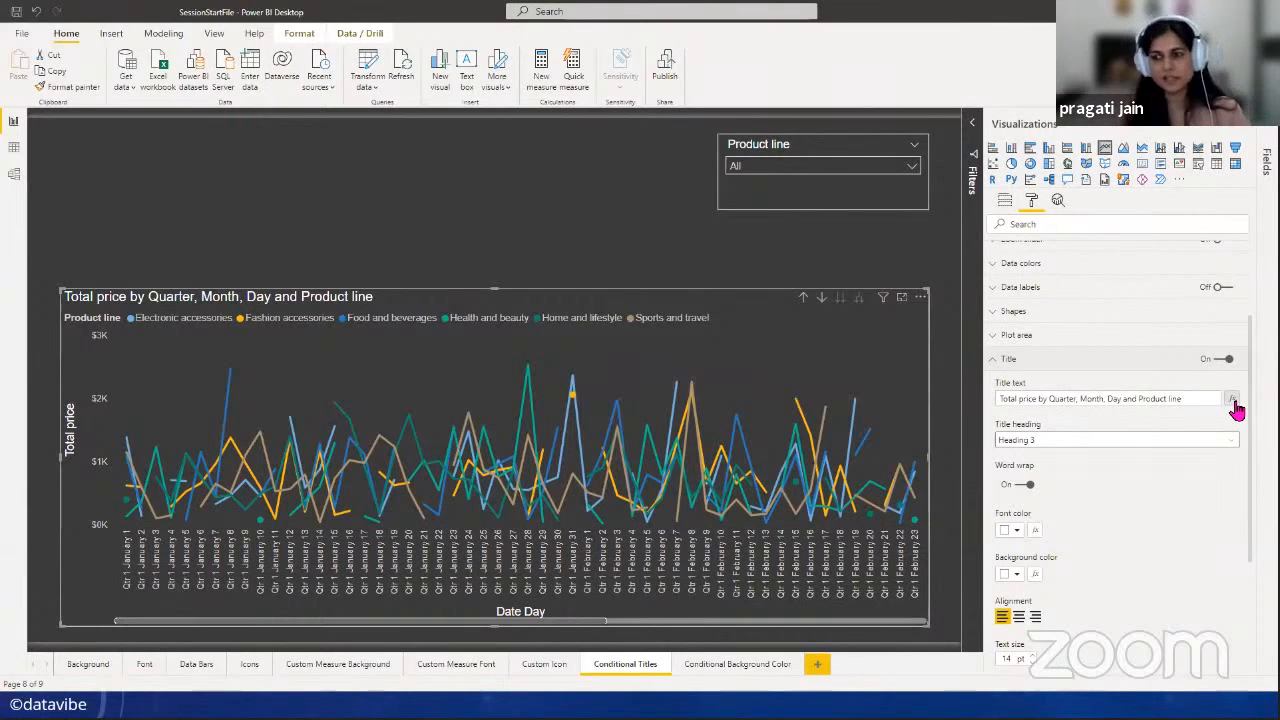
pyautogui.click(1233, 400)
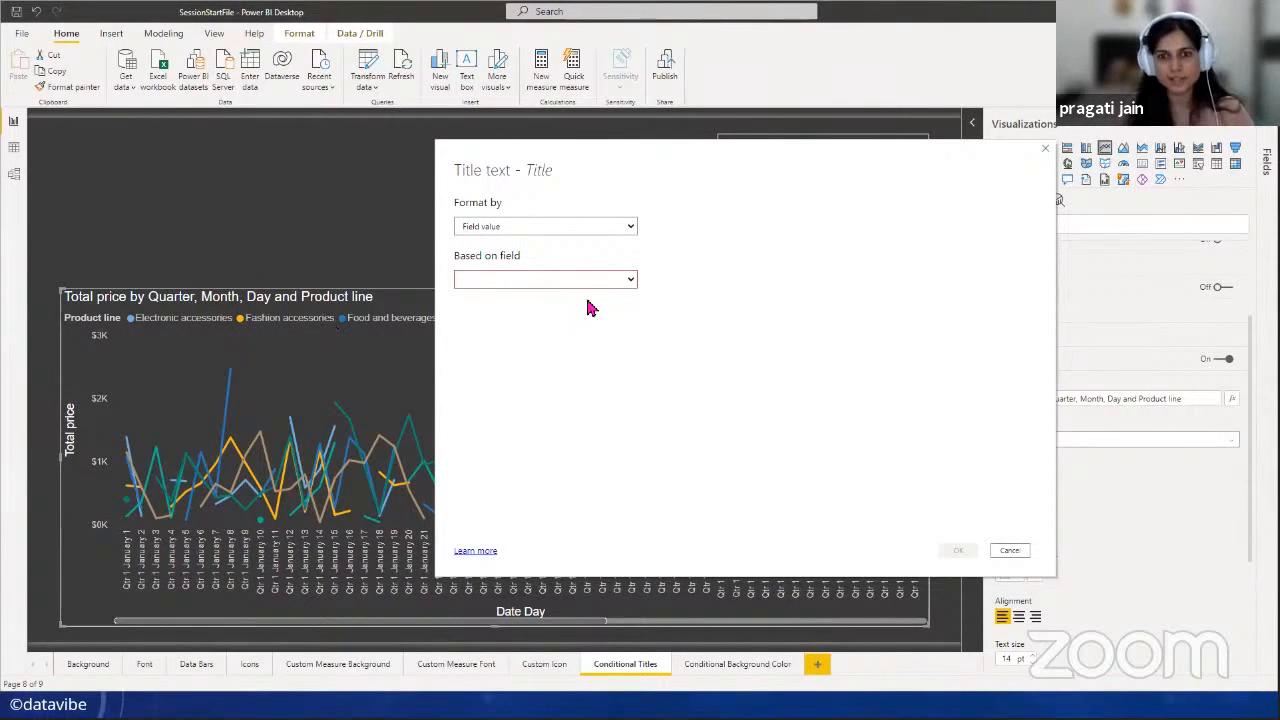
pyautogui.click(631, 280)
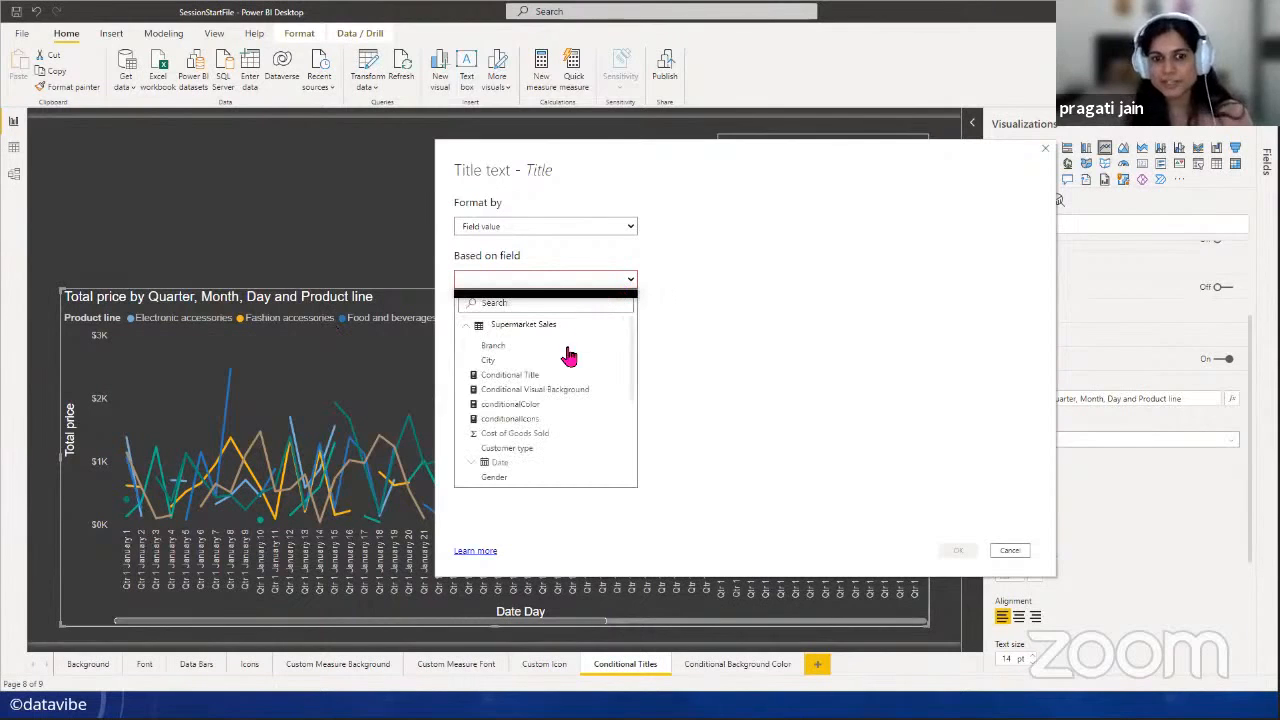
pyautogui.click(528, 376)
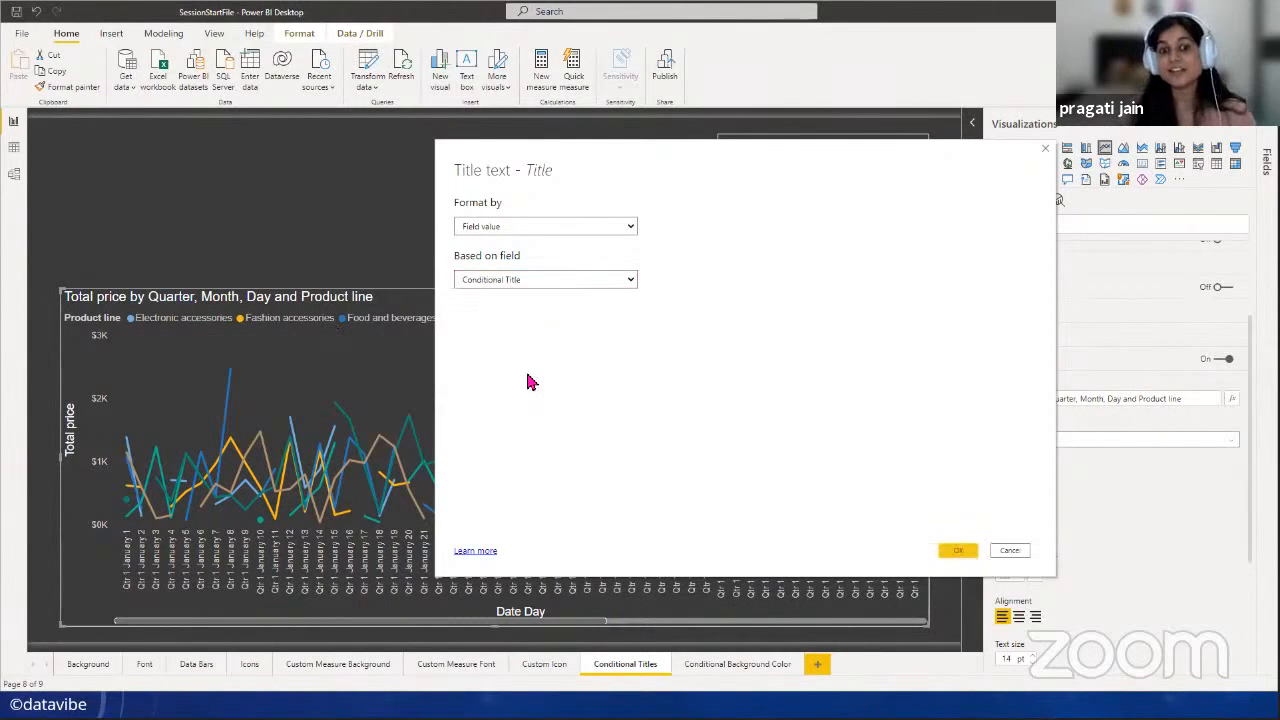
pyautogui.click(956, 551)
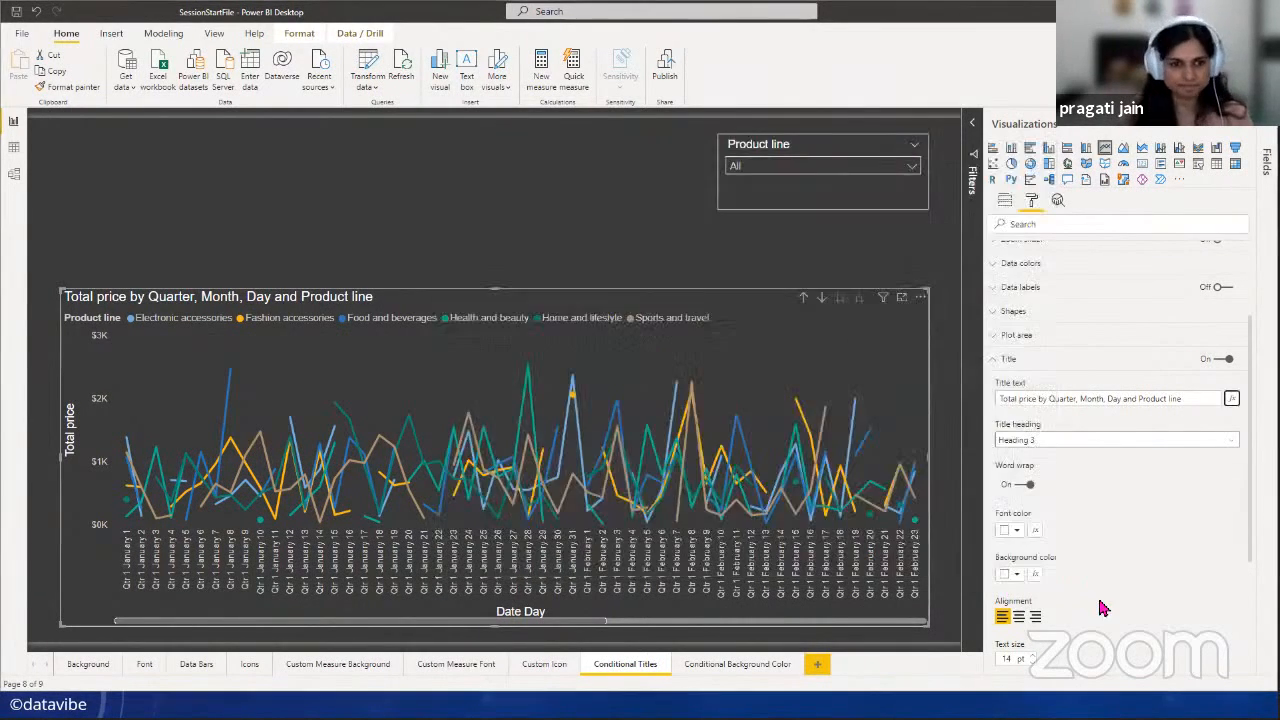
pyautogui.click(381, 213)
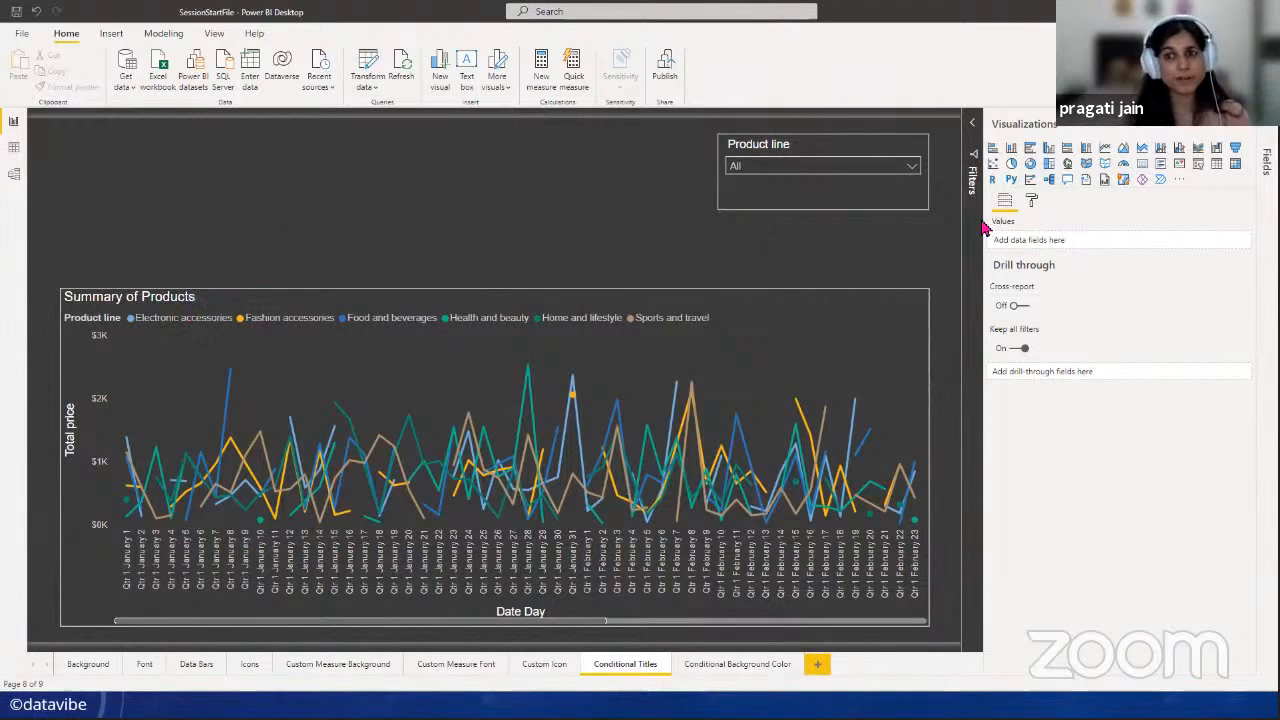
# - Check the dynamic title by selecting Health and beauty, Sports and travel, and Fashion accessories in the slicer, and clear the selection
pyautogui.click(911, 167)
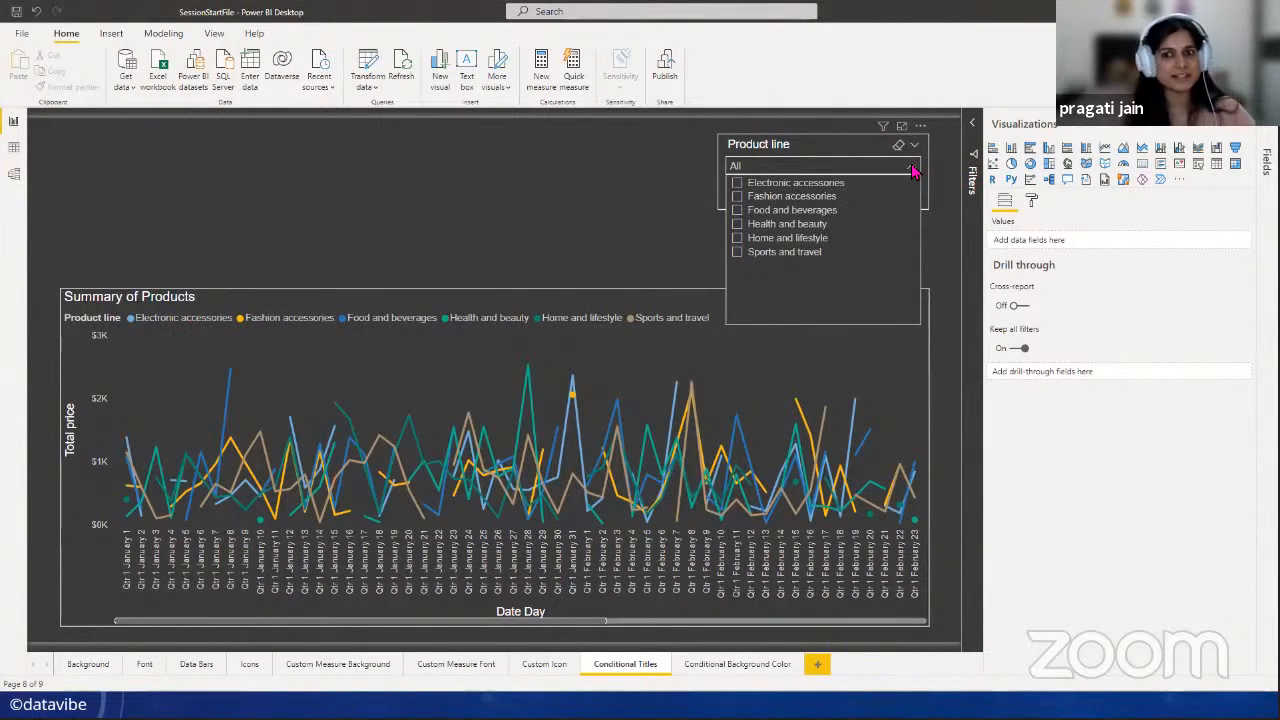
pyautogui.click(738, 225)
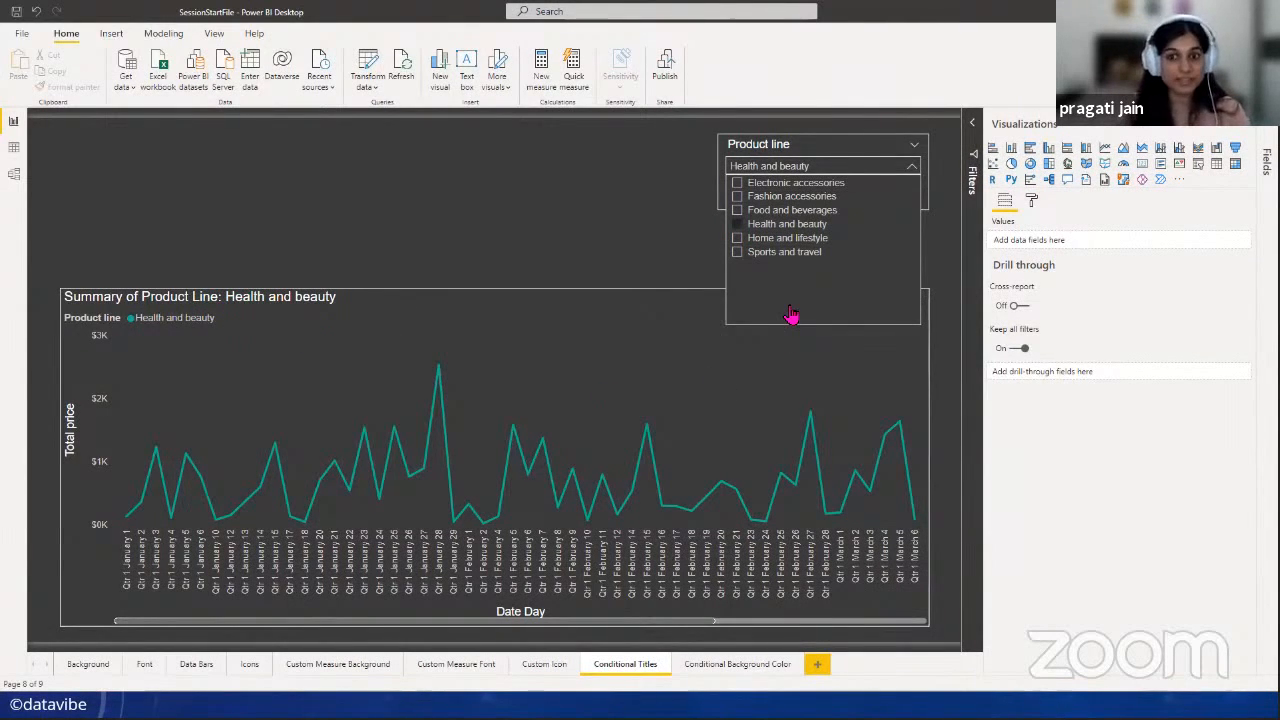
pyautogui.click(739, 254)
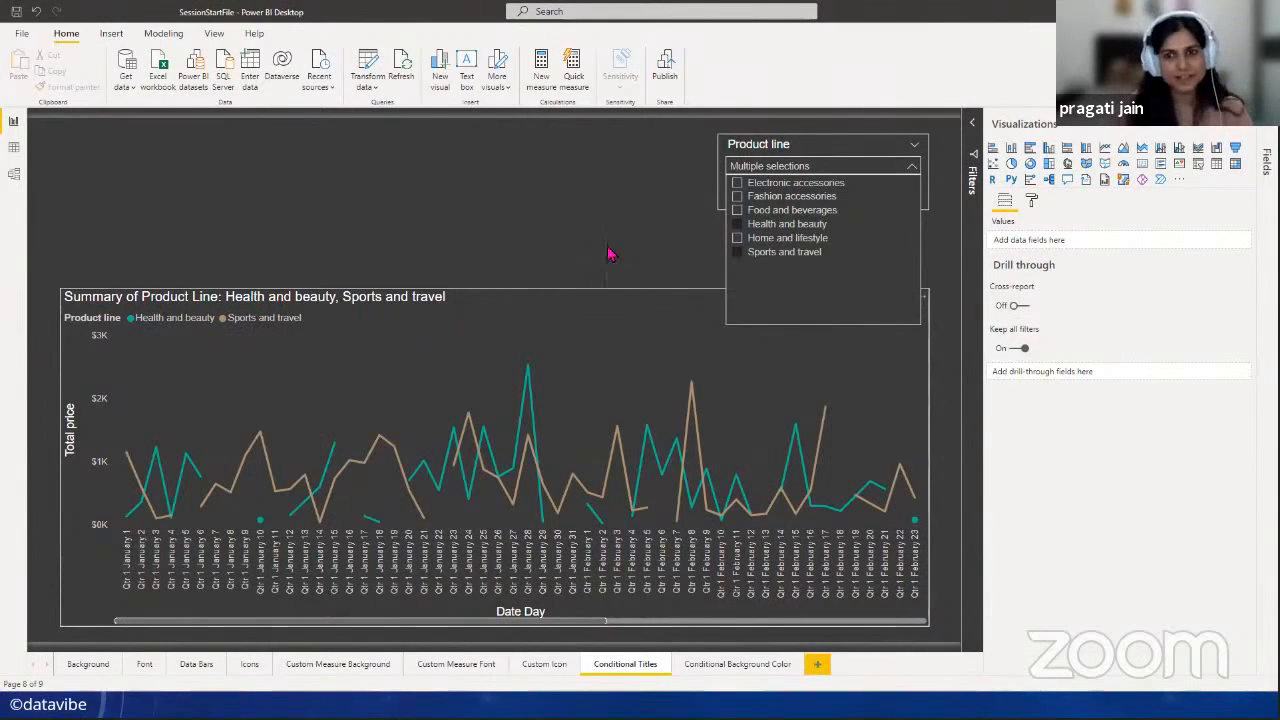
pyautogui.click(737, 197)
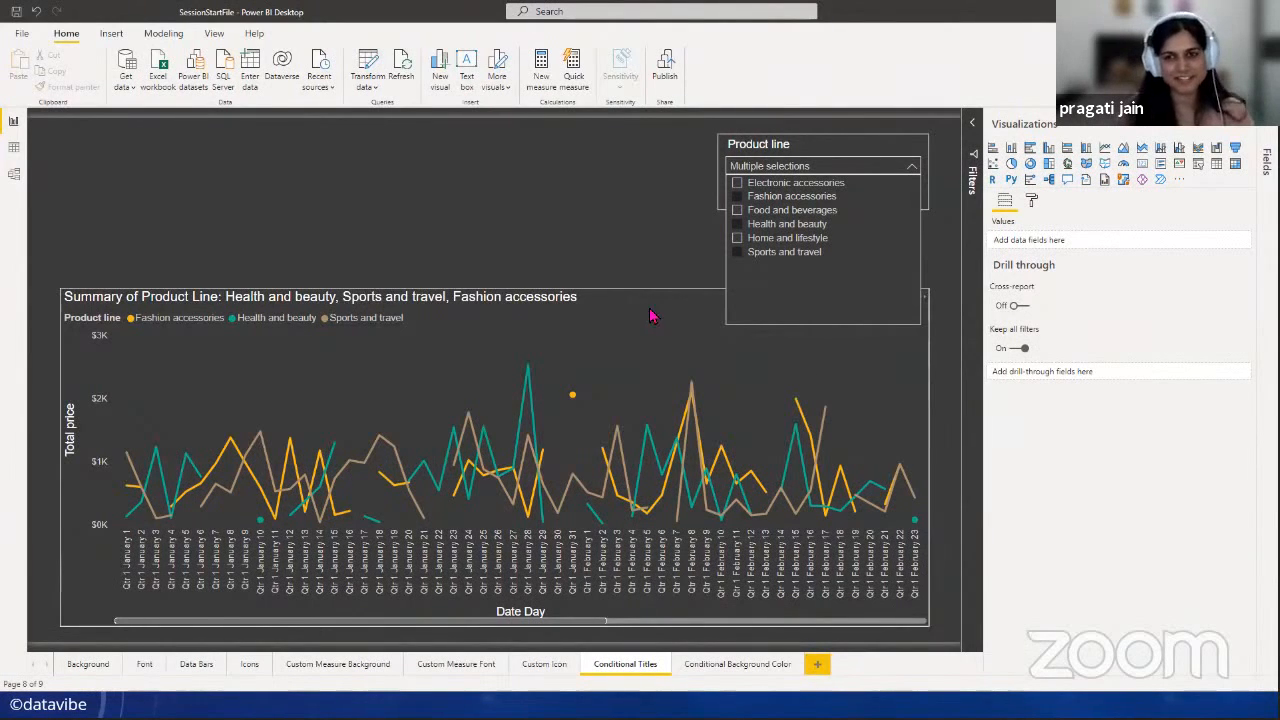
pyautogui.click(900, 160)
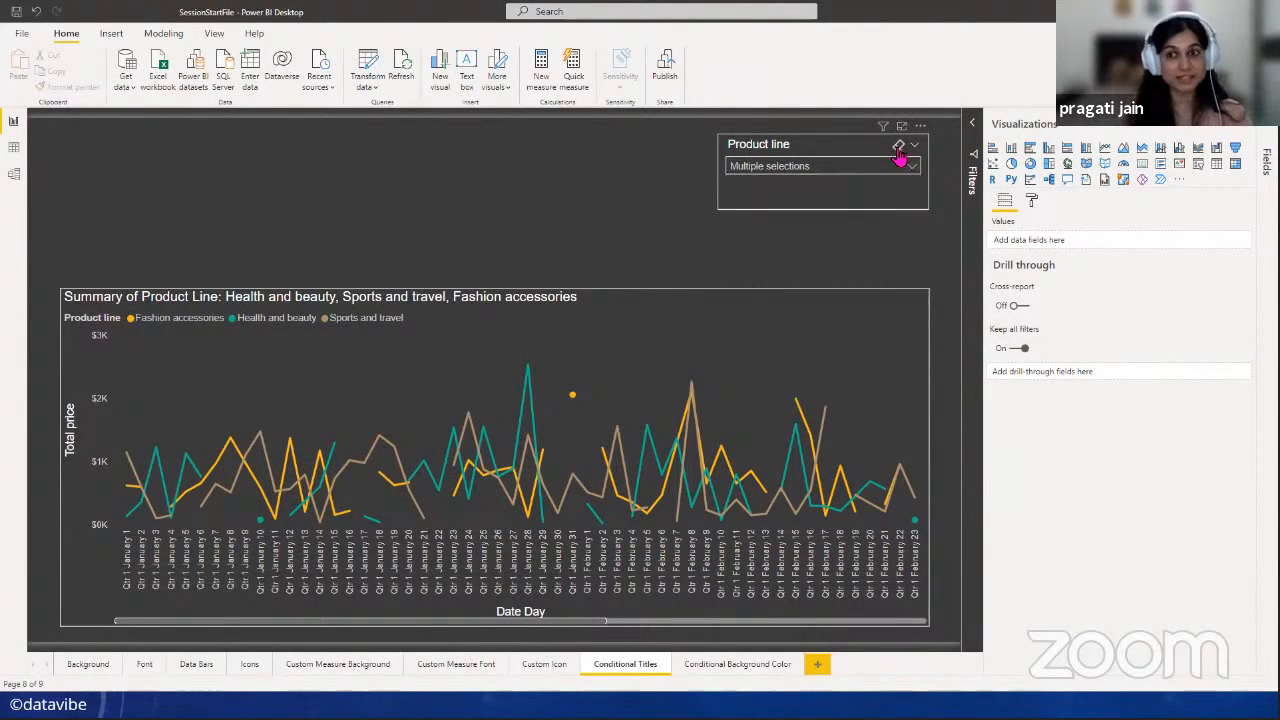
pyautogui.click(899, 148)
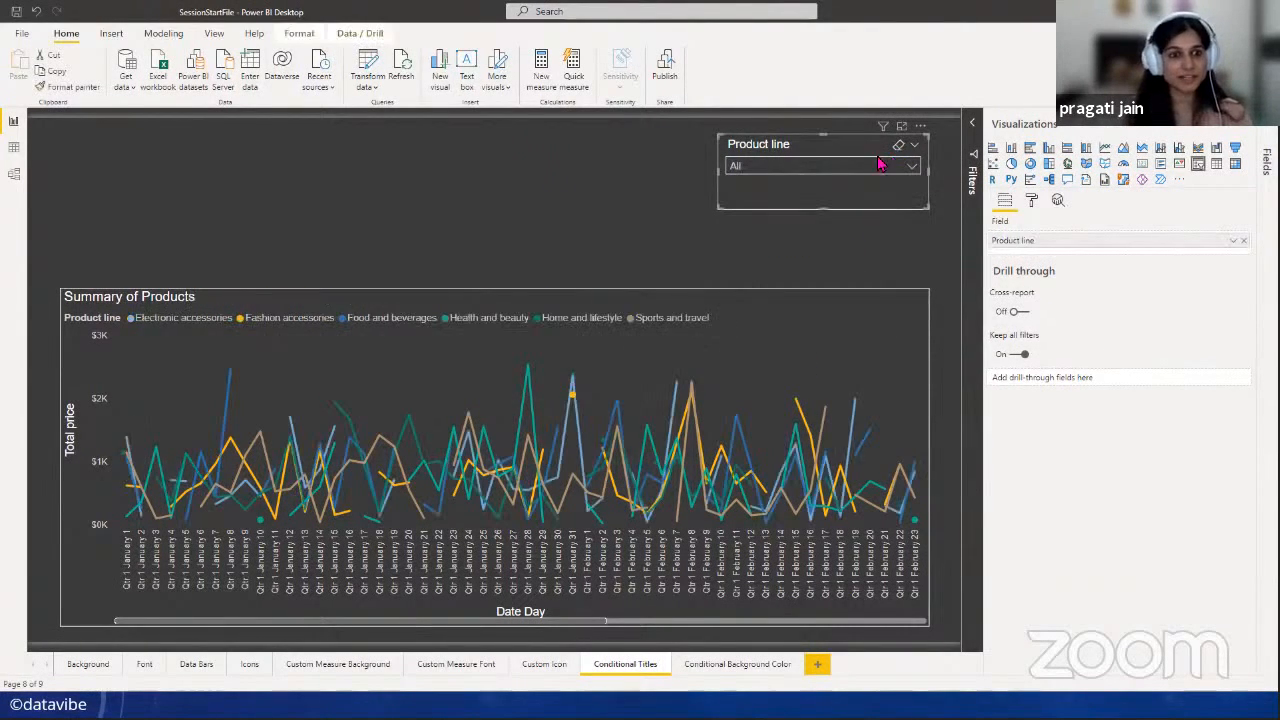
pyautogui.click(444, 198)
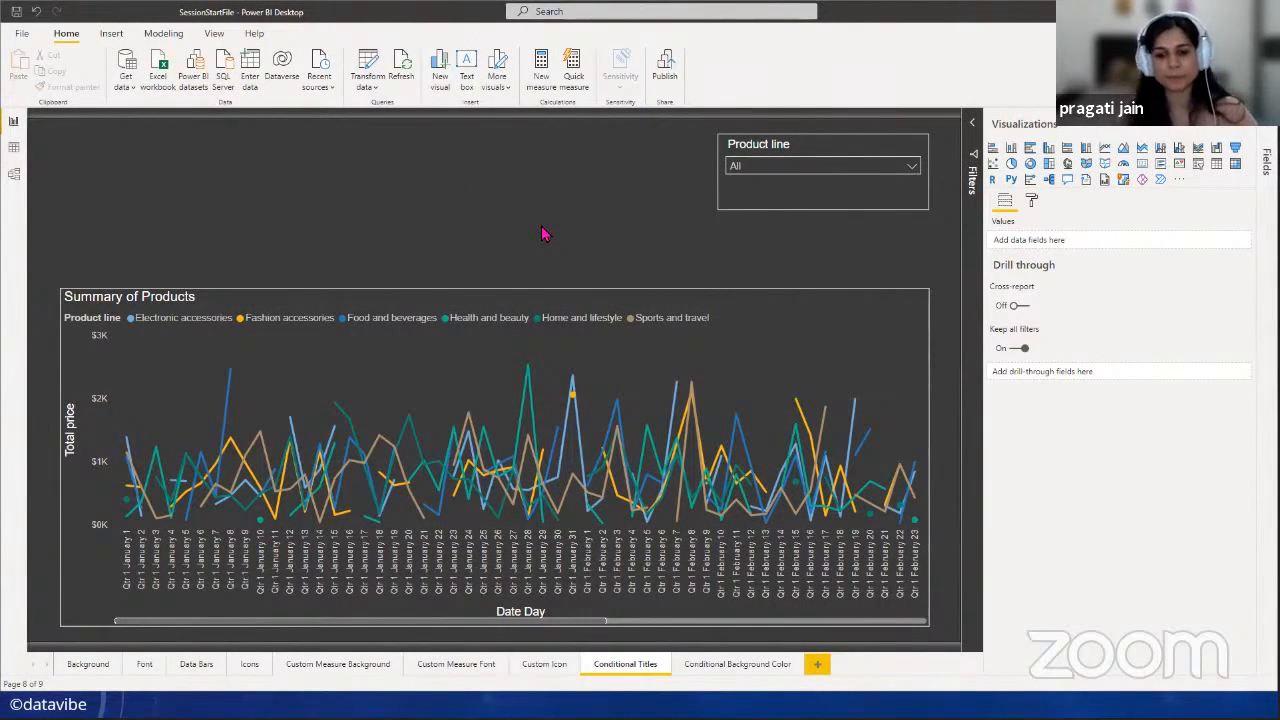
# - Open the Conditional Background Color page and collapse the Visualizations pane to widen the canvas
pyautogui.click(723, 670)
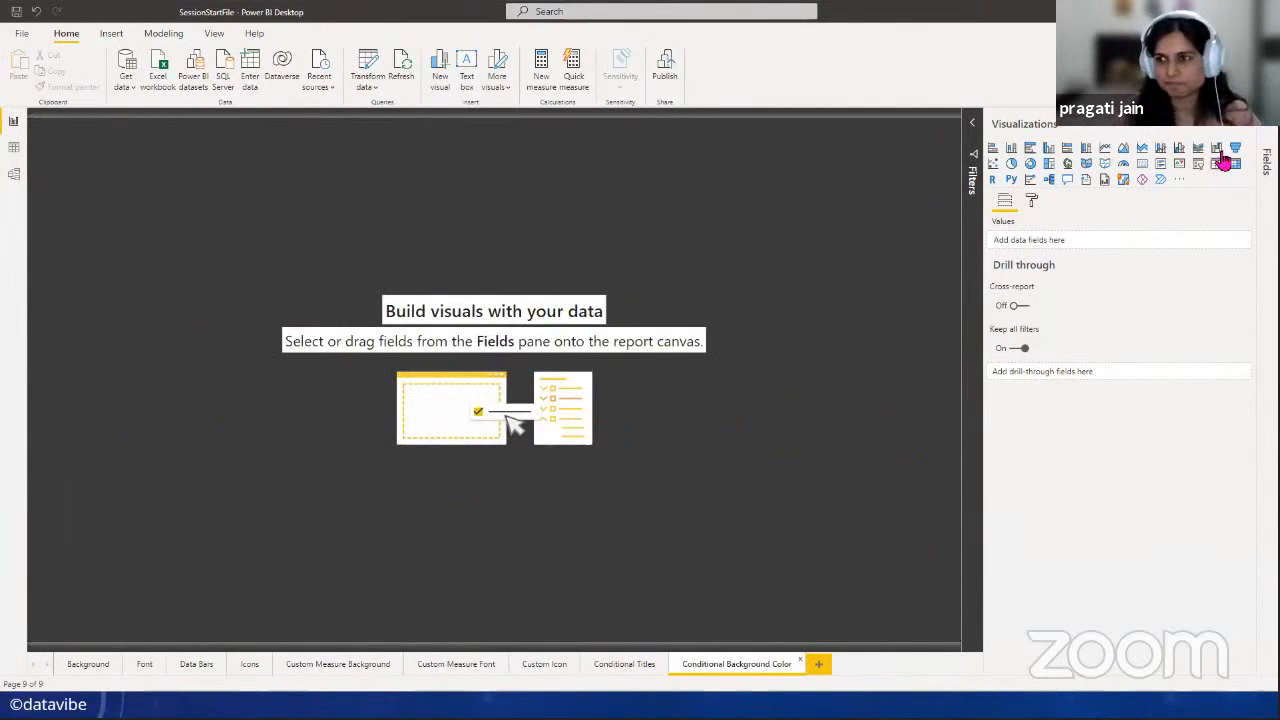
pyautogui.click(1246, 131)
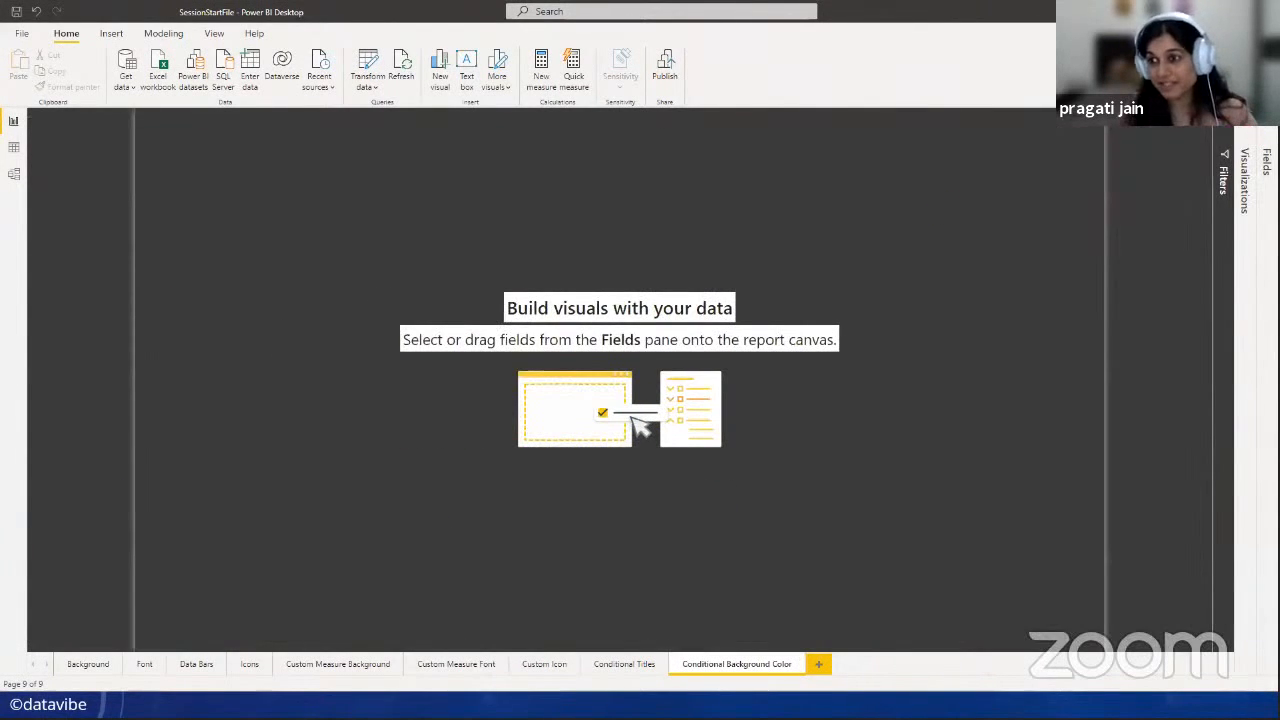
# - Review the DAX formula of the Conditional Visual Background measure in the Supermarket Sales table
pyautogui.click(1266, 160)
pyautogui.click(1095, 178)
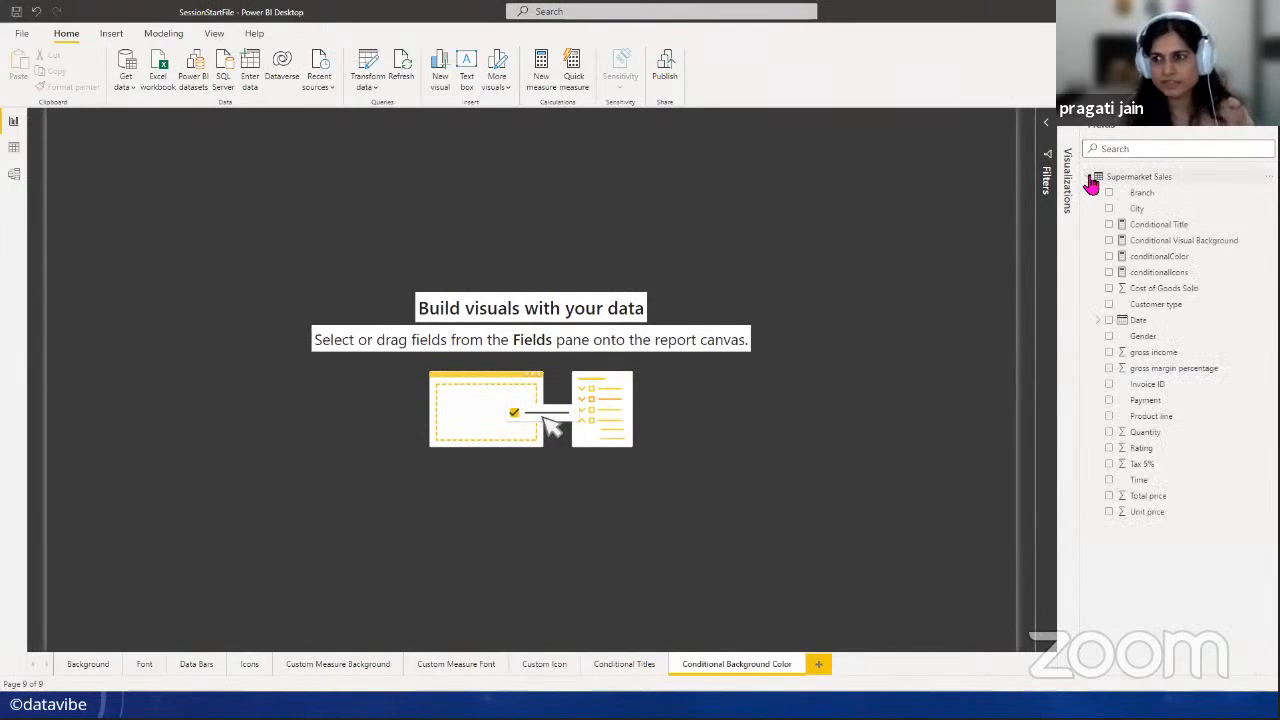
pyautogui.click(1163, 245)
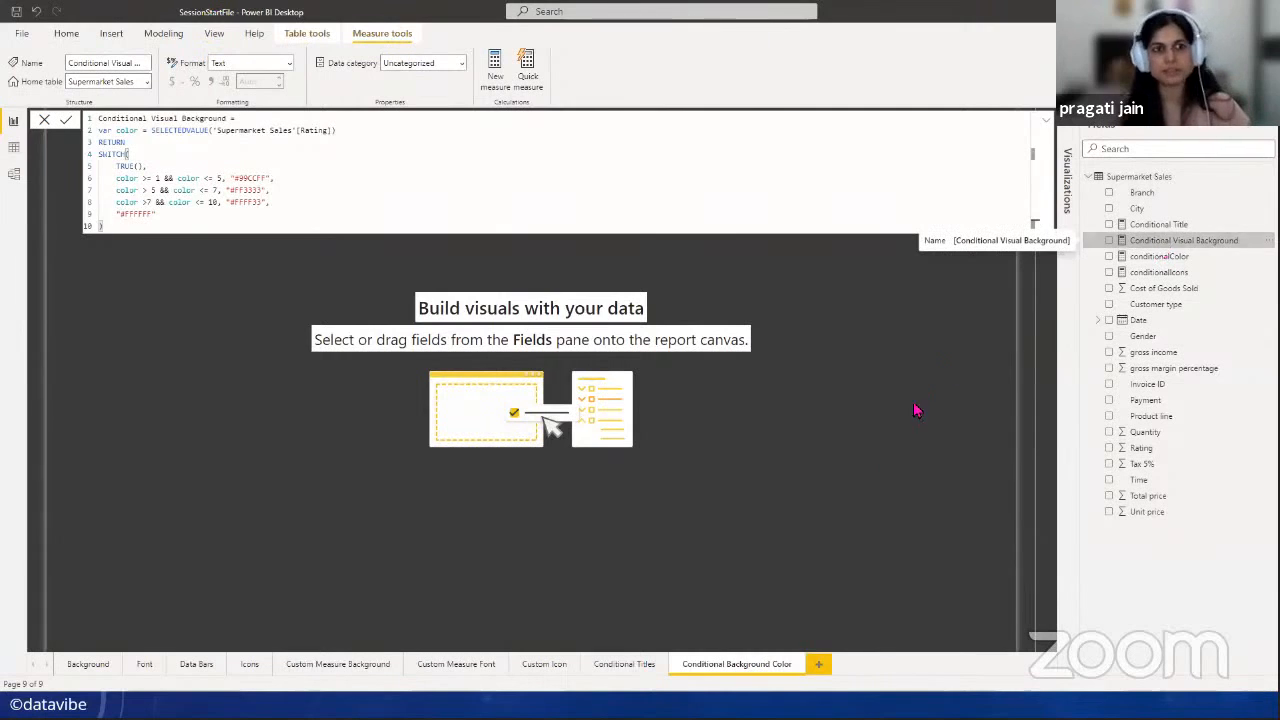
pyautogui.click(837, 474)
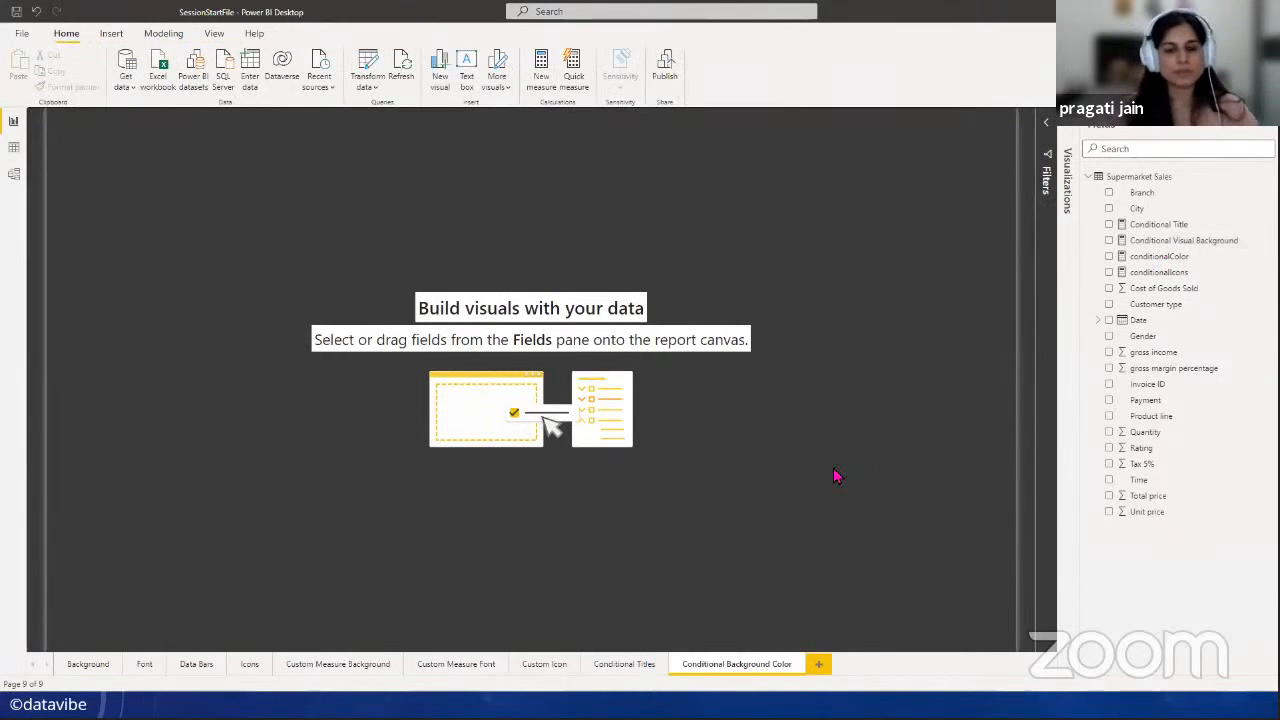
# - Copy the Summary of Products line chart from the Conditional Titles page onto the Conditional Background Color page
pyautogui.click(626, 666)
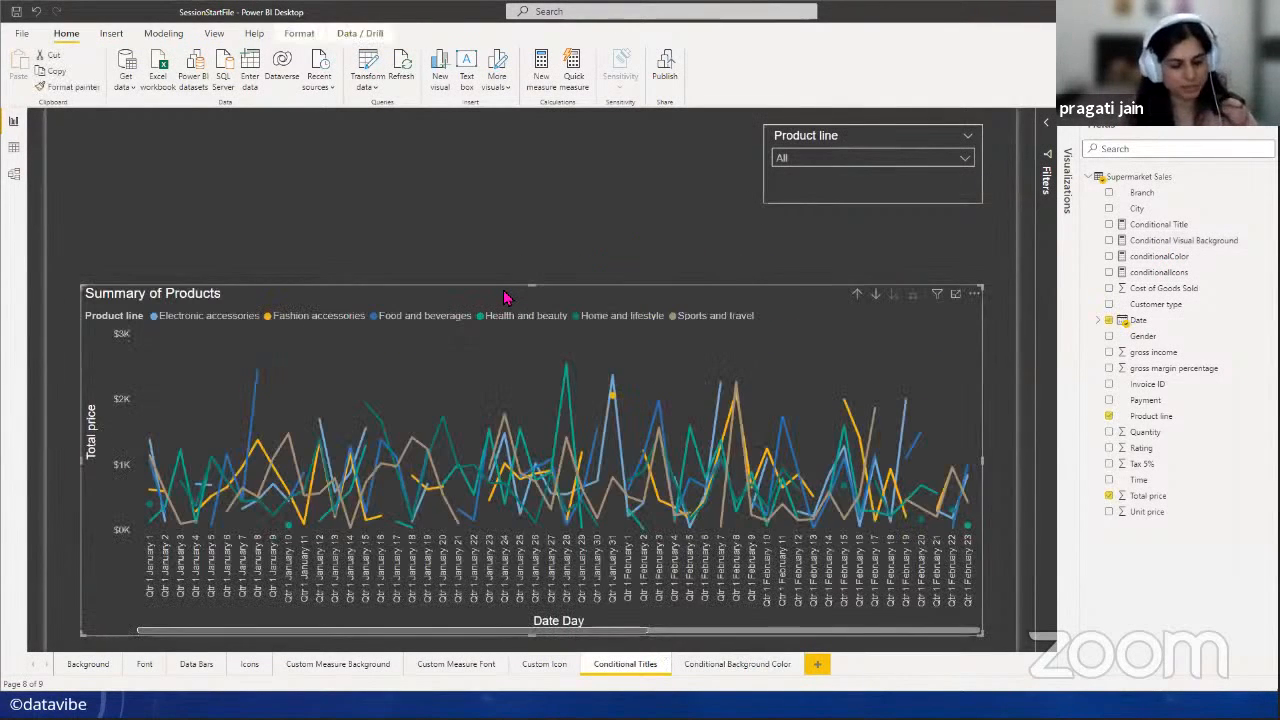
pyautogui.click(715, 665)
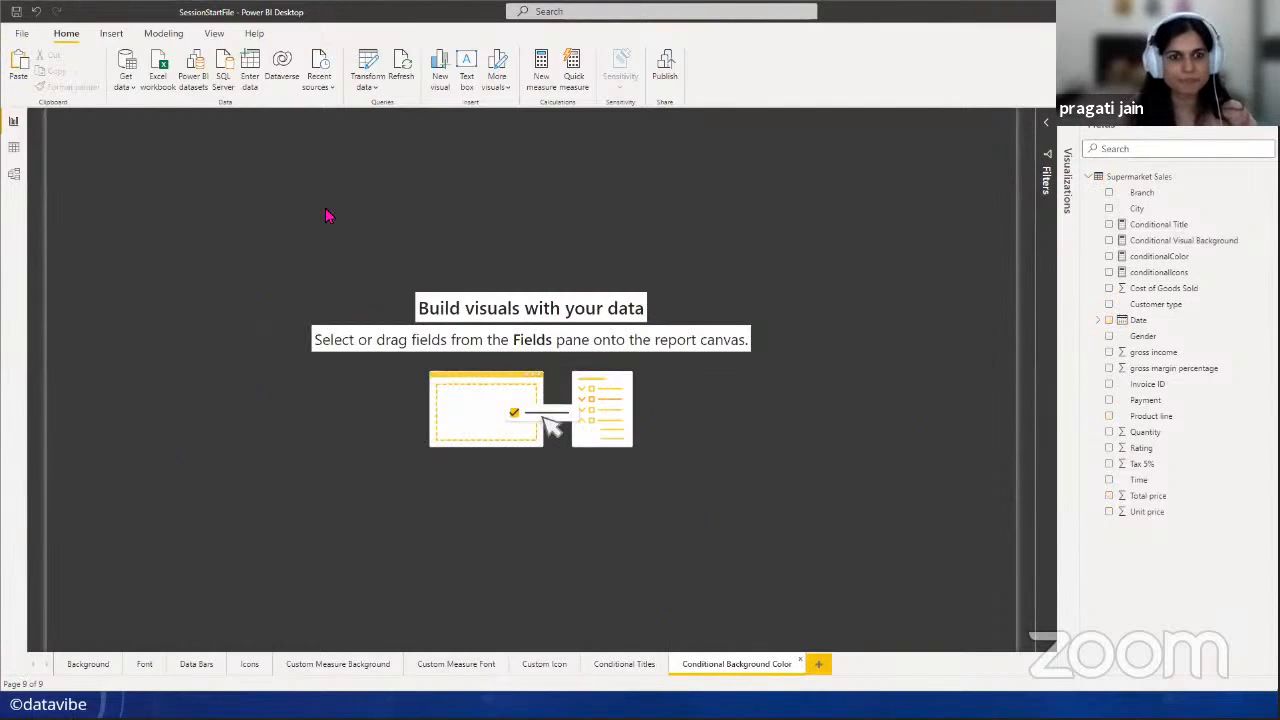
pyautogui.hotkey('ctrl', 'v')
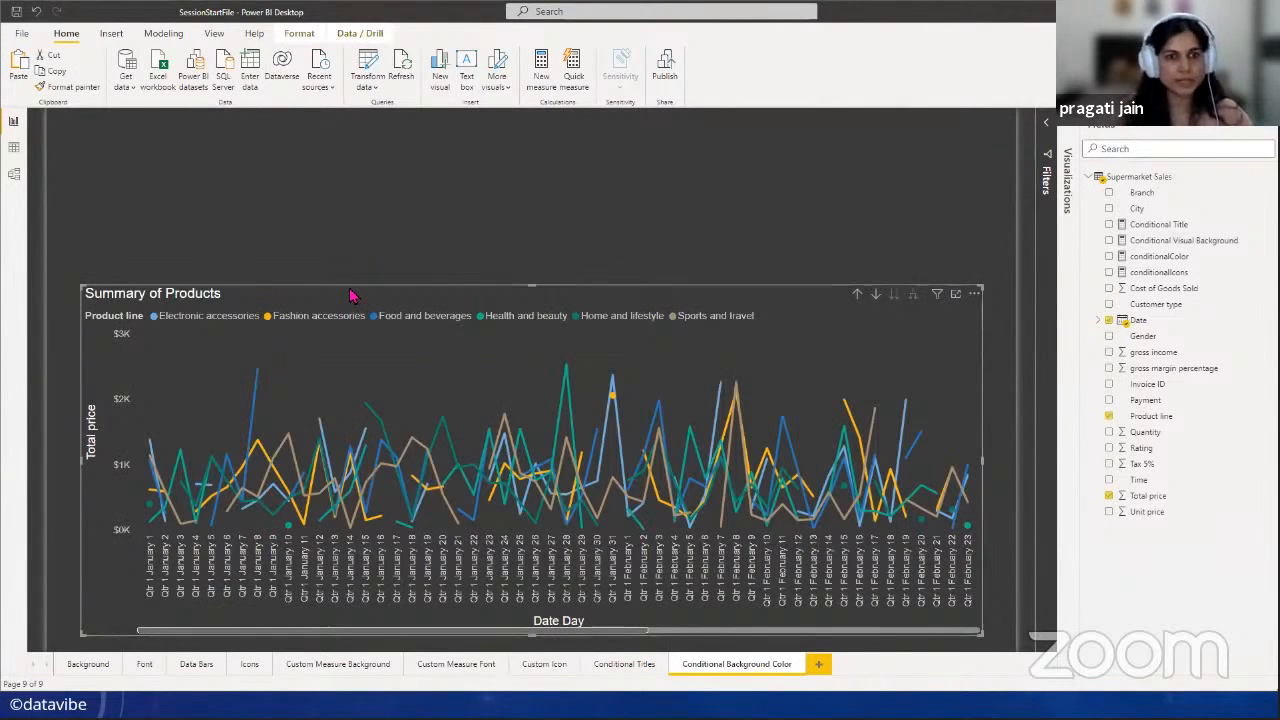
pyautogui.scroll(-1, 762, 256)
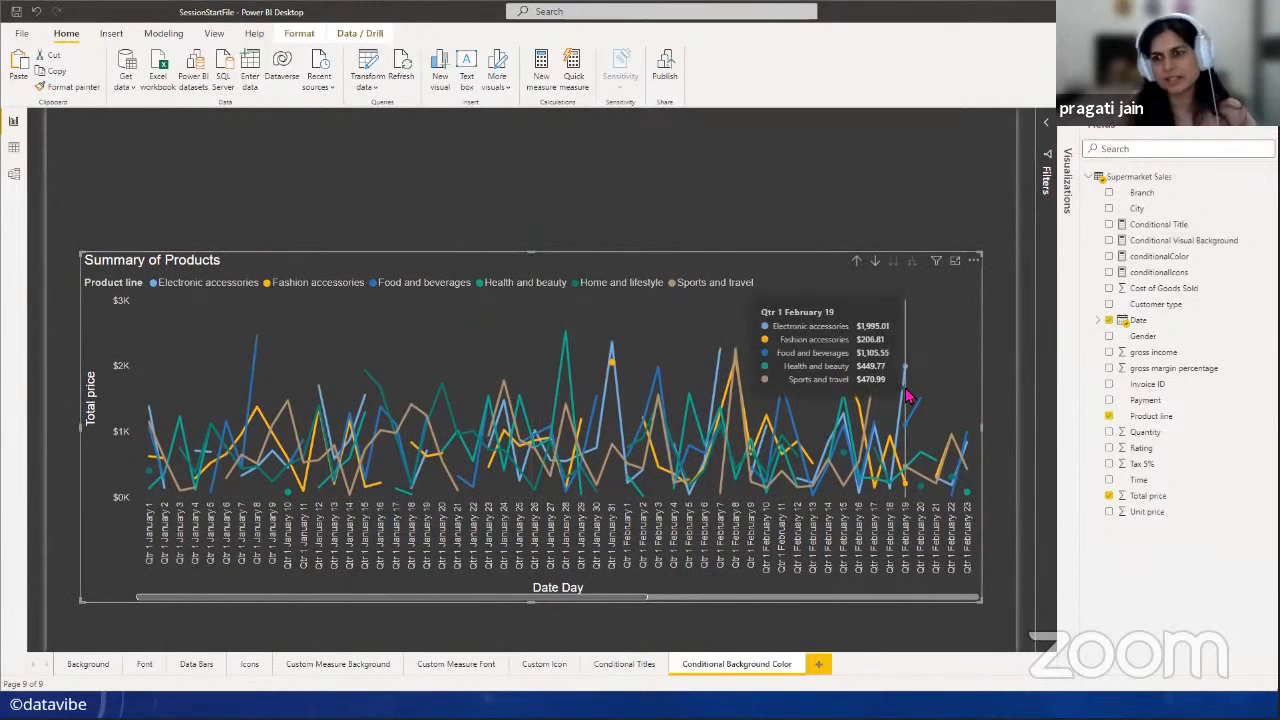
pyautogui.click(676, 213)
pyautogui.click(655, 260)
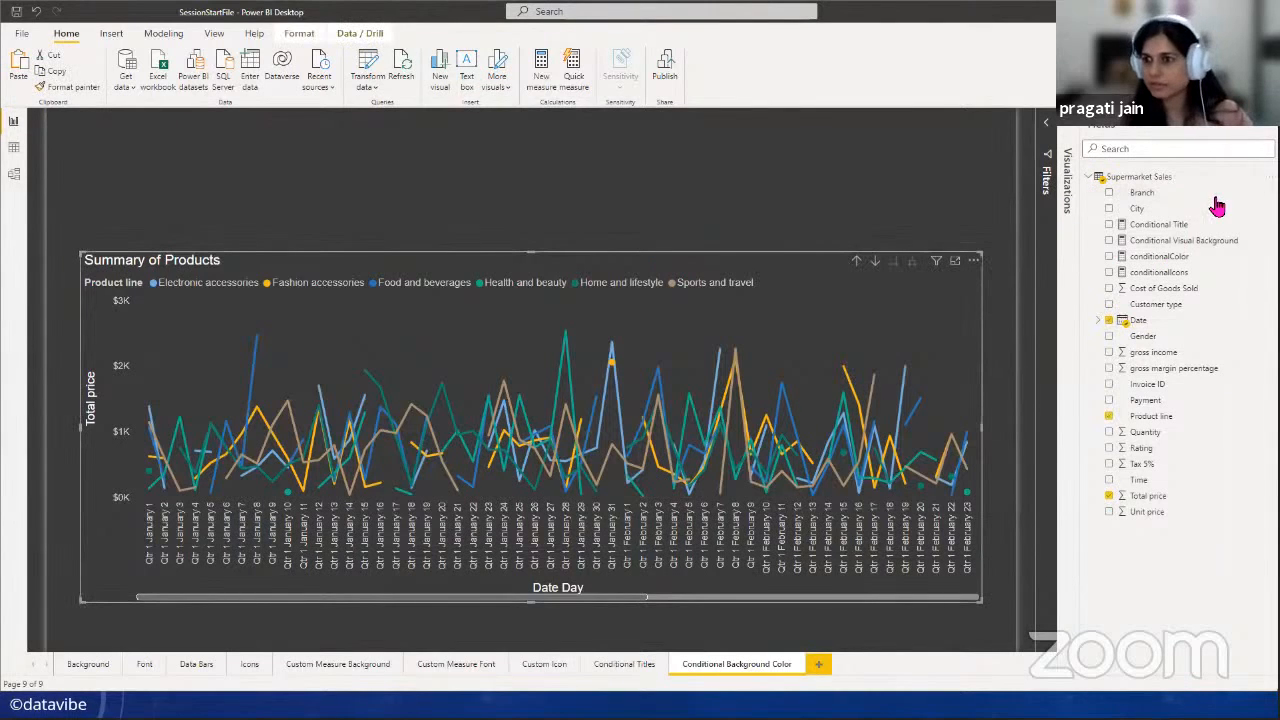
# - Replace Product line with Rating as the legend of the pasted line chart
pyautogui.click(1070, 136)
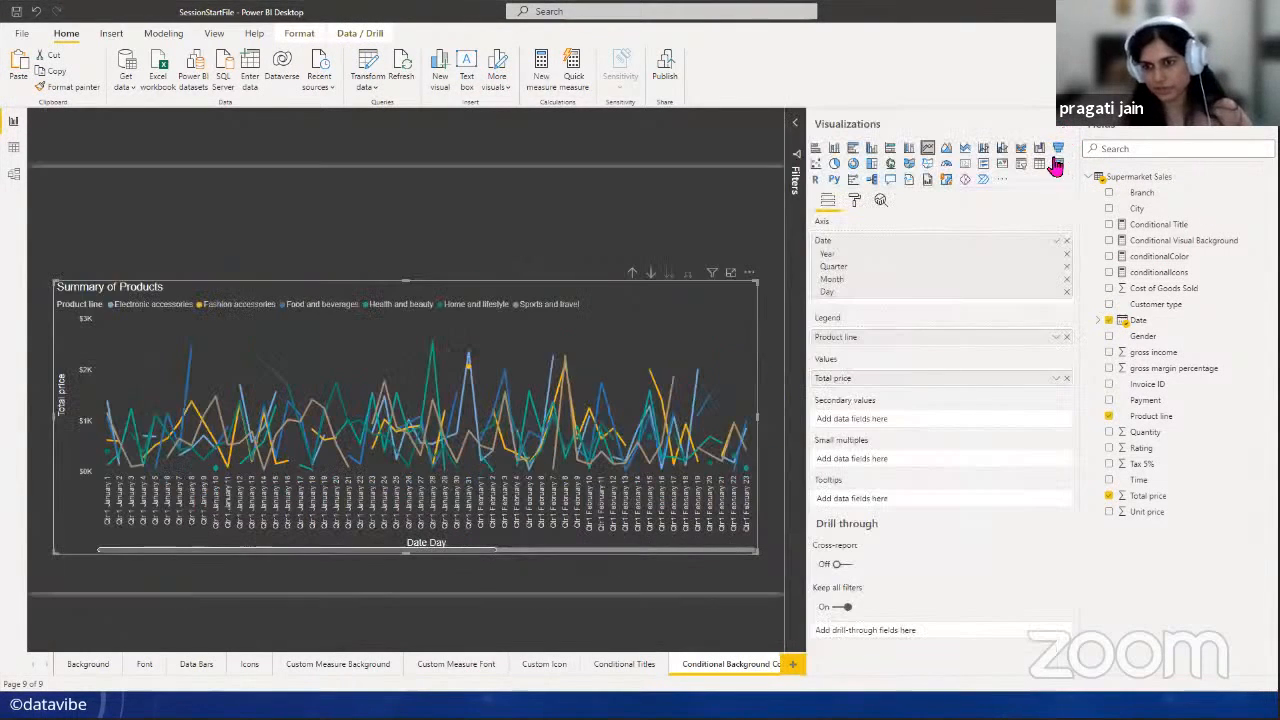
pyautogui.click(1066, 337)
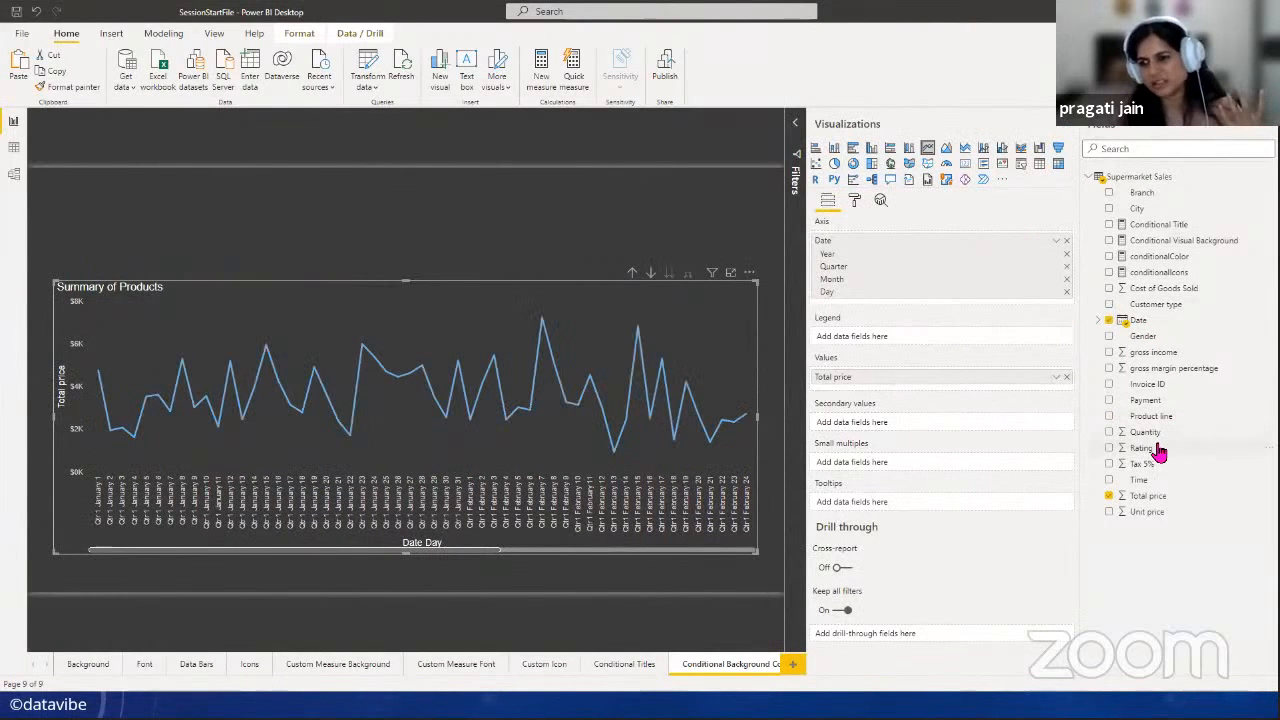
pyautogui.moveTo(1140, 448); pyautogui.dragTo(890, 342)
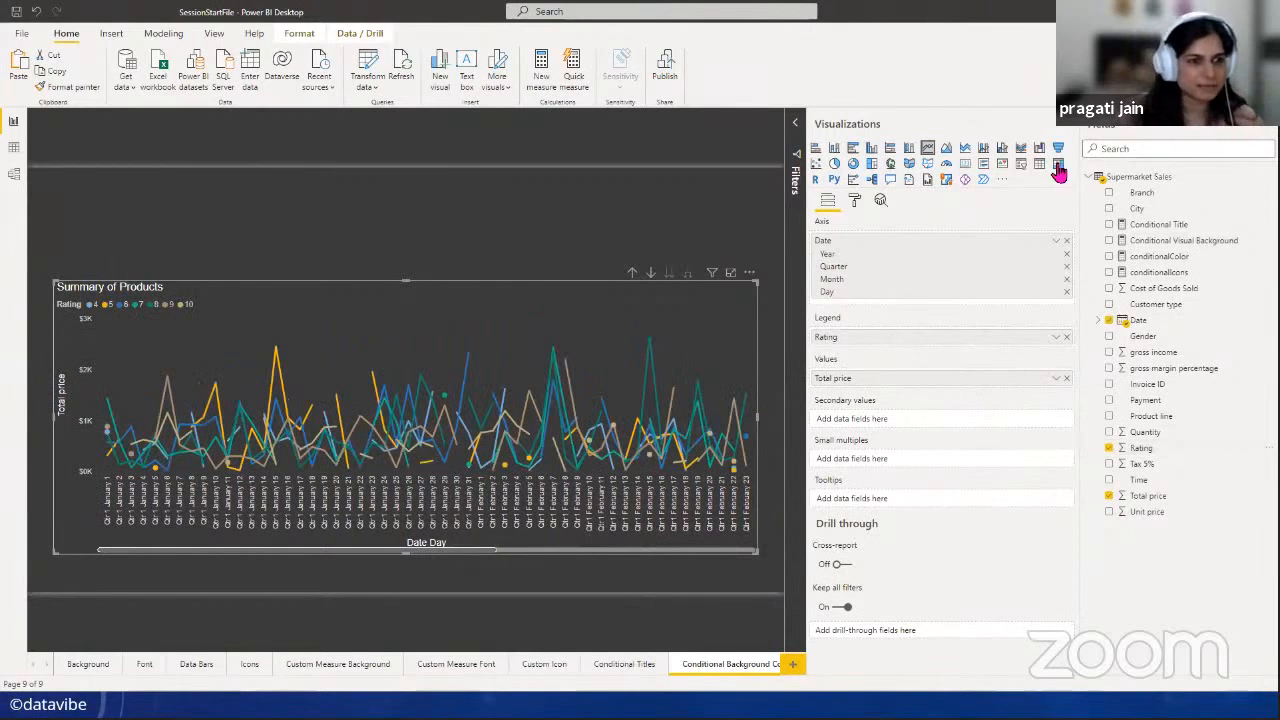
# - Add a slicer on Rating above the right part of the line chart, narrowed to about a third of the chart's width
pyautogui.click(445, 224)
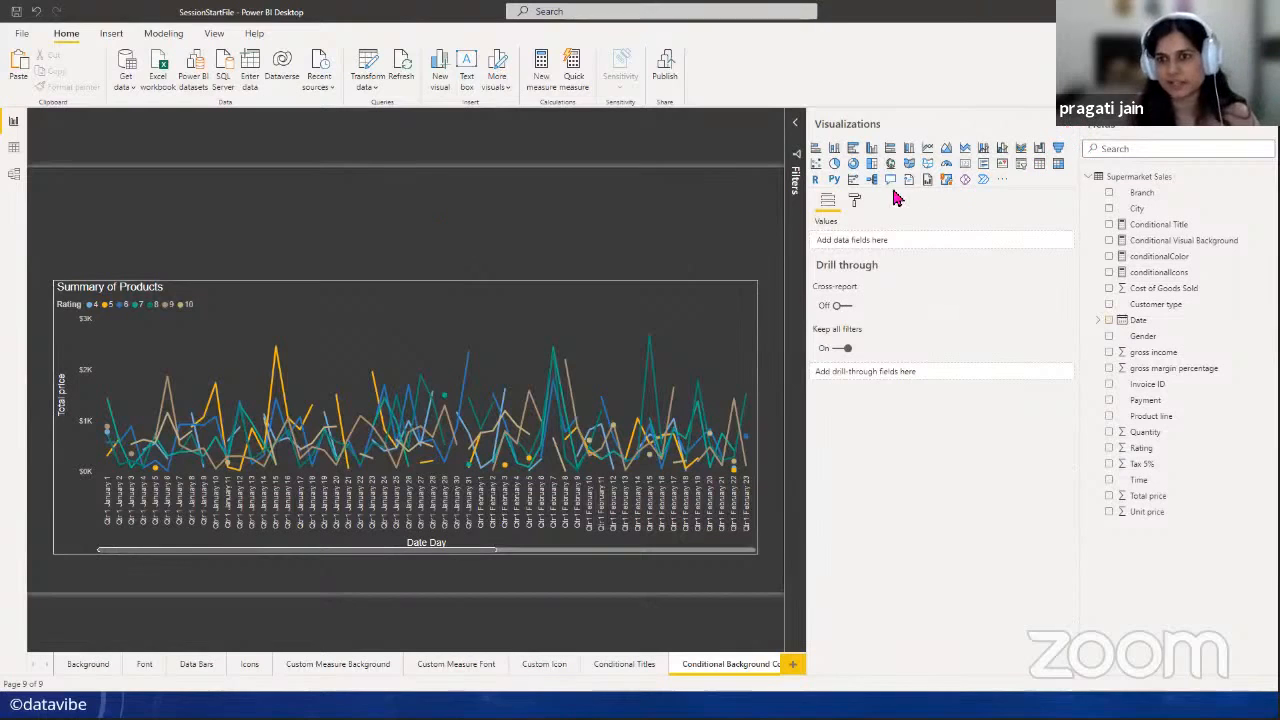
pyautogui.click(1021, 164)
pyautogui.moveTo(404, 442); pyautogui.dragTo(398, 252)
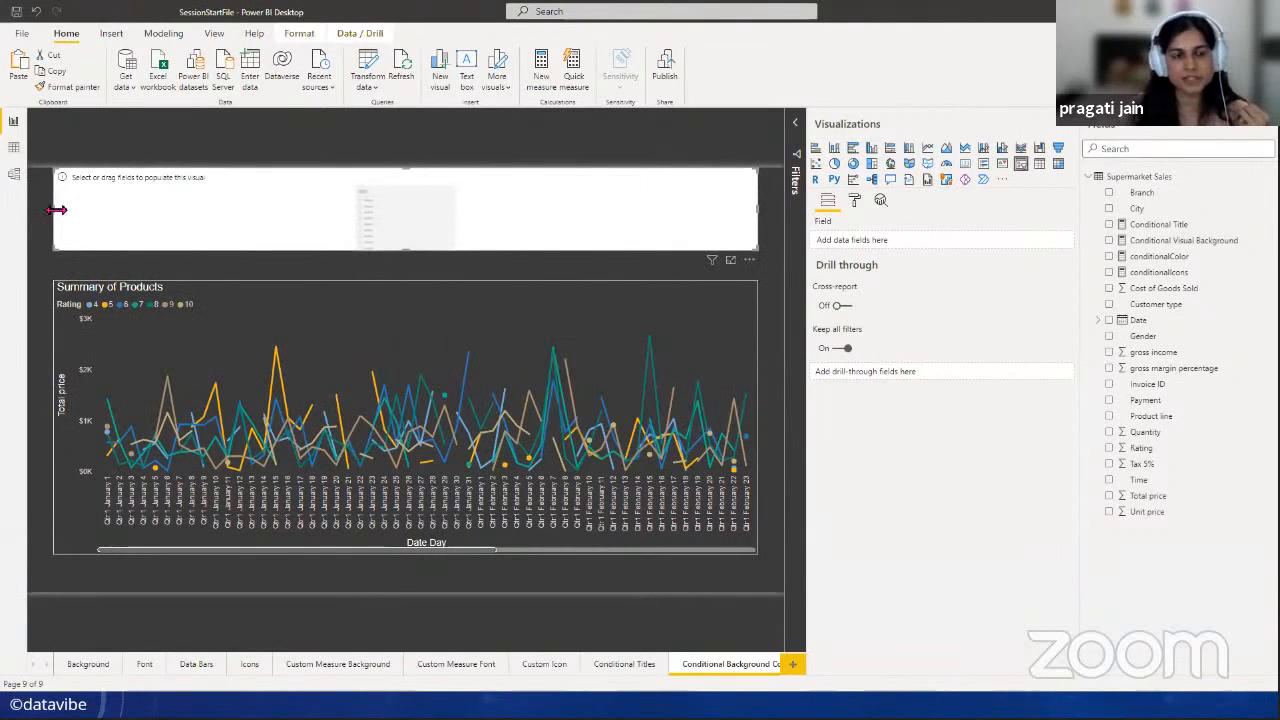
pyautogui.moveTo(58, 207); pyautogui.dragTo(547, 210)
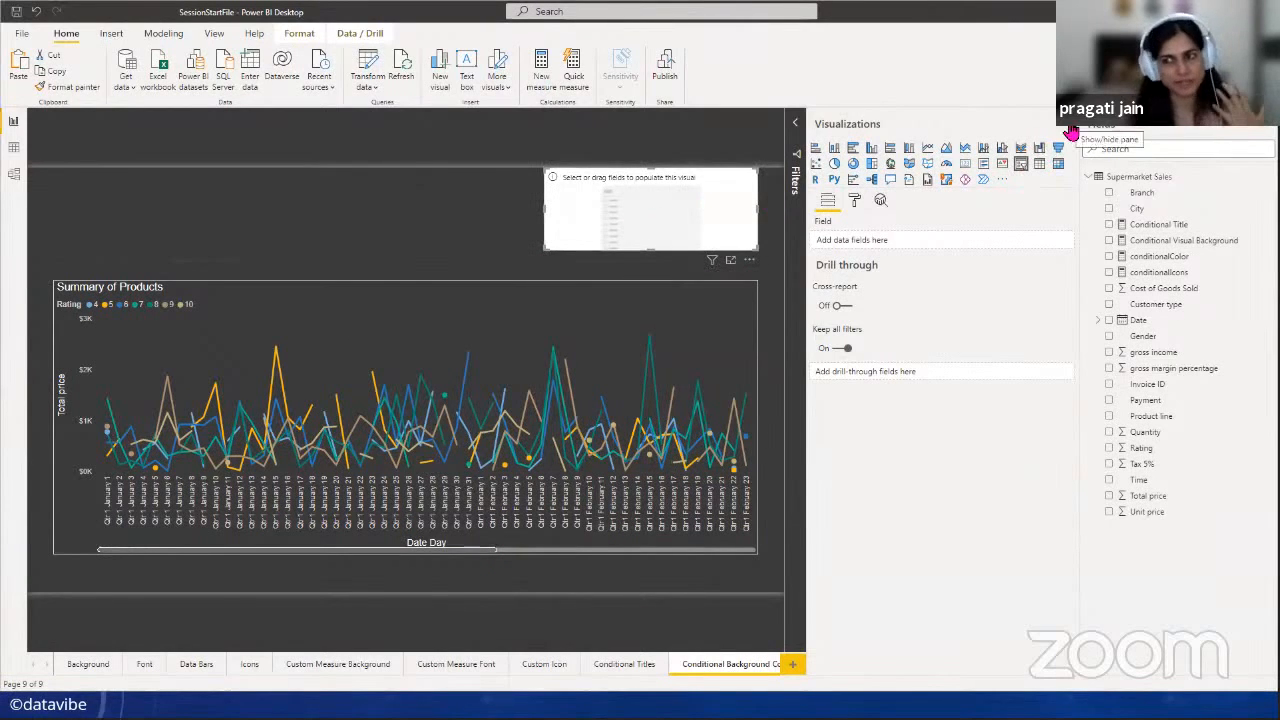
pyautogui.moveTo(1154, 457); pyautogui.dragTo(905, 242)
pyautogui.click(1258, 134)
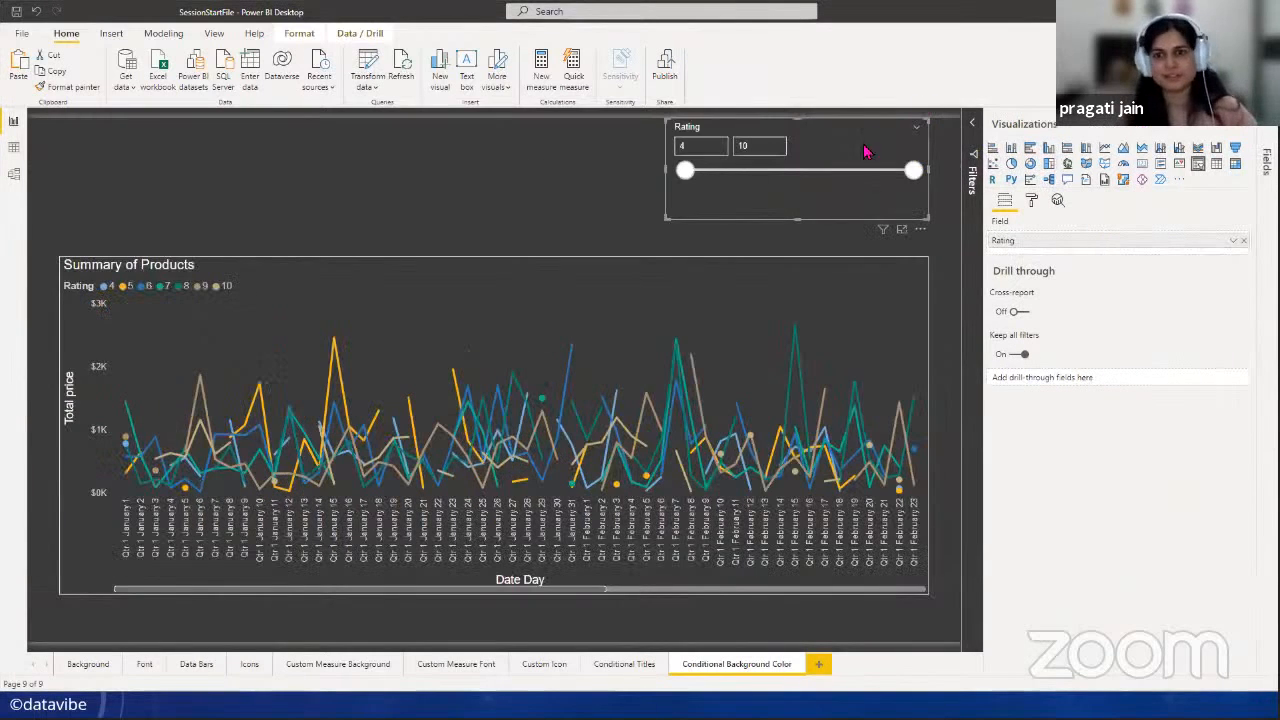
# - Switch the Rating slicer to the Dropdown style and adjust its placement above the chart
pyautogui.click(916, 130)
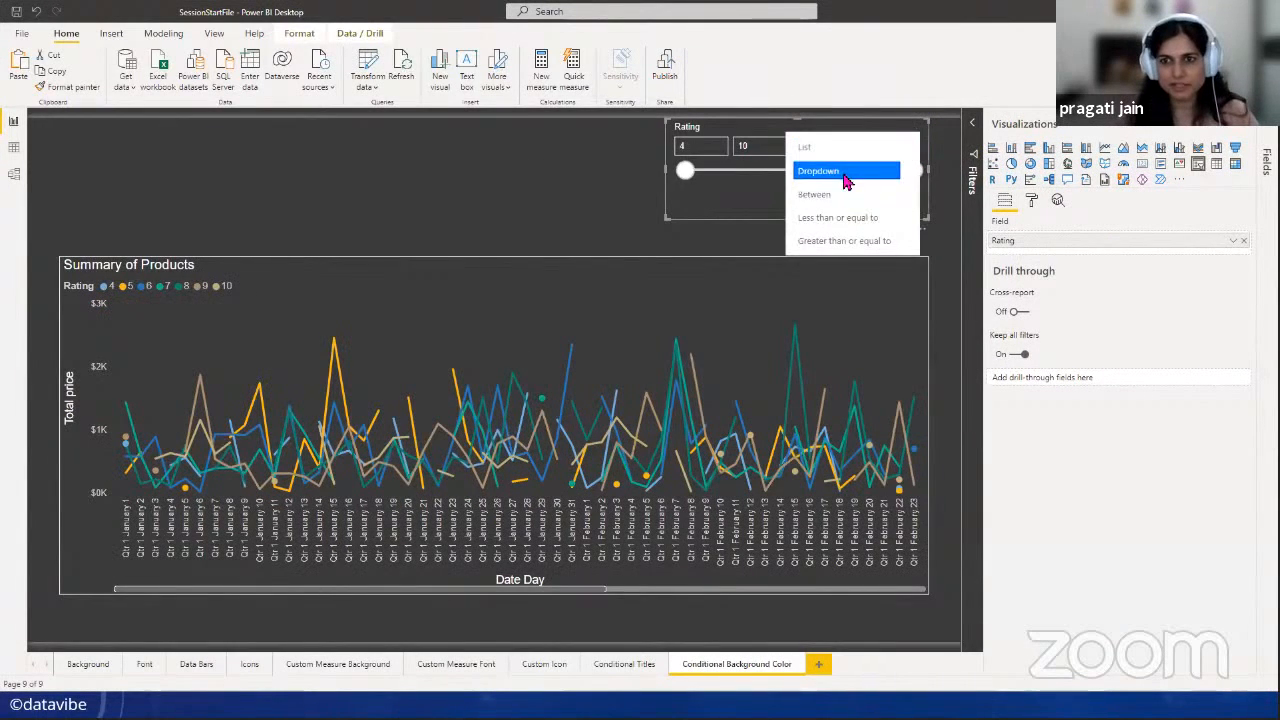
pyautogui.click(845, 173)
pyautogui.click(911, 155)
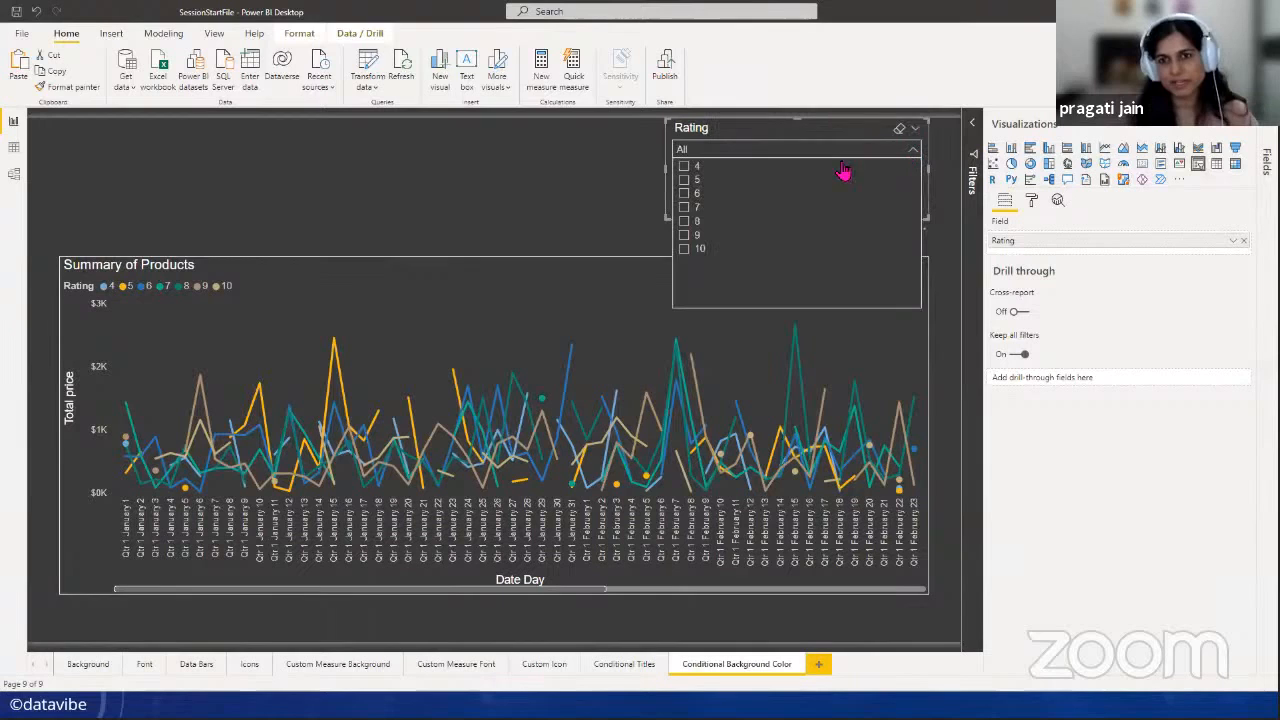
pyautogui.click(477, 178)
pyautogui.click(751, 171)
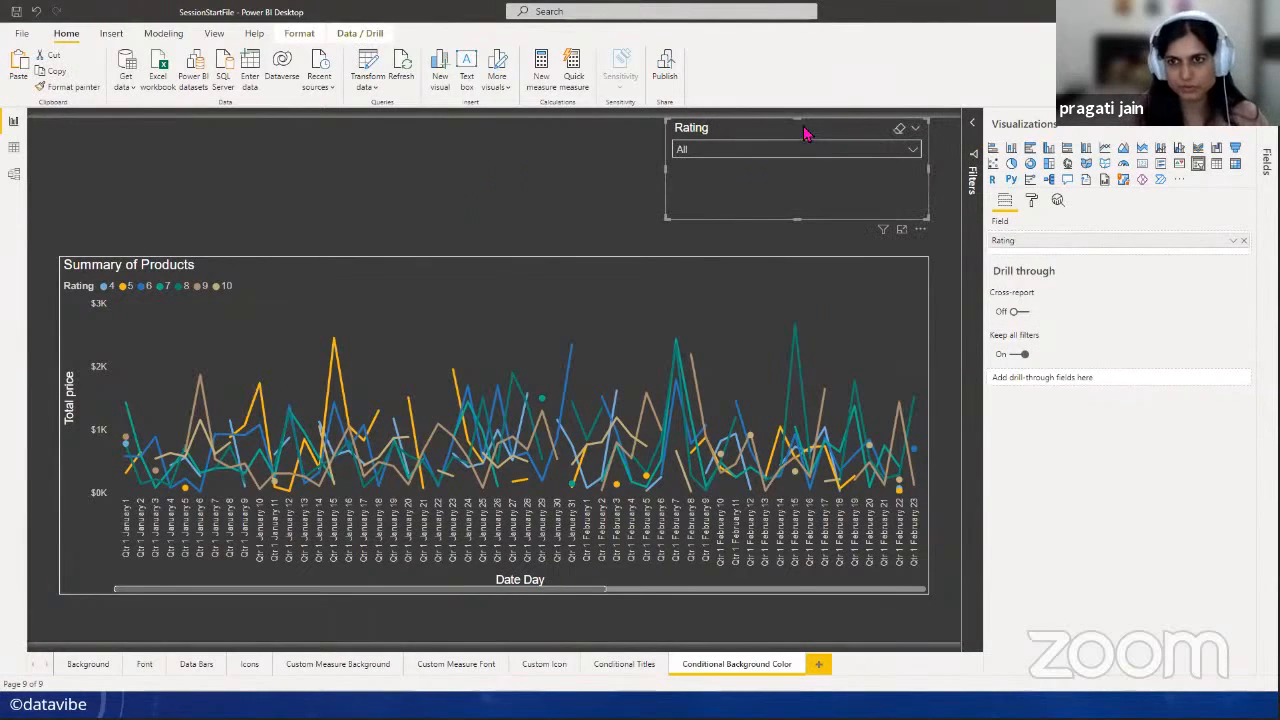
pyautogui.click(558, 180)
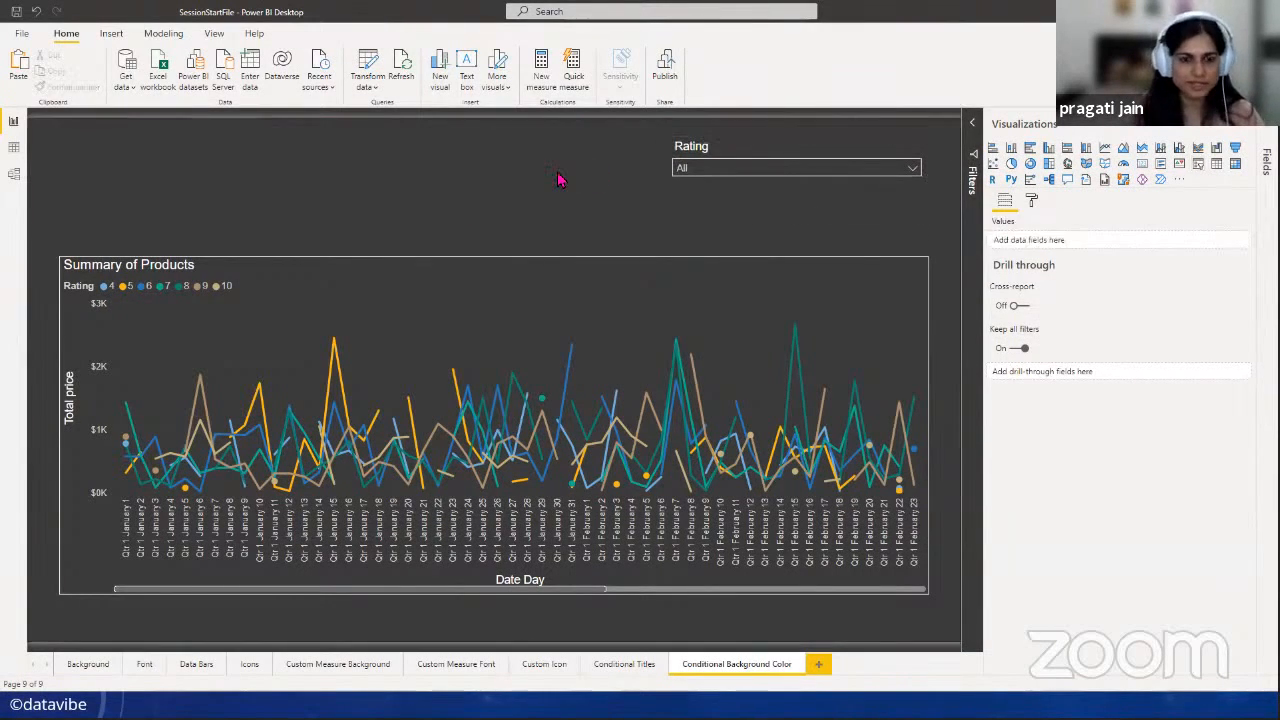
# - Examine the rating ranges, their hex color codes and the default color in the Conditional Visual Background measure
pyautogui.click(1246, 128)
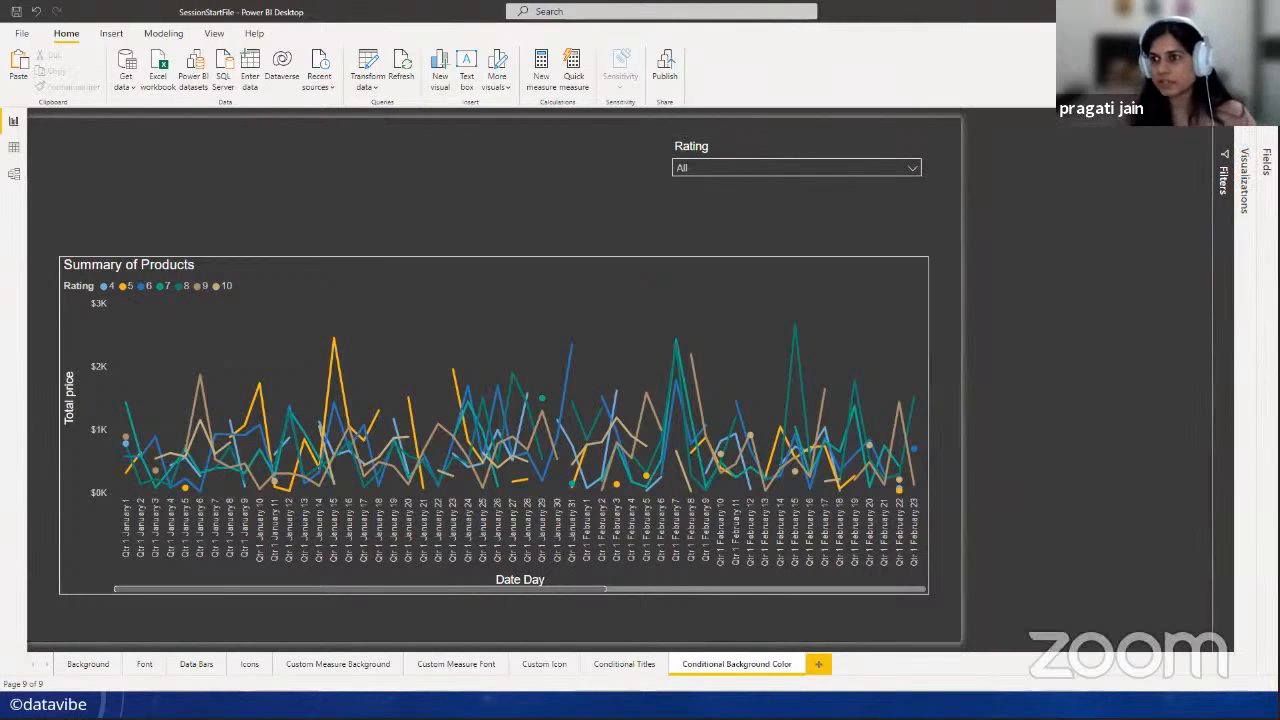
pyautogui.click(1266, 165)
pyautogui.click(1140, 180)
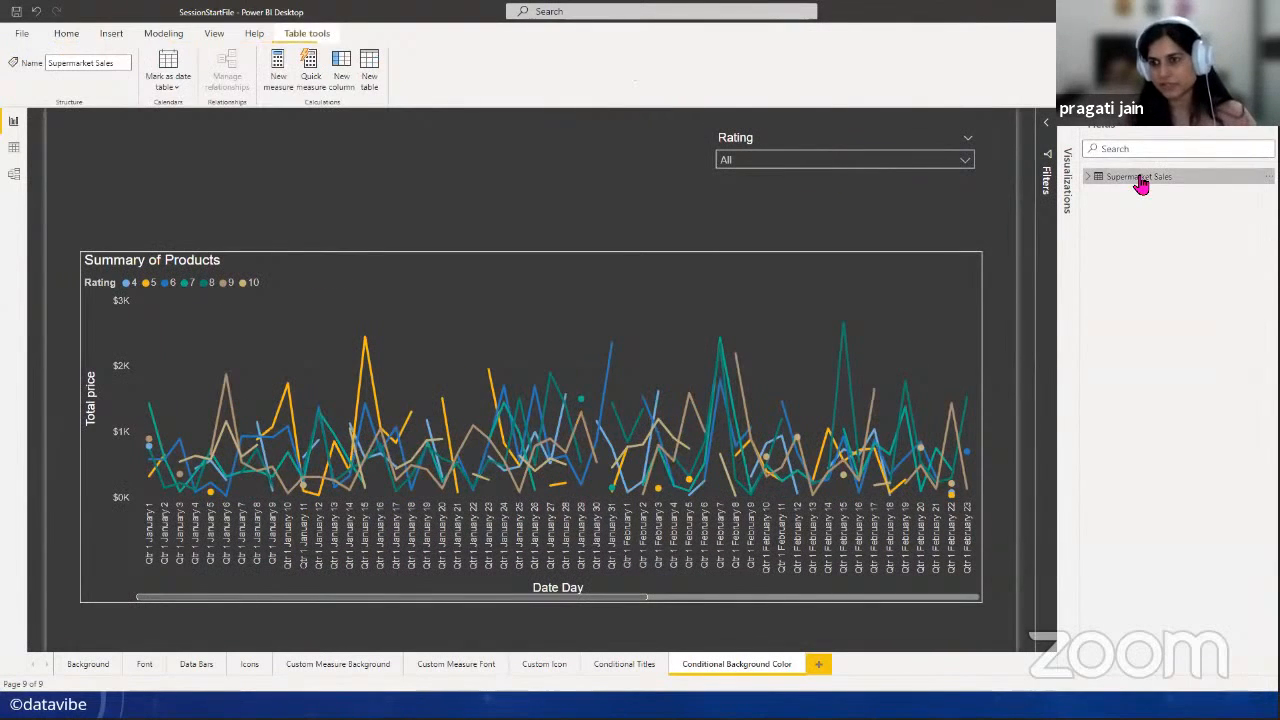
pyautogui.click(1087, 180)
pyautogui.click(1165, 246)
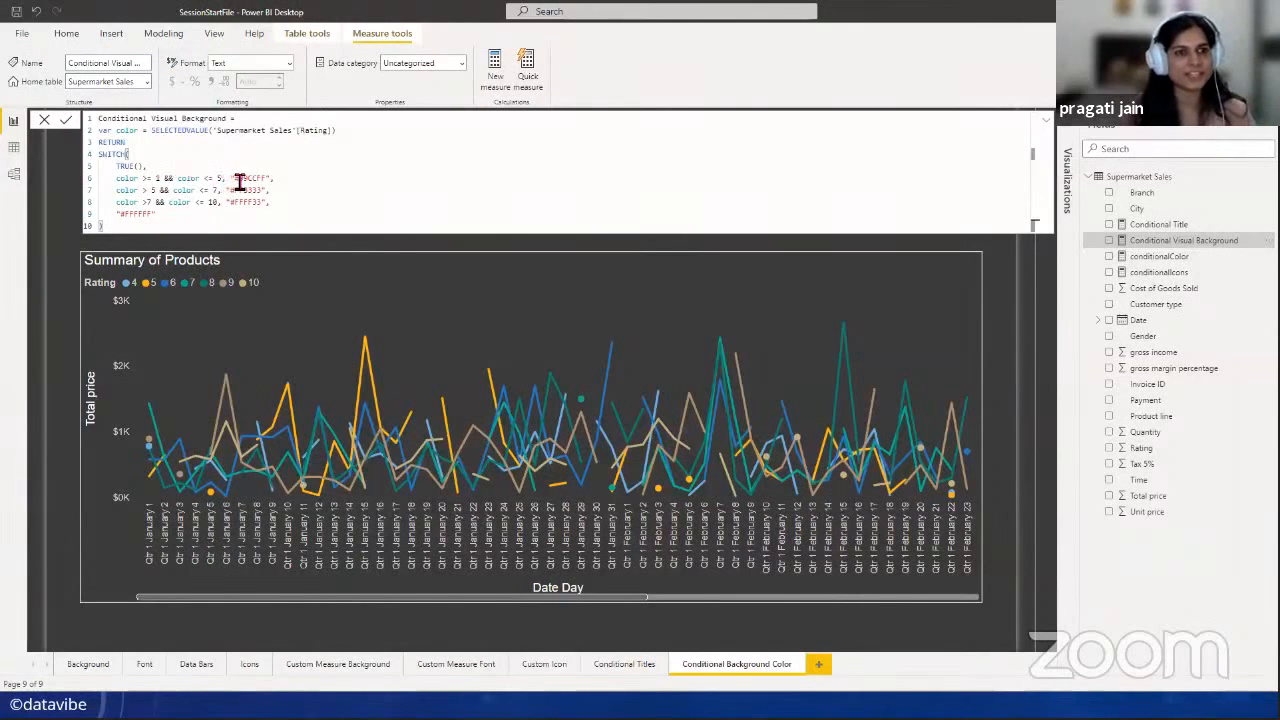
pyautogui.moveTo(235, 178); pyautogui.dragTo(266, 180)
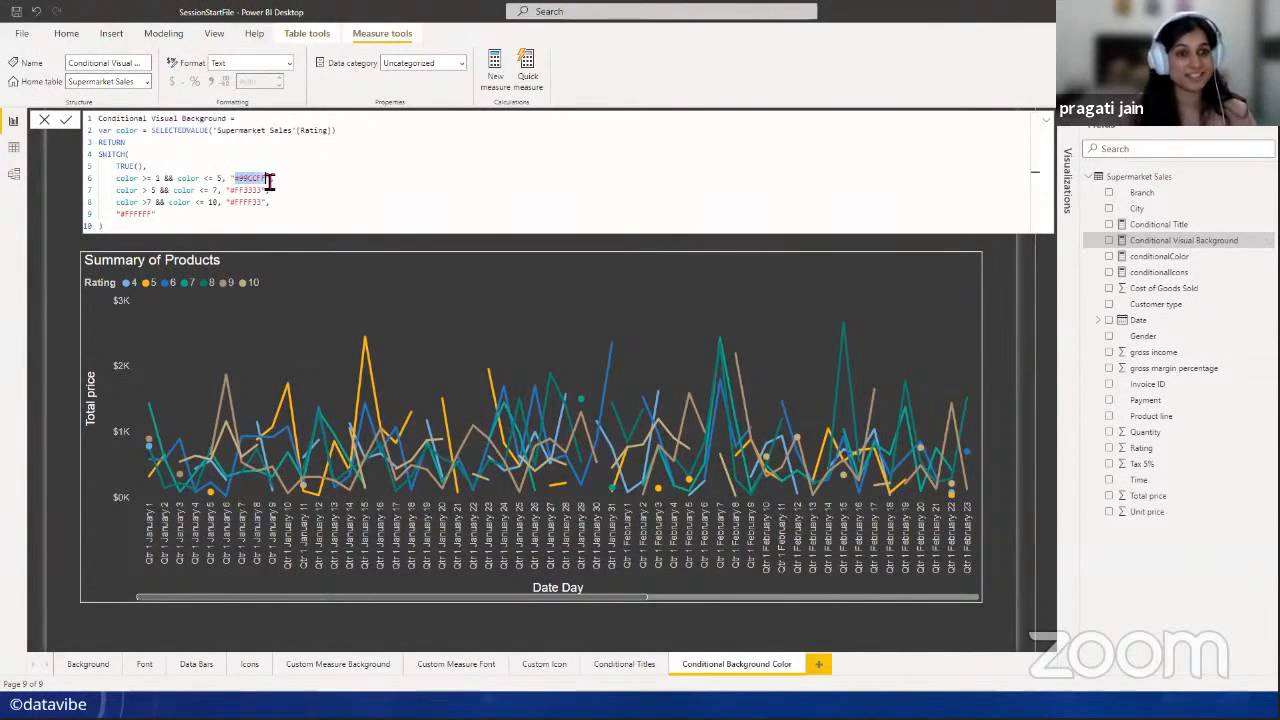
pyautogui.click(154, 198)
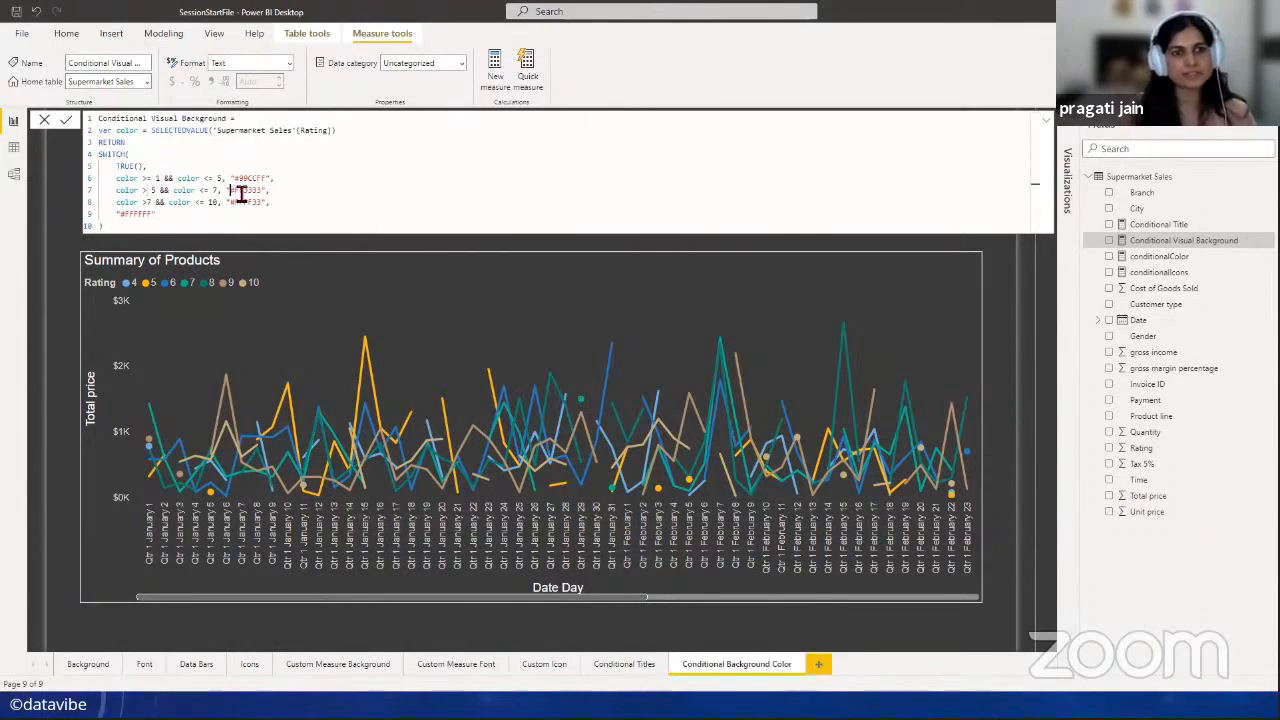
pyautogui.moveTo(229, 190); pyautogui.dragTo(260, 192)
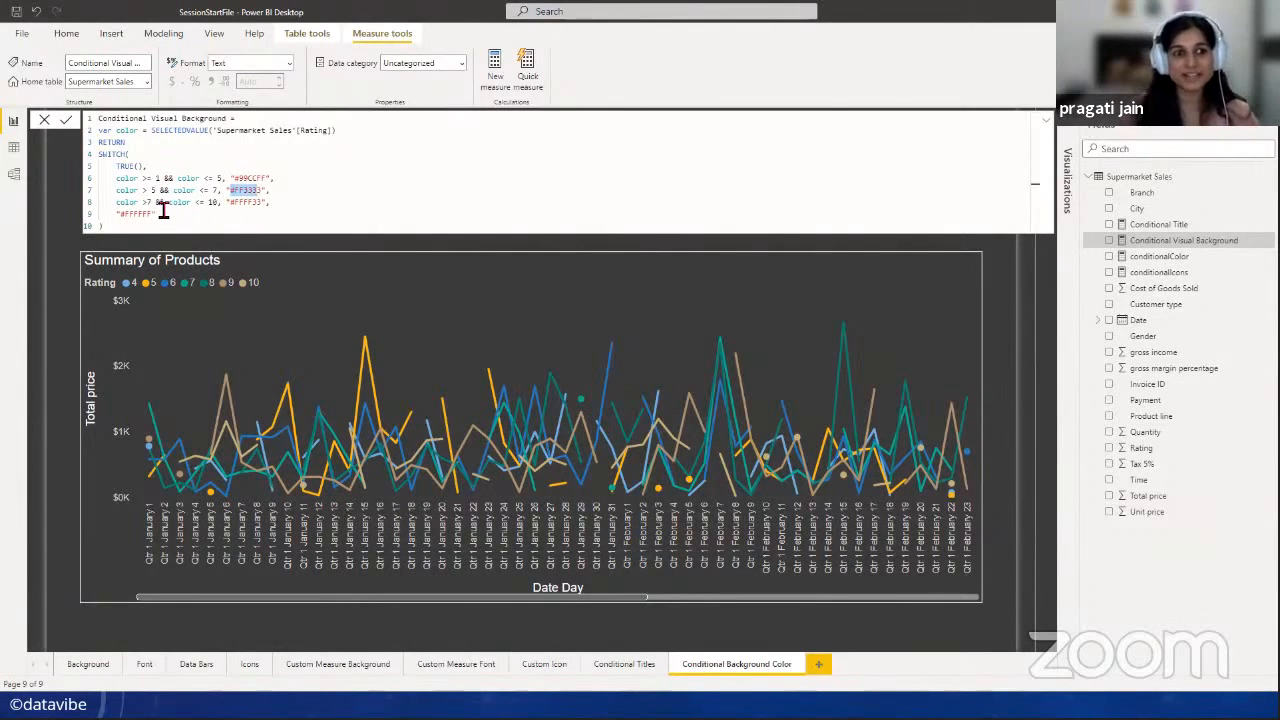
pyautogui.moveTo(148, 204)
pyautogui.mouseDown()
pyautogui.moveTo(268, 203)
pyautogui.moveTo(132, 215)
pyautogui.moveTo(163, 216)
pyautogui.mouseUp()
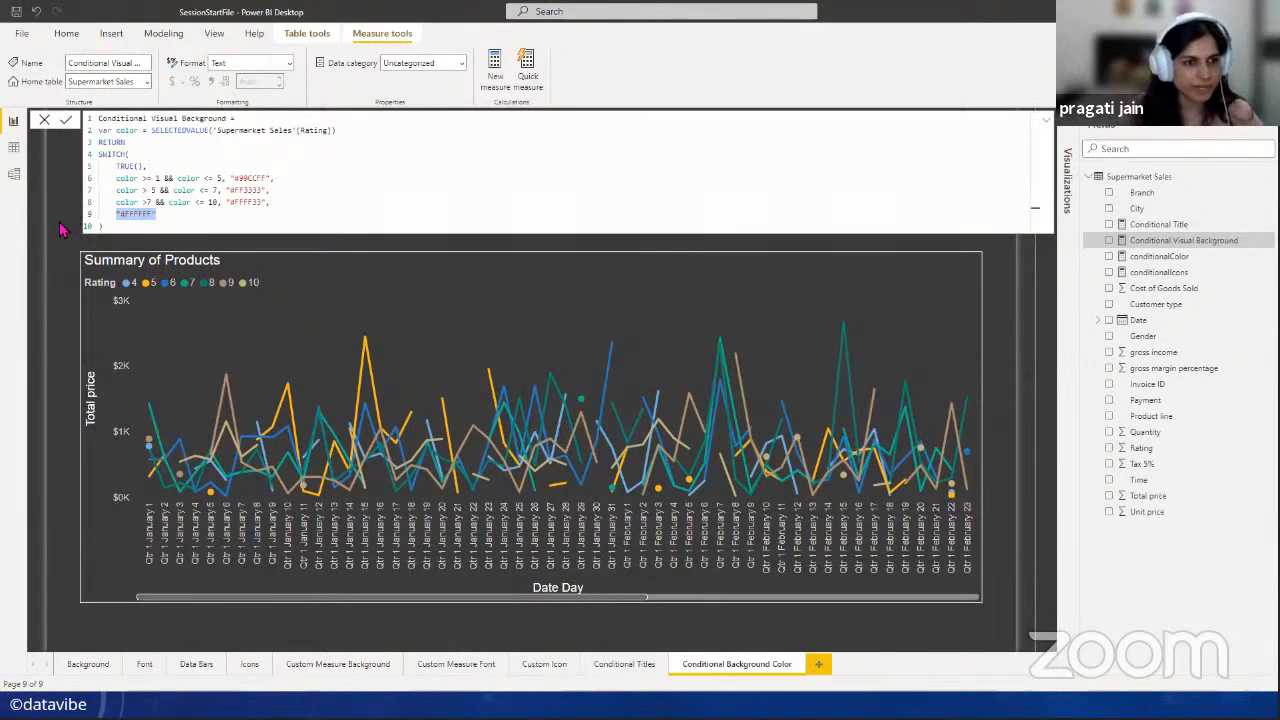
# - Format the line chart's background color by field value, based on the Conditional Visual Background measure
pyautogui.click(363, 265)
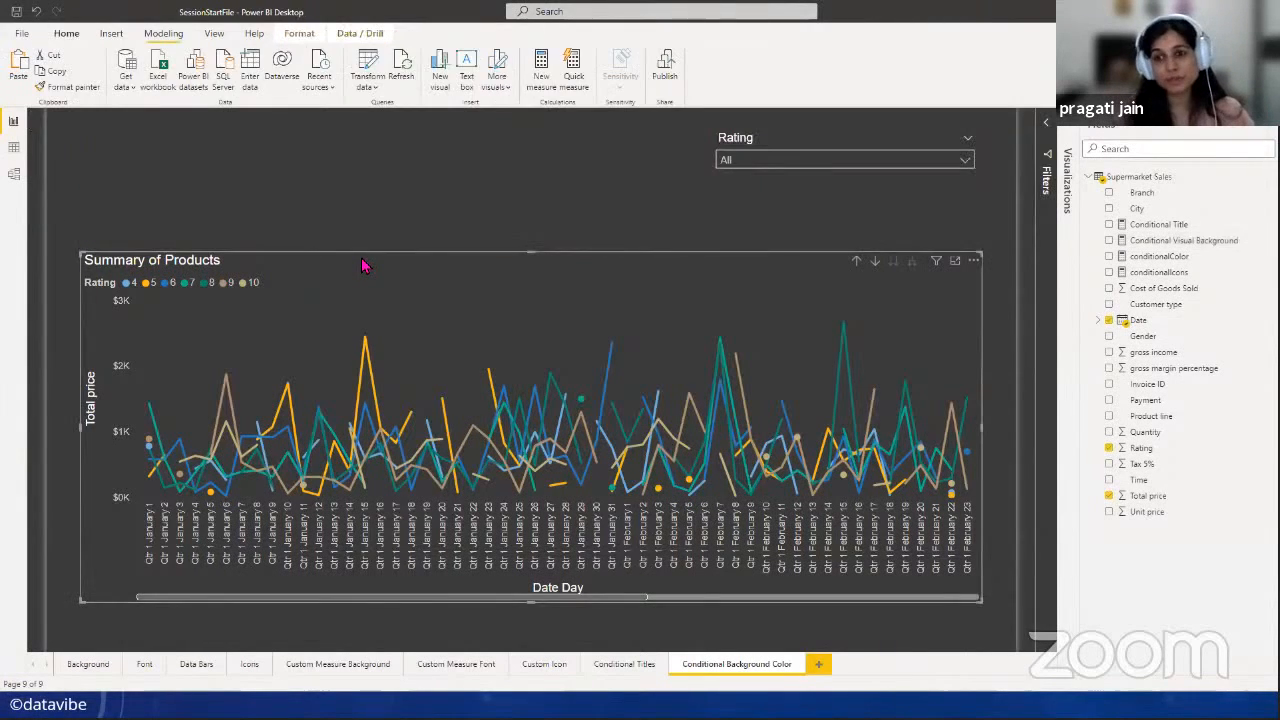
pyautogui.click(1068, 135)
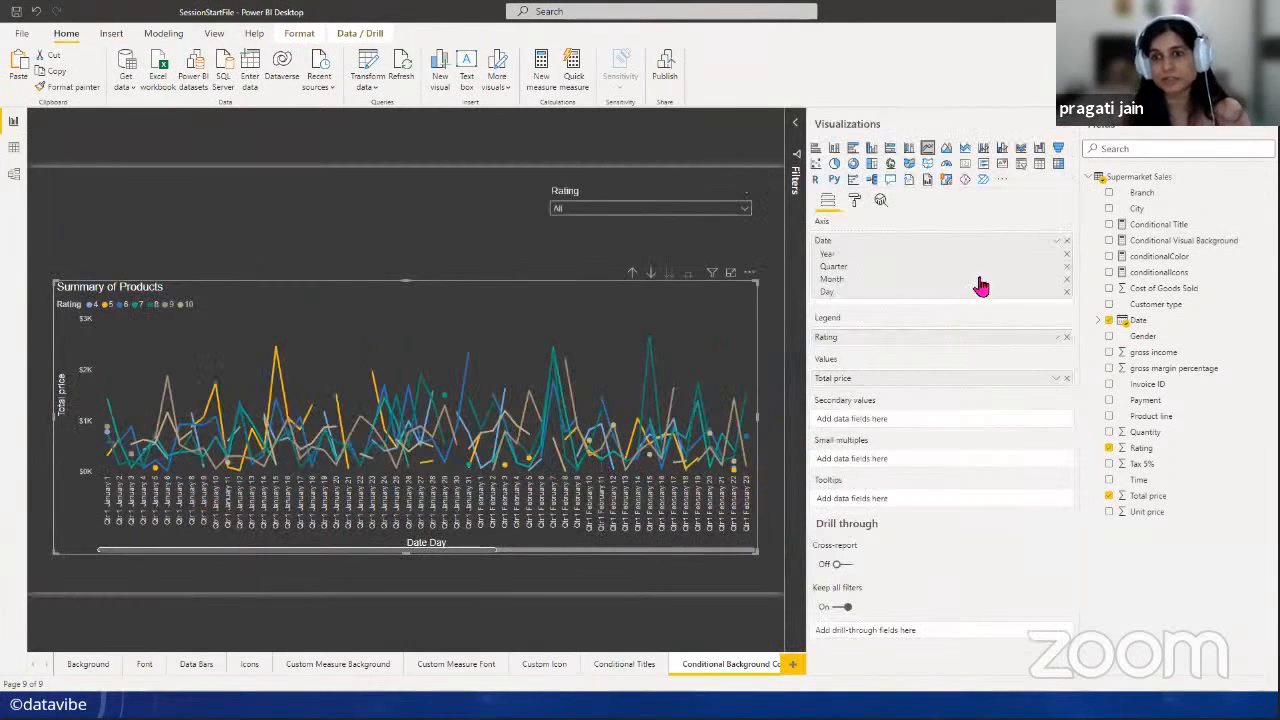
pyautogui.click(854, 199)
pyautogui.click(1265, 125)
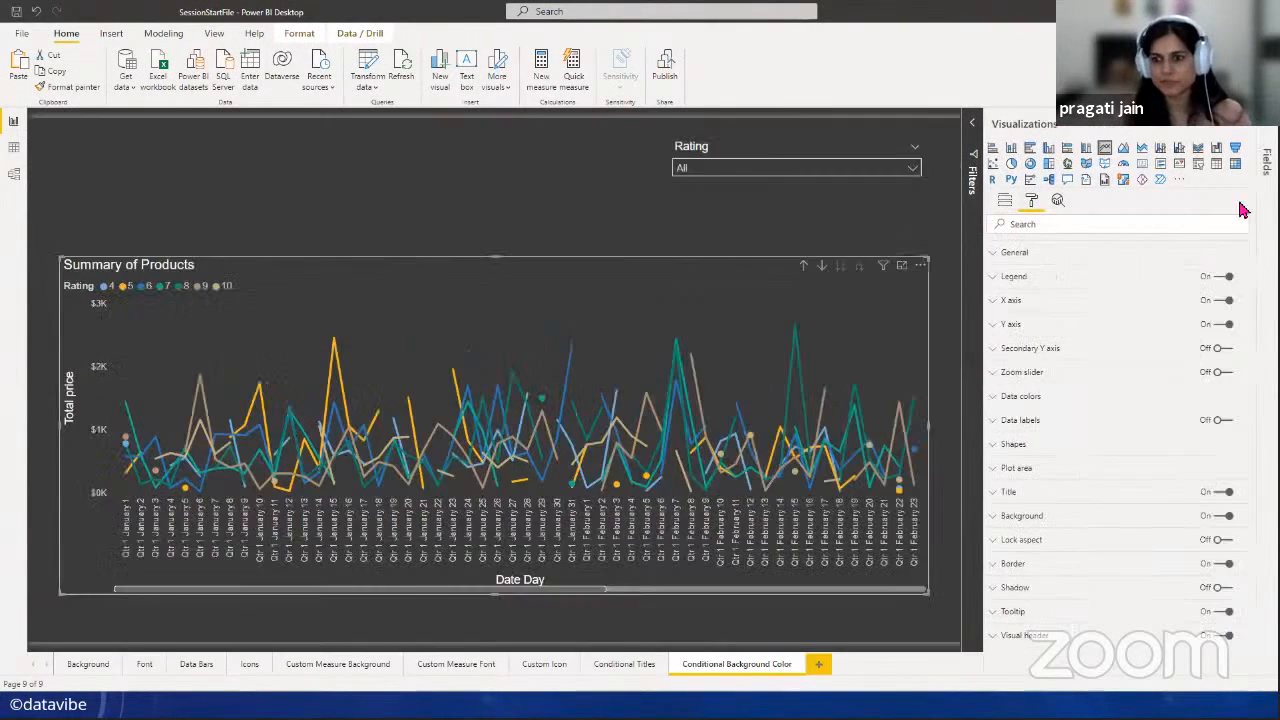
pyautogui.click(1022, 516)
pyautogui.scroll(-1, 1120, 530)
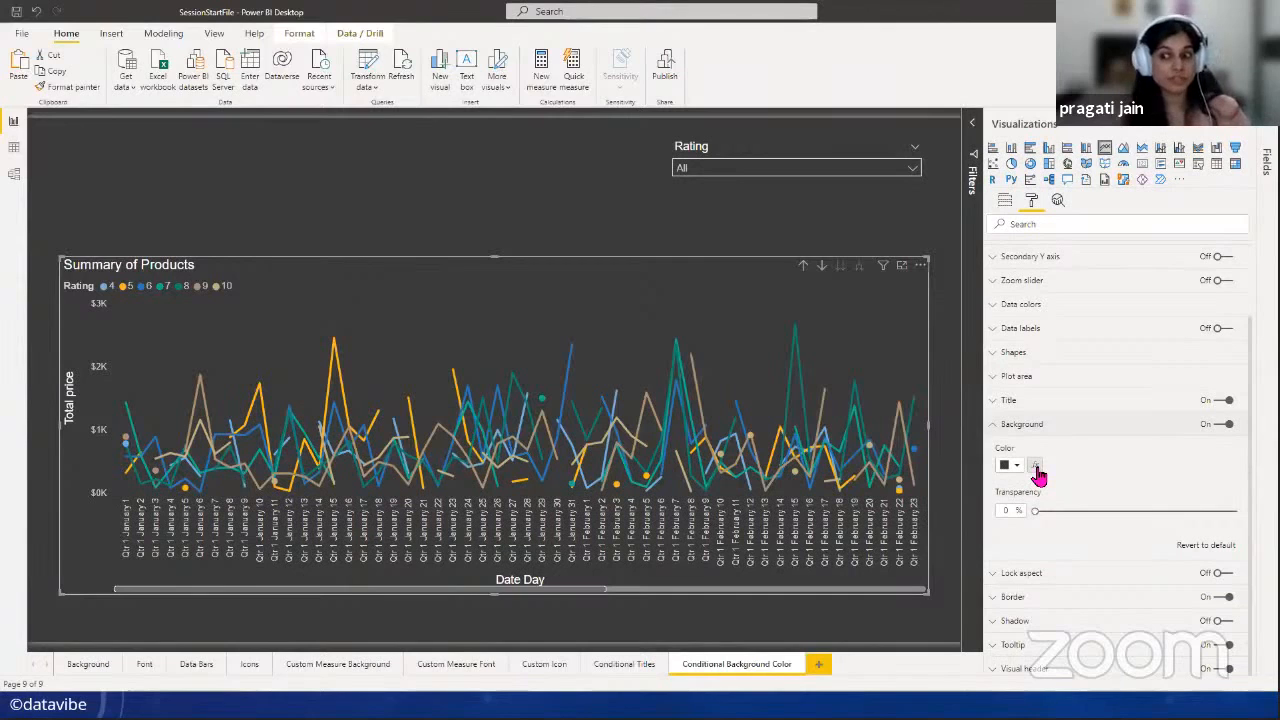
pyautogui.click(1035, 466)
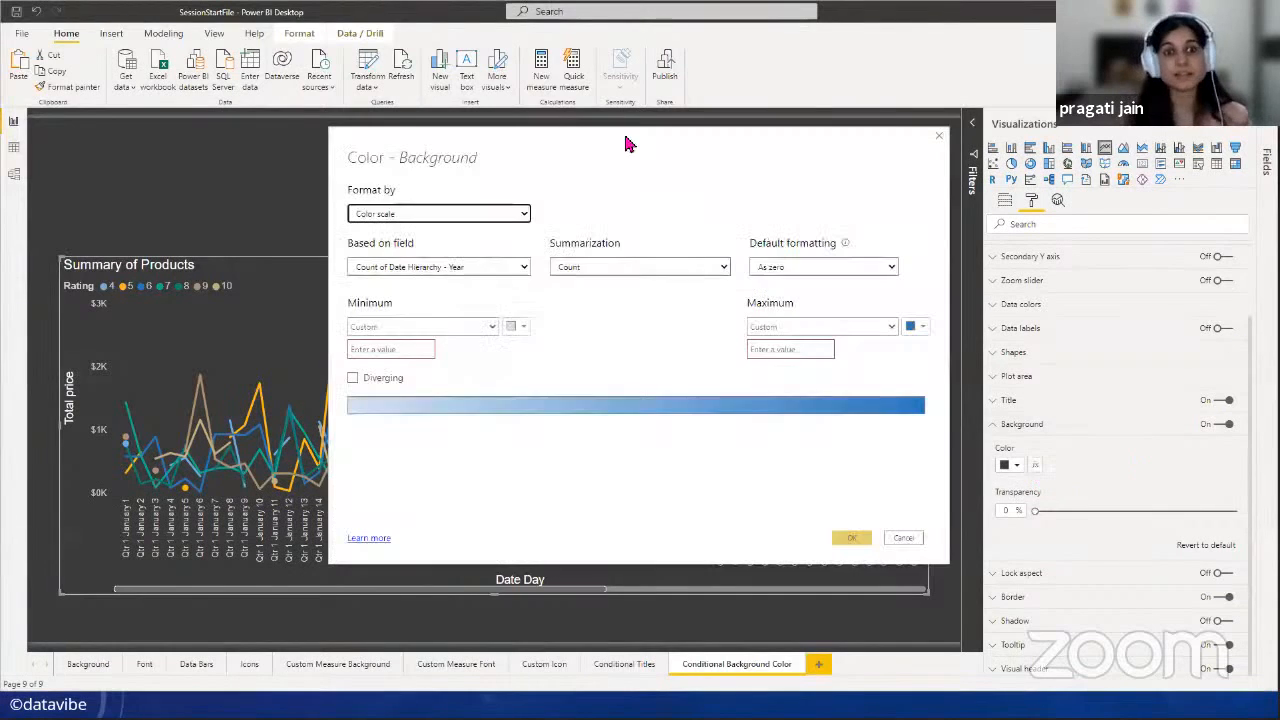
pyautogui.click(524, 213)
pyautogui.click(424, 252)
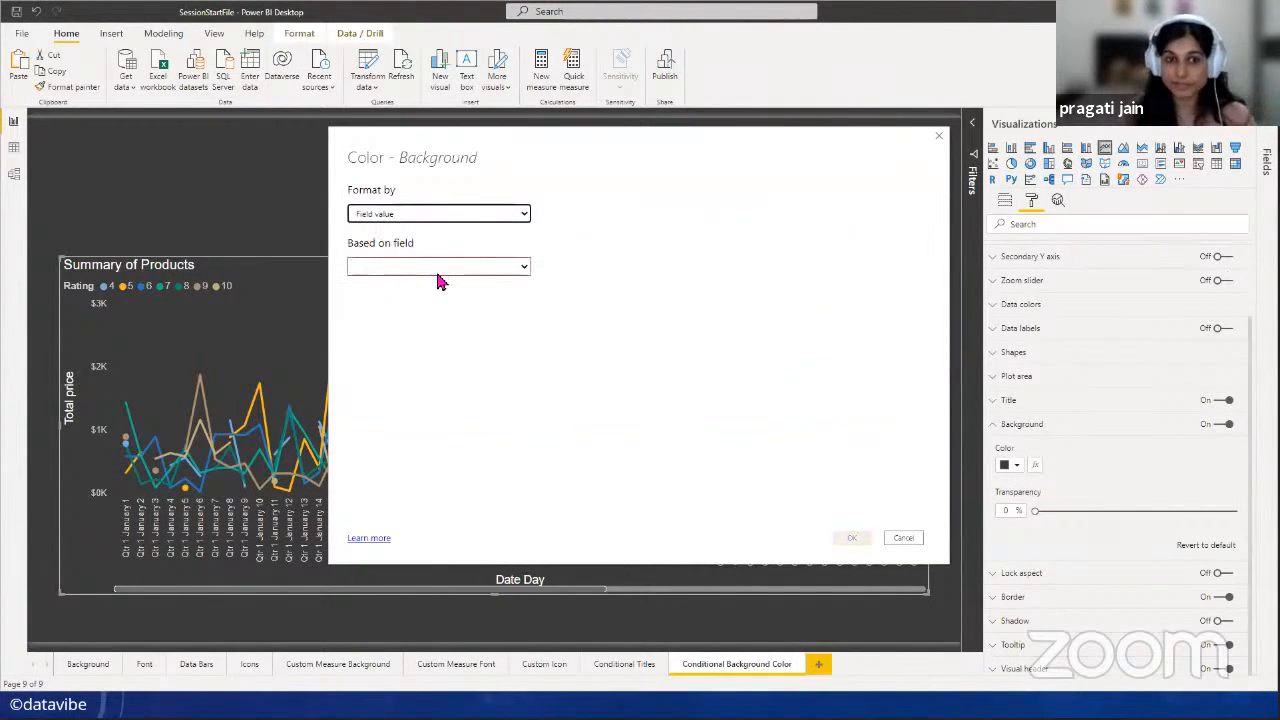
pyautogui.click(438, 270)
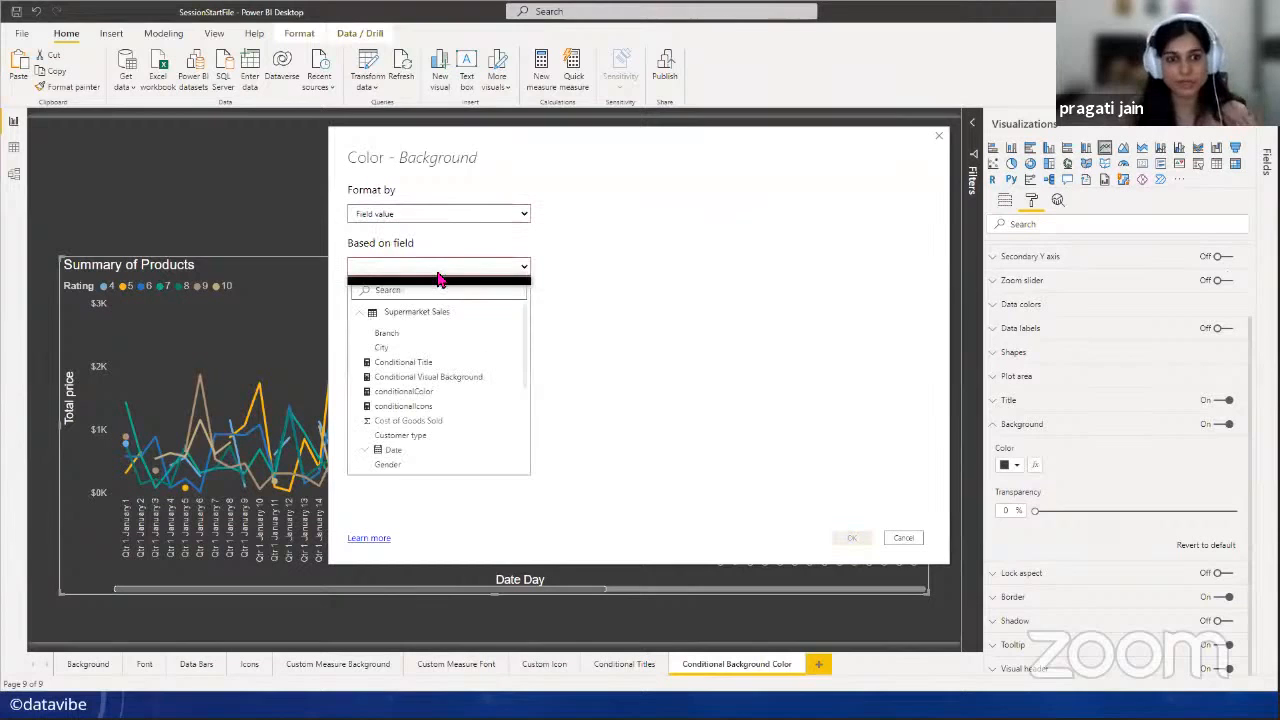
pyautogui.click(434, 376)
pyautogui.click(848, 538)
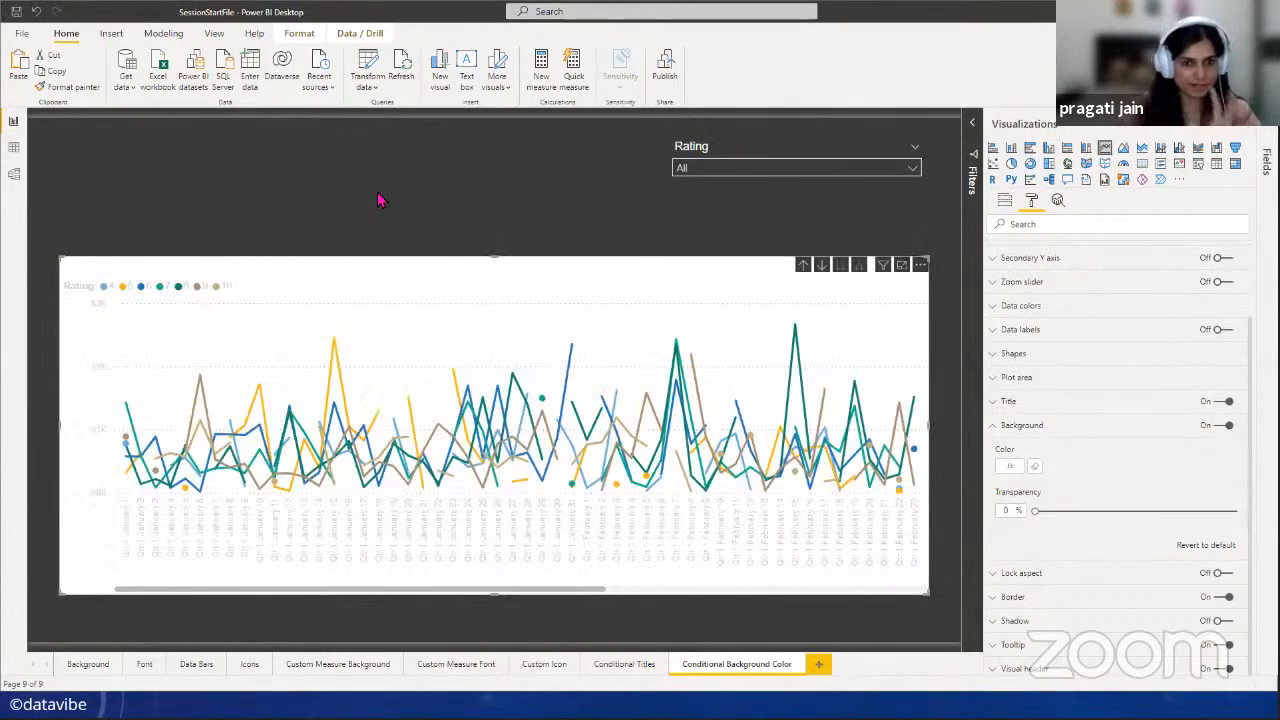
pyautogui.click(378, 200)
pyautogui.click(403, 268)
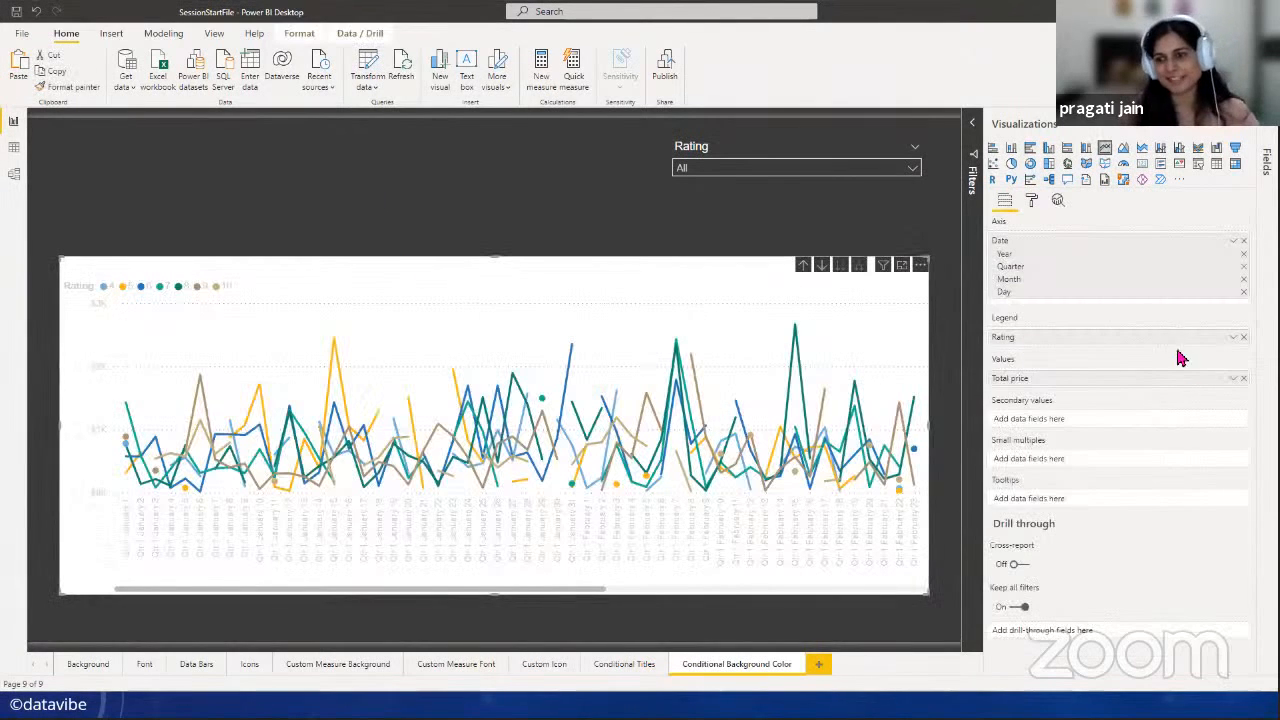
# - Try a light report theme with a white page background and select the line chart to inspect it
pyautogui.click(1251, 131)
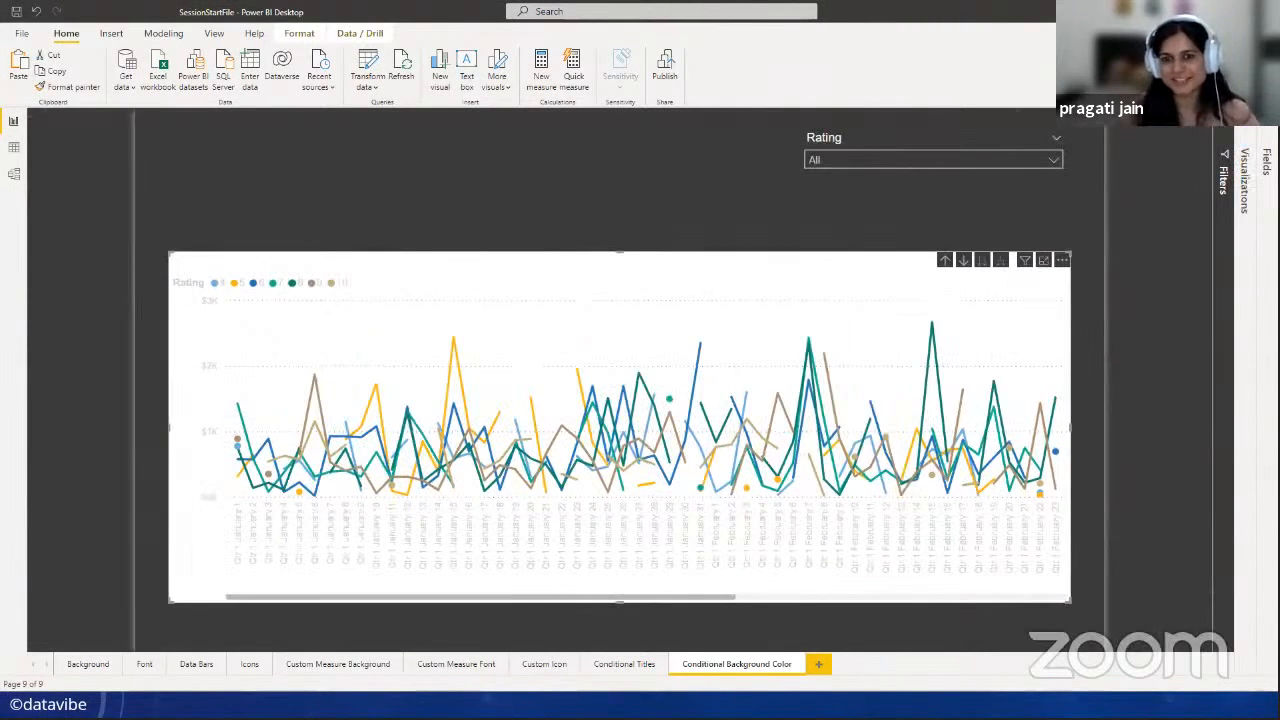
pyautogui.click(1267, 124)
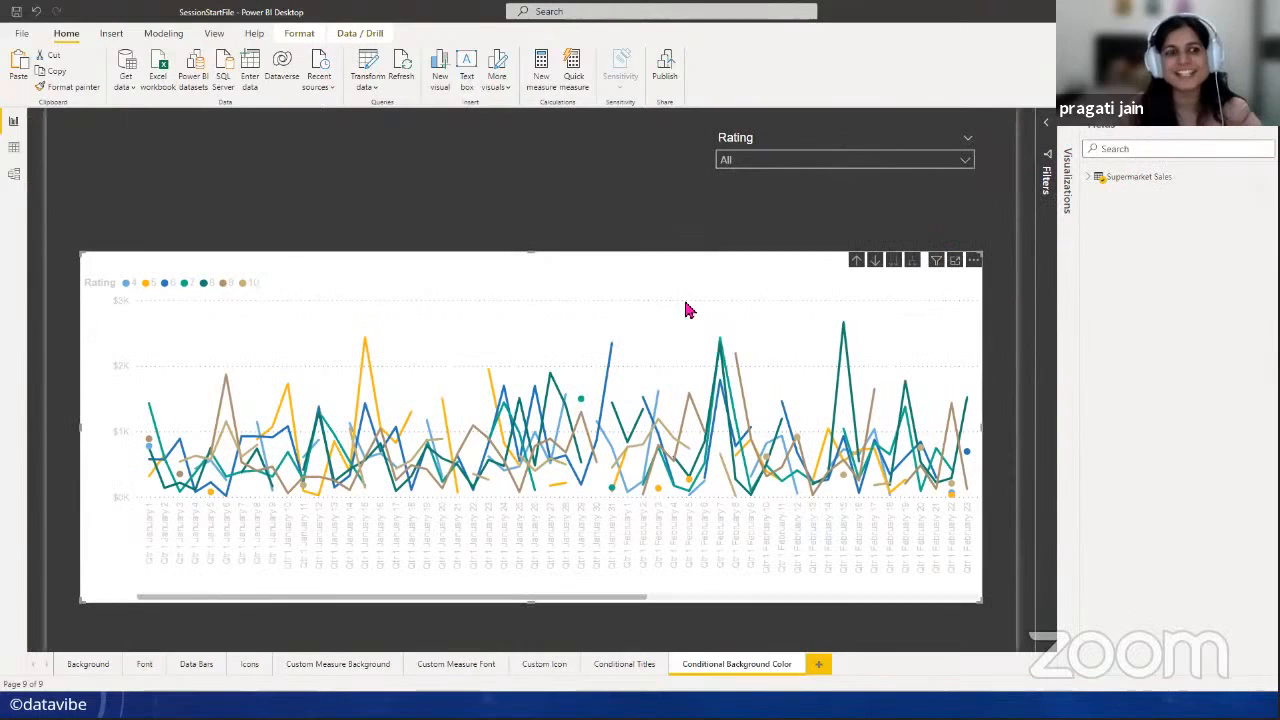
pyautogui.click(1095, 178)
pyautogui.click(526, 197)
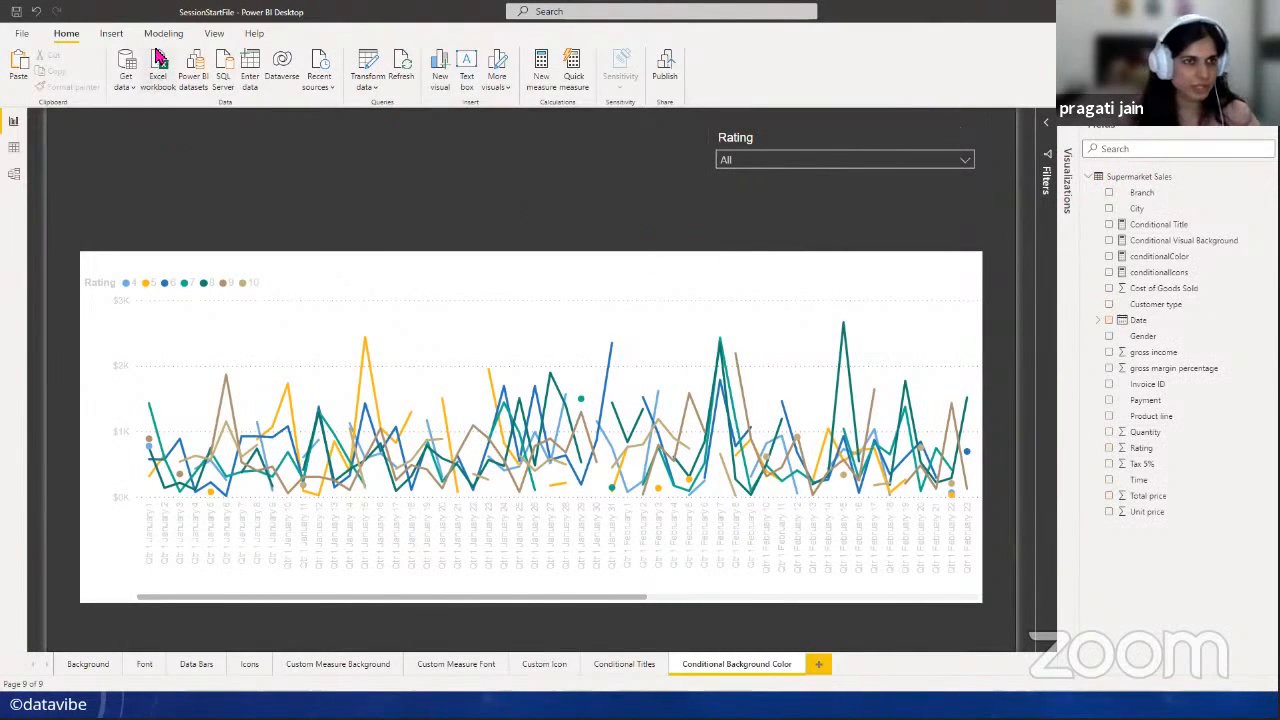
pyautogui.click(214, 33)
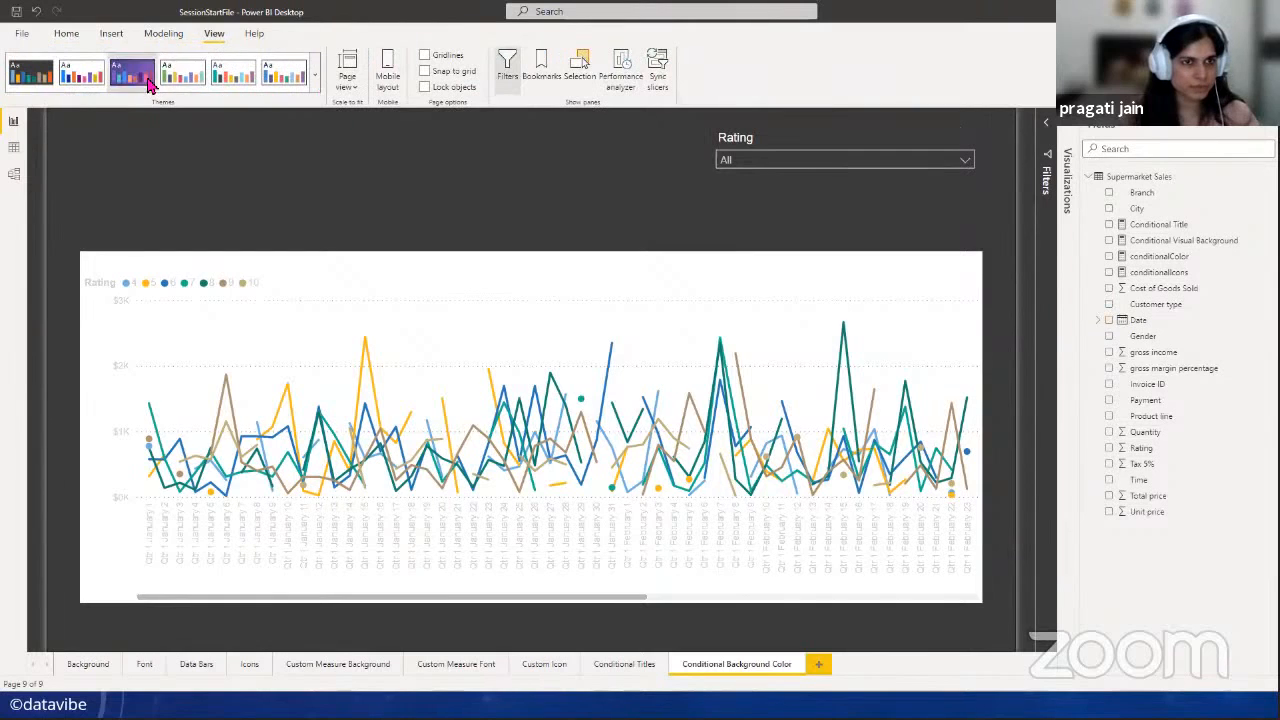
pyautogui.click(183, 78)
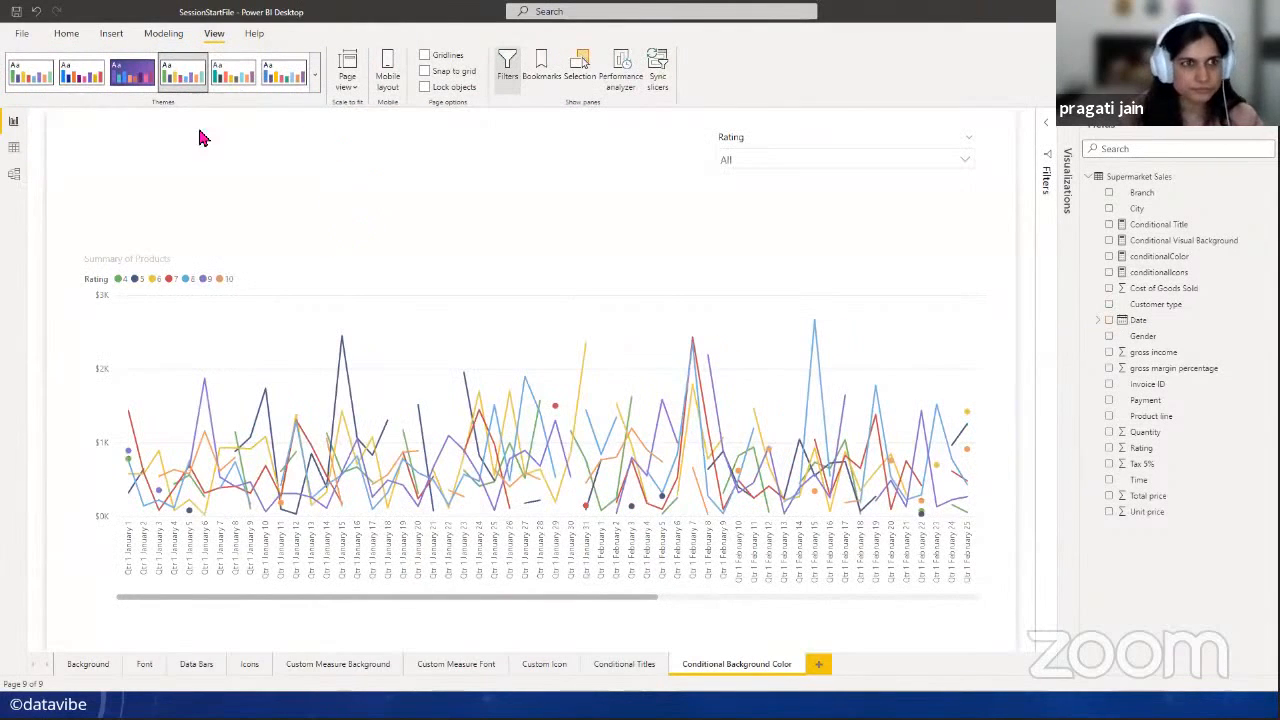
pyautogui.click(375, 262)
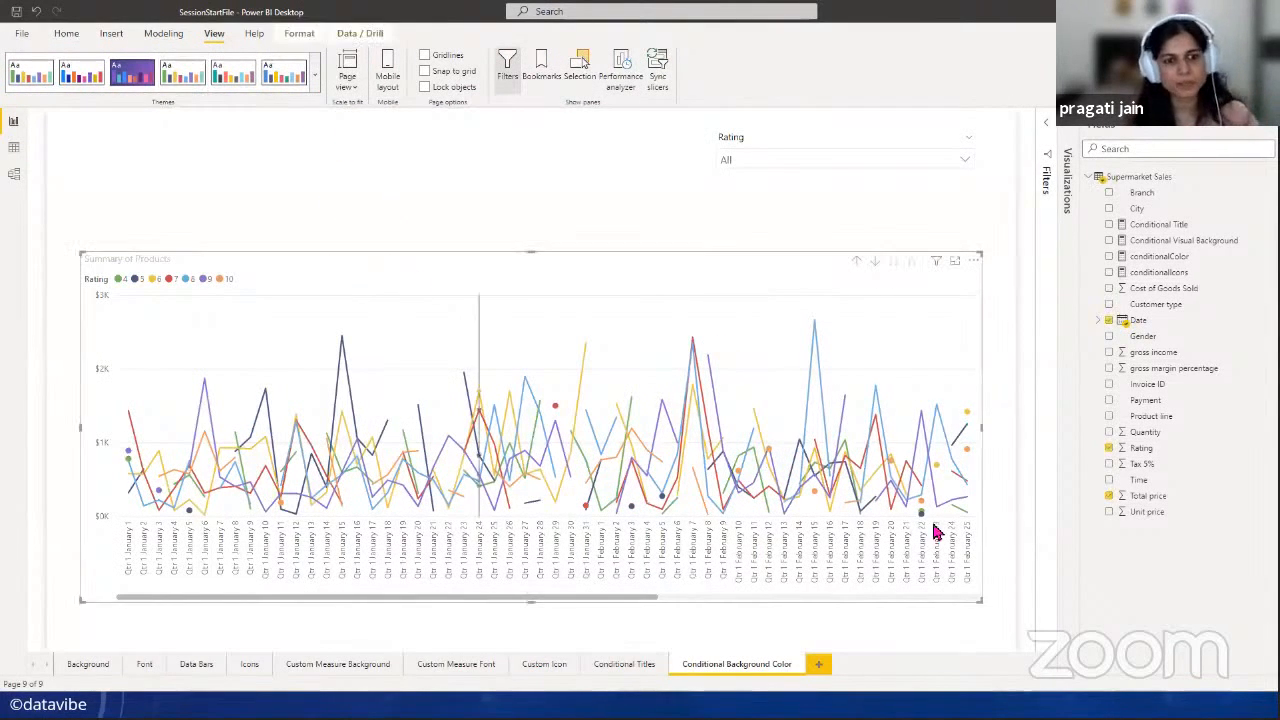
pyautogui.click(1250, 135)
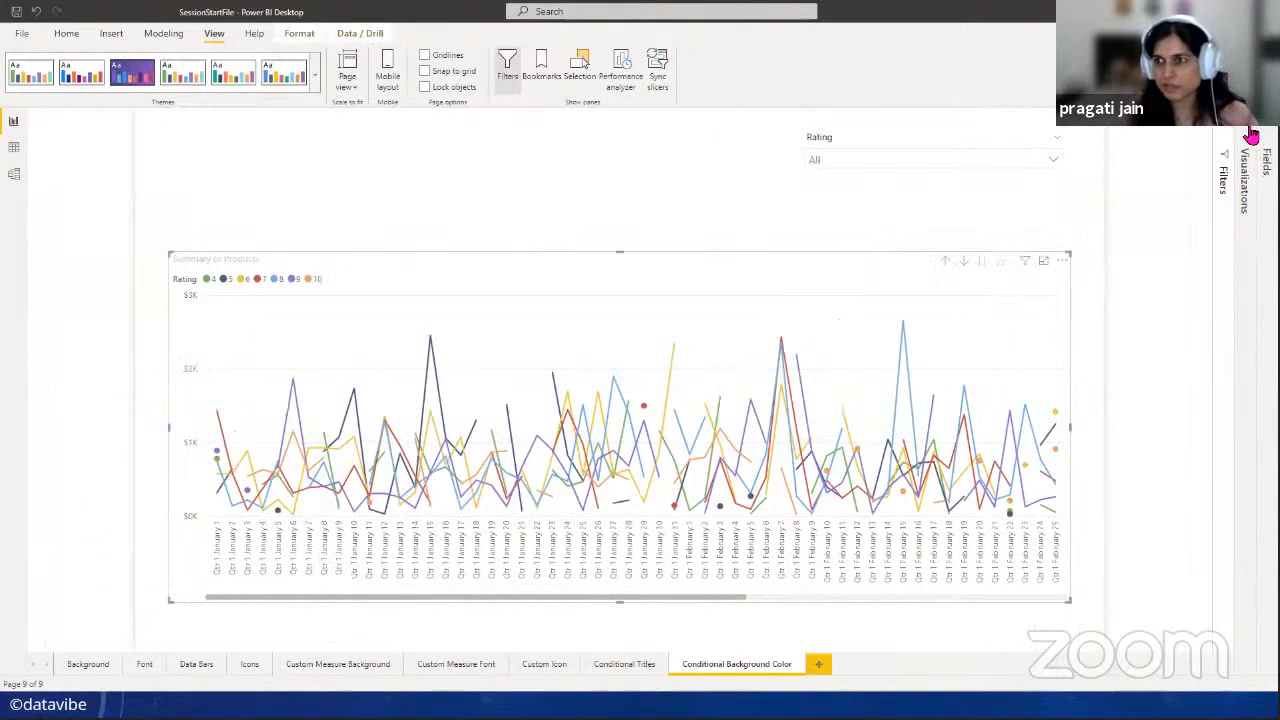
pyautogui.click(1247, 136)
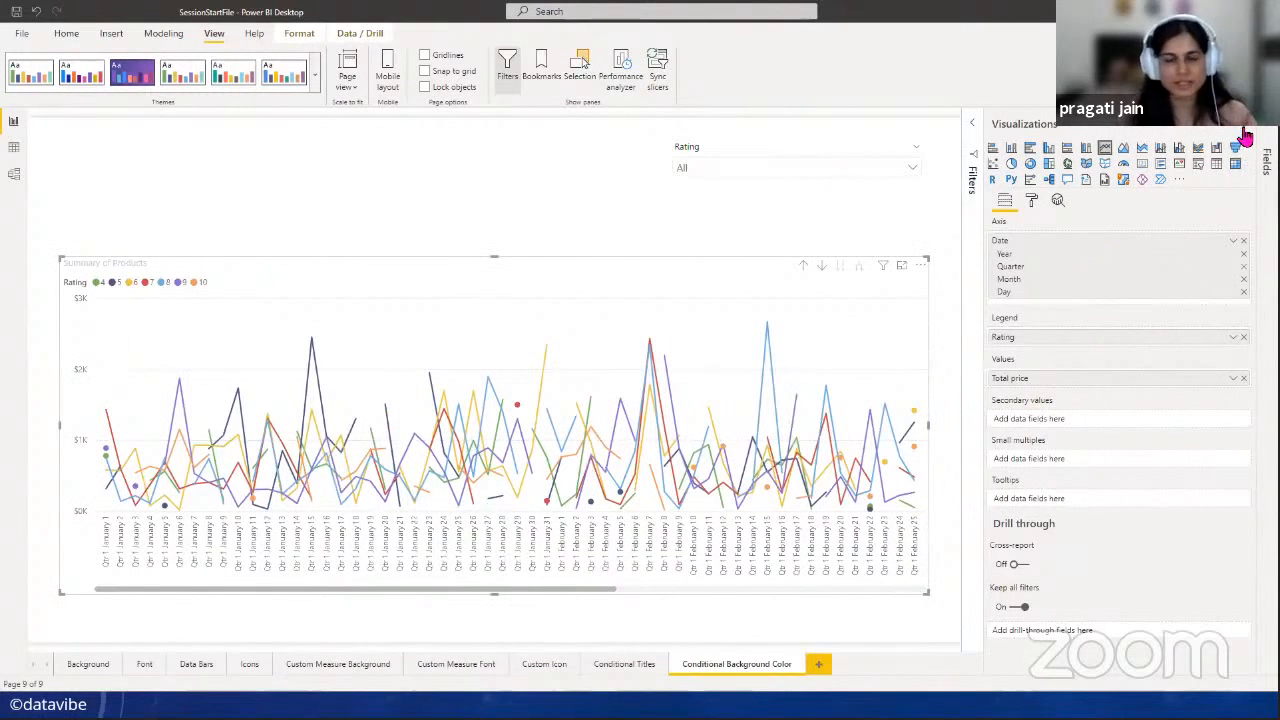
pyautogui.click(731, 197)
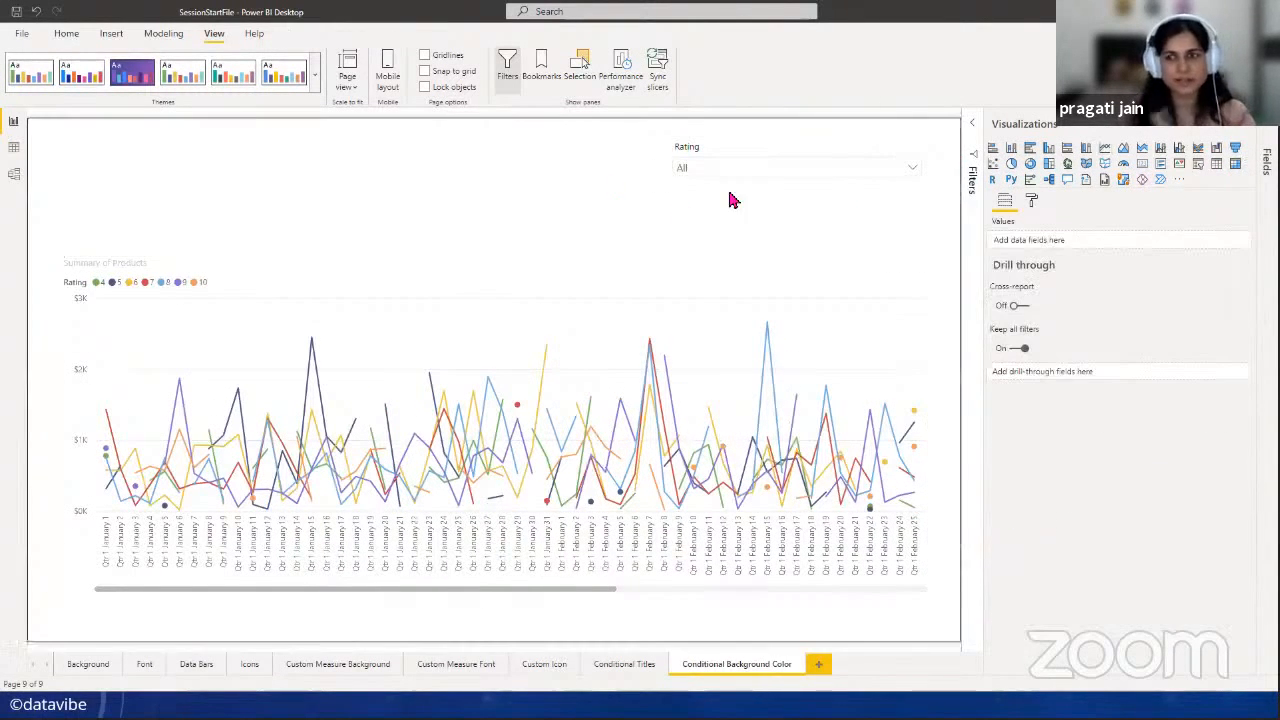
# - Filter the line chart to ratings 4 and 5 with the Rating slicer
pyautogui.click(1245, 130)
pyautogui.click(1056, 166)
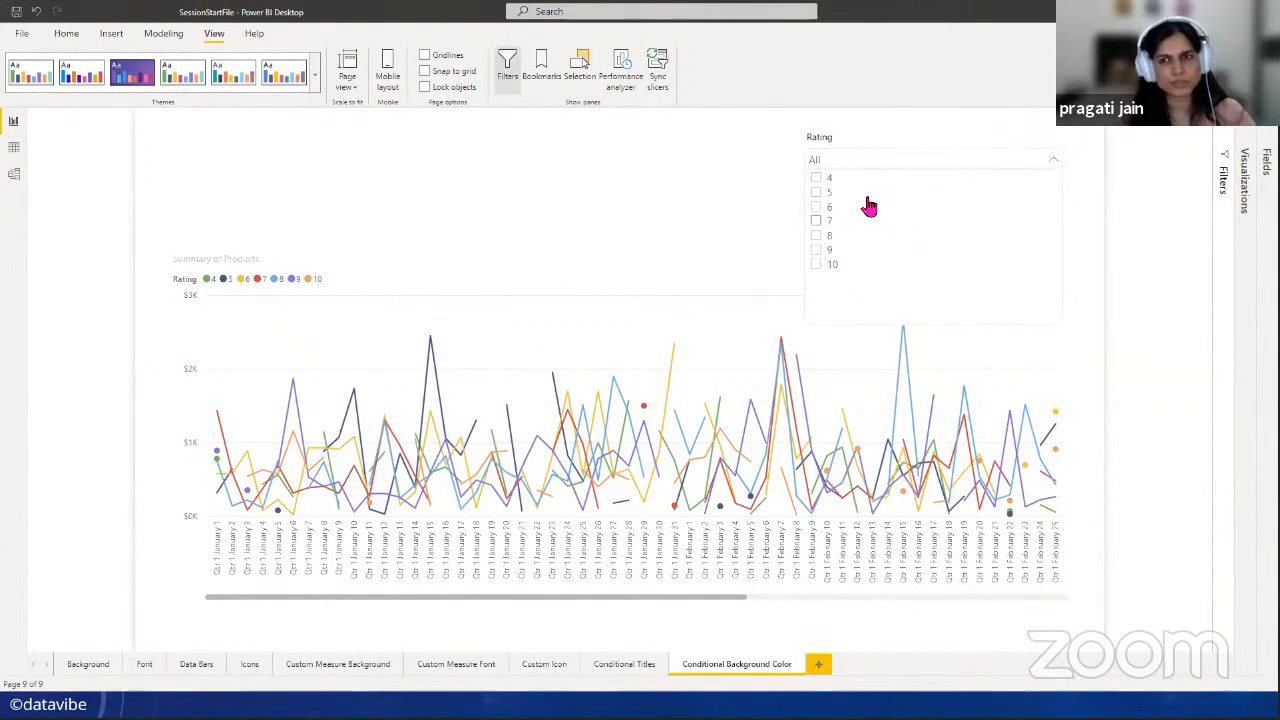
pyautogui.click(817, 180)
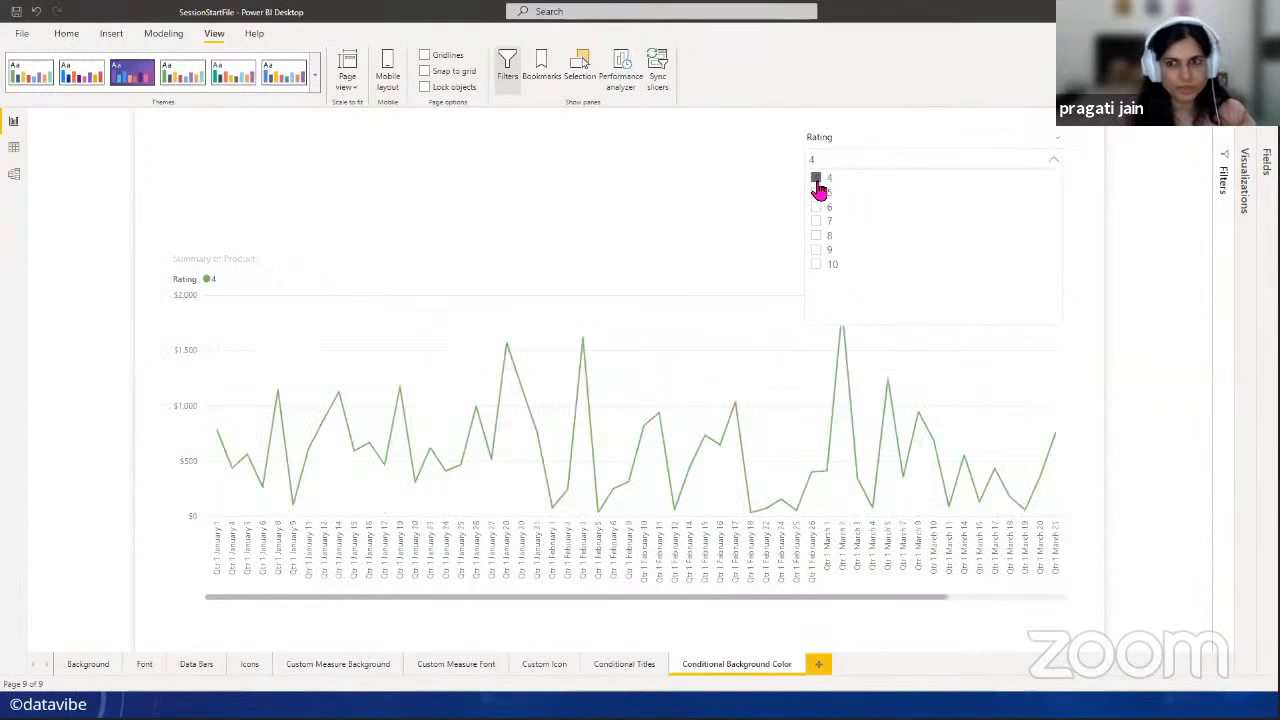
pyautogui.keyDown('ctrl'); pyautogui.click(817, 195); pyautogui.keyUp('ctrl')
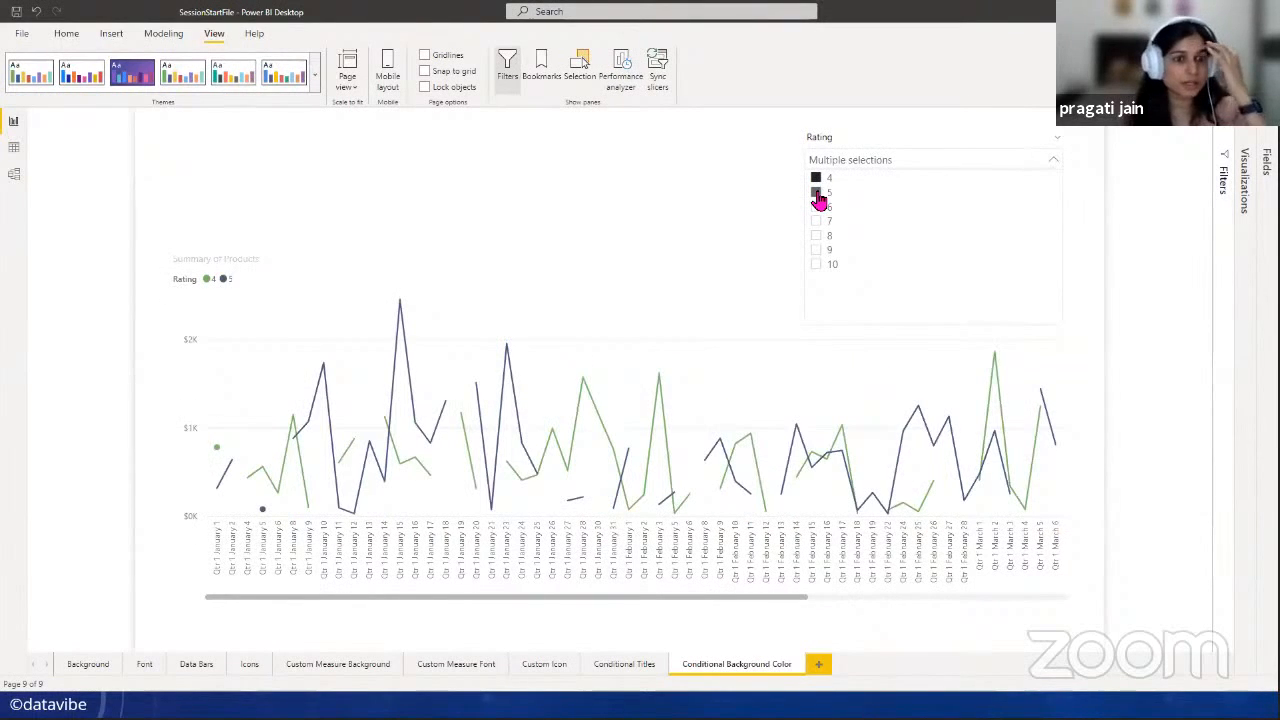
pyautogui.click(757, 218)
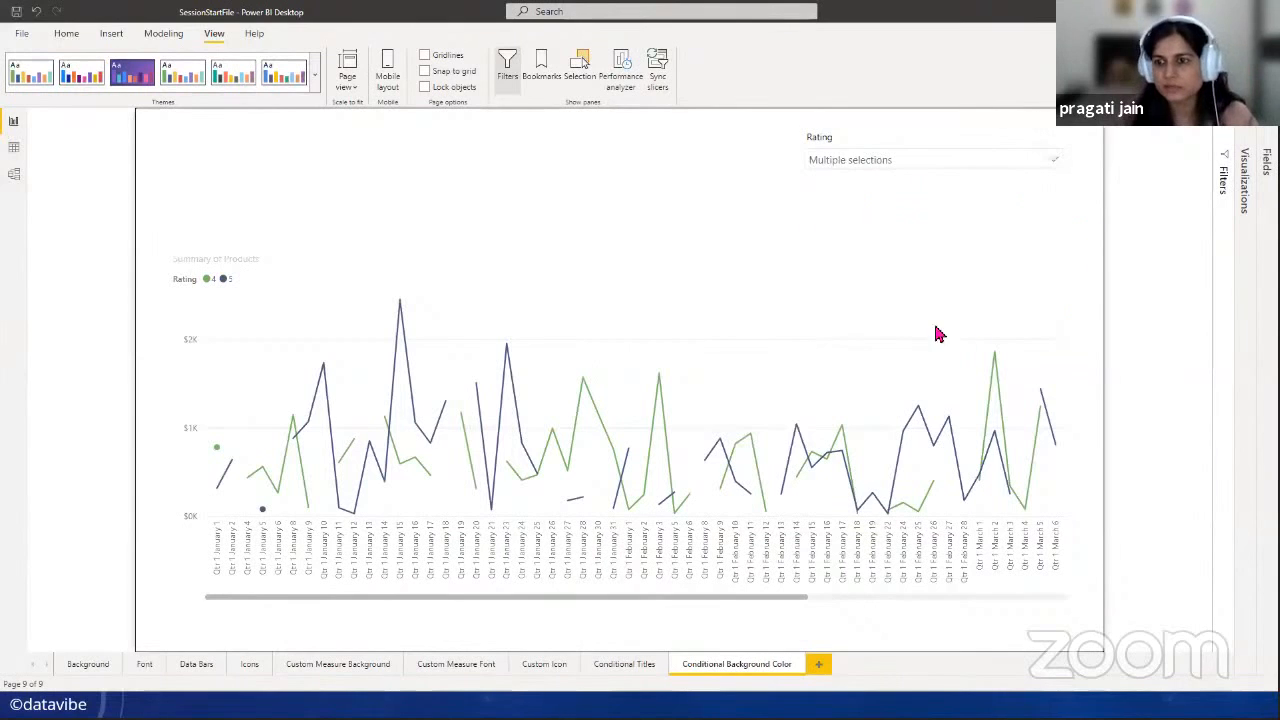
# - Apply the dark theme with the dark gray page background to the report again
pyautogui.click(729, 276)
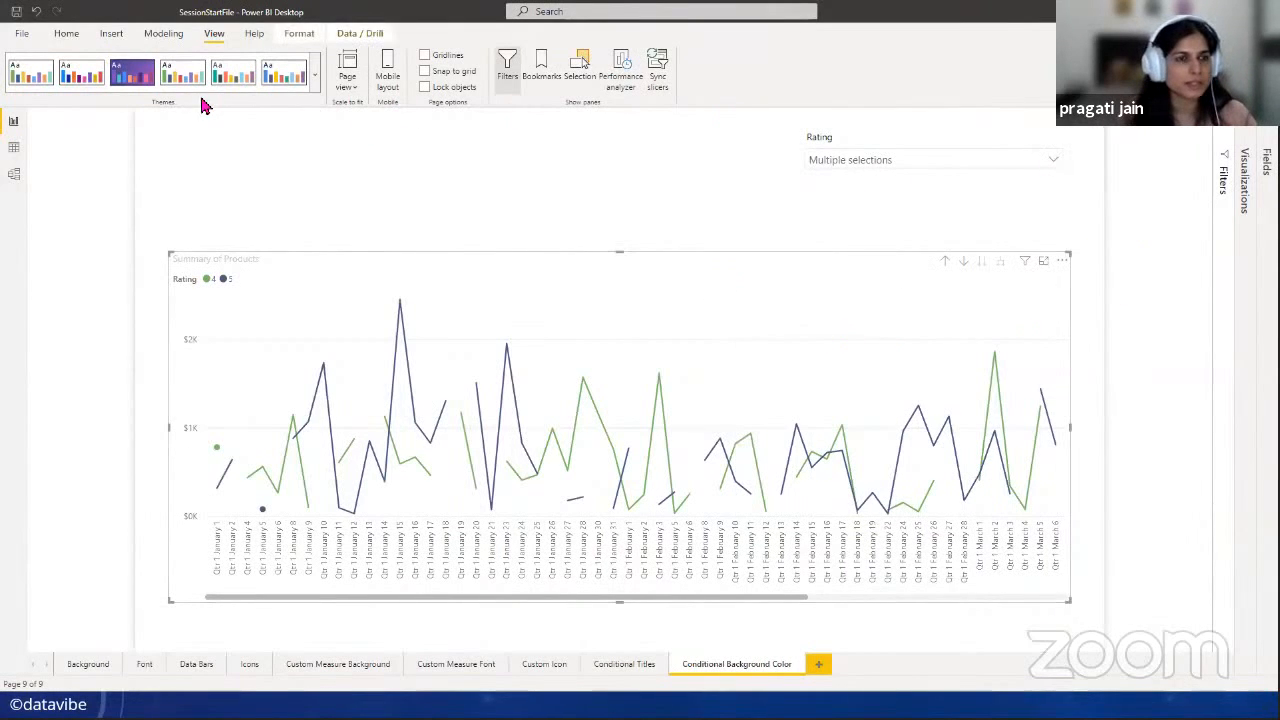
pyautogui.click(314, 76)
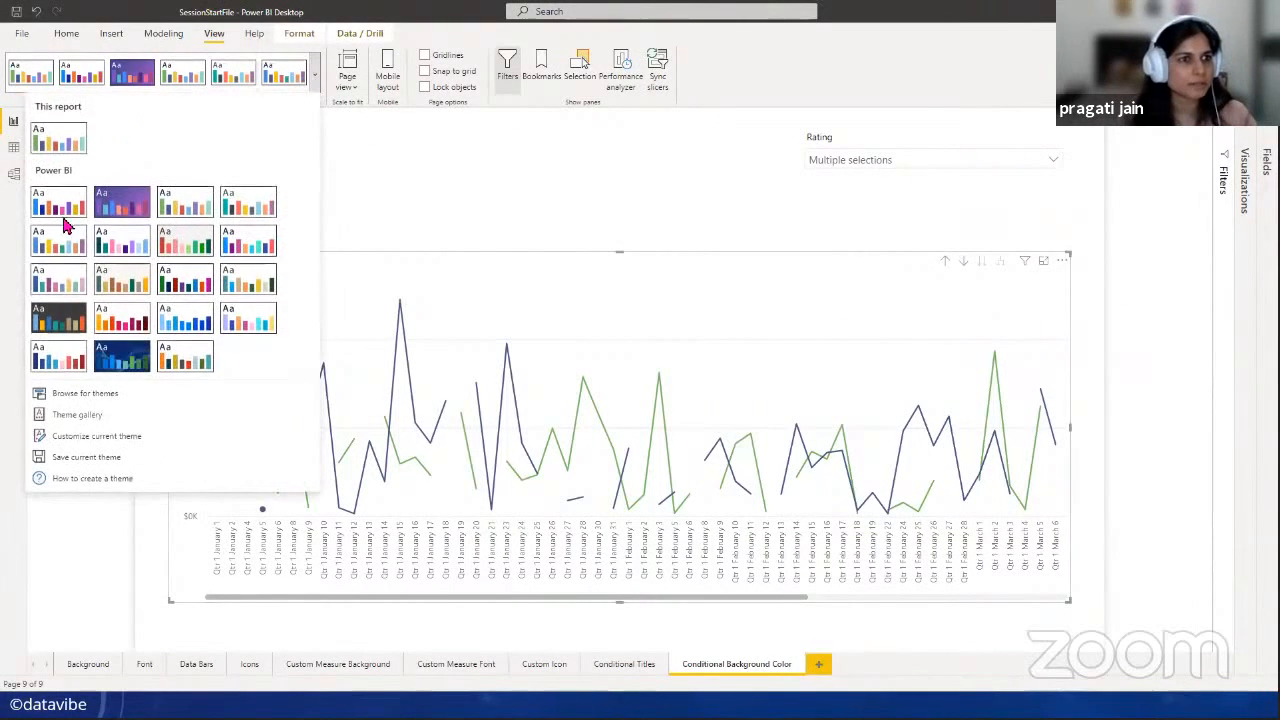
pyautogui.click(52, 330)
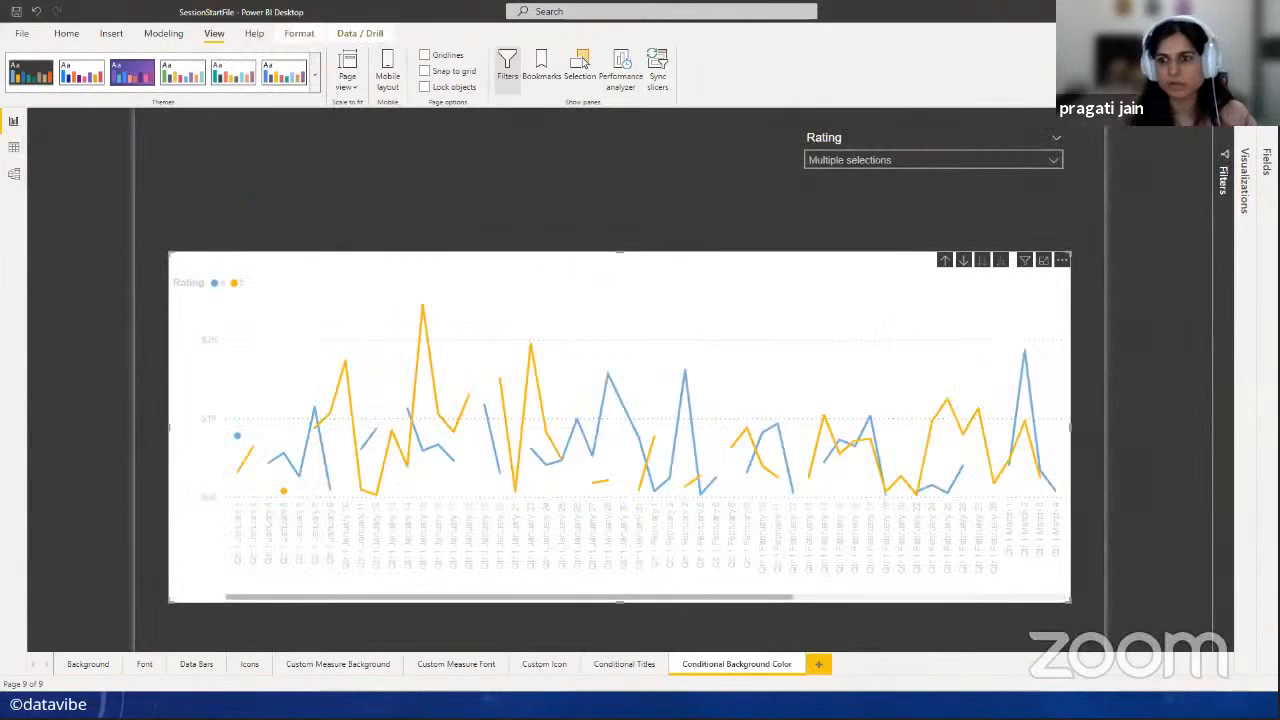
# - Review the line chart's background color rule, checking its format style and the field it is based on
pyautogui.click(1256, 134)
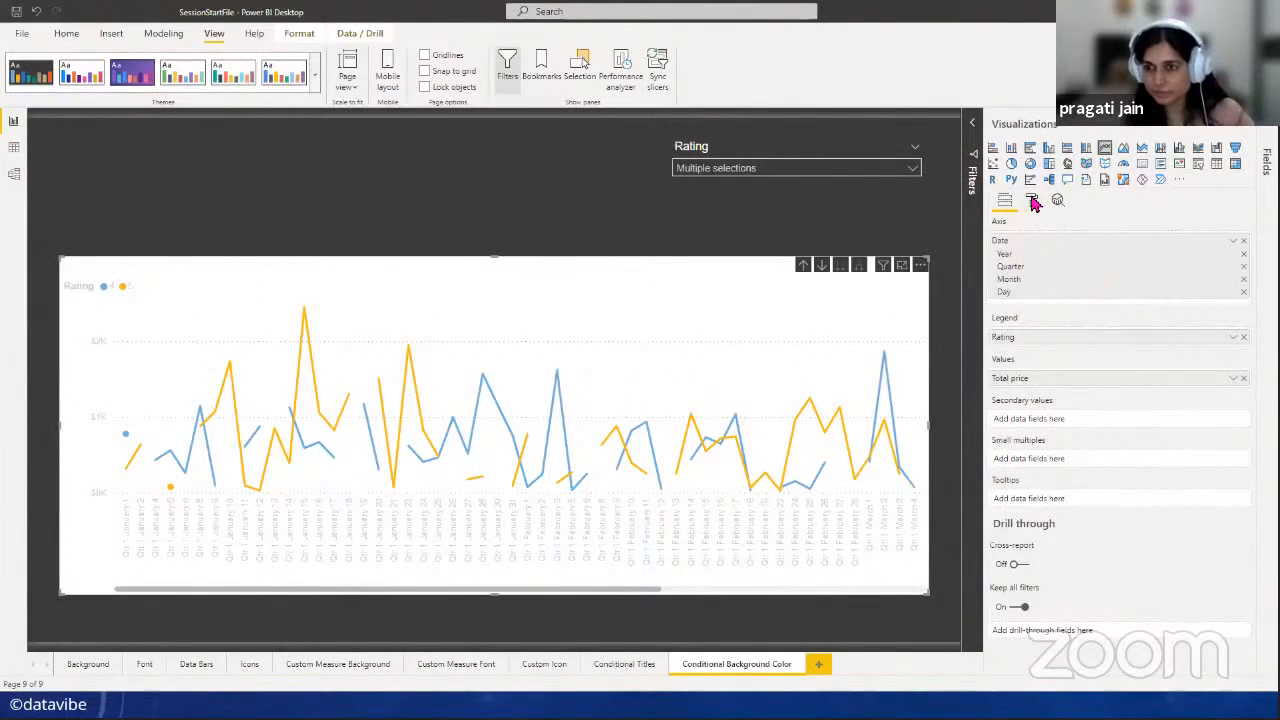
pyautogui.click(1032, 520)
pyautogui.scroll(-1, 1150, 580)
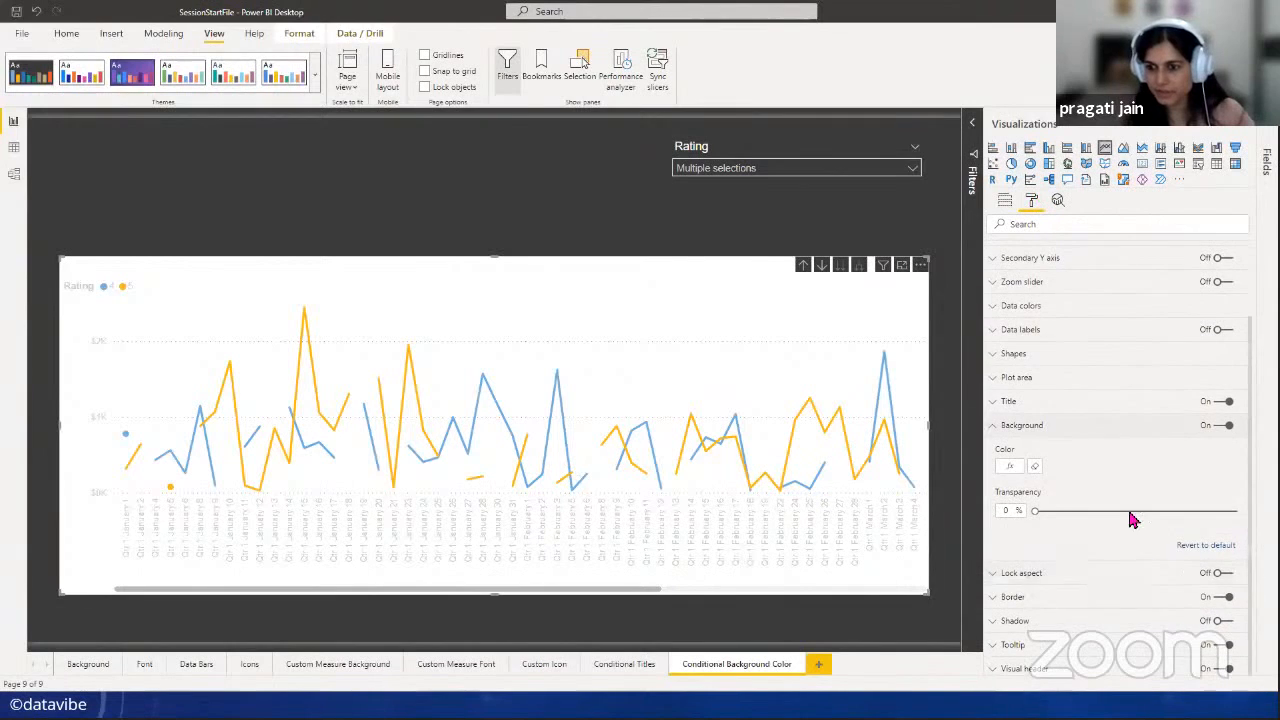
pyautogui.click(1012, 468)
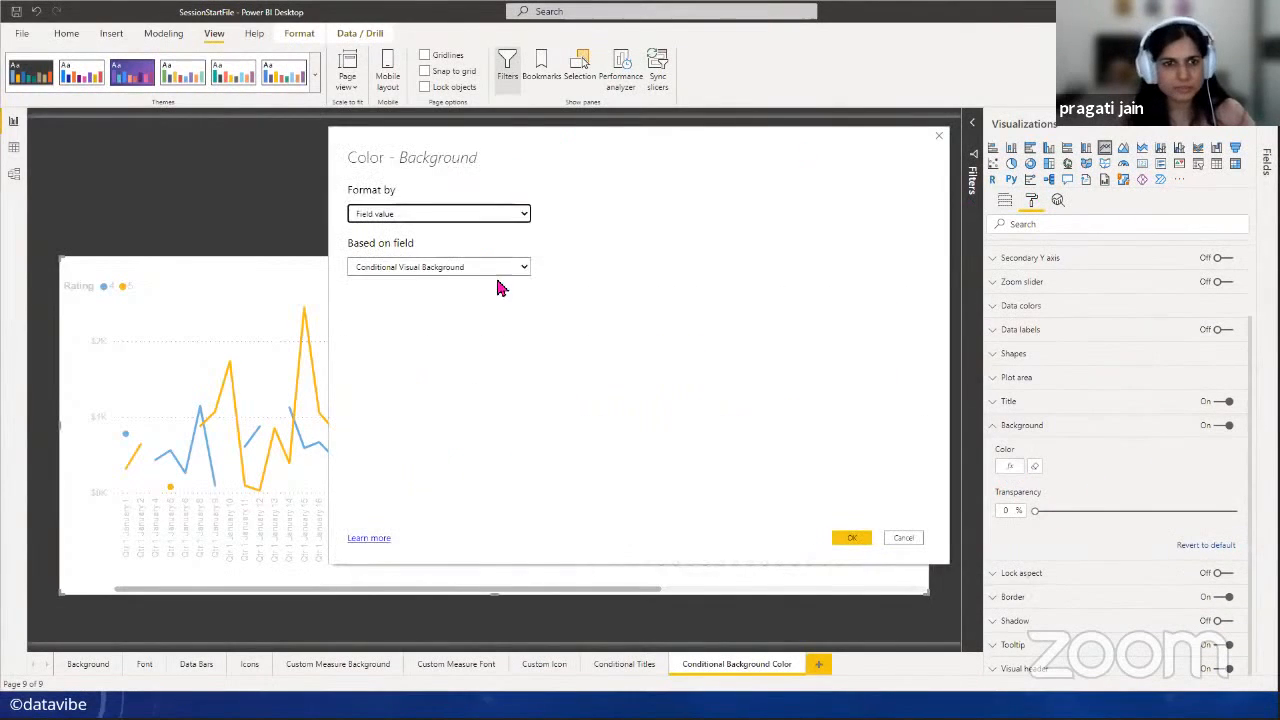
pyautogui.click(526, 269)
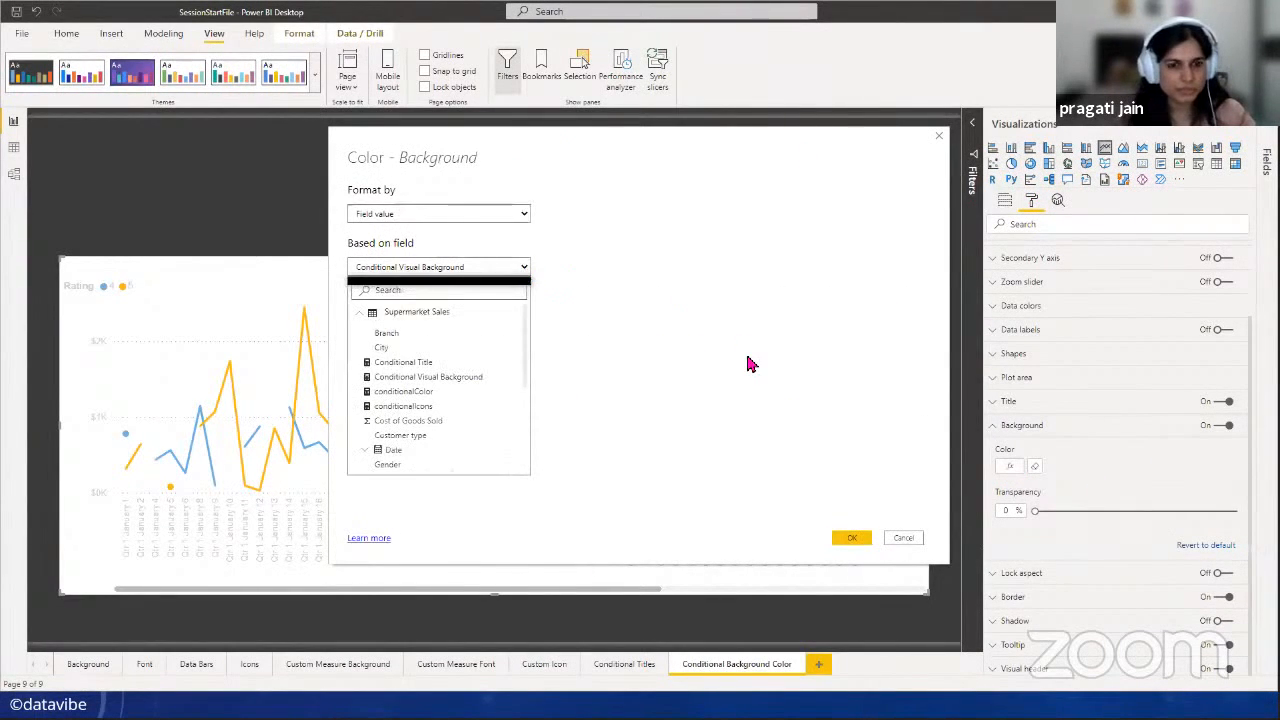
pyautogui.click(851, 537)
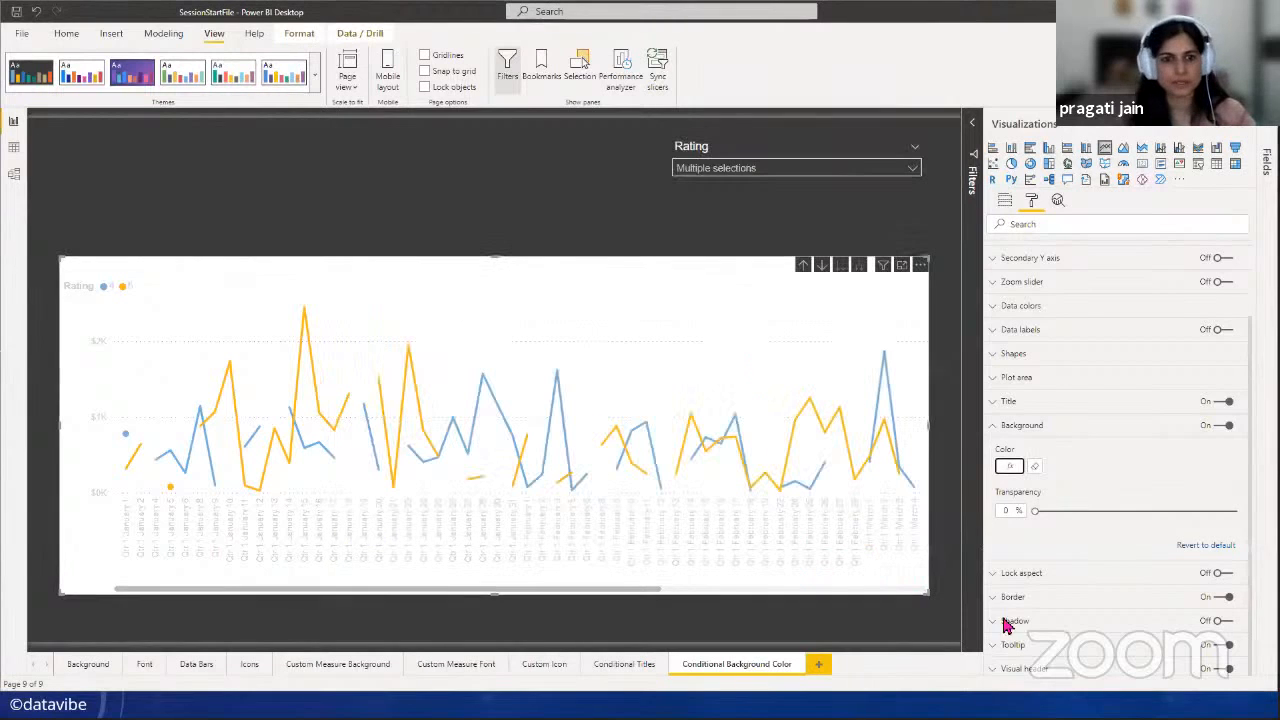
# - Test the chart's background by filtering Rating to 6, to 5 and 6, to 7, to 7 and 8, and finally to 8 alone
pyautogui.click(297, 197)
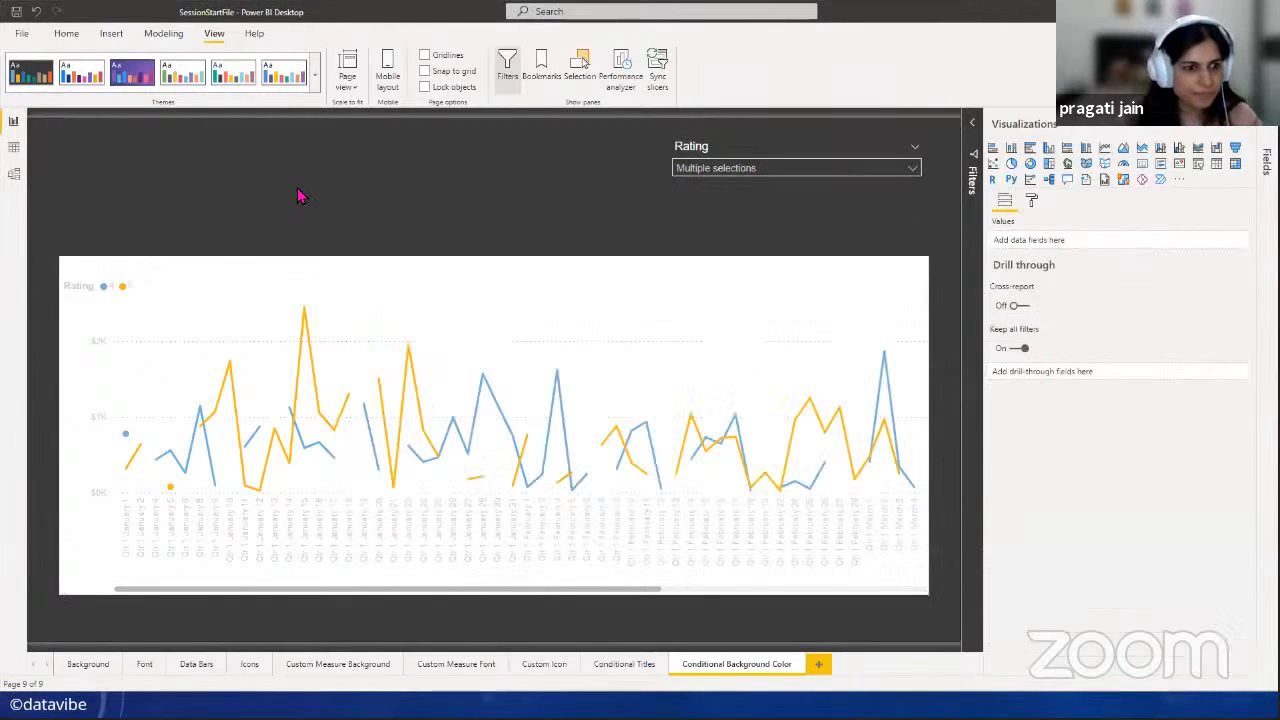
pyautogui.click(912, 168)
pyautogui.click(683, 213)
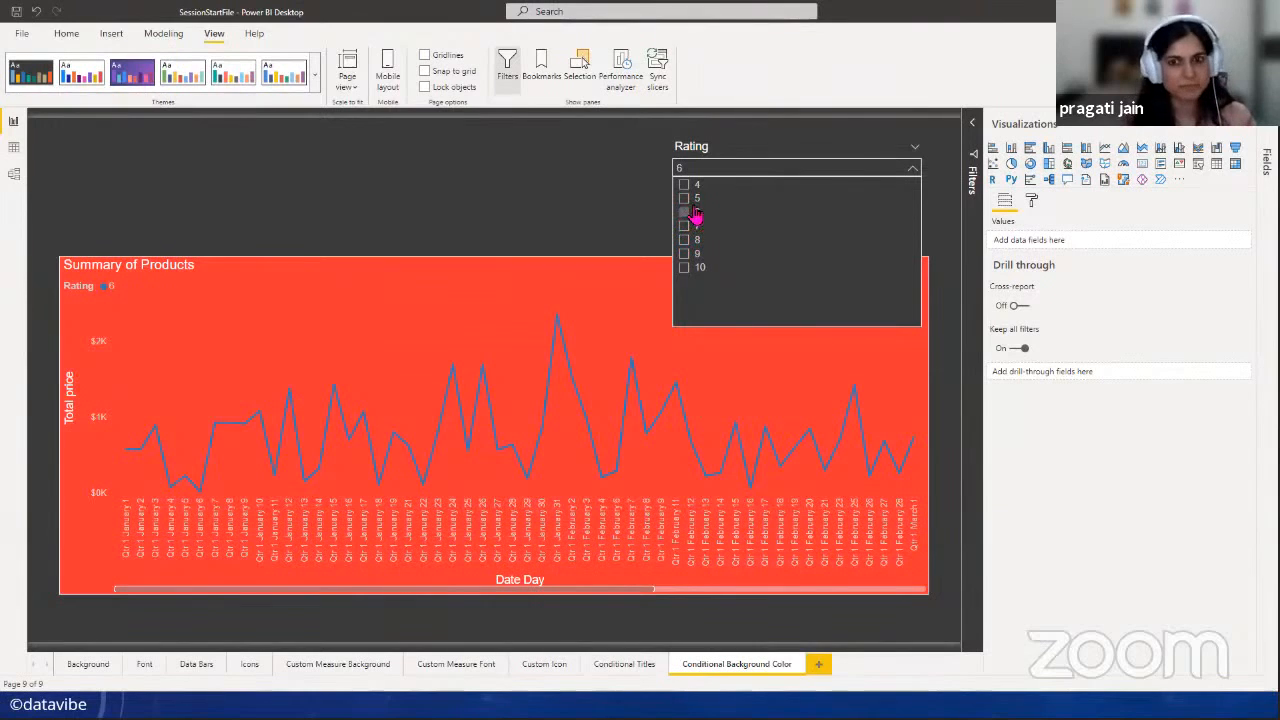
pyautogui.keyDown('ctrl'); pyautogui.click(688, 198); pyautogui.keyUp('ctrl')
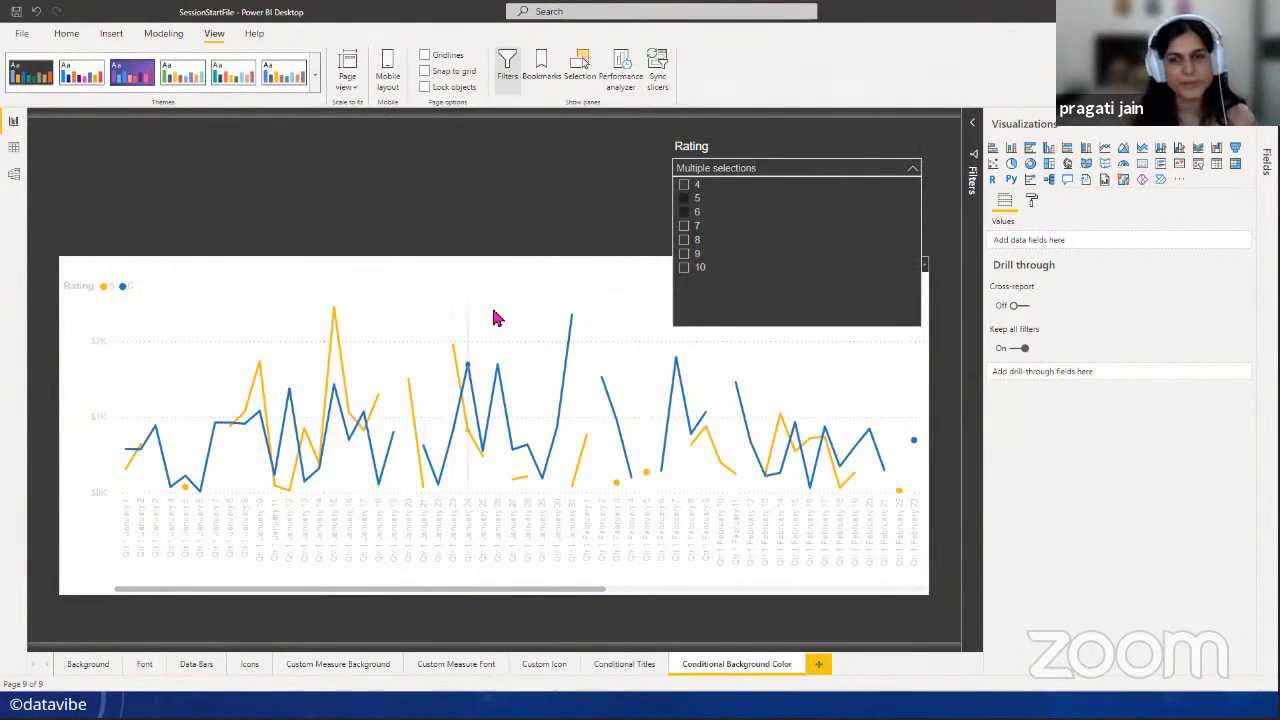
pyautogui.click(688, 228)
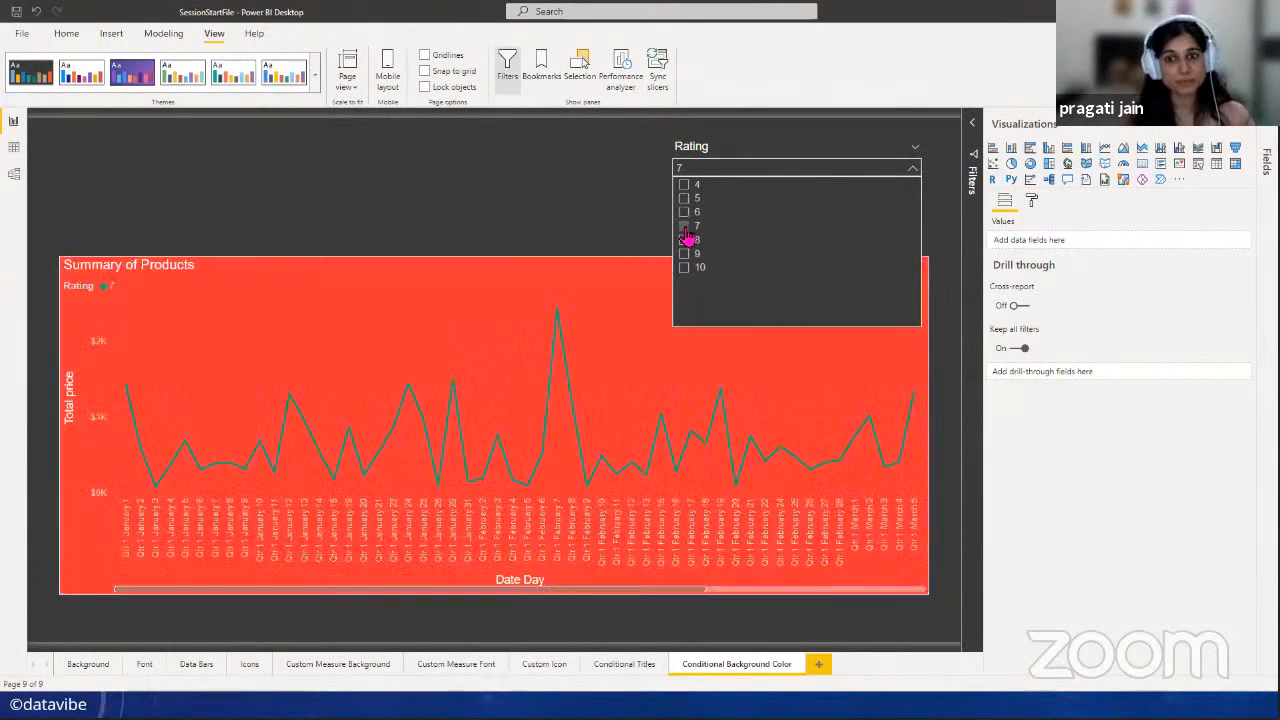
pyautogui.keyDown('ctrl'); pyautogui.click(687, 241); pyautogui.keyUp('ctrl')
pyautogui.click(686, 230)
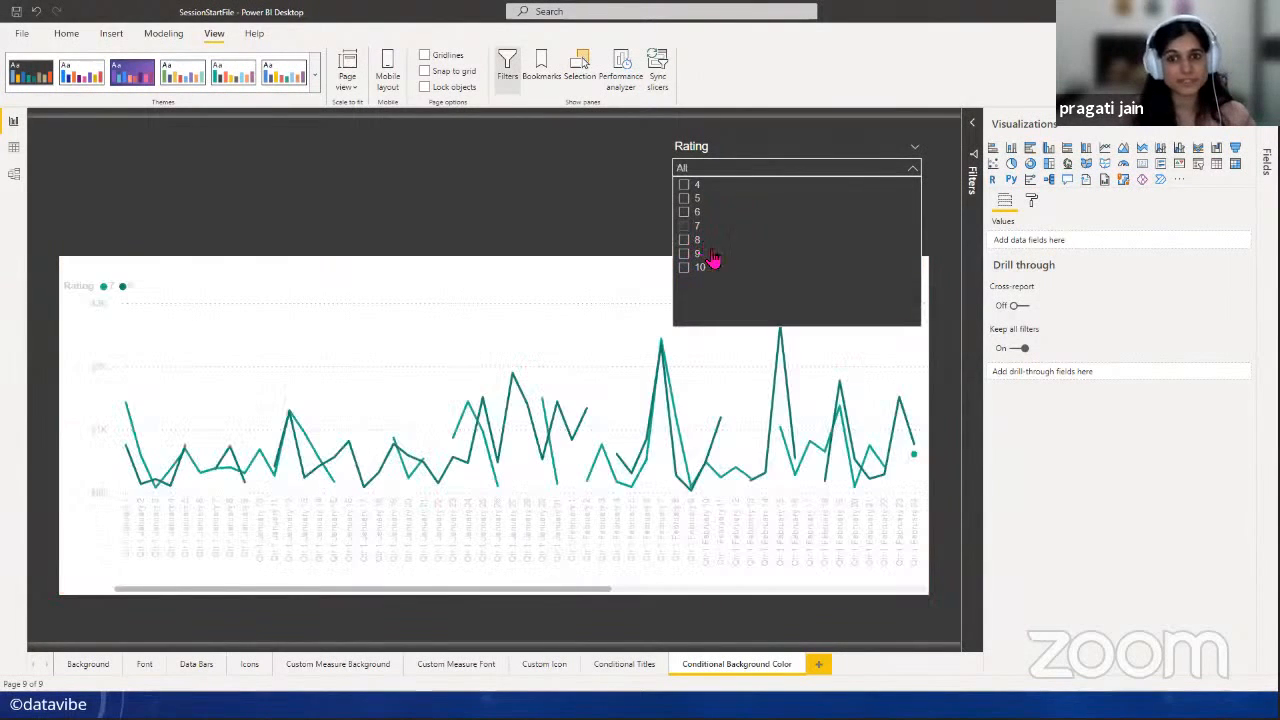
pyautogui.click(688, 241)
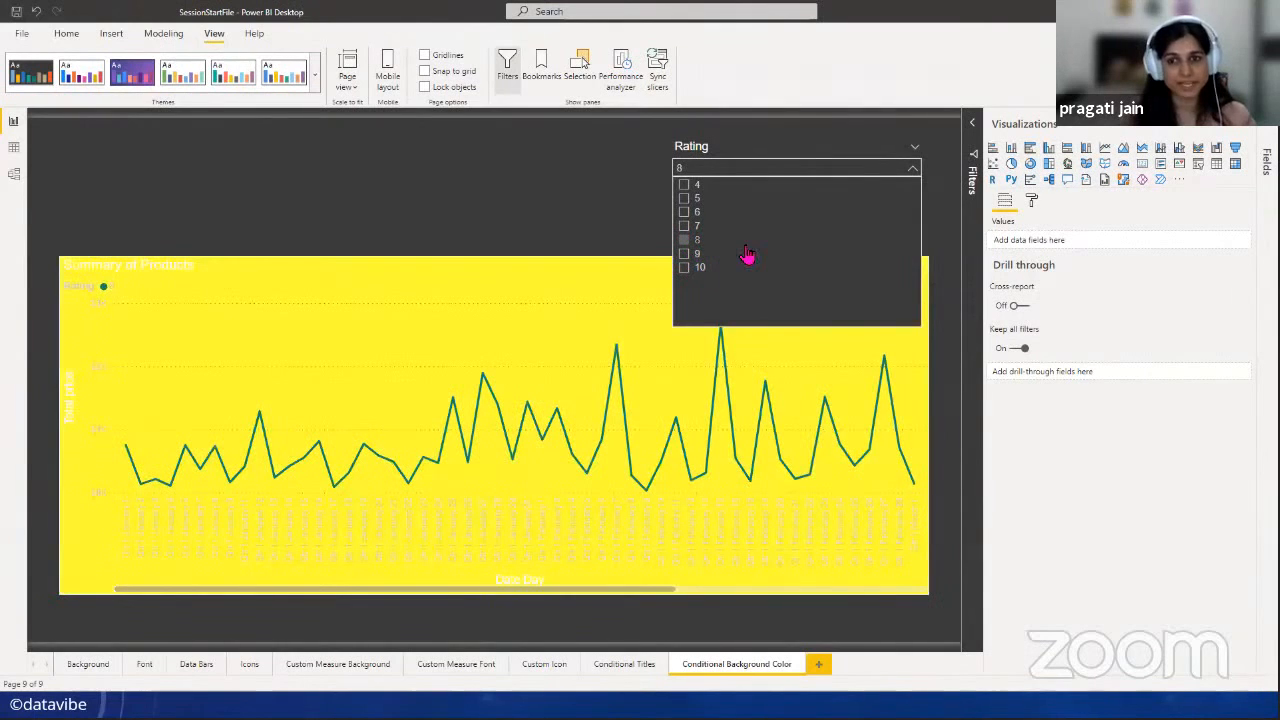
# - Open the Conditional Visual Background measure and compare its rating conditions and hex color codes with the chart's background
pyautogui.click(1266, 160)
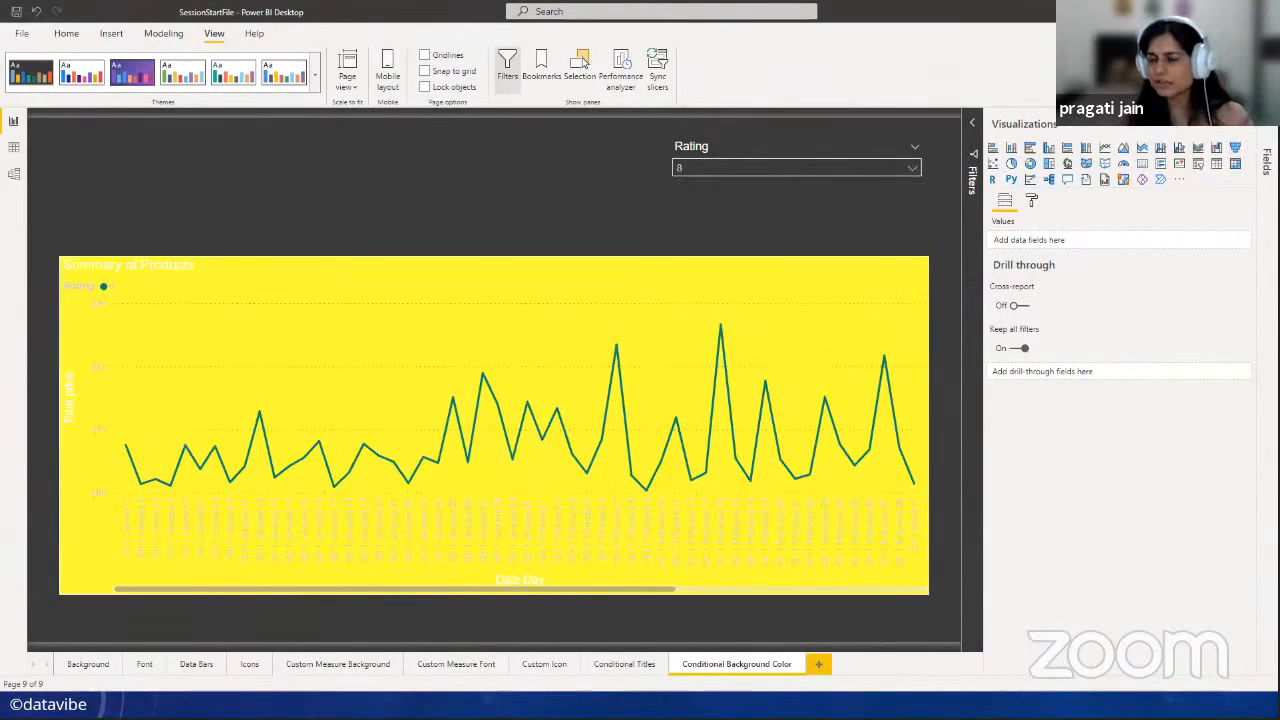
pyautogui.click(1120, 186)
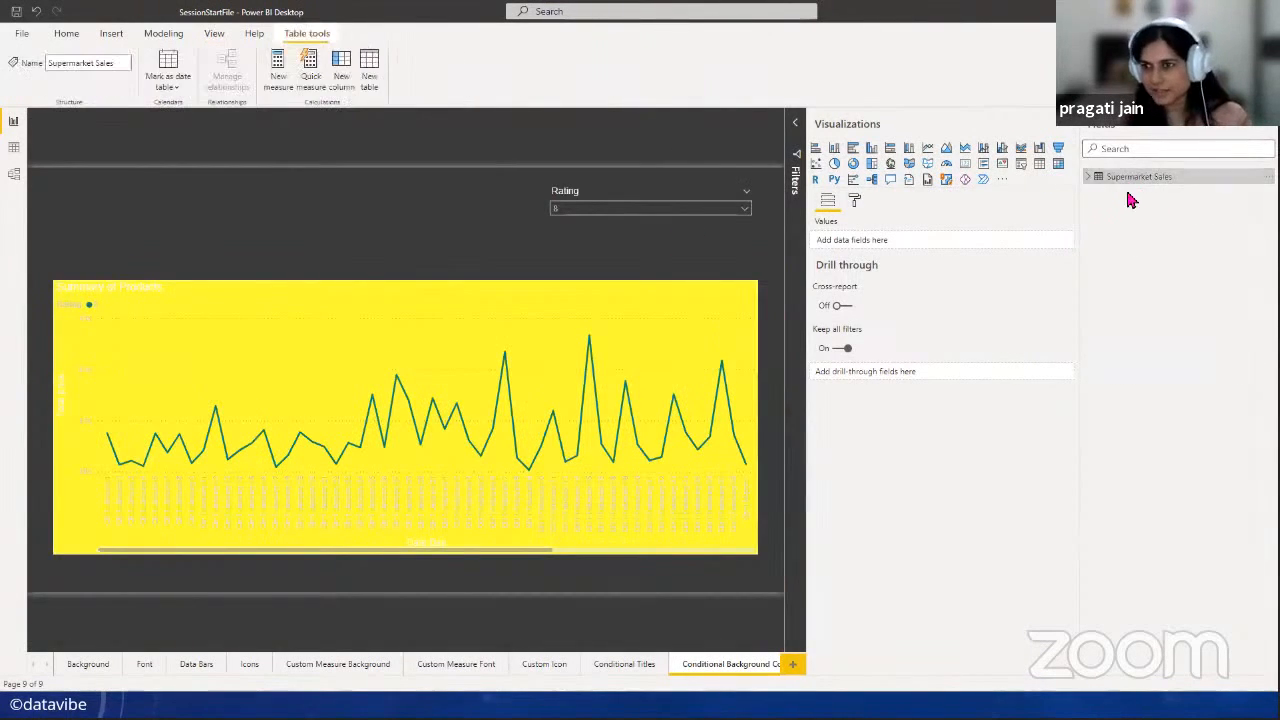
pyautogui.click(1088, 177)
pyautogui.click(1170, 242)
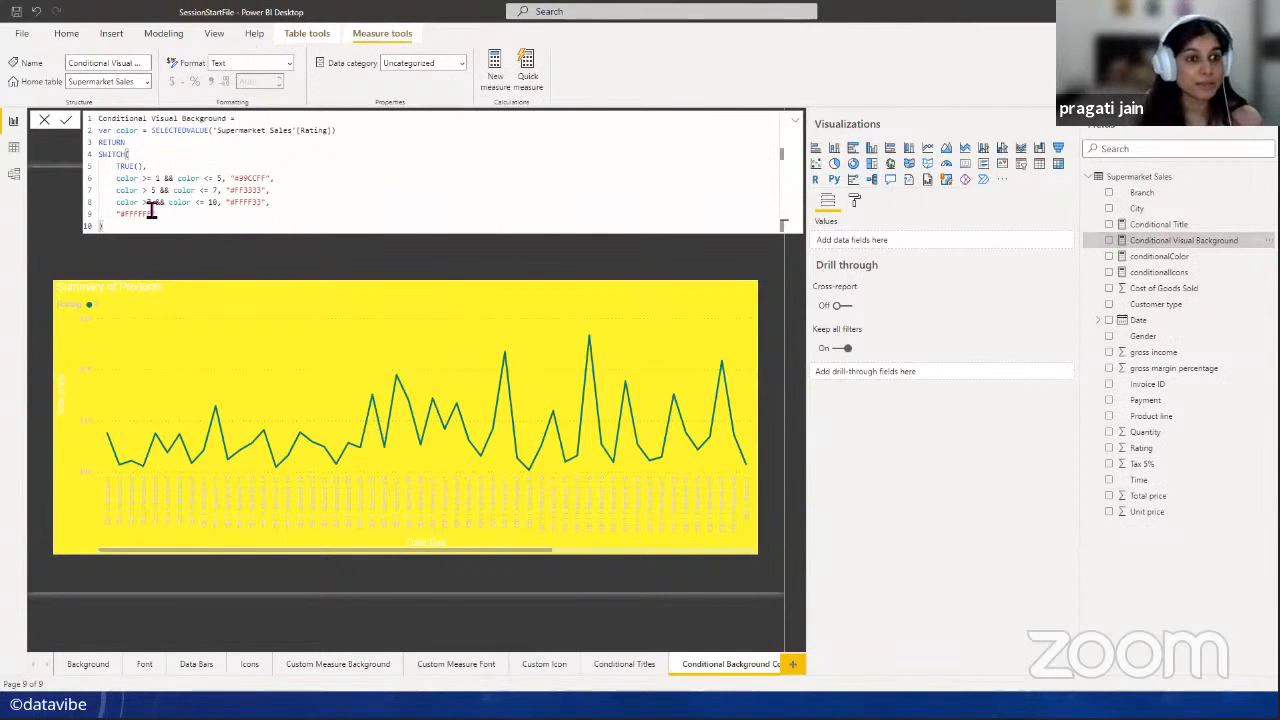
pyautogui.moveTo(157, 203); pyautogui.dragTo(262, 205)
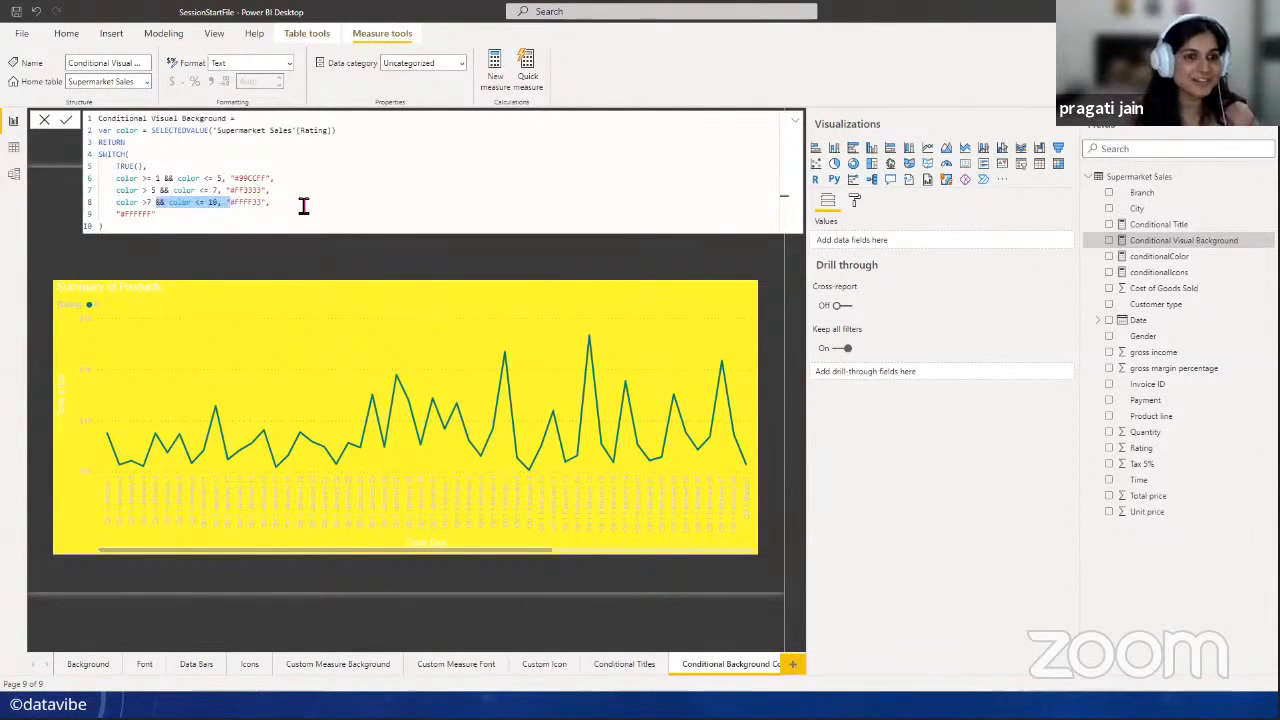
pyautogui.hotkey('ctrl', 'z')
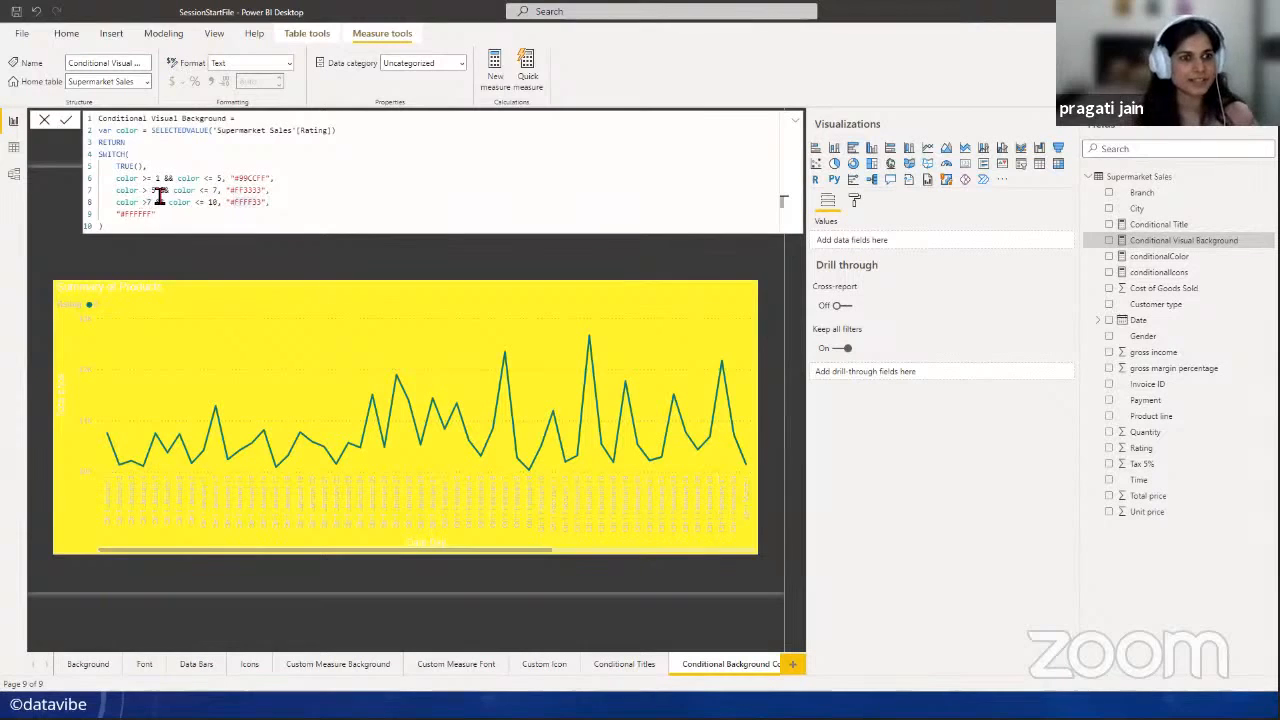
pyautogui.moveTo(232, 193); pyautogui.dragTo(259, 194)
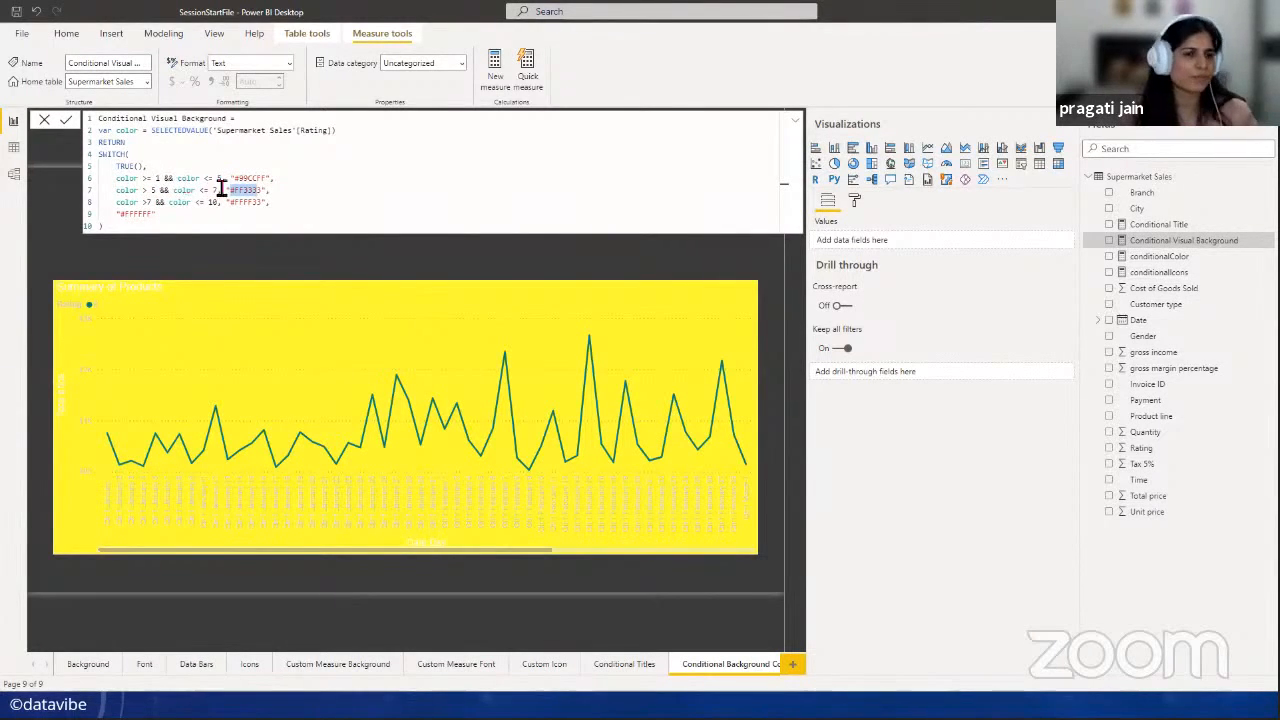
pyautogui.moveTo(236, 178); pyautogui.dragTo(270, 178)
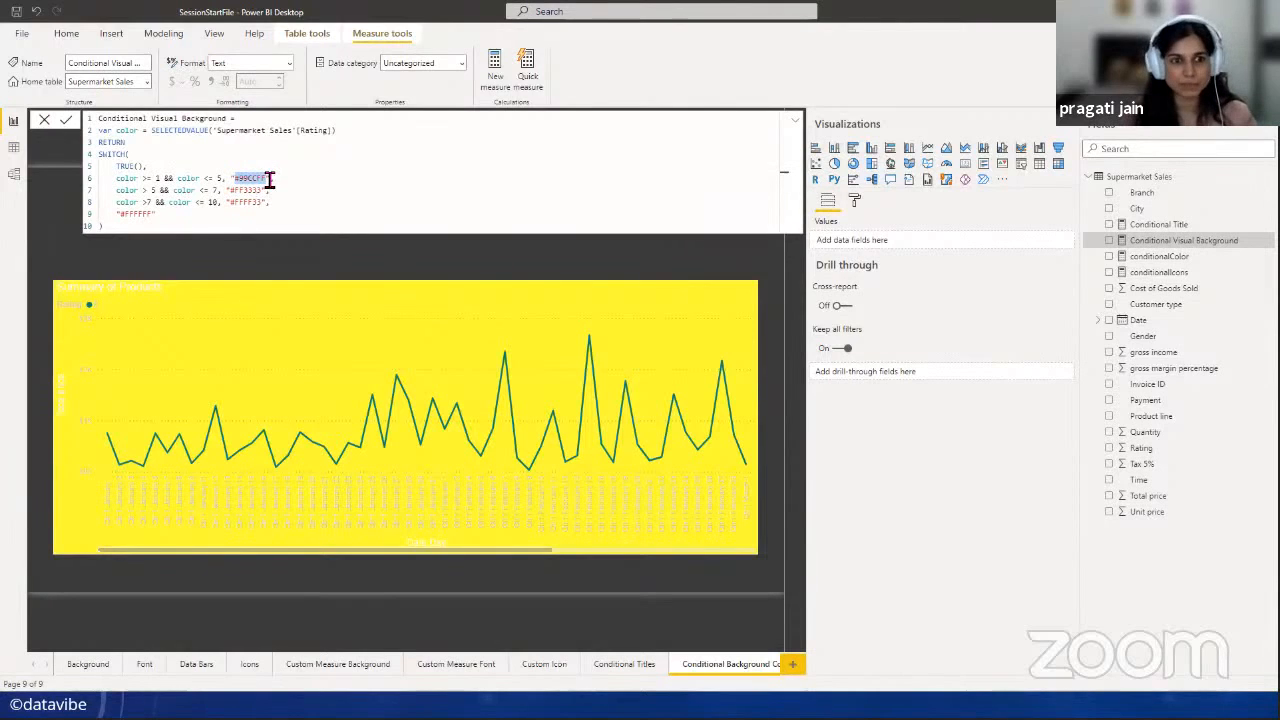
pyautogui.click(155, 256)
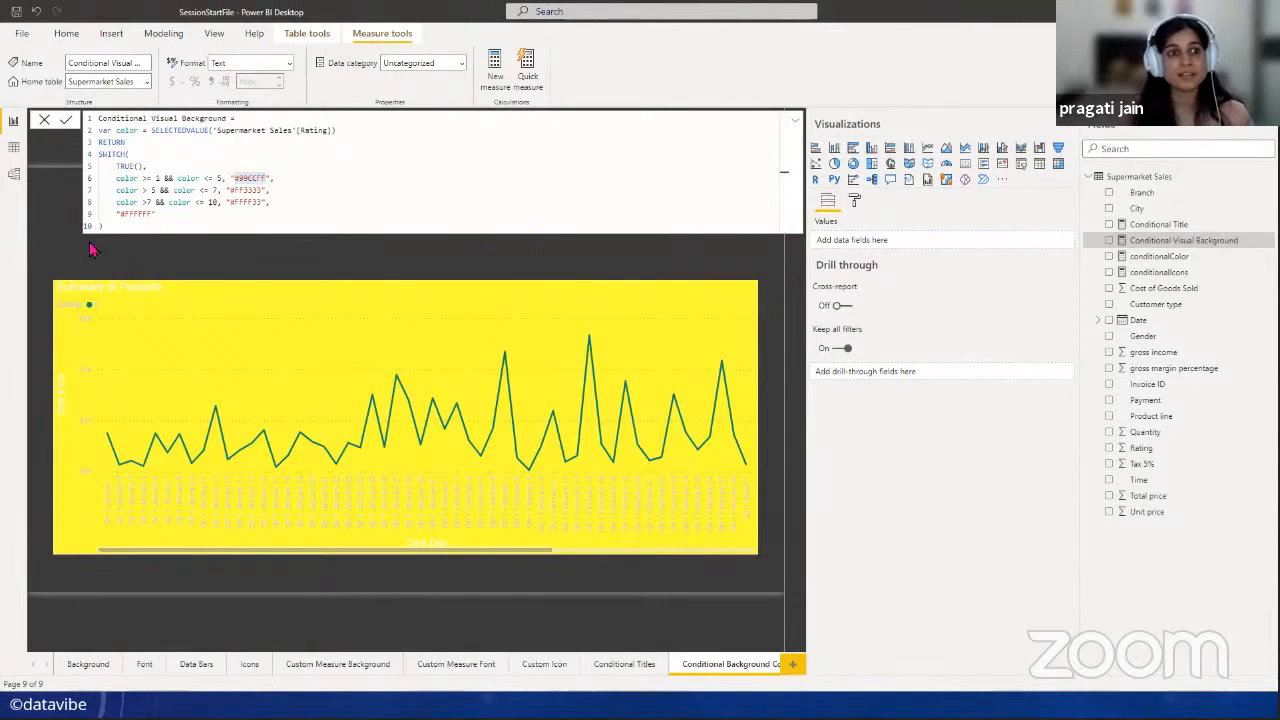
# - Clear the Rating filter and test the chart's background with Rating 10 alone and with Rating 6 alone
pyautogui.click(1152, 288)
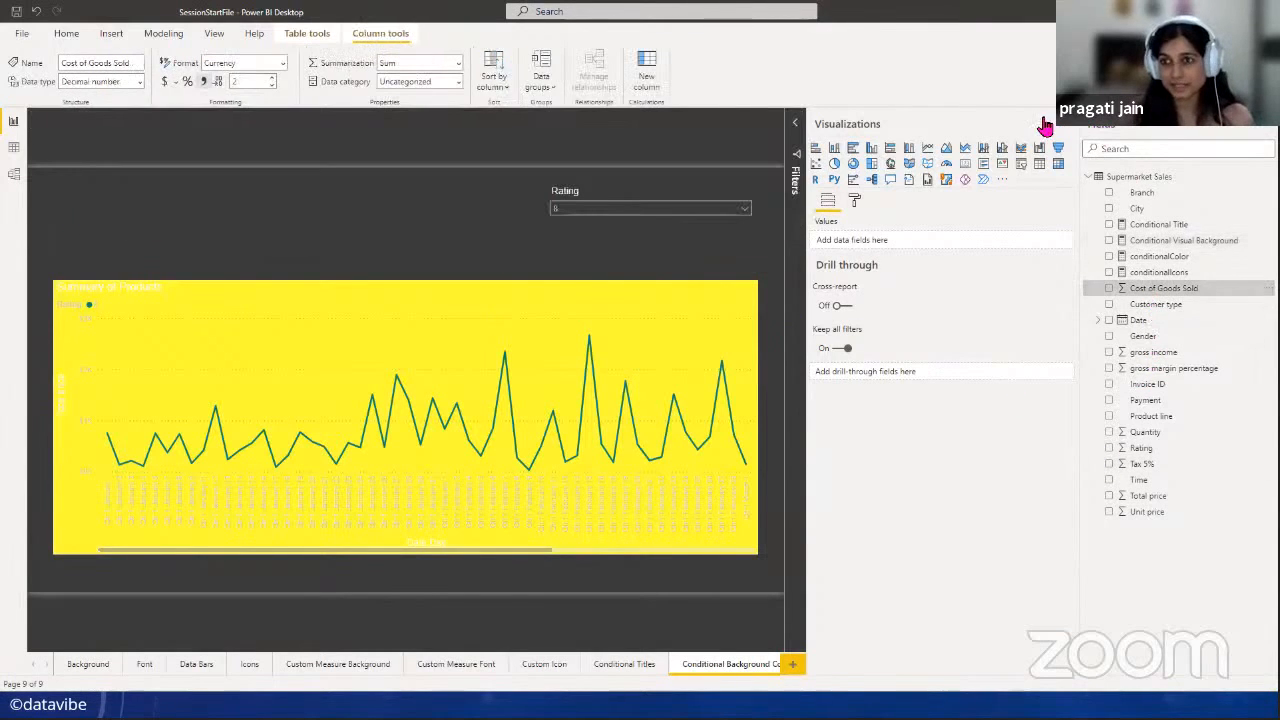
pyautogui.click(735, 195)
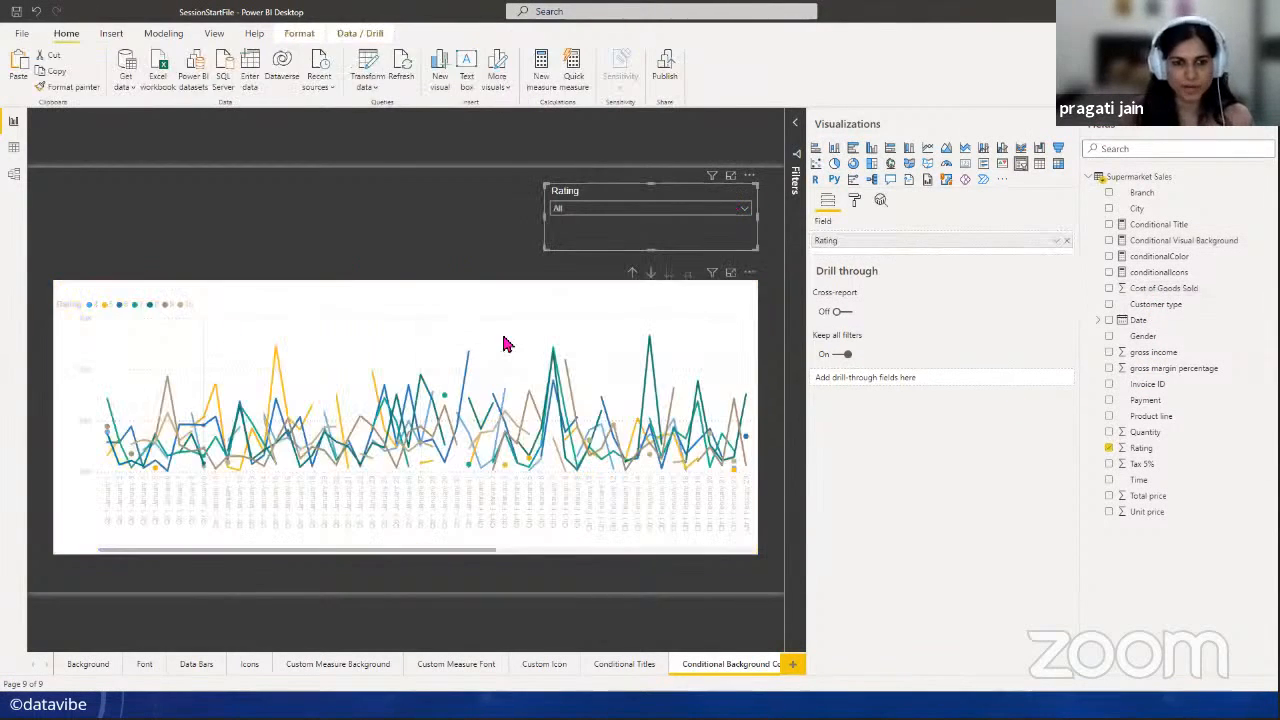
pyautogui.click(745, 208)
pyautogui.click(560, 290)
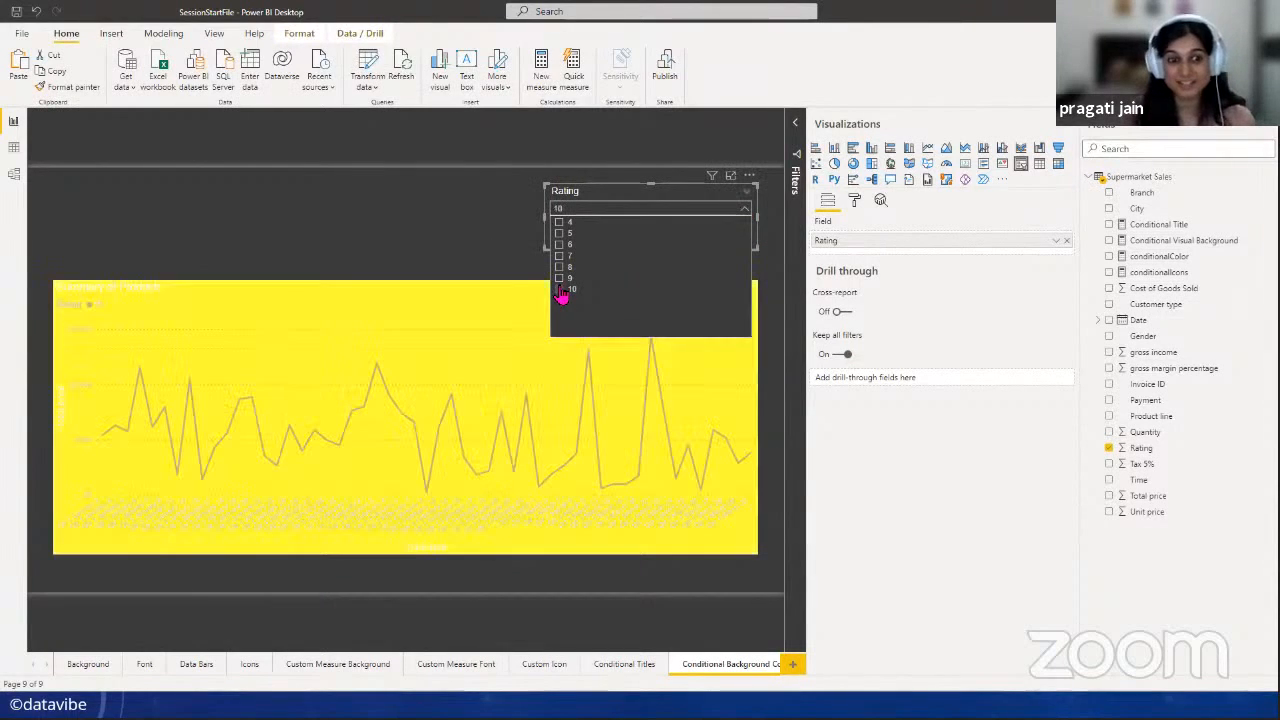
pyautogui.click(561, 245)
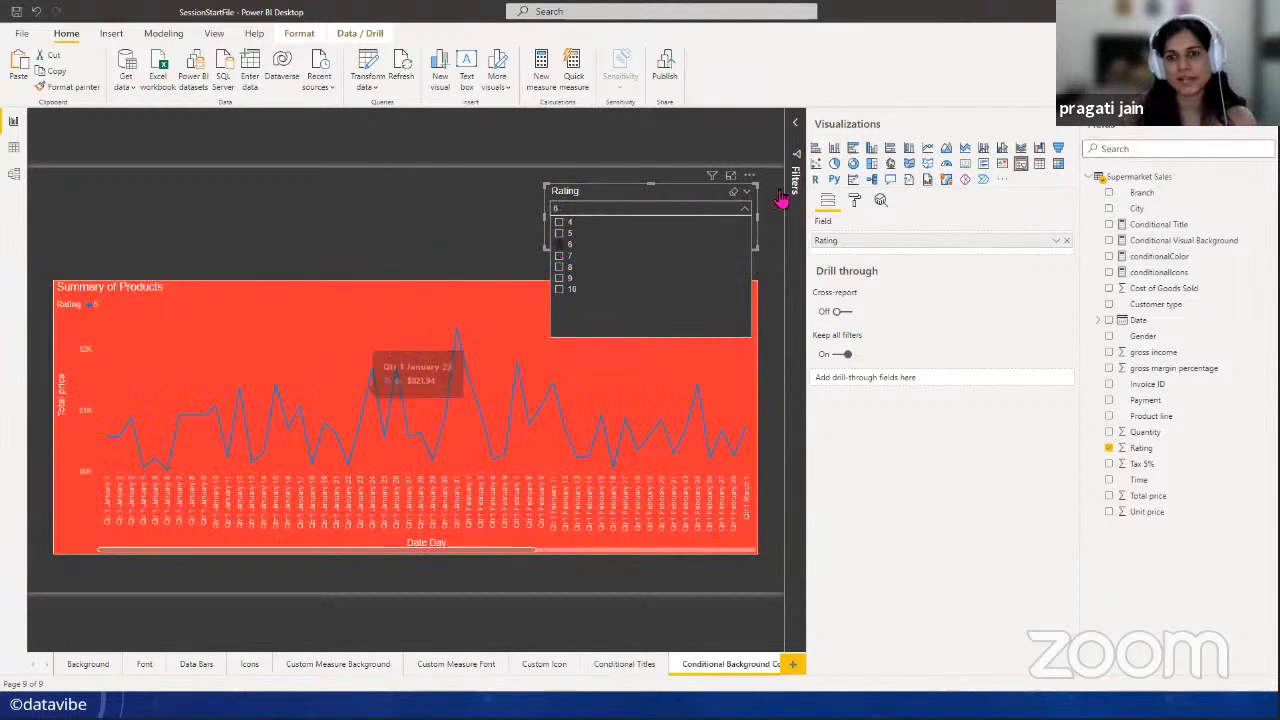
# - Reset the Rating slicer to all ratings and collapse the Visualizations and Fields panes to enlarge the report page
pyautogui.click(743, 192)
pyautogui.click(420, 244)
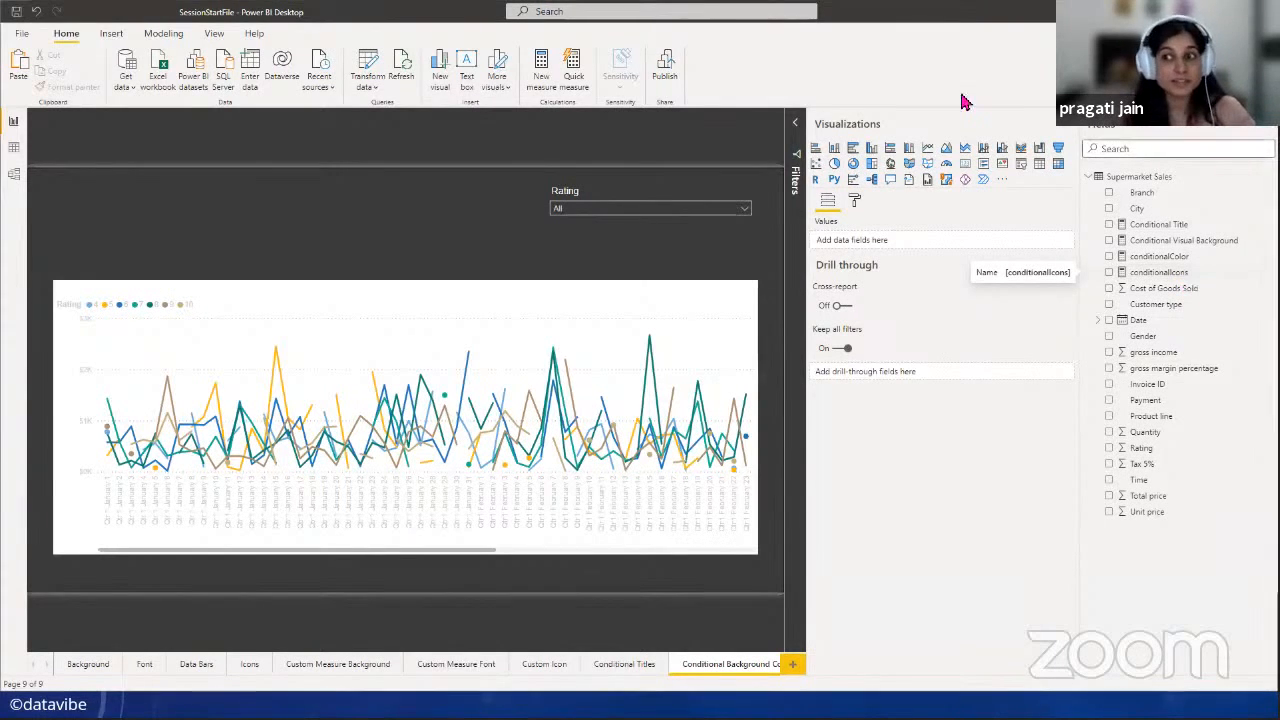
pyautogui.click(1063, 127)
pyautogui.click(1266, 124)
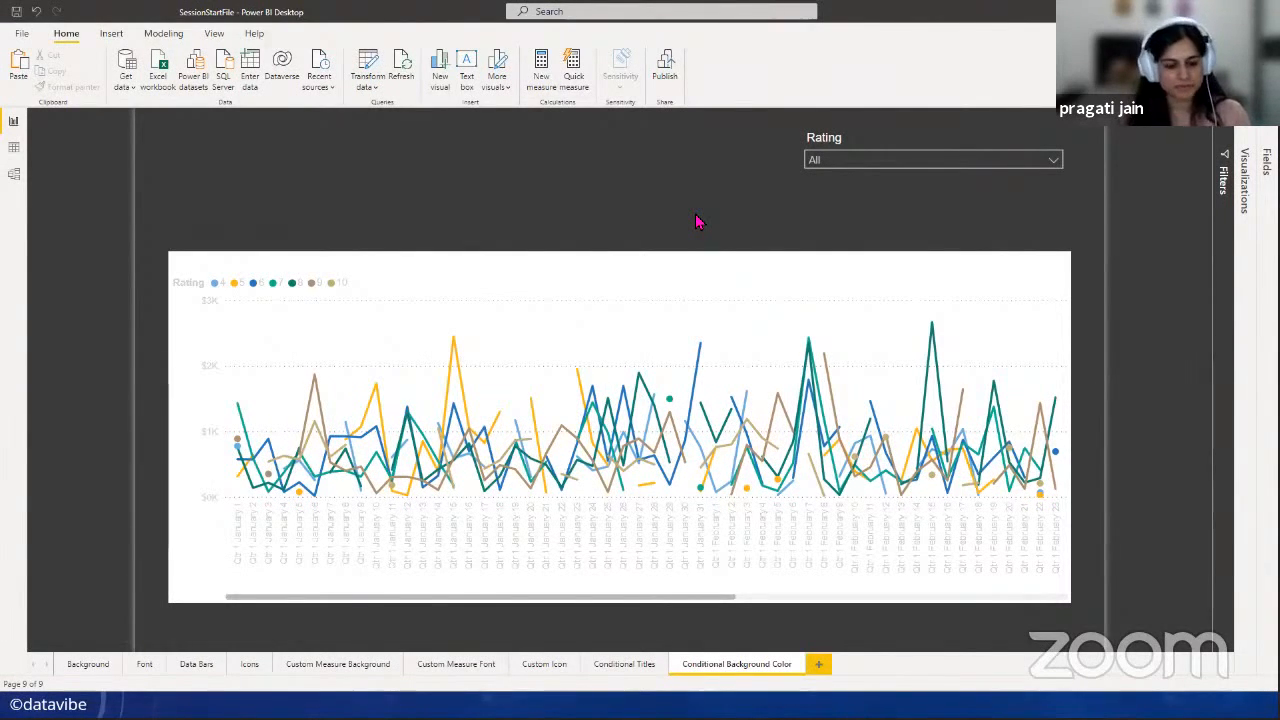
# - Switch to the slide show and advance from the agenda to the closing thank-you slide
pyautogui.hotkey('alt', 'Tab')
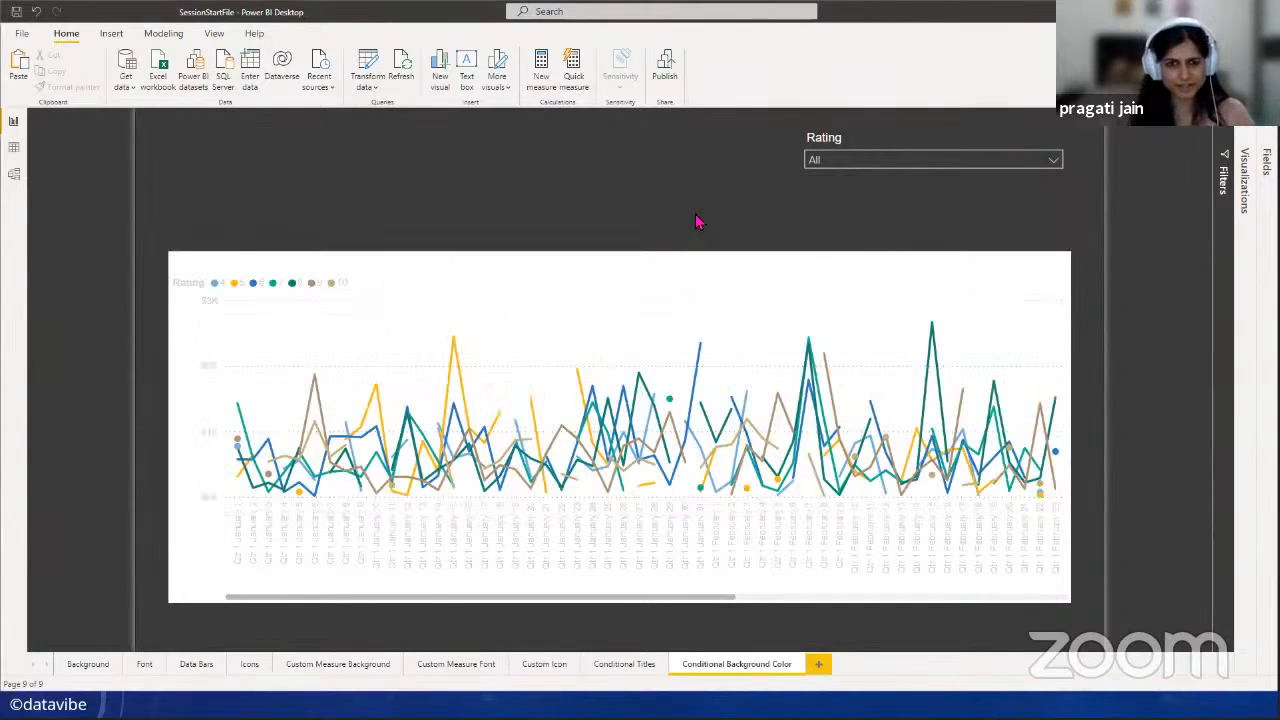
pyautogui.hotkey('alt', 'Tab')
pyautogui.click(697, 222)
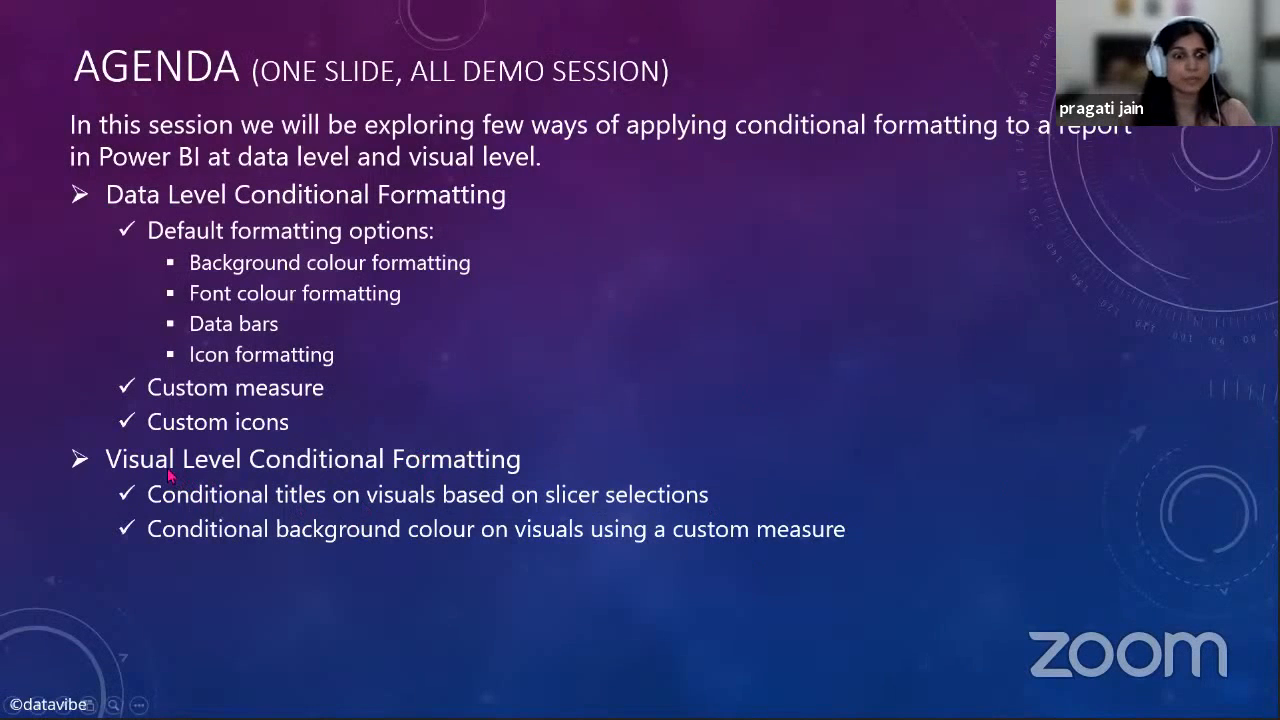
pyautogui.click(697, 358)
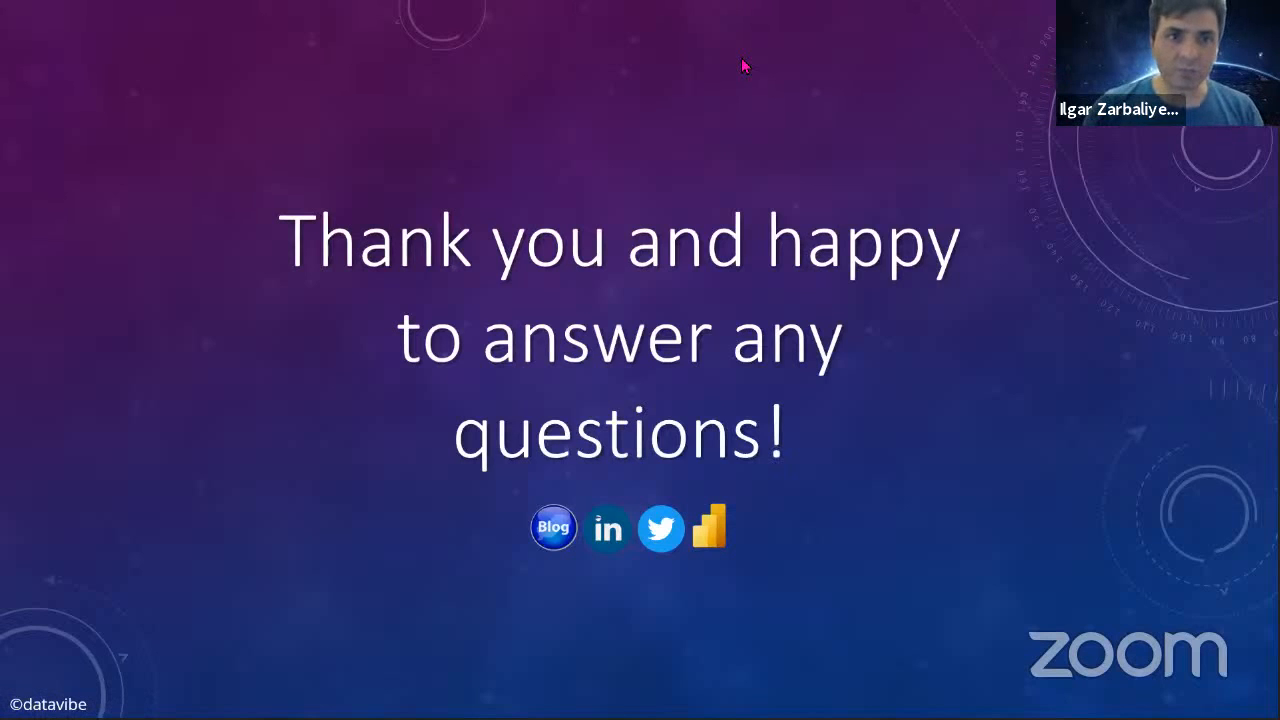
# - Switch back to Power BI Desktop and narrow the Rating slicer by moving its left edge inward
pyautogui.hotkey('alt', 'Tab')
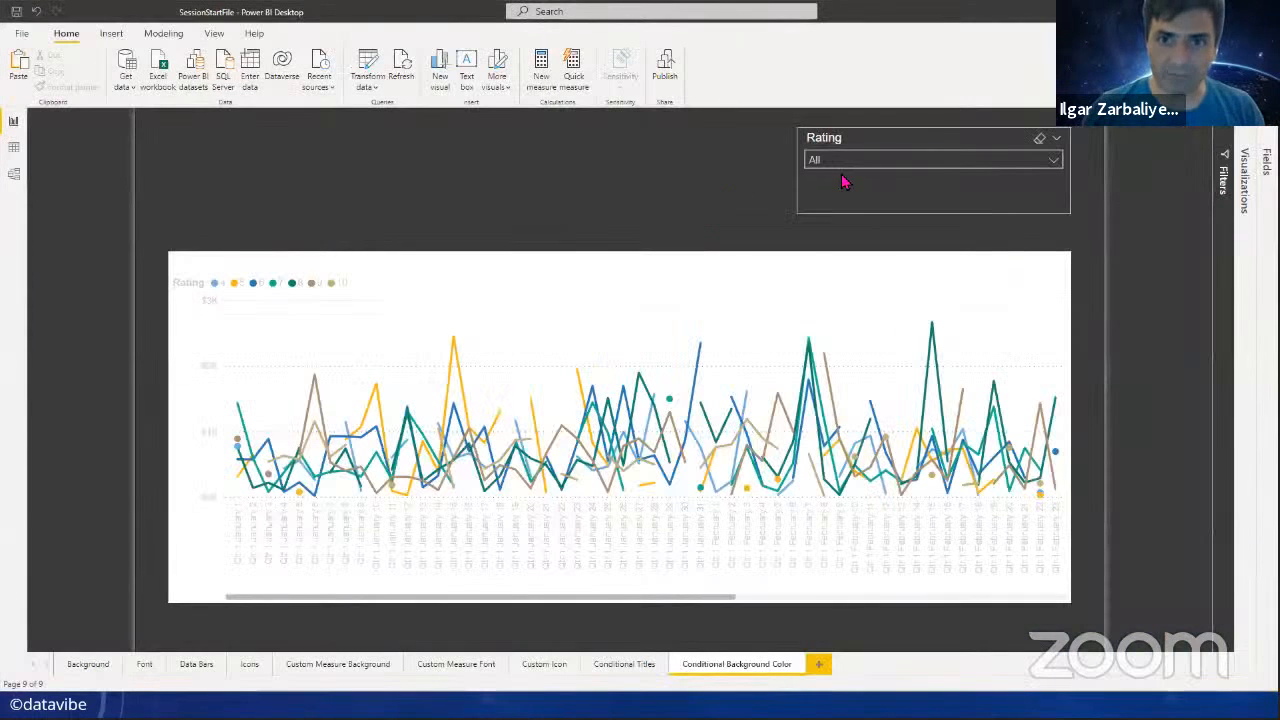
pyautogui.click(806, 180)
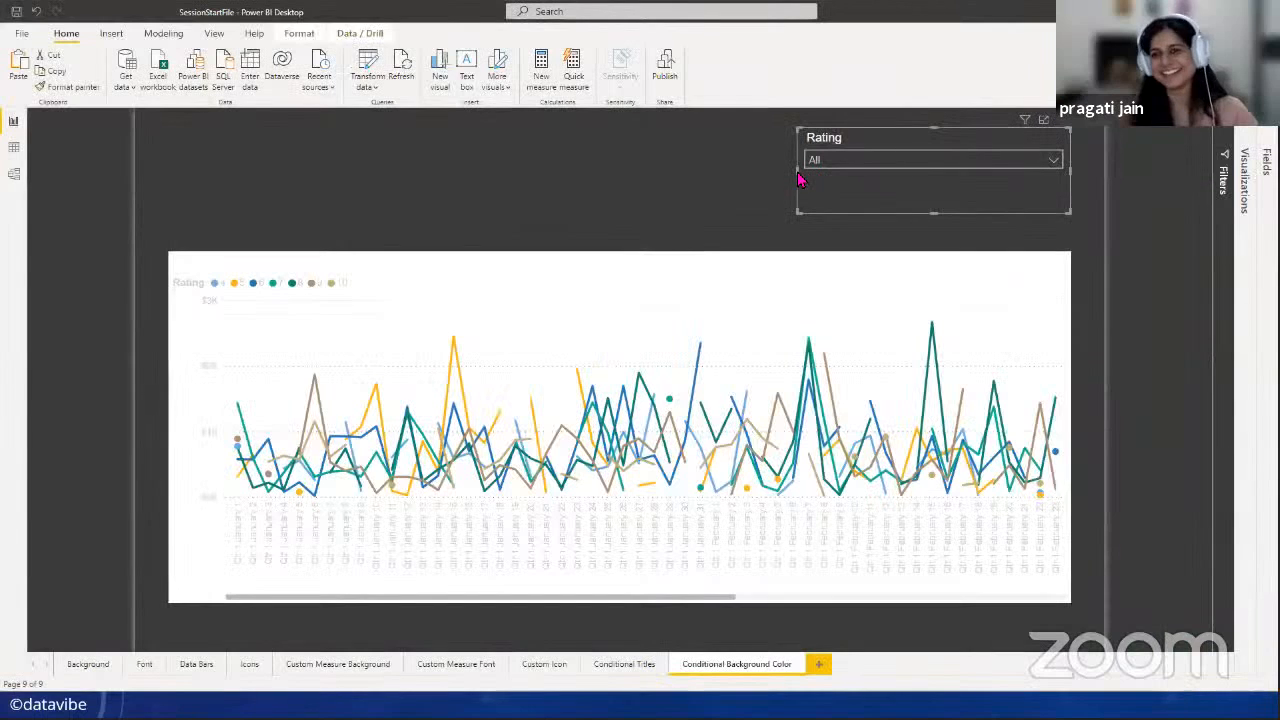
pyautogui.moveTo(798, 178); pyautogui.dragTo(857, 177)
pyautogui.click(745, 178)
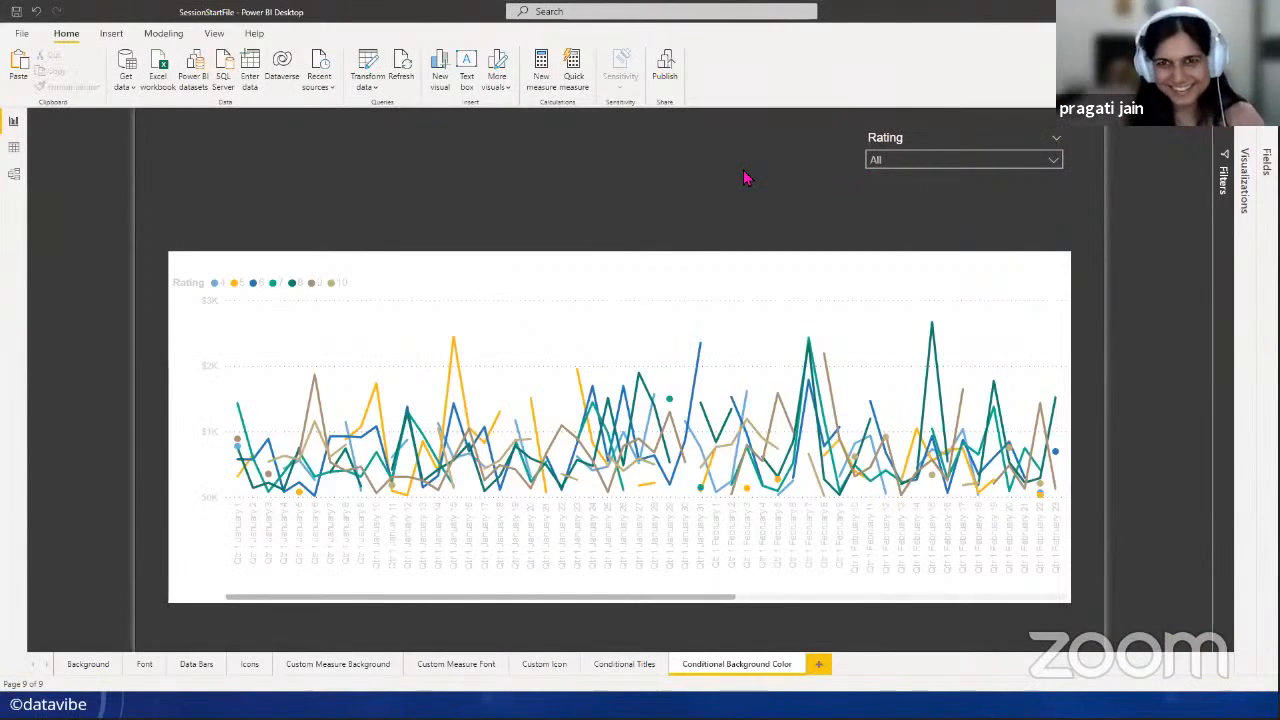